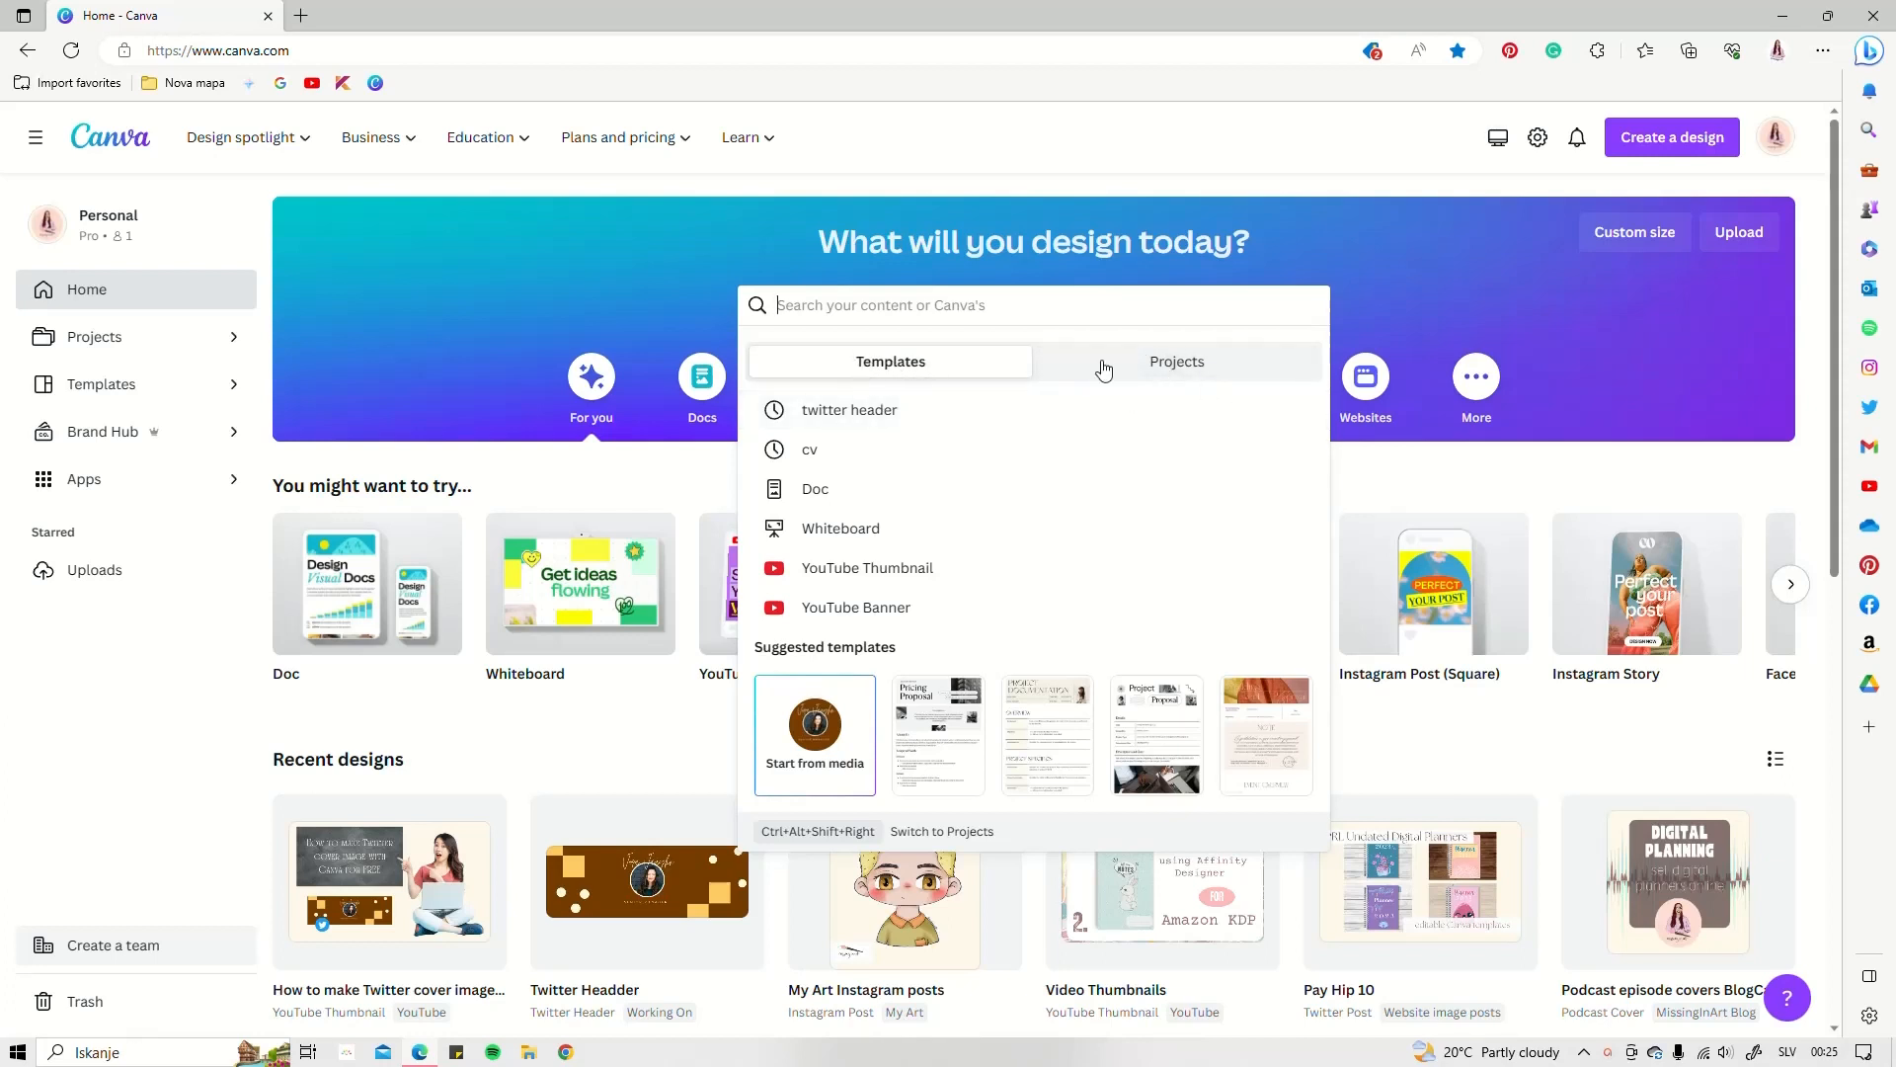
# Browse the 'twitter header' template results, then start a blank Twitter Header design
pyautogui.click(838, 409)
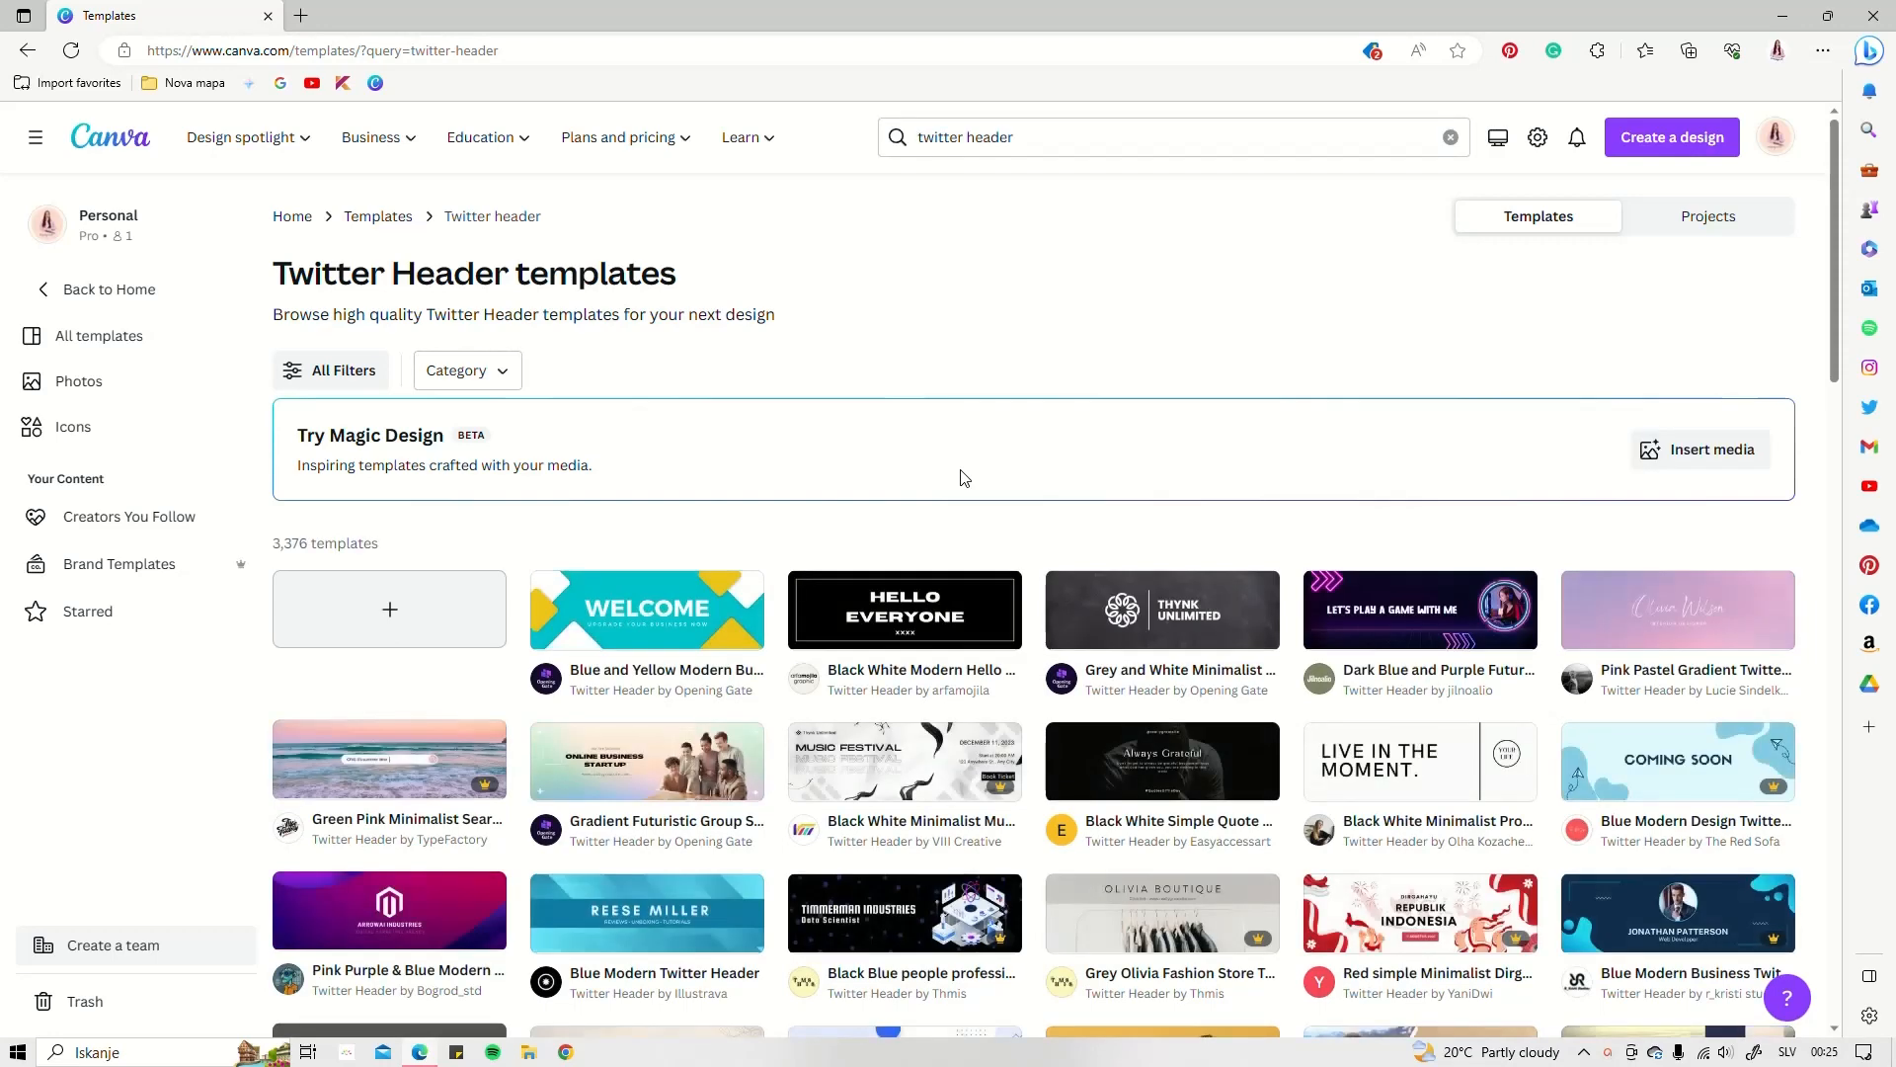
pyautogui.scroll(-4, 965, 478)
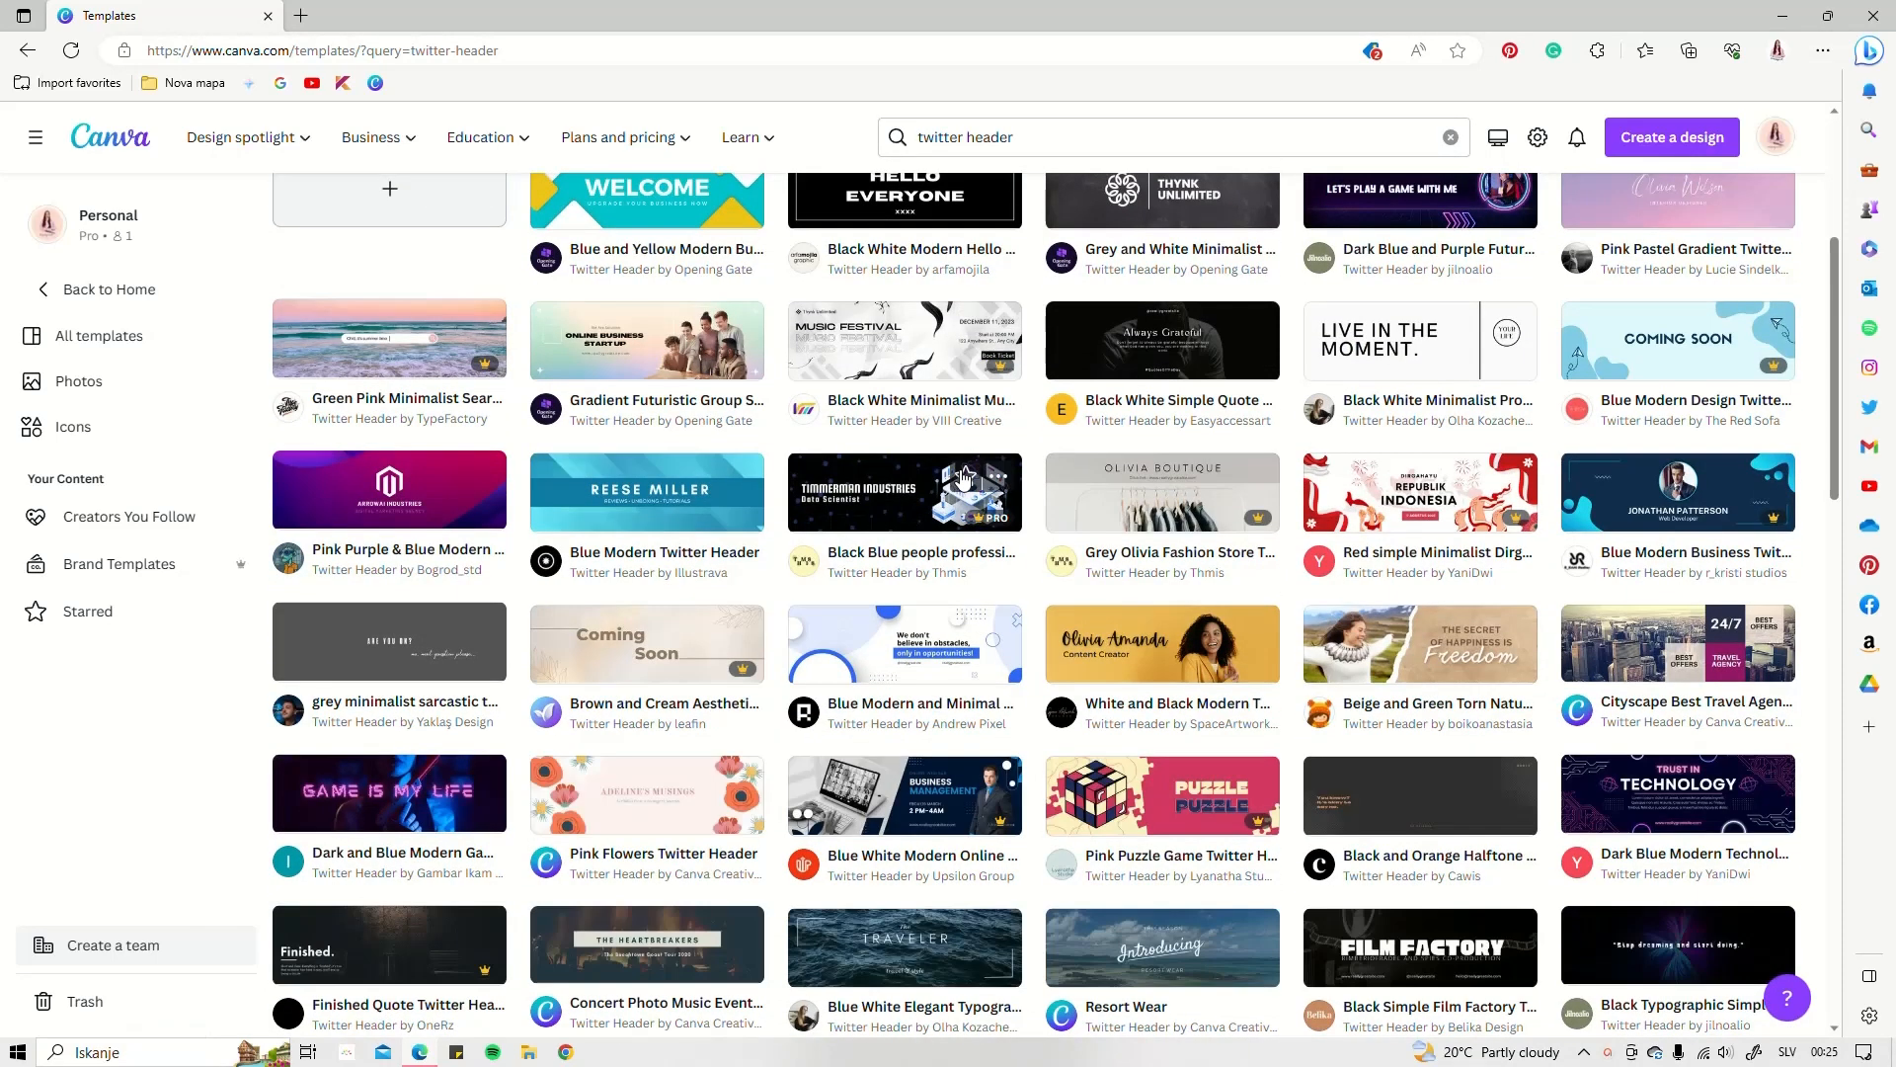
pyautogui.scroll(-1, 965, 478)
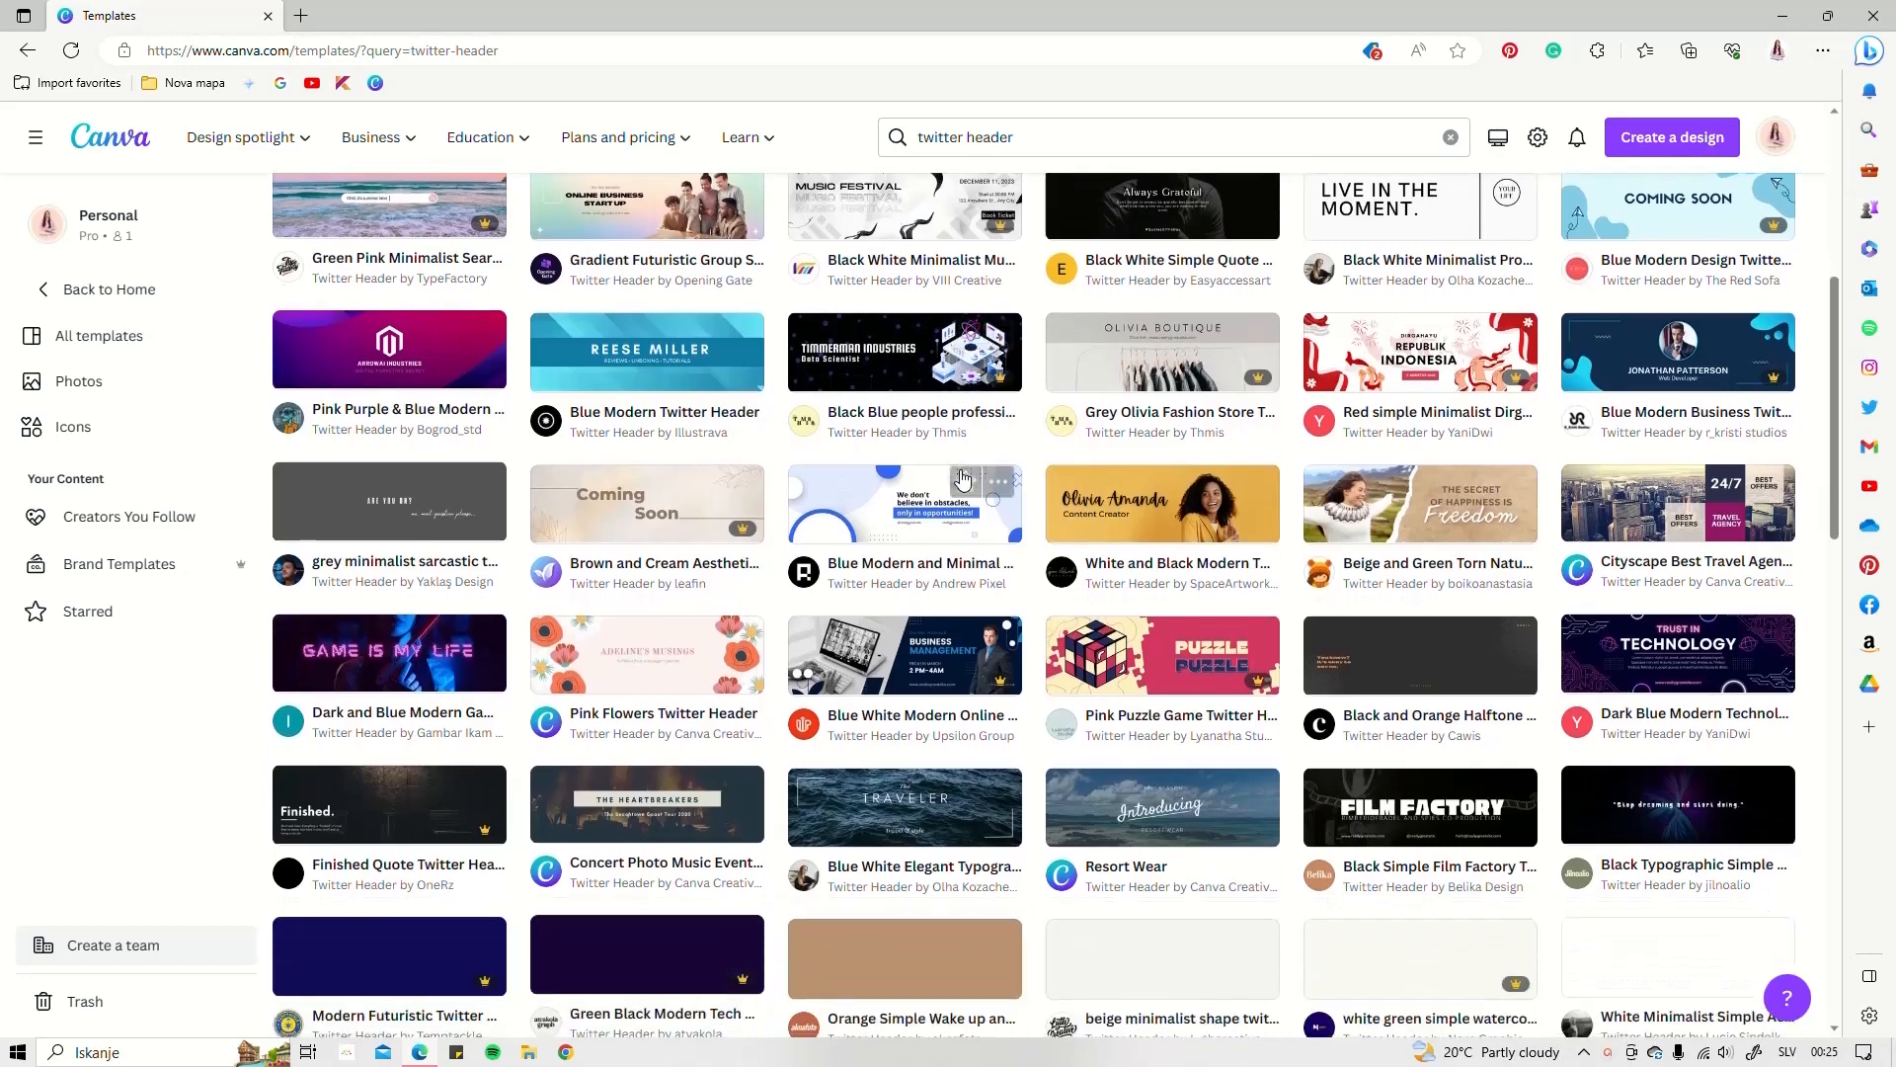
pyautogui.scroll(-3, 1009, 506)
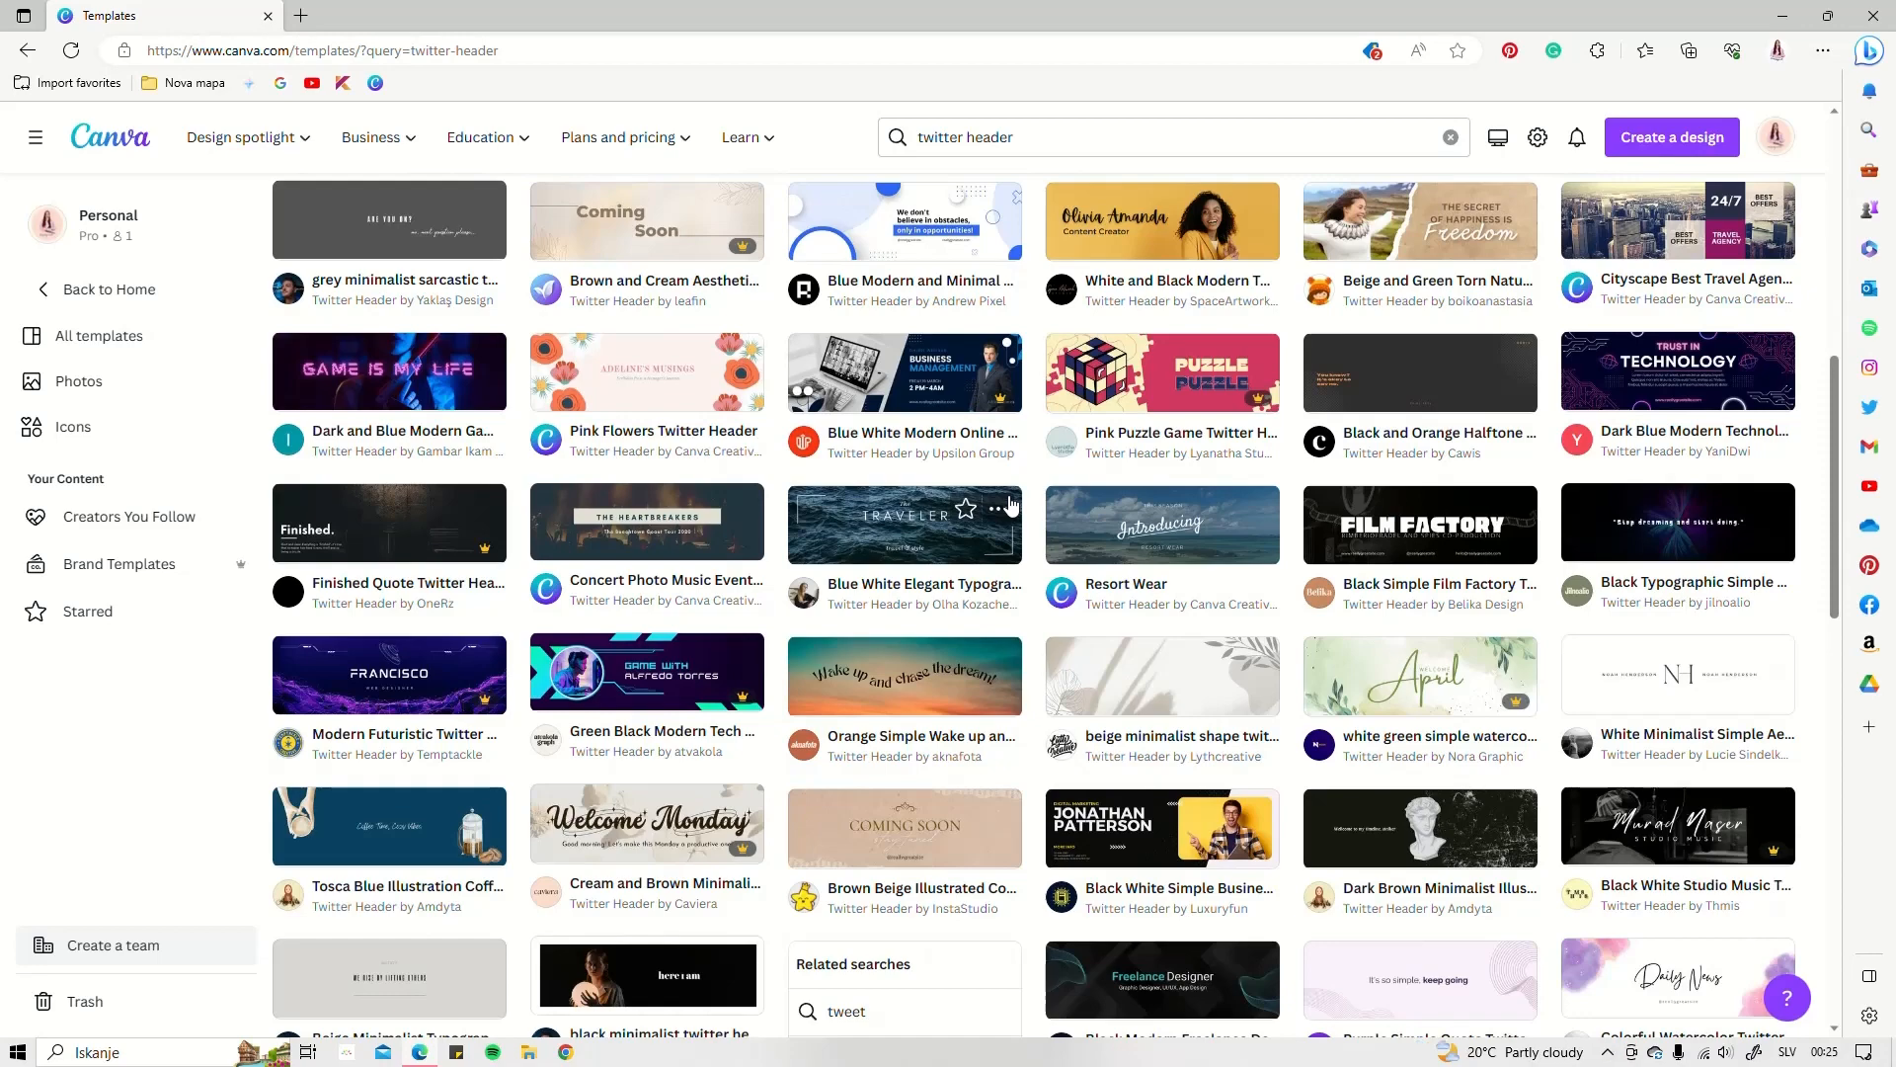
pyautogui.scroll(-3, 1009, 506)
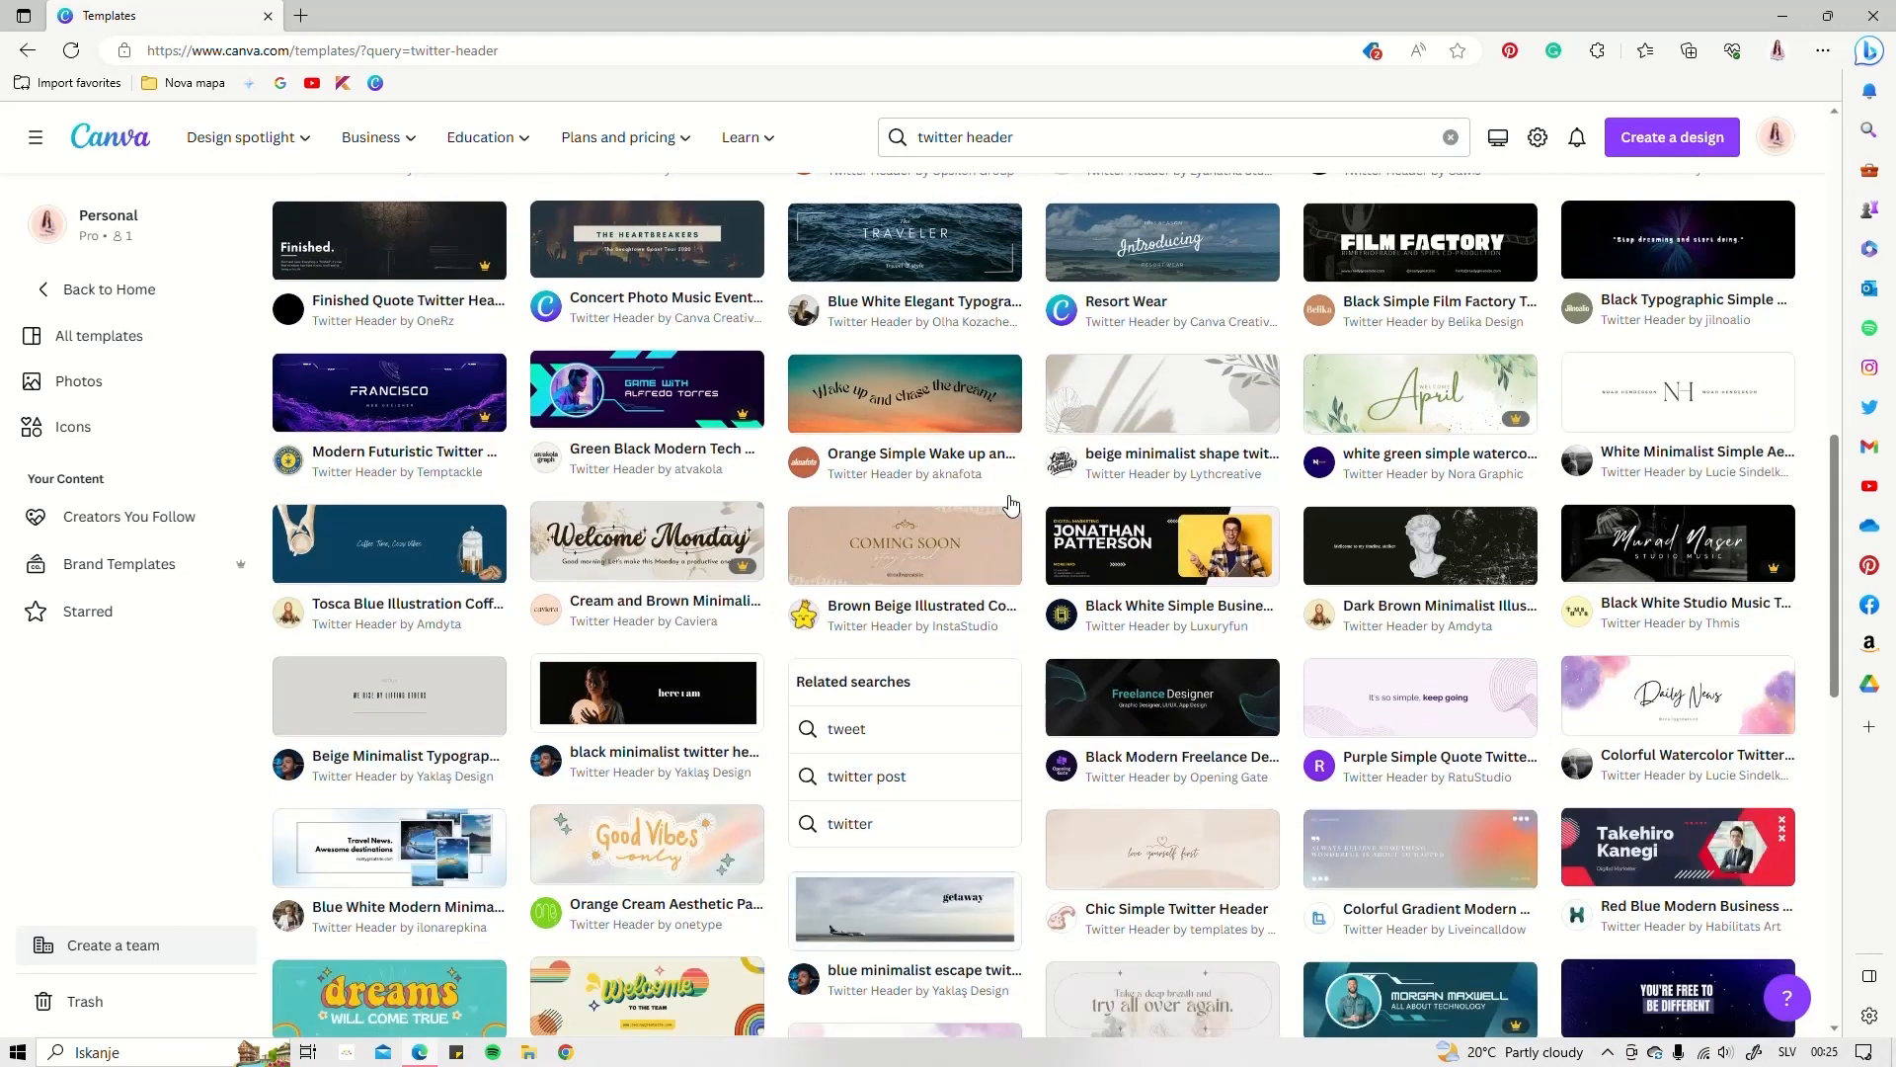
pyautogui.scroll(-6, 1010, 506)
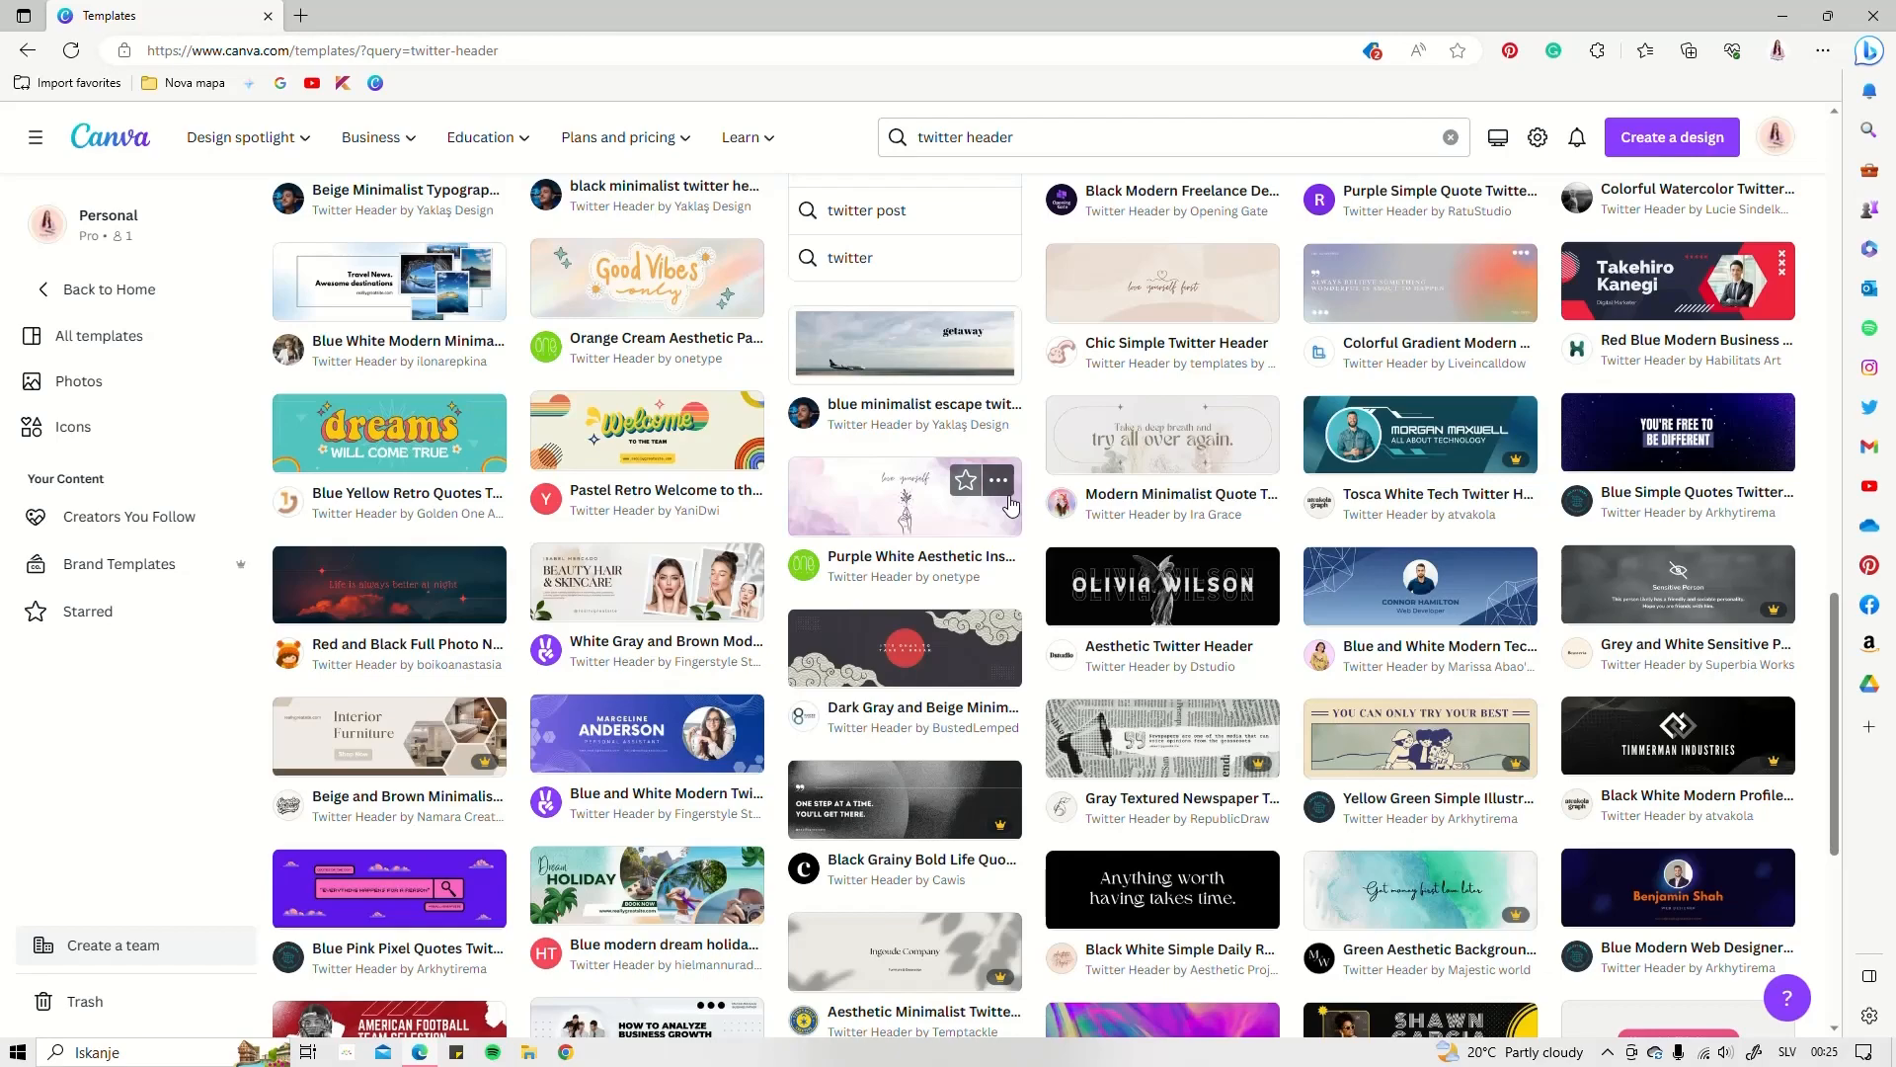
pyautogui.scroll(-1, 1009, 505)
pyautogui.scroll(9, 1009, 505)
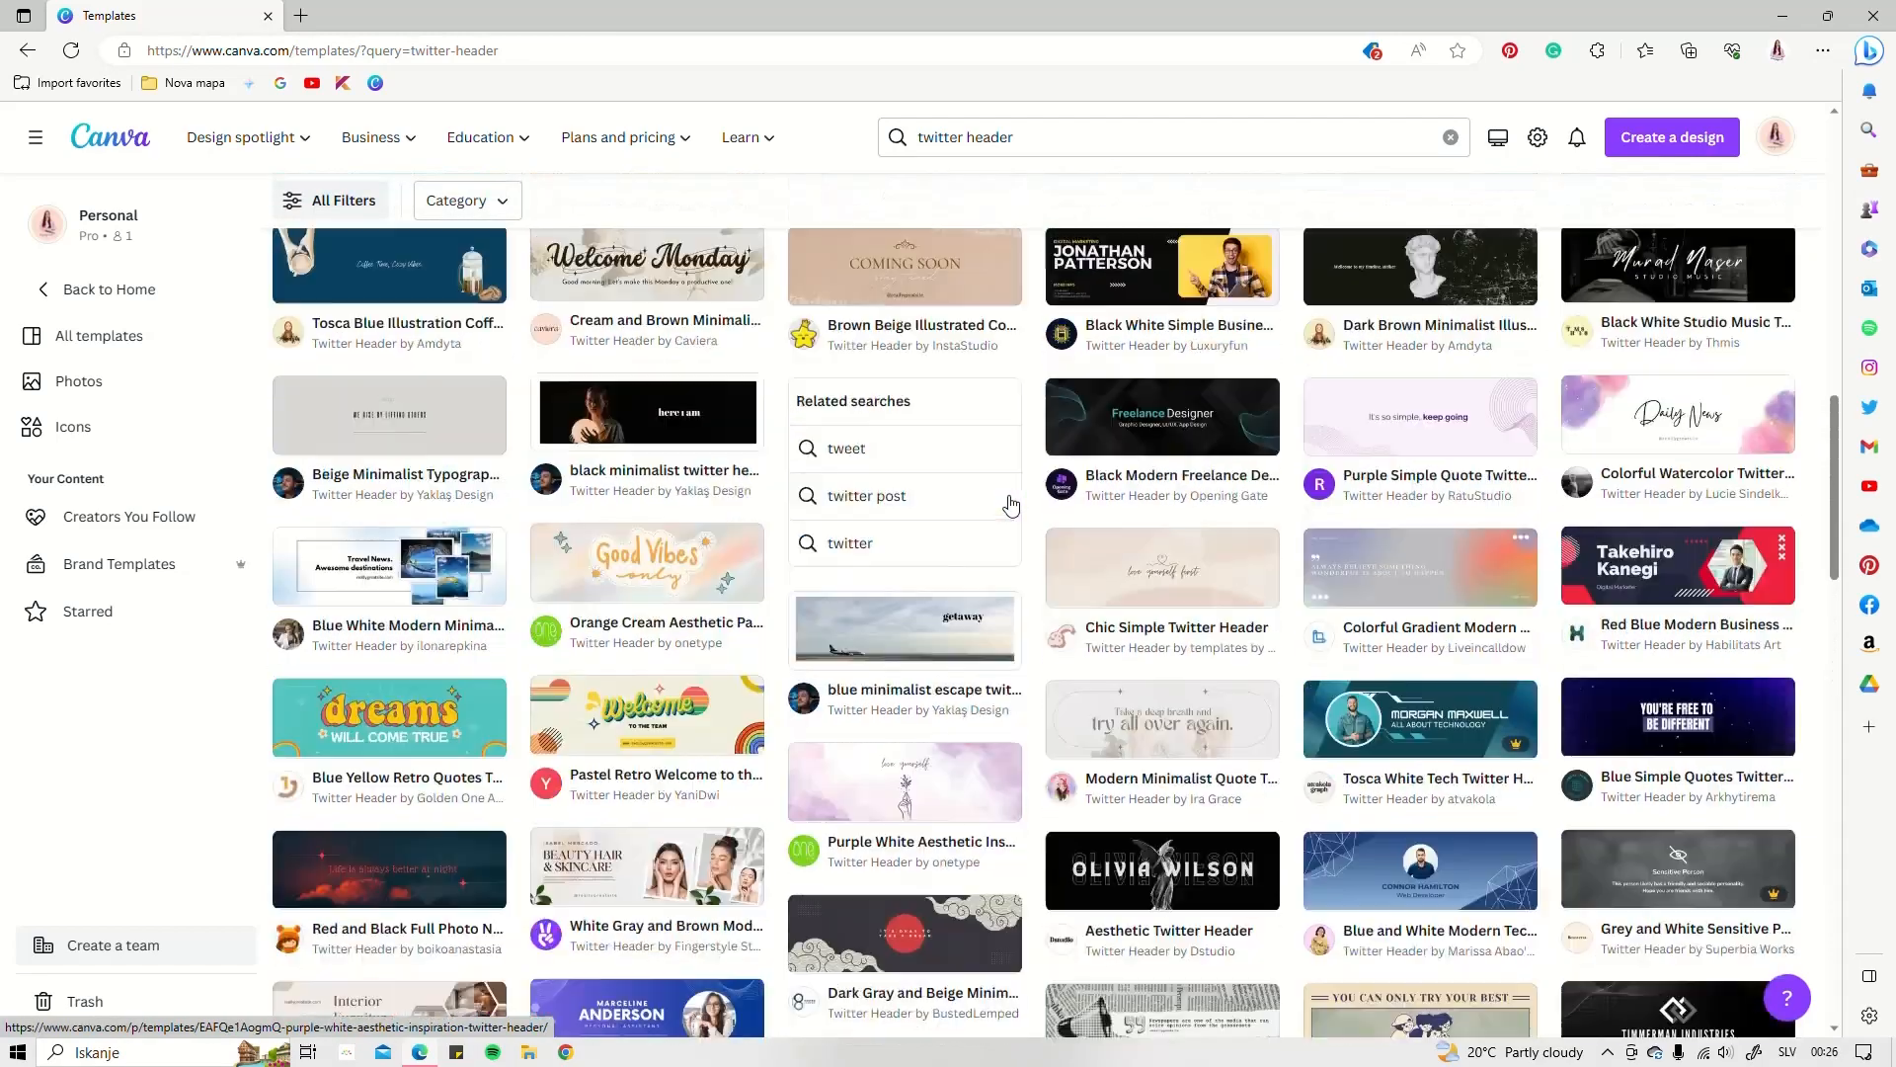
pyautogui.scroll(10, 1009, 506)
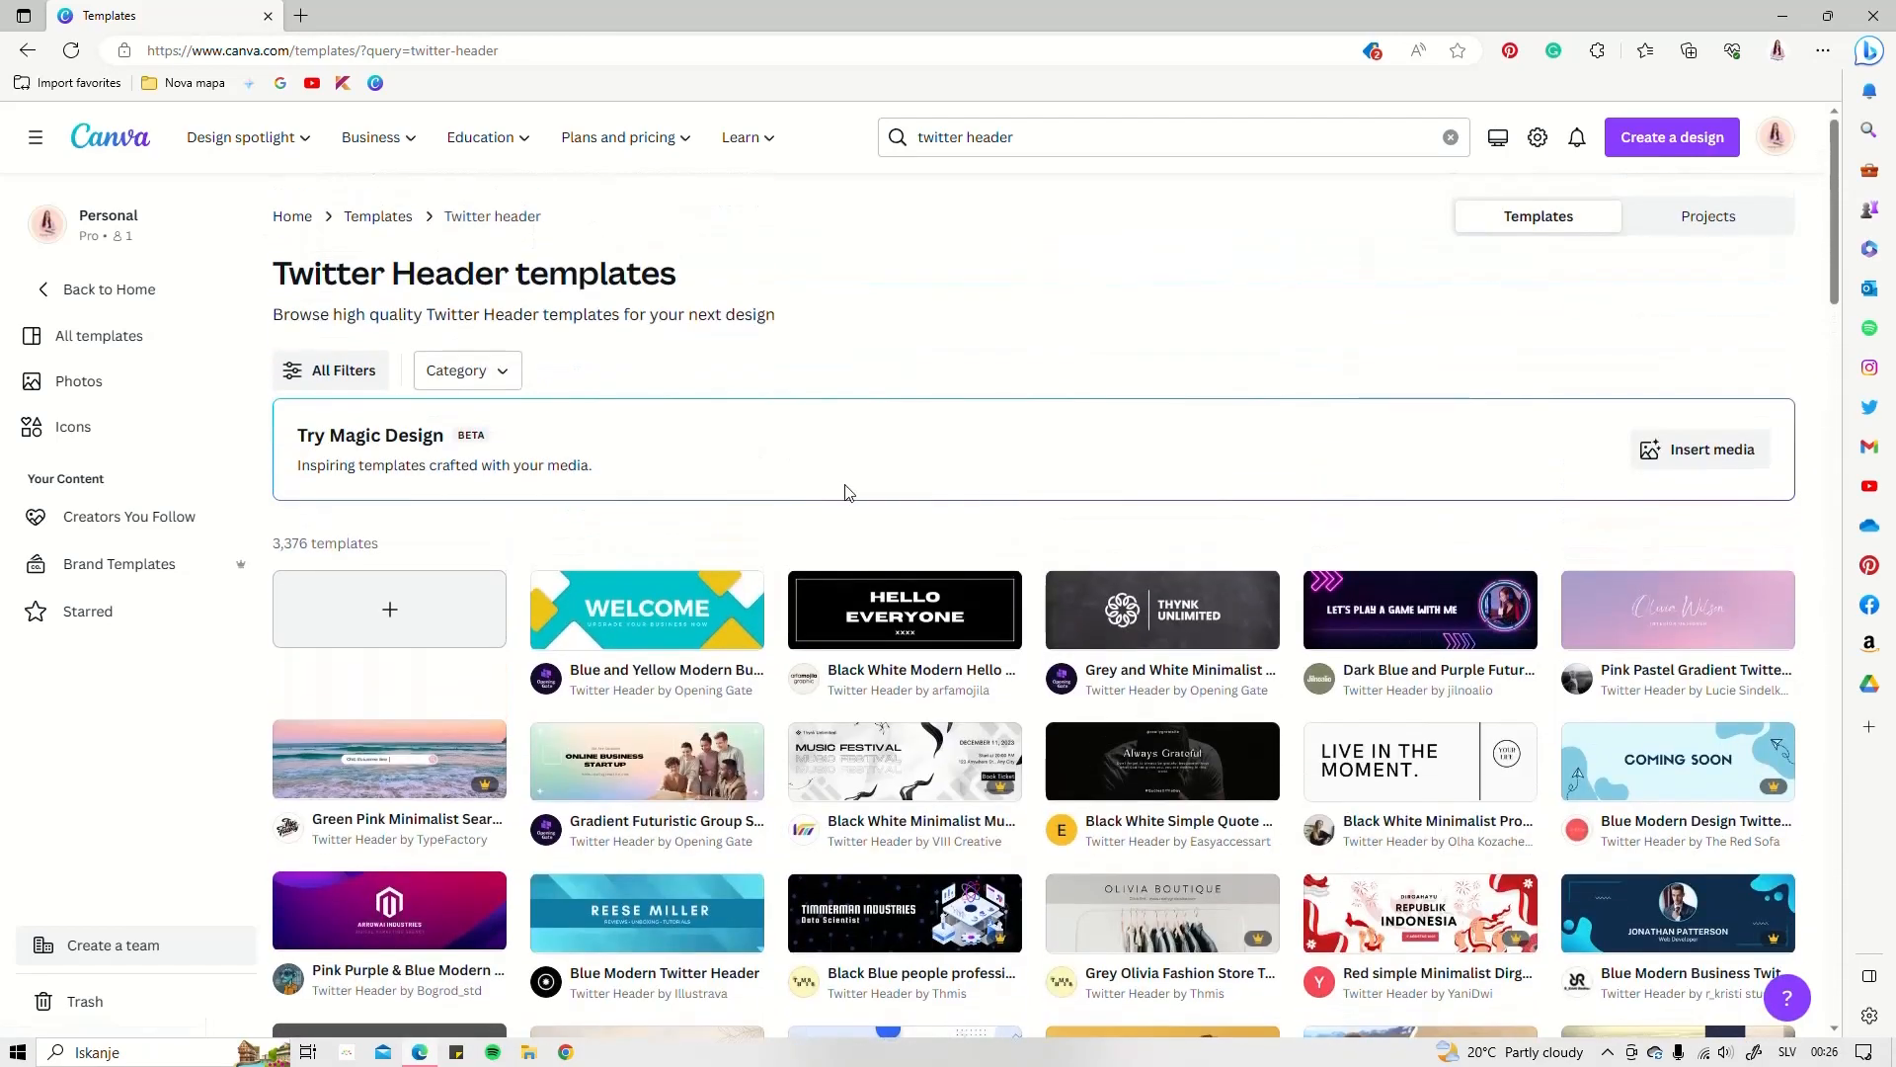
pyautogui.click(400, 609)
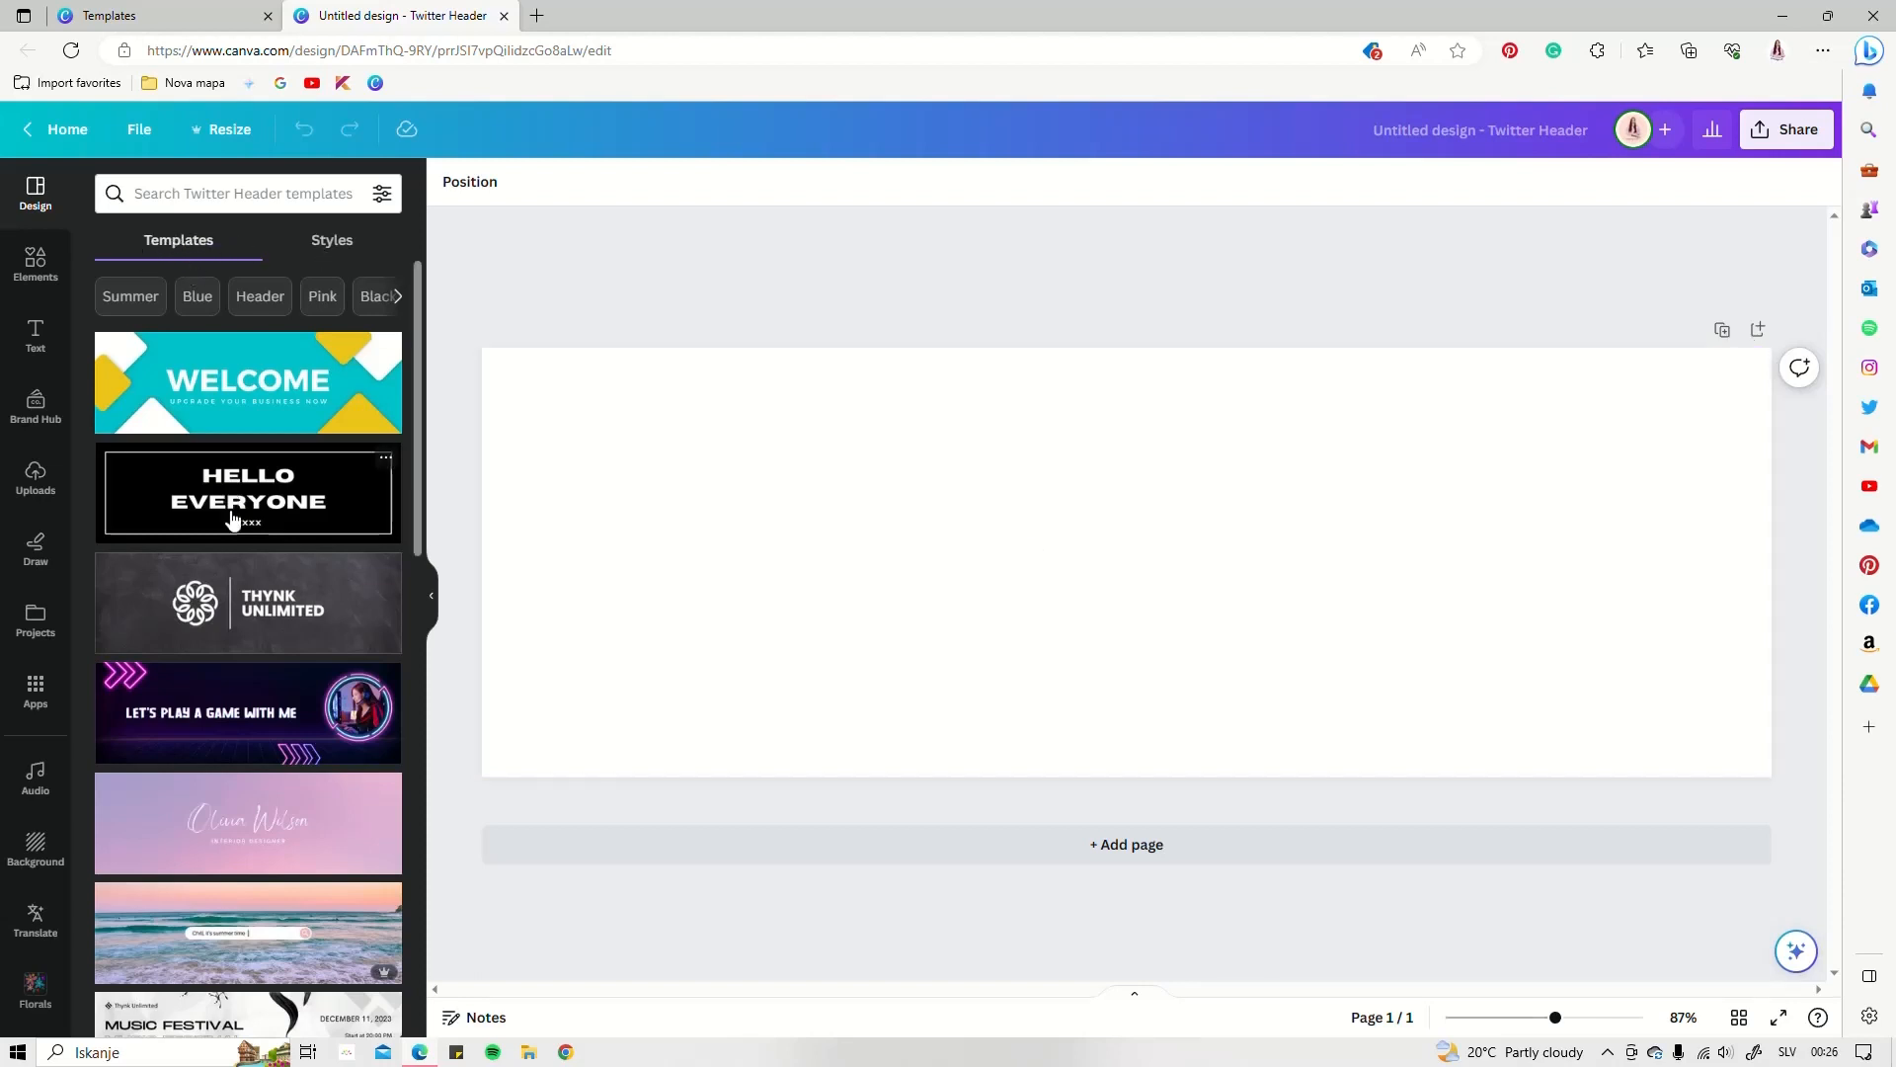
# Scroll through the Twitter Header templates listed beside the blank page
pyautogui.scroll(-15, 237, 543)
pyautogui.scroll(-5, 244, 579)
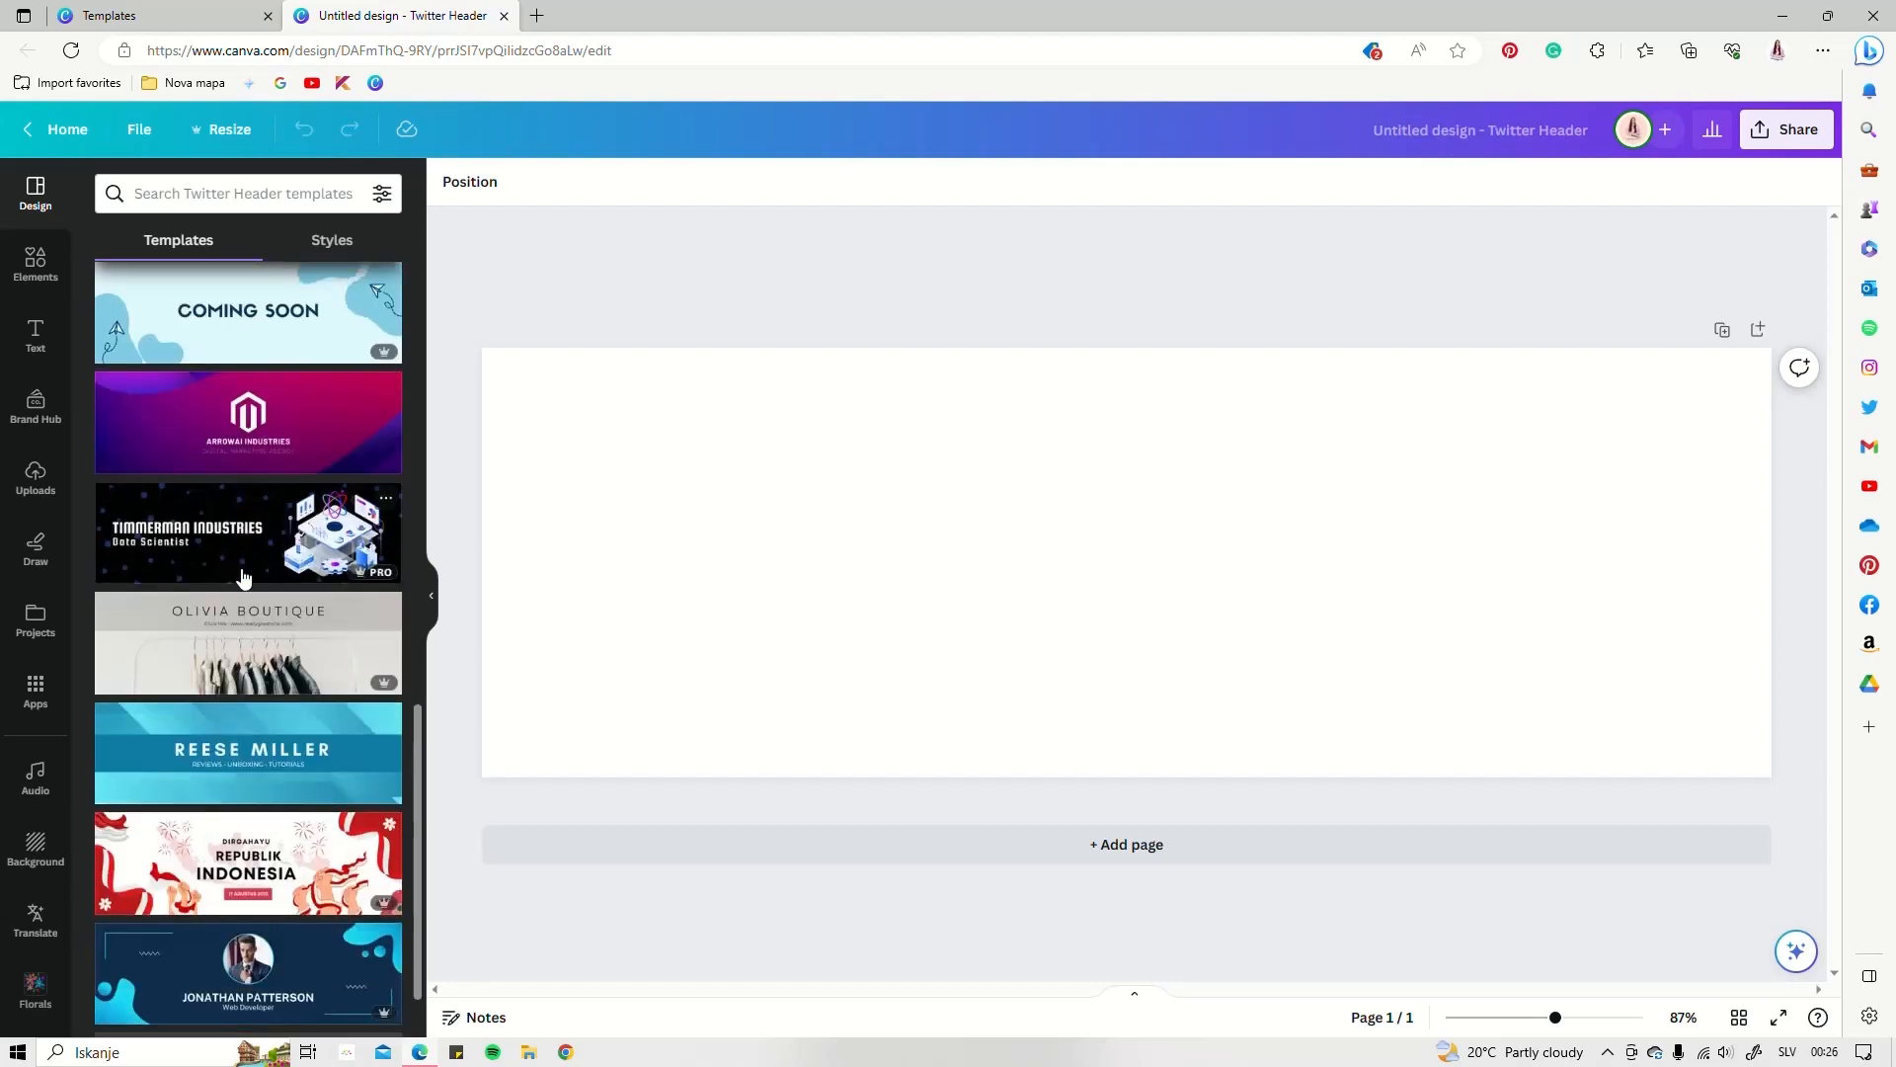
pyautogui.scroll(15, 244, 573)
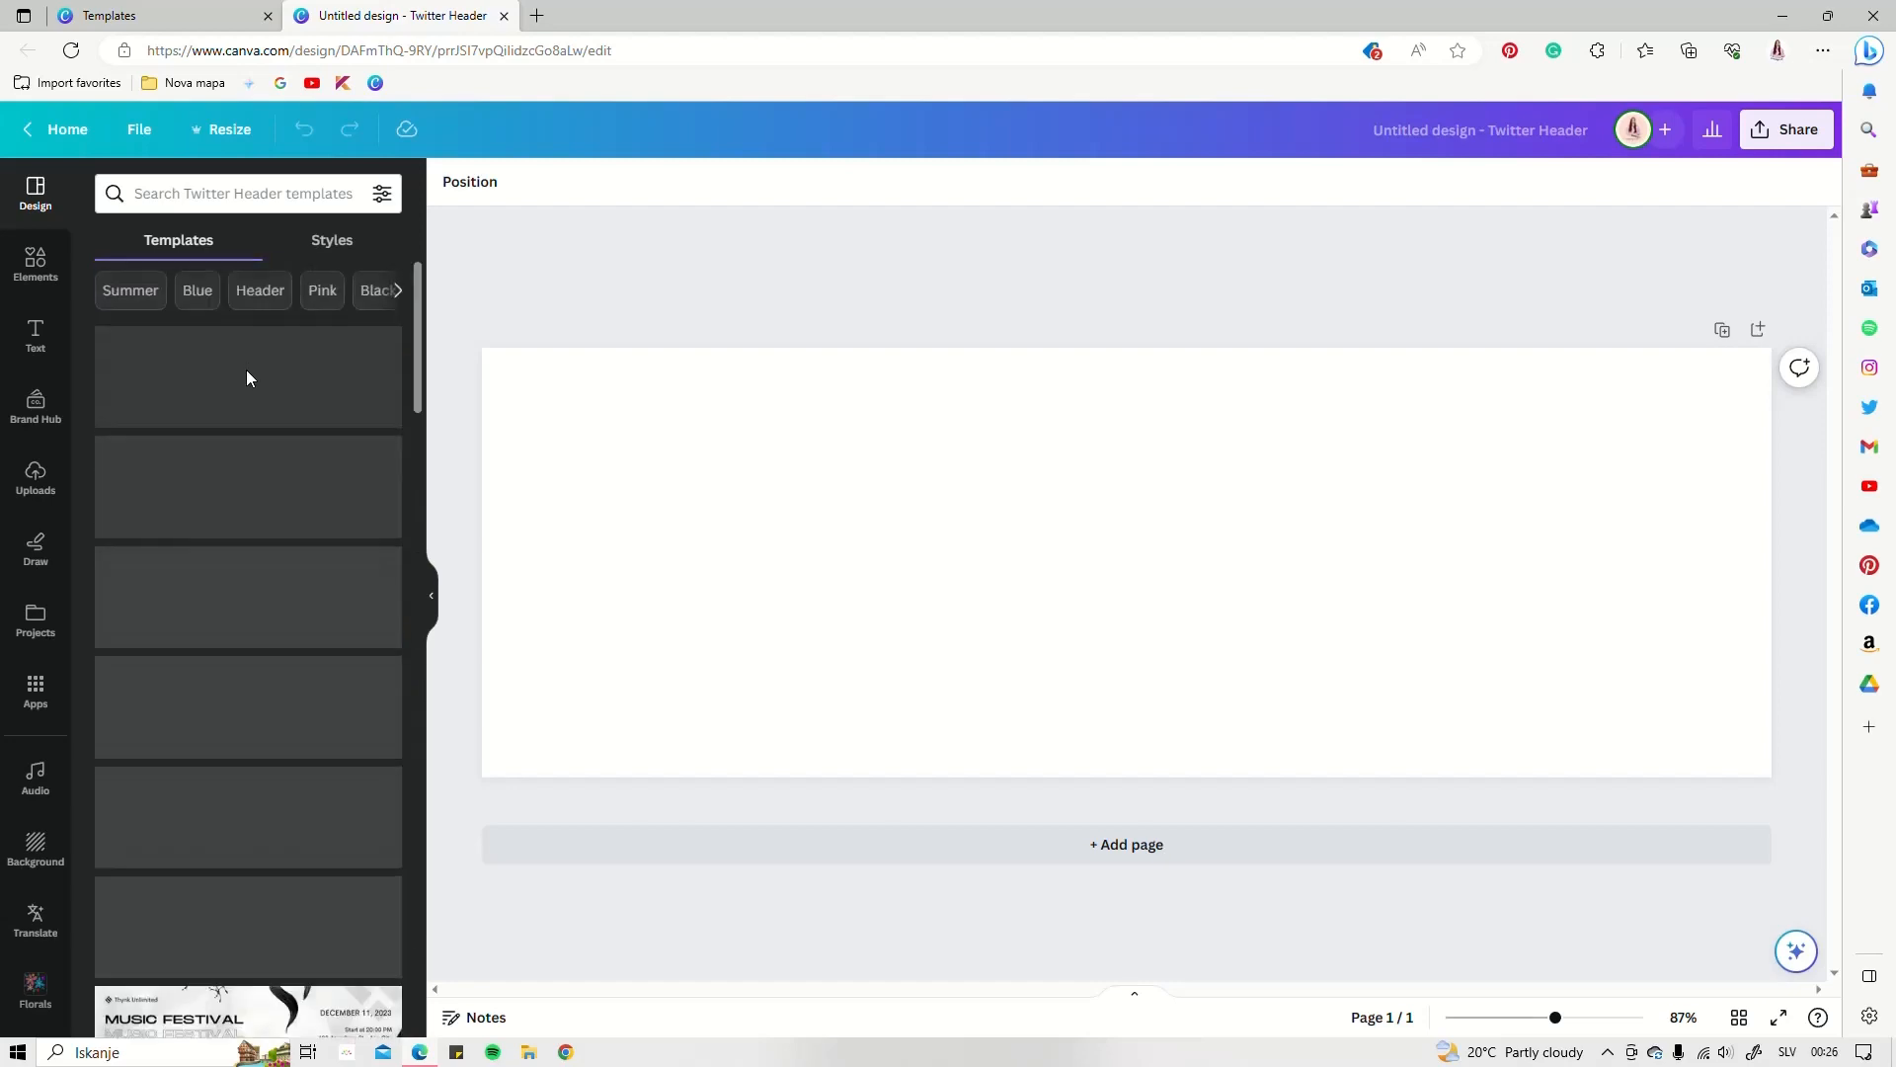
# Browse the Design Styles panel, including the full list of recently used styles
pyautogui.click(318, 249)
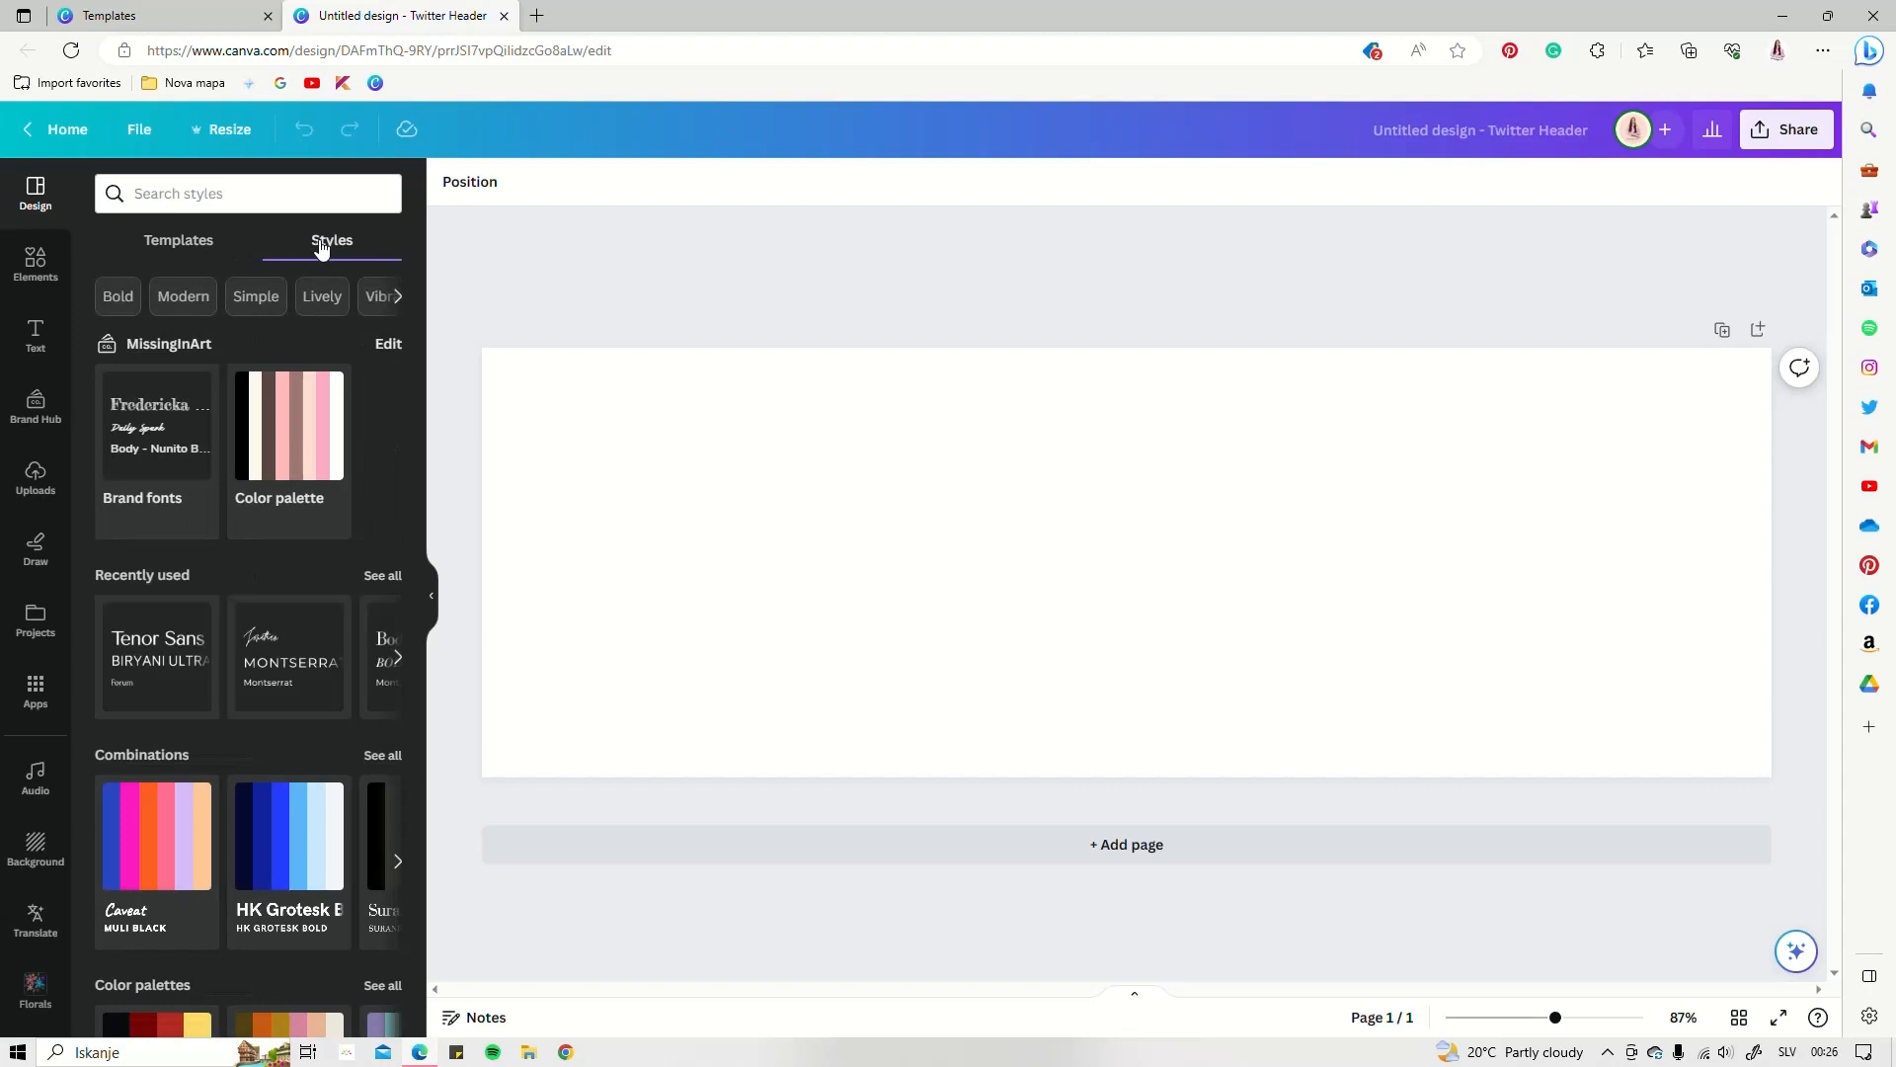
pyautogui.scroll(-2, 247, 558)
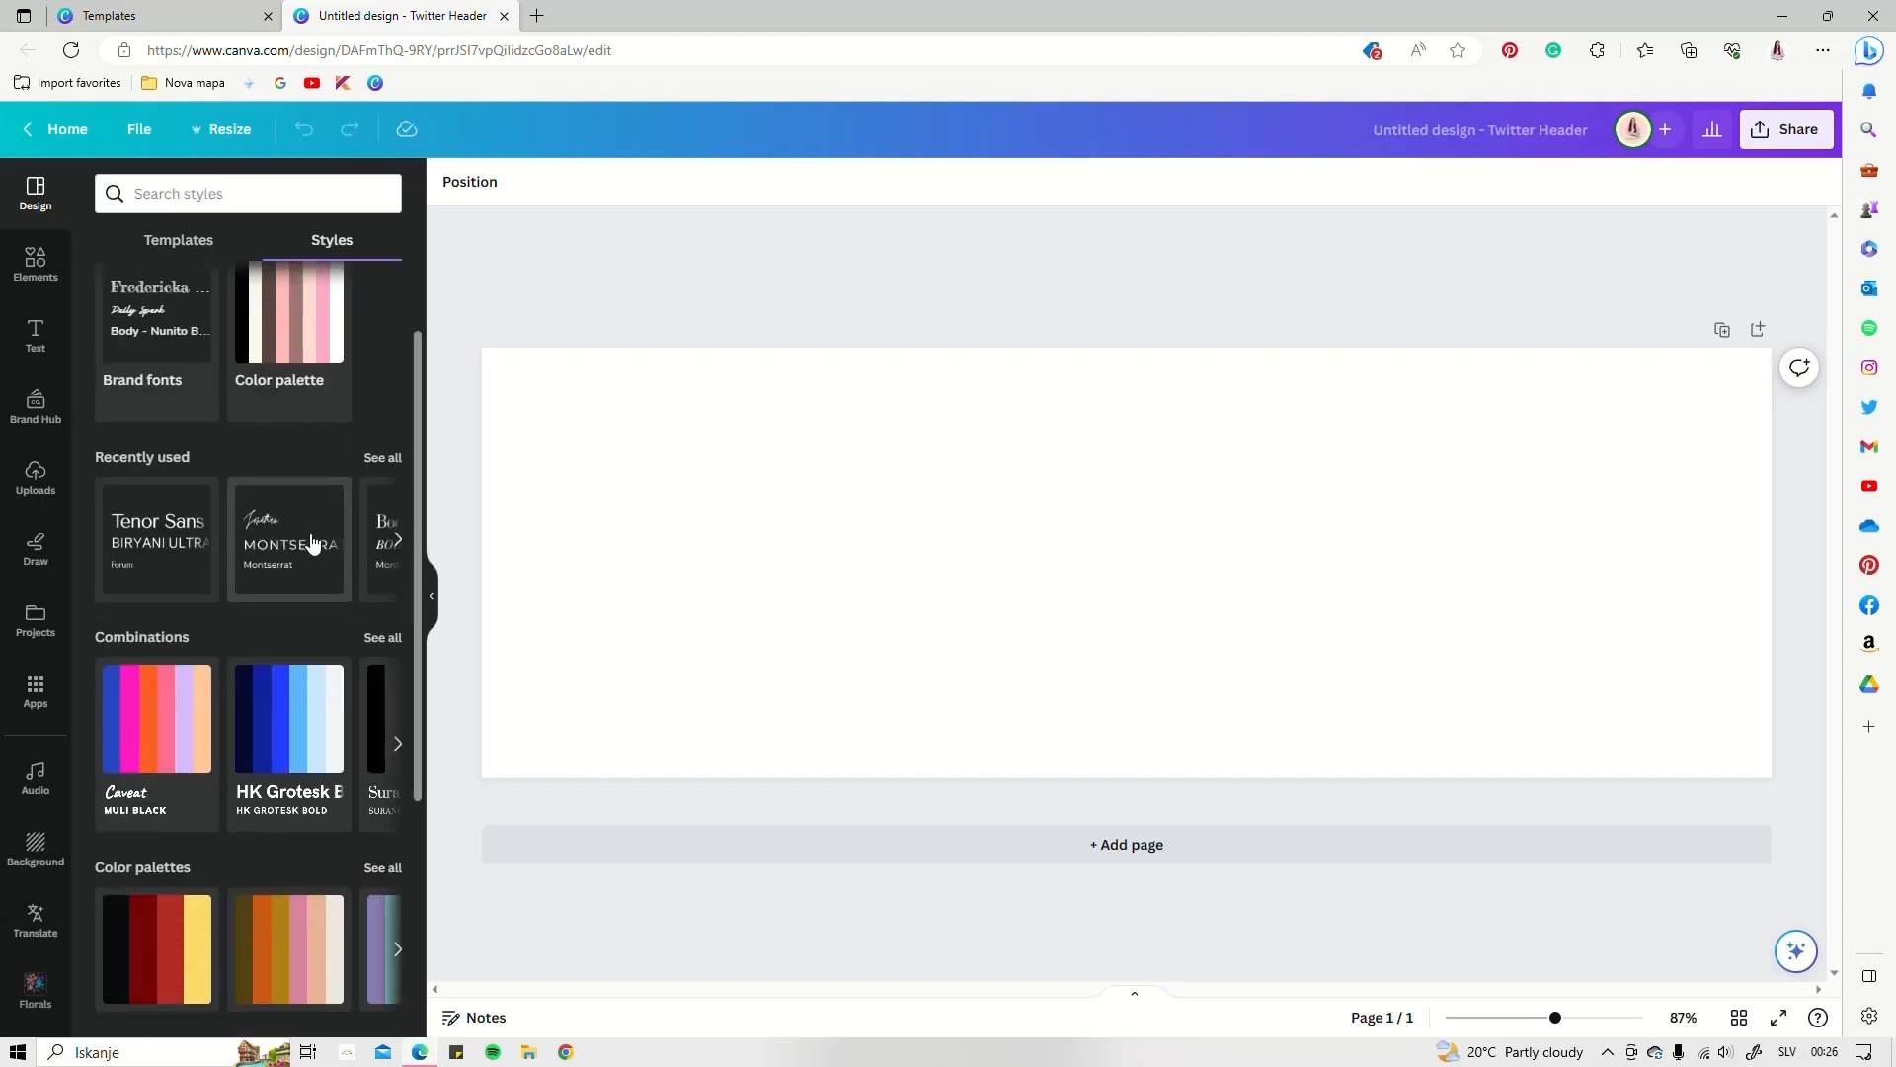
pyautogui.click(383, 464)
pyautogui.click(115, 193)
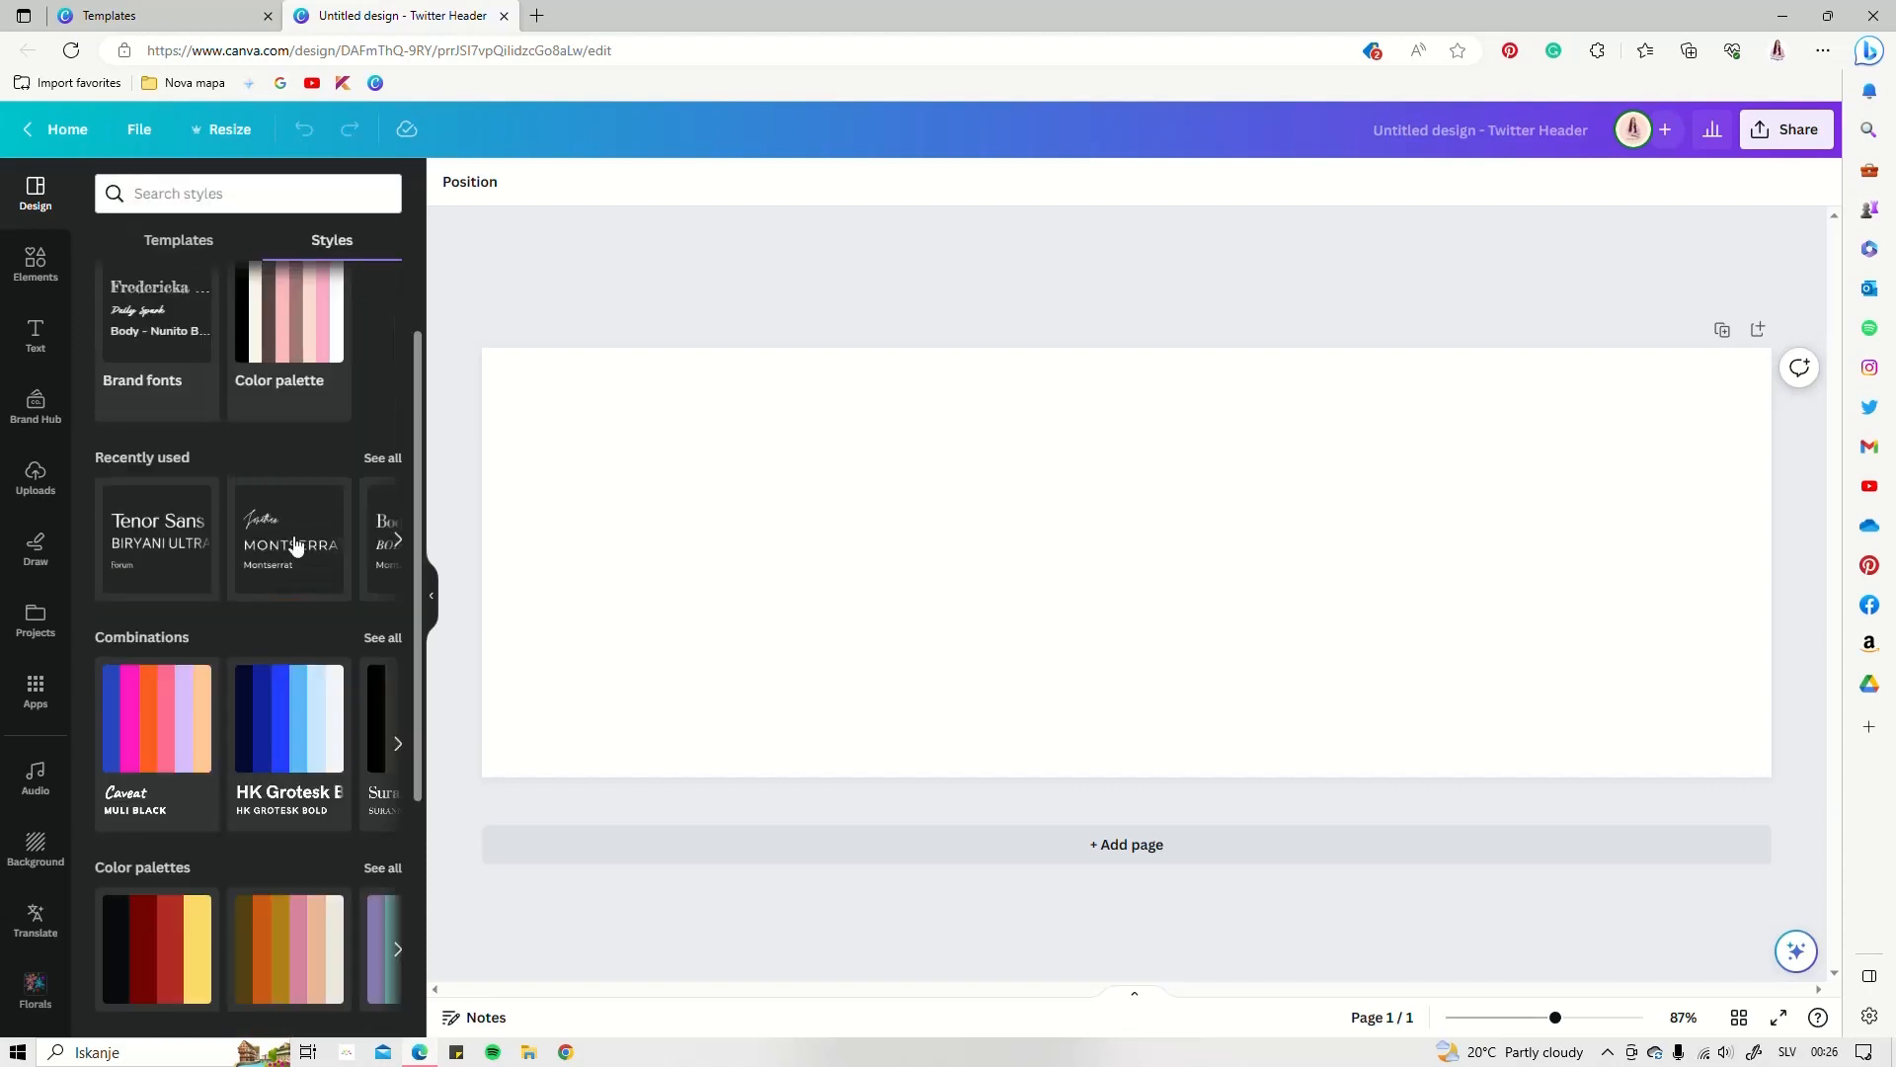
pyautogui.scroll(-2, 205, 508)
pyautogui.scroll(-2, 205, 500)
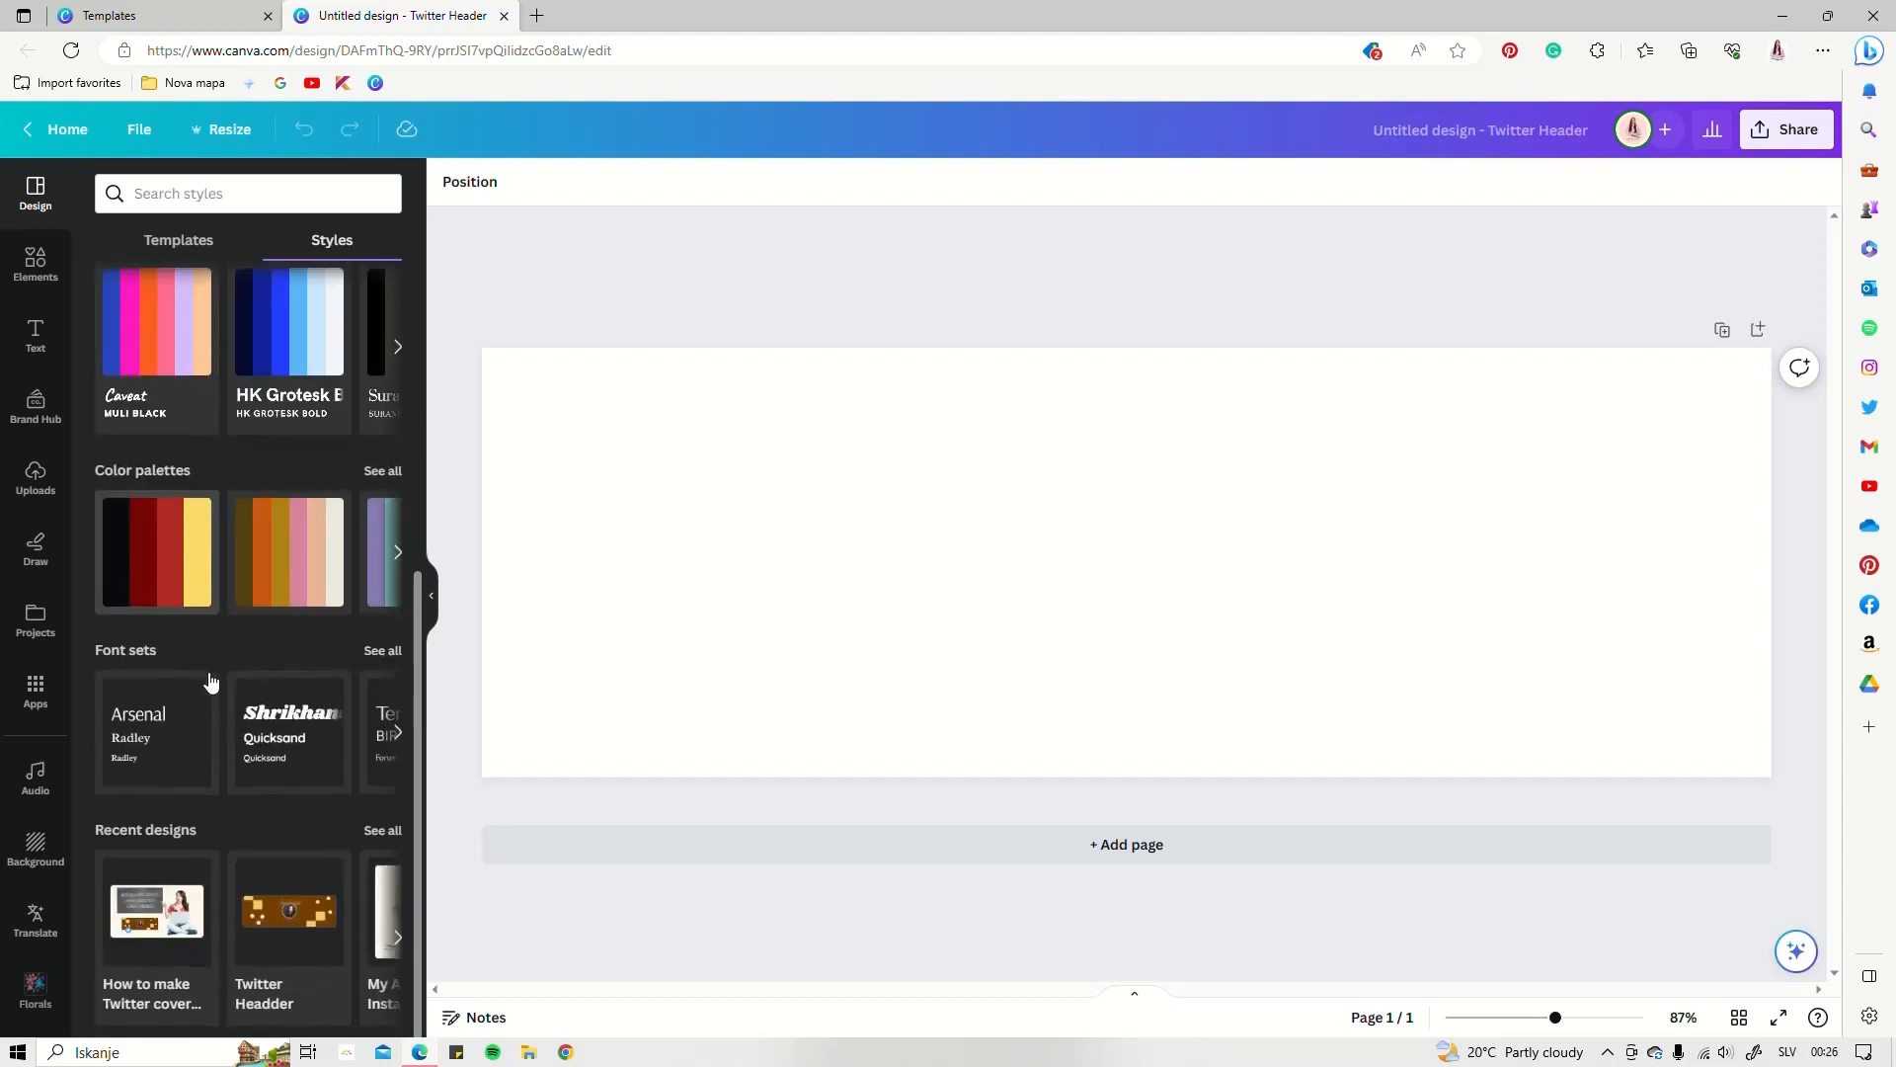
# Browse all available font sets, then return to the styles overview
pyautogui.click(128, 652)
pyautogui.scroll(-6, 210, 669)
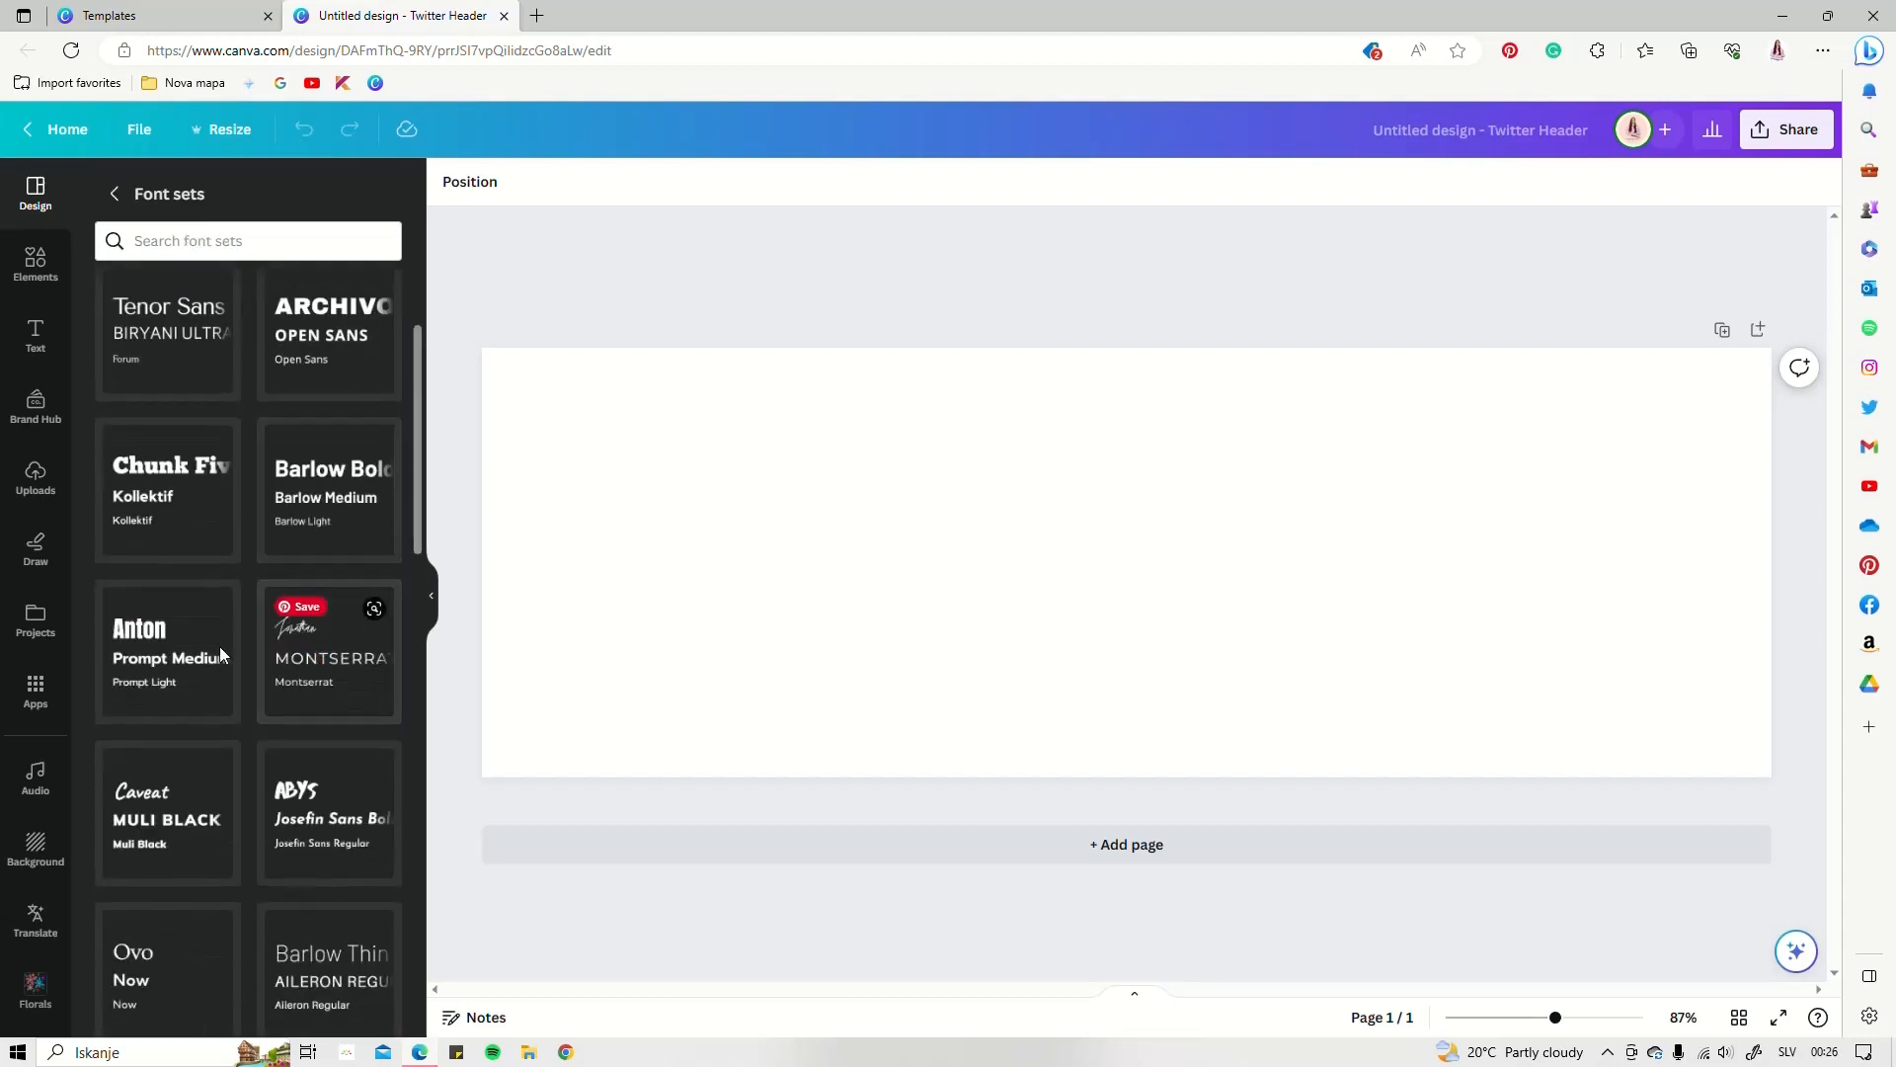
pyautogui.scroll(-5, 259, 731)
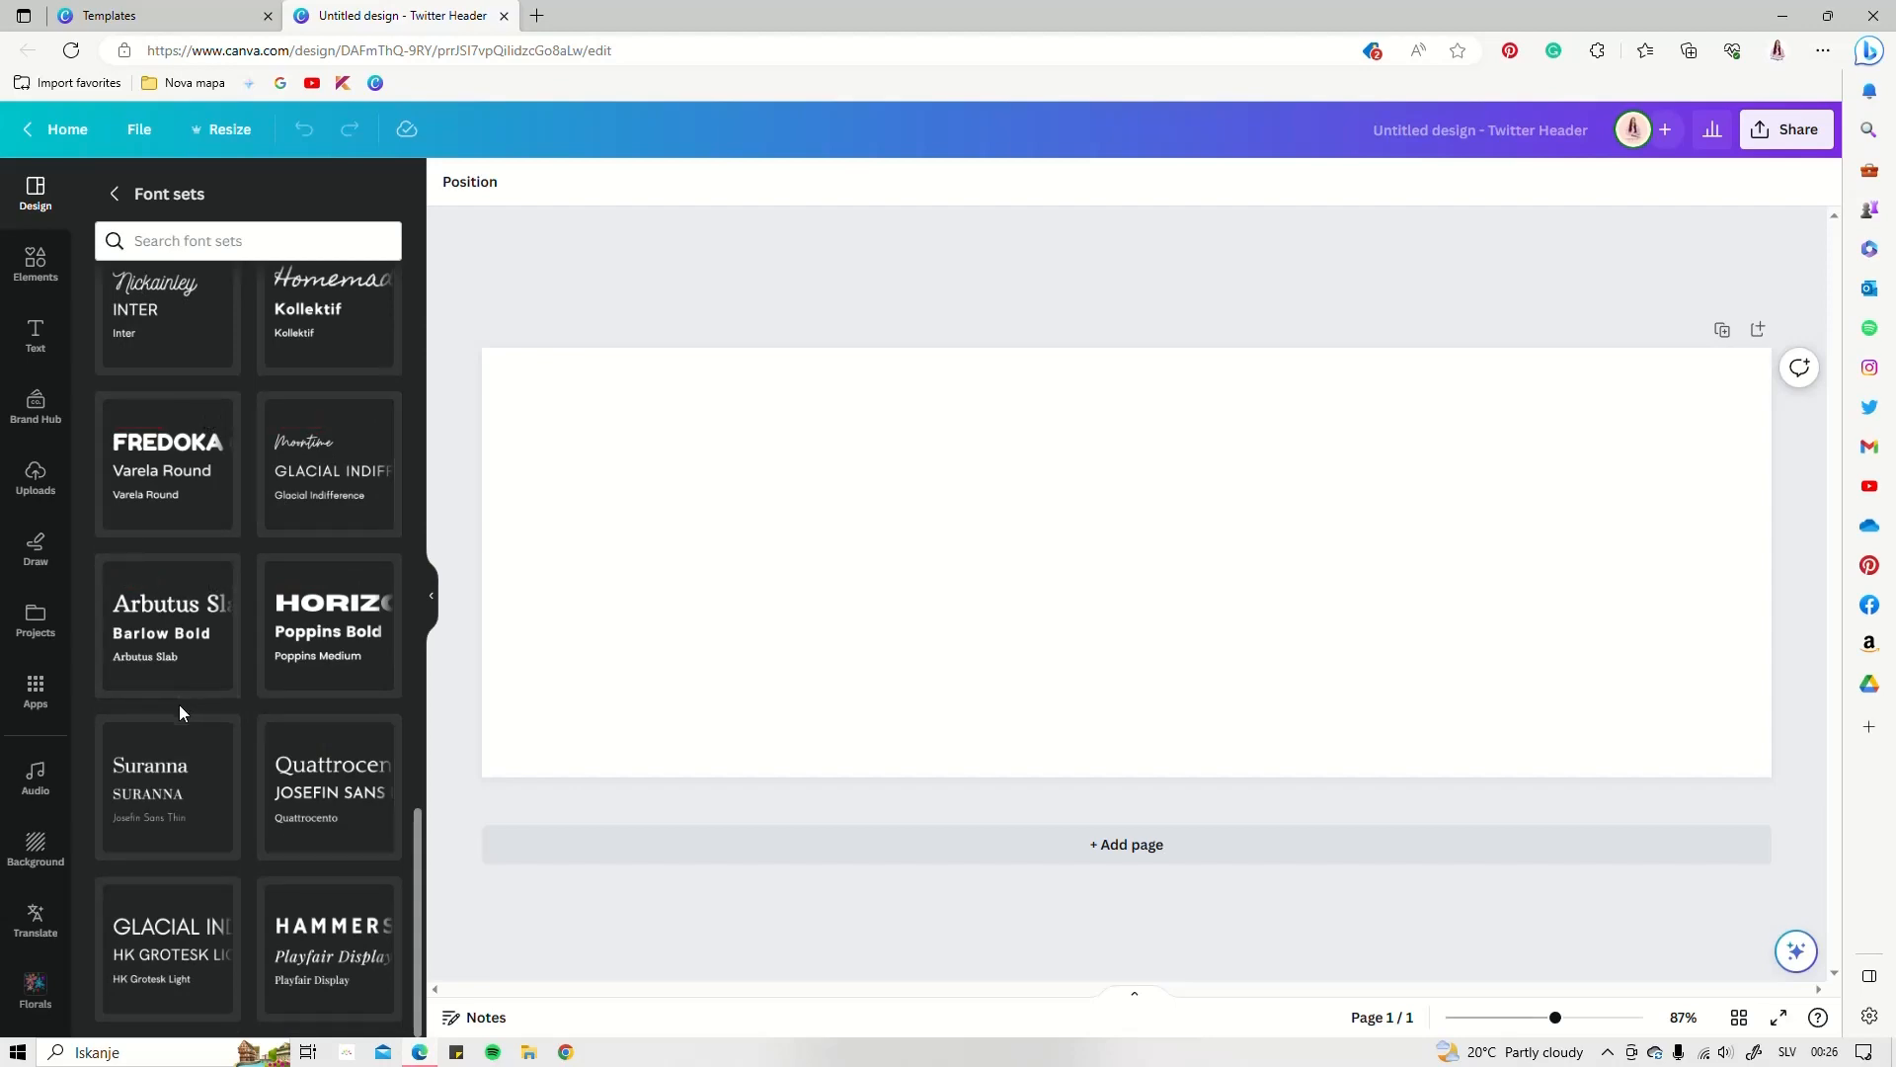
pyautogui.scroll(11, 180, 703)
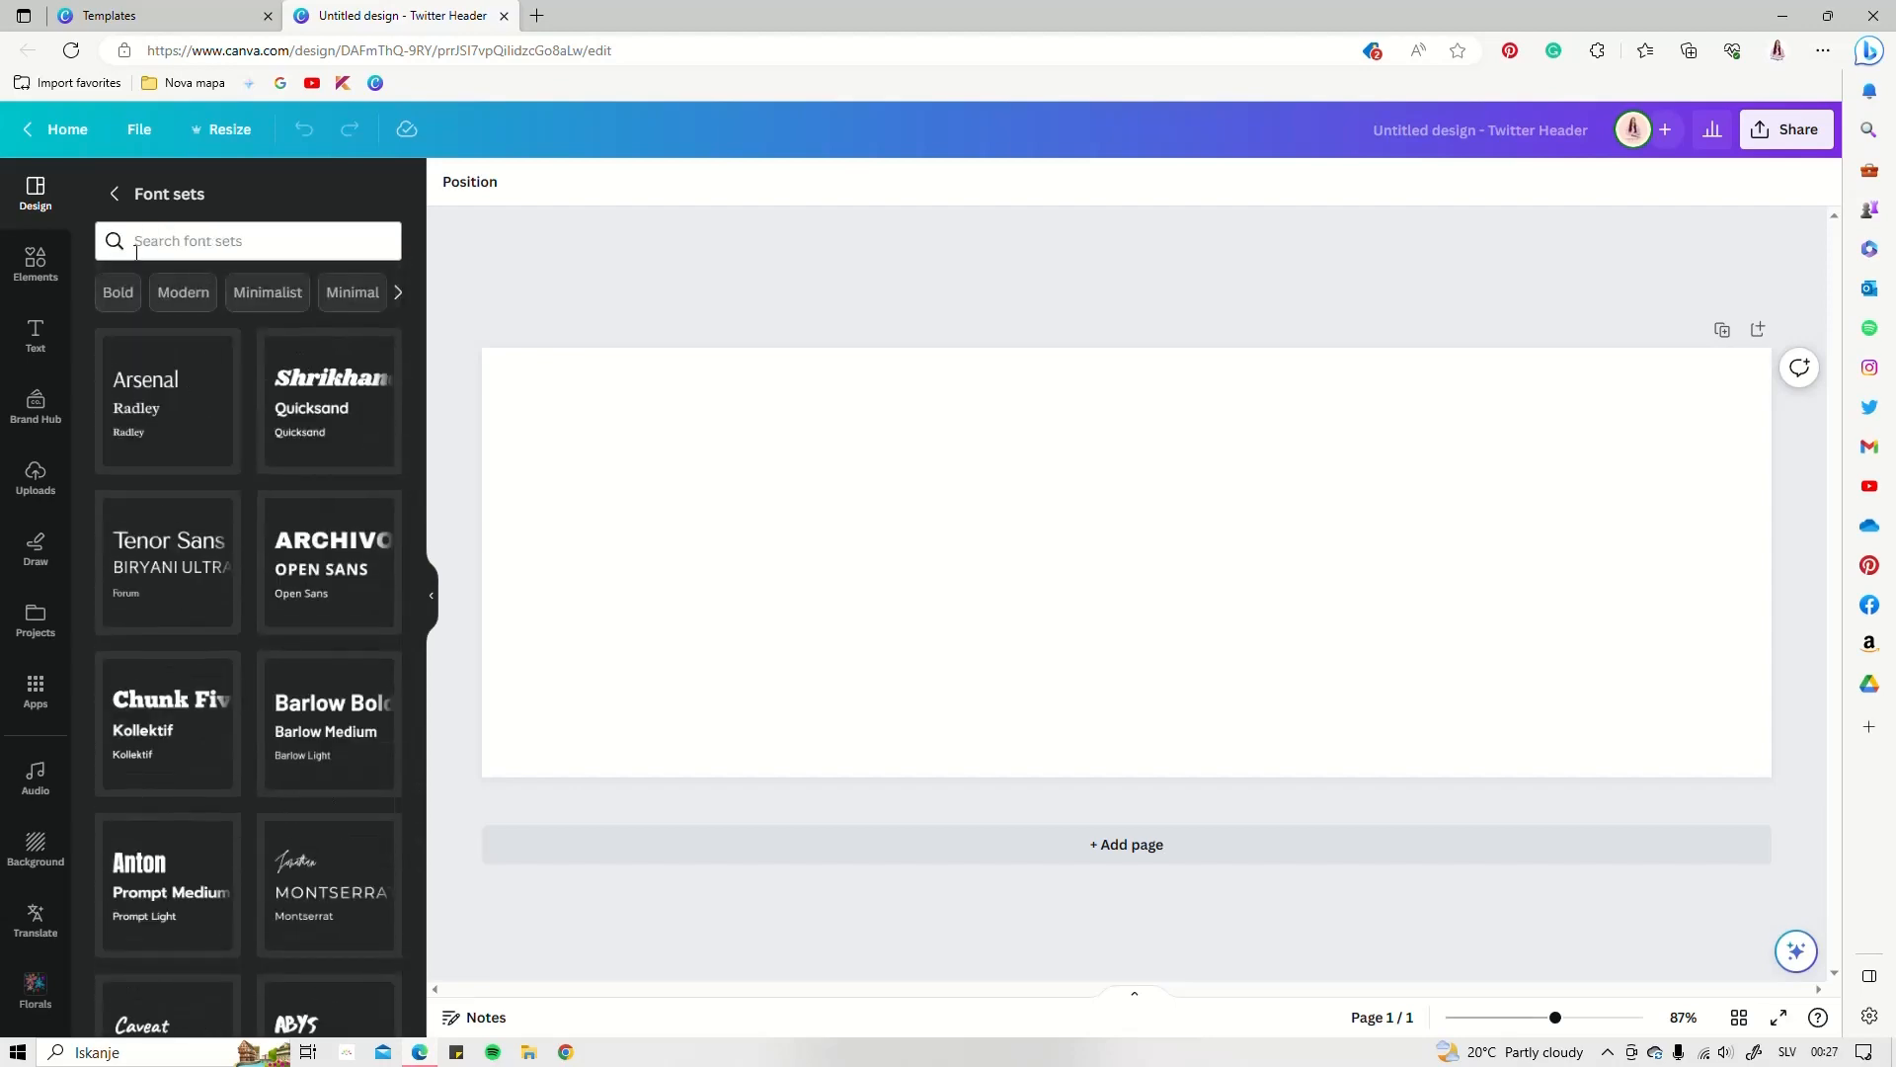
pyautogui.click(117, 199)
pyautogui.scroll(4, 258, 696)
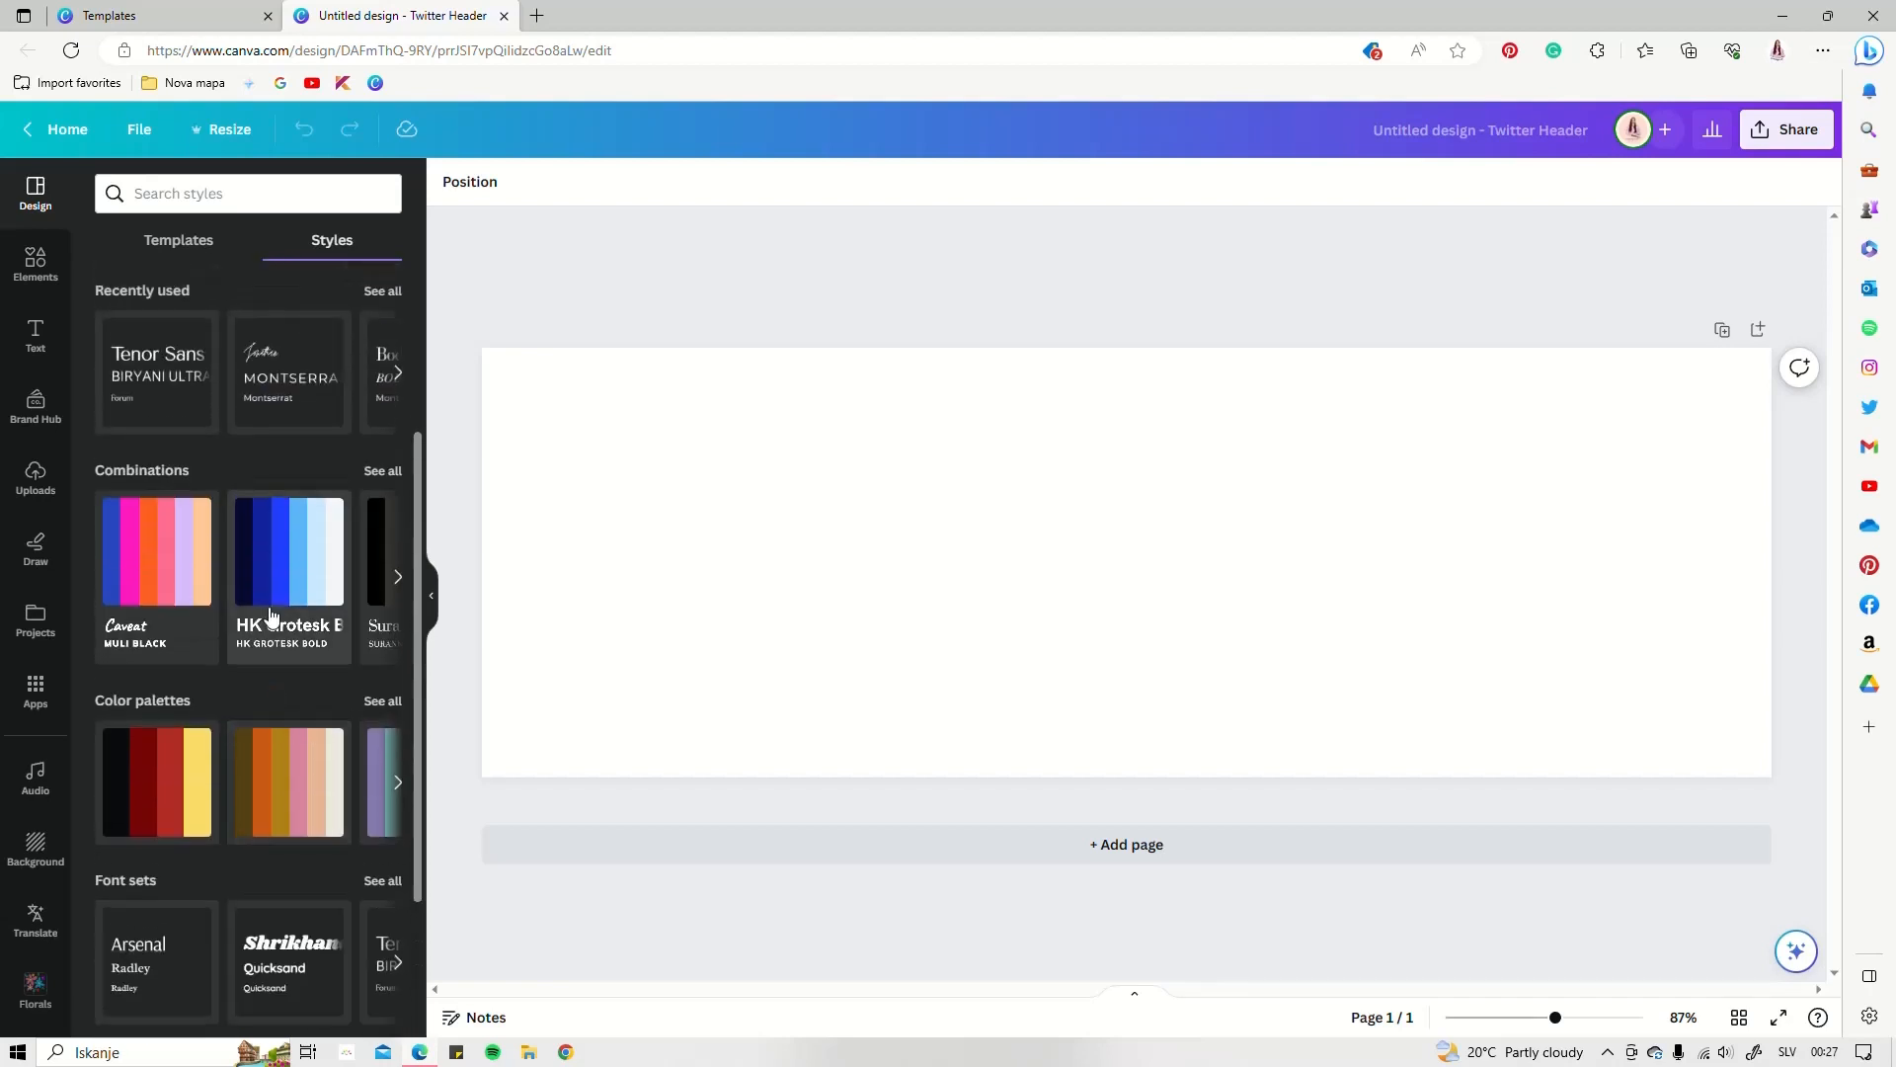
pyautogui.scroll(-1, 163, 649)
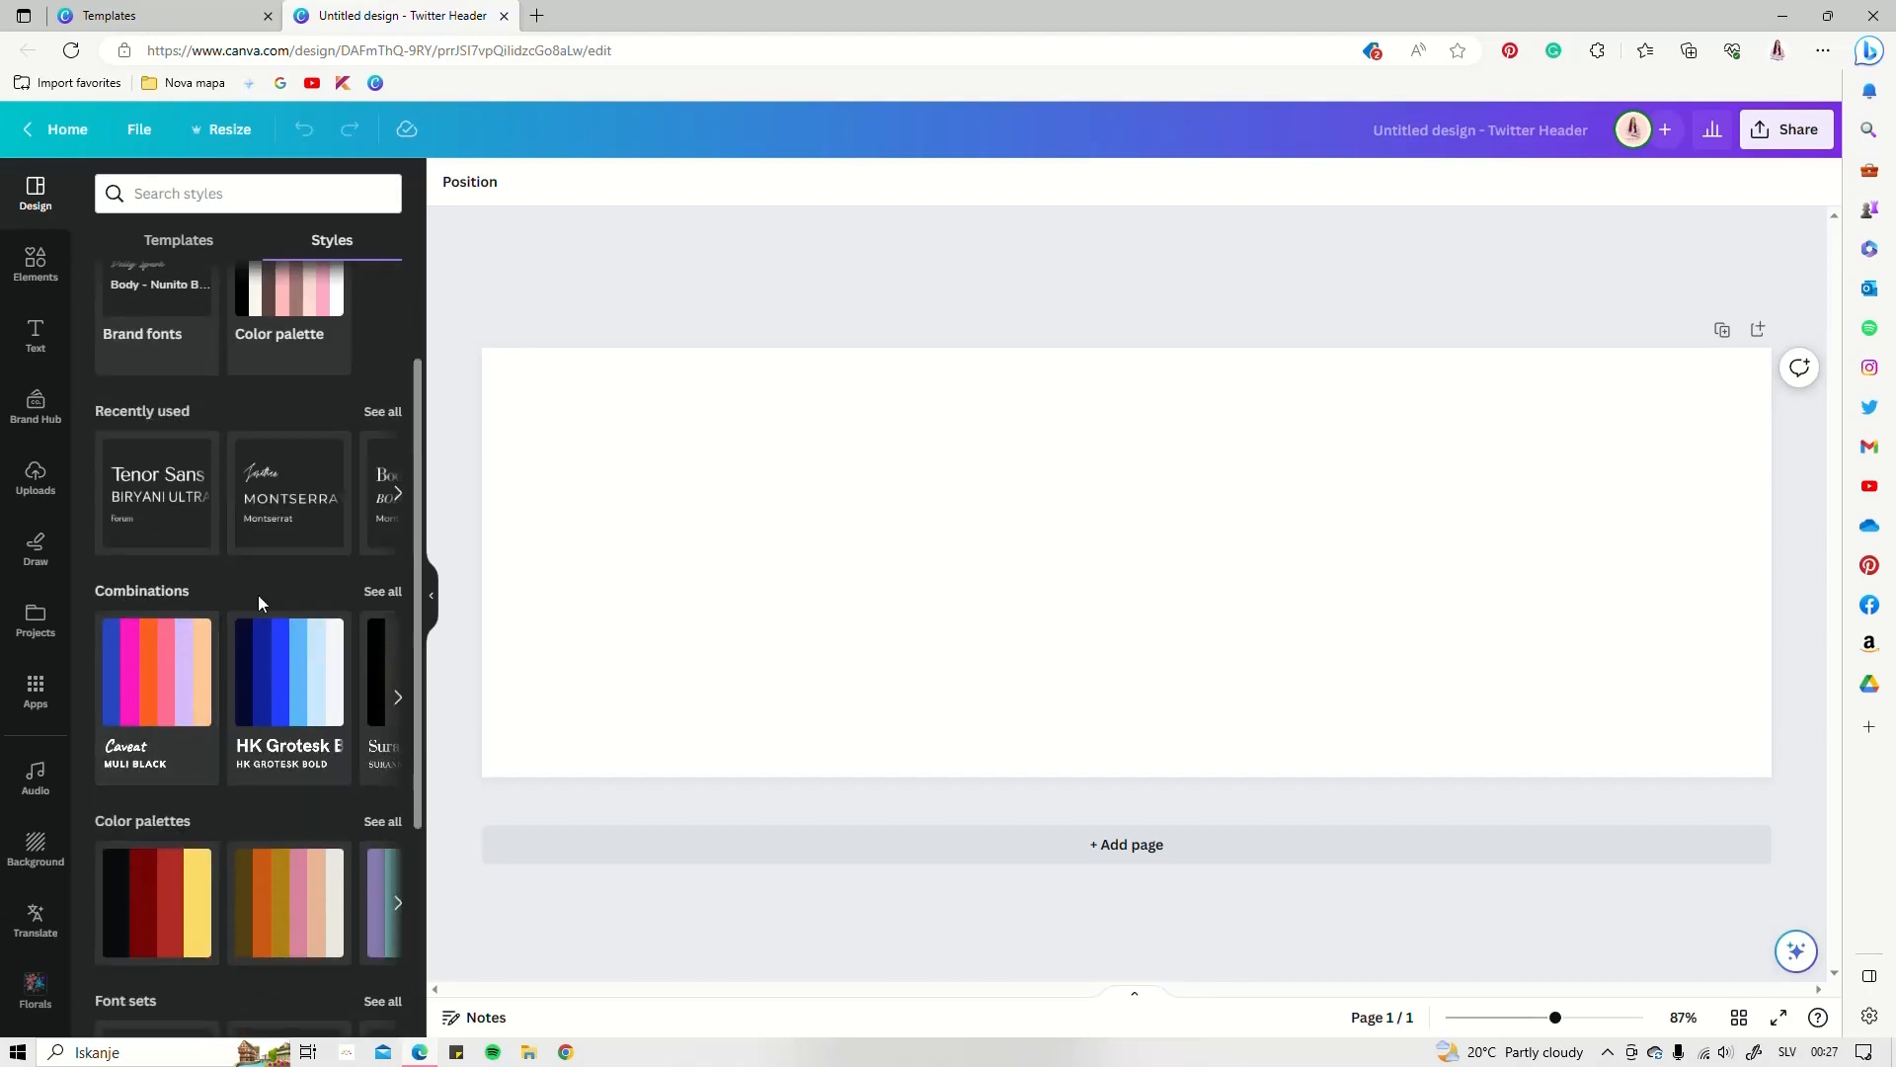
pyautogui.scroll(-3, 205, 709)
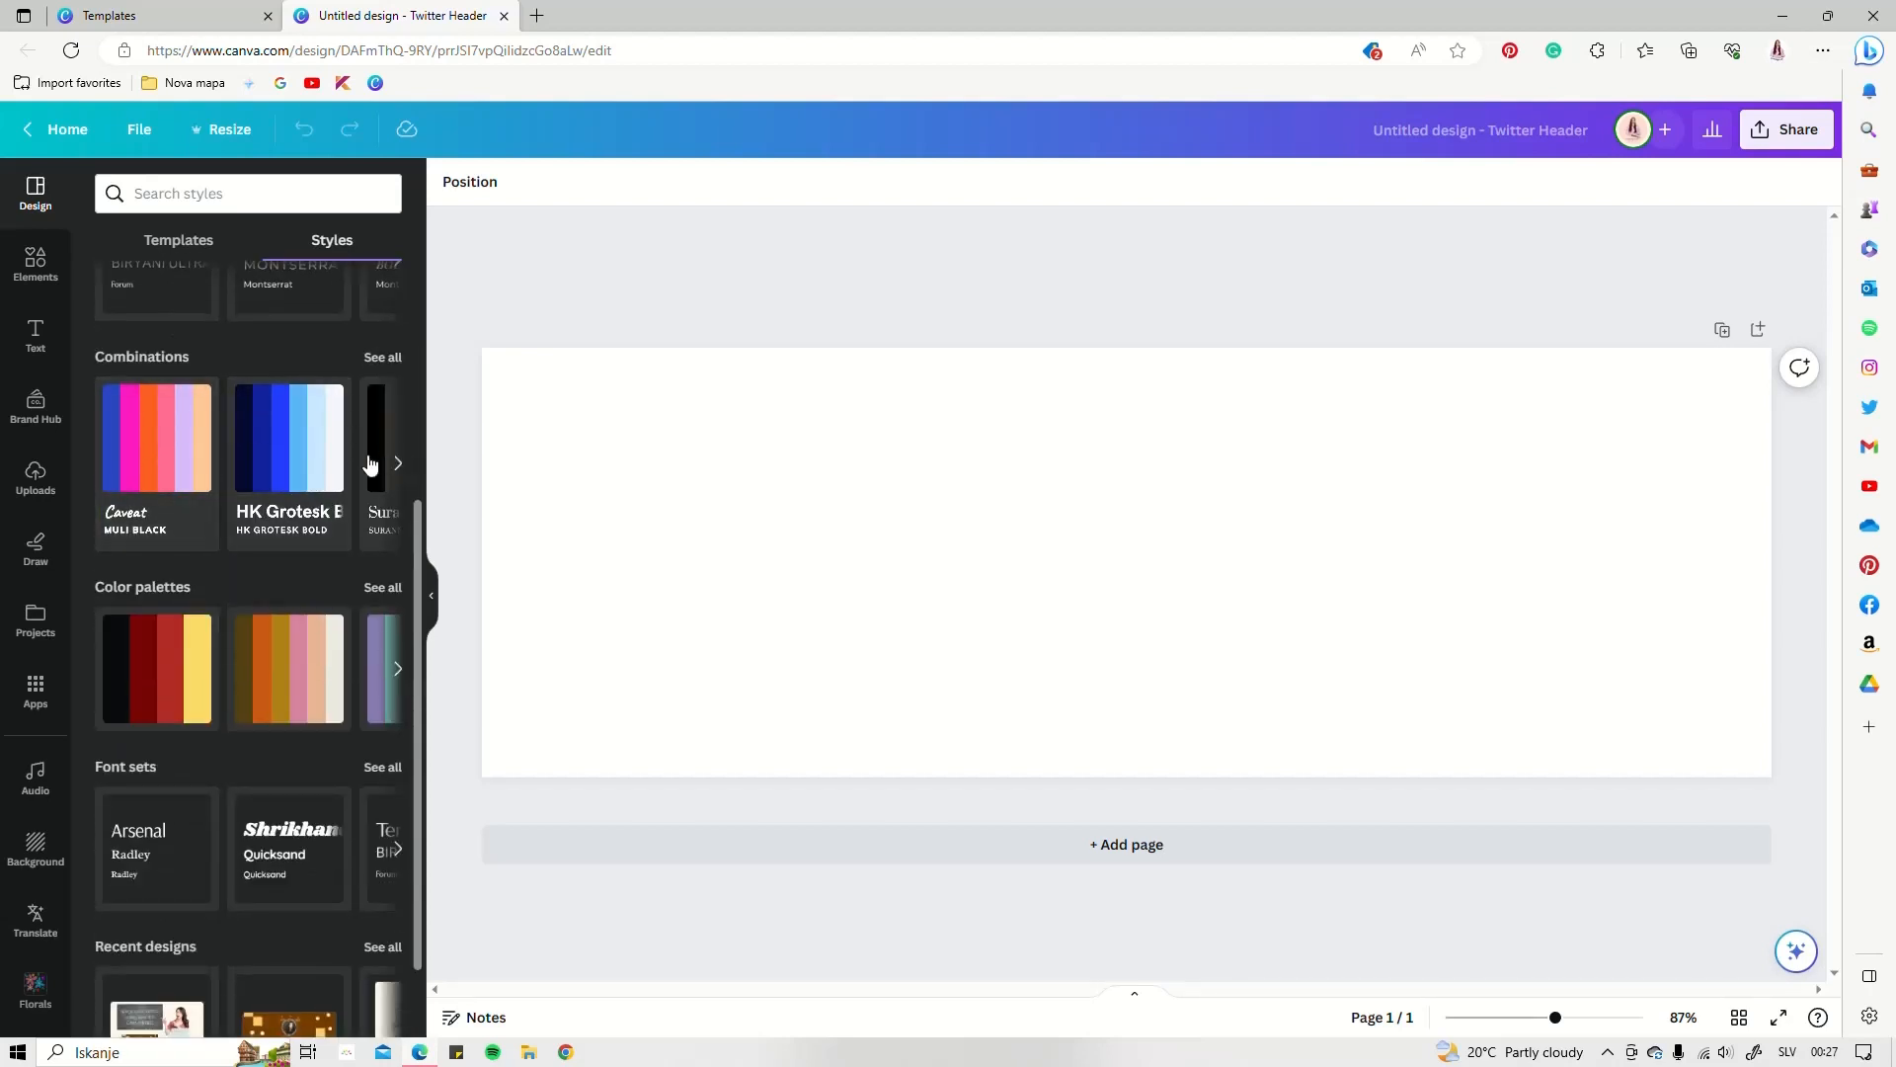
# Browse the full list of colour palettes
pyautogui.click(126, 597)
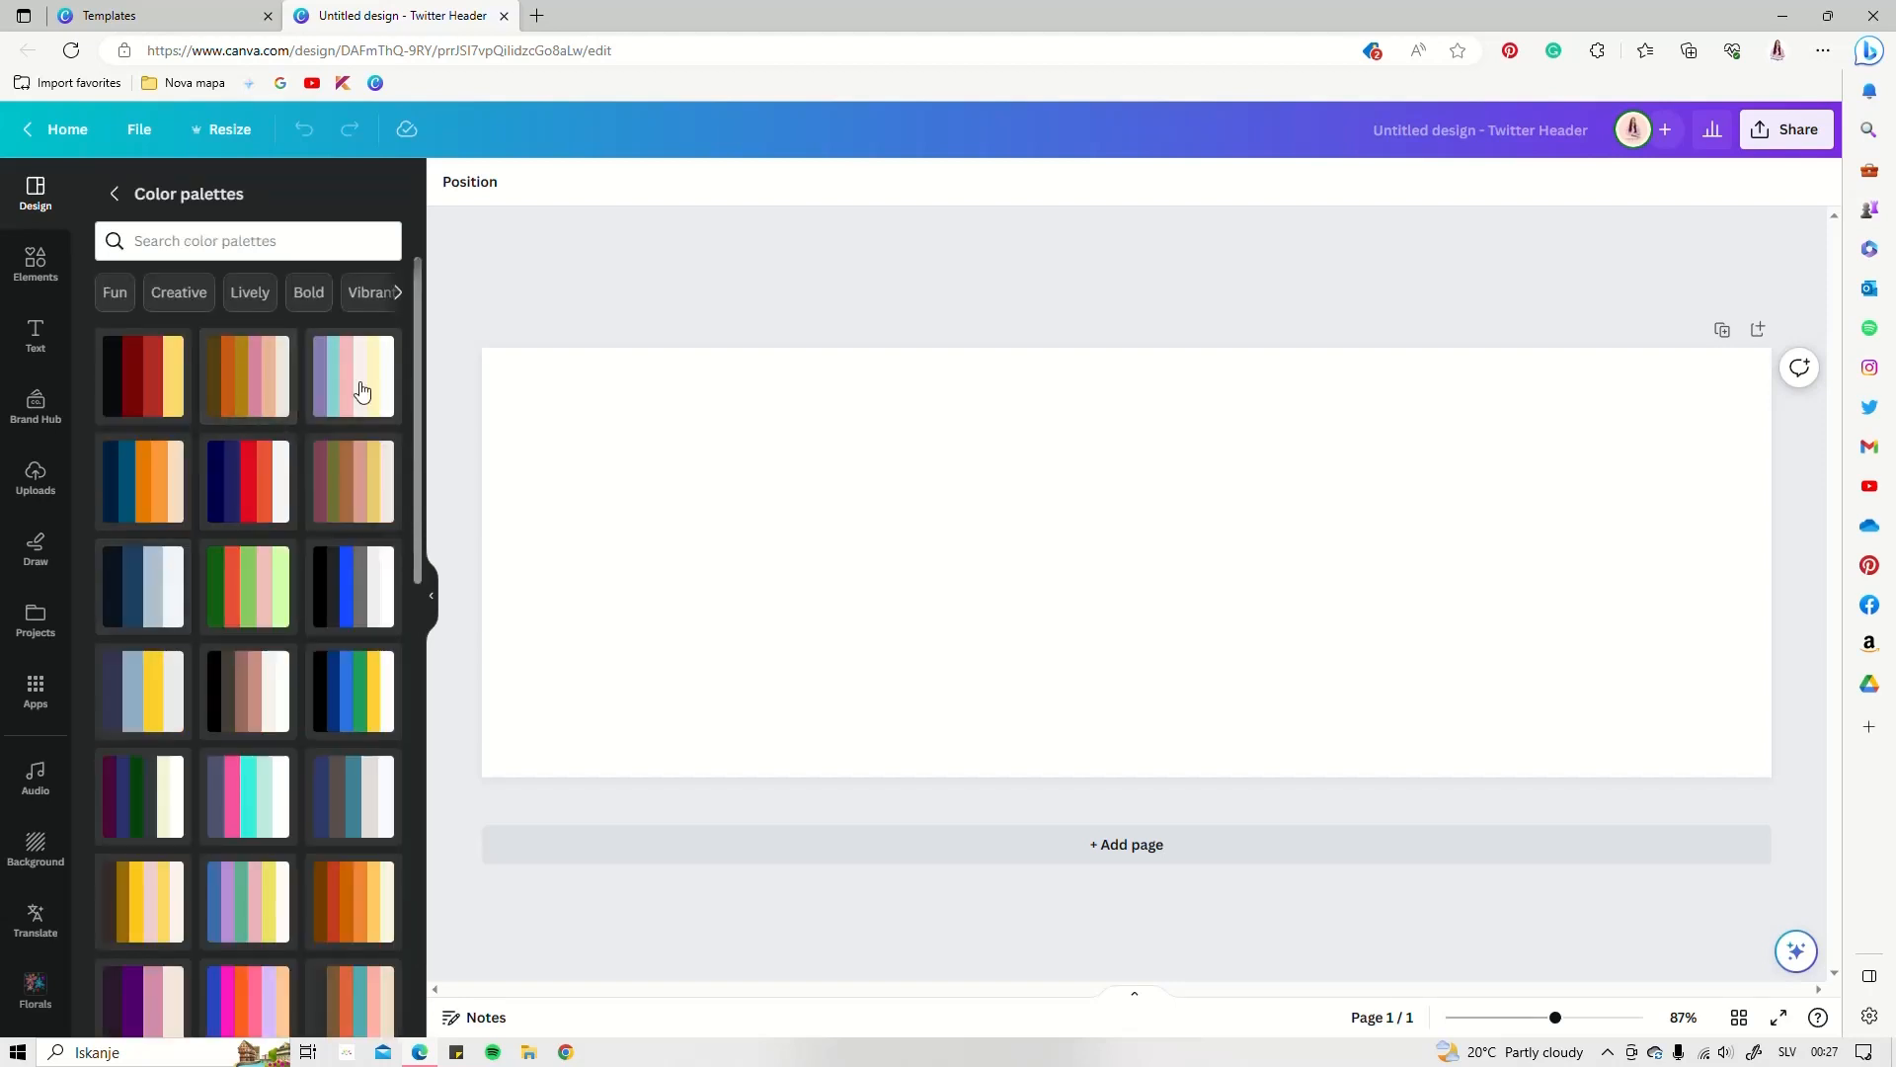
pyautogui.scroll(-3, 279, 753)
pyautogui.scroll(7, 275, 753)
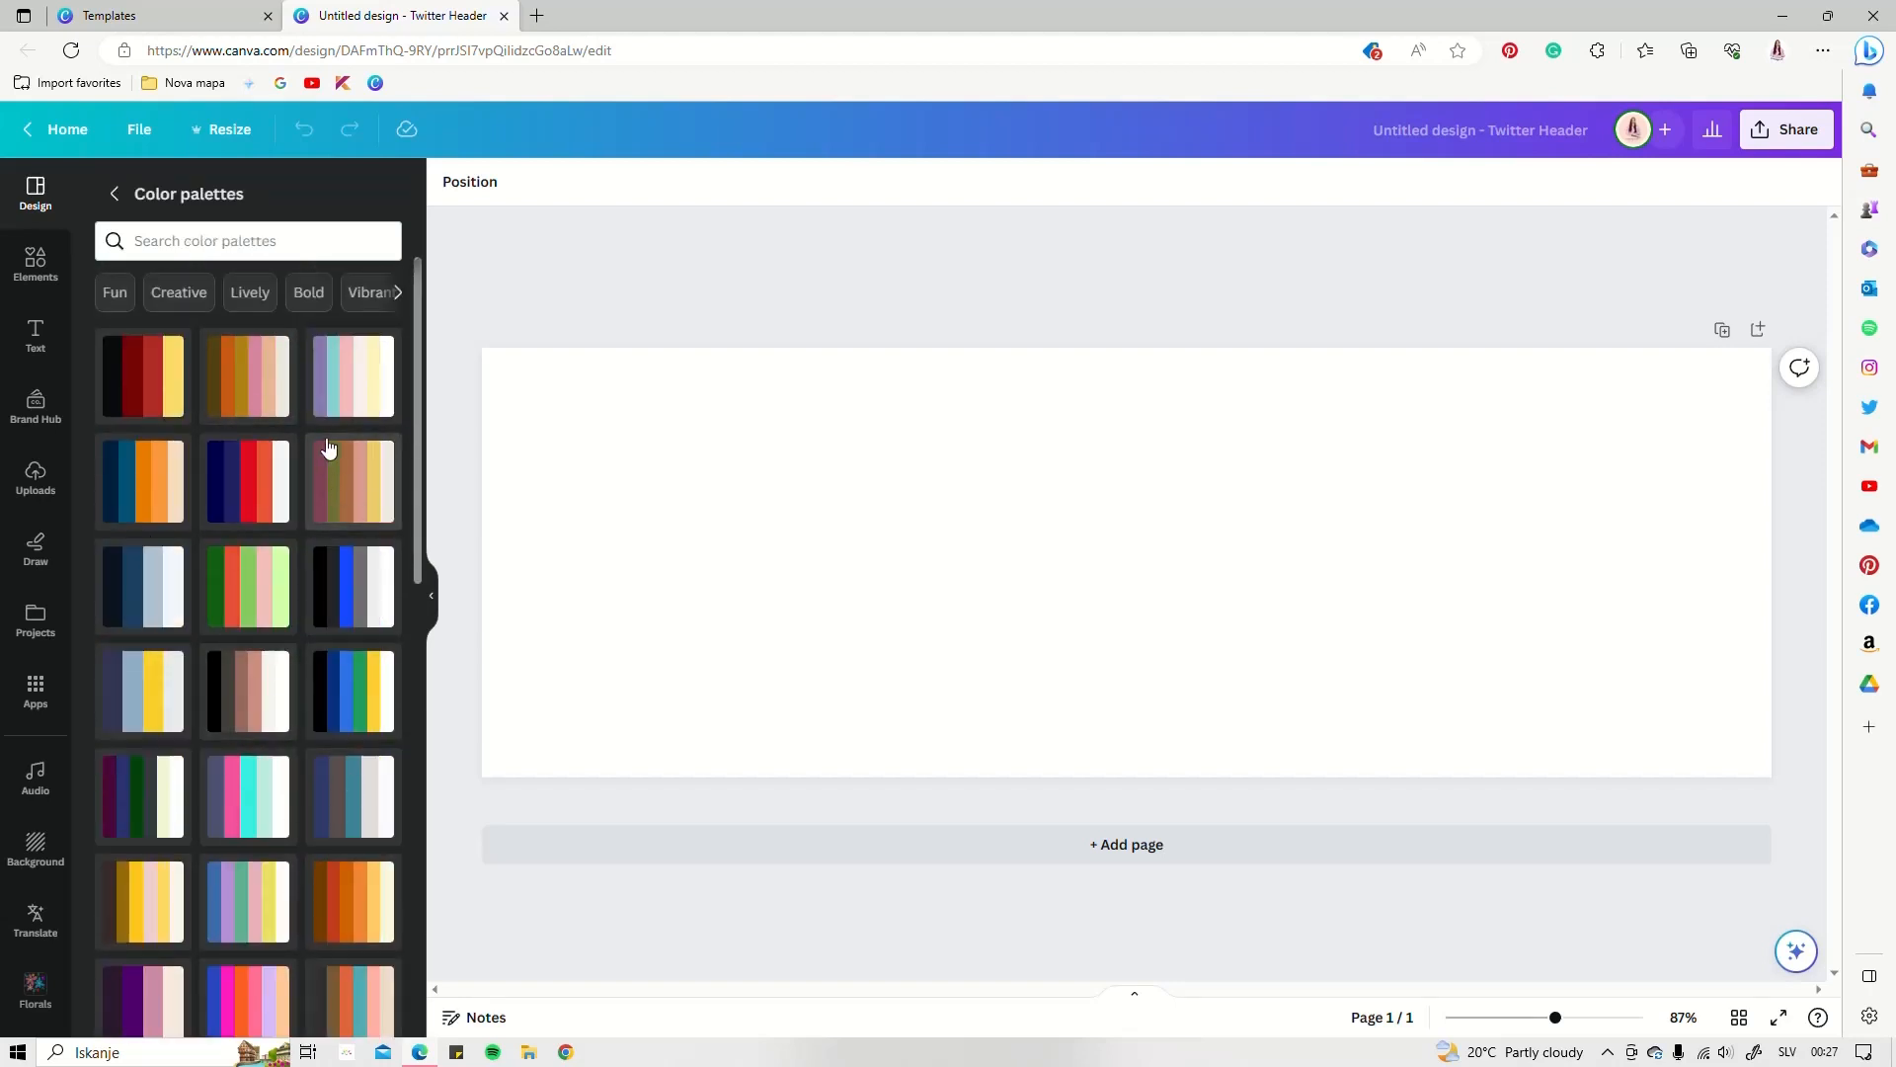
pyautogui.scroll(-3, 326, 454)
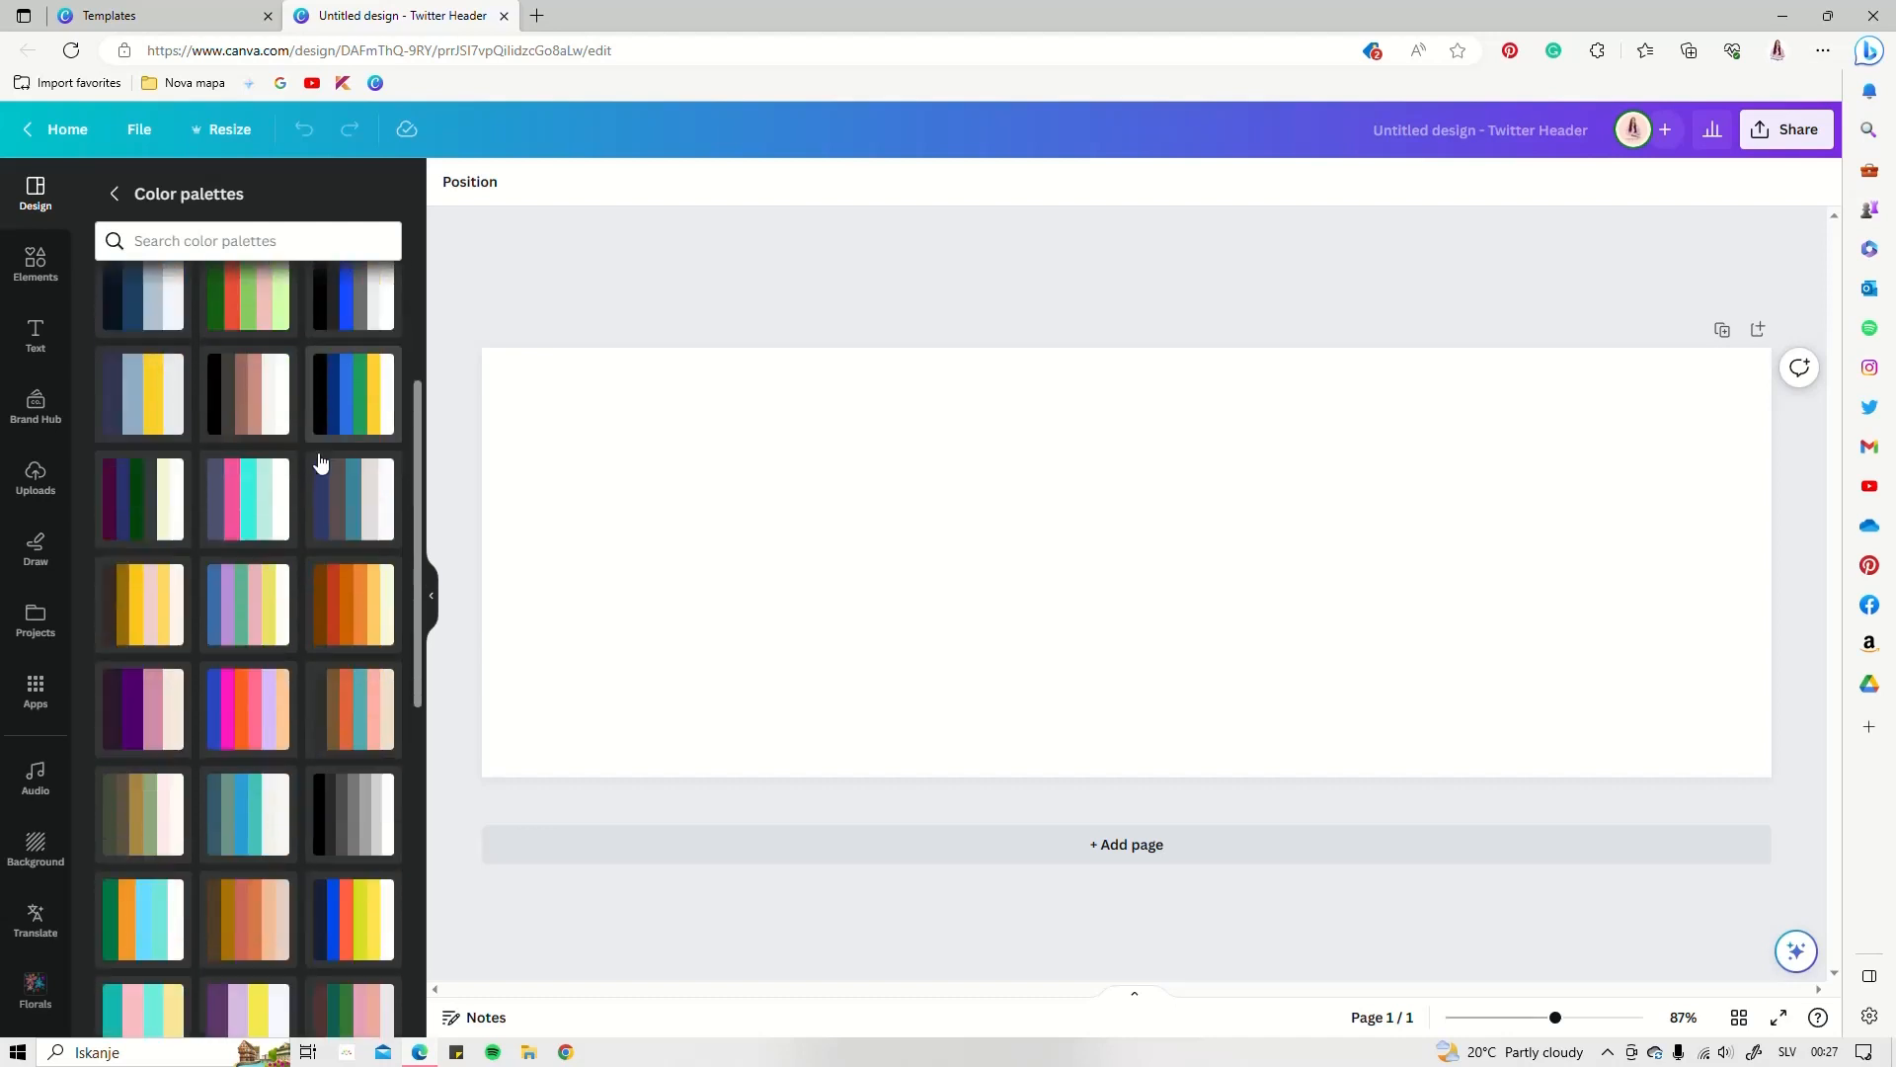
pyautogui.scroll(-2, 319, 474)
pyautogui.scroll(-2, 267, 633)
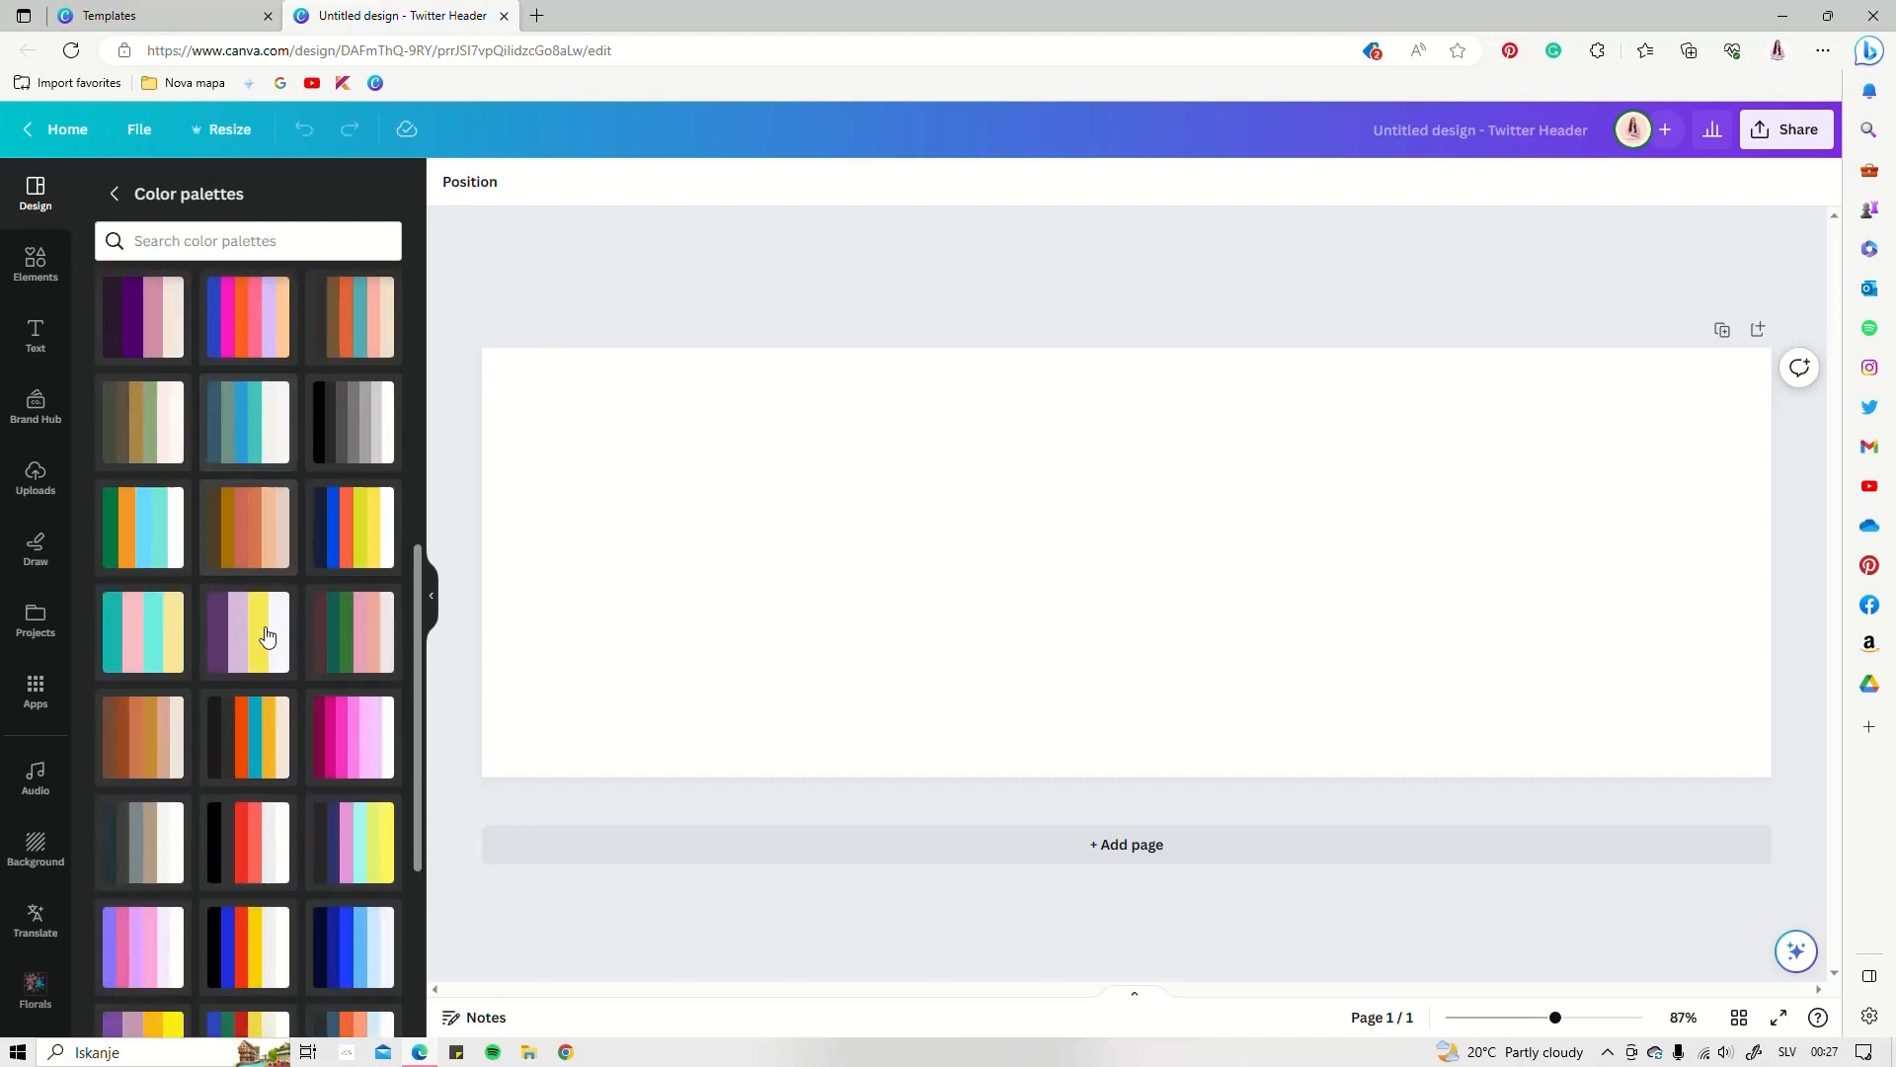
pyautogui.scroll(-2, 268, 636)
pyautogui.scroll(-1, 187, 632)
# Apply the pink and purple palette, shuffling until the background is pink
pyautogui.click(145, 595)
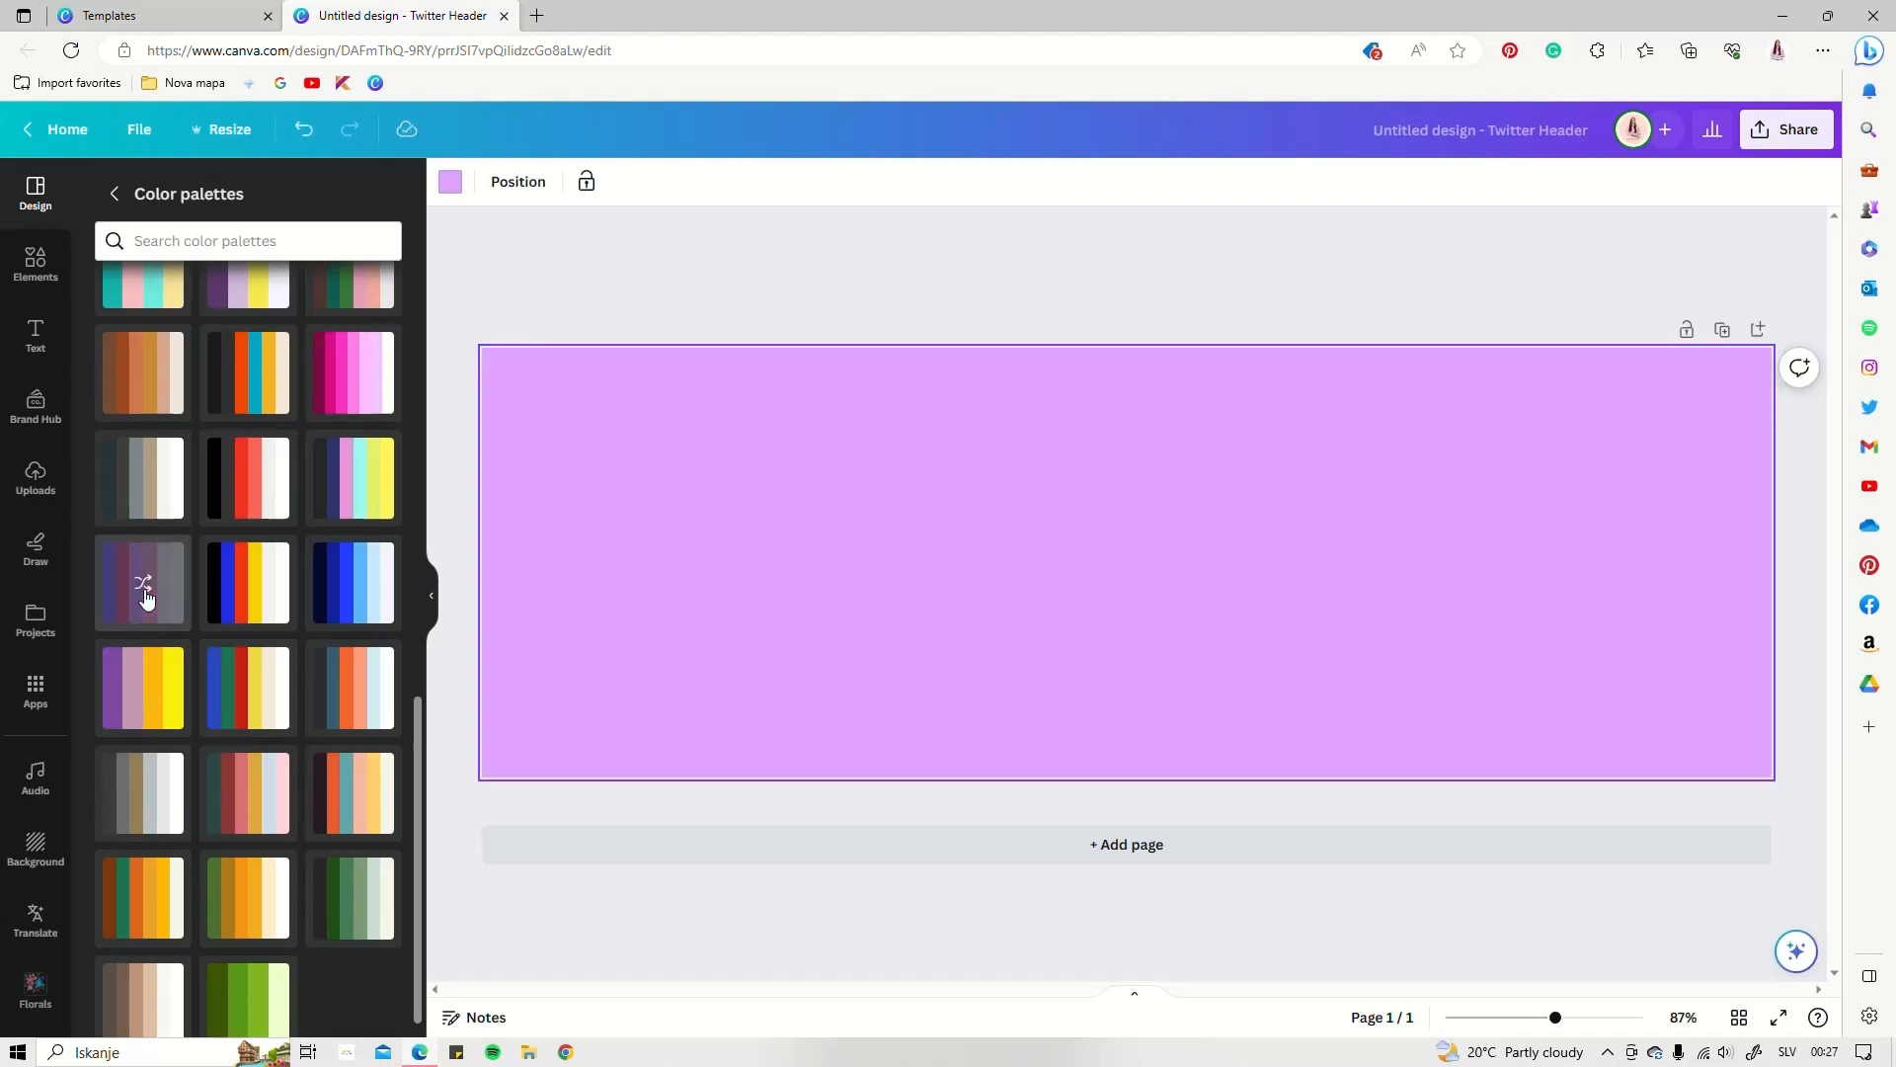
pyautogui.click(144, 594)
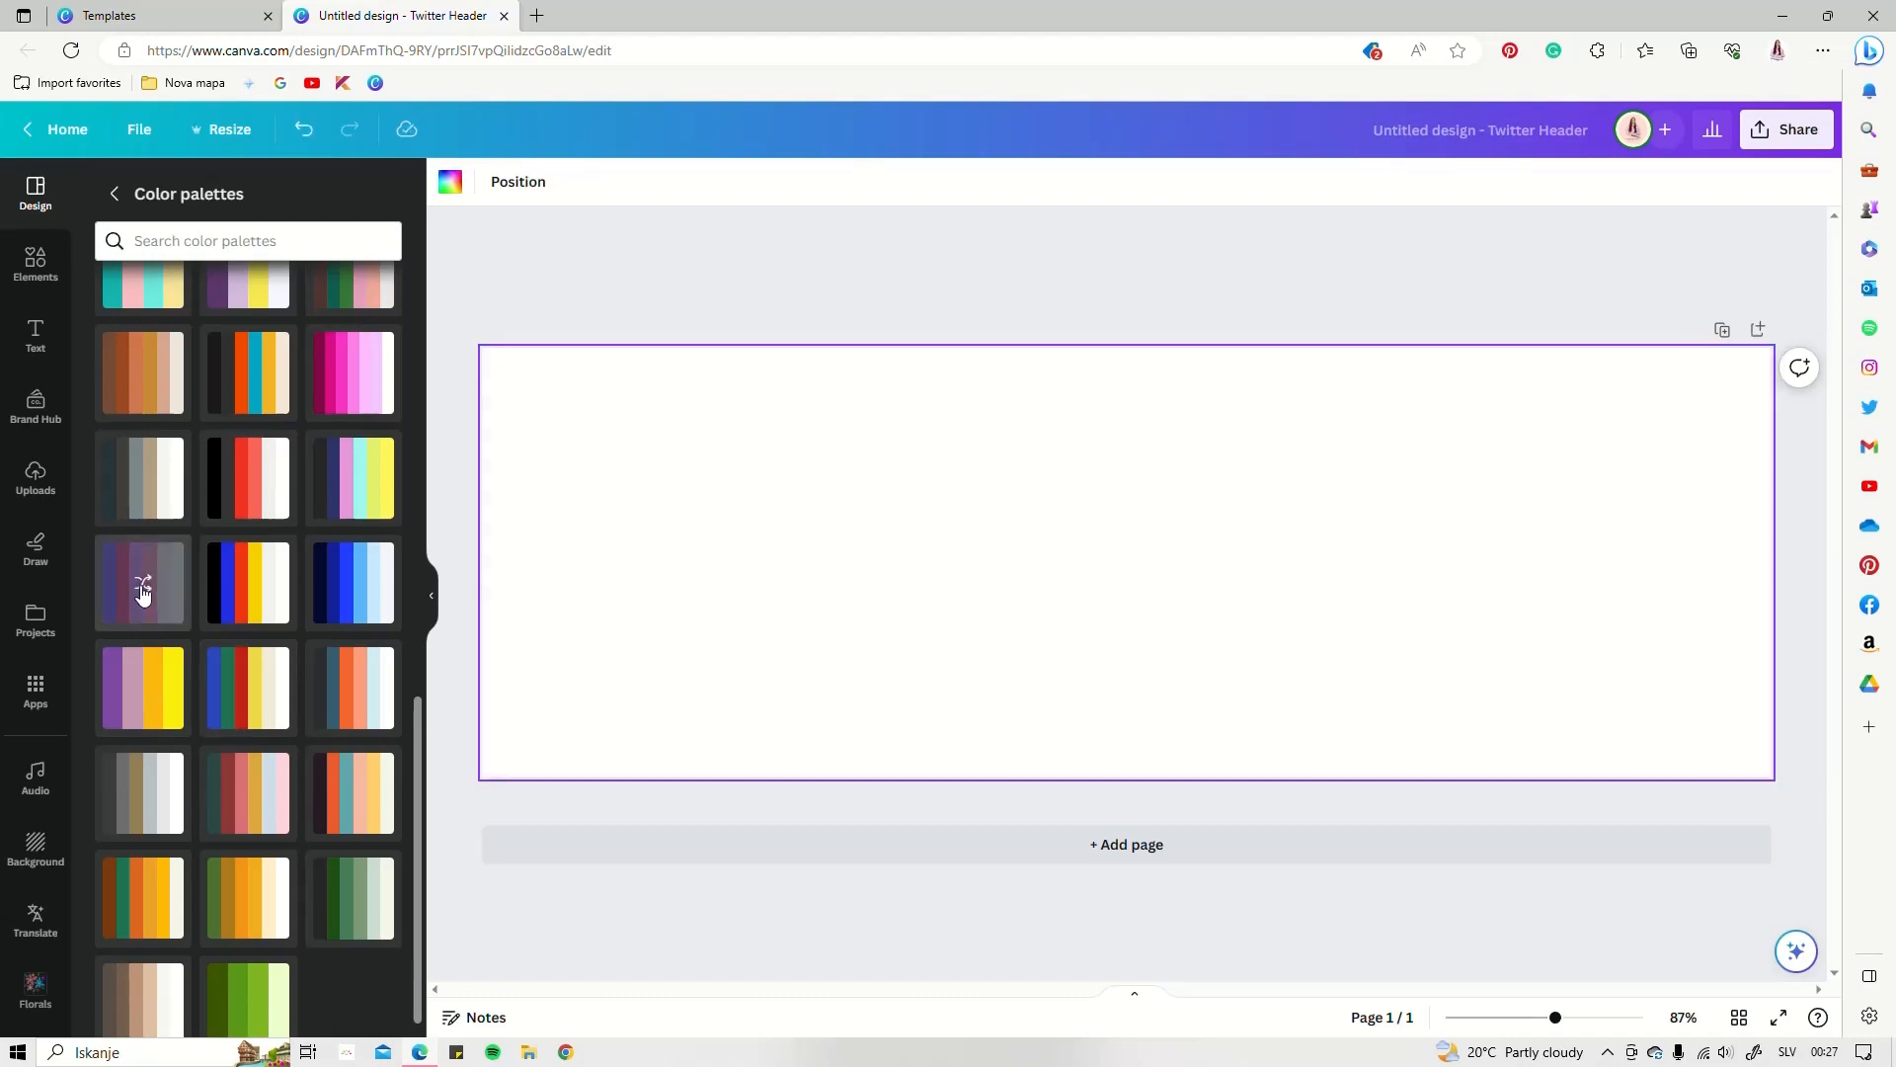
pyautogui.click(143, 592)
pyautogui.click(150, 591)
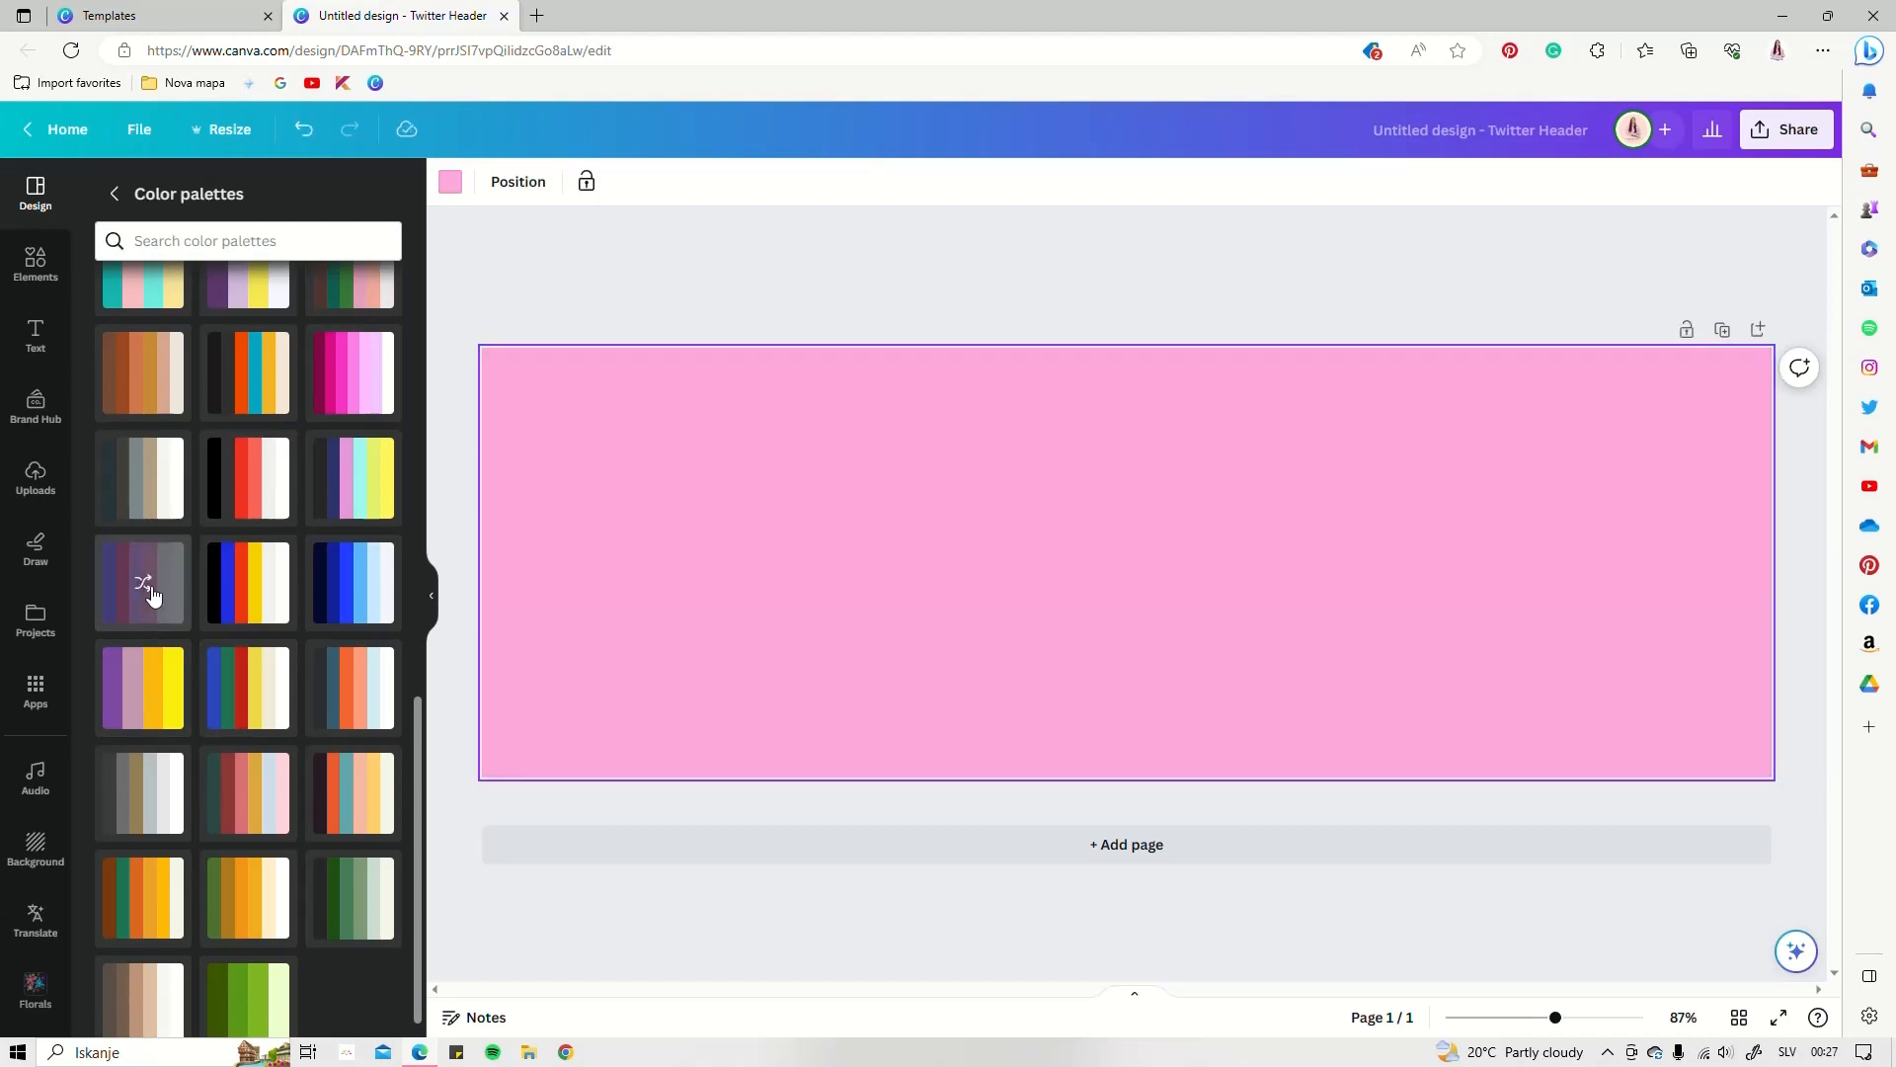
pyautogui.click(152, 594)
pyautogui.click(152, 593)
pyautogui.click(152, 593)
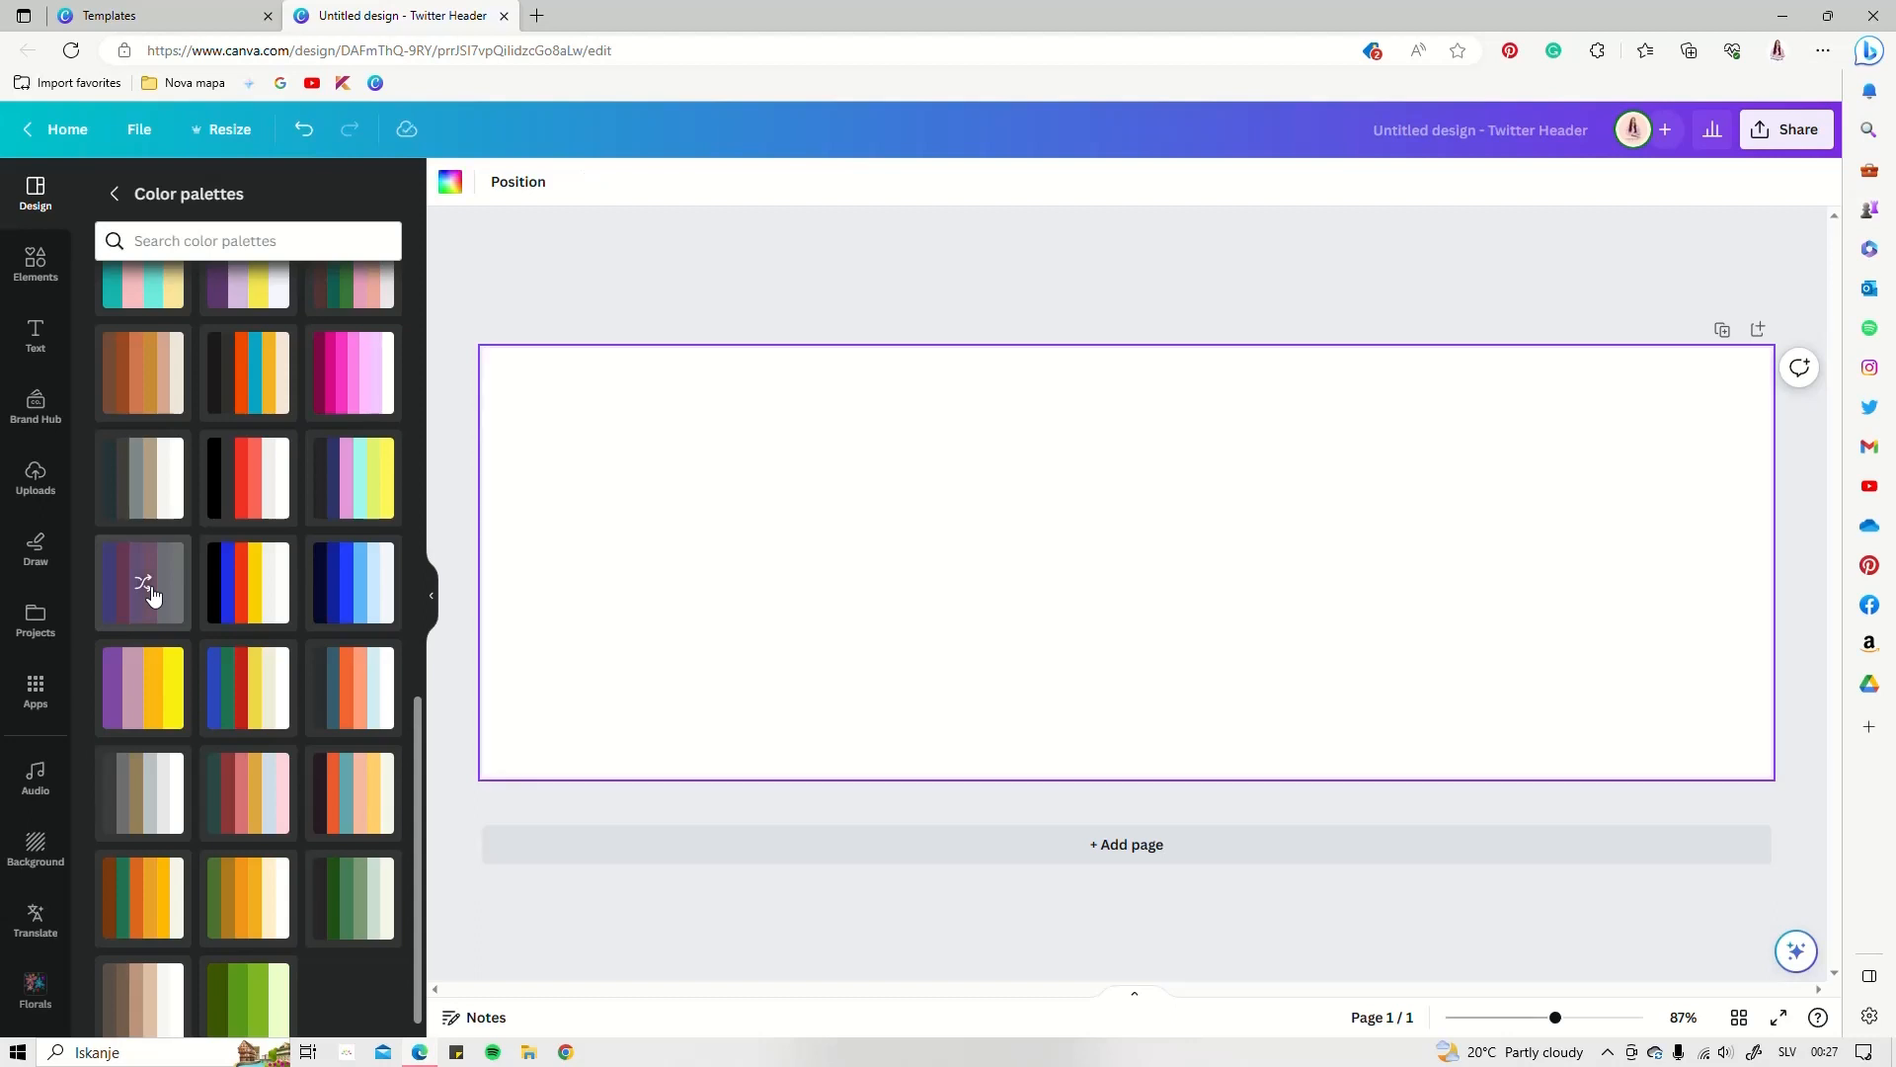
pyautogui.click(152, 593)
# Return from the palette list to the styles overview and scroll through it
pyautogui.scroll(10, 146, 271)
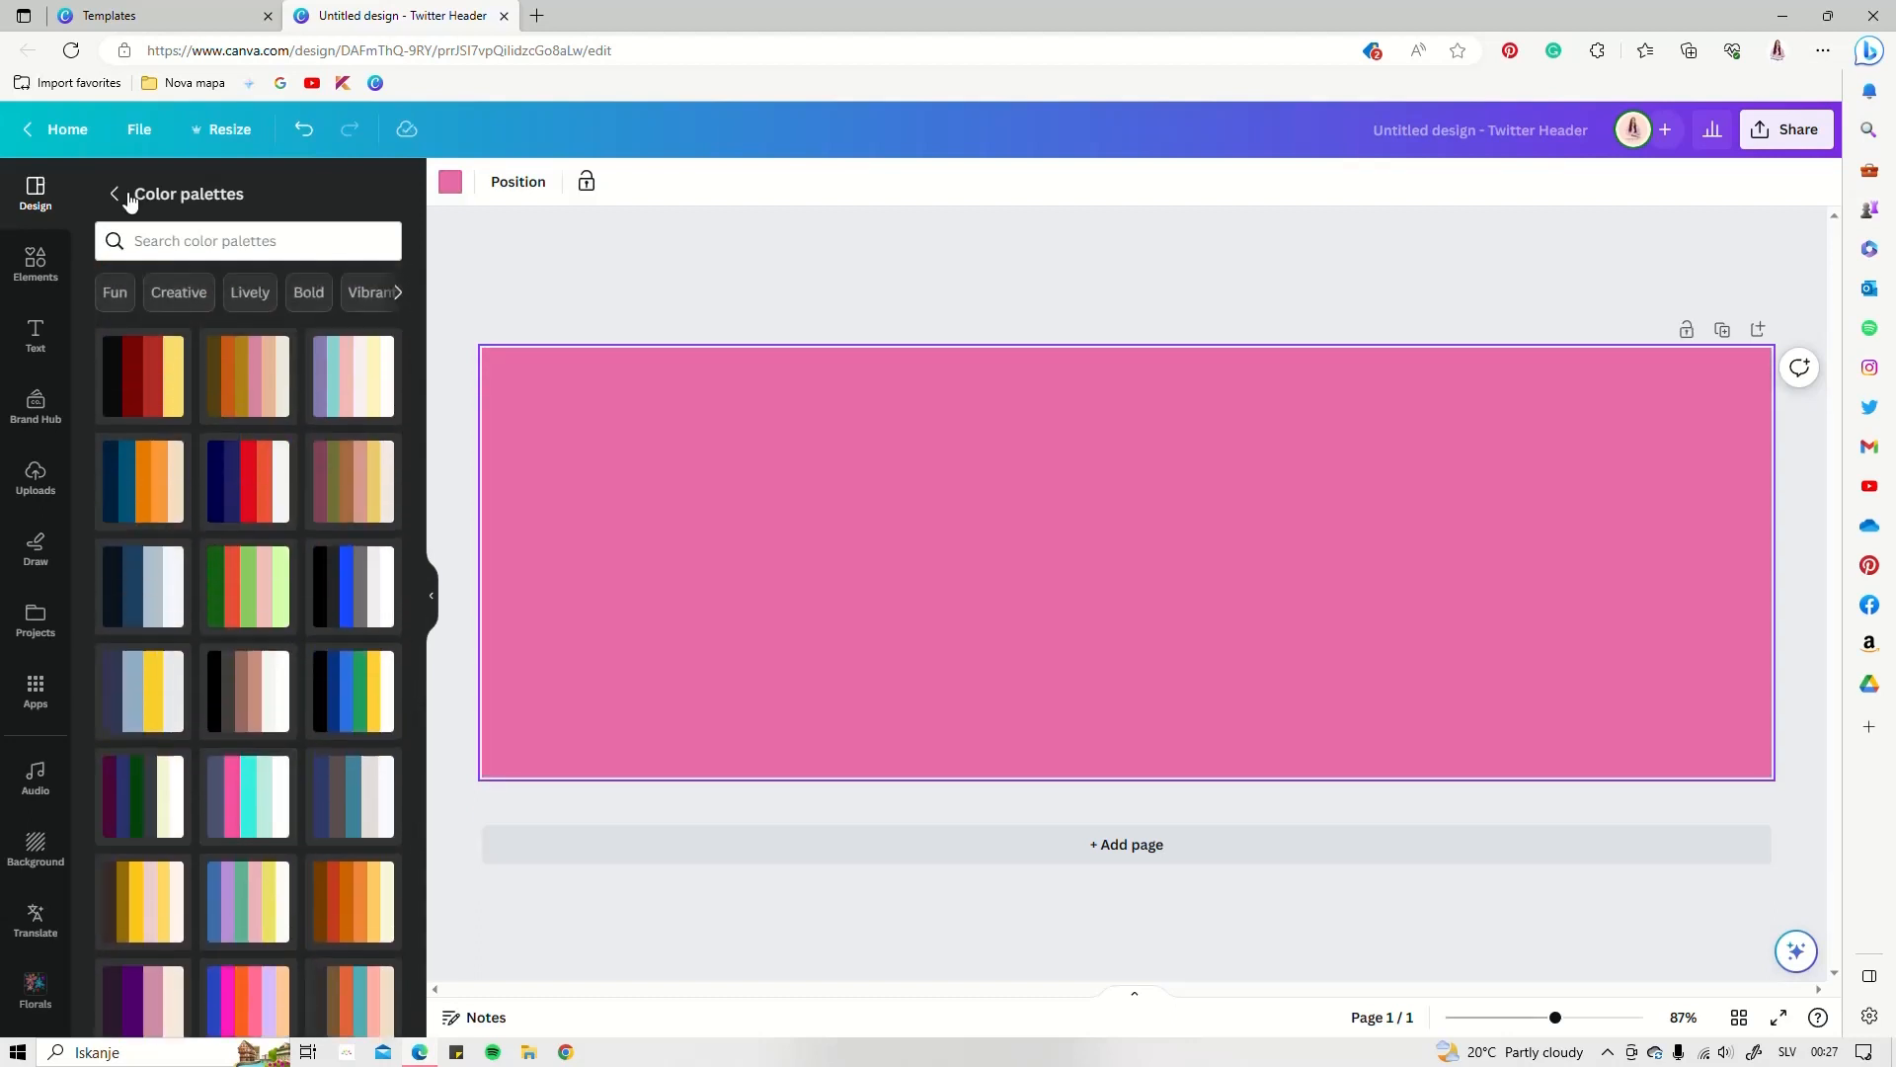
pyautogui.click(115, 193)
pyautogui.scroll(4, 300, 543)
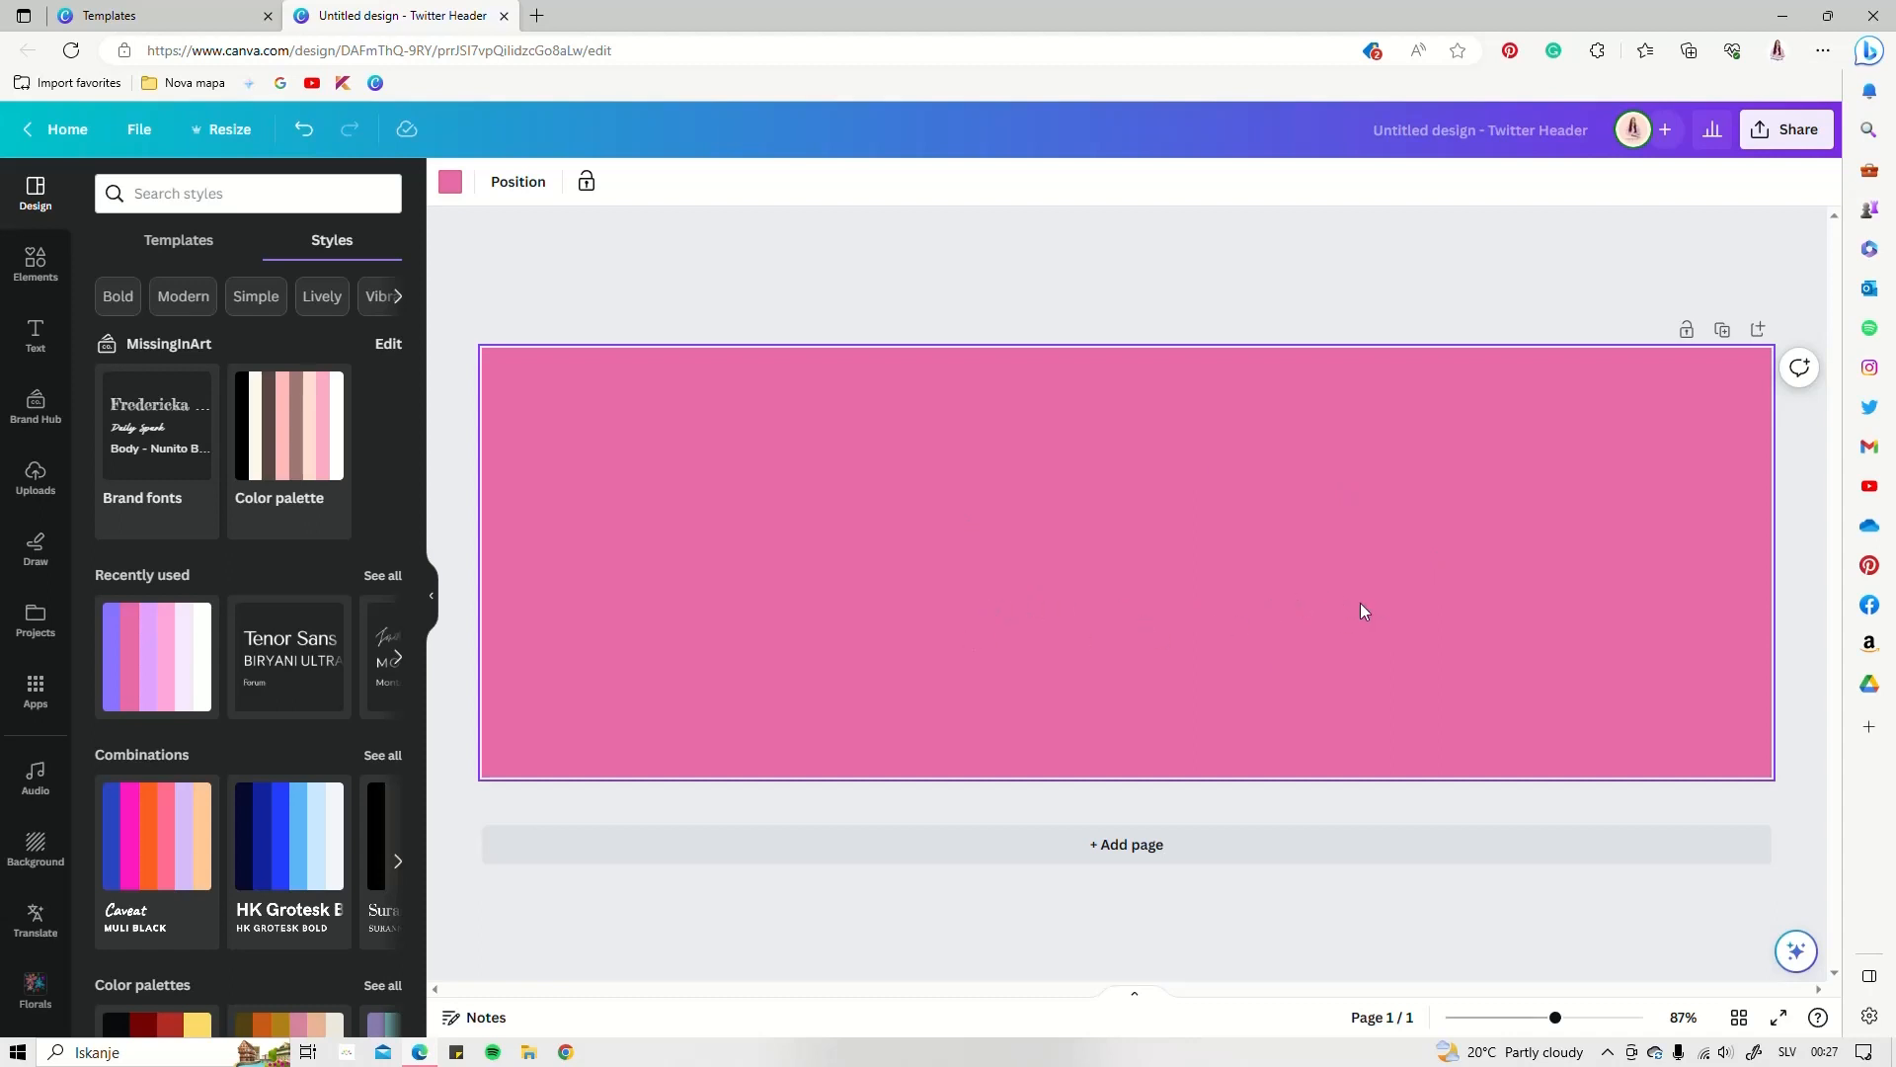
pyautogui.scroll(-5, 237, 536)
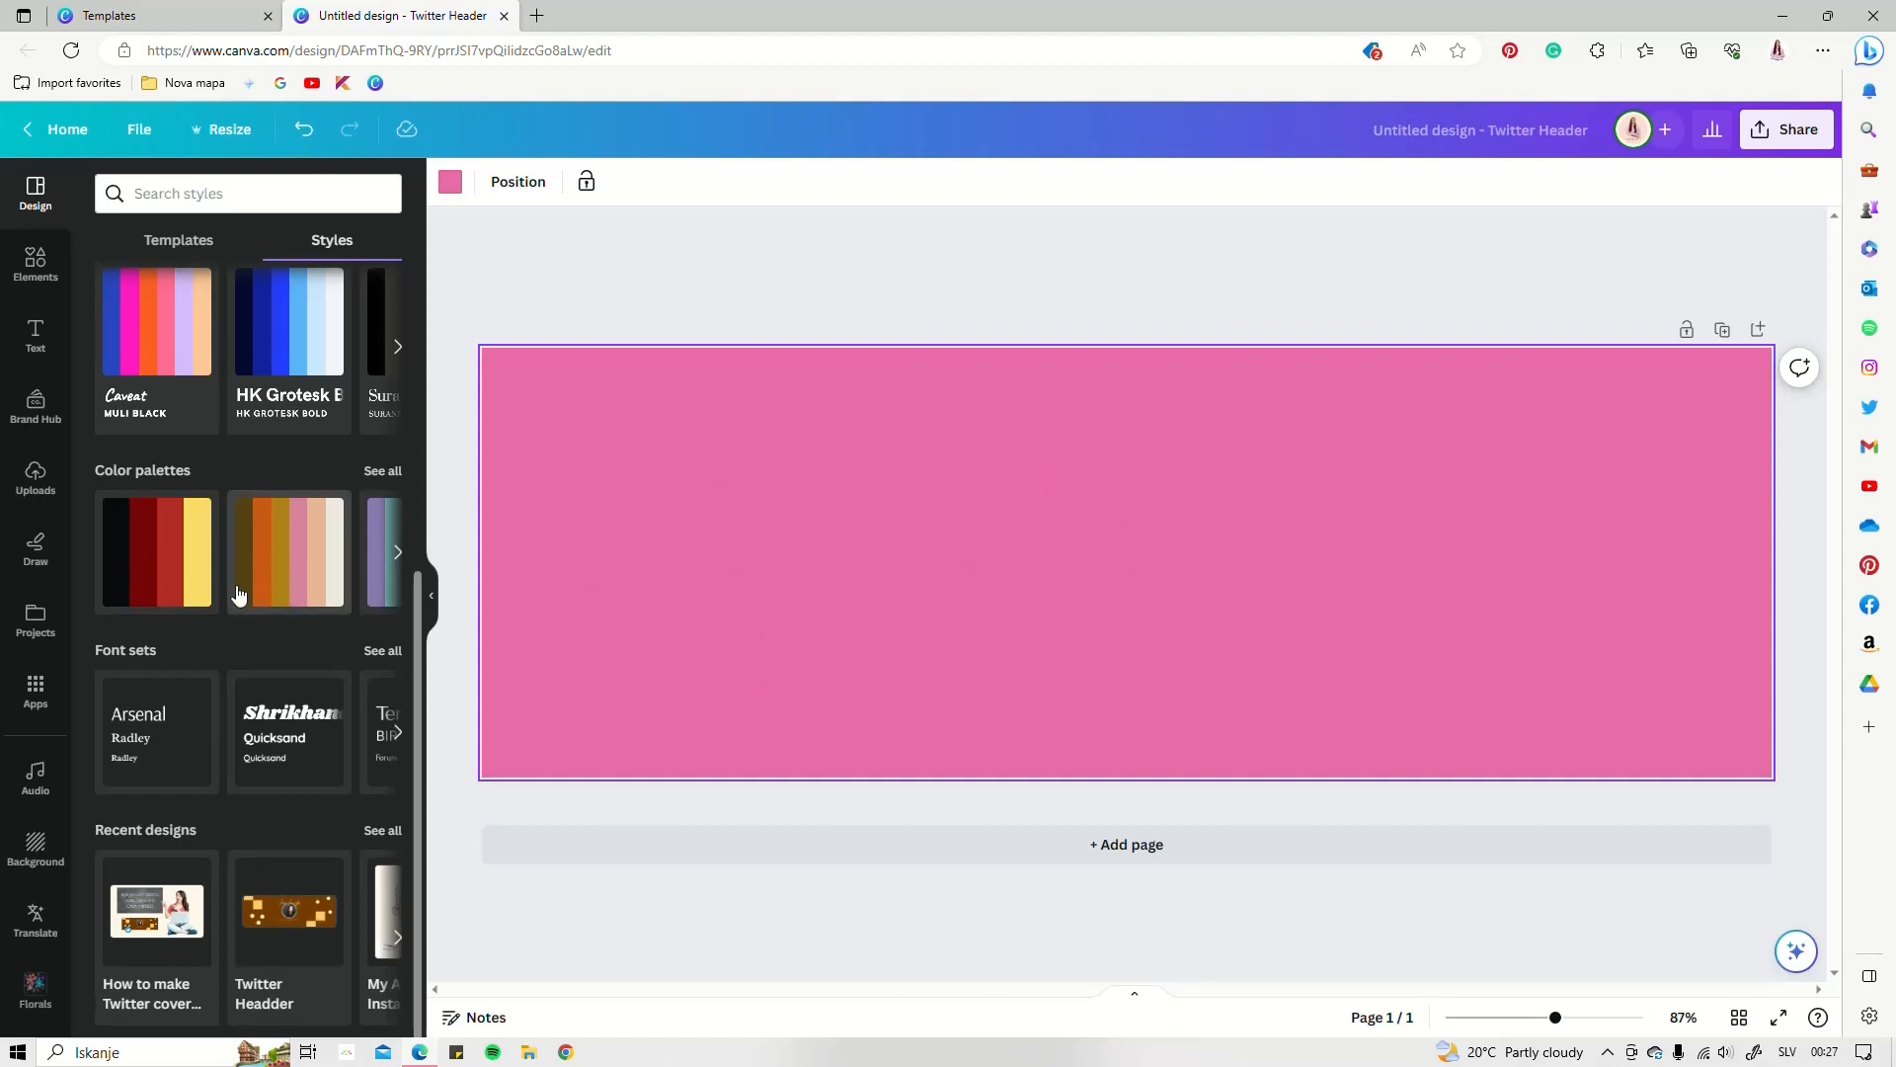
pyautogui.scroll(5, 233, 592)
# Add a circle of about 246 px, placed toward the left of the banner
pyautogui.click(34, 262)
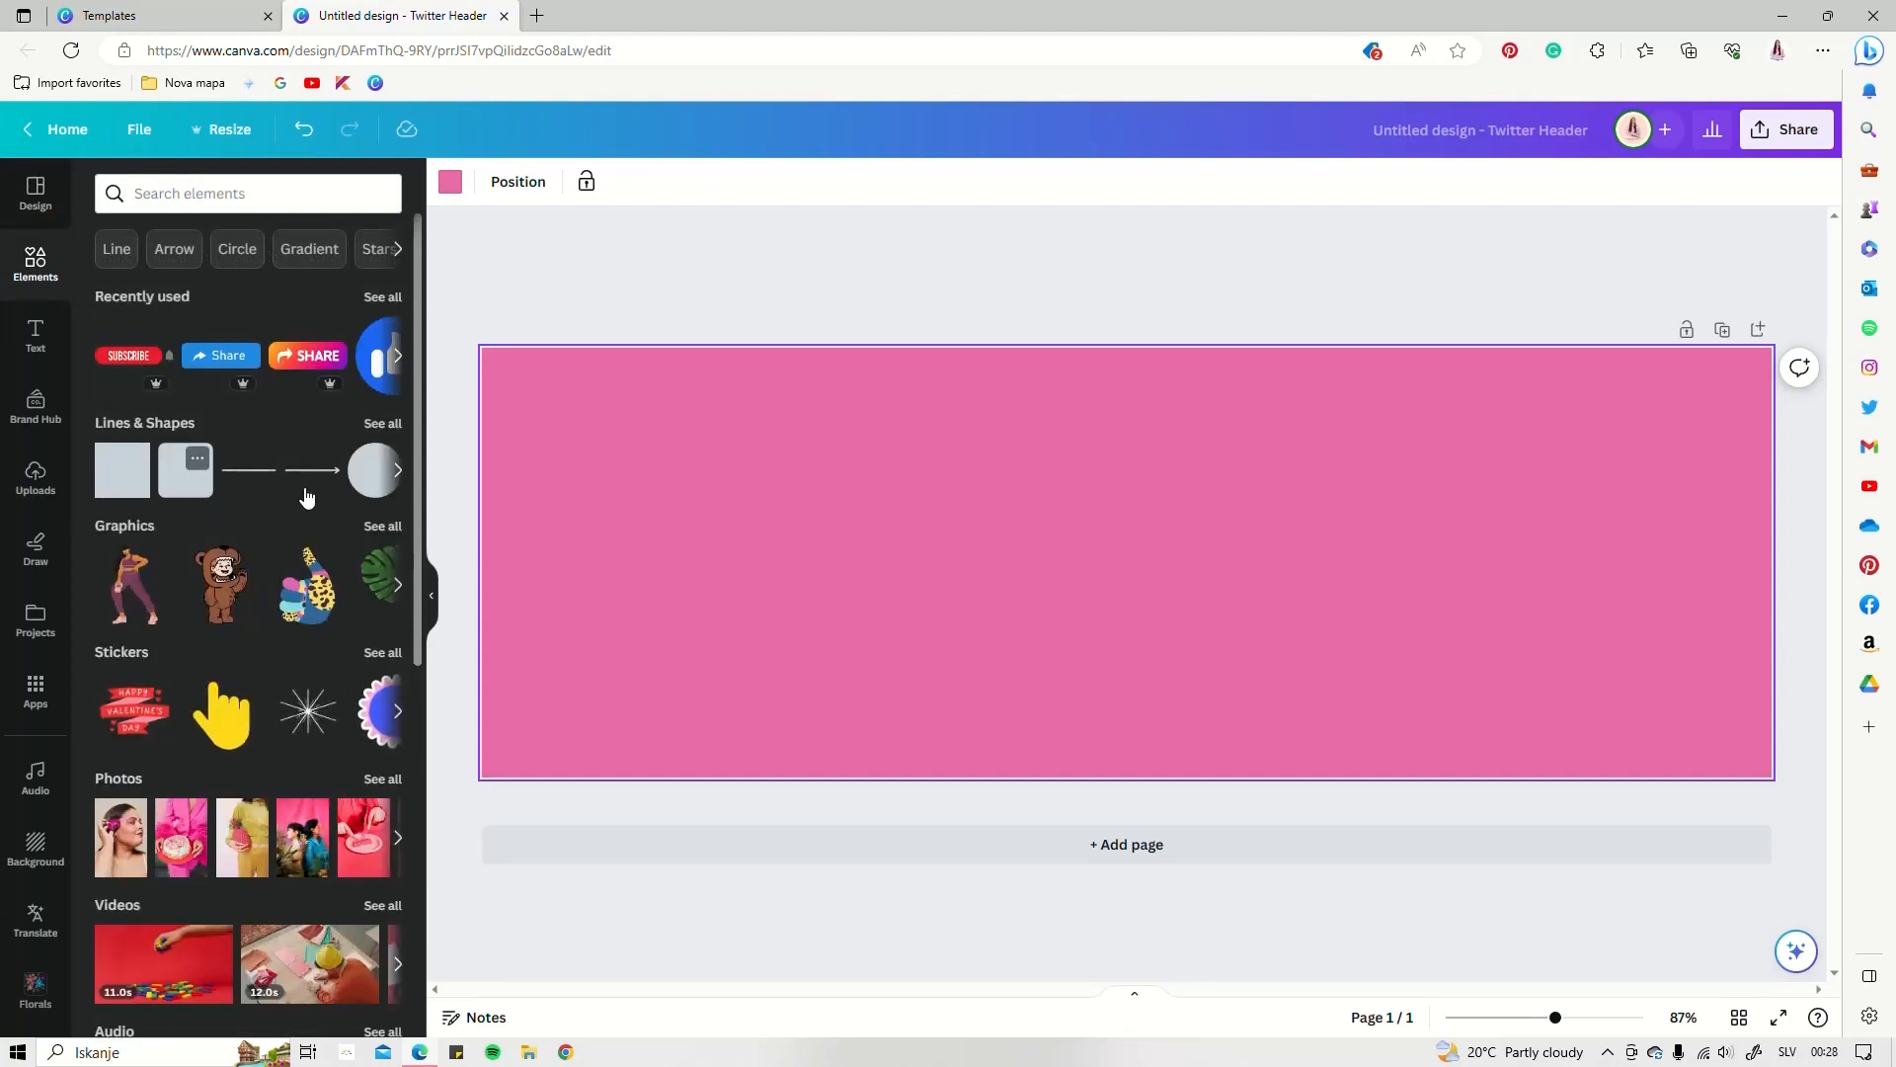
pyautogui.click(362, 473)
pyautogui.moveTo(1063, 628); pyautogui.dragTo(919, 707)
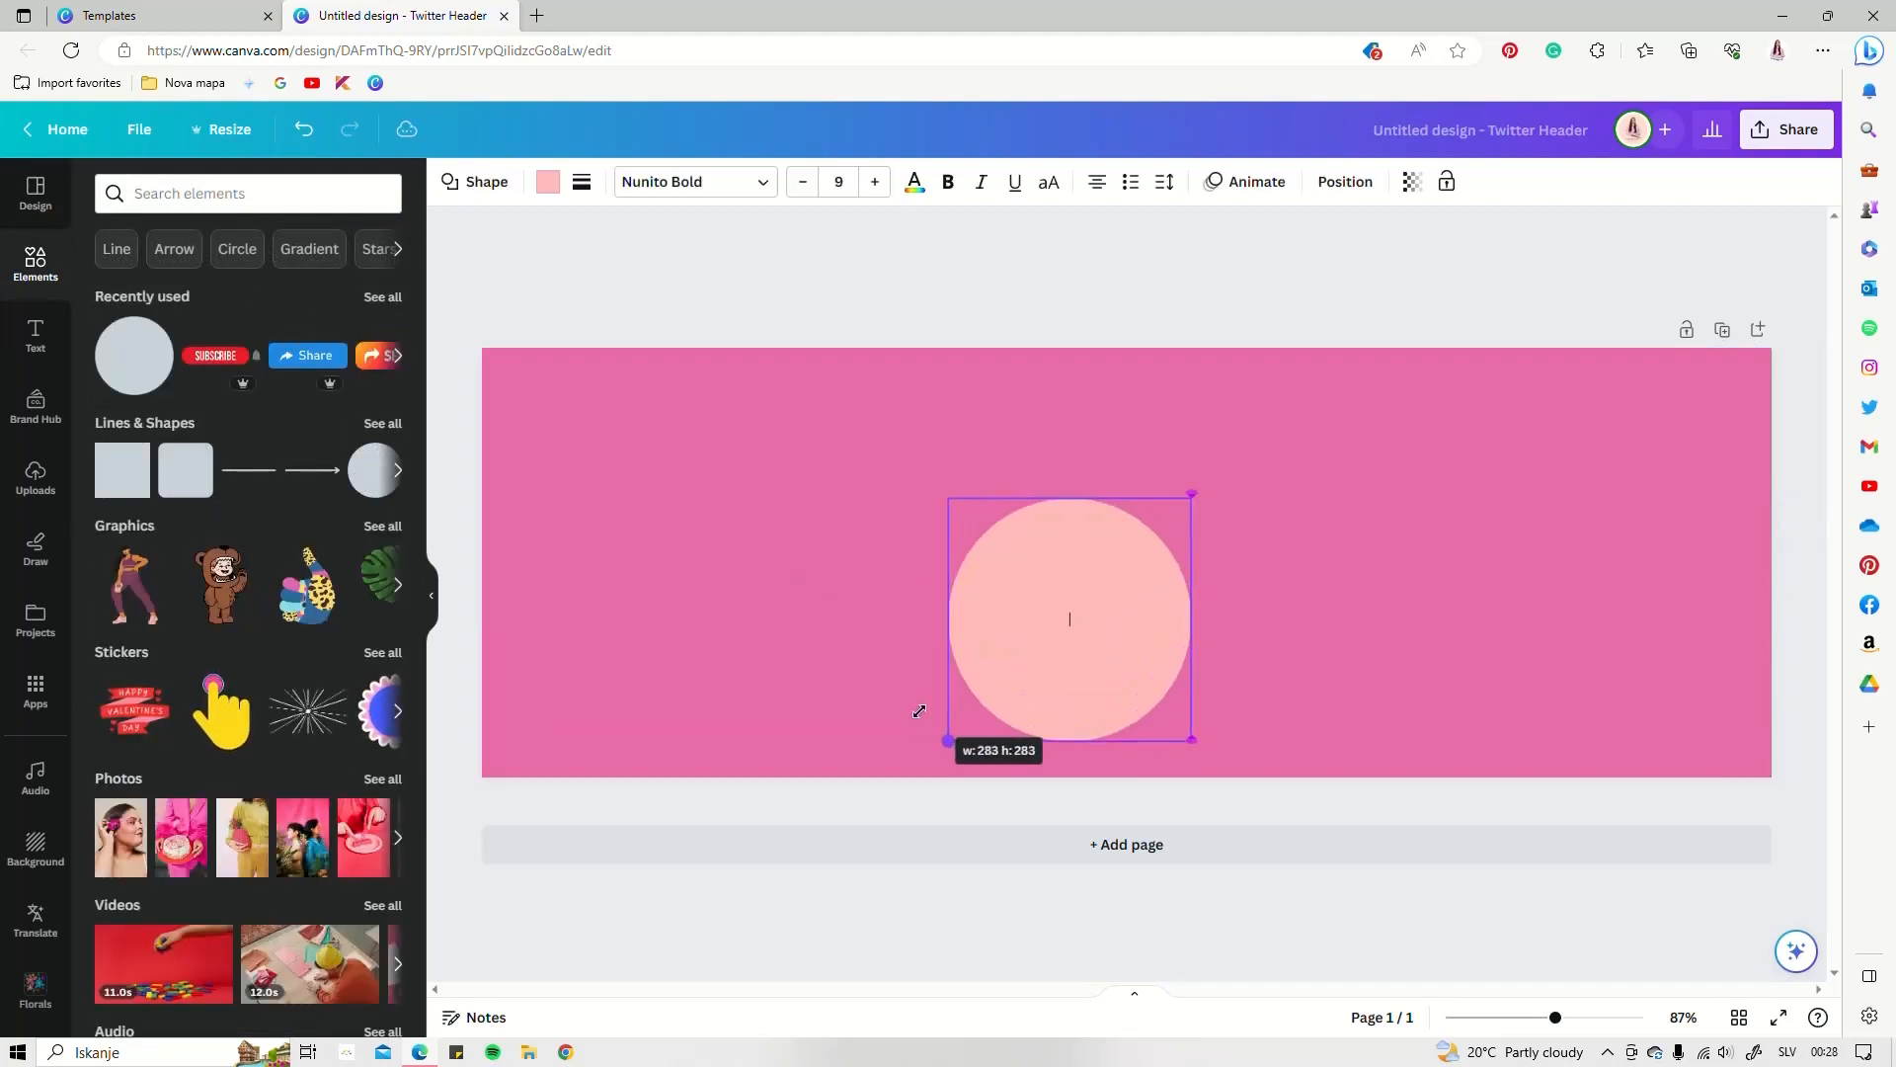
pyautogui.moveTo(1096, 605); pyautogui.dragTo(894, 494)
pyautogui.moveTo(941, 429); pyautogui.dragTo(909, 475)
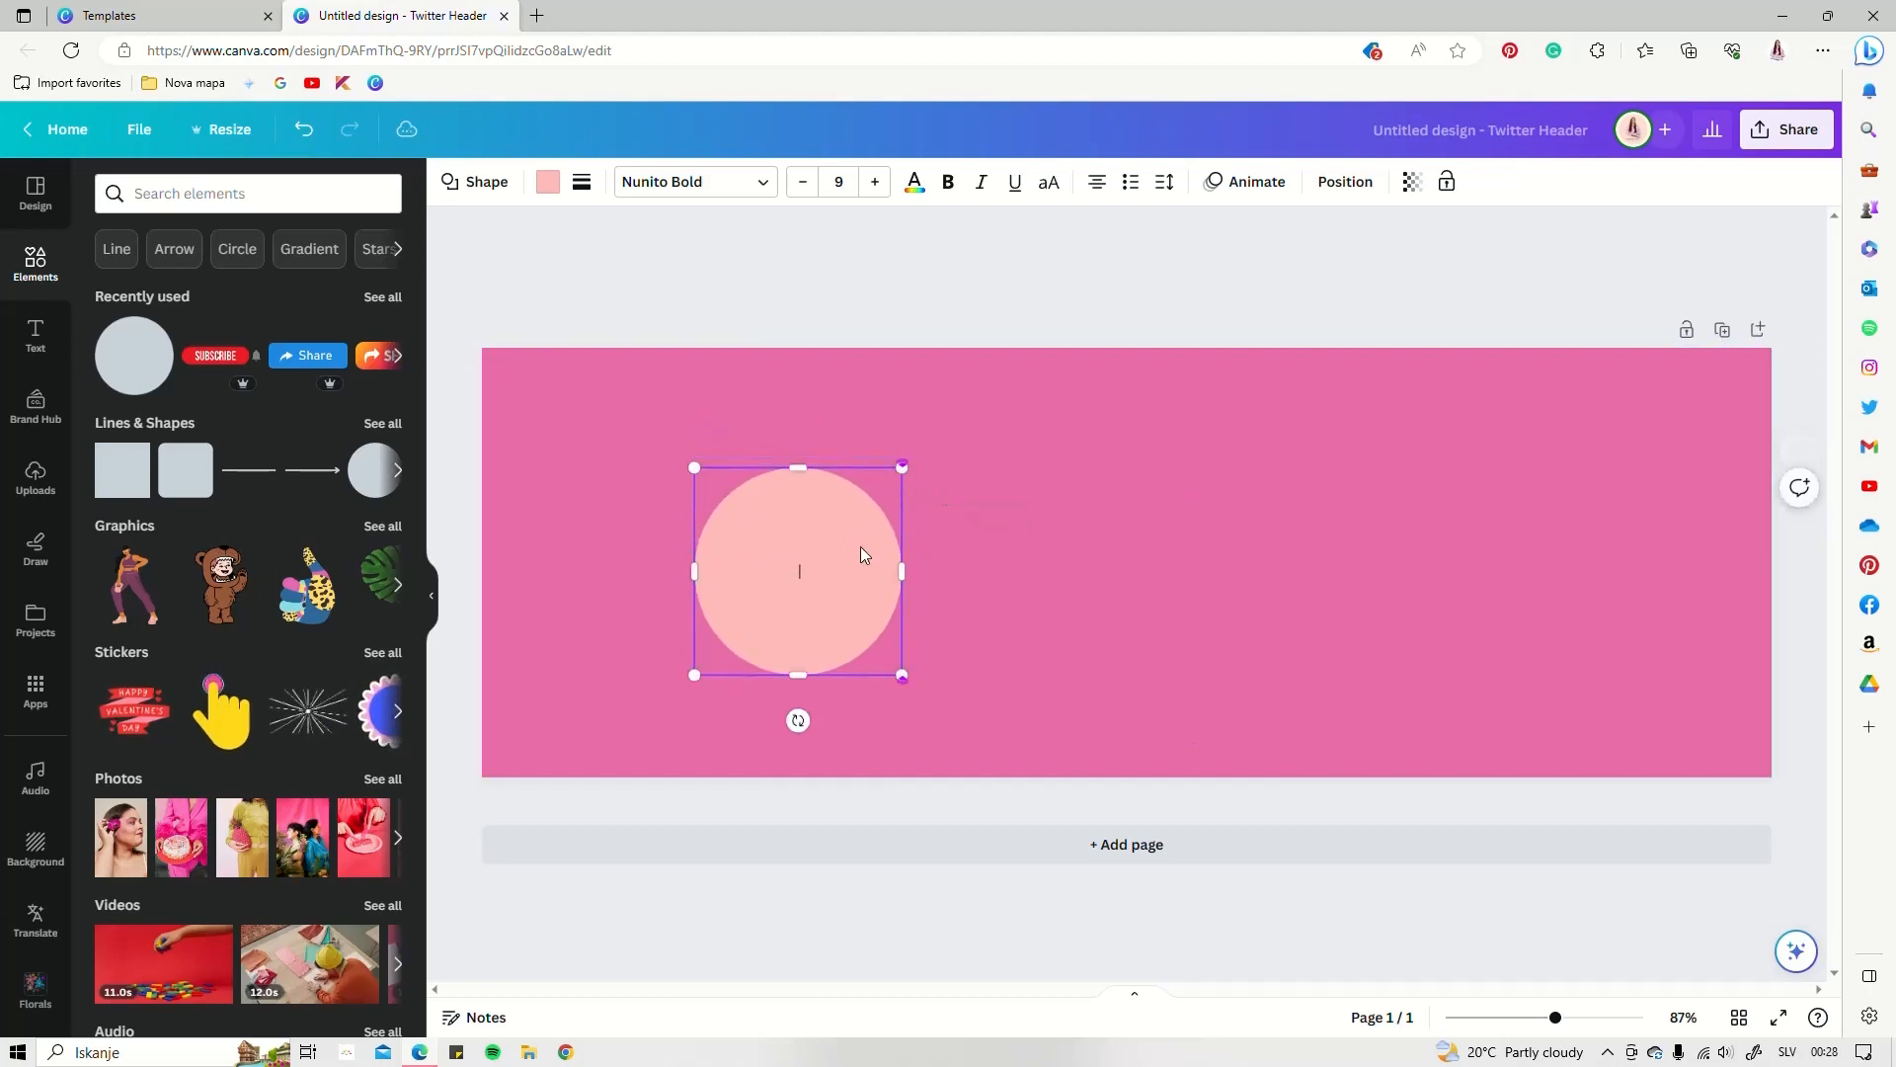
pyautogui.moveTo(861, 548); pyautogui.dragTo(900, 531)
pyautogui.click(857, 412)
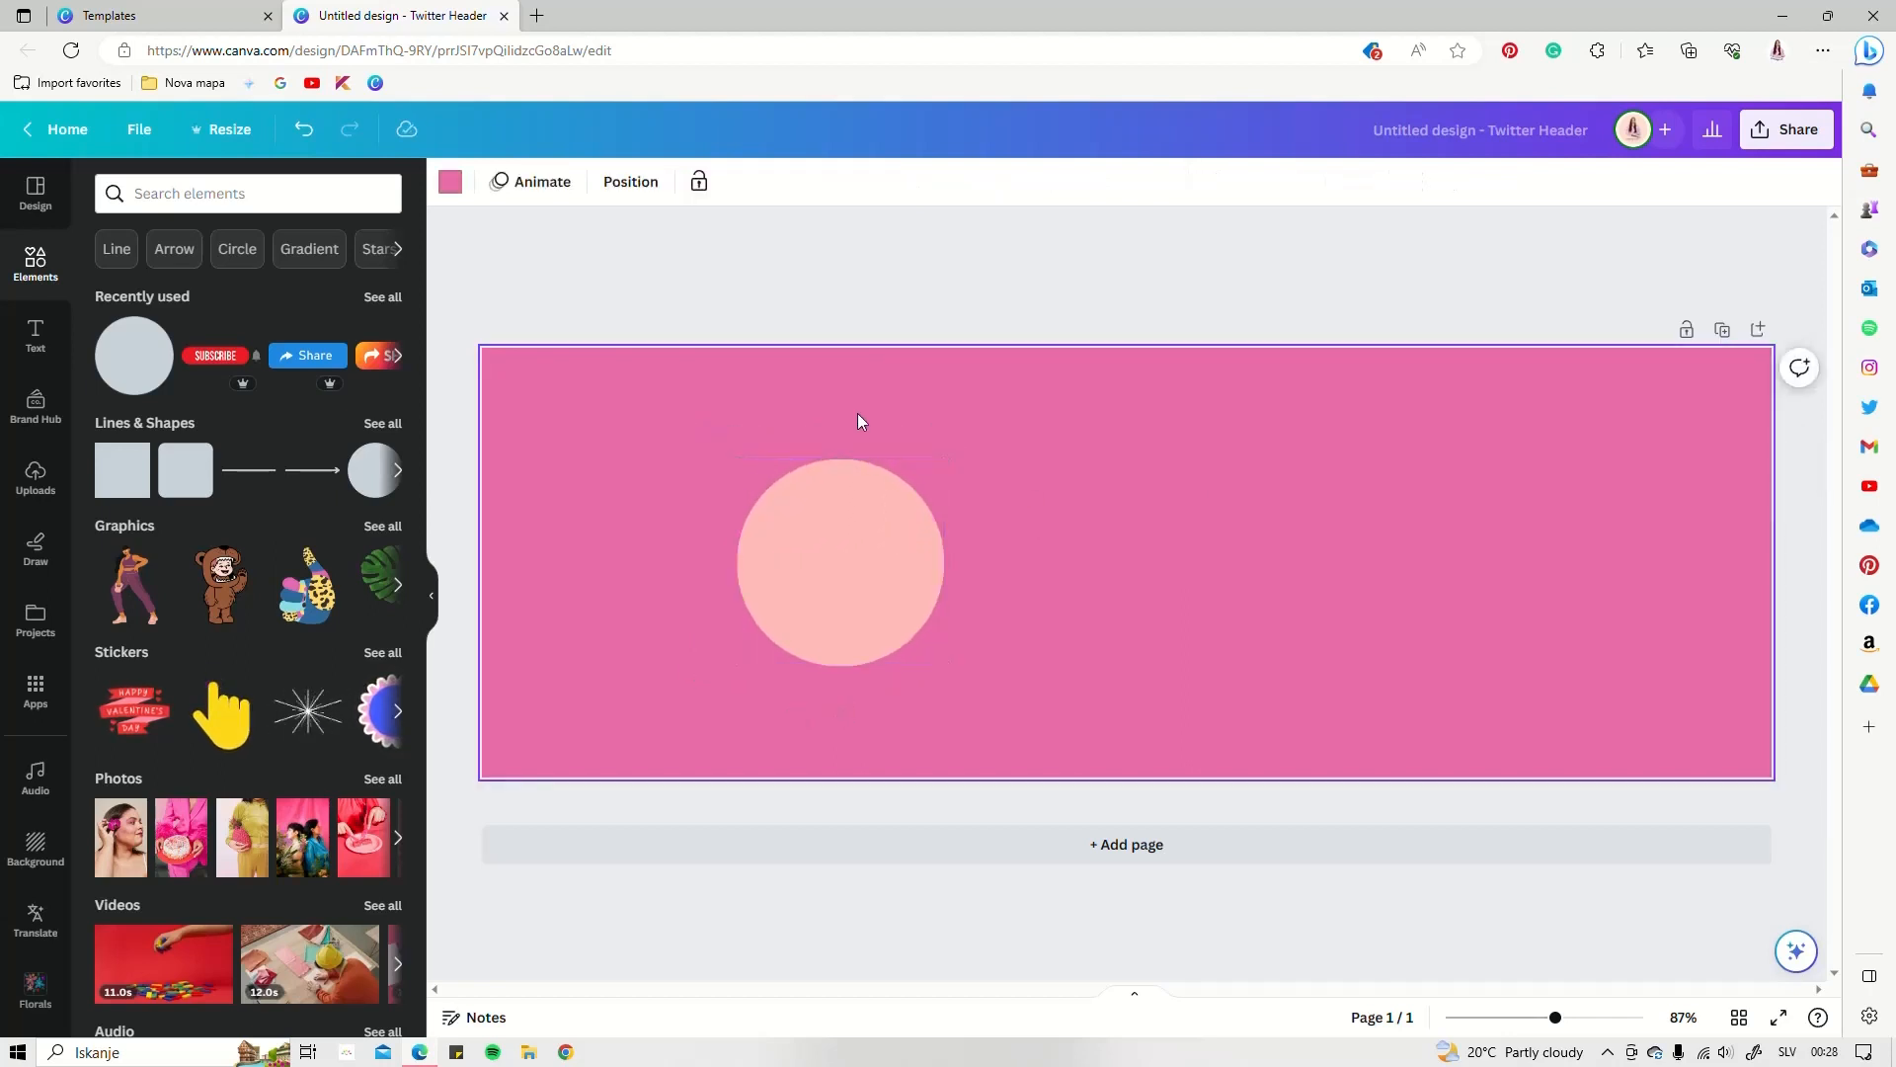
pyautogui.click(838, 524)
pyautogui.click(548, 183)
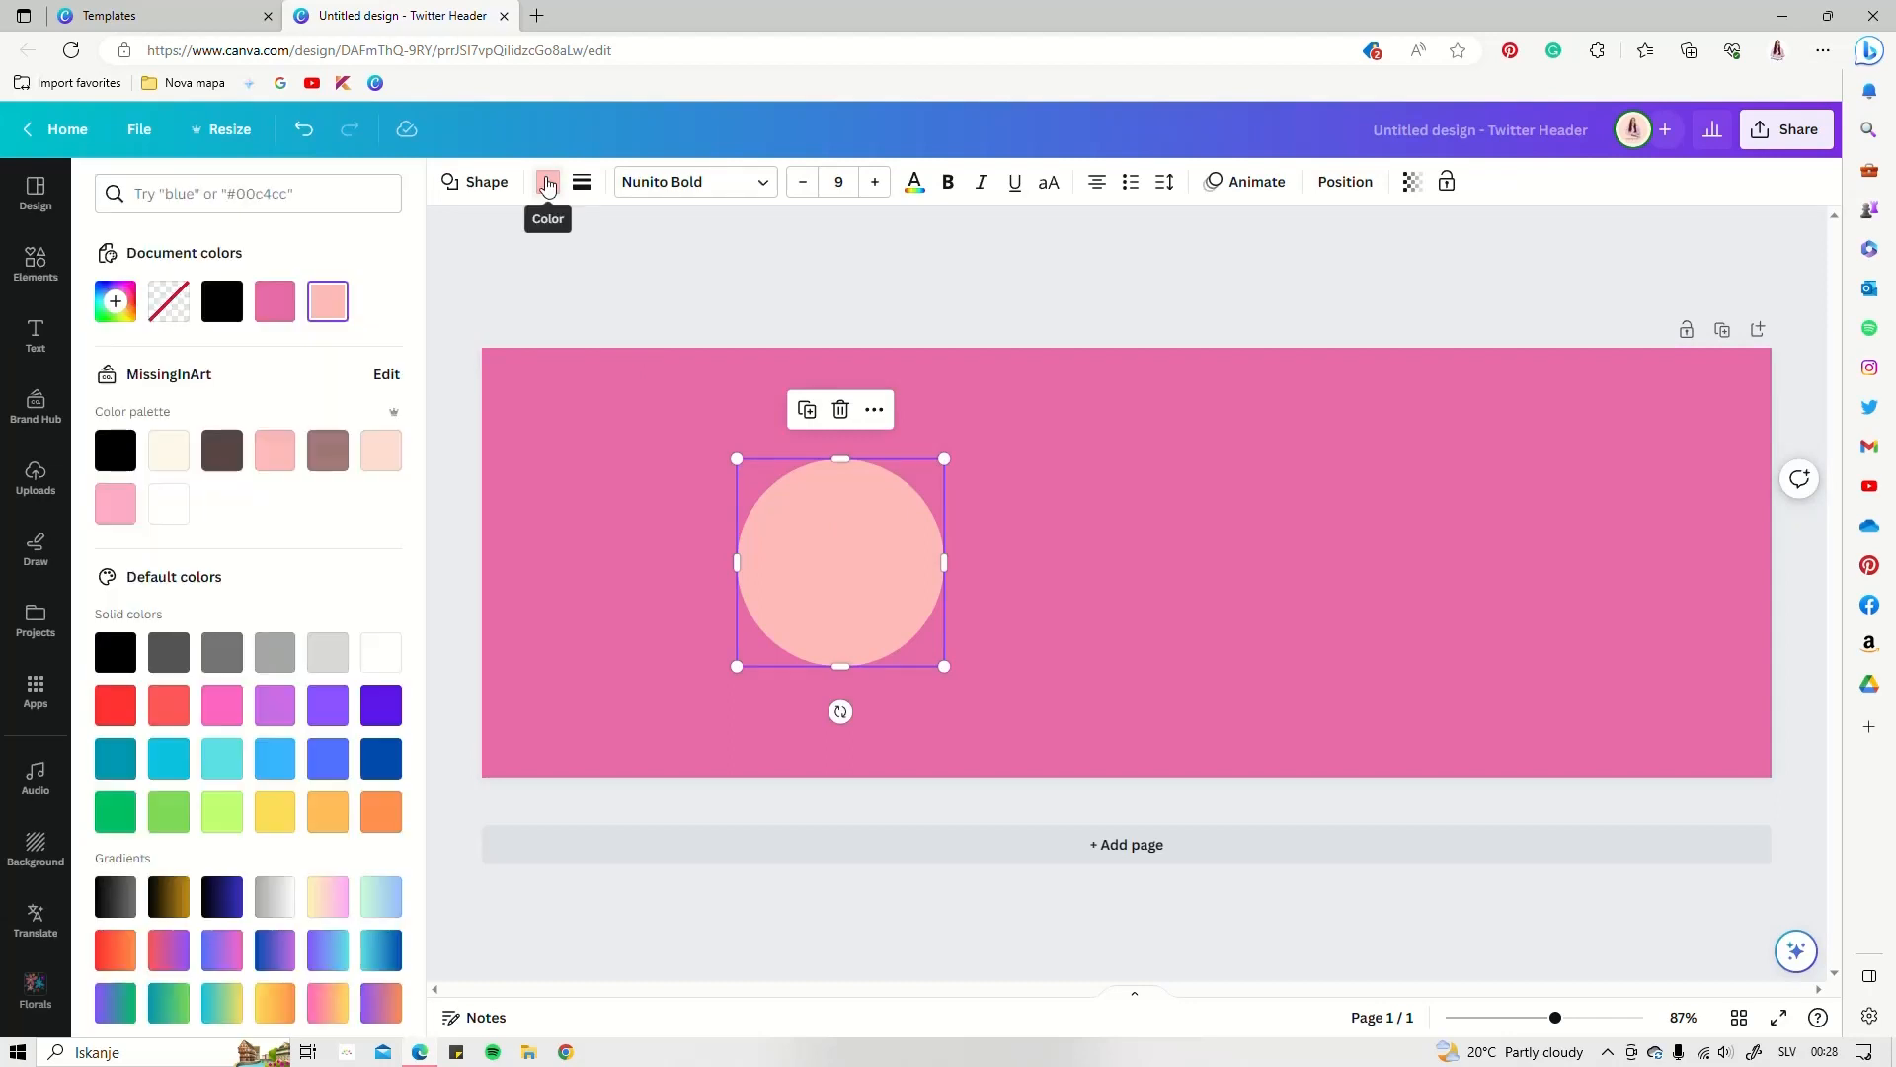
pyautogui.click(548, 183)
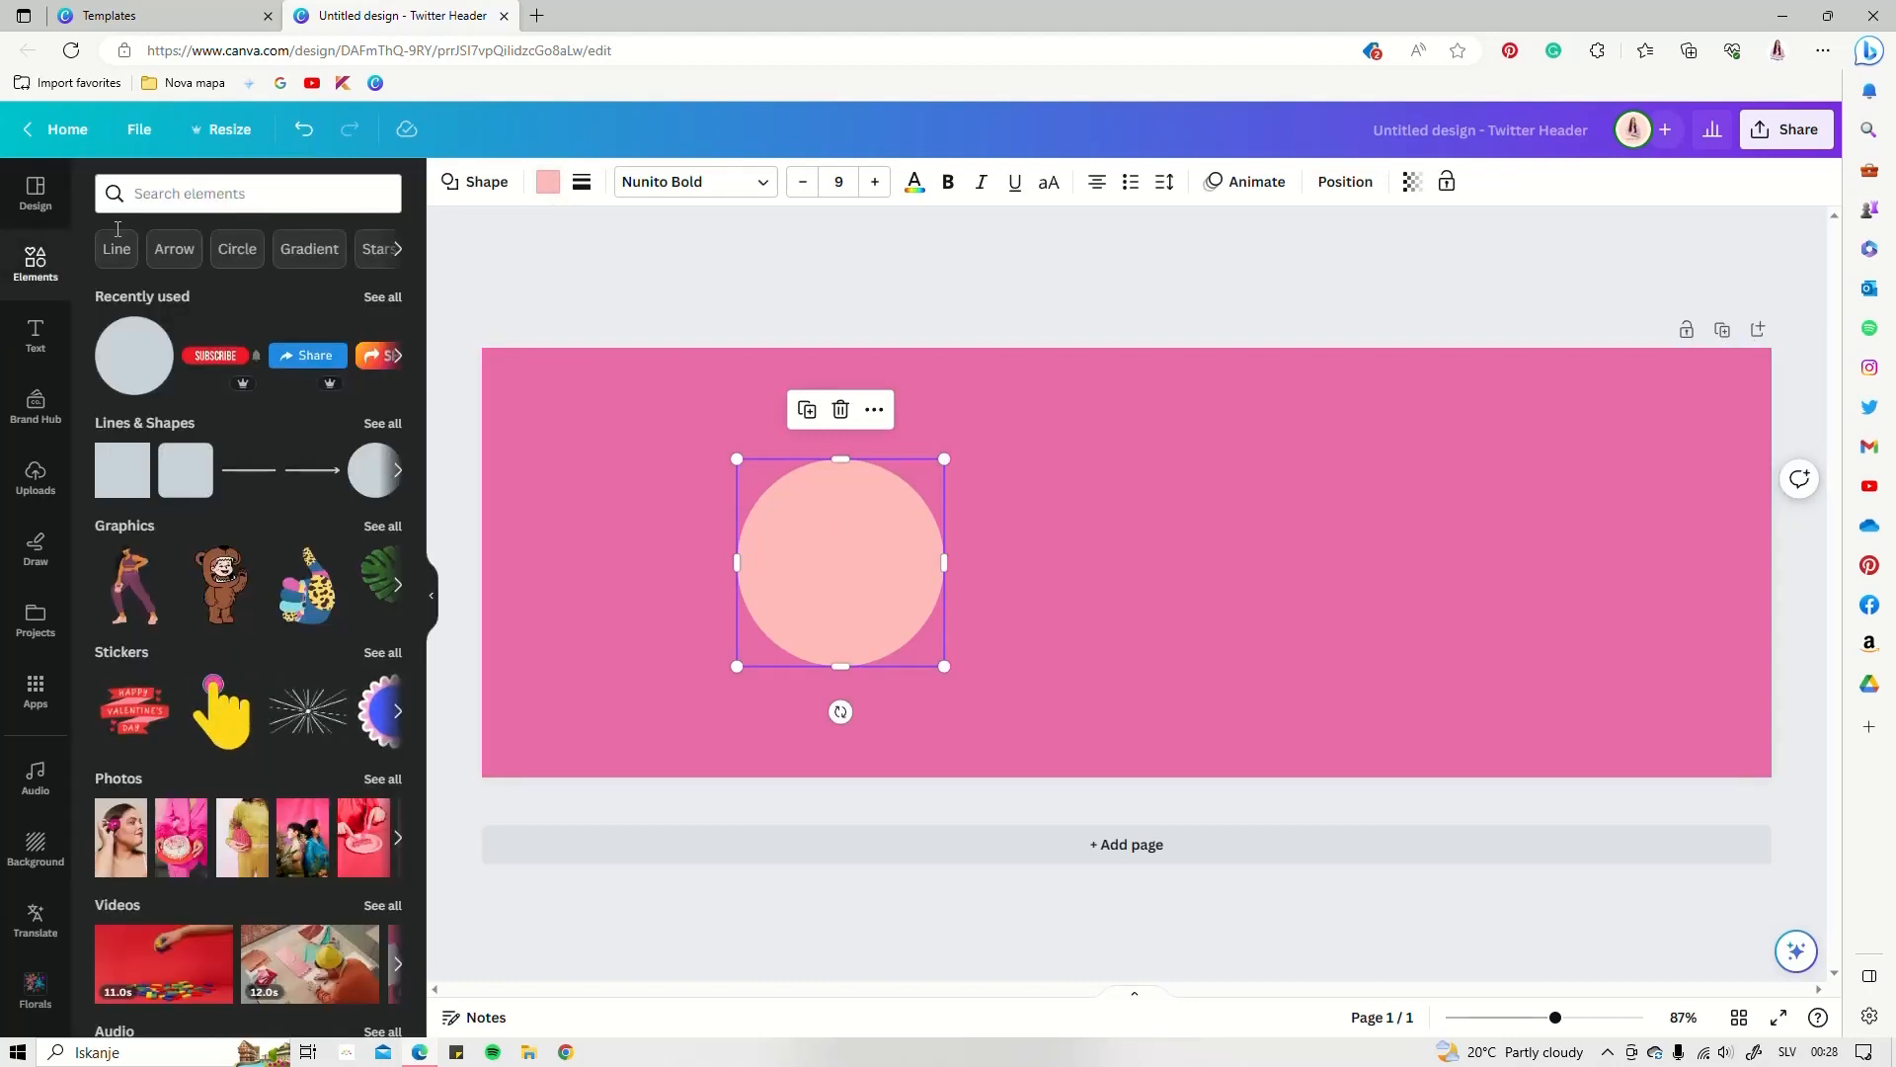
# Shuffle the recent palette until the page is light purple with a white circle
pyautogui.click(36, 193)
pyautogui.click(332, 241)
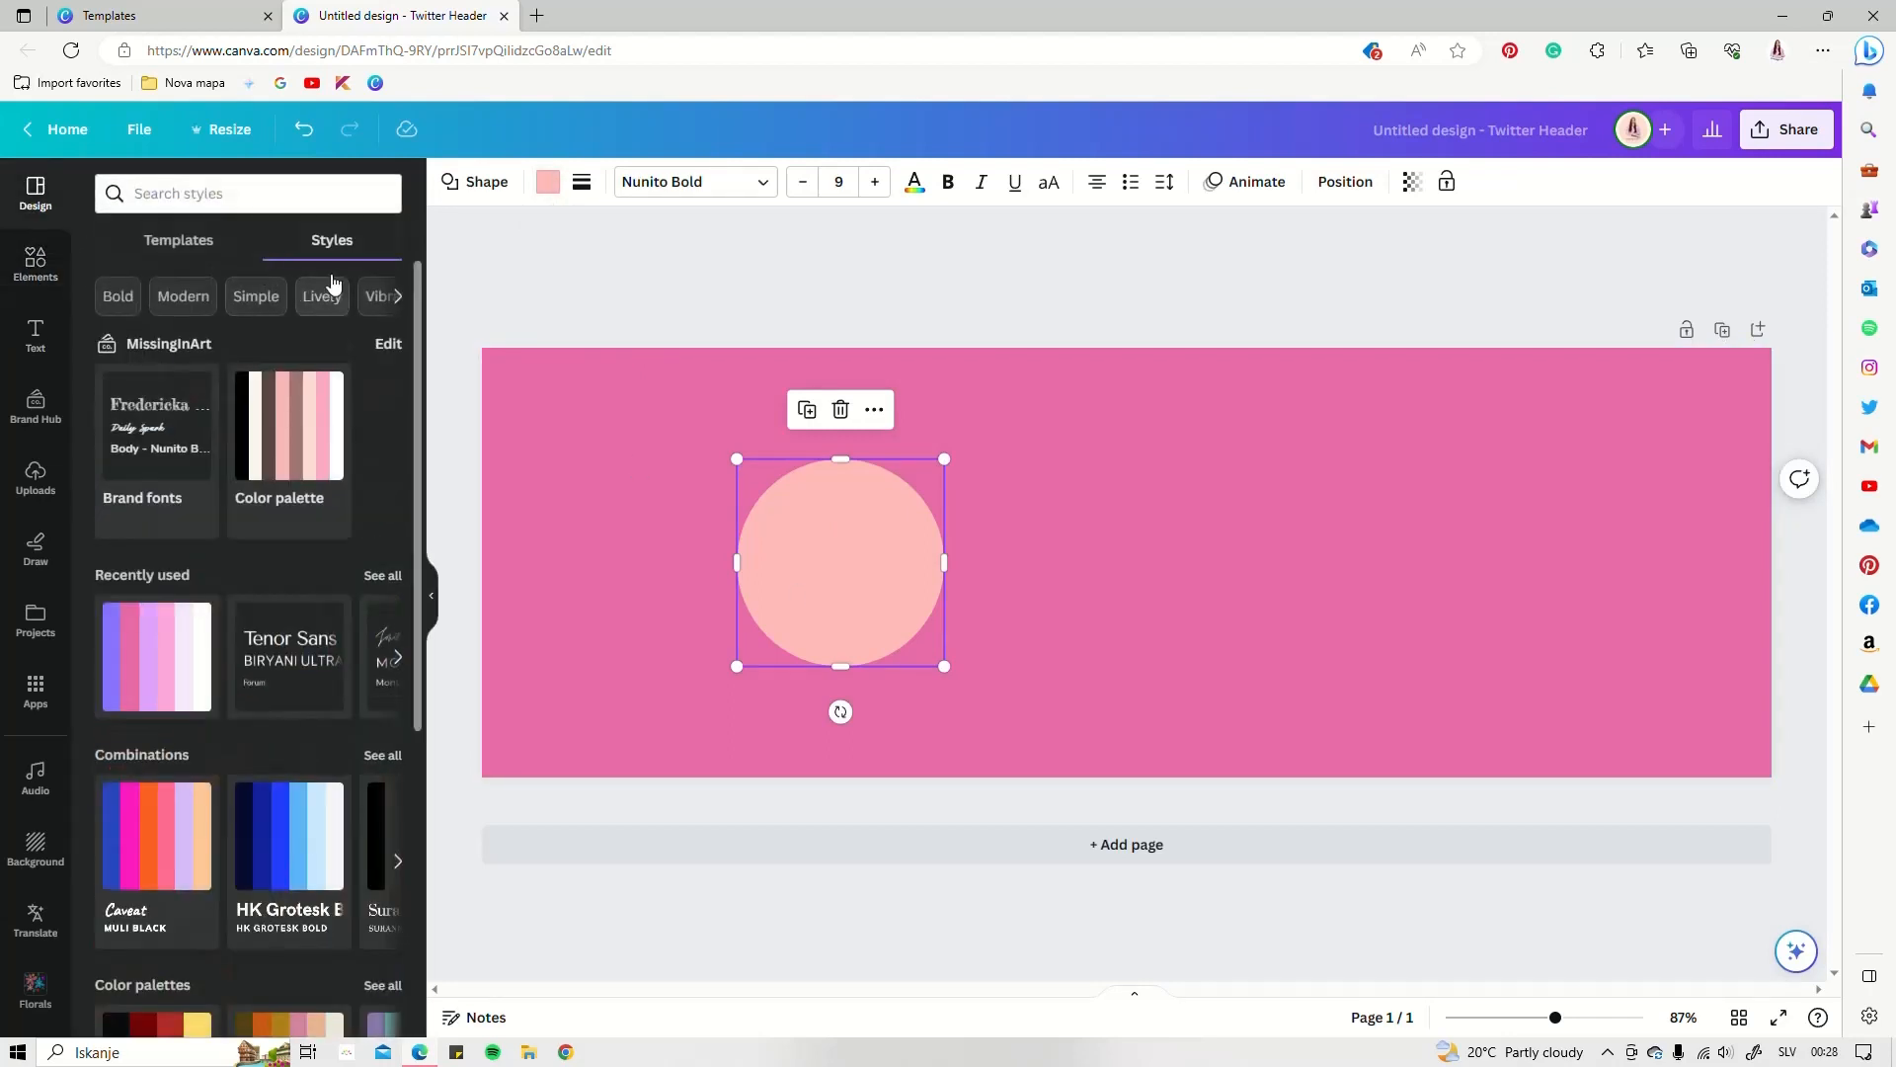
pyautogui.click(170, 651)
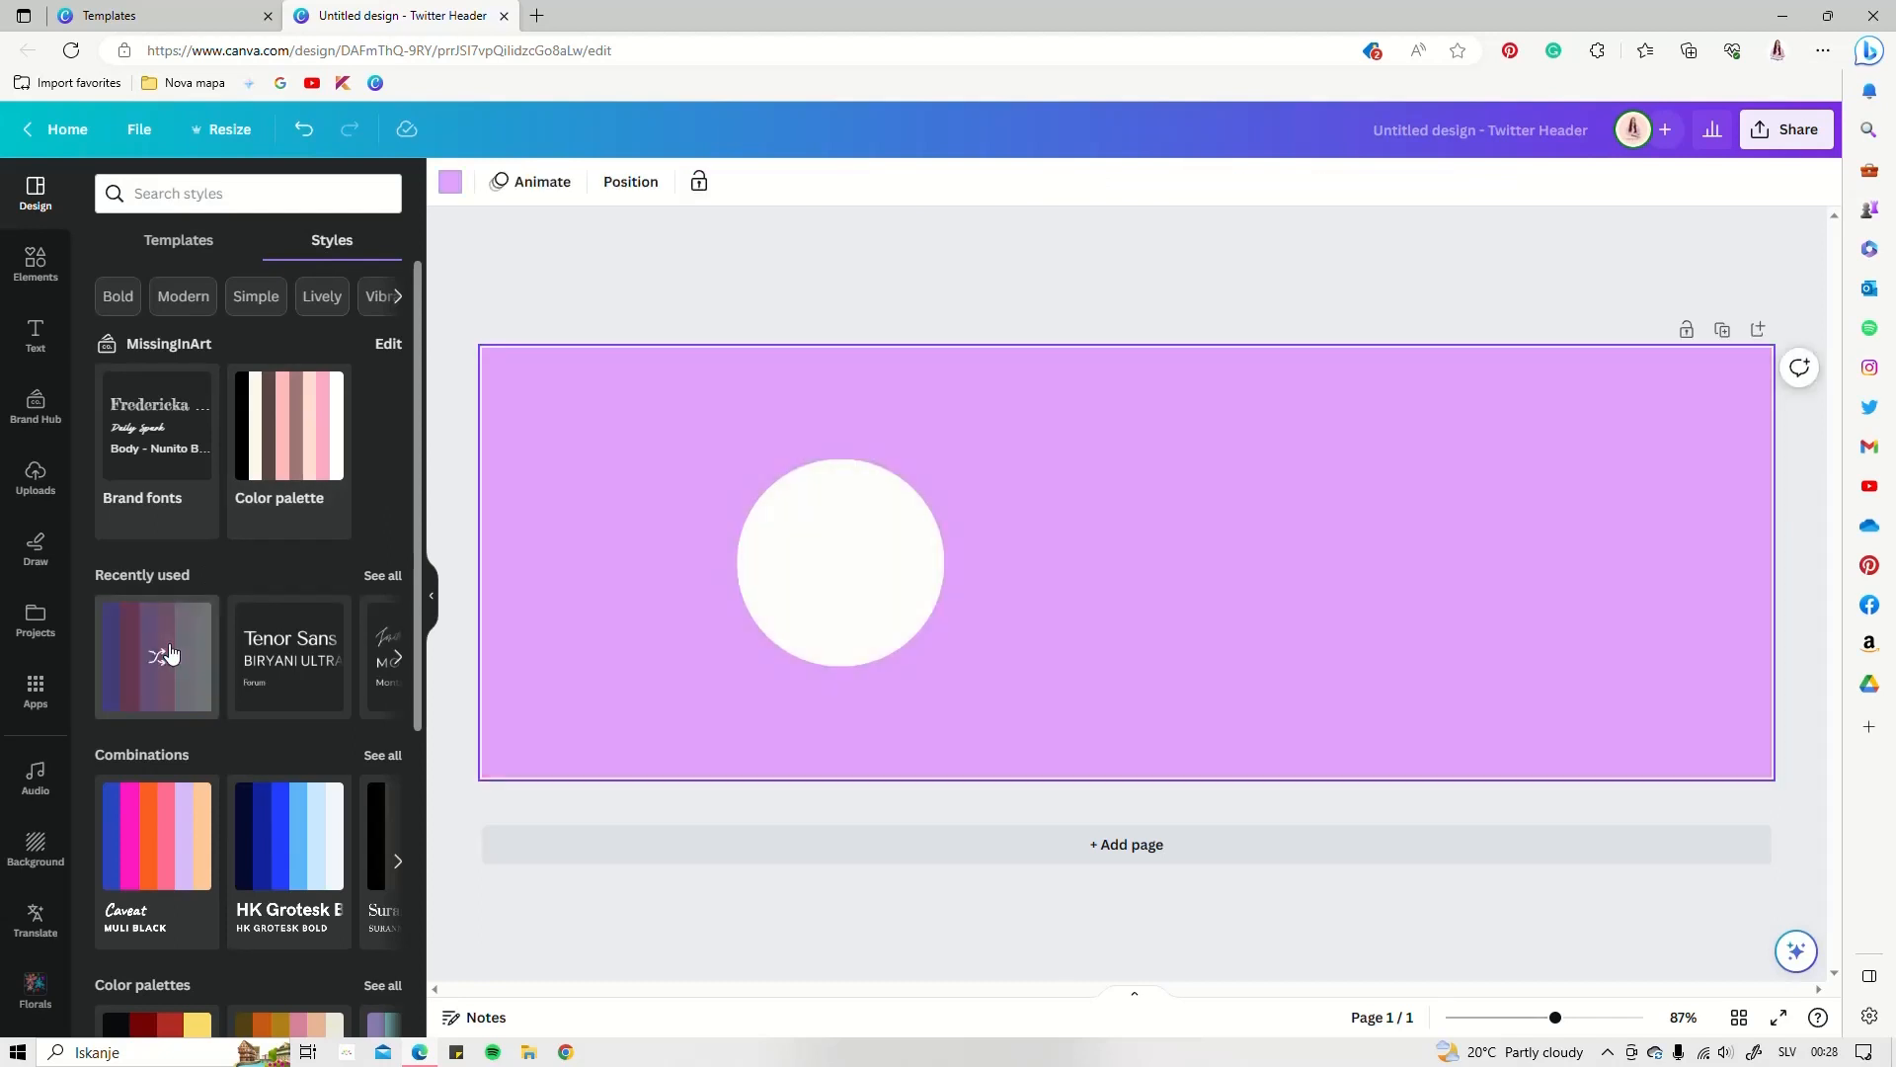
pyautogui.click(171, 652)
pyautogui.click(171, 652)
pyautogui.click(171, 651)
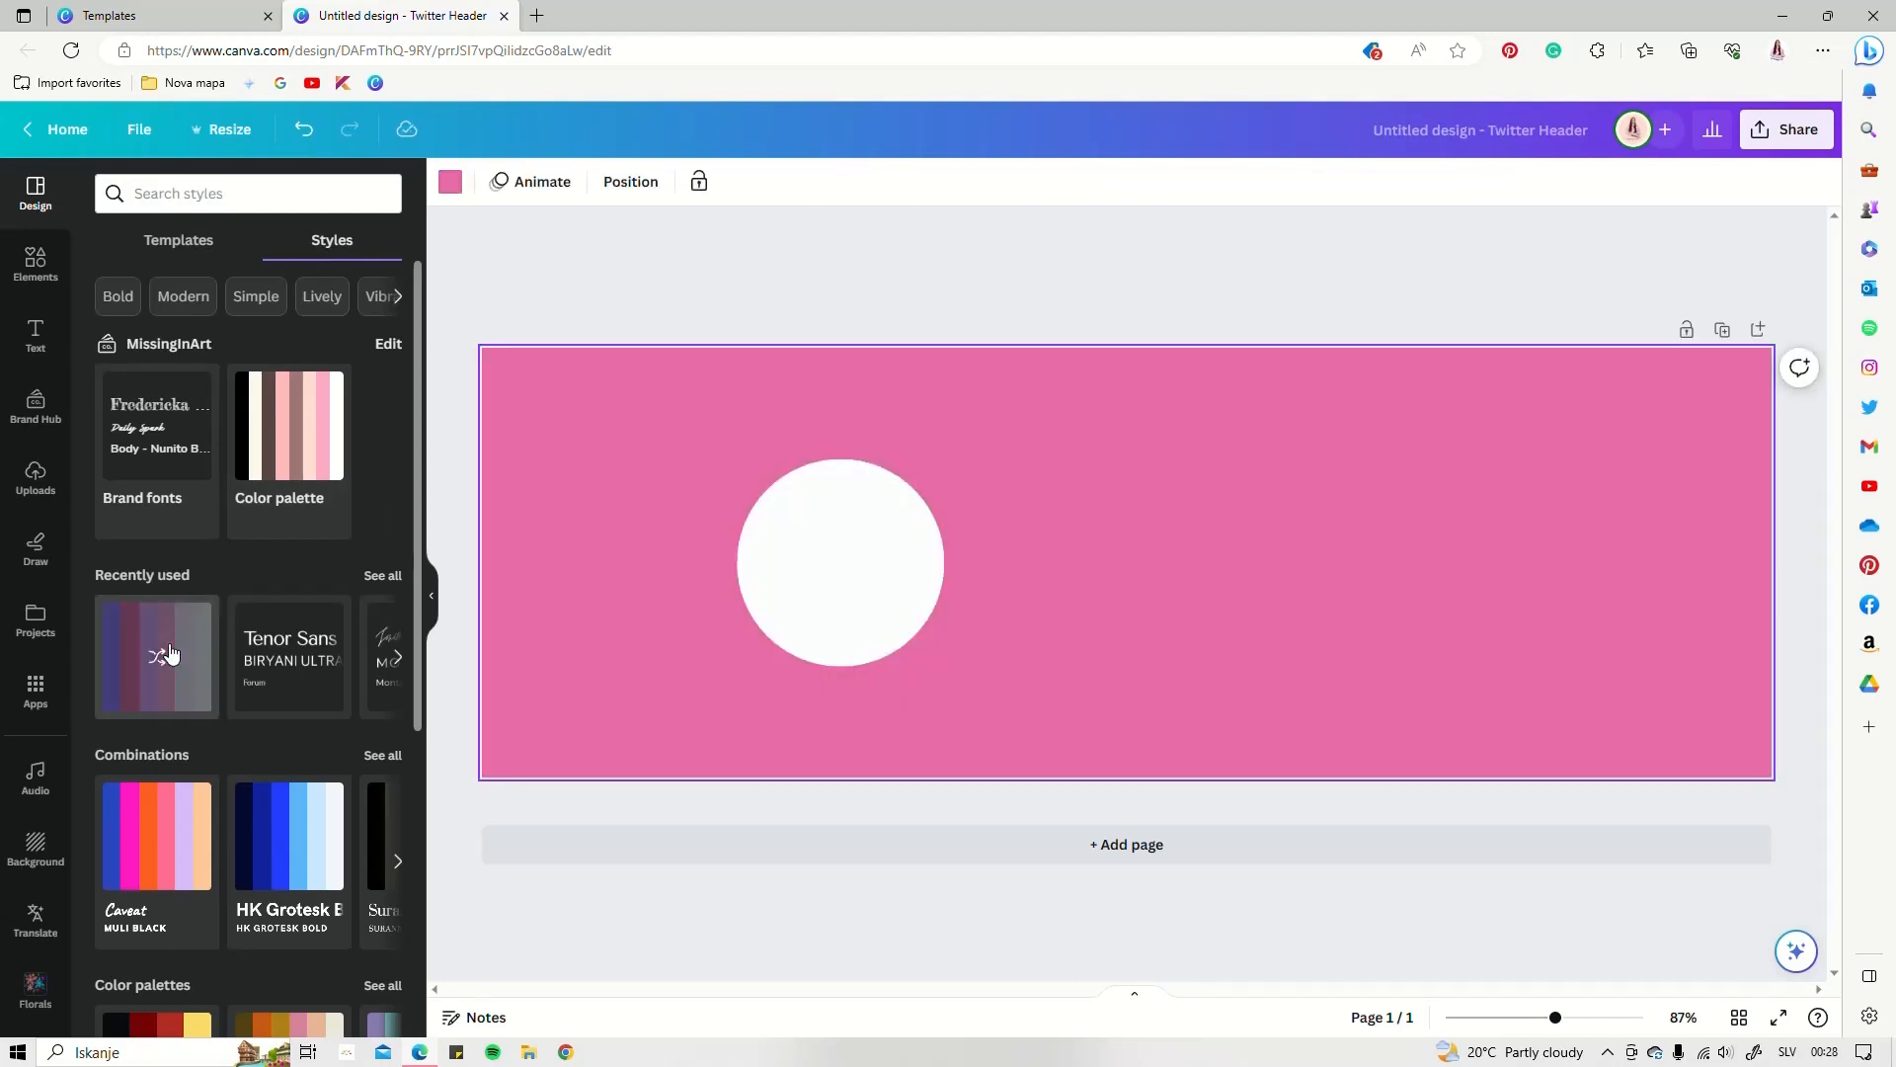
pyautogui.click(171, 652)
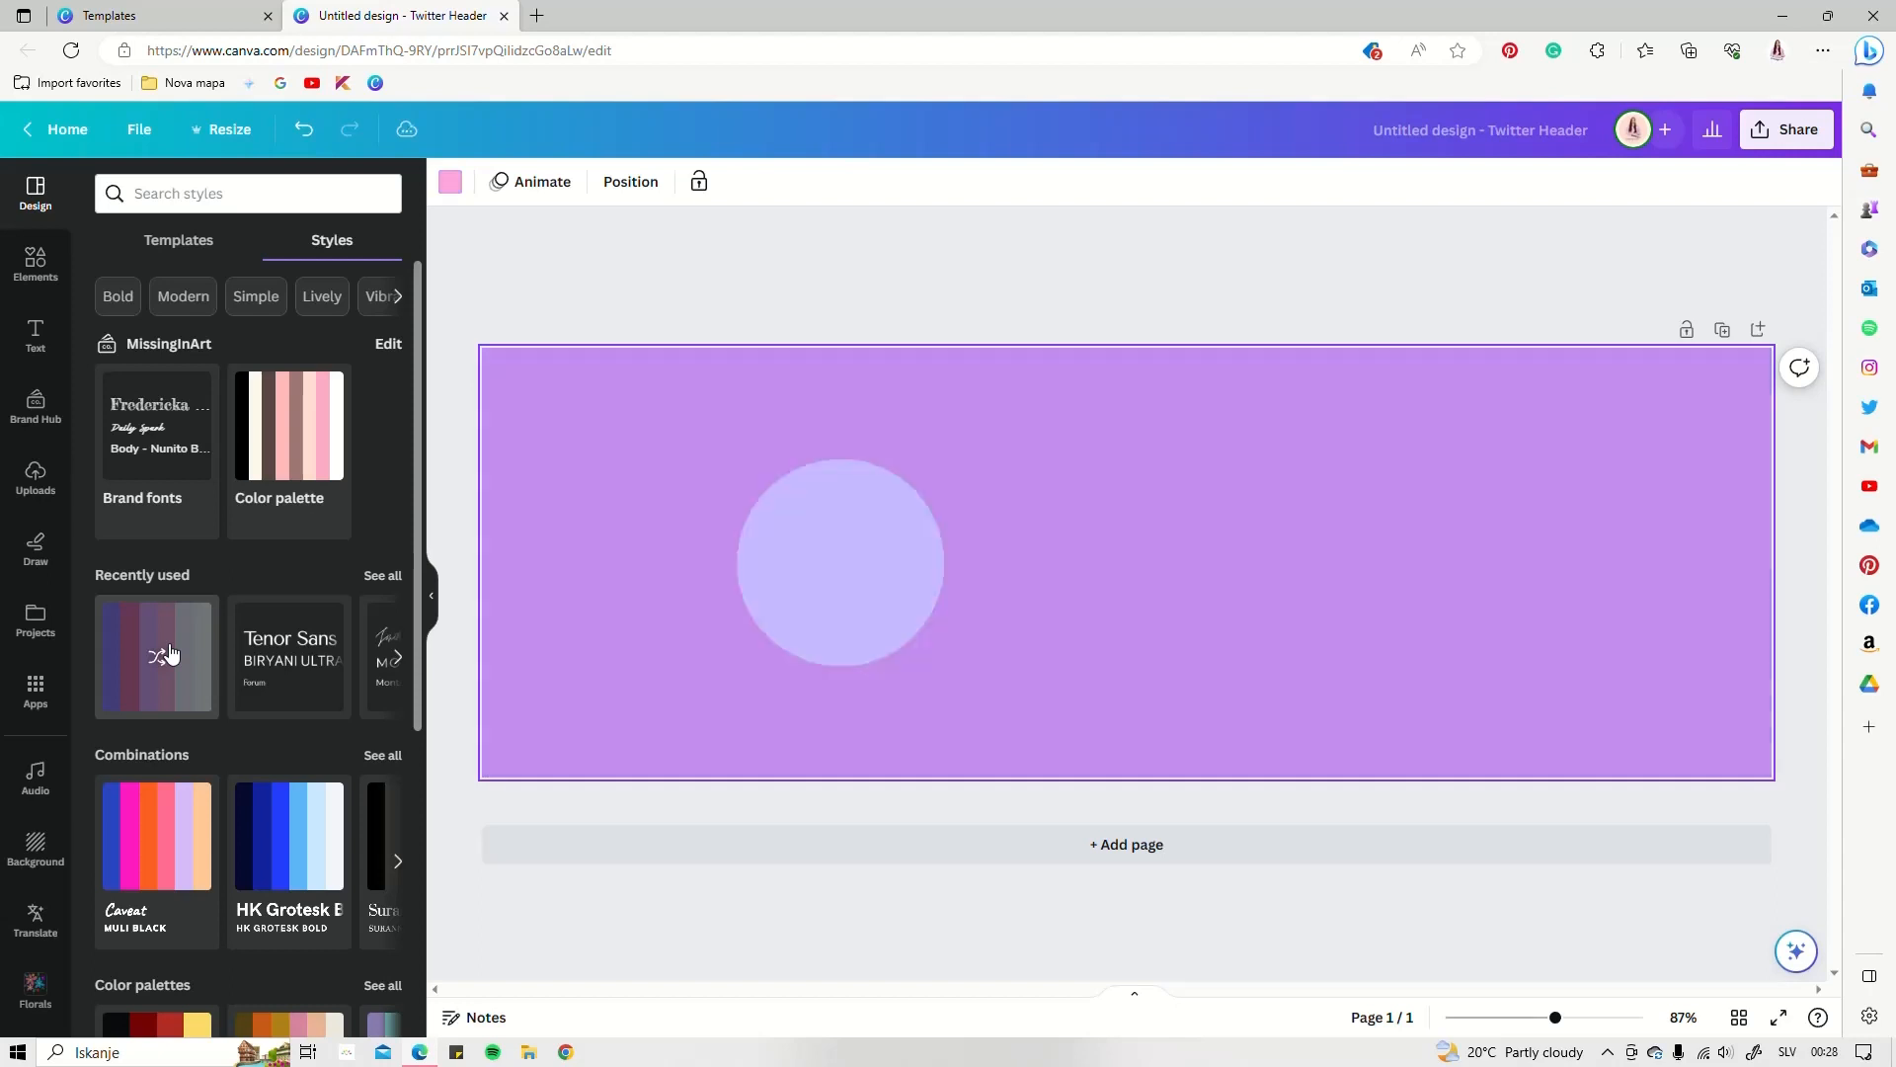
pyautogui.click(171, 652)
pyautogui.click(170, 652)
pyautogui.click(171, 652)
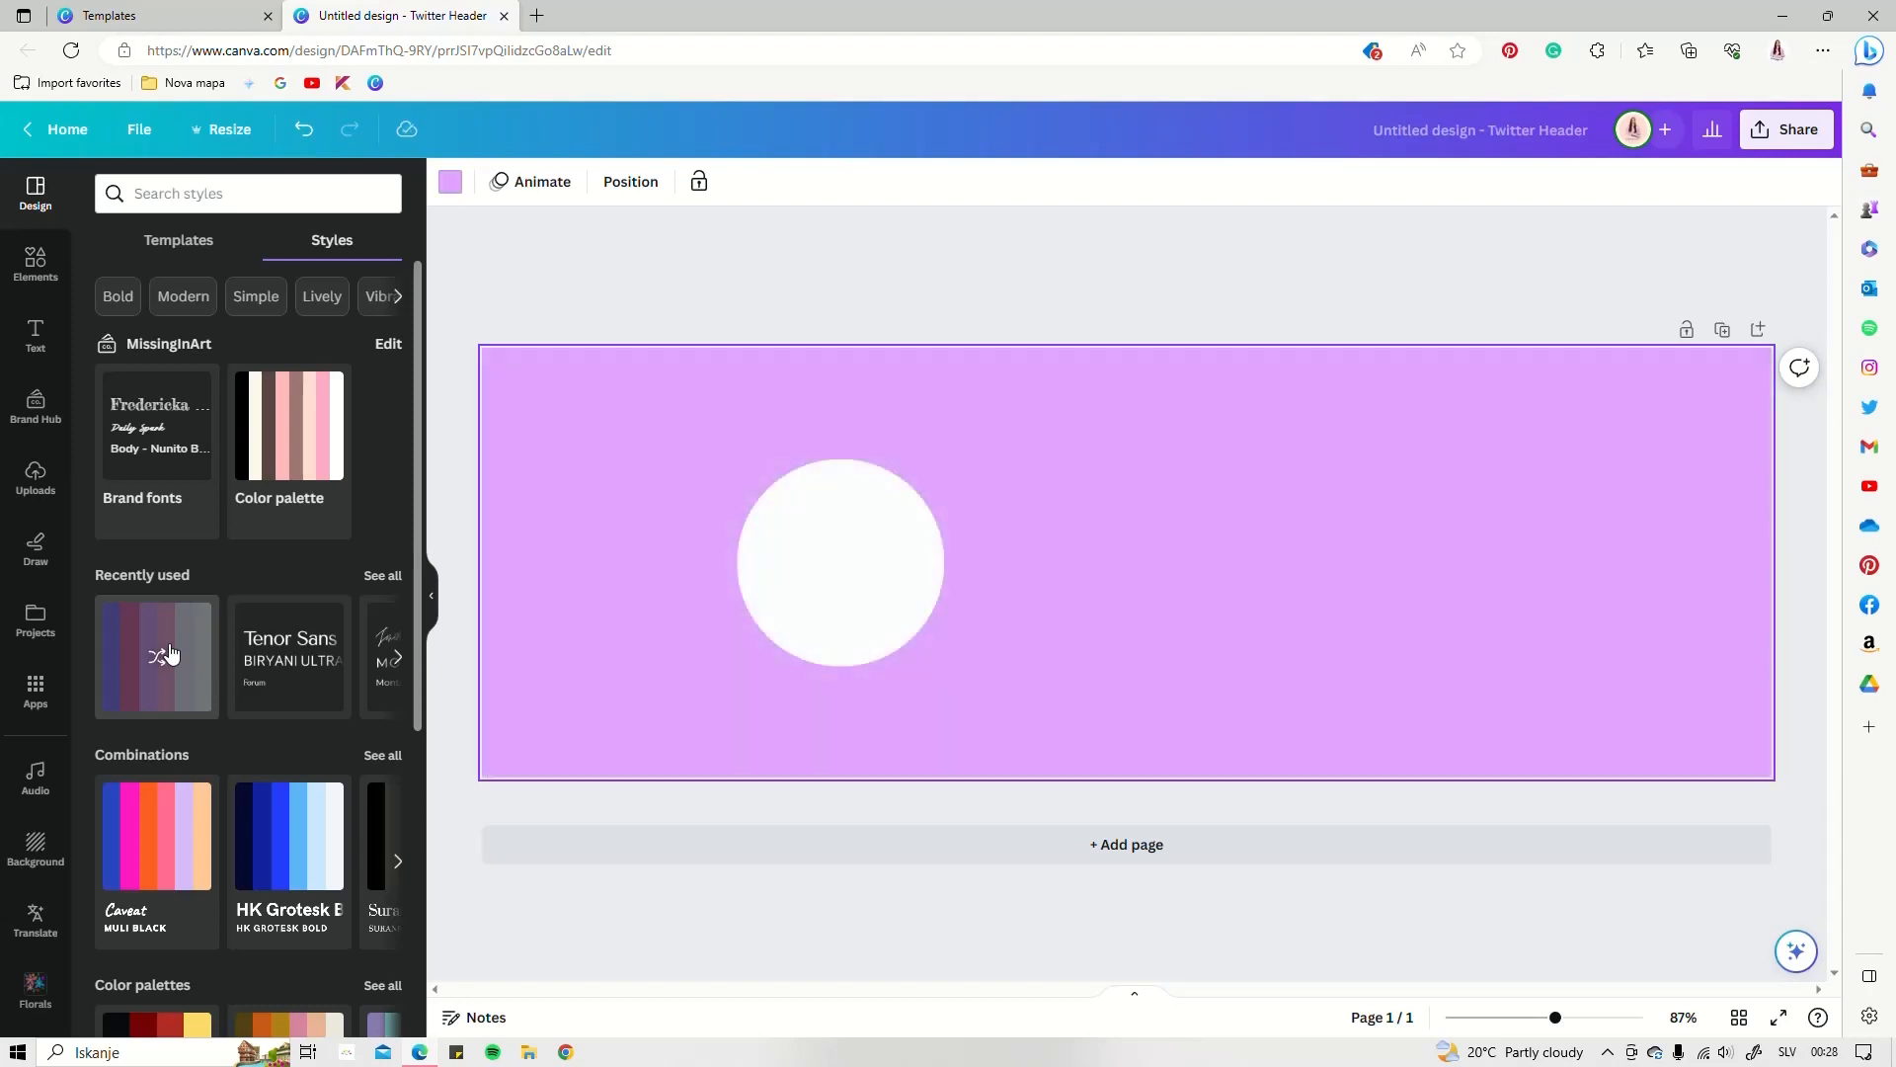
# Add a square shape and move it up and to the right
pyautogui.click(36, 262)
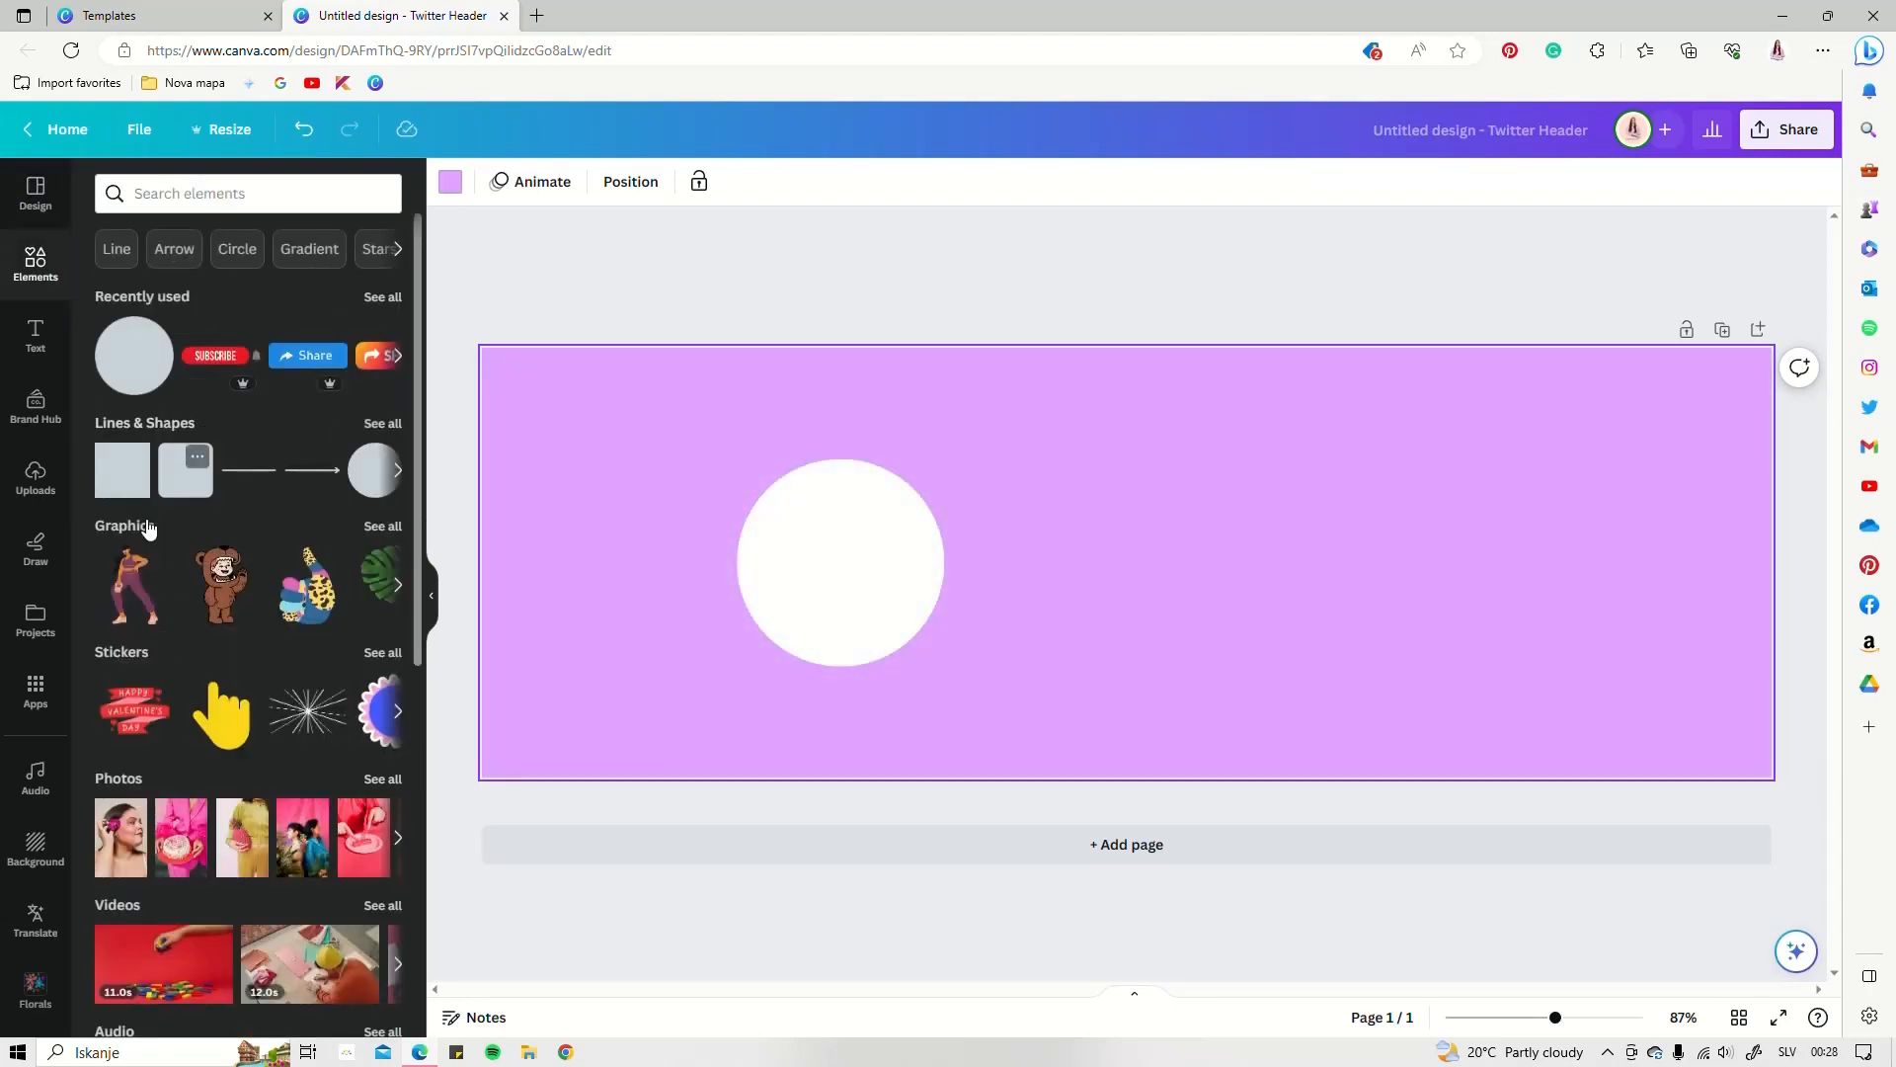
pyautogui.click(120, 474)
pyautogui.moveTo(1114, 580); pyautogui.dragTo(1135, 556)
# Shuffle the recent palette to a light page, pink circle and purple square
pyautogui.click(35, 192)
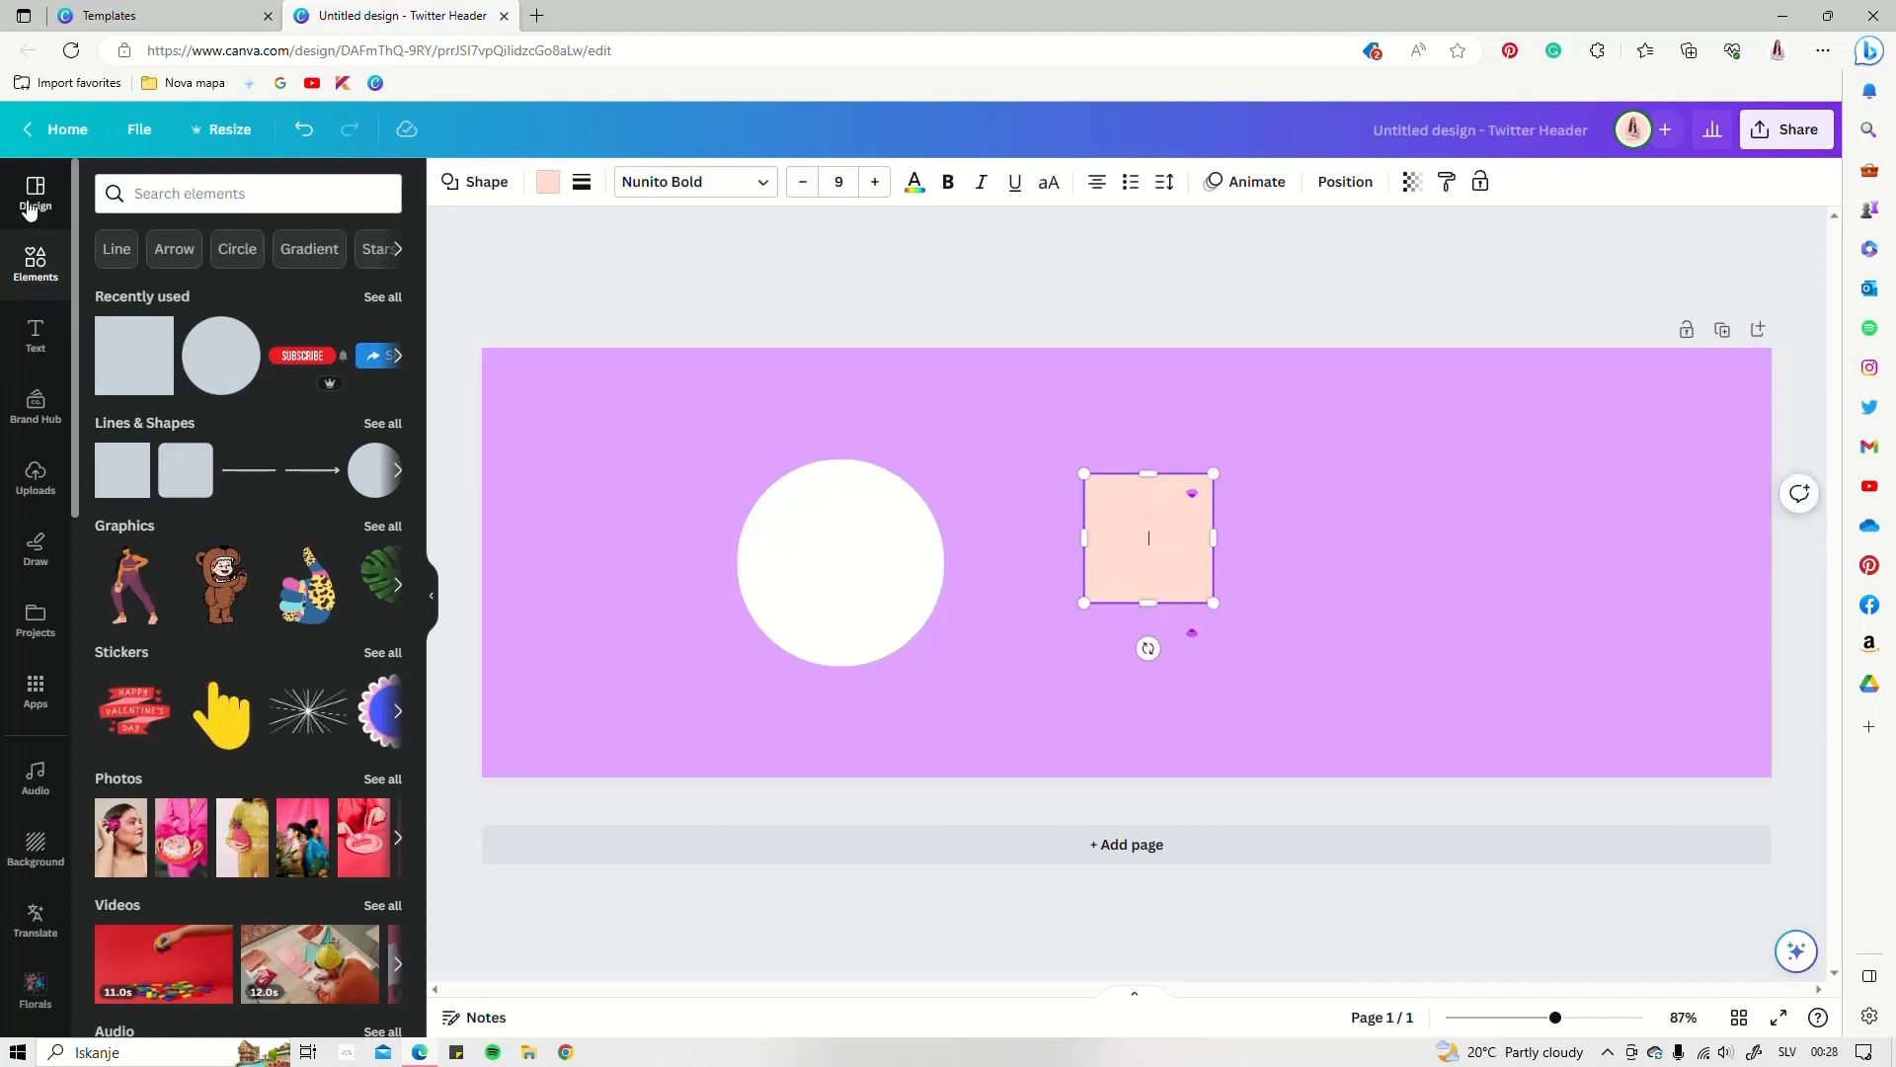
pyautogui.click(156, 659)
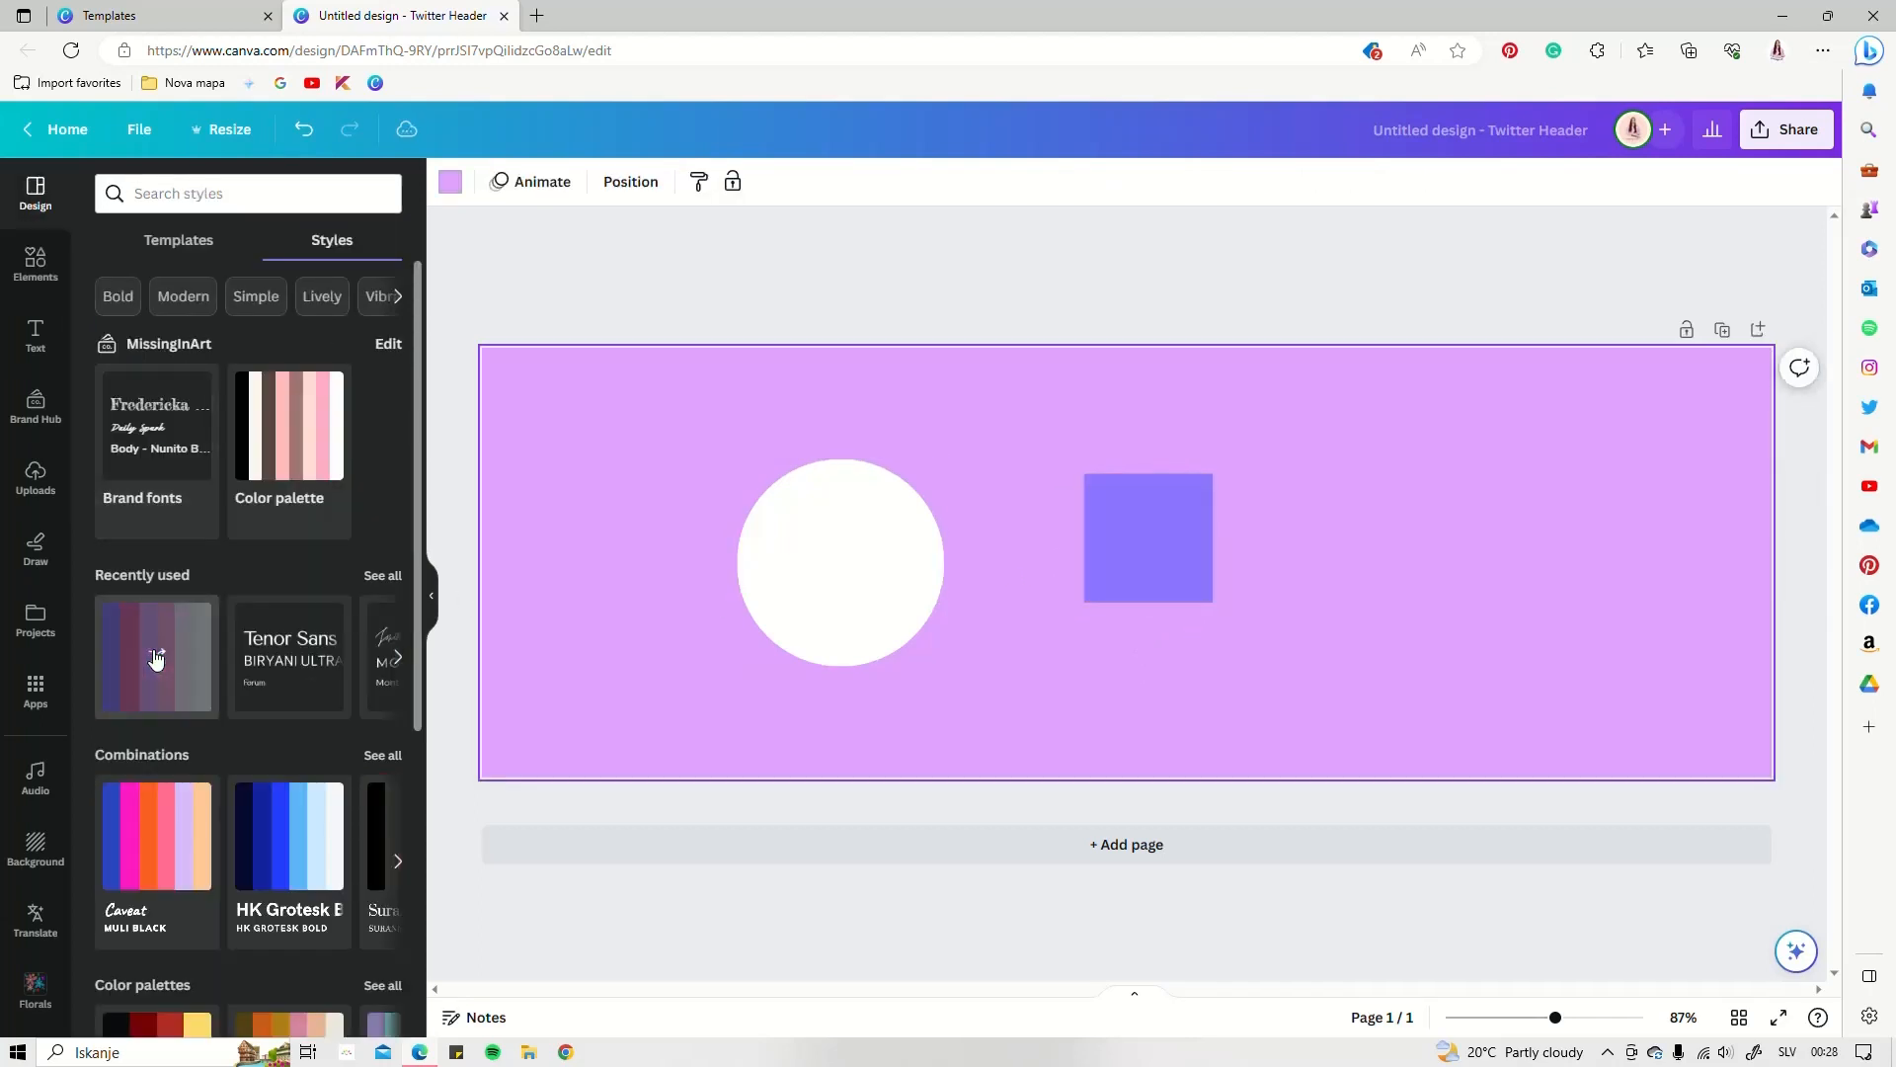
pyautogui.click(156, 658)
pyautogui.click(156, 659)
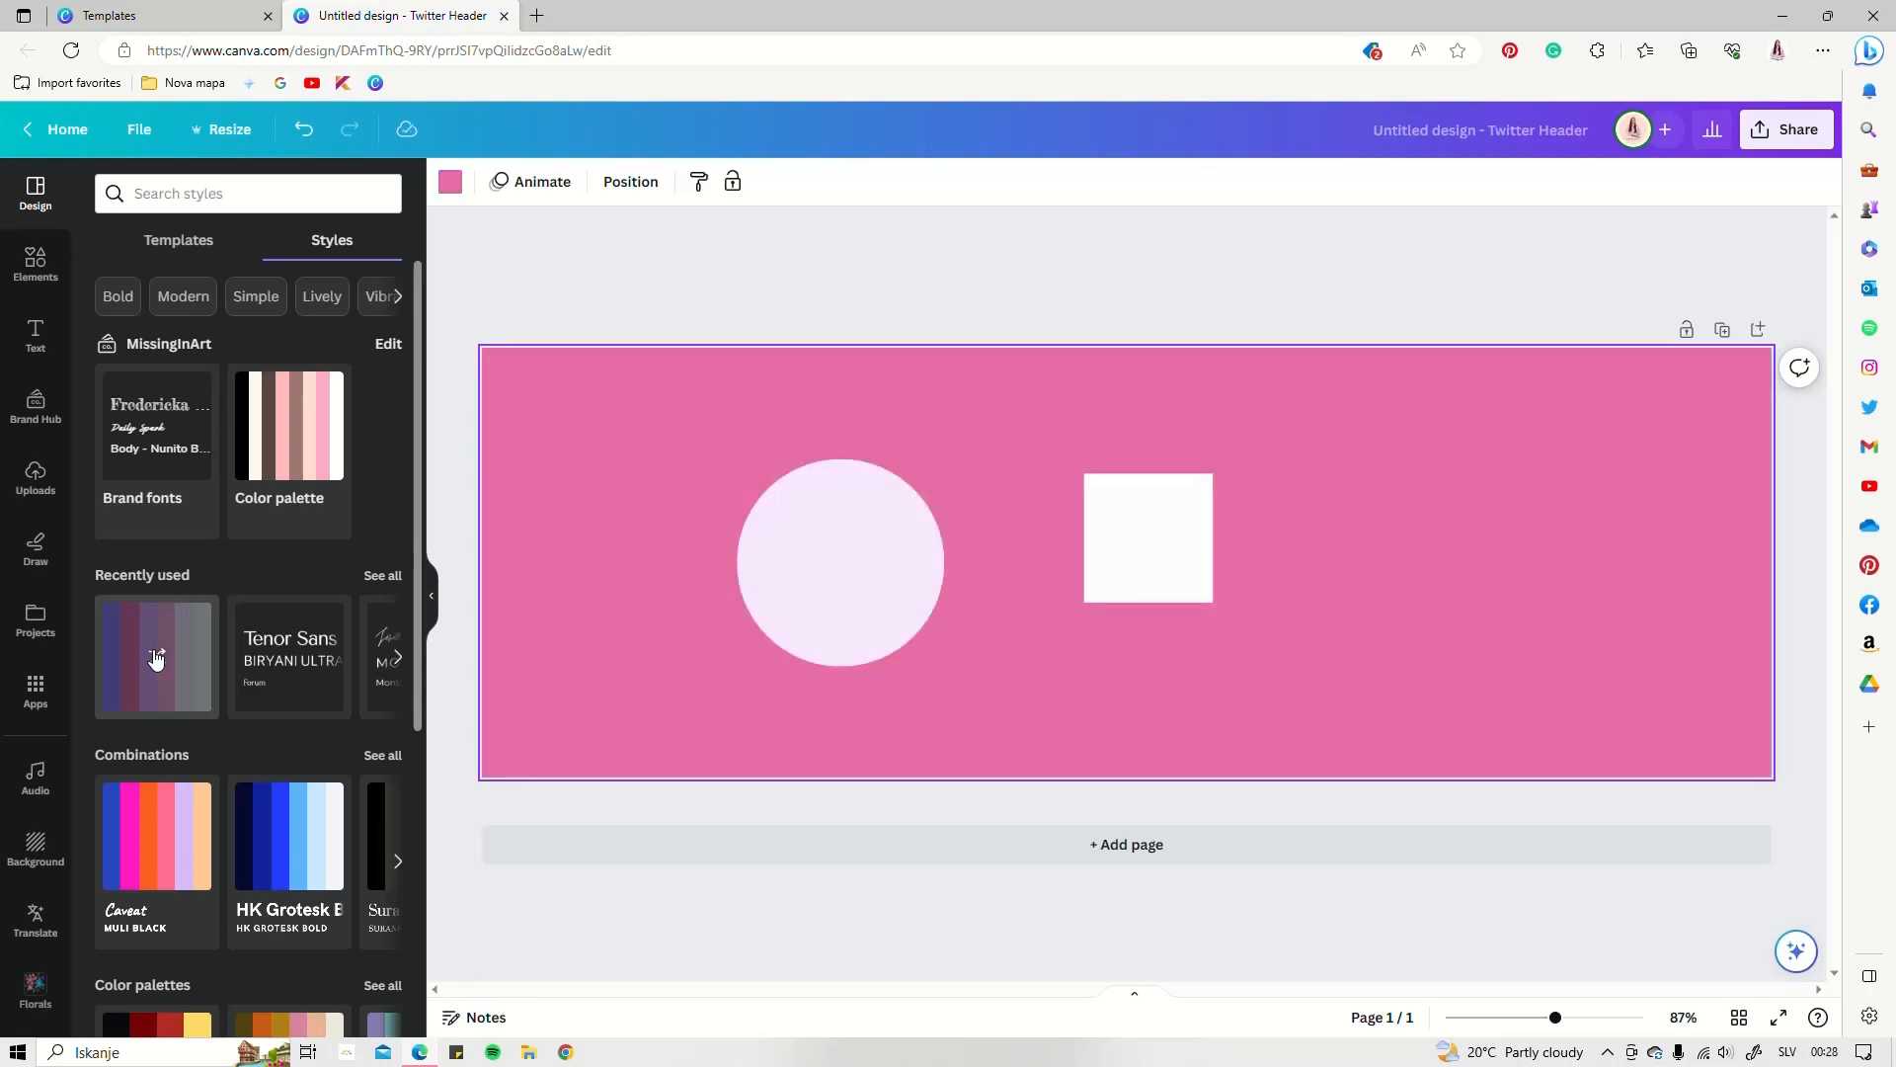
pyautogui.click(156, 658)
pyautogui.click(156, 659)
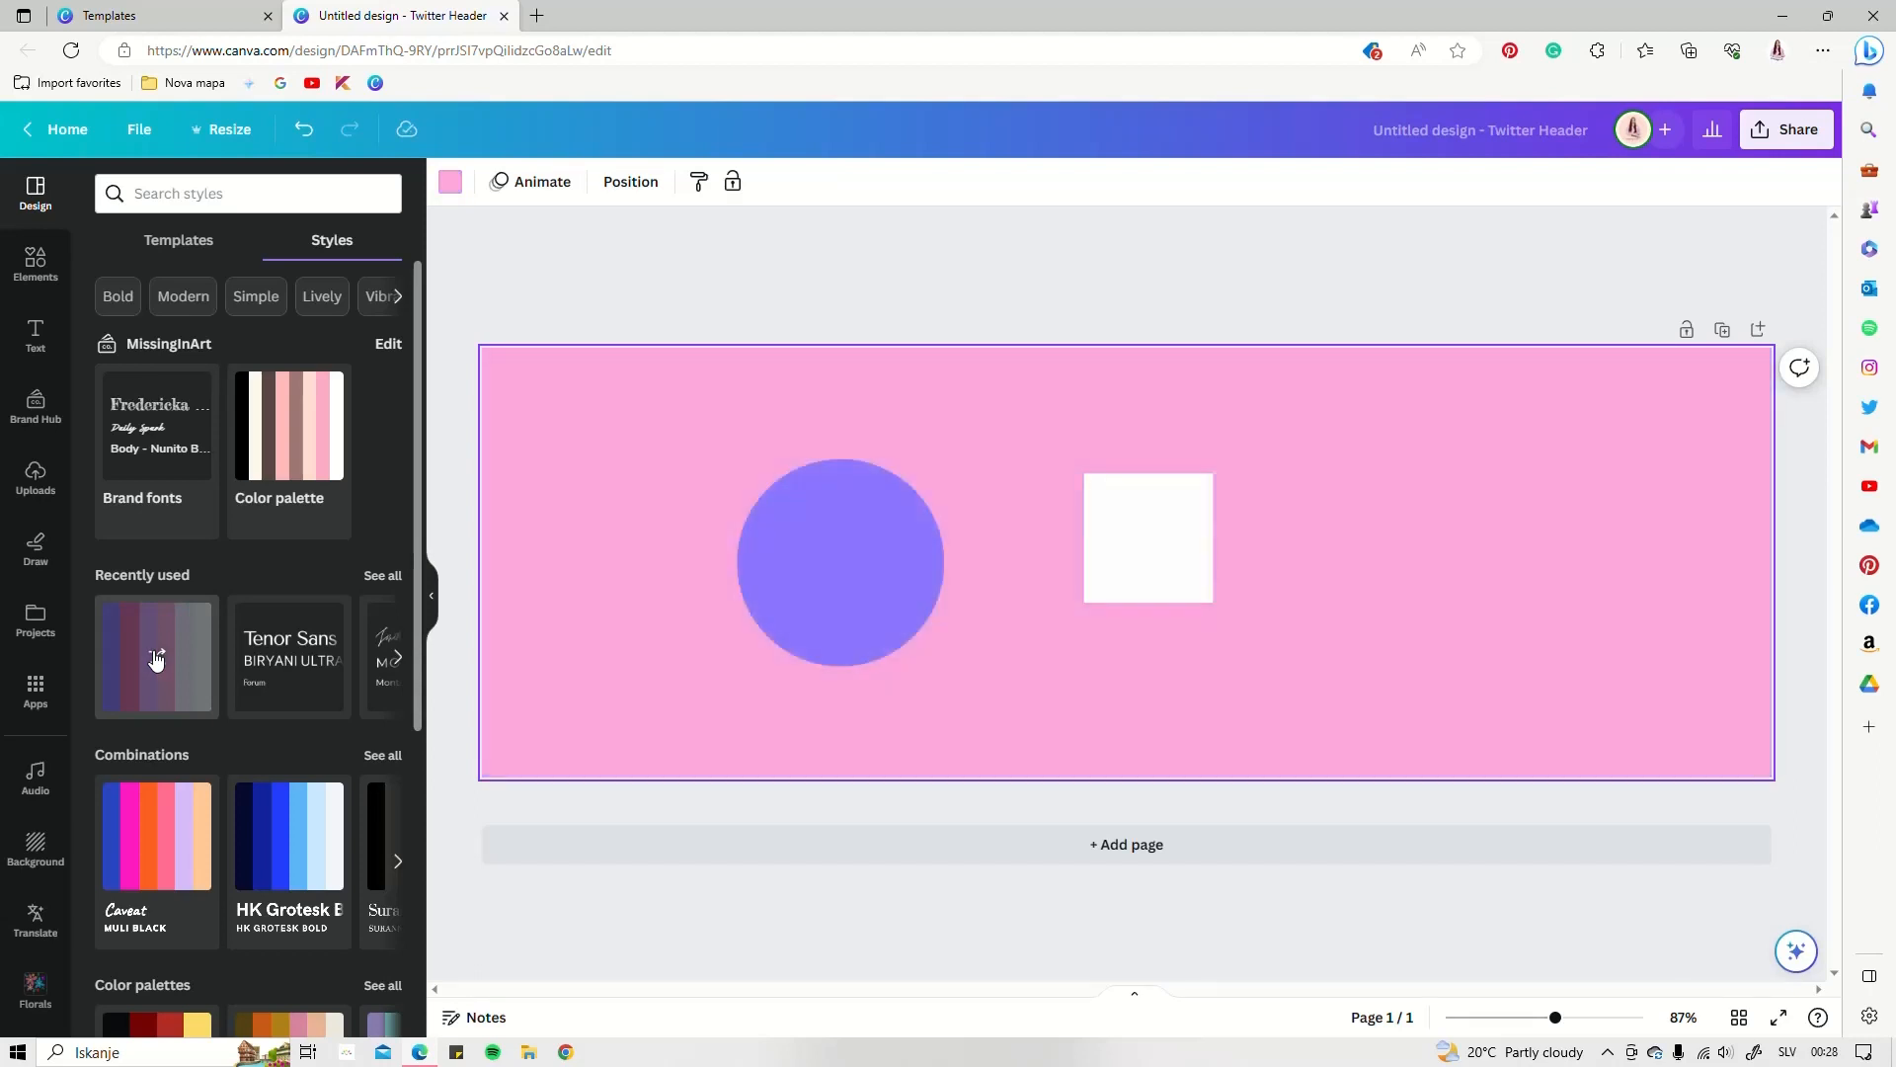
pyautogui.click(157, 659)
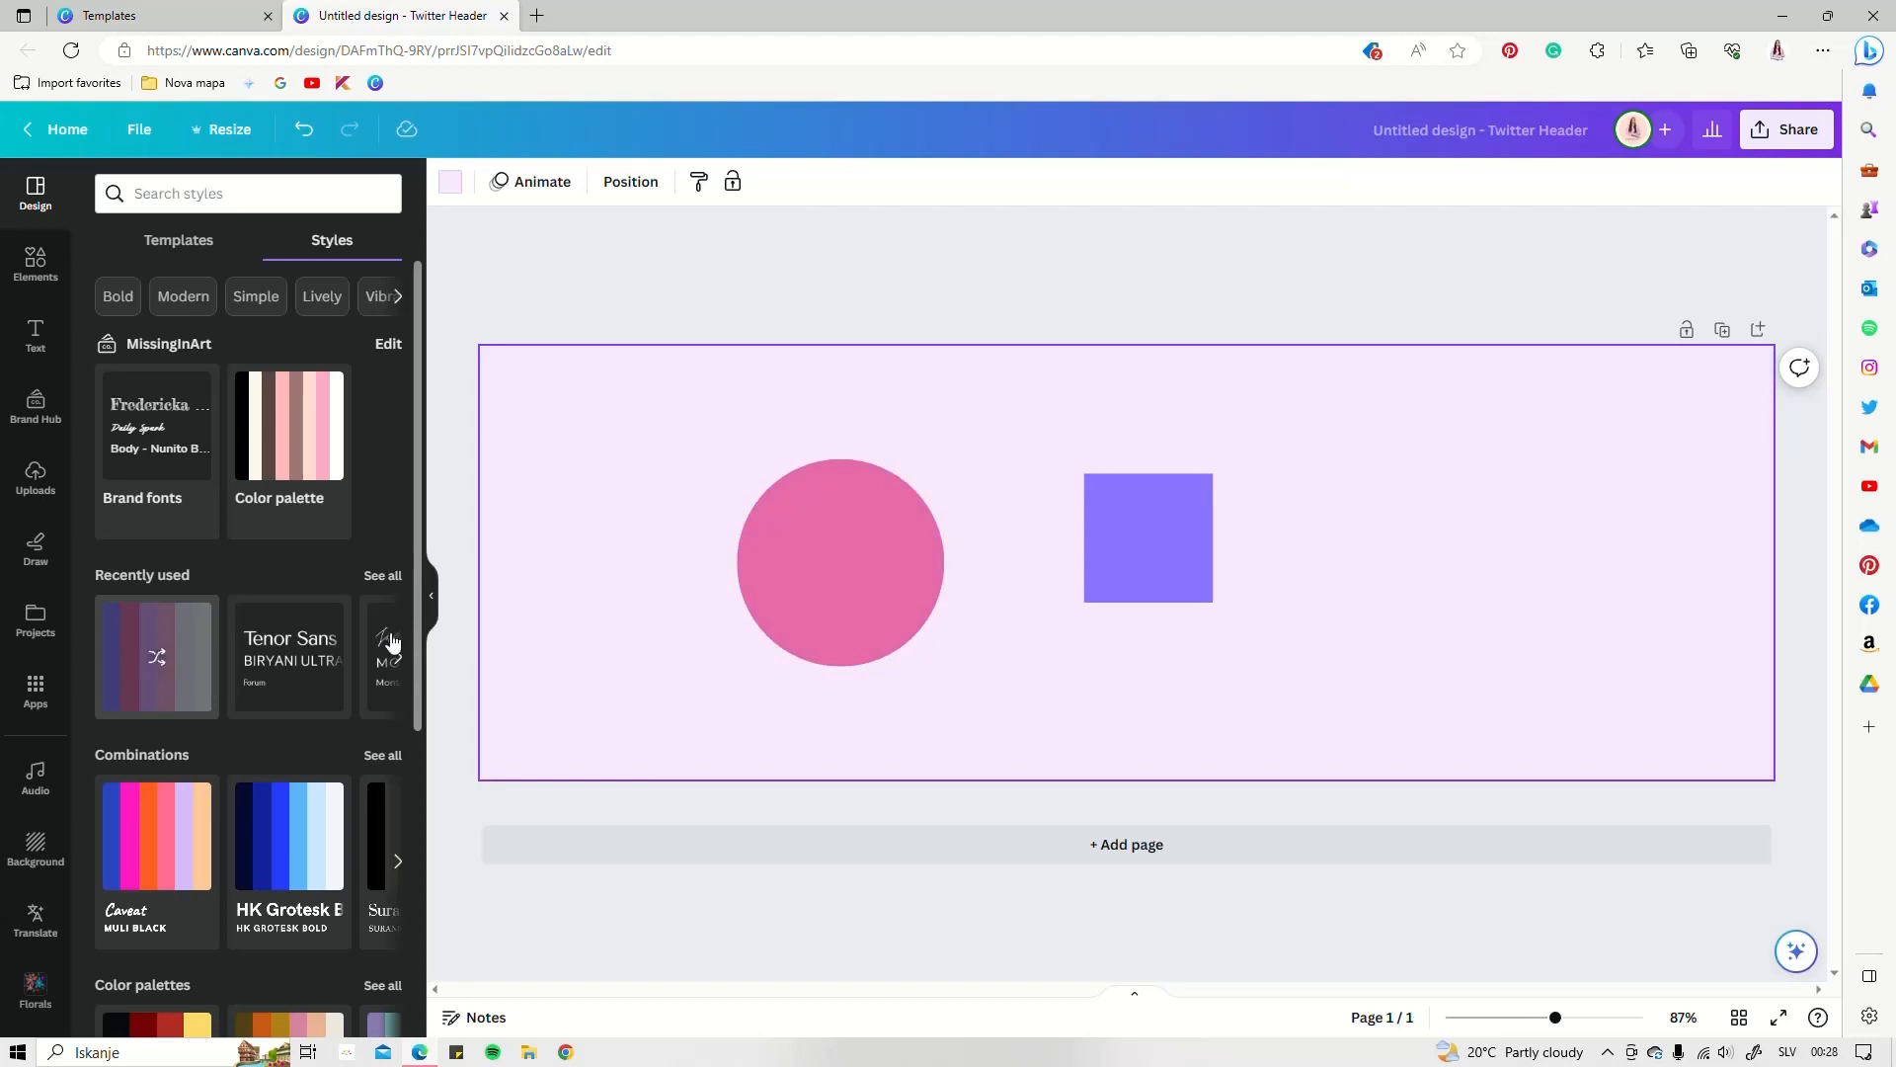
# Make the page background pink and the circle pale lavender
pyautogui.click(35, 265)
pyautogui.moveTo(840, 563); pyautogui.dragTo(812, 568)
pyautogui.click(548, 181)
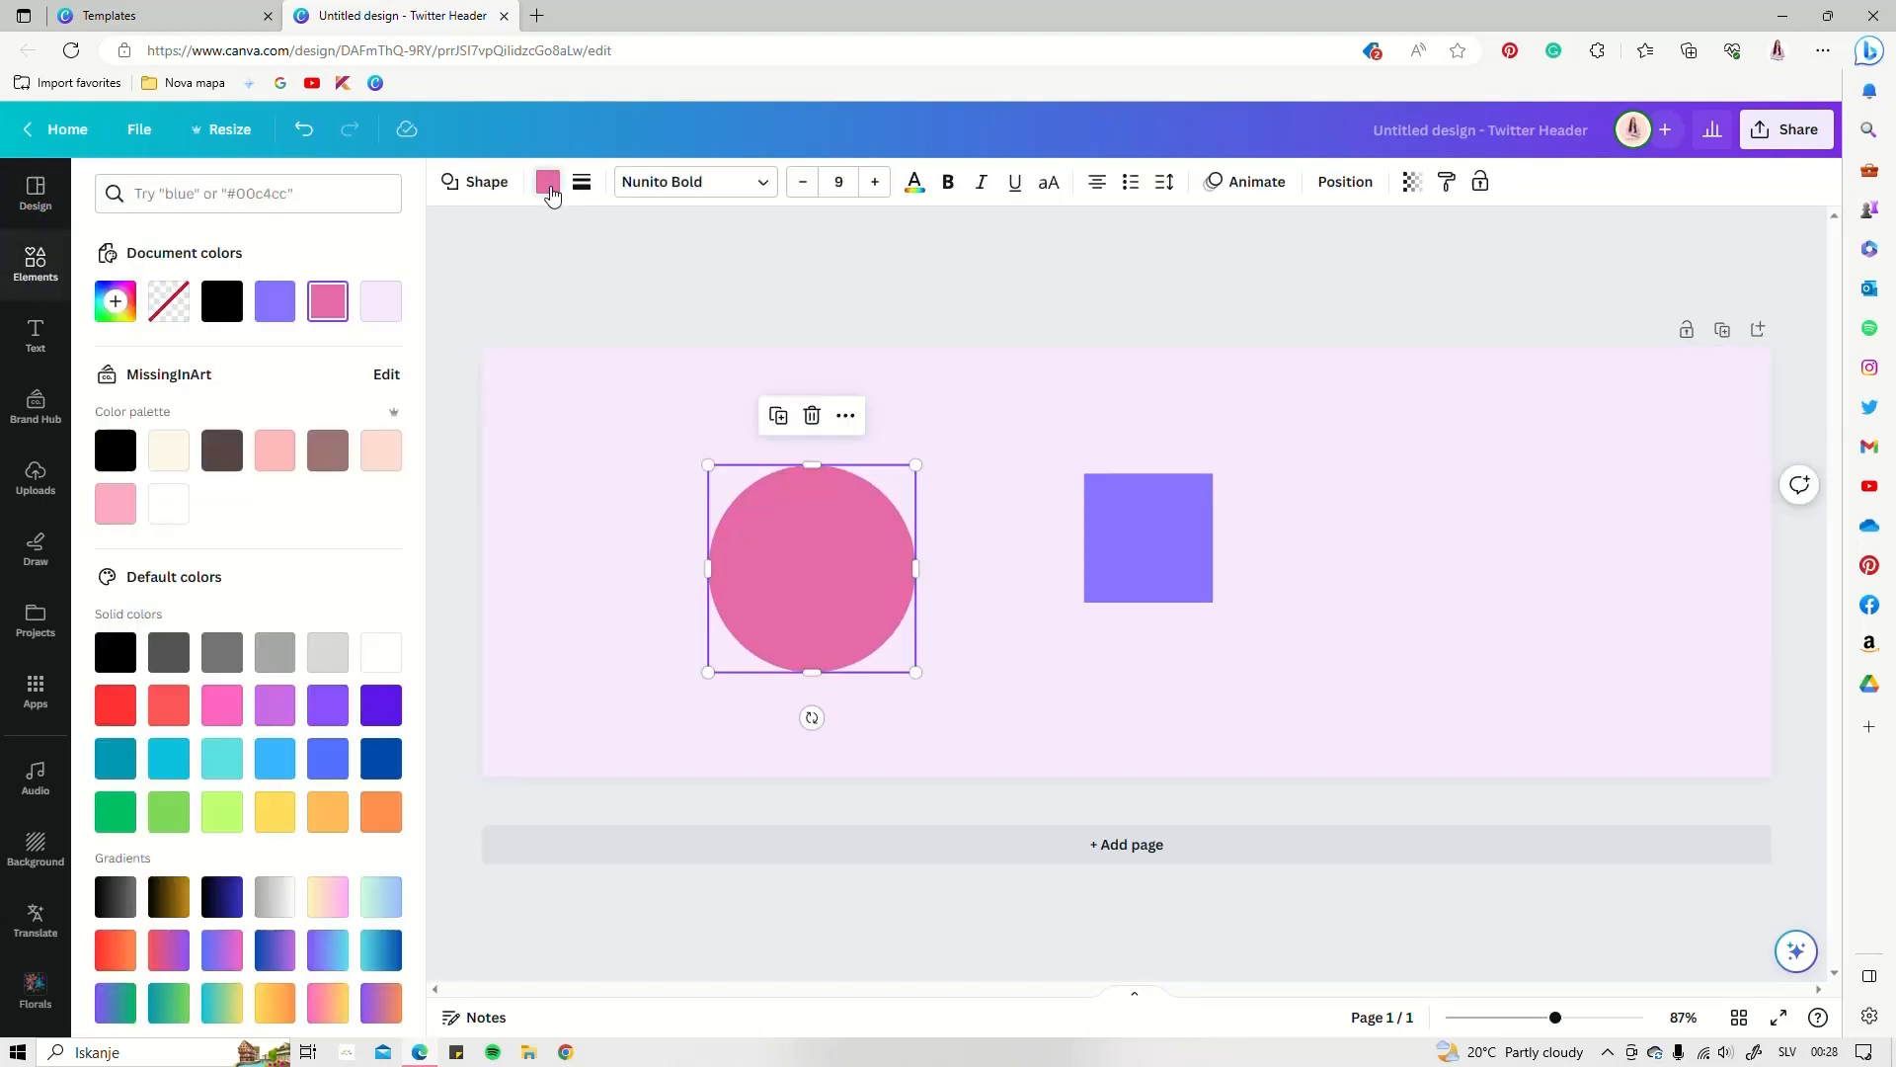
pyautogui.click(601, 476)
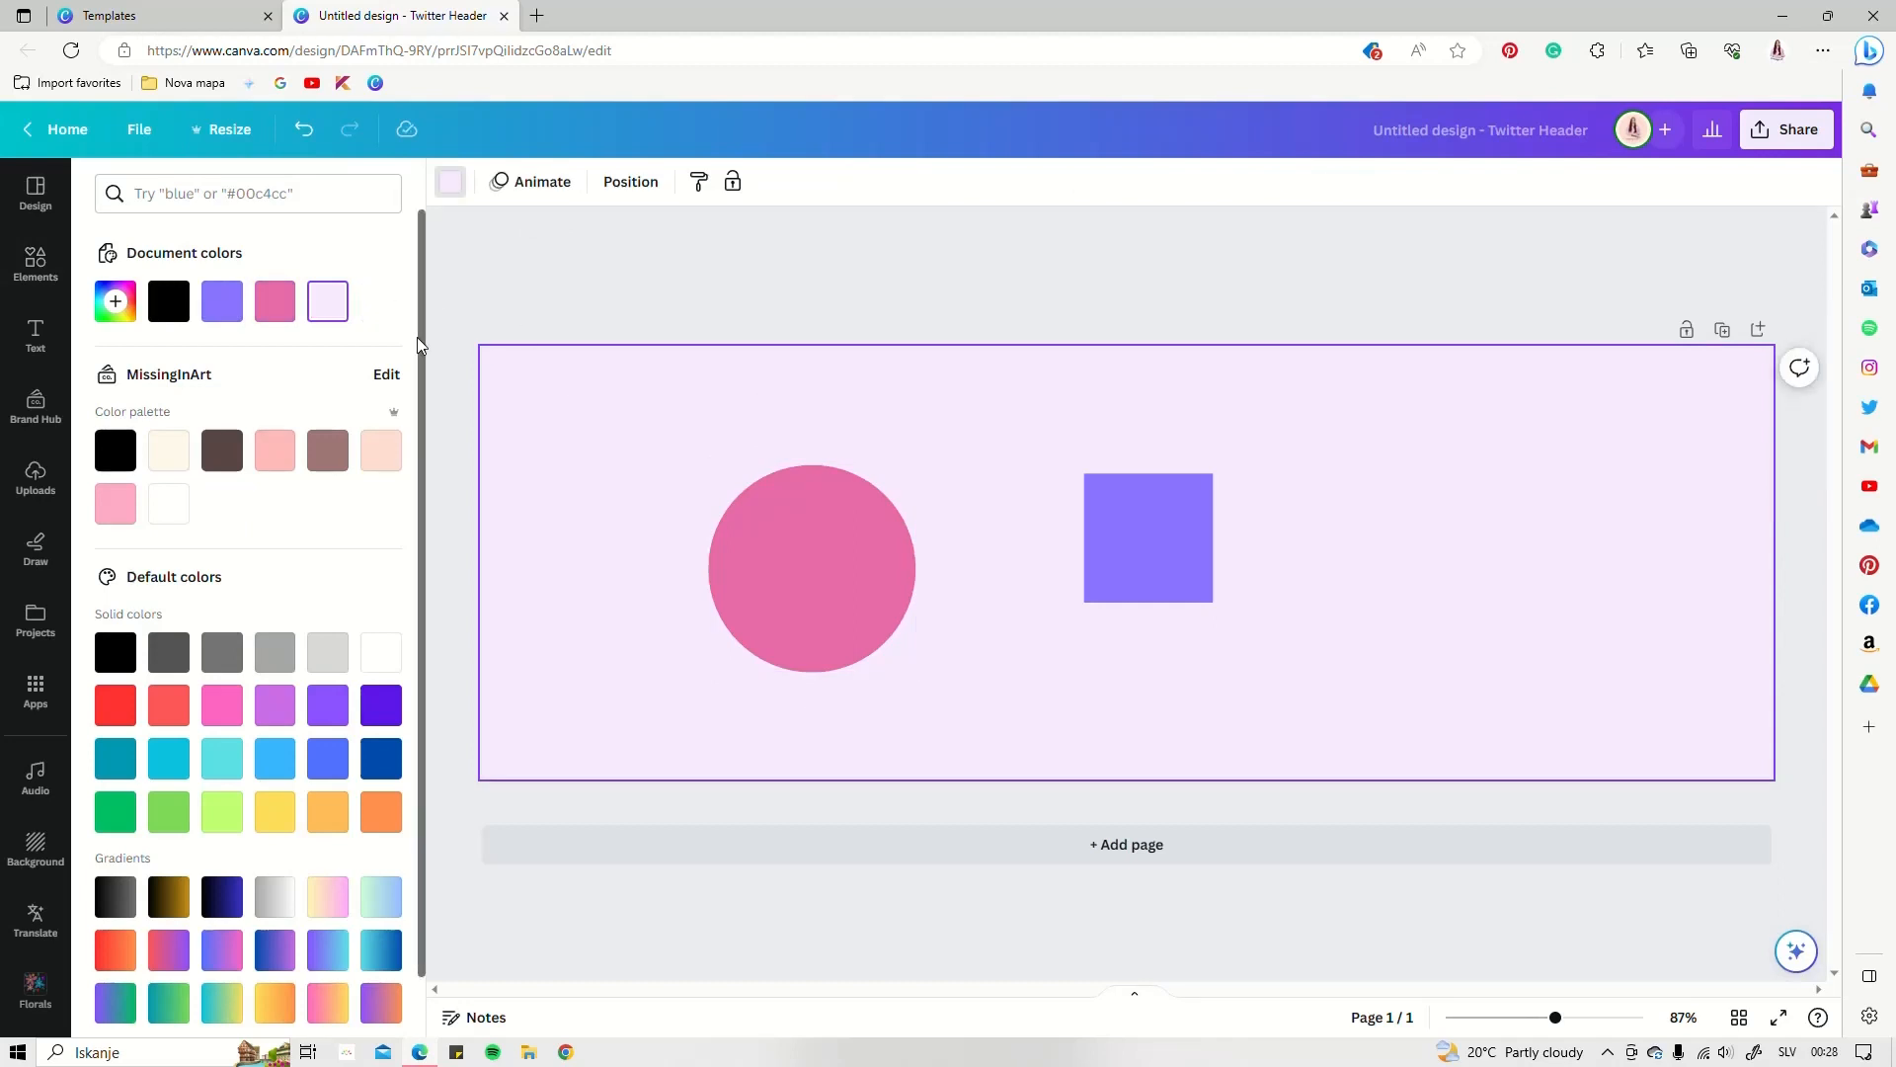
pyautogui.click(275, 300)
pyautogui.click(856, 571)
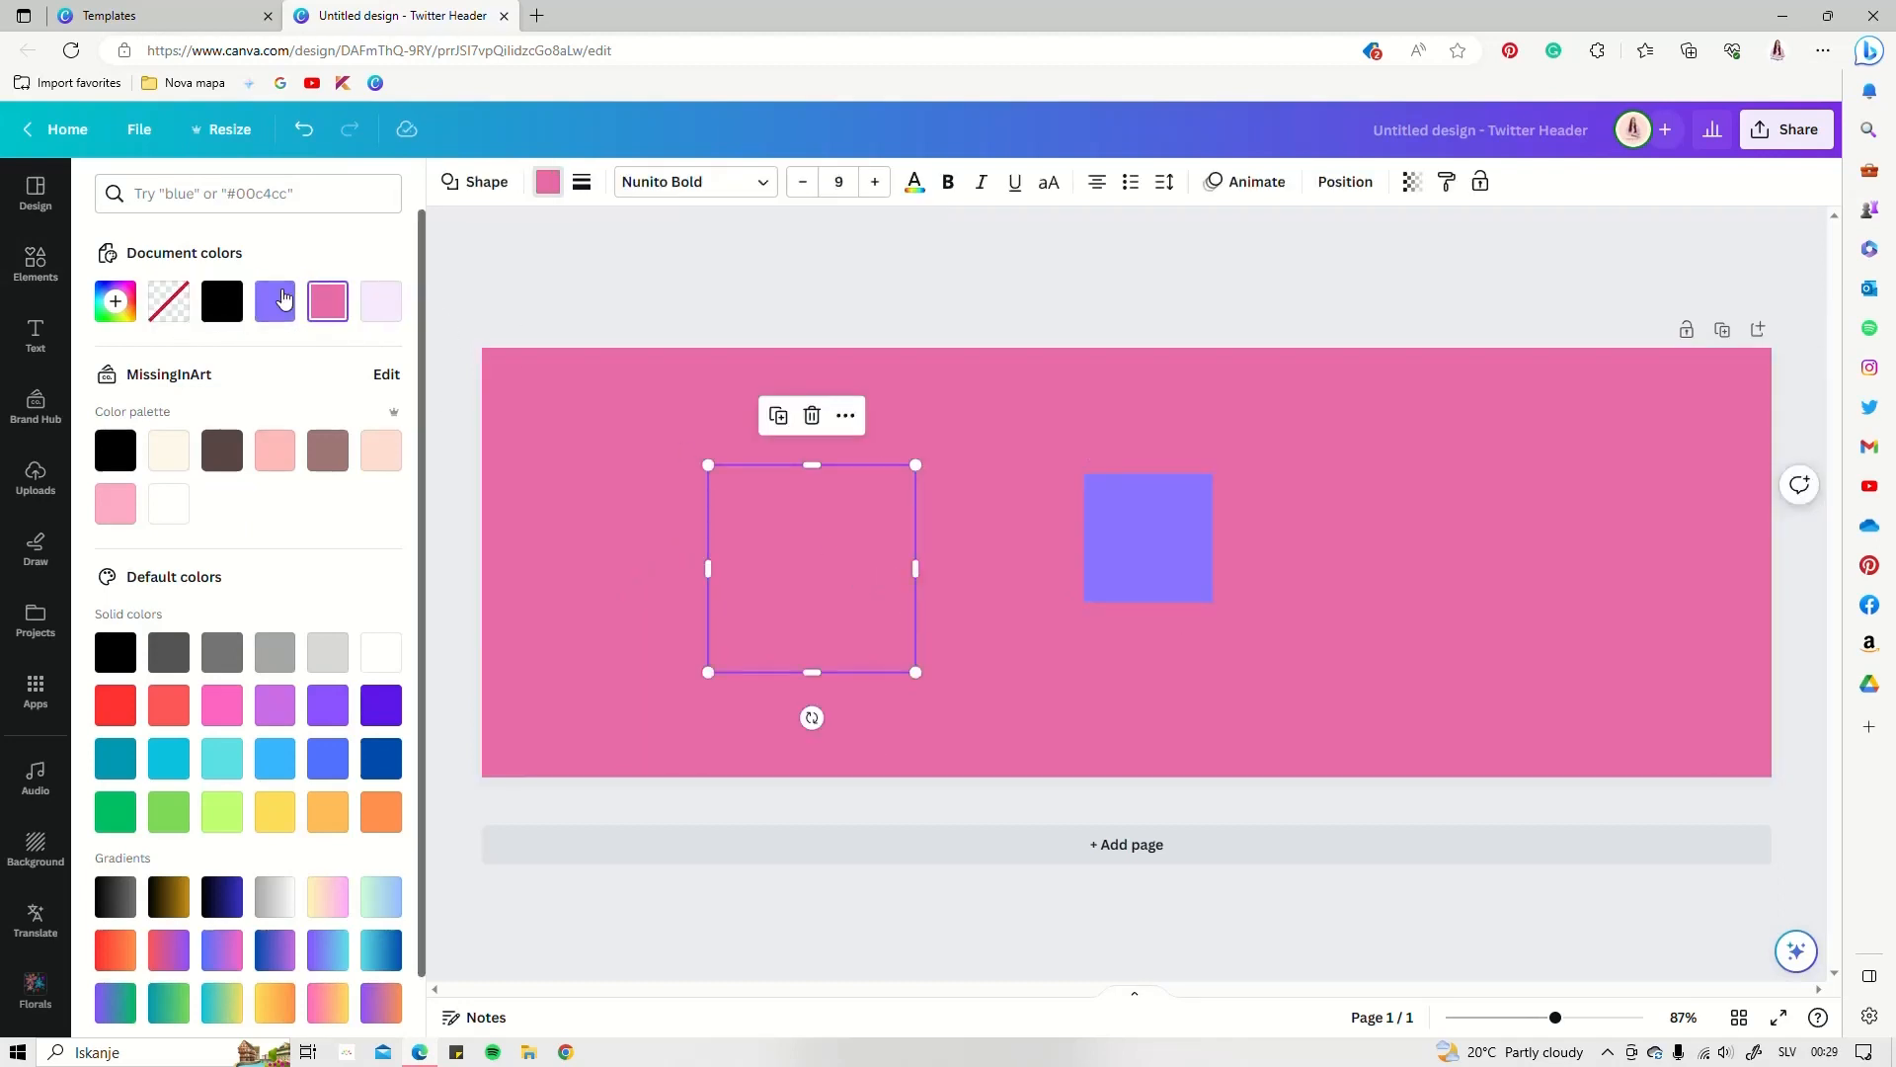
pyautogui.click(381, 301)
# Move the purple square further right and fine-tune the circle's position
pyautogui.moveTo(1142, 541); pyautogui.dragTo(1394, 554)
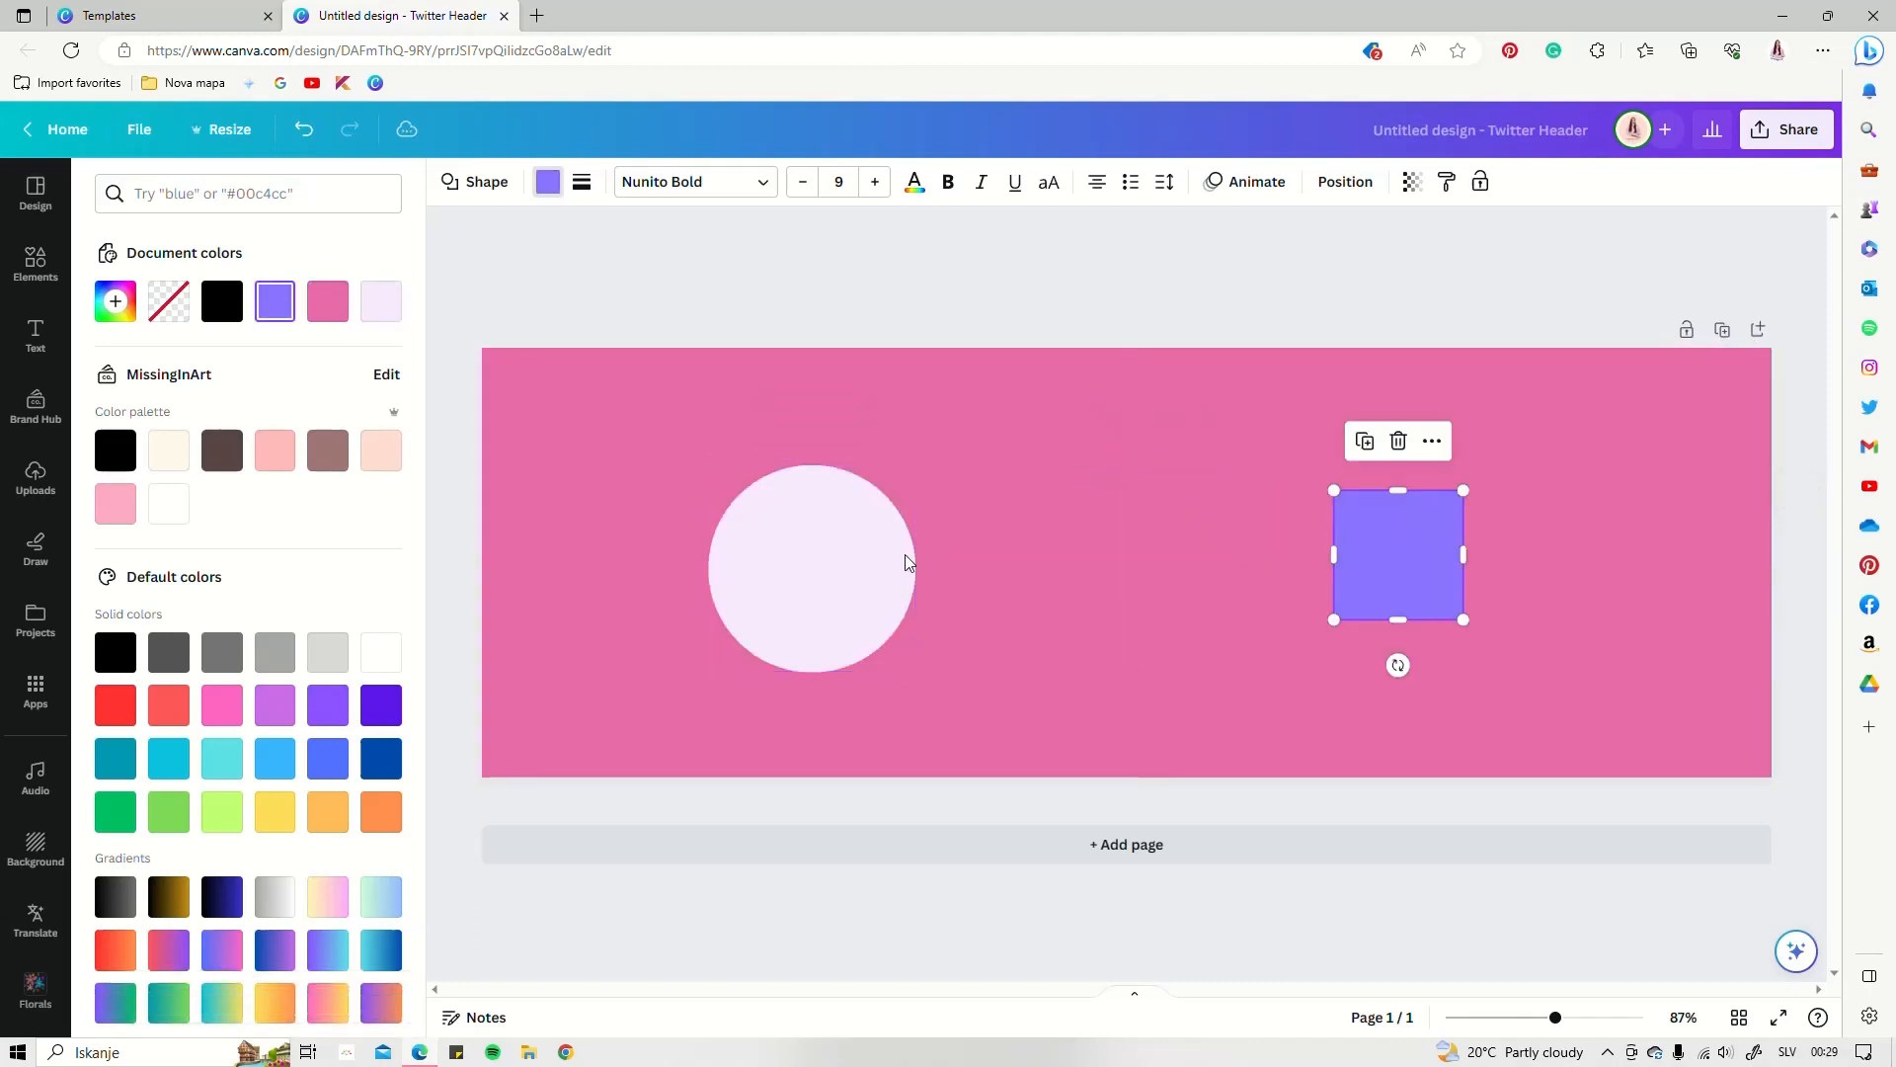
pyautogui.moveTo(901, 559); pyautogui.dragTo(885, 529)
pyautogui.moveTo(835, 594); pyautogui.dragTo(880, 596)
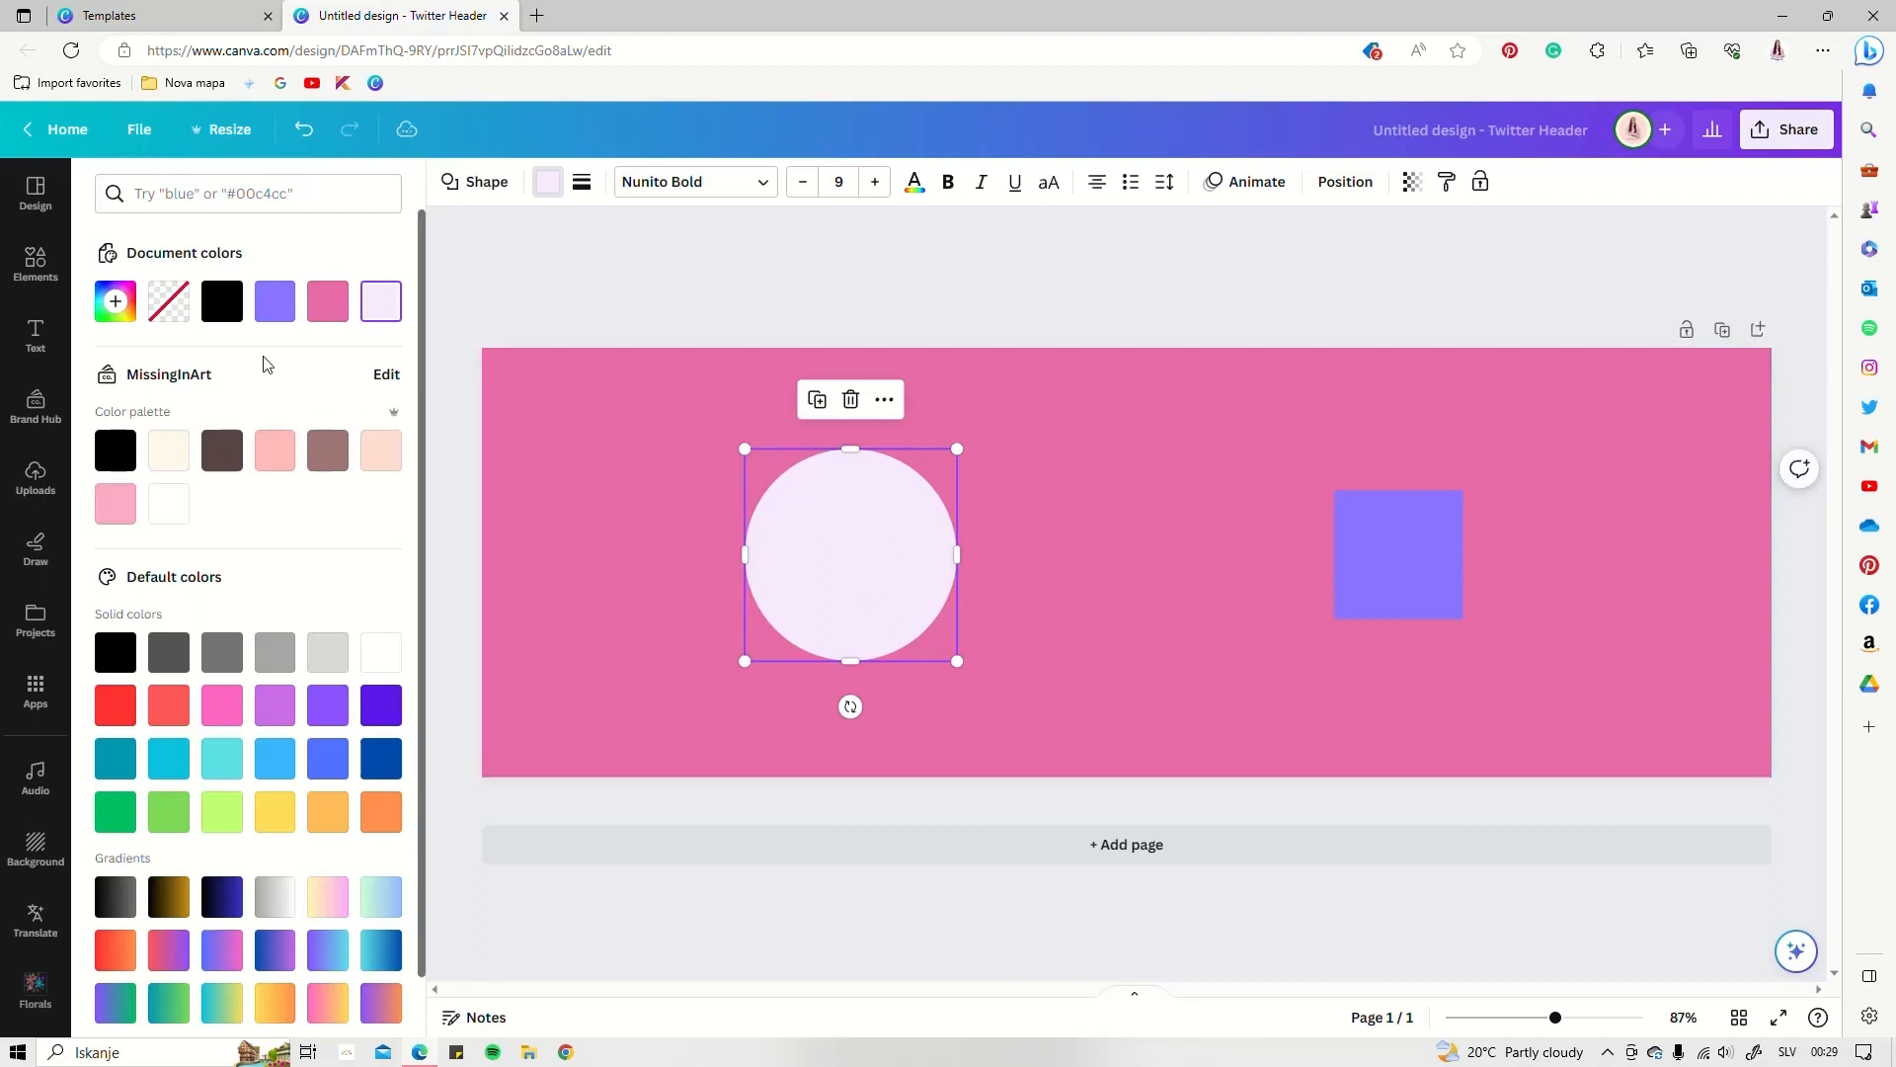
pyautogui.click(36, 263)
# Add a text box with the person's full name beside the circle, enlarged to size 33.3
pyautogui.click(35, 336)
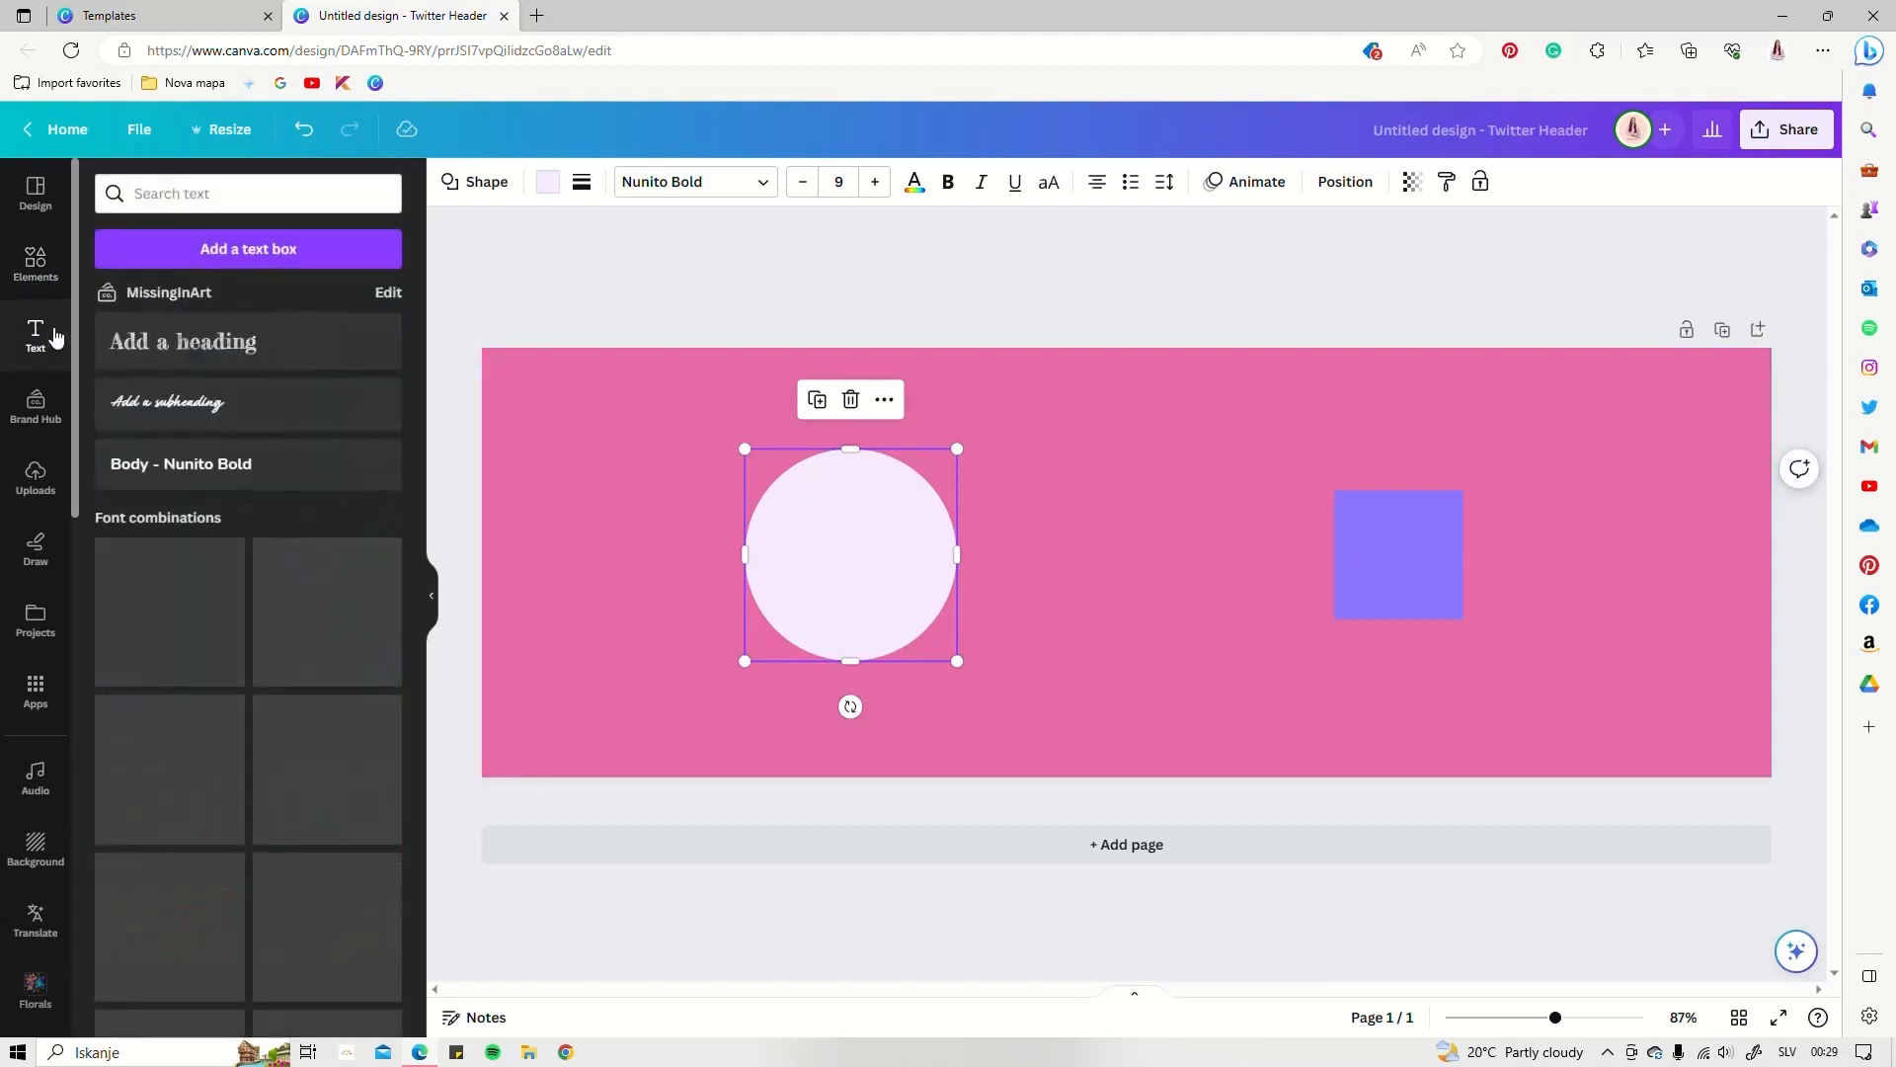
pyautogui.click(272, 249)
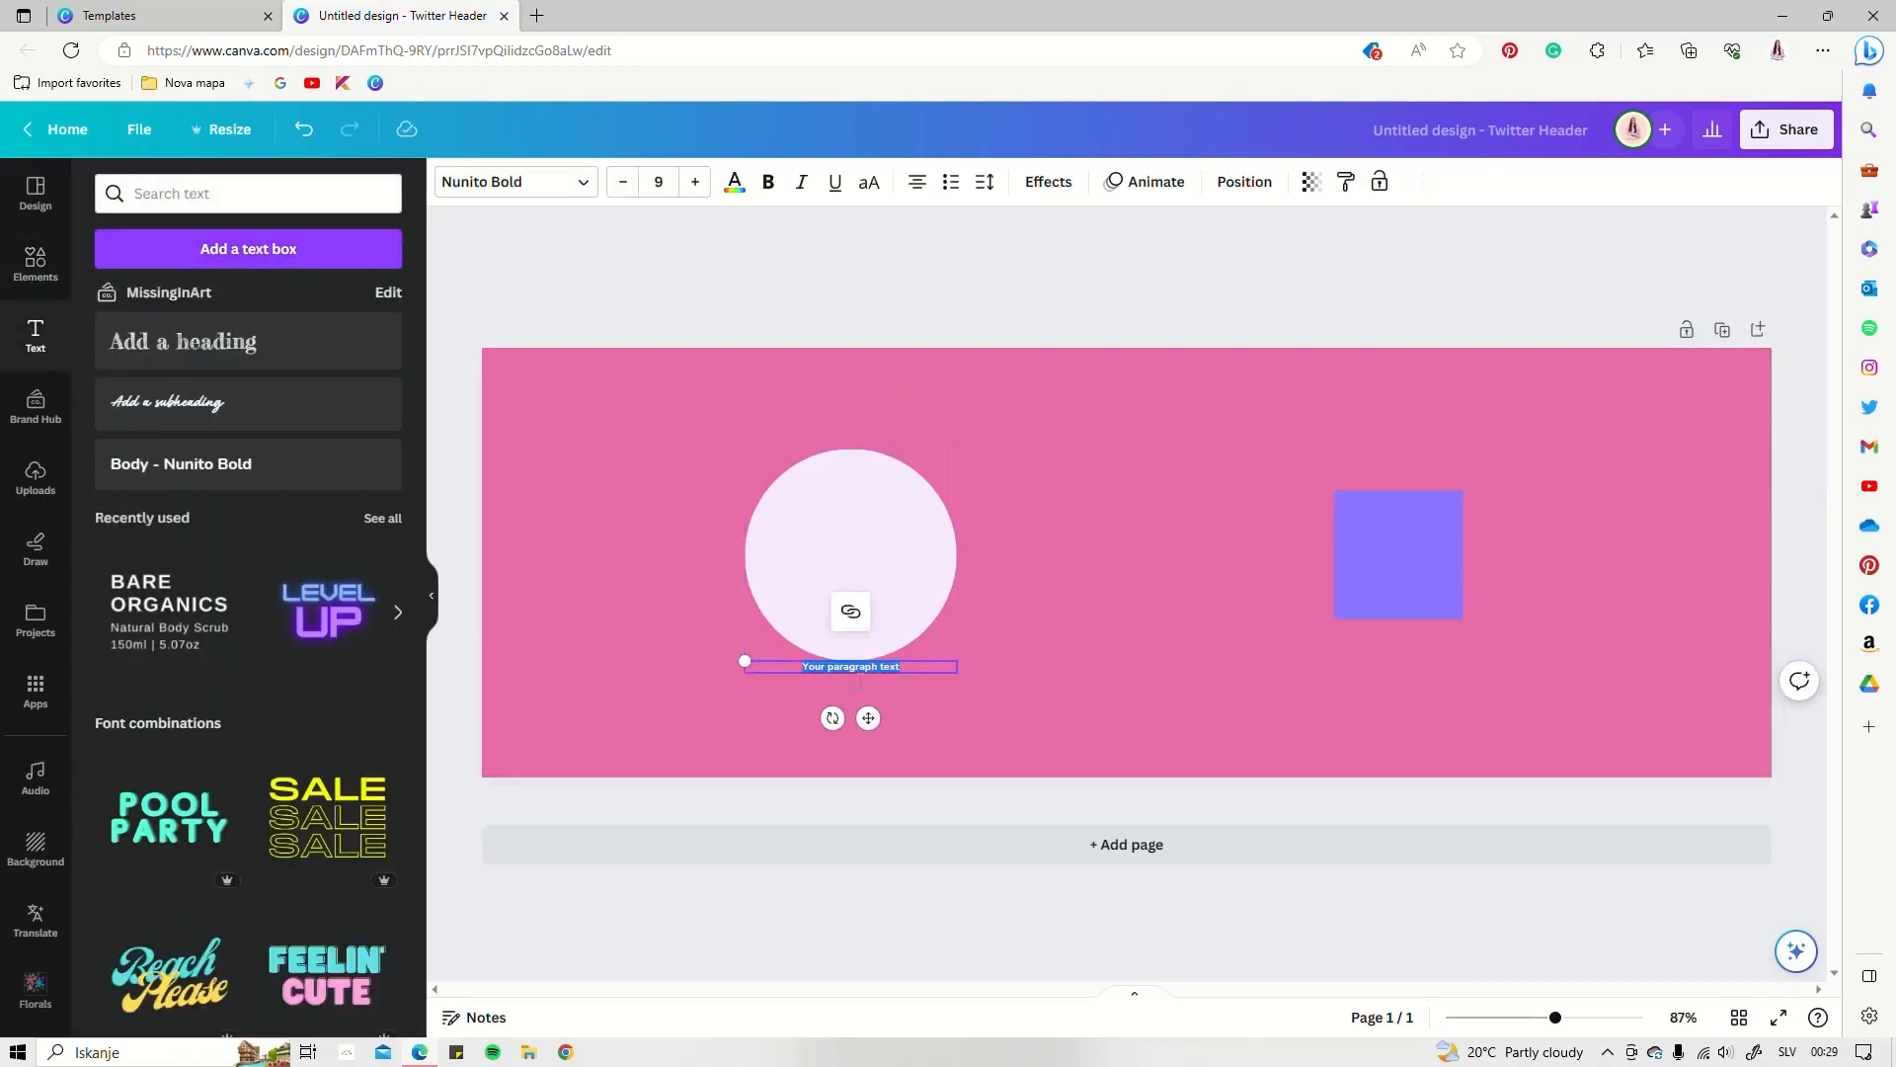
pyautogui.moveTo(868, 718); pyautogui.dragTo(1122, 557)
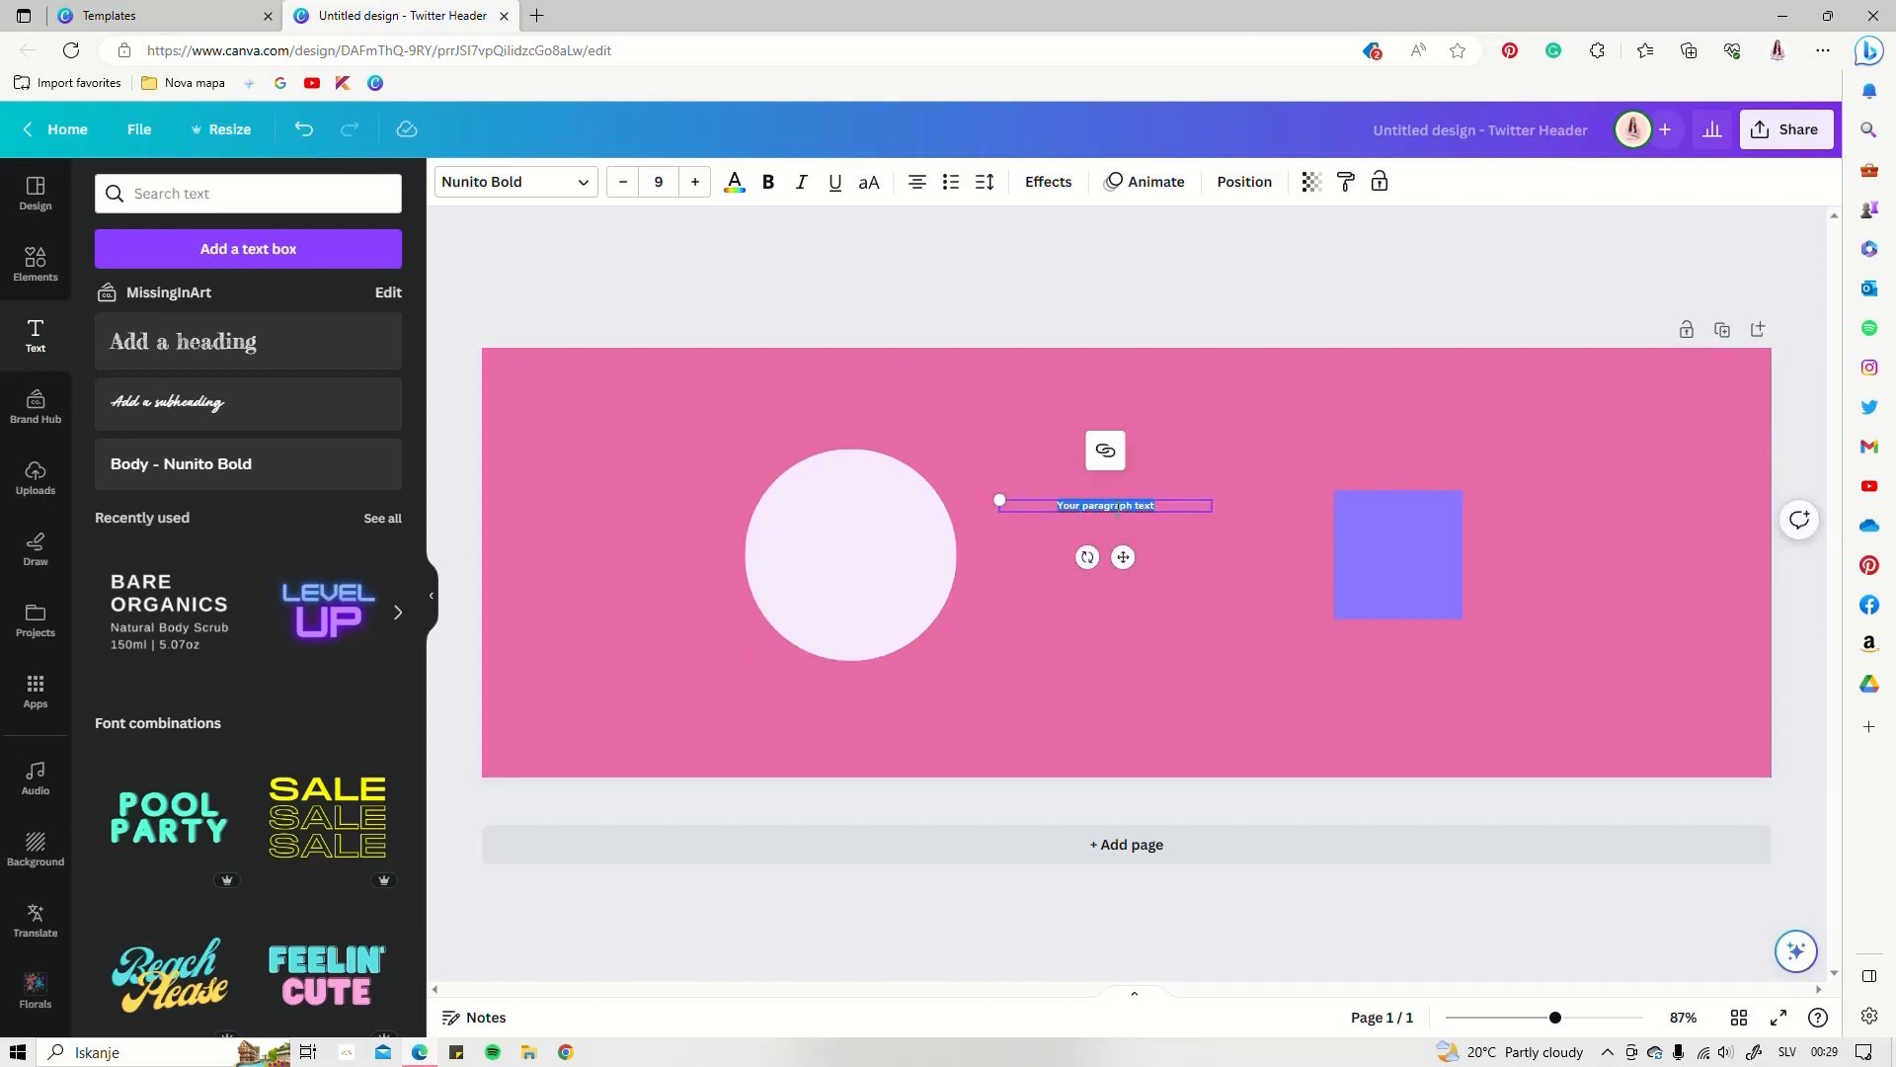
pyautogui.moveTo(1000, 499); pyautogui.dragTo(962, 476)
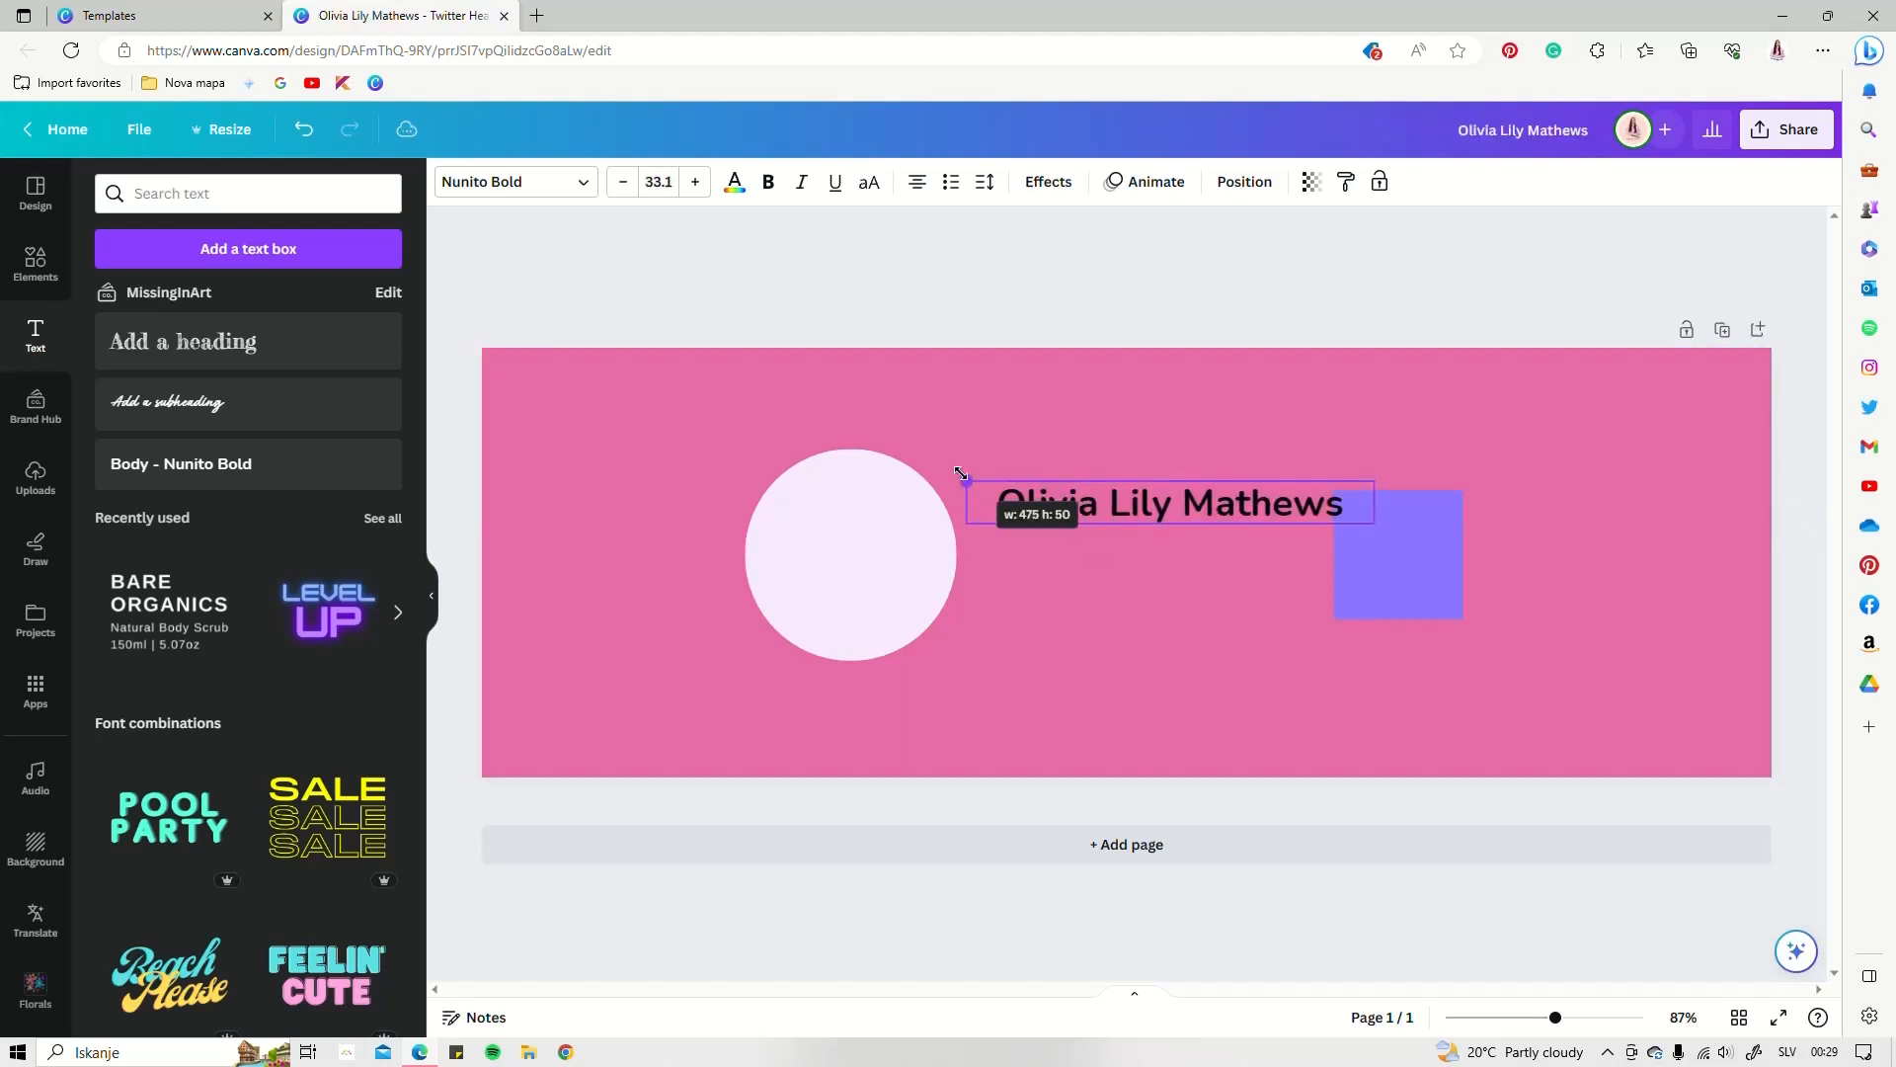
pyautogui.moveTo(965, 479); pyautogui.dragTo(964, 481)
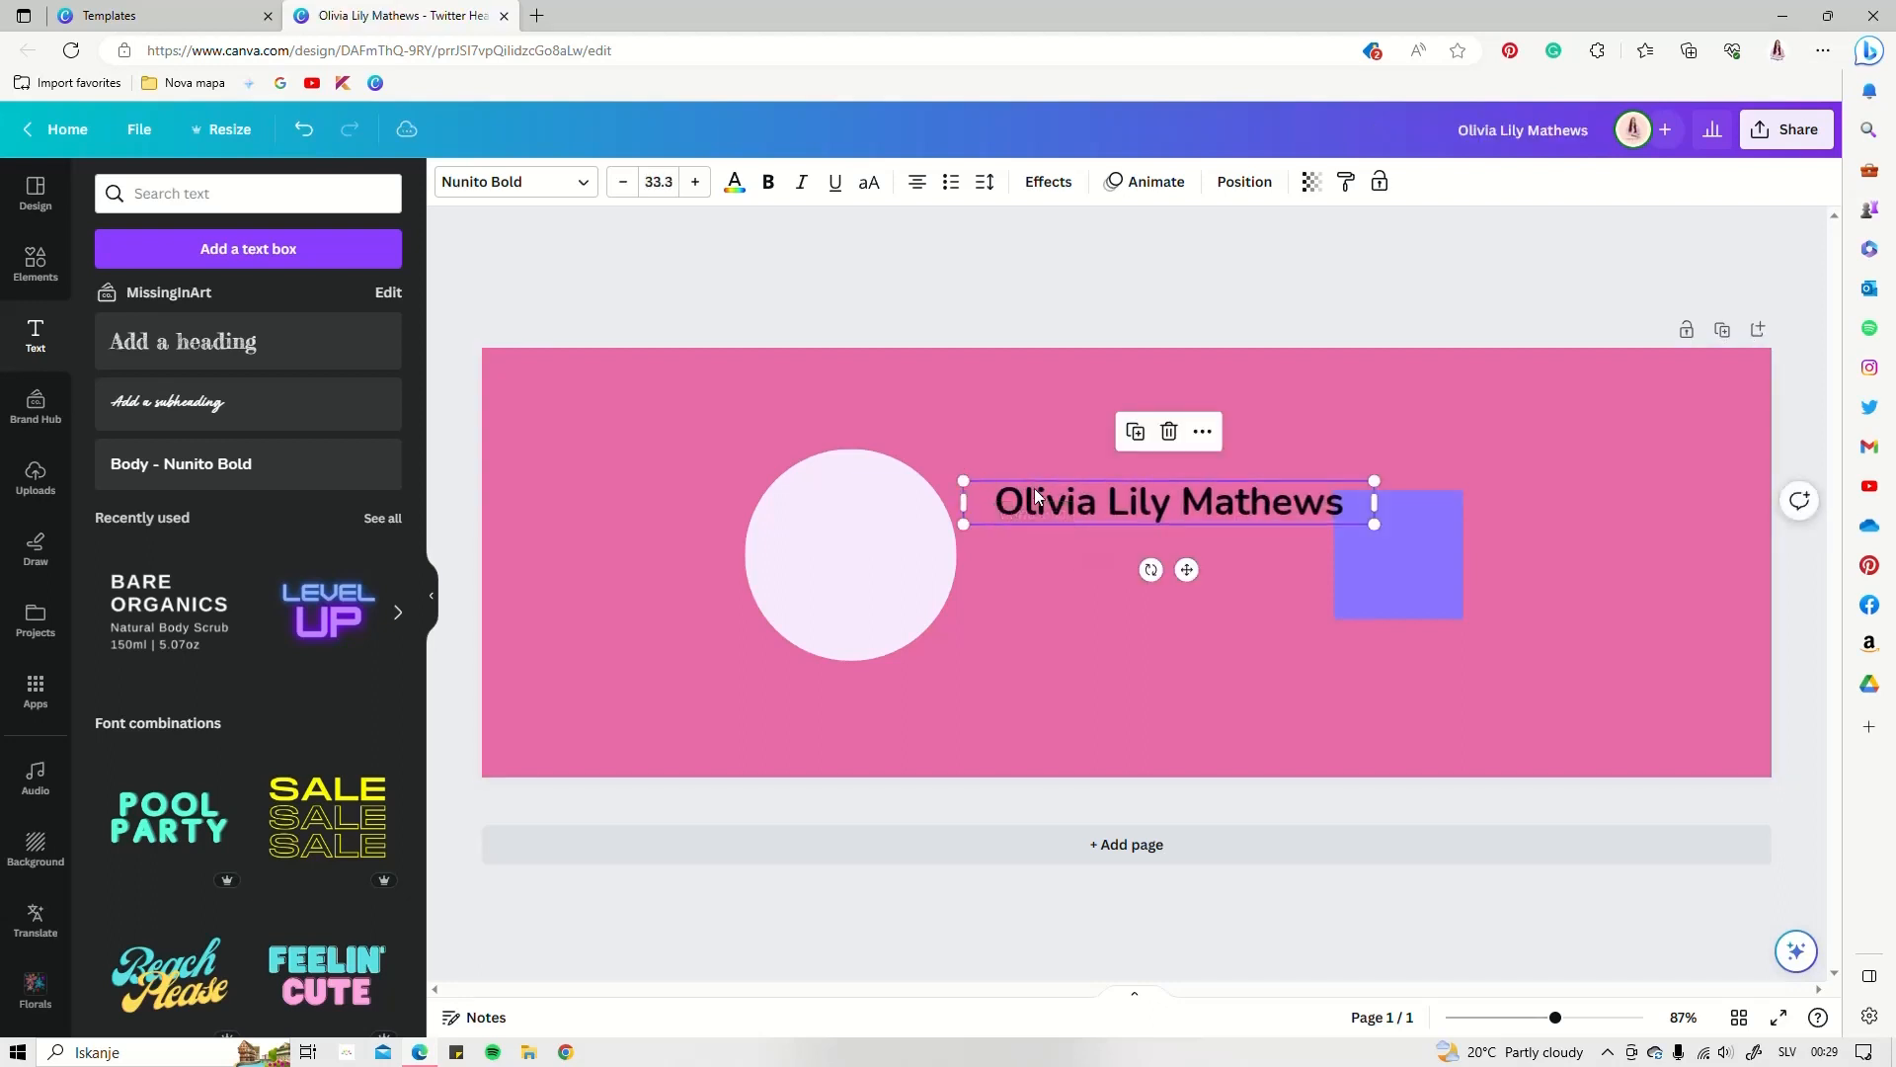
pyautogui.click(584, 186)
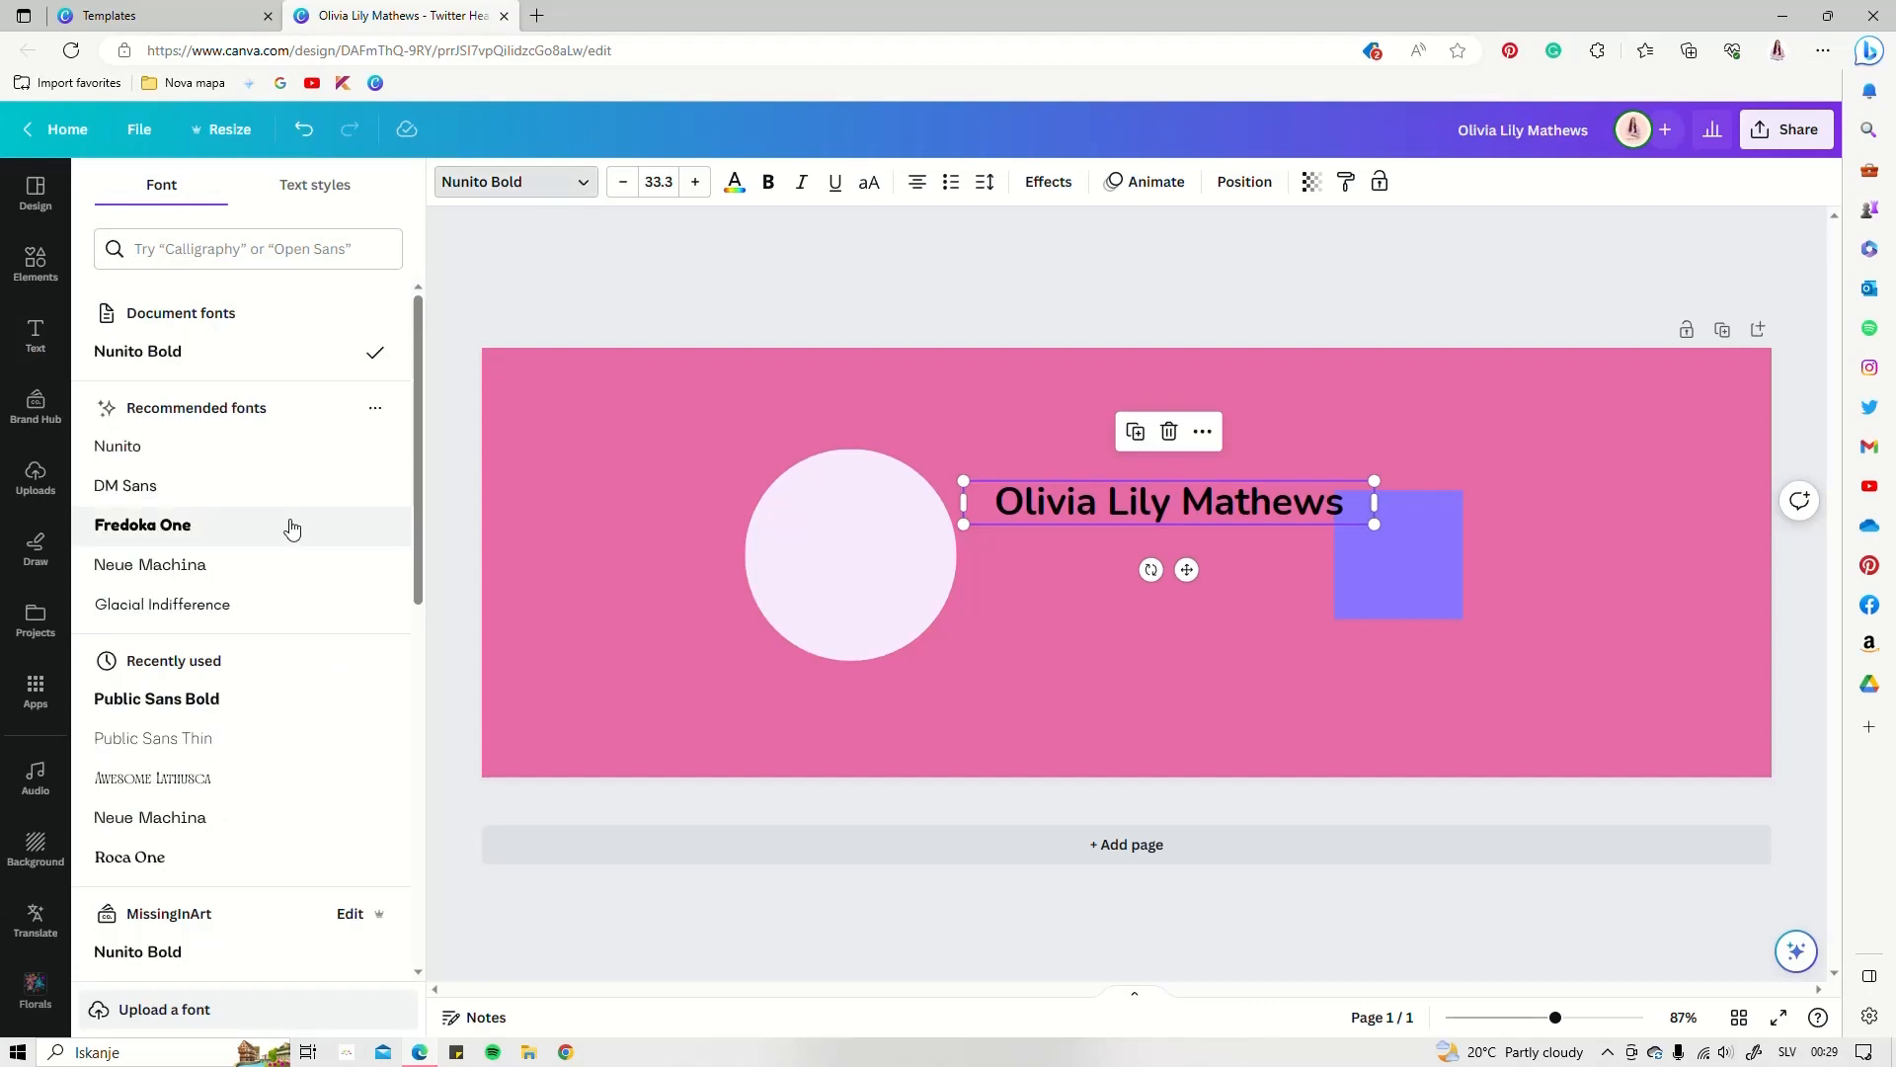
# Set the name in Big Reputation Script and enlarge it to about size 59
pyautogui.scroll(-4, 288, 532)
pyautogui.scroll(-3, 283, 534)
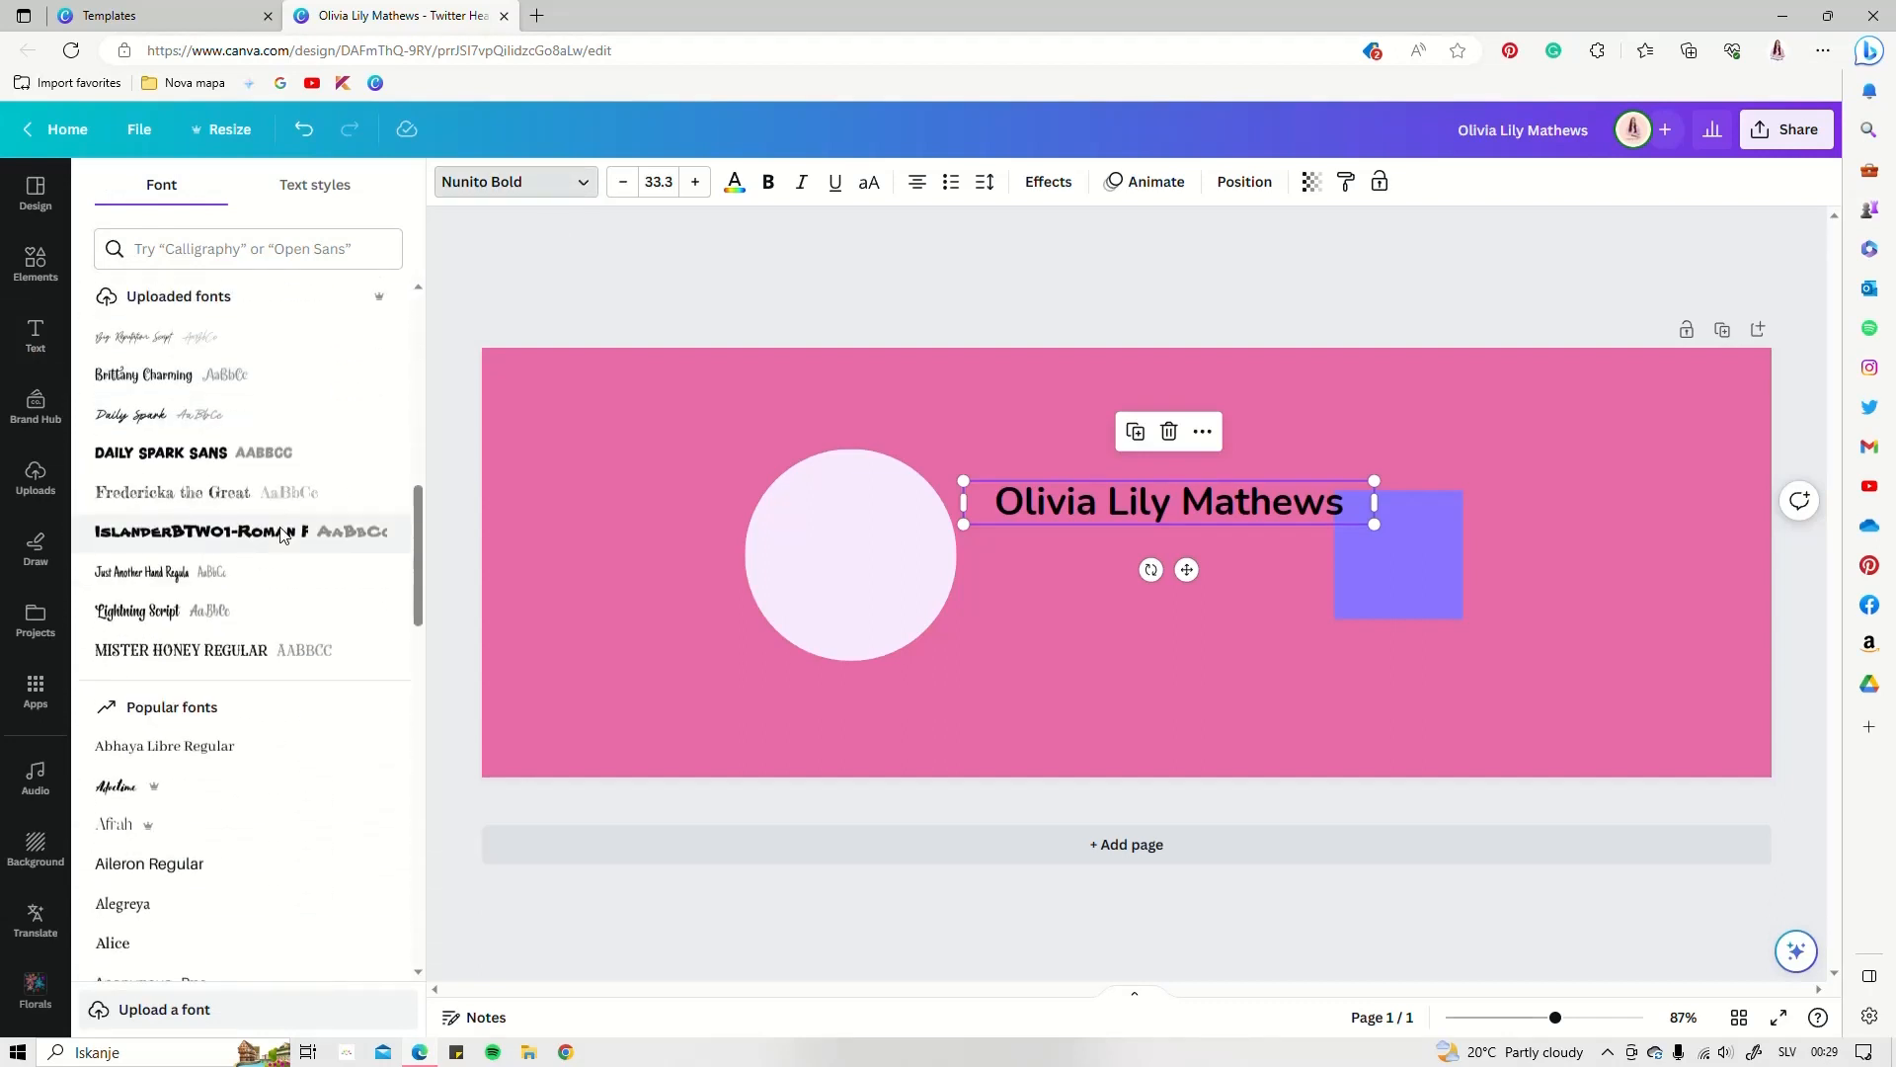
pyautogui.click(110, 339)
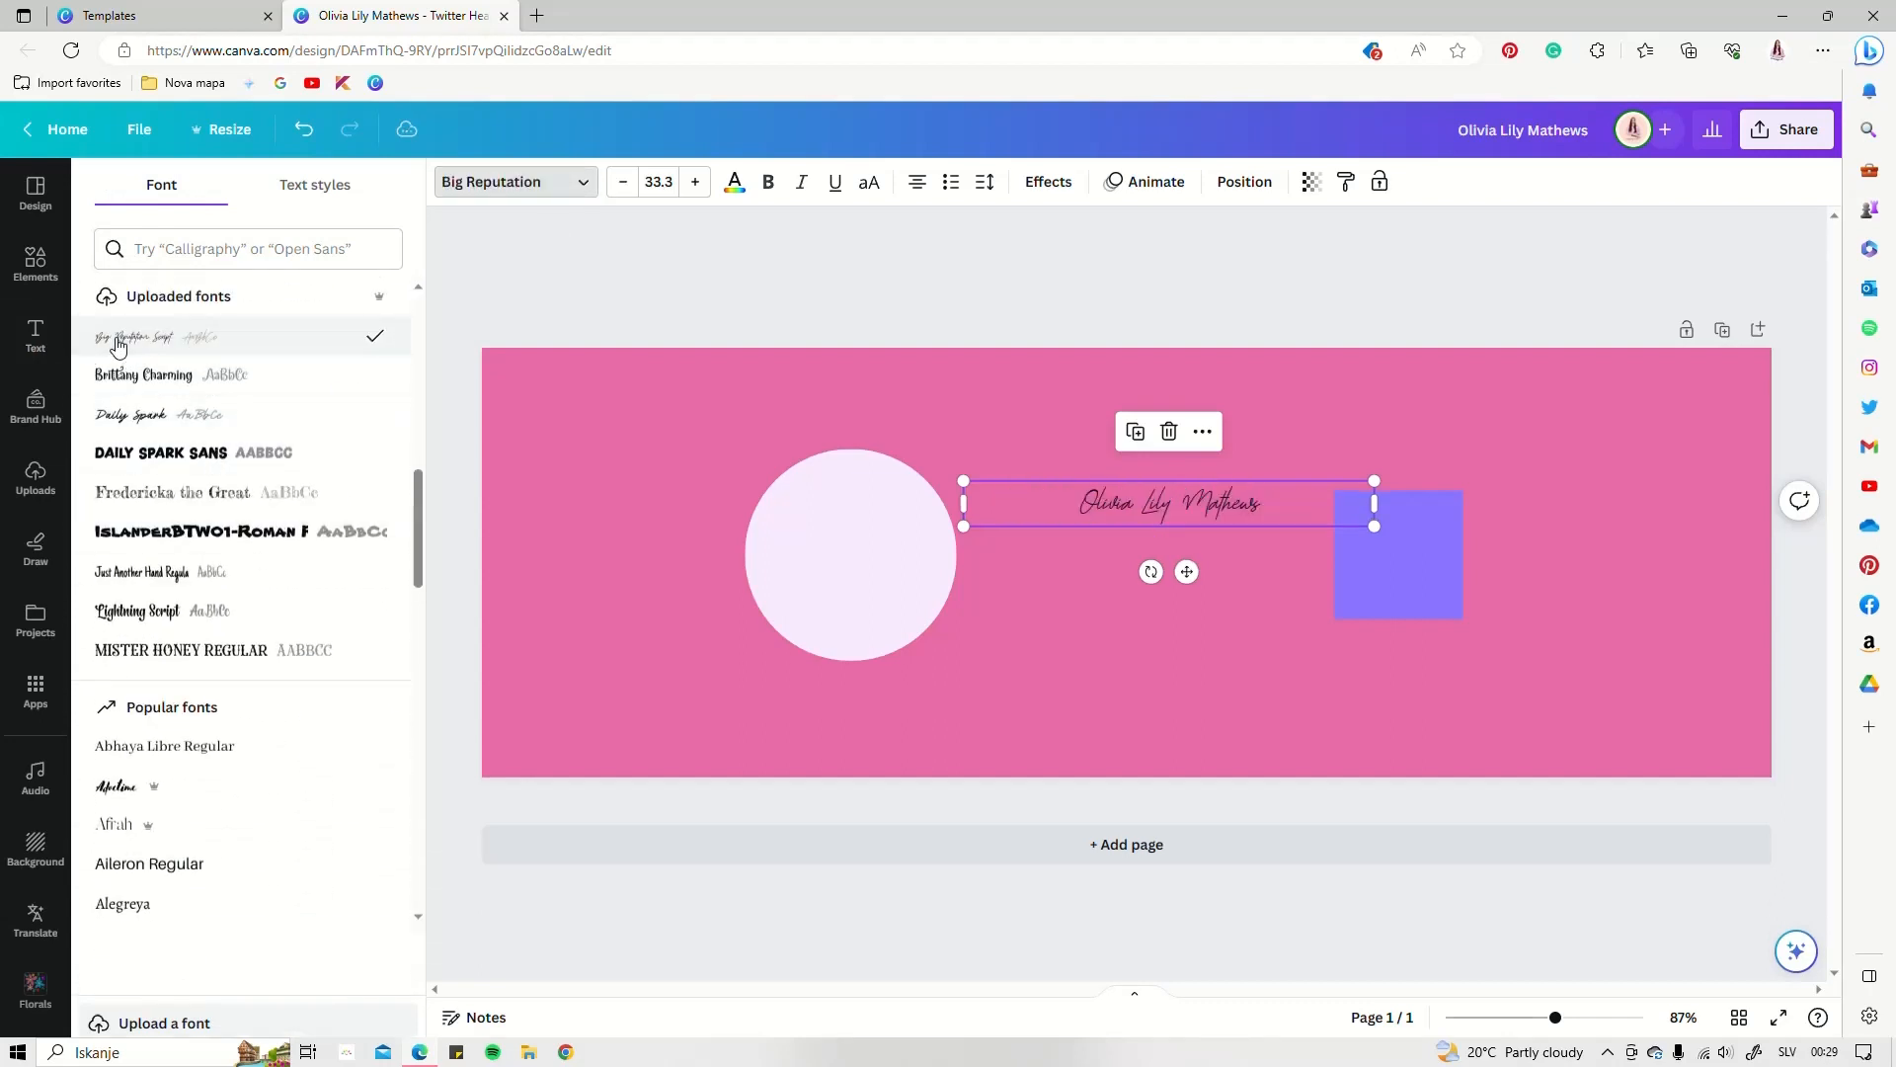
pyautogui.moveTo(1373, 481); pyautogui.dragTo(1350, 446)
pyautogui.moveTo(1254, 482); pyautogui.dragTo(1262, 510)
# Move the purple square right and down, and make the name text light pink
pyautogui.click(1430, 545)
pyautogui.moveTo(1430, 553); pyautogui.dragTo(1614, 594)
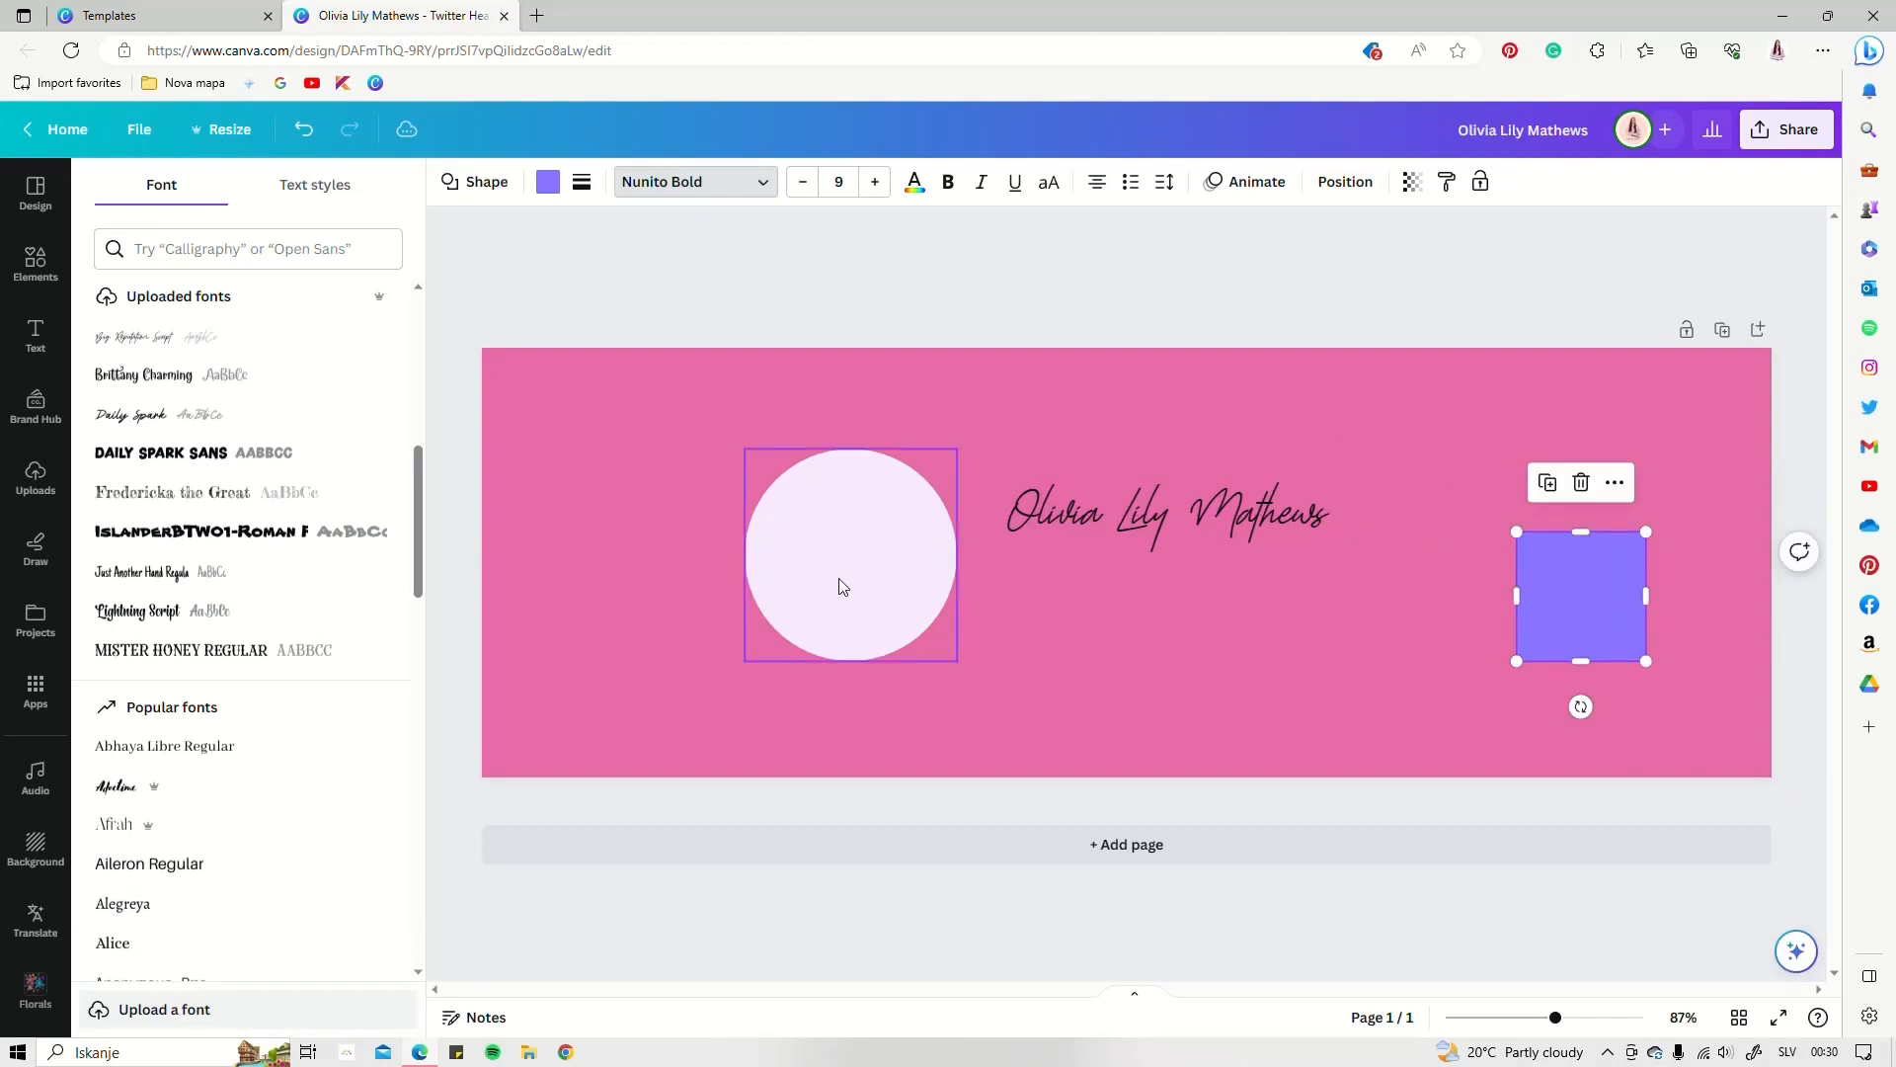
pyautogui.click(1064, 509)
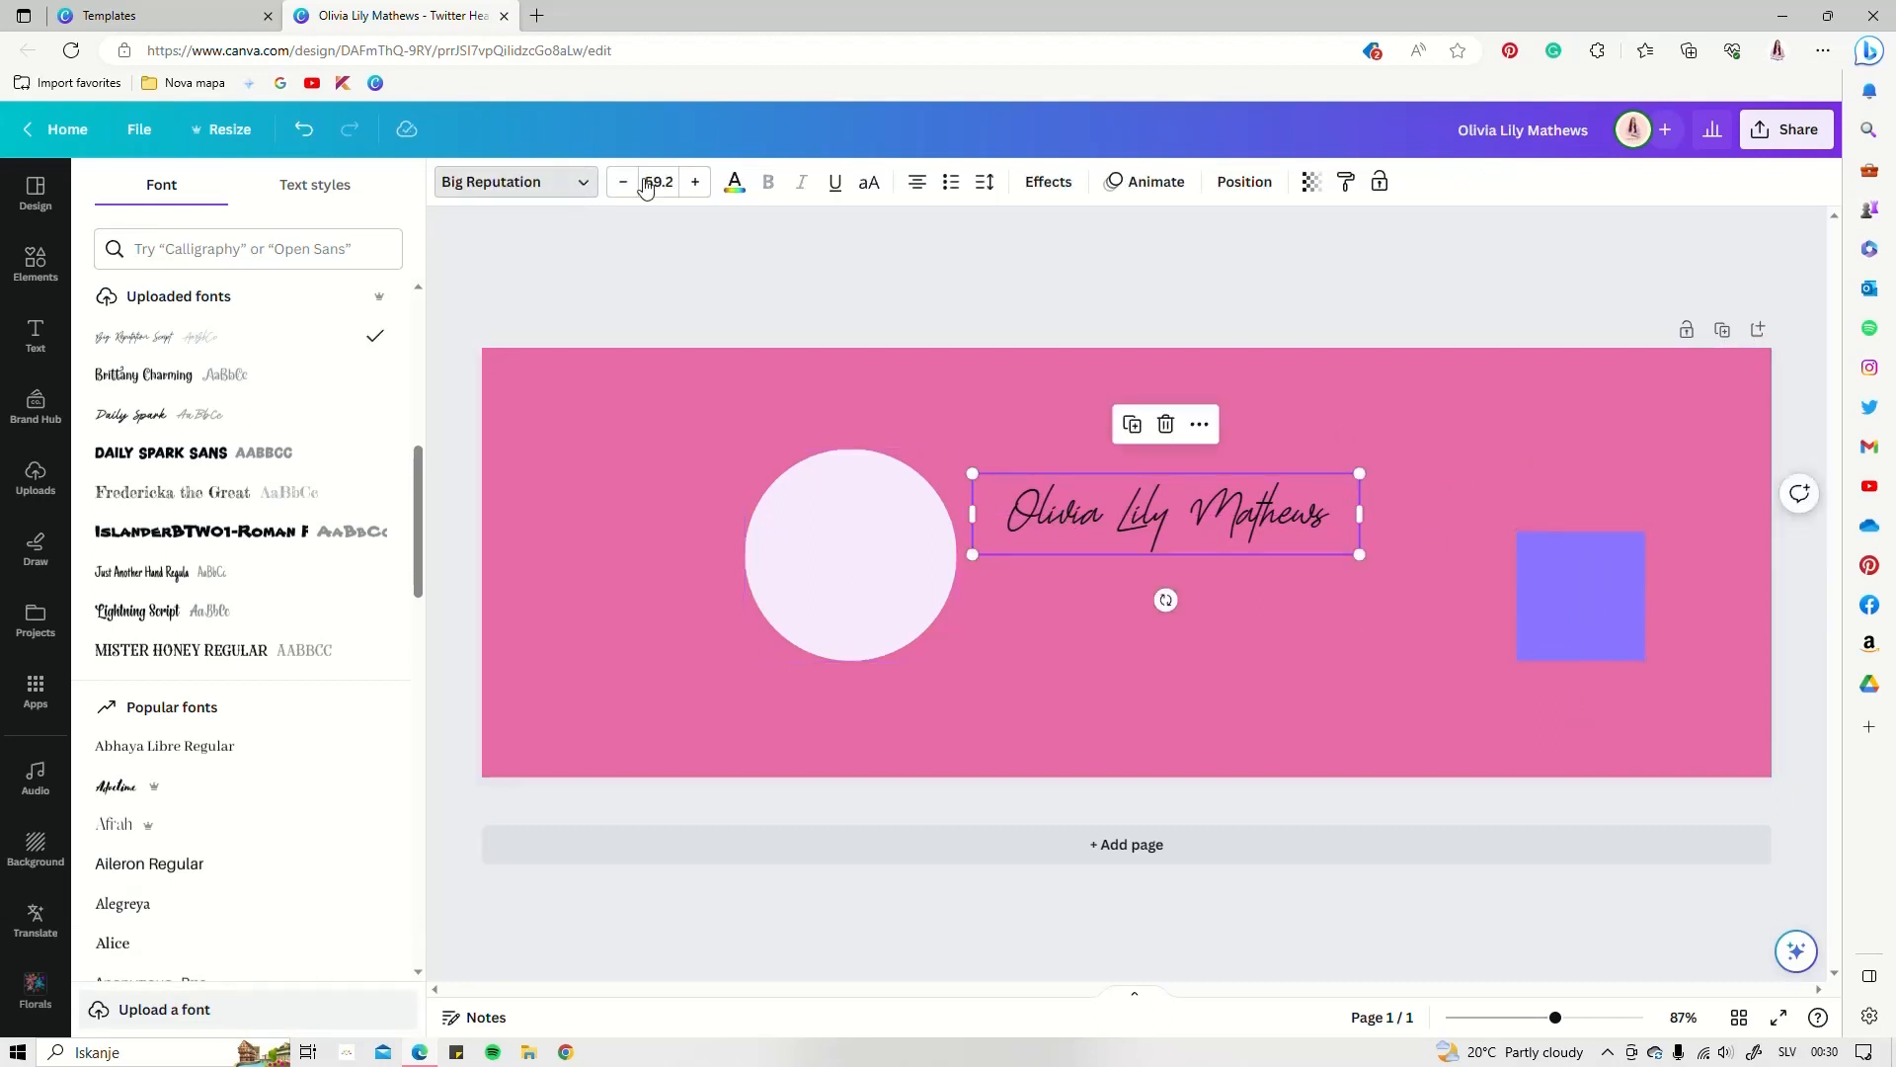
pyautogui.click(735, 183)
pyautogui.click(323, 310)
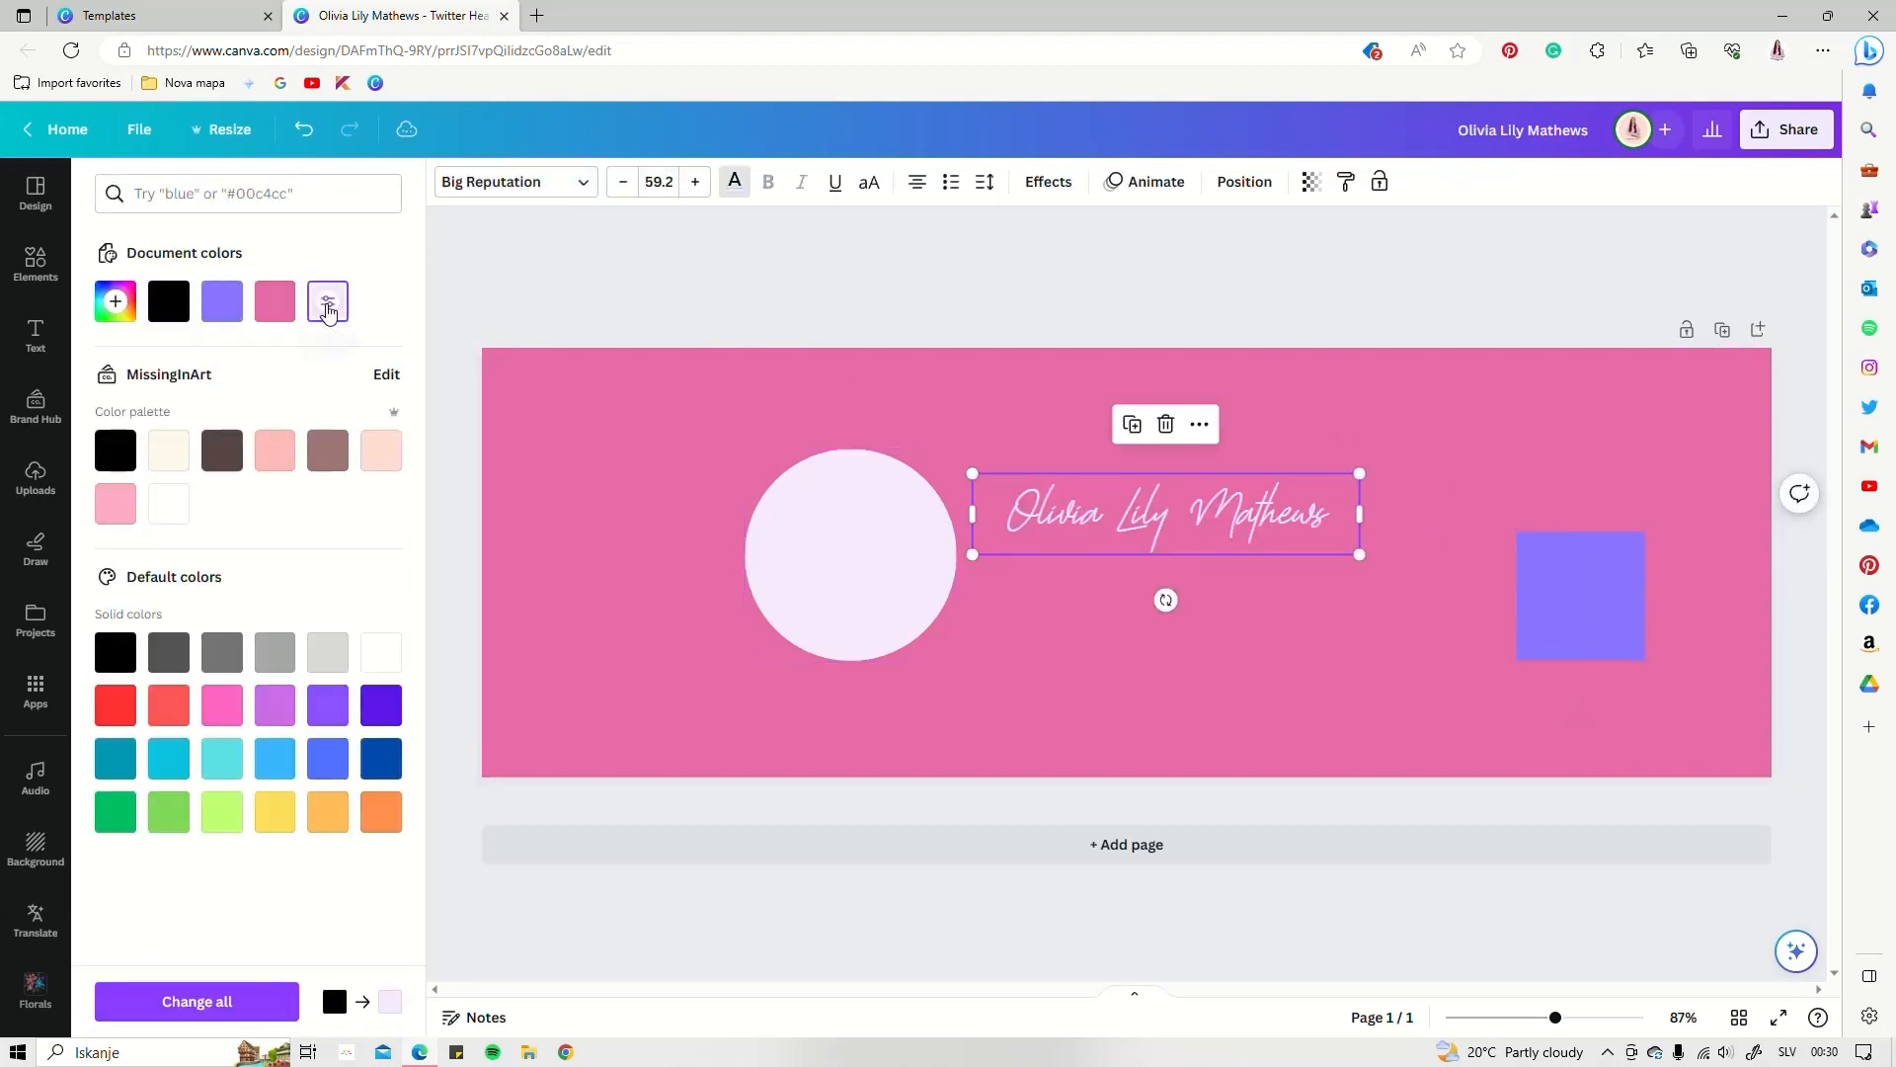
pyautogui.moveTo(1192, 525); pyautogui.dragTo(1202, 526)
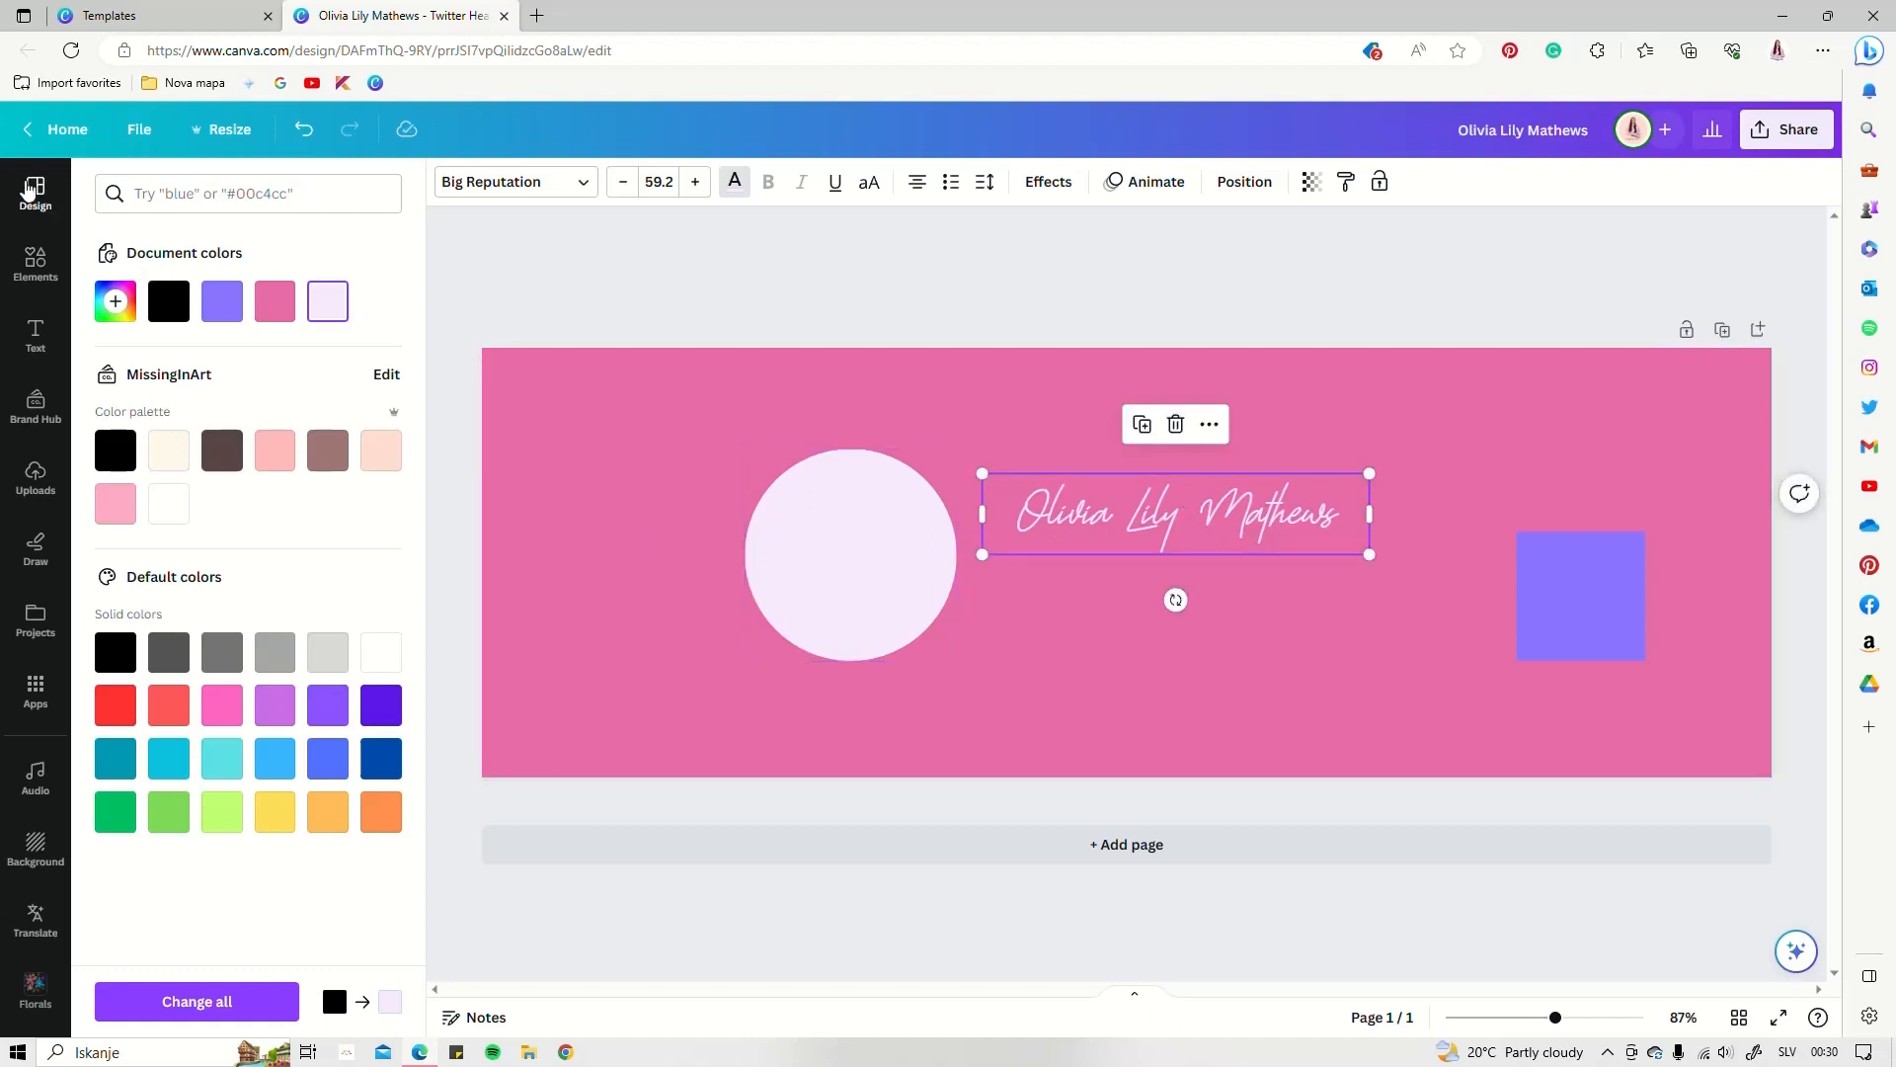
pyautogui.click(36, 263)
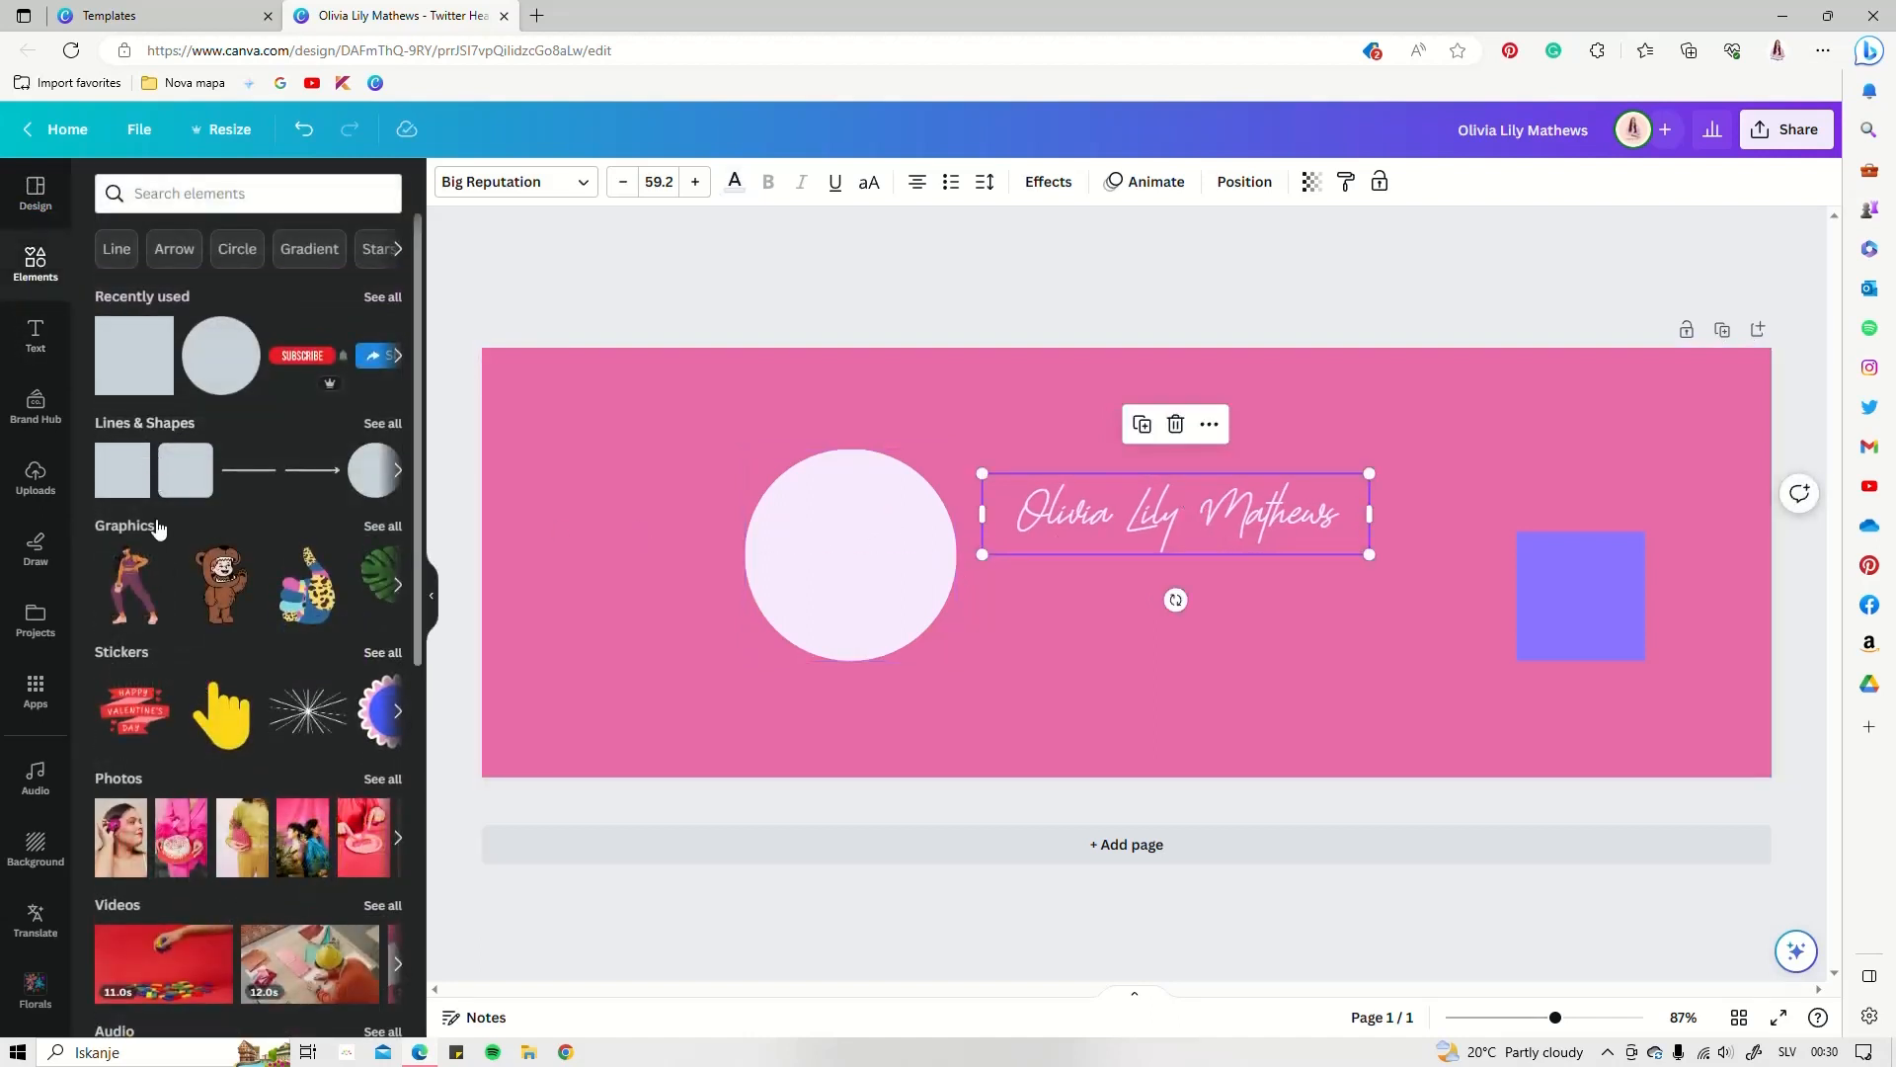
# Add a circular photo frame, sized and centred inside the pale lavender circle
pyautogui.scroll(-10, 160, 530)
pyautogui.scroll(-4, 166, 533)
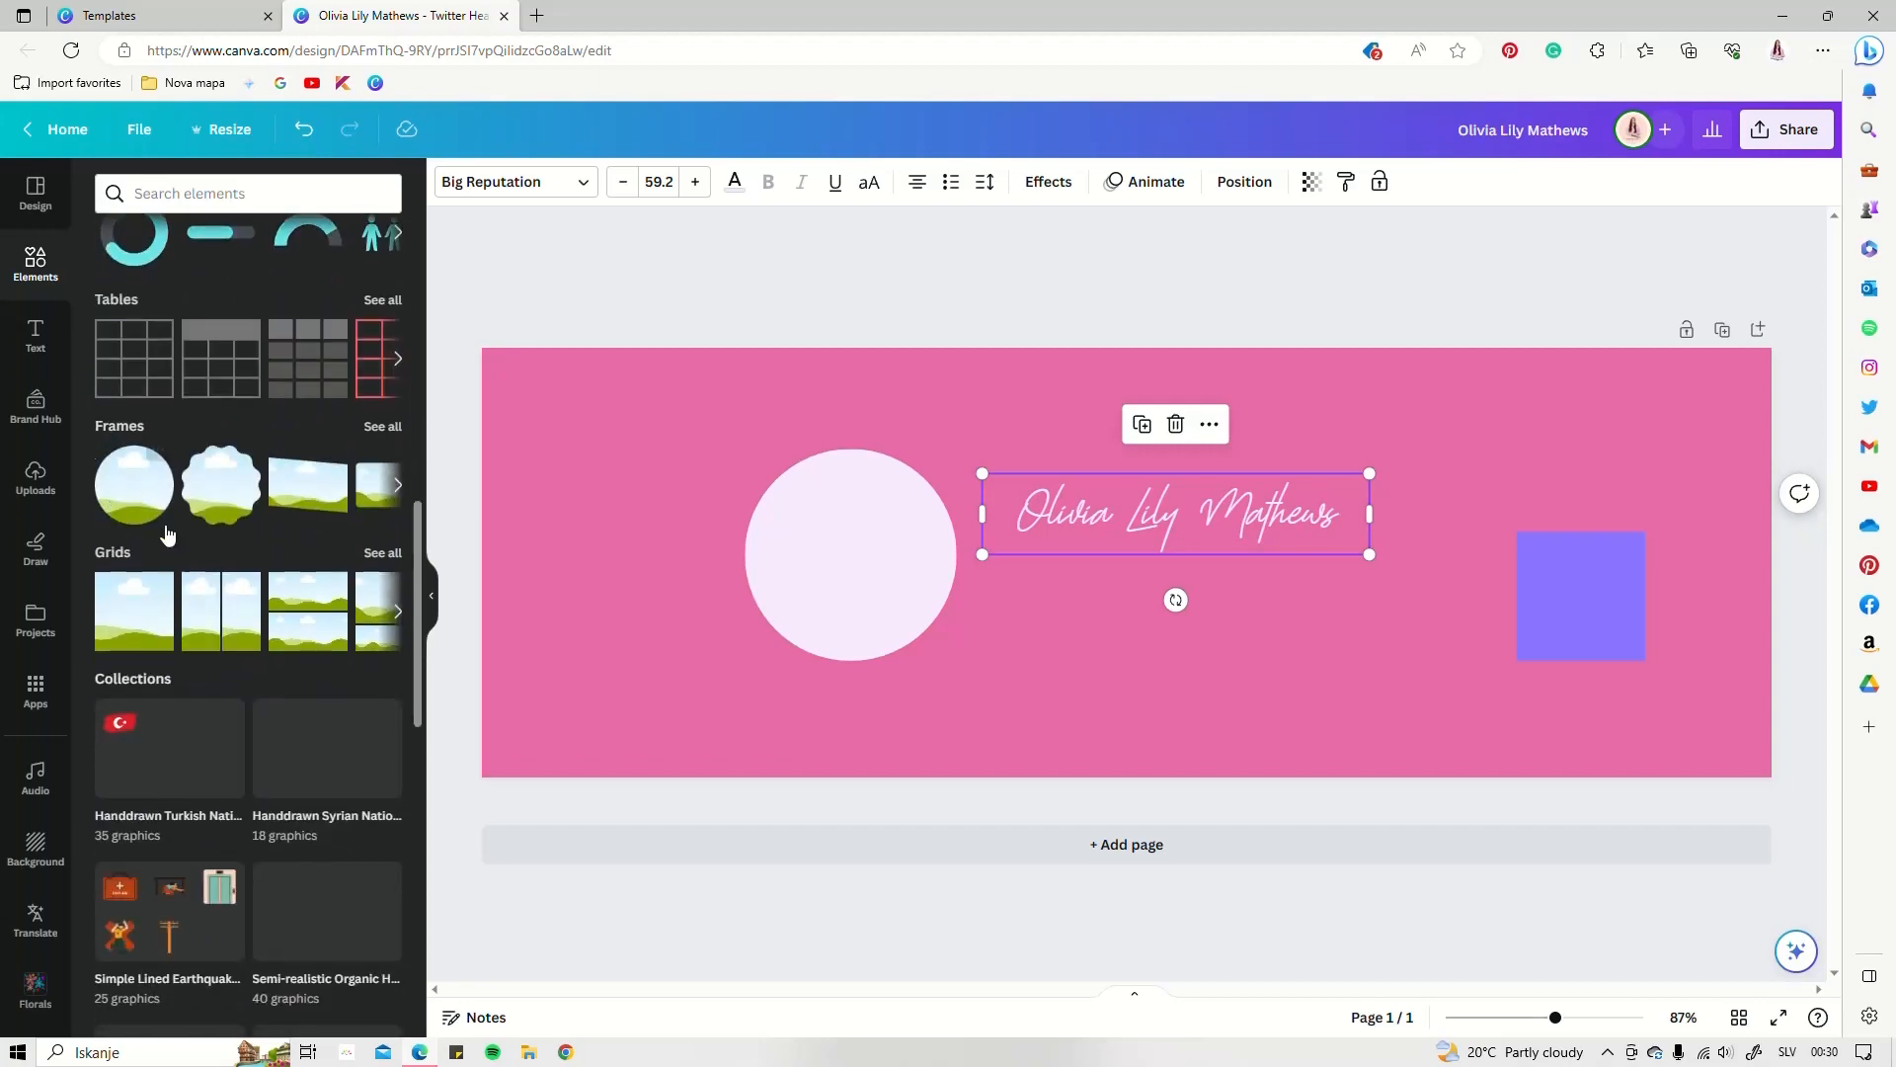
pyautogui.click(126, 497)
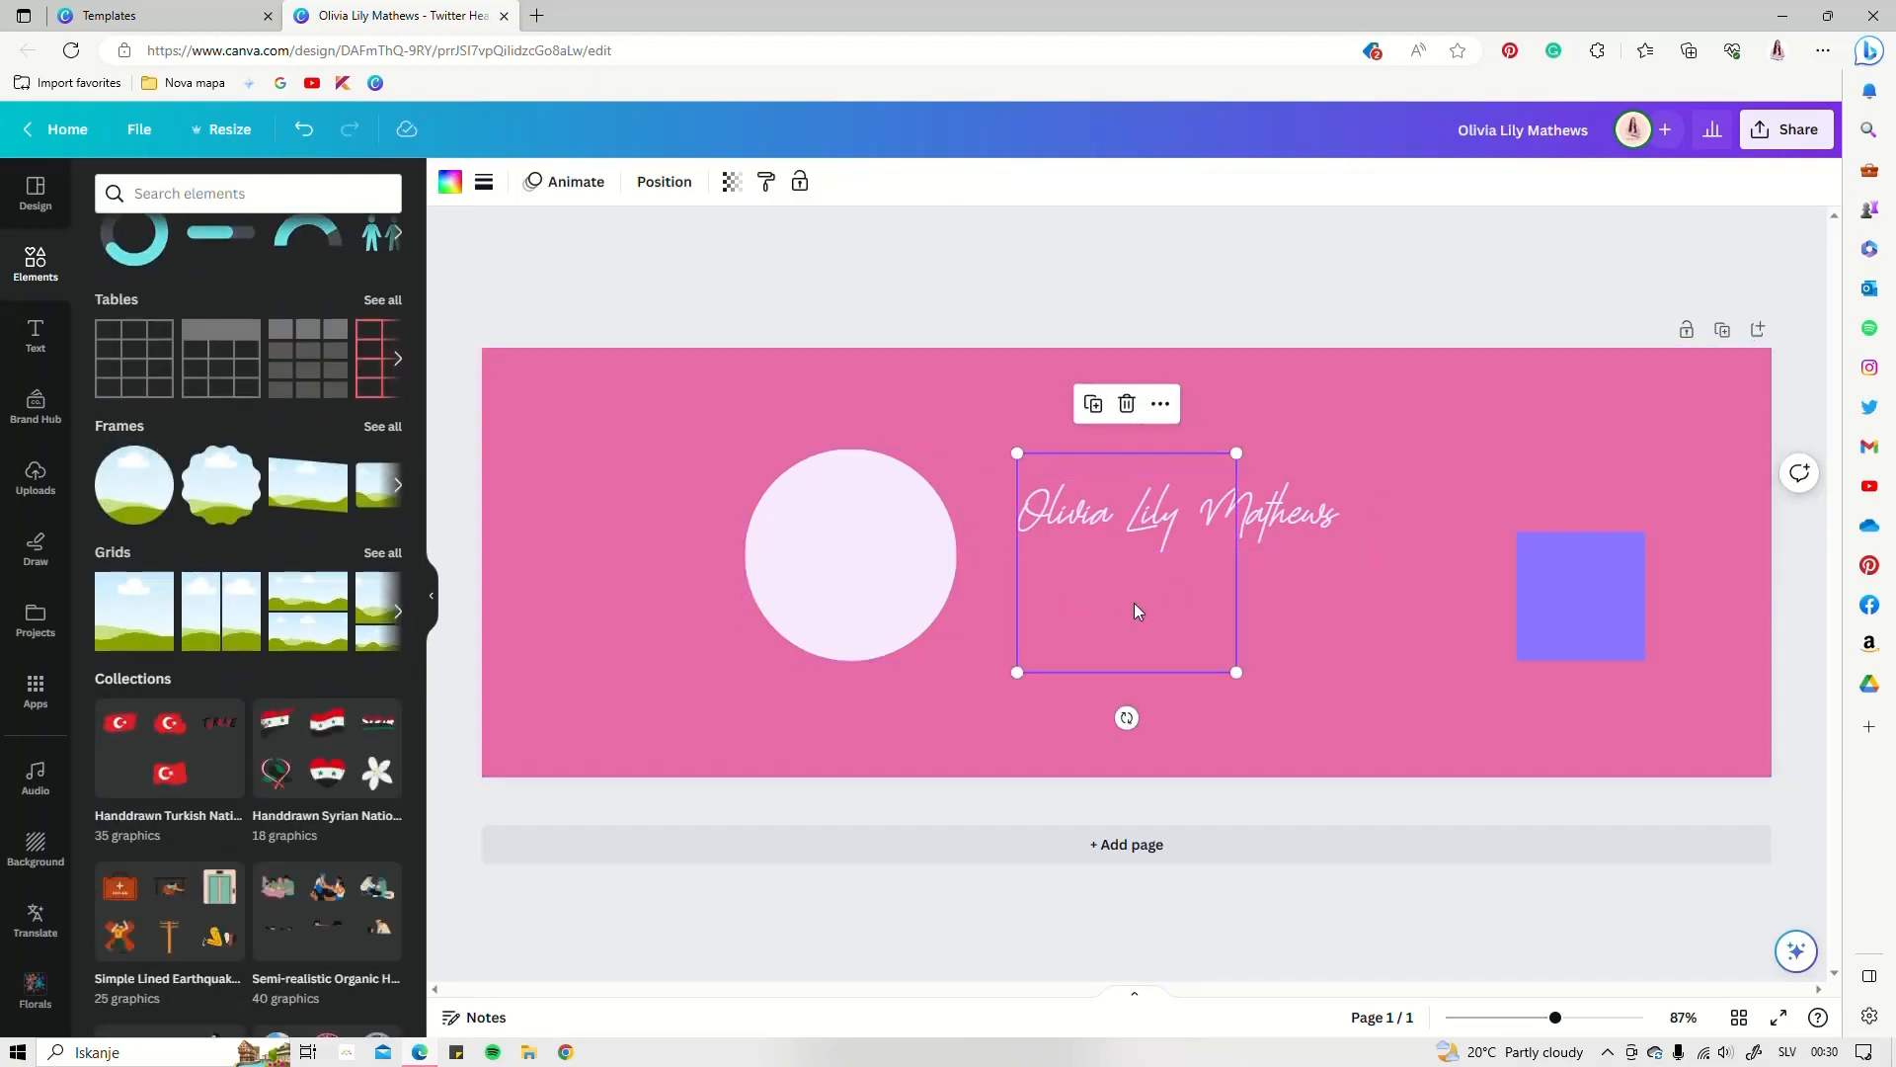
pyautogui.moveTo(1140, 603); pyautogui.dragTo(913, 605)
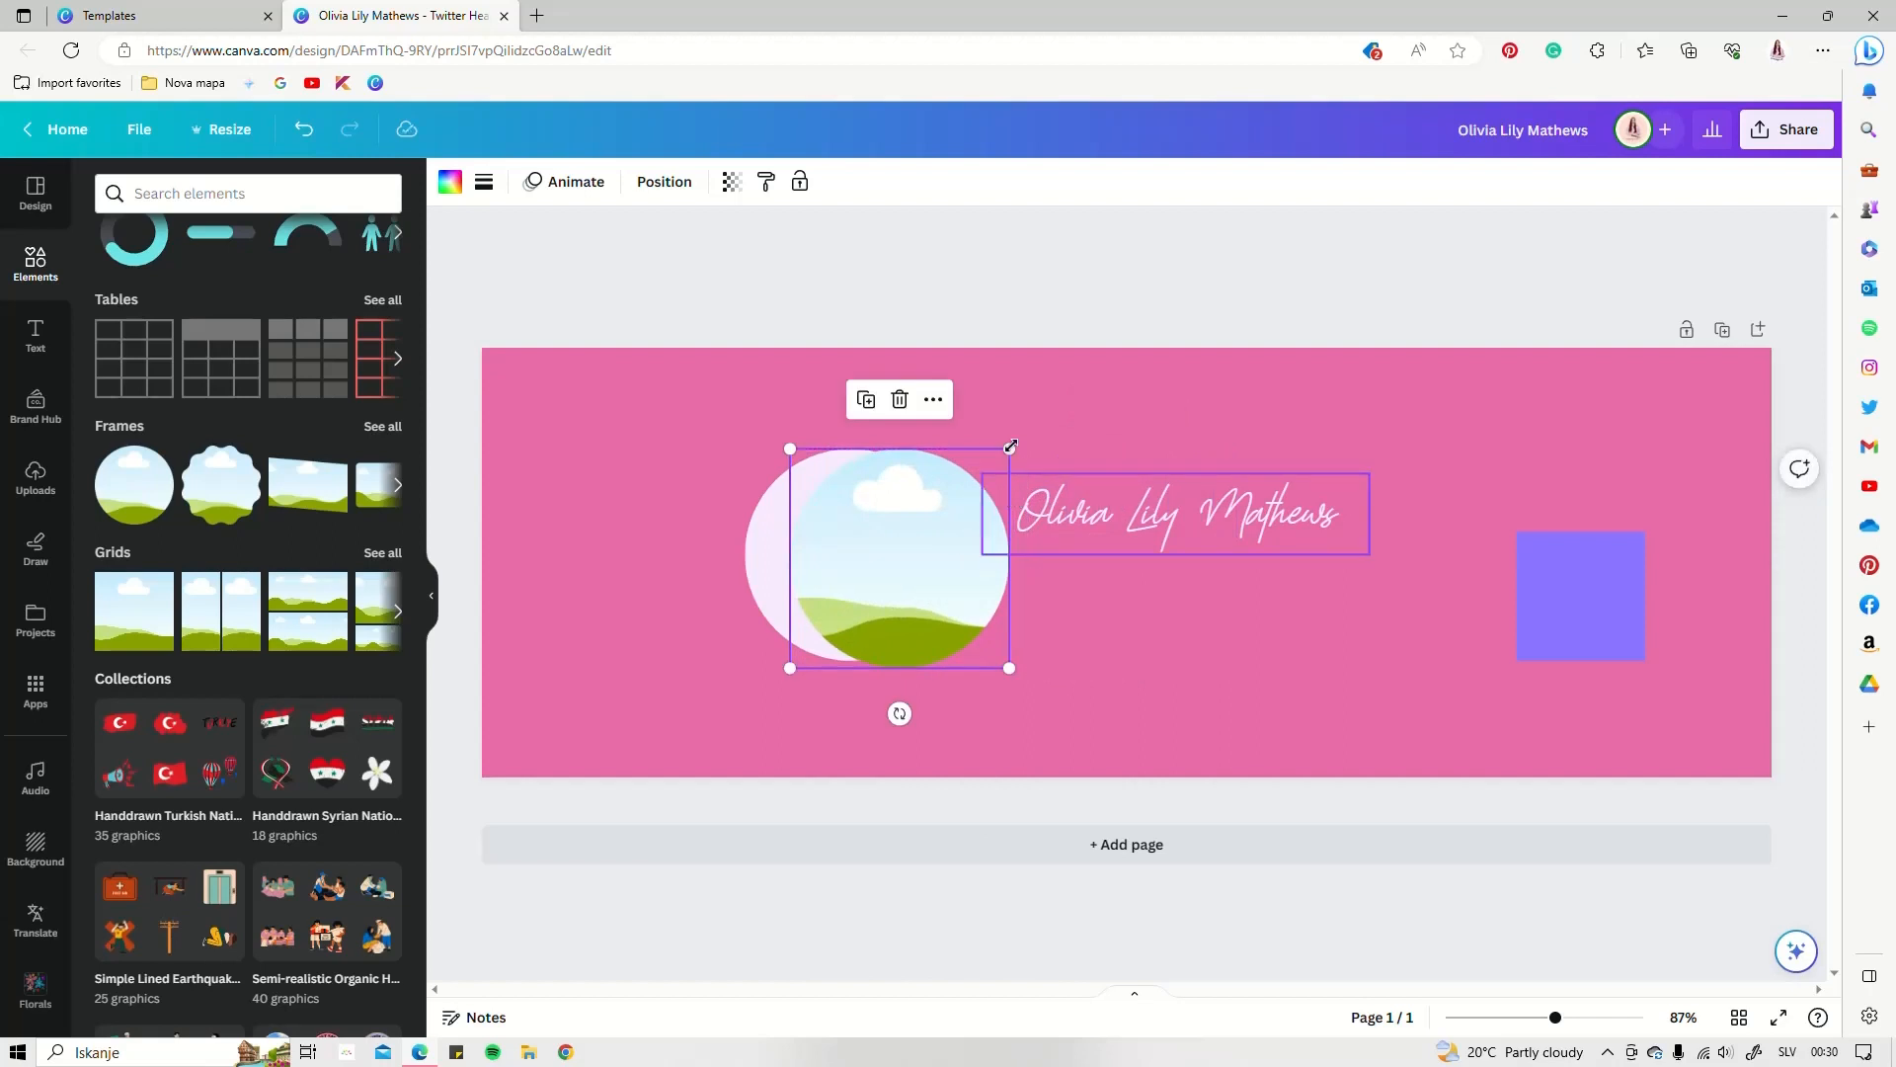
pyautogui.moveTo(1010, 447); pyautogui.dragTo(985, 473)
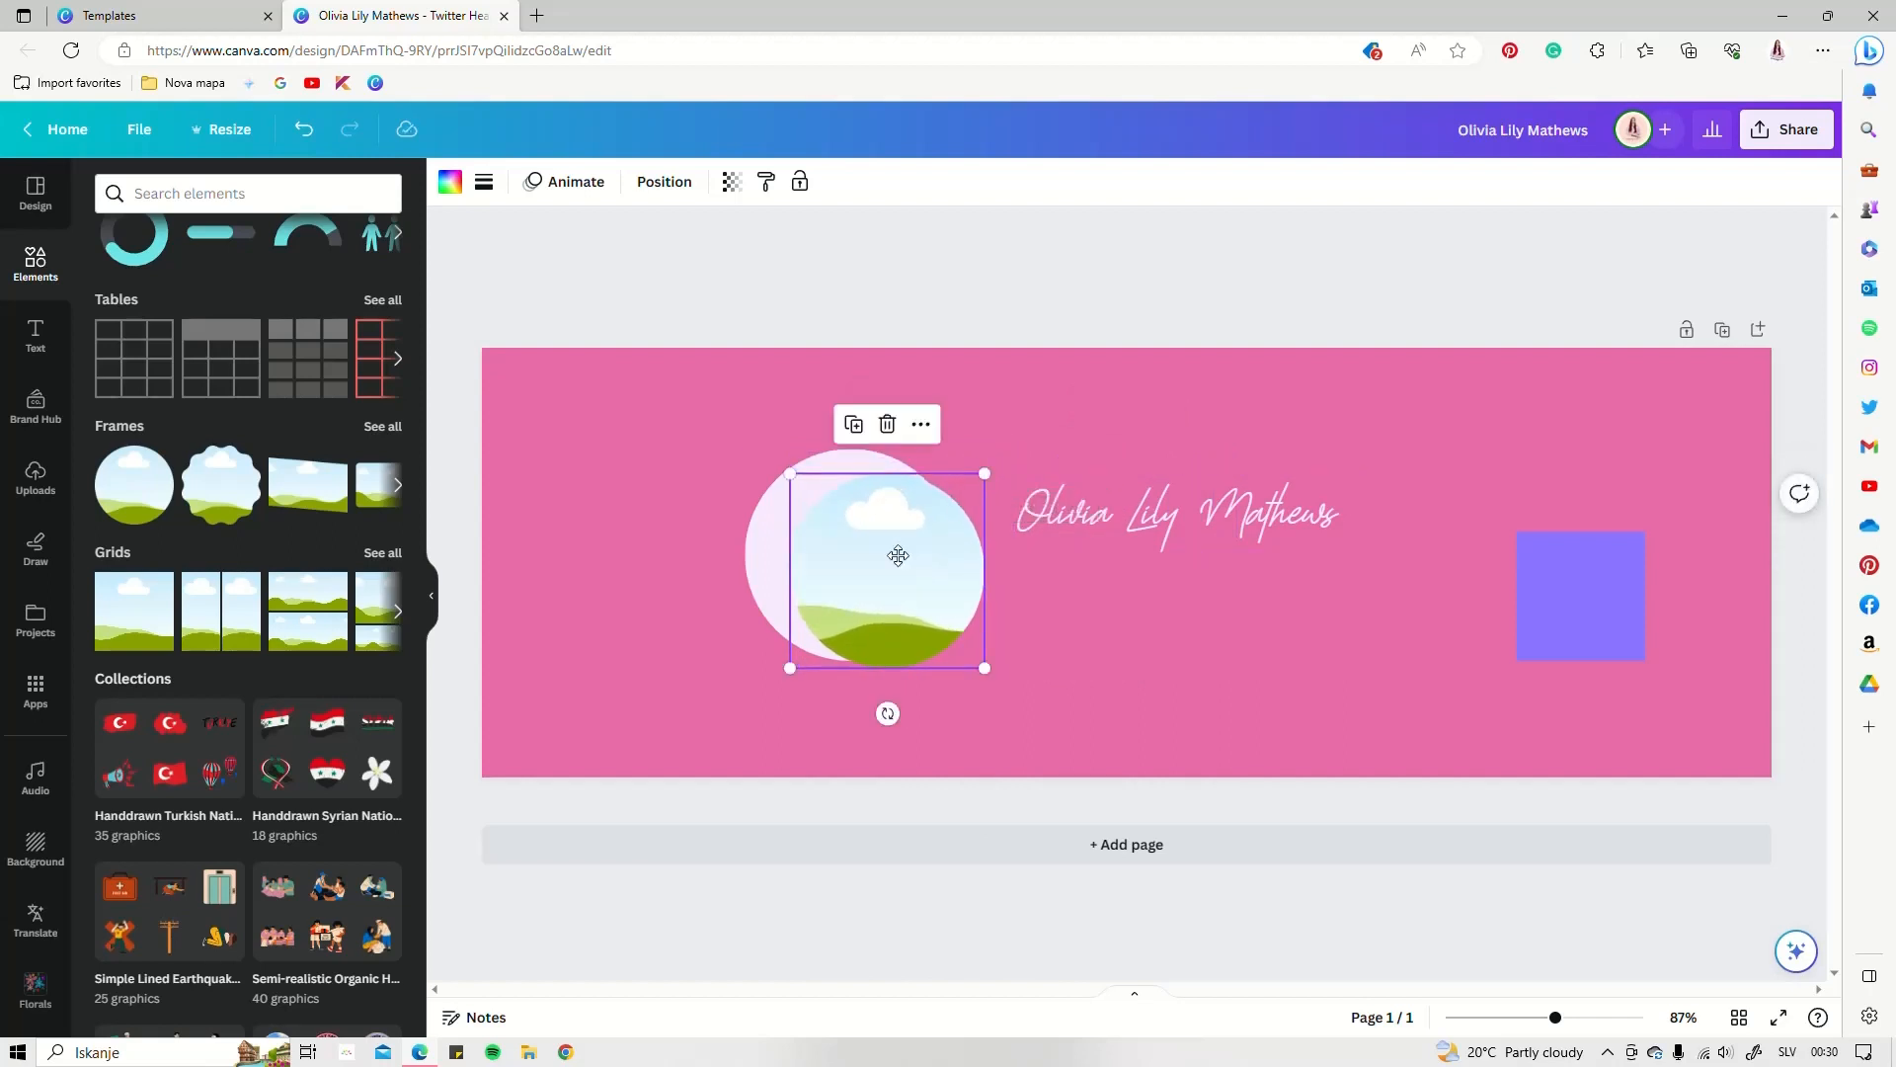
pyautogui.moveTo(897, 555); pyautogui.dragTo(879, 544)
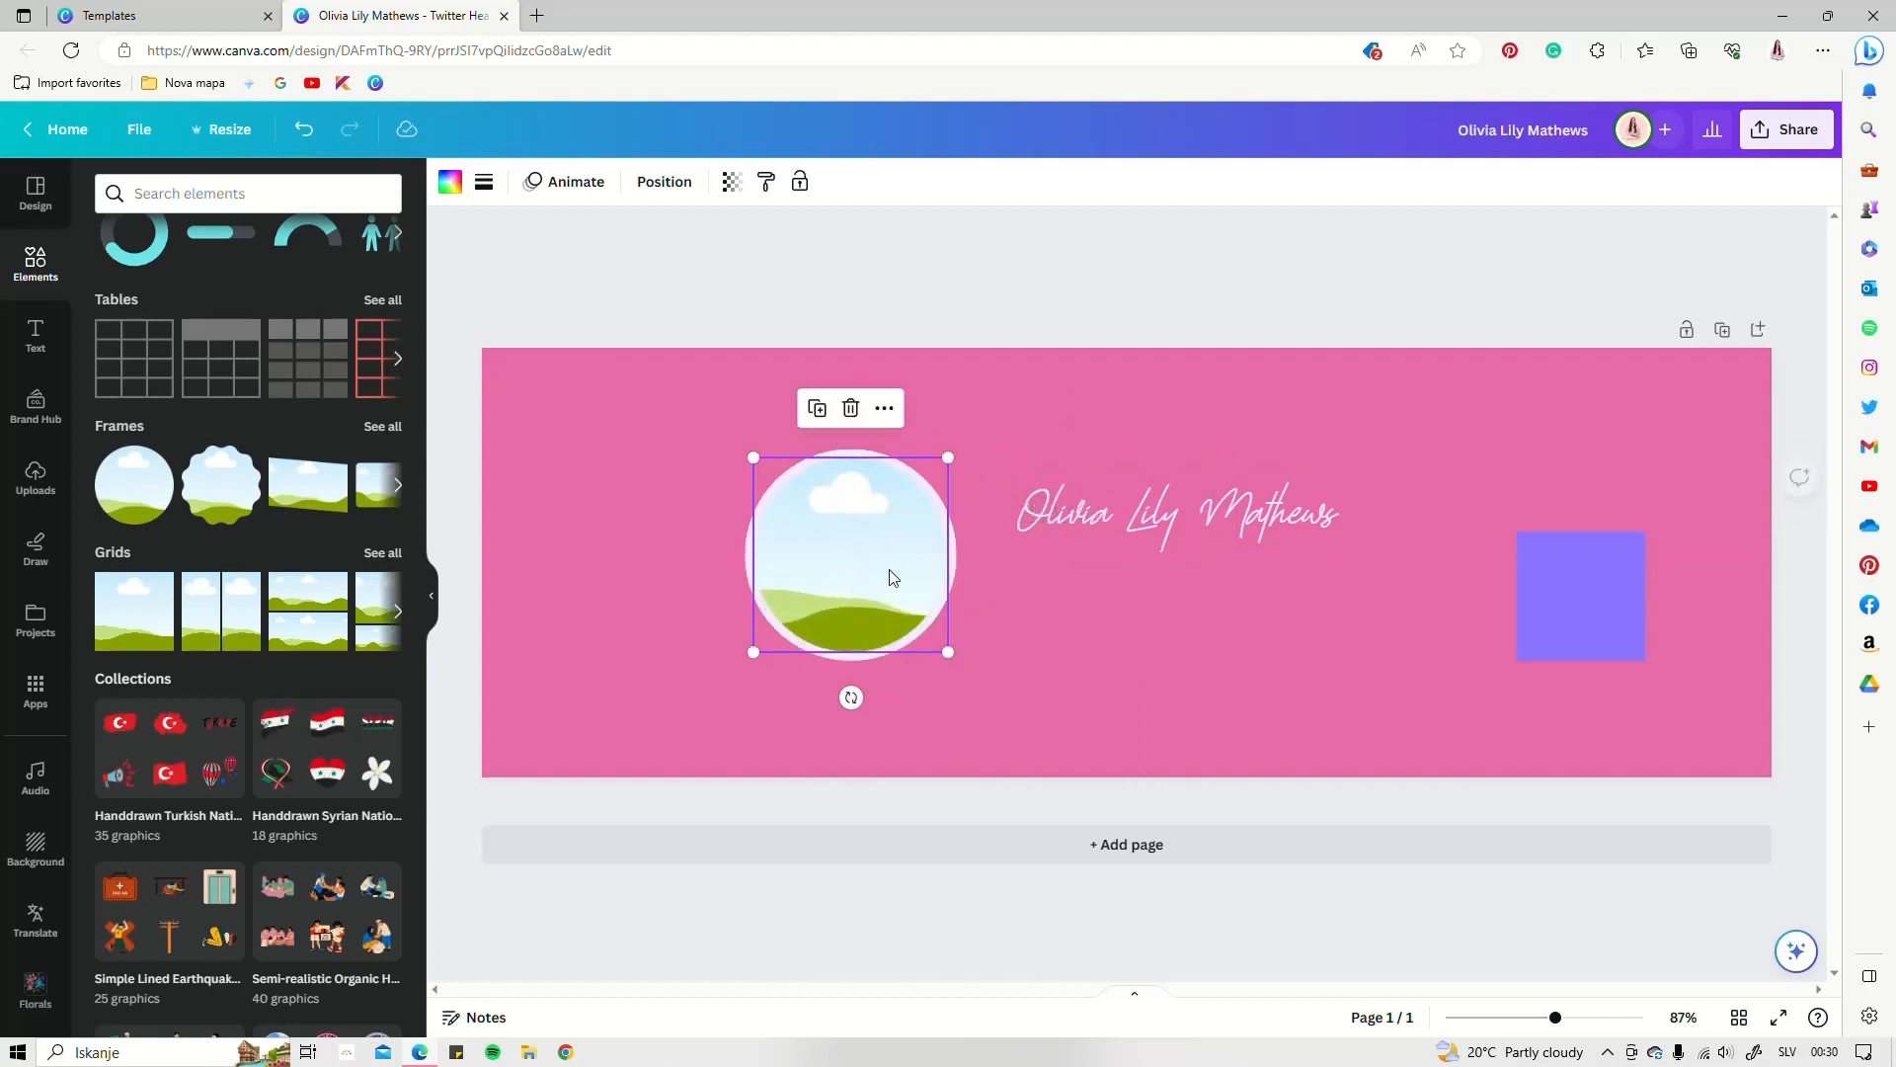
pyautogui.click(1030, 637)
pyautogui.click(1580, 611)
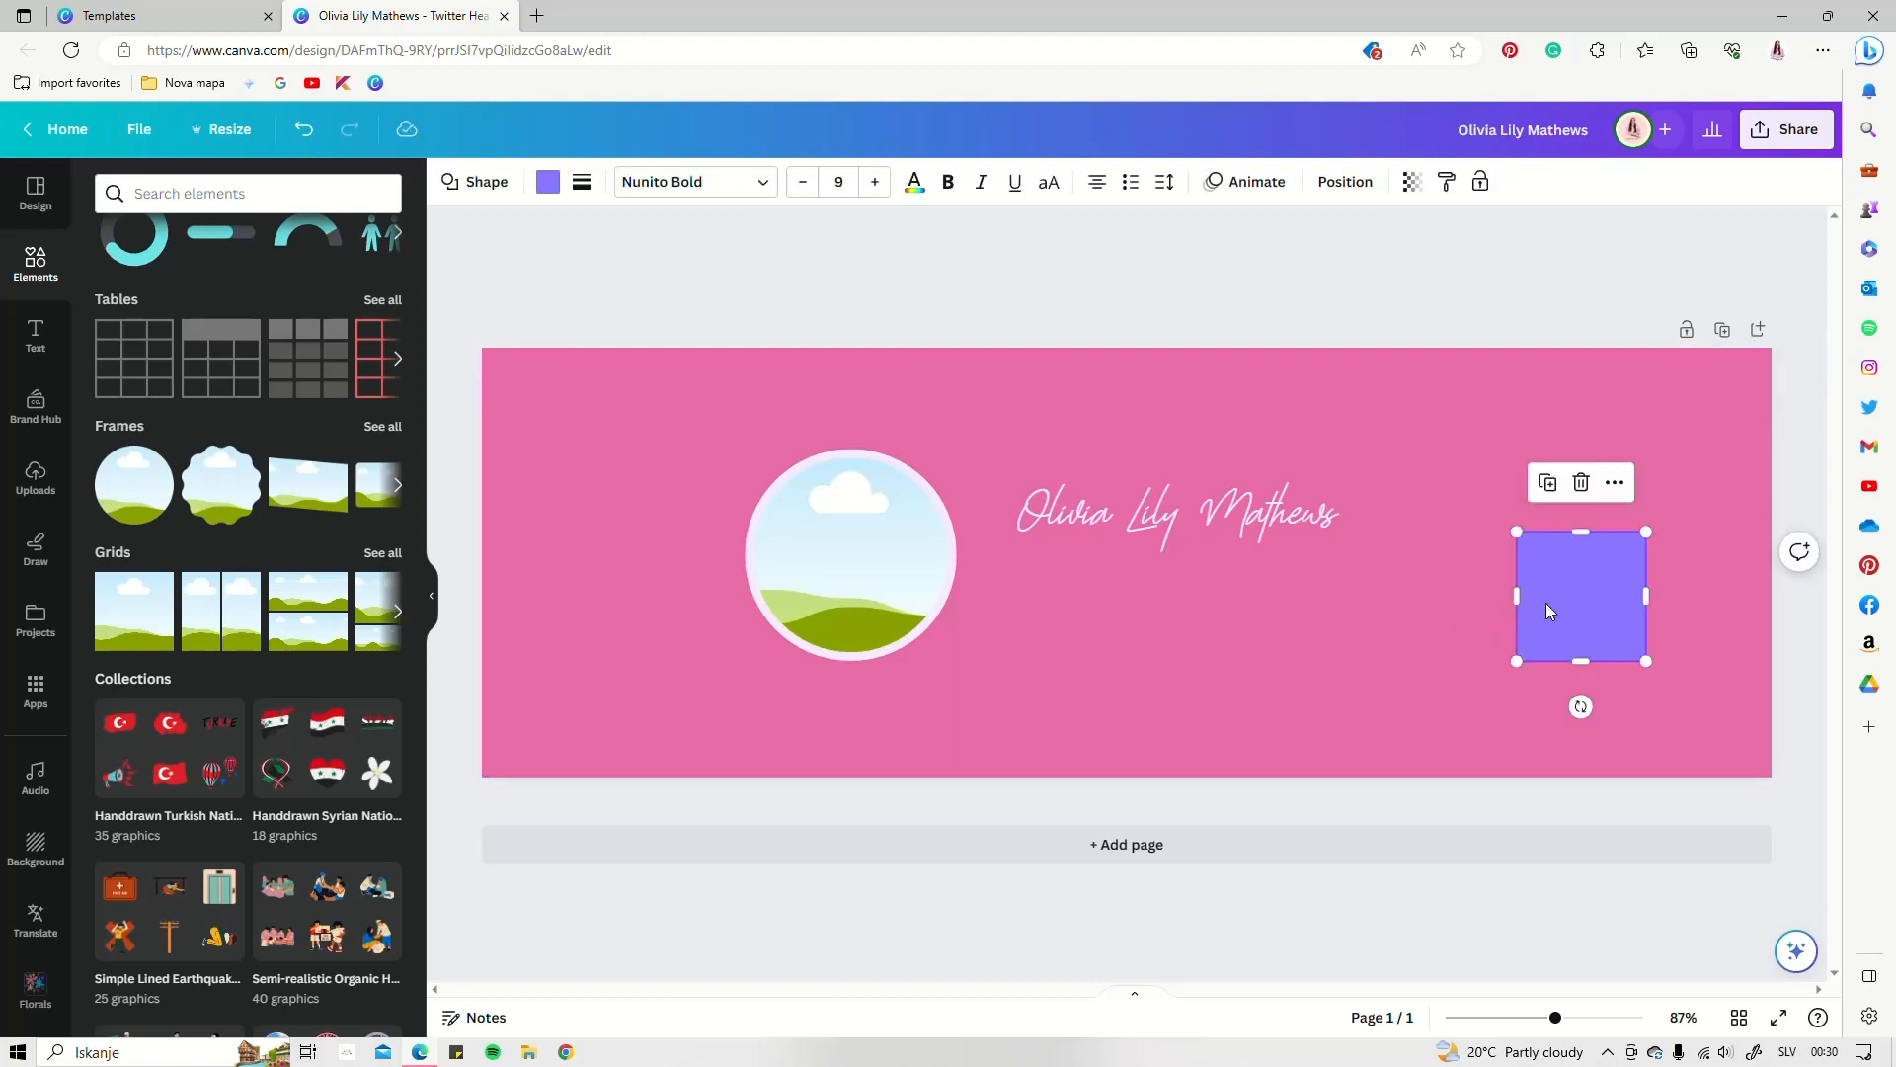
# Stretch and flatten the purple square into a thin bar under the script name
pyautogui.moveTo(1519, 595); pyautogui.dragTo(1136, 595)
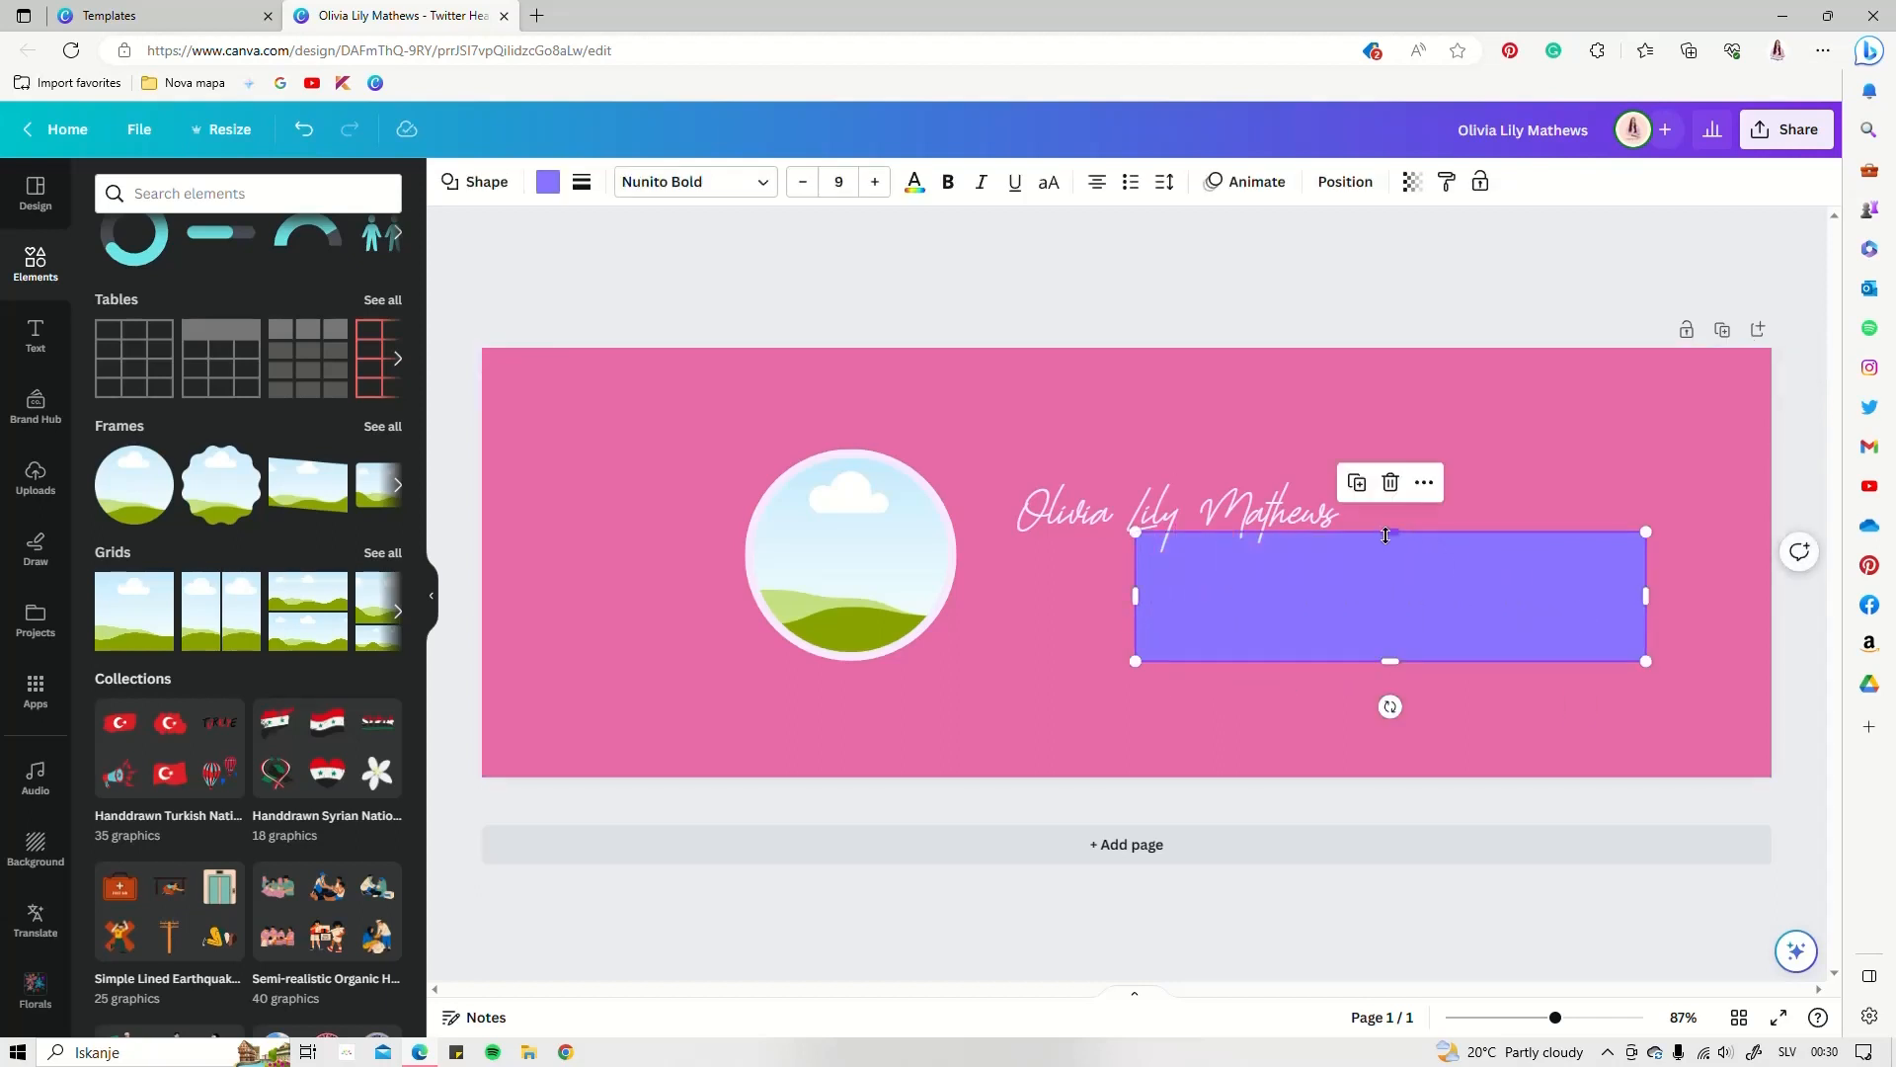
pyautogui.moveTo(1385, 535); pyautogui.dragTo(1394, 650)
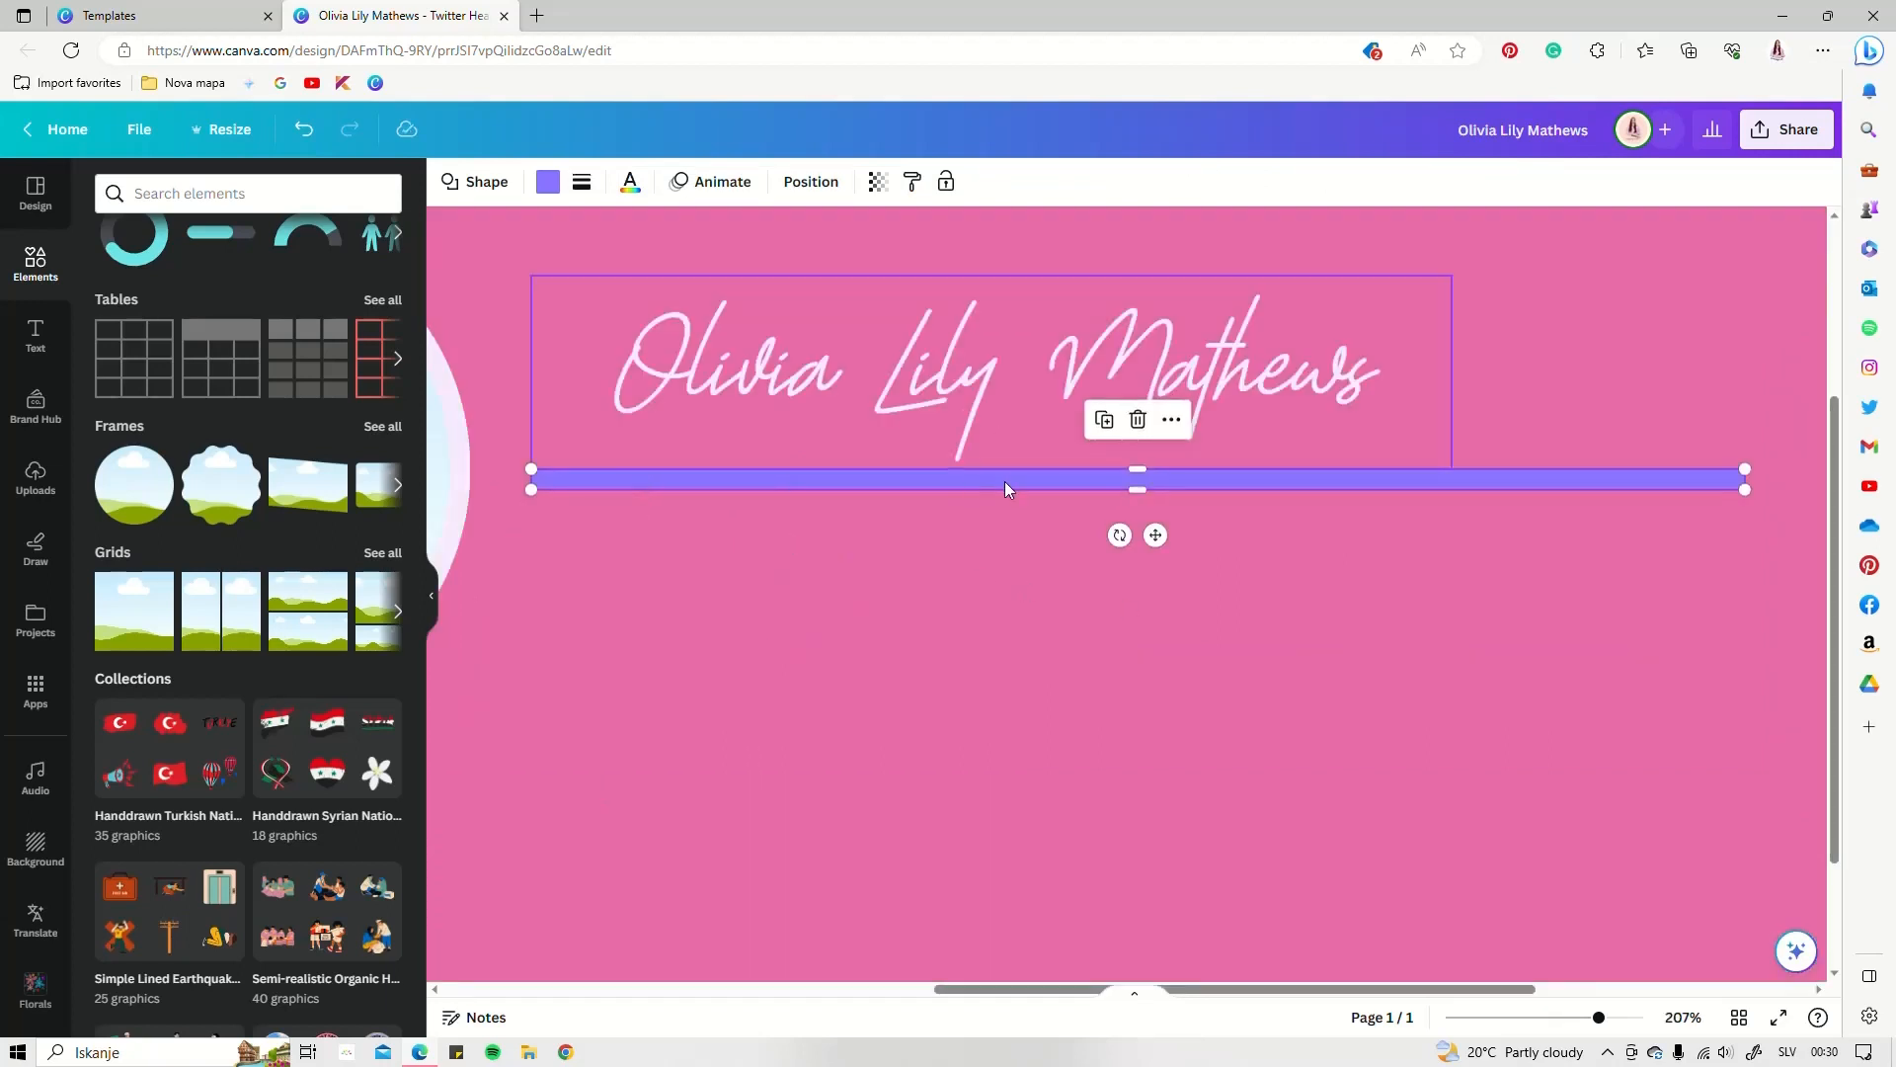
pyautogui.moveTo(1136, 465); pyautogui.dragTo(1134, 472)
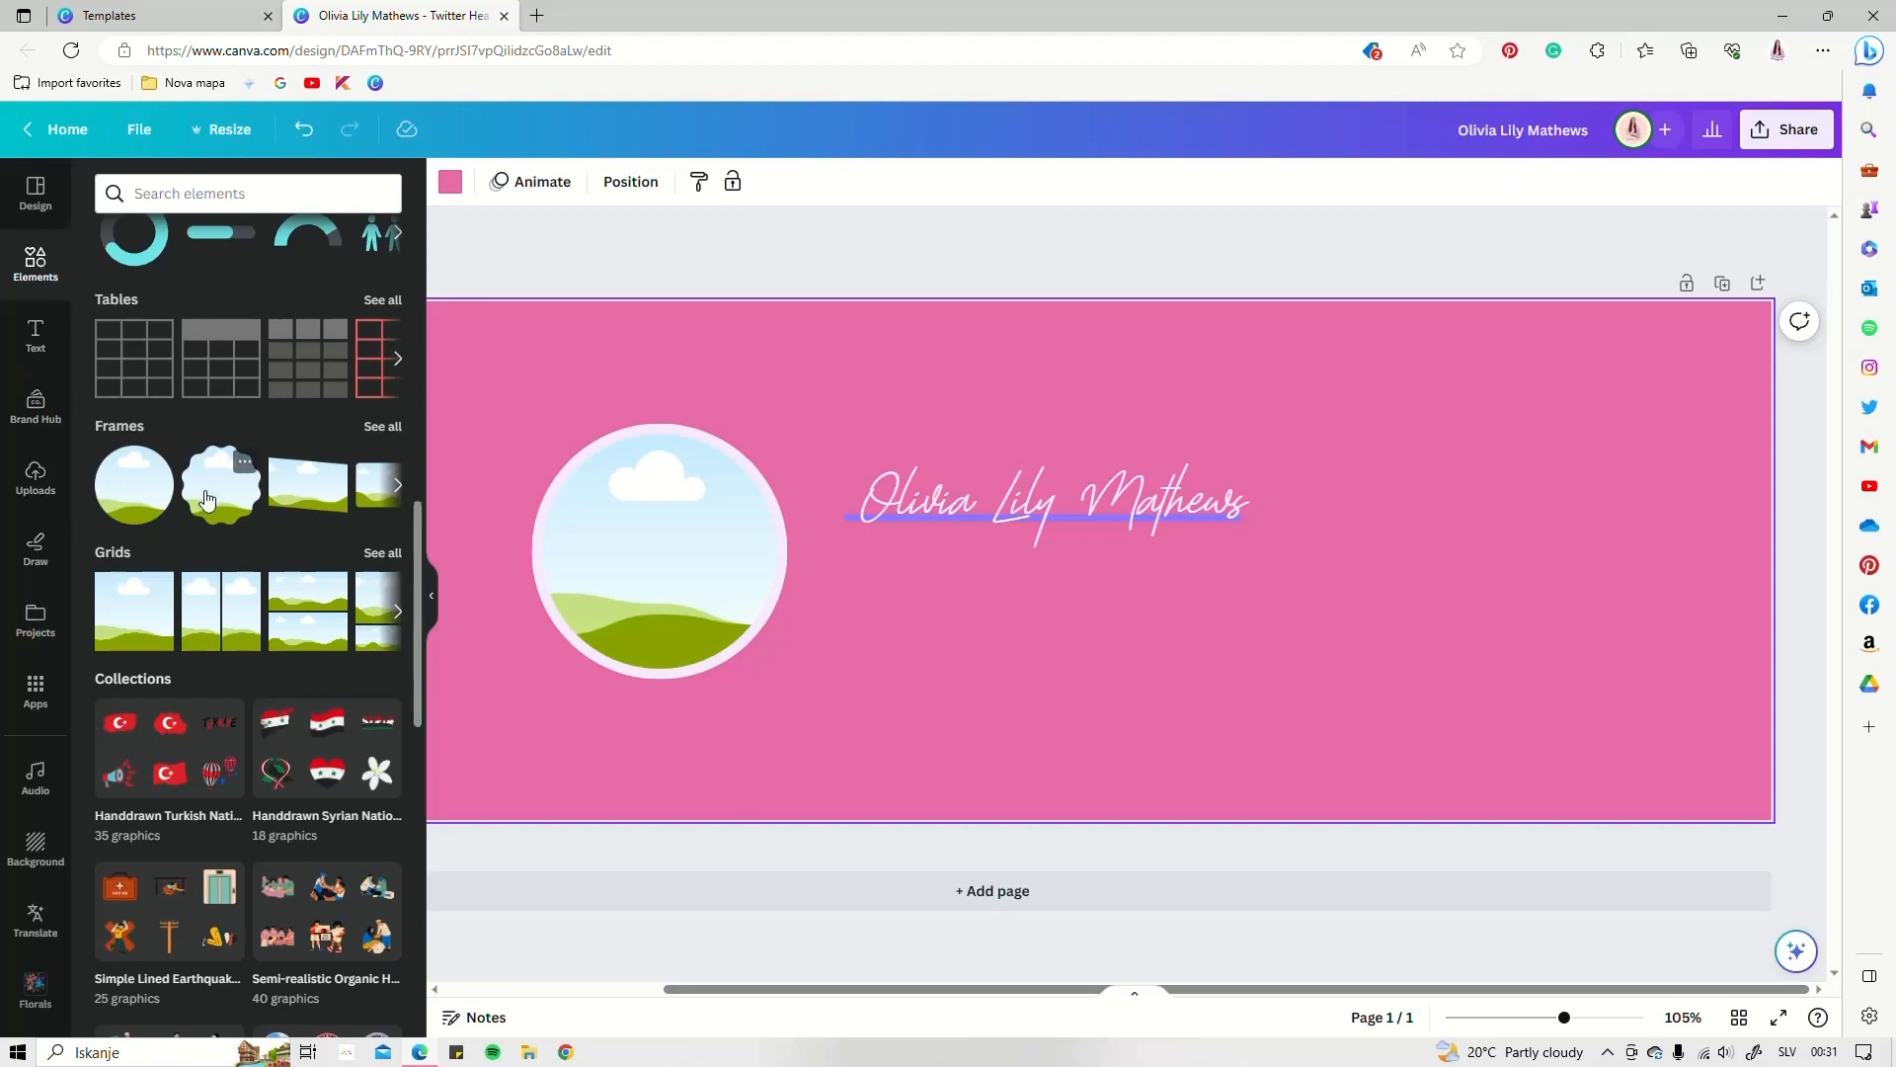
# Drop the ice-cream stock photo into the circular frame
pyautogui.scroll(8, 206, 499)
pyautogui.click(133, 474)
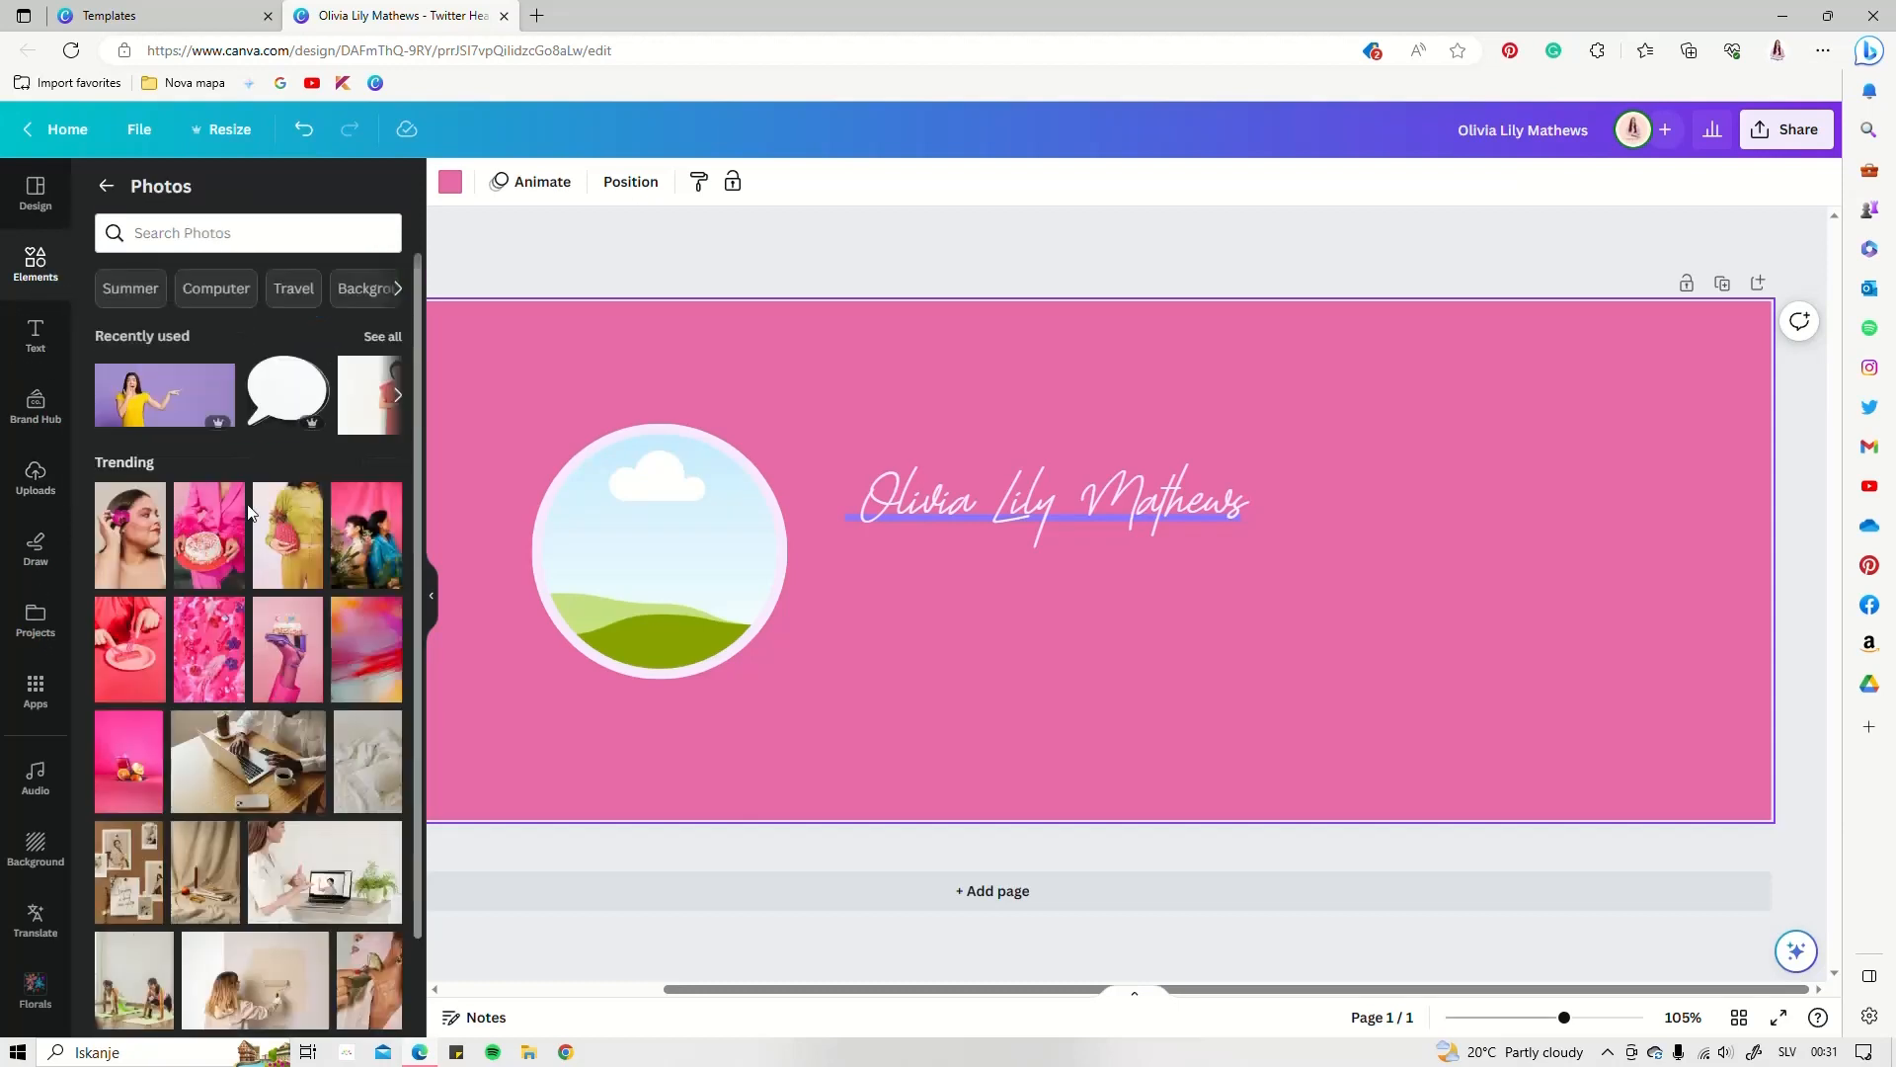
pyautogui.scroll(-10, 251, 620)
pyautogui.click(248, 406)
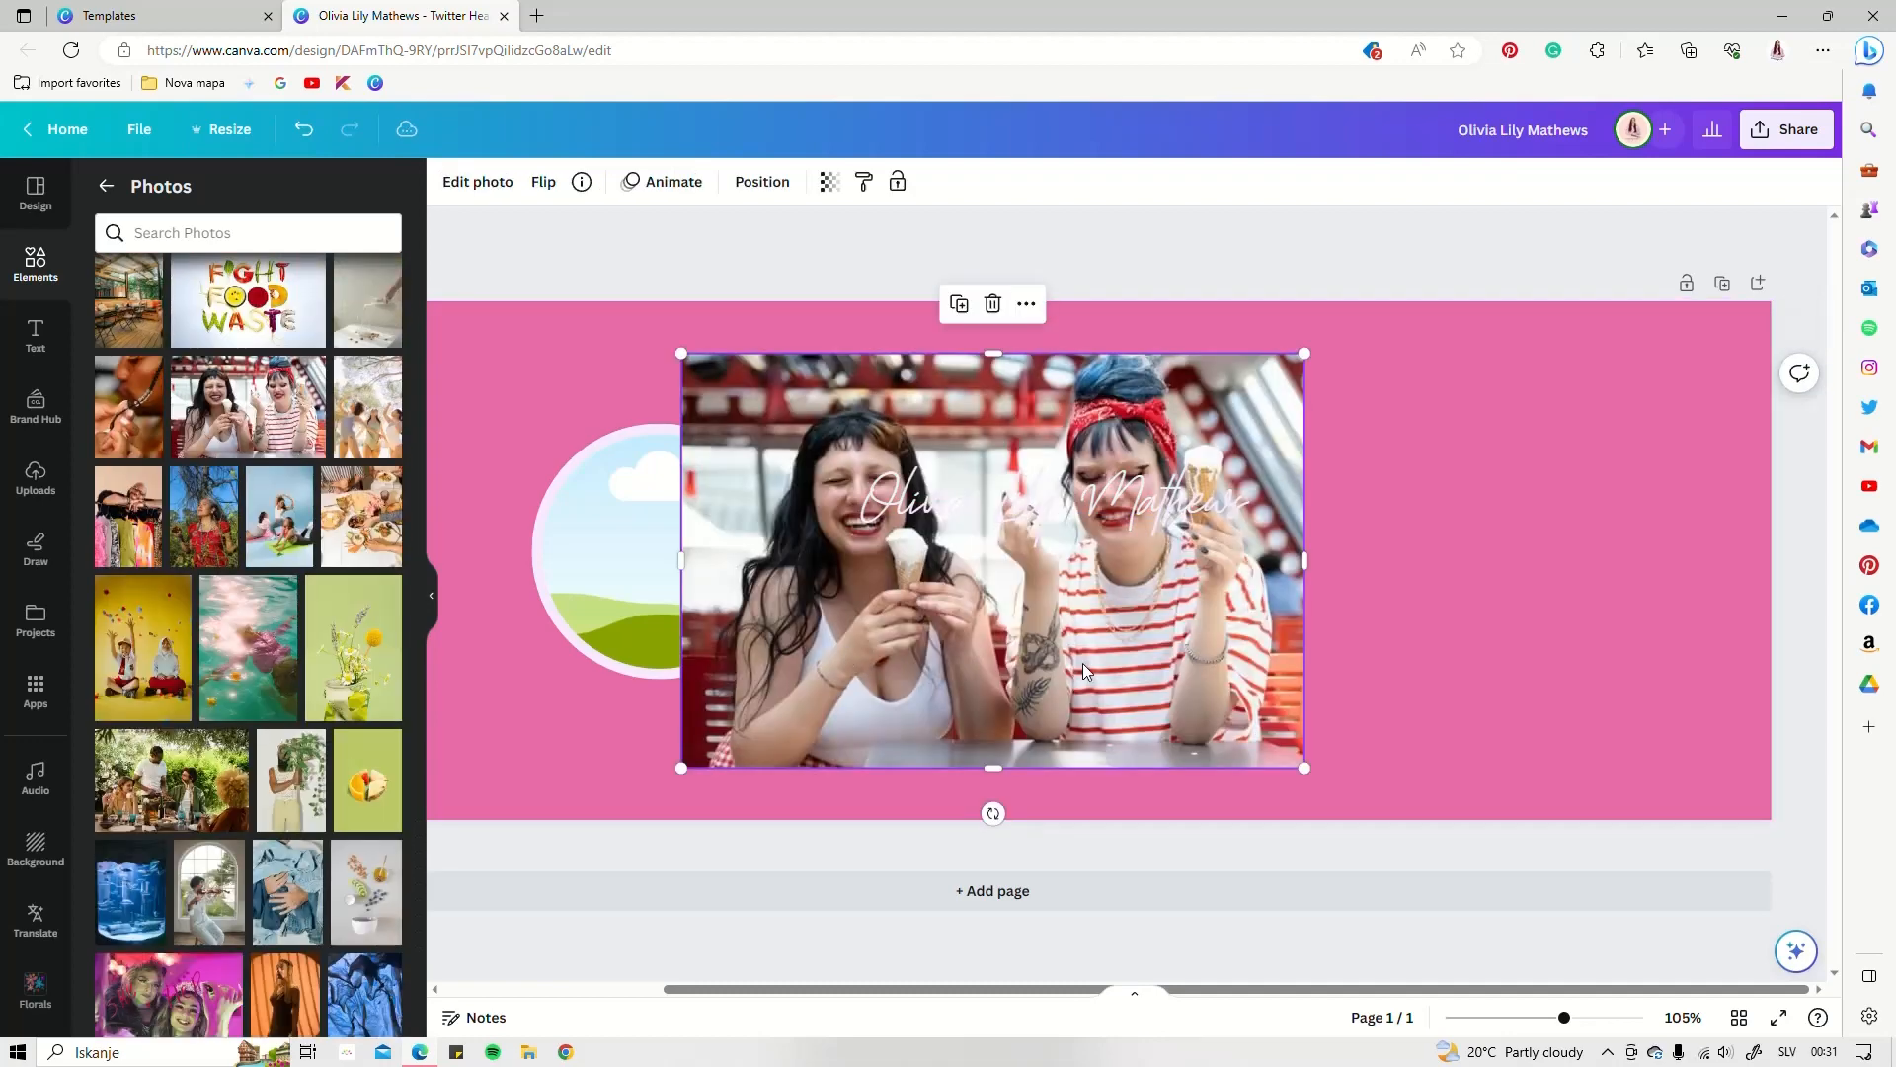
pyautogui.moveTo(1021, 596); pyautogui.dragTo(638, 563)
# Enlarge and reposition the framed photo so one woman fills the circle
pyautogui.doubleClick(709, 563)
pyautogui.moveTo(775, 436); pyautogui.dragTo(836, 395)
pyautogui.moveTo(693, 525); pyautogui.dragTo(607, 570)
pyautogui.press('Escape')
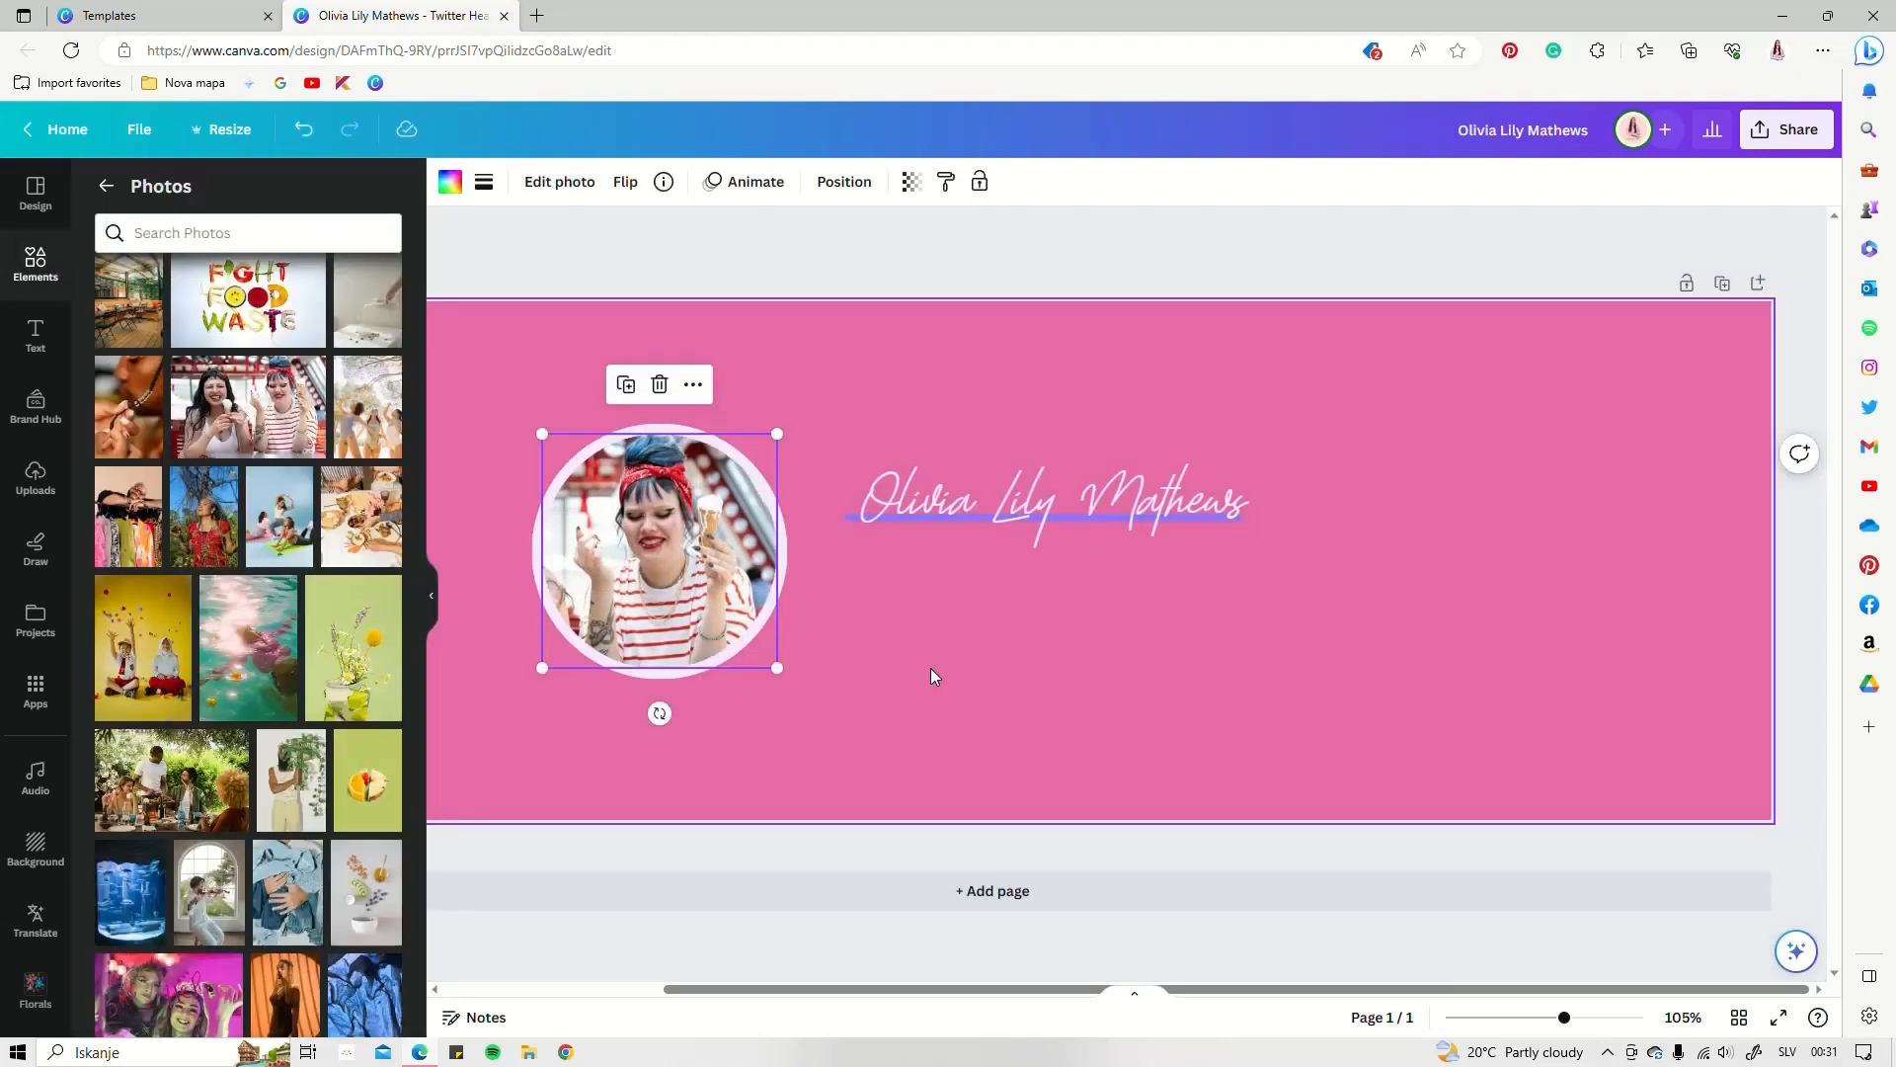
pyautogui.click(903, 642)
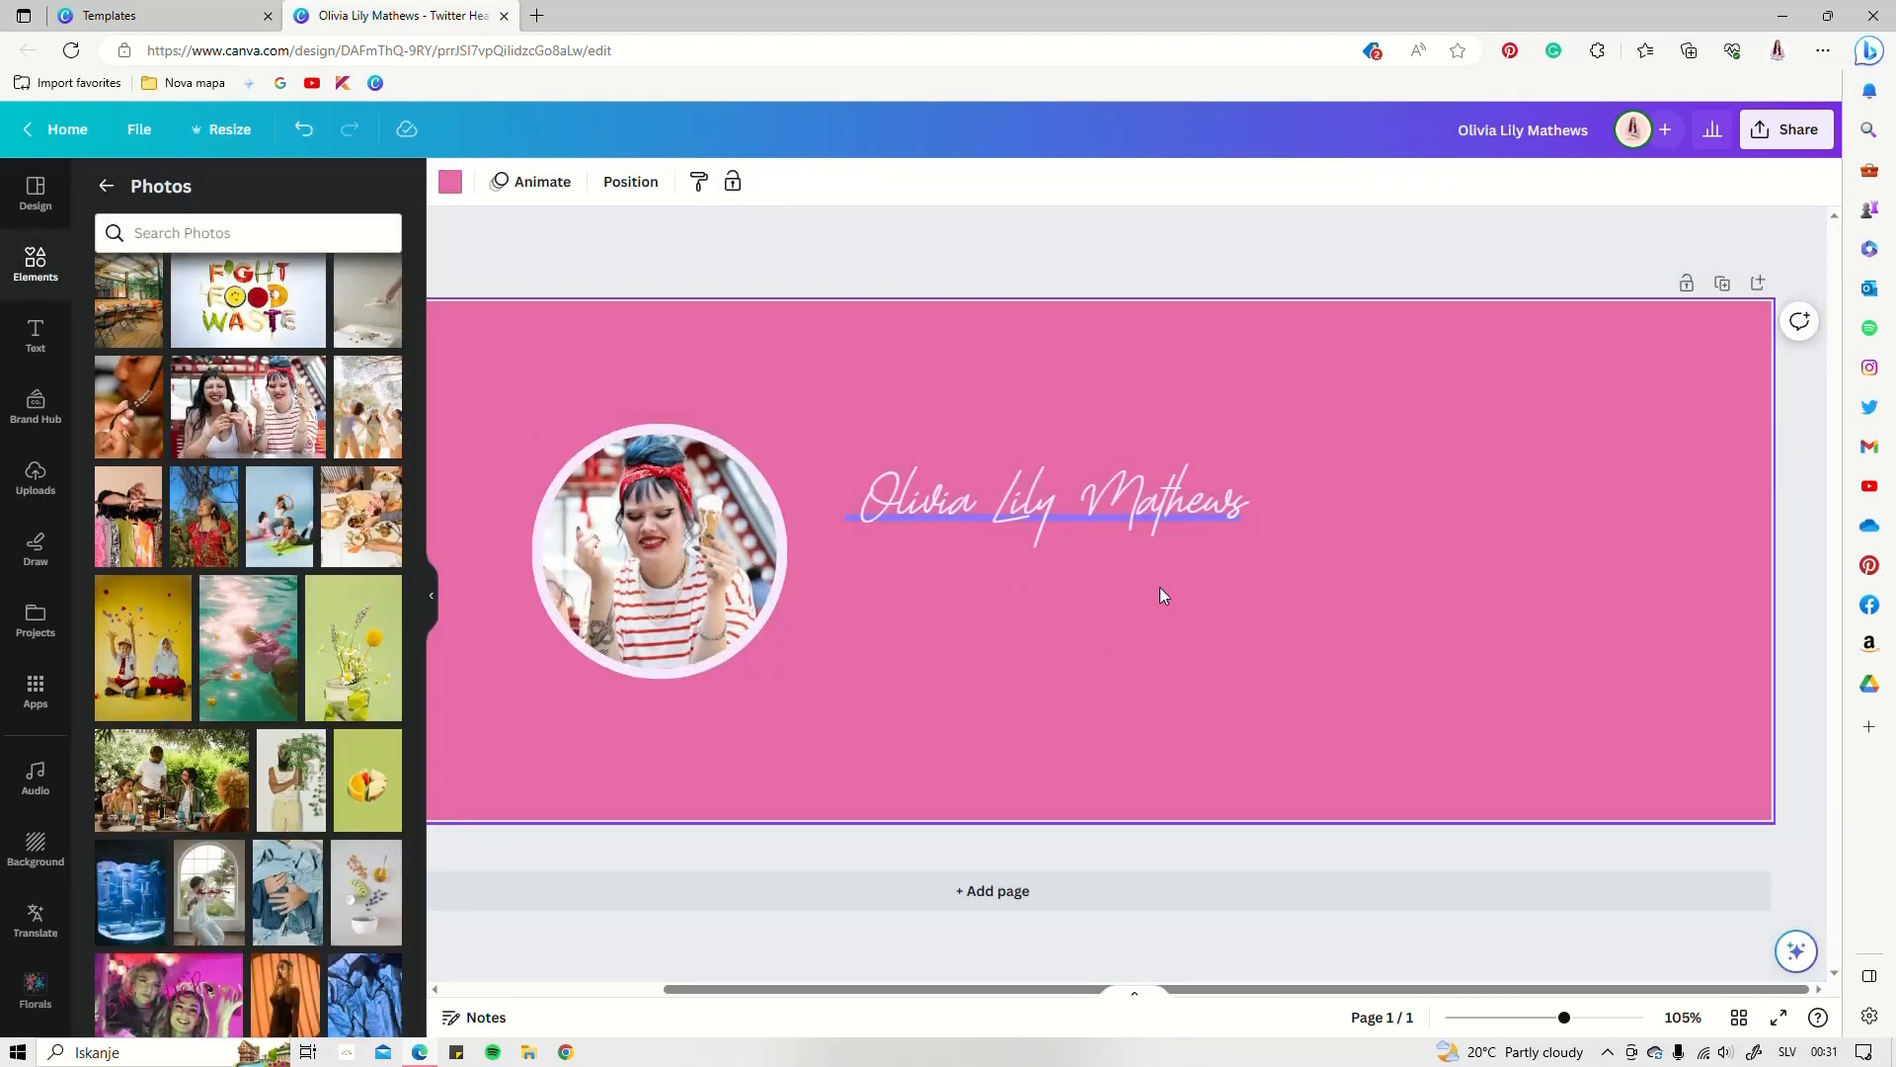
# Copy the name below itself, set it in Lazord Sans Serif Condensed, and widen its box
pyautogui.click(1045, 502)
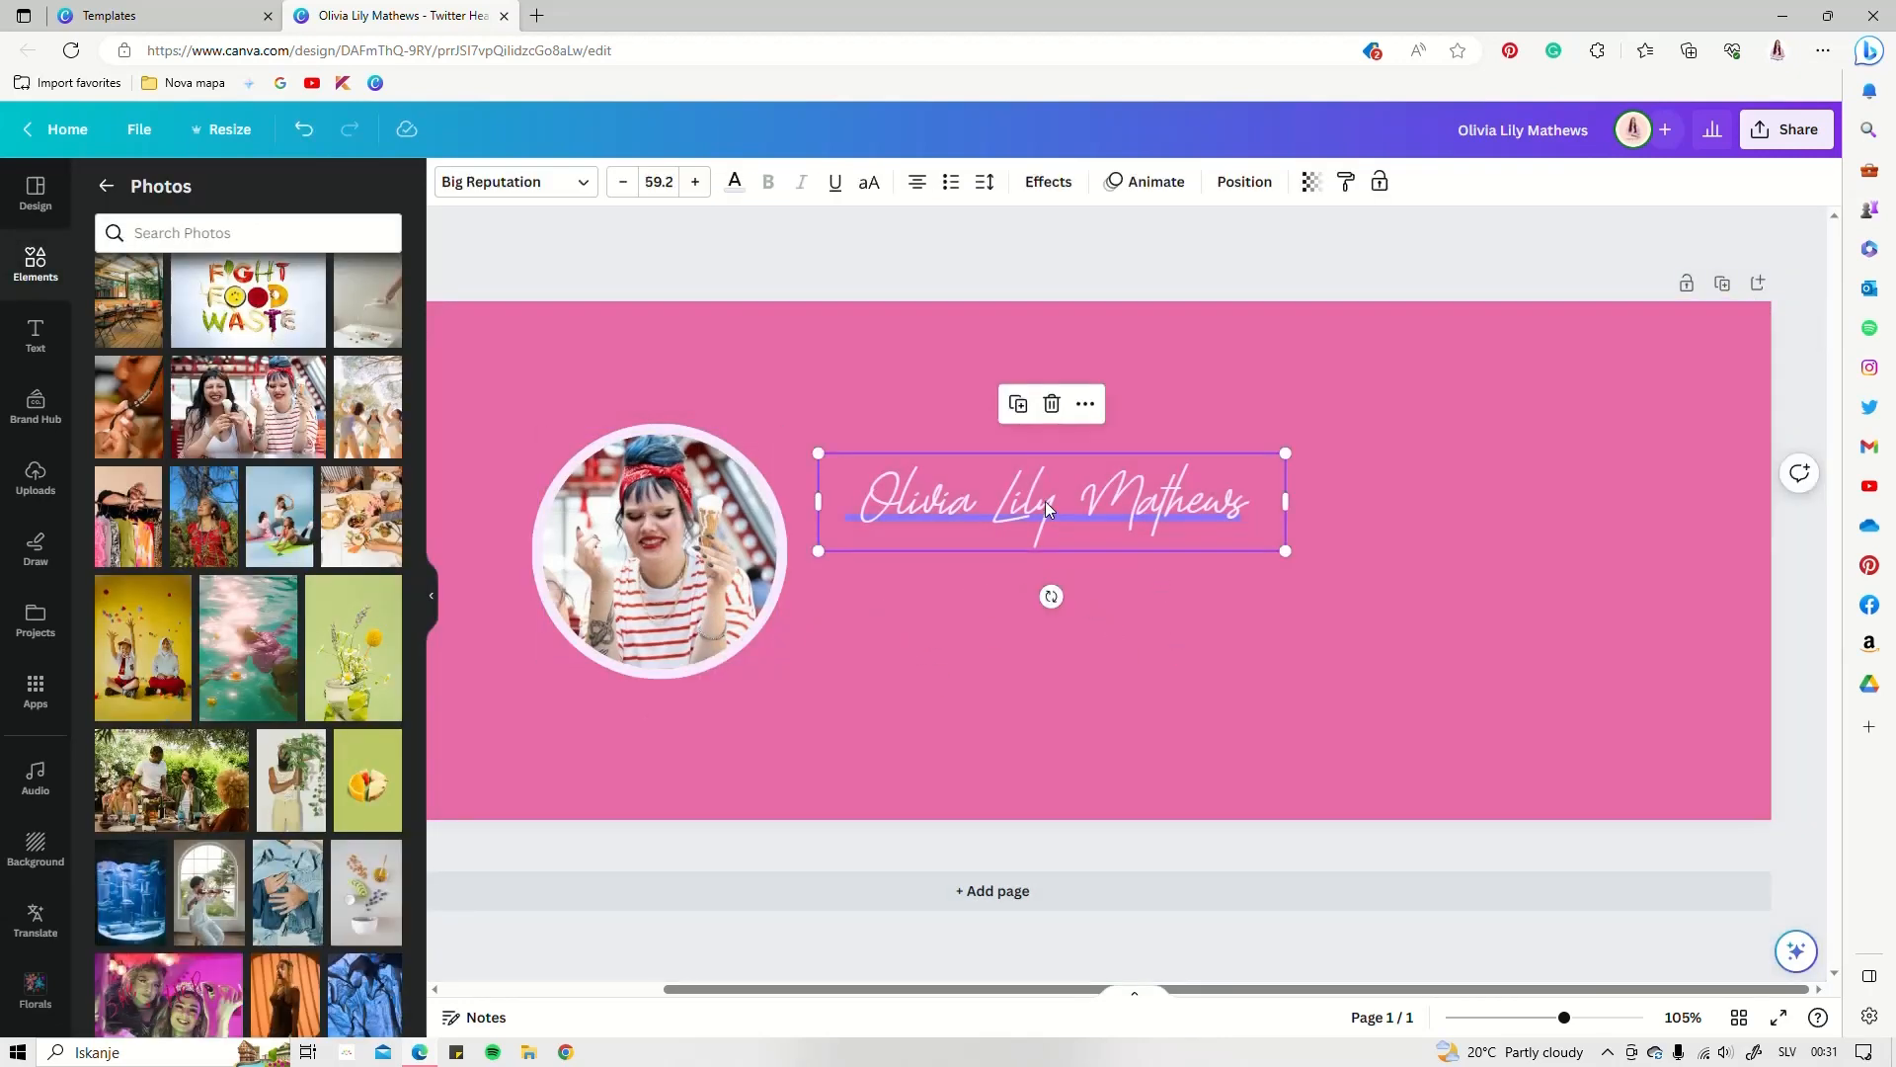
pyautogui.moveTo(1045, 496); pyautogui.dragTo(1048, 592)
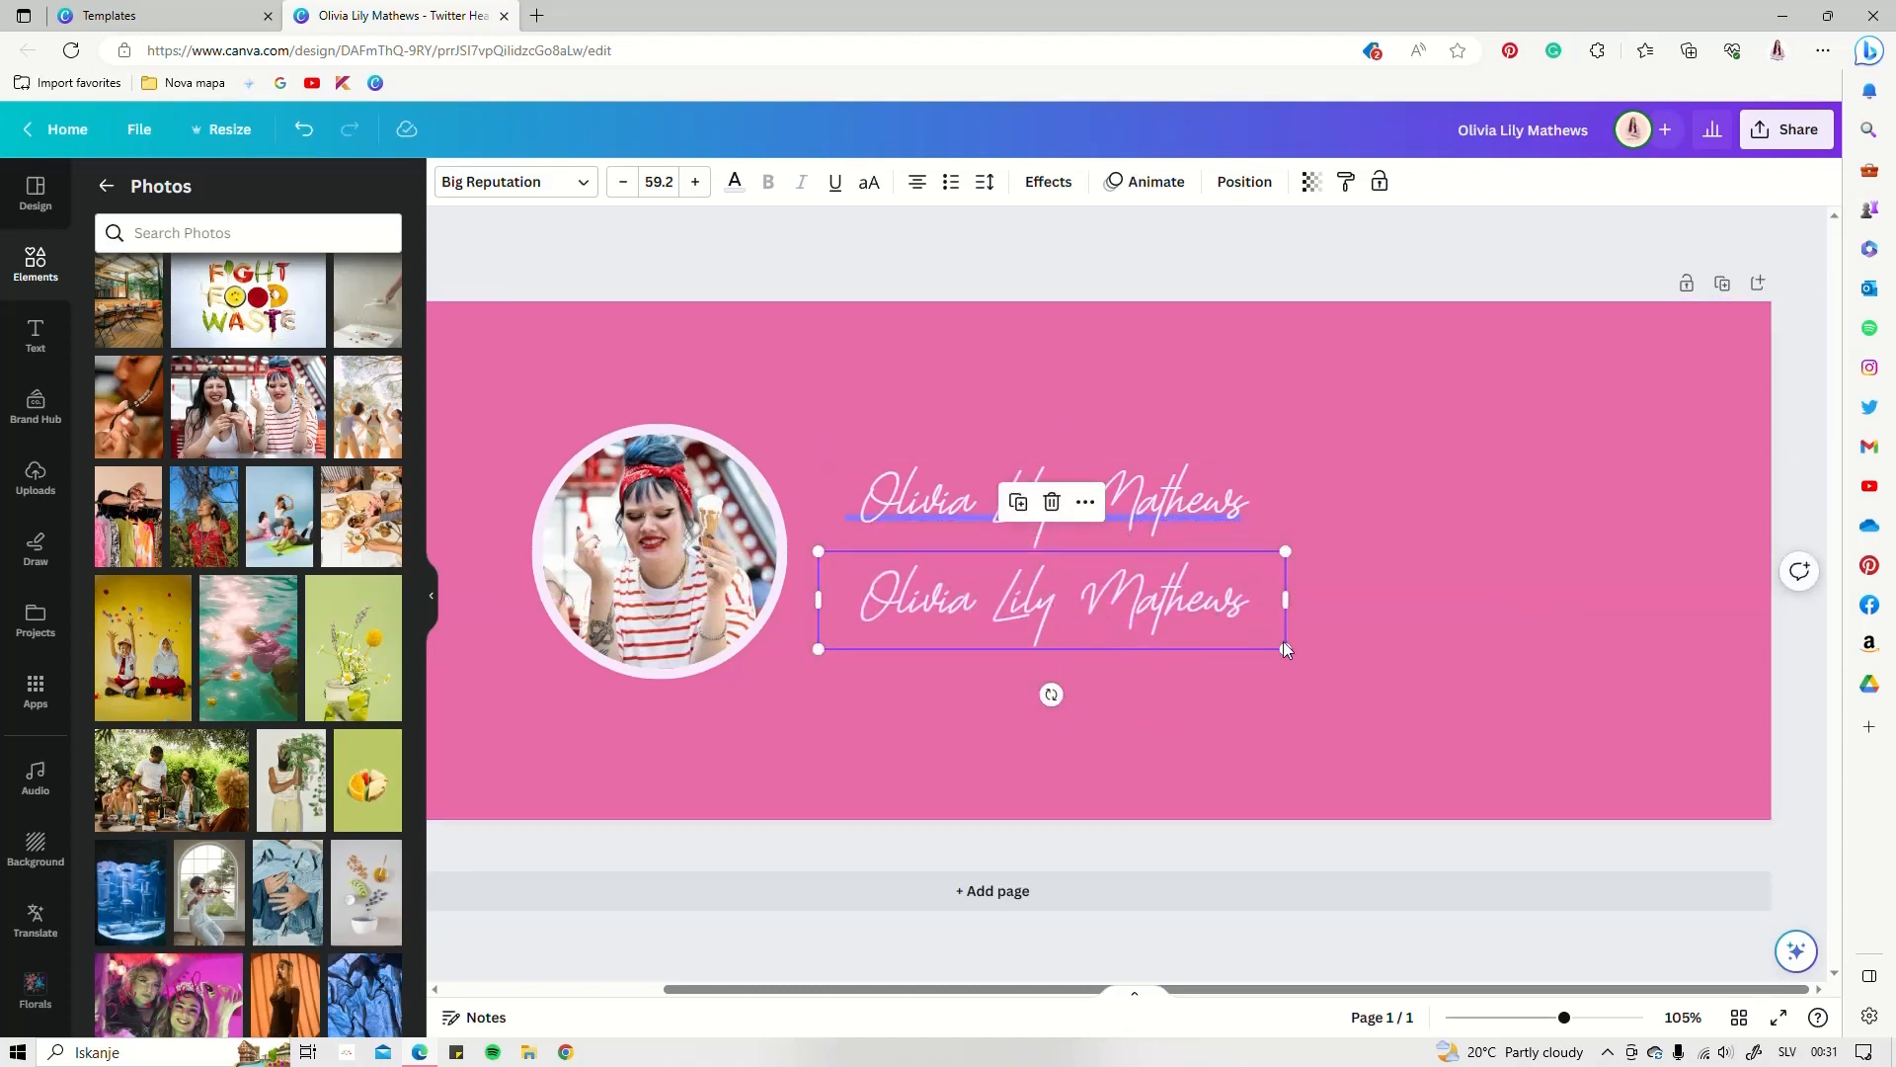
pyautogui.click(584, 191)
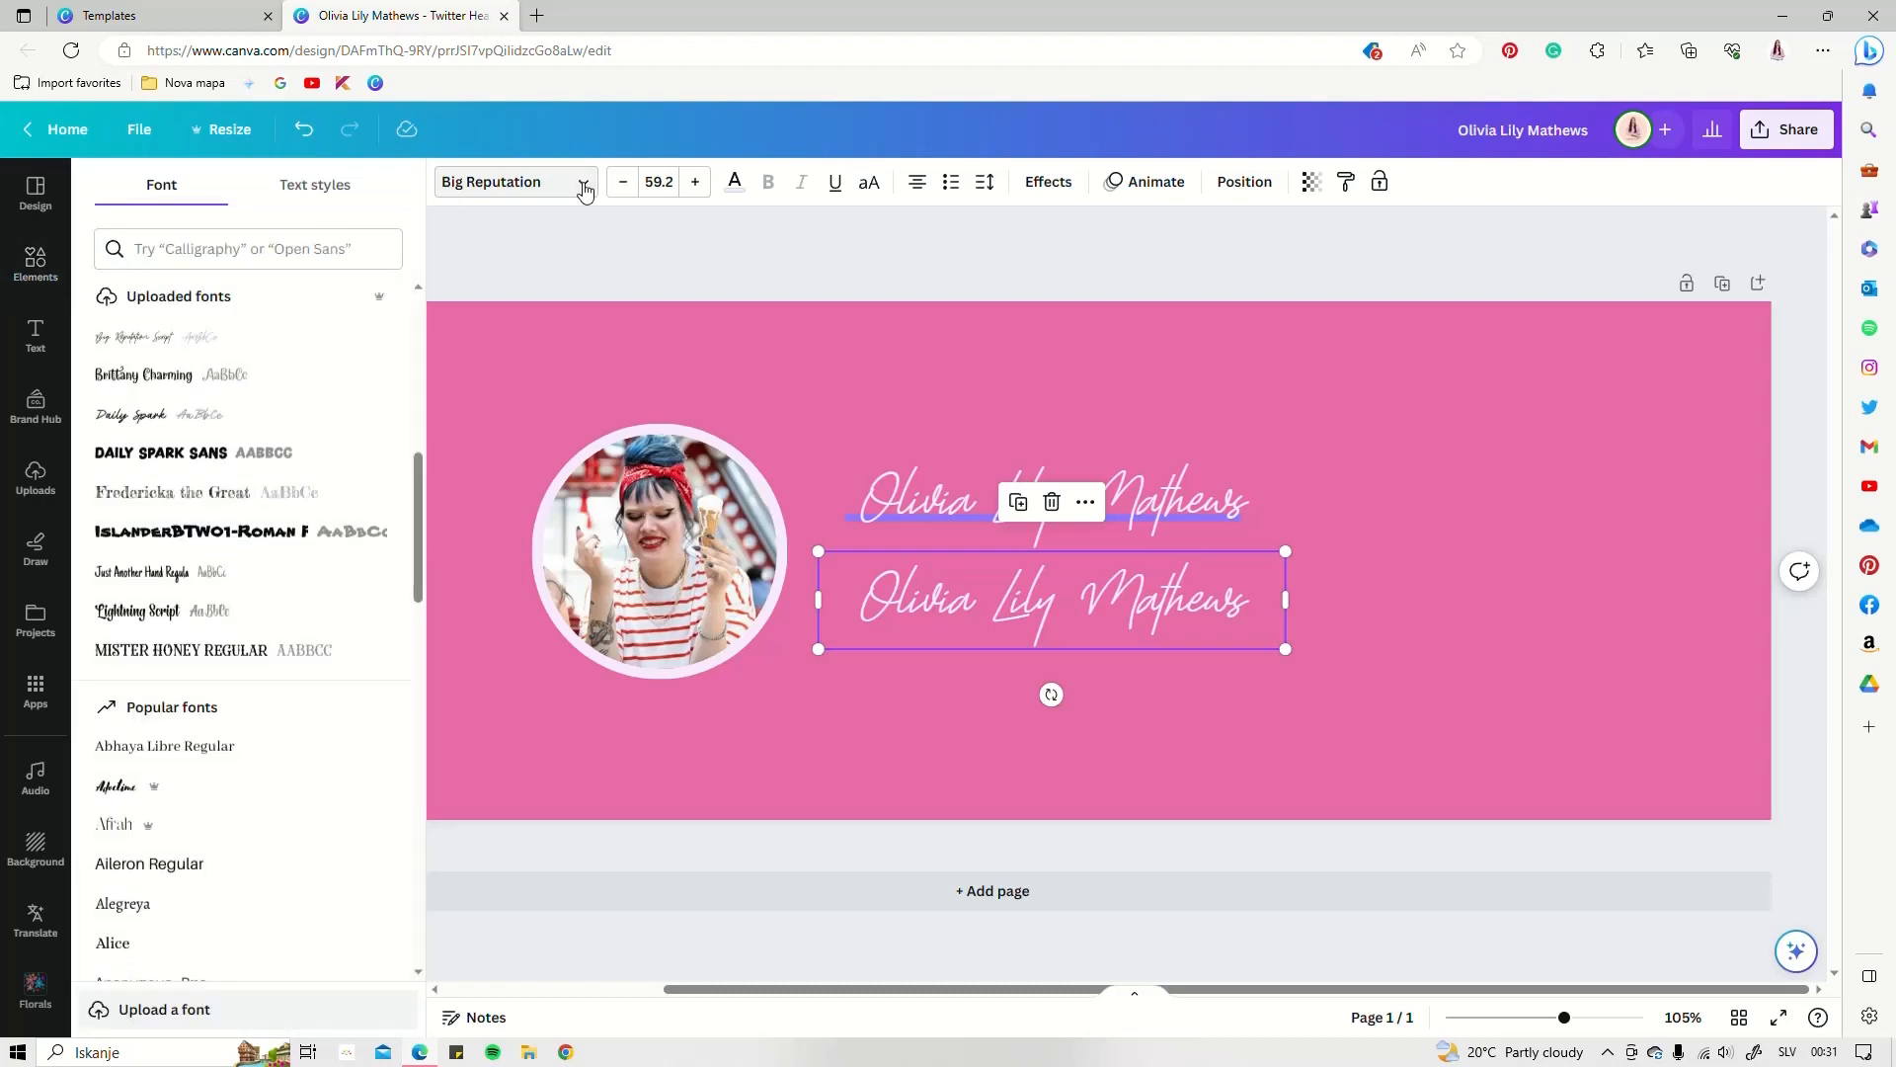
pyautogui.click(134, 254)
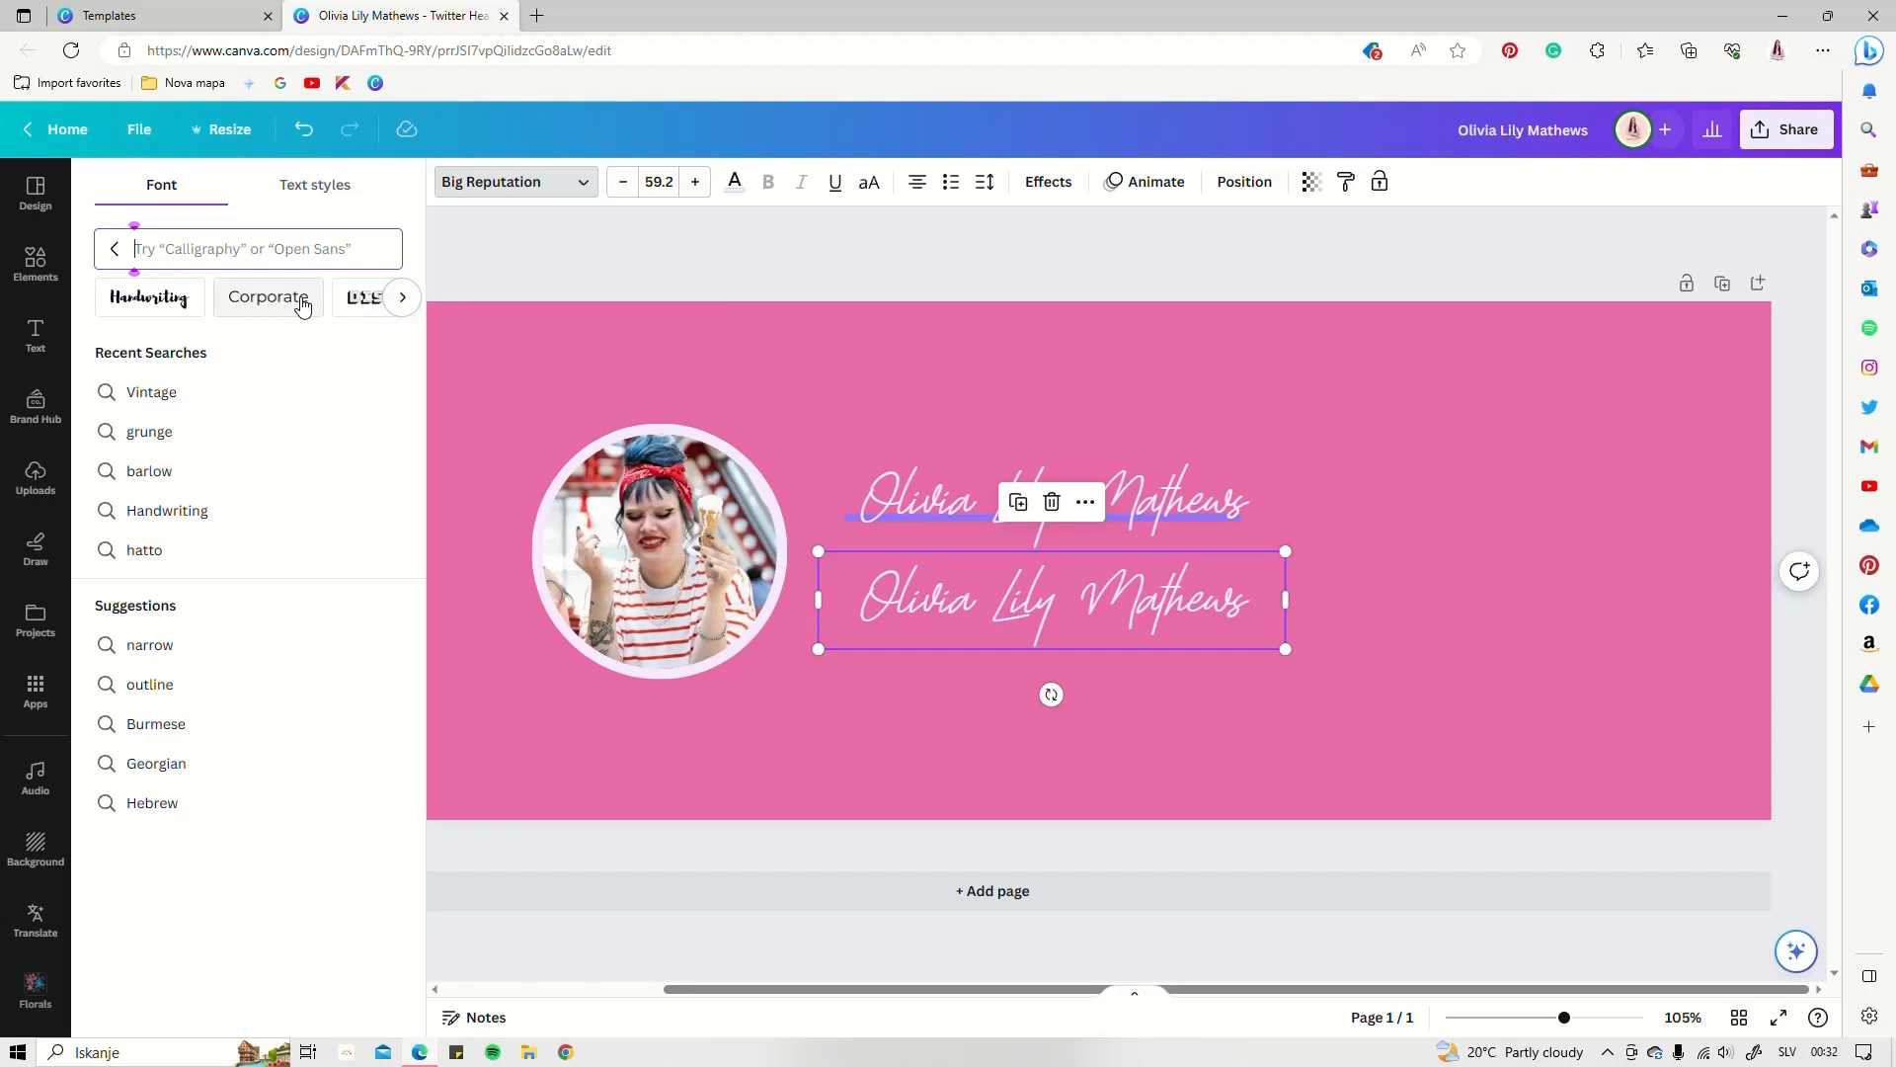
pyautogui.click(401, 297)
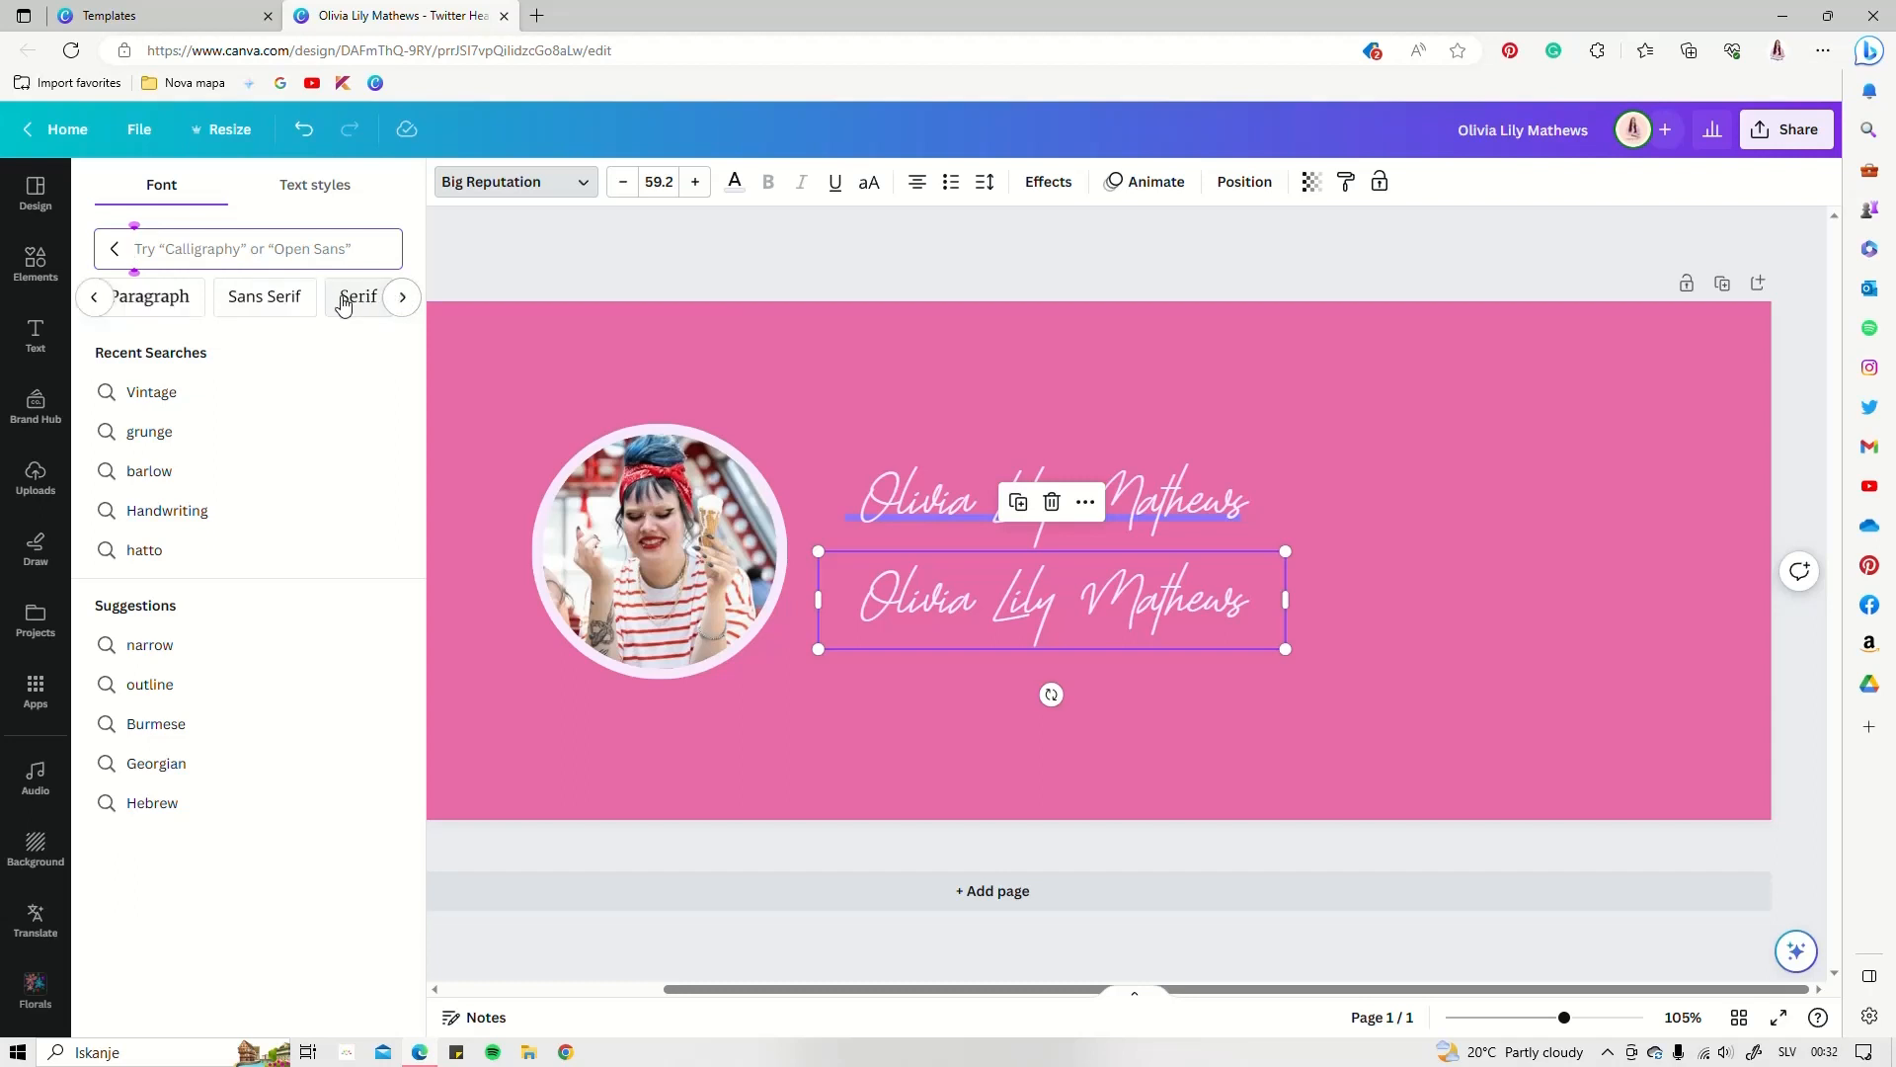
pyautogui.click(276, 299)
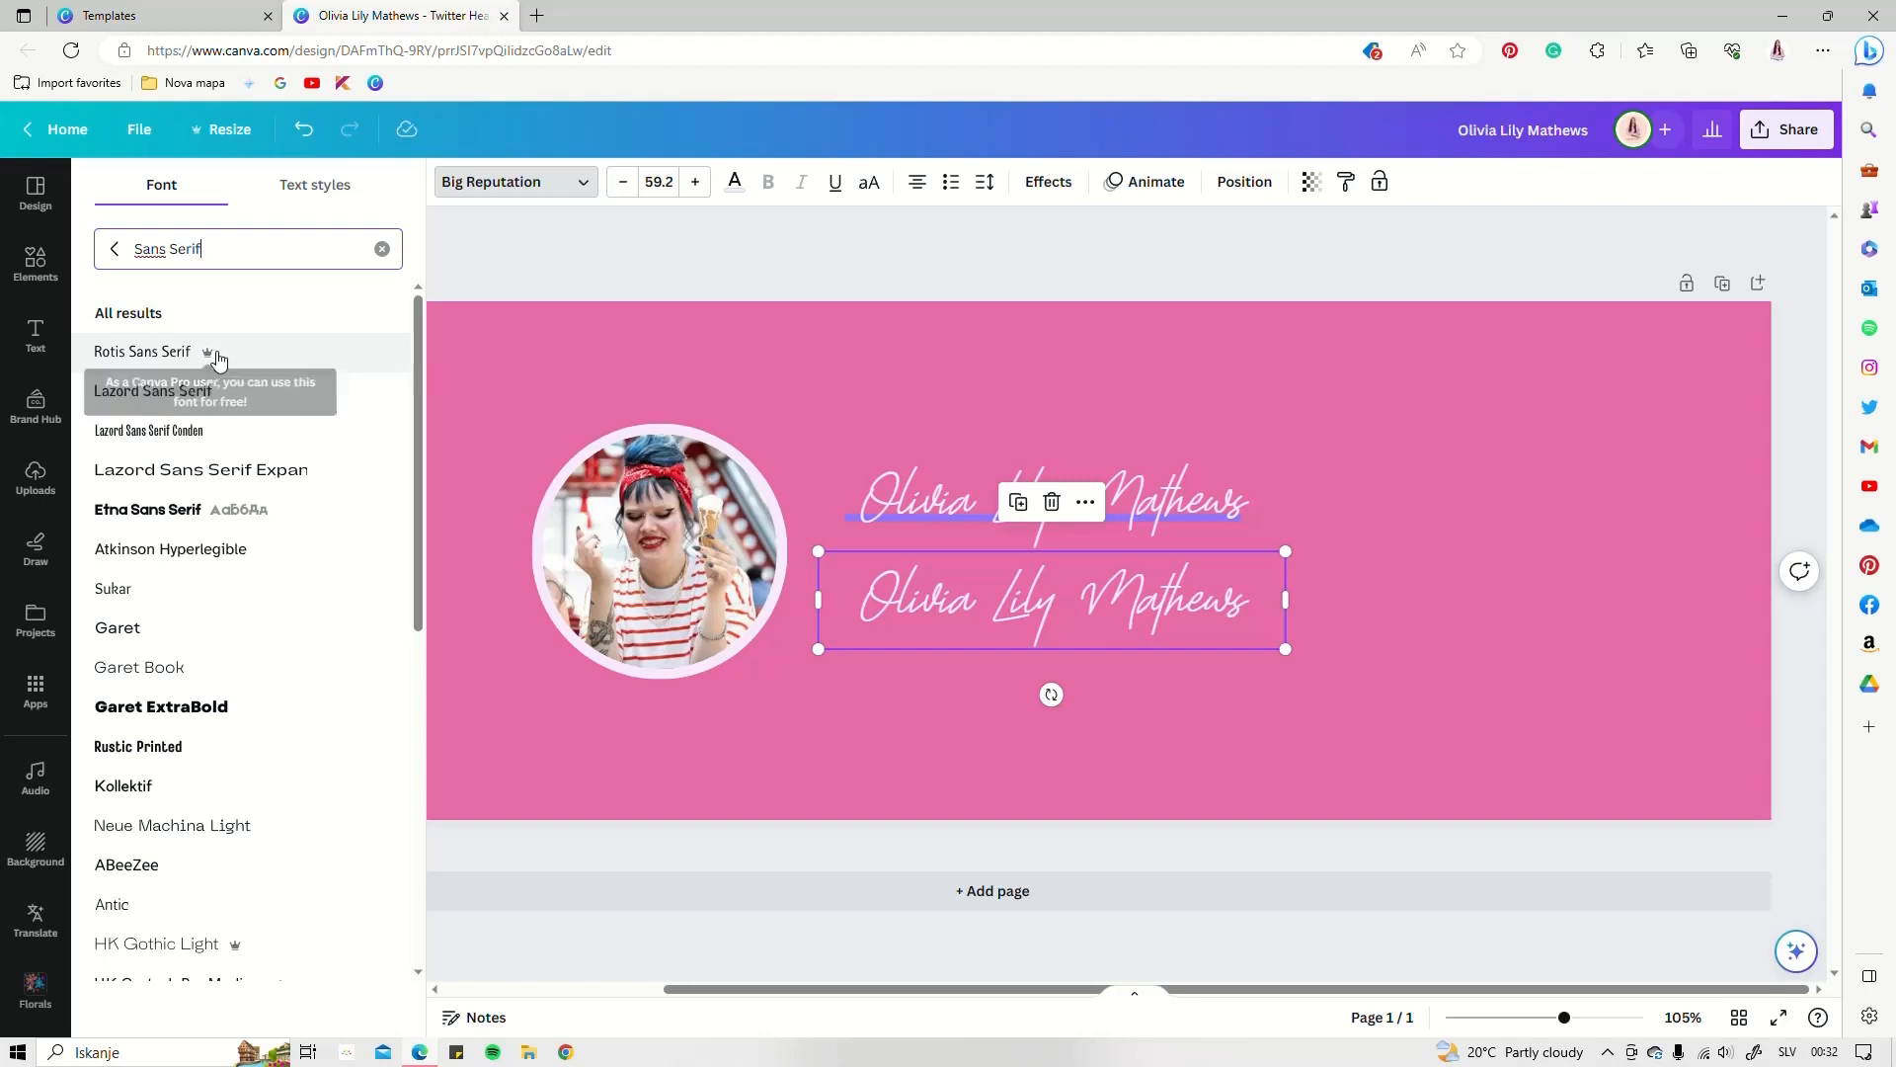
pyautogui.click(153, 437)
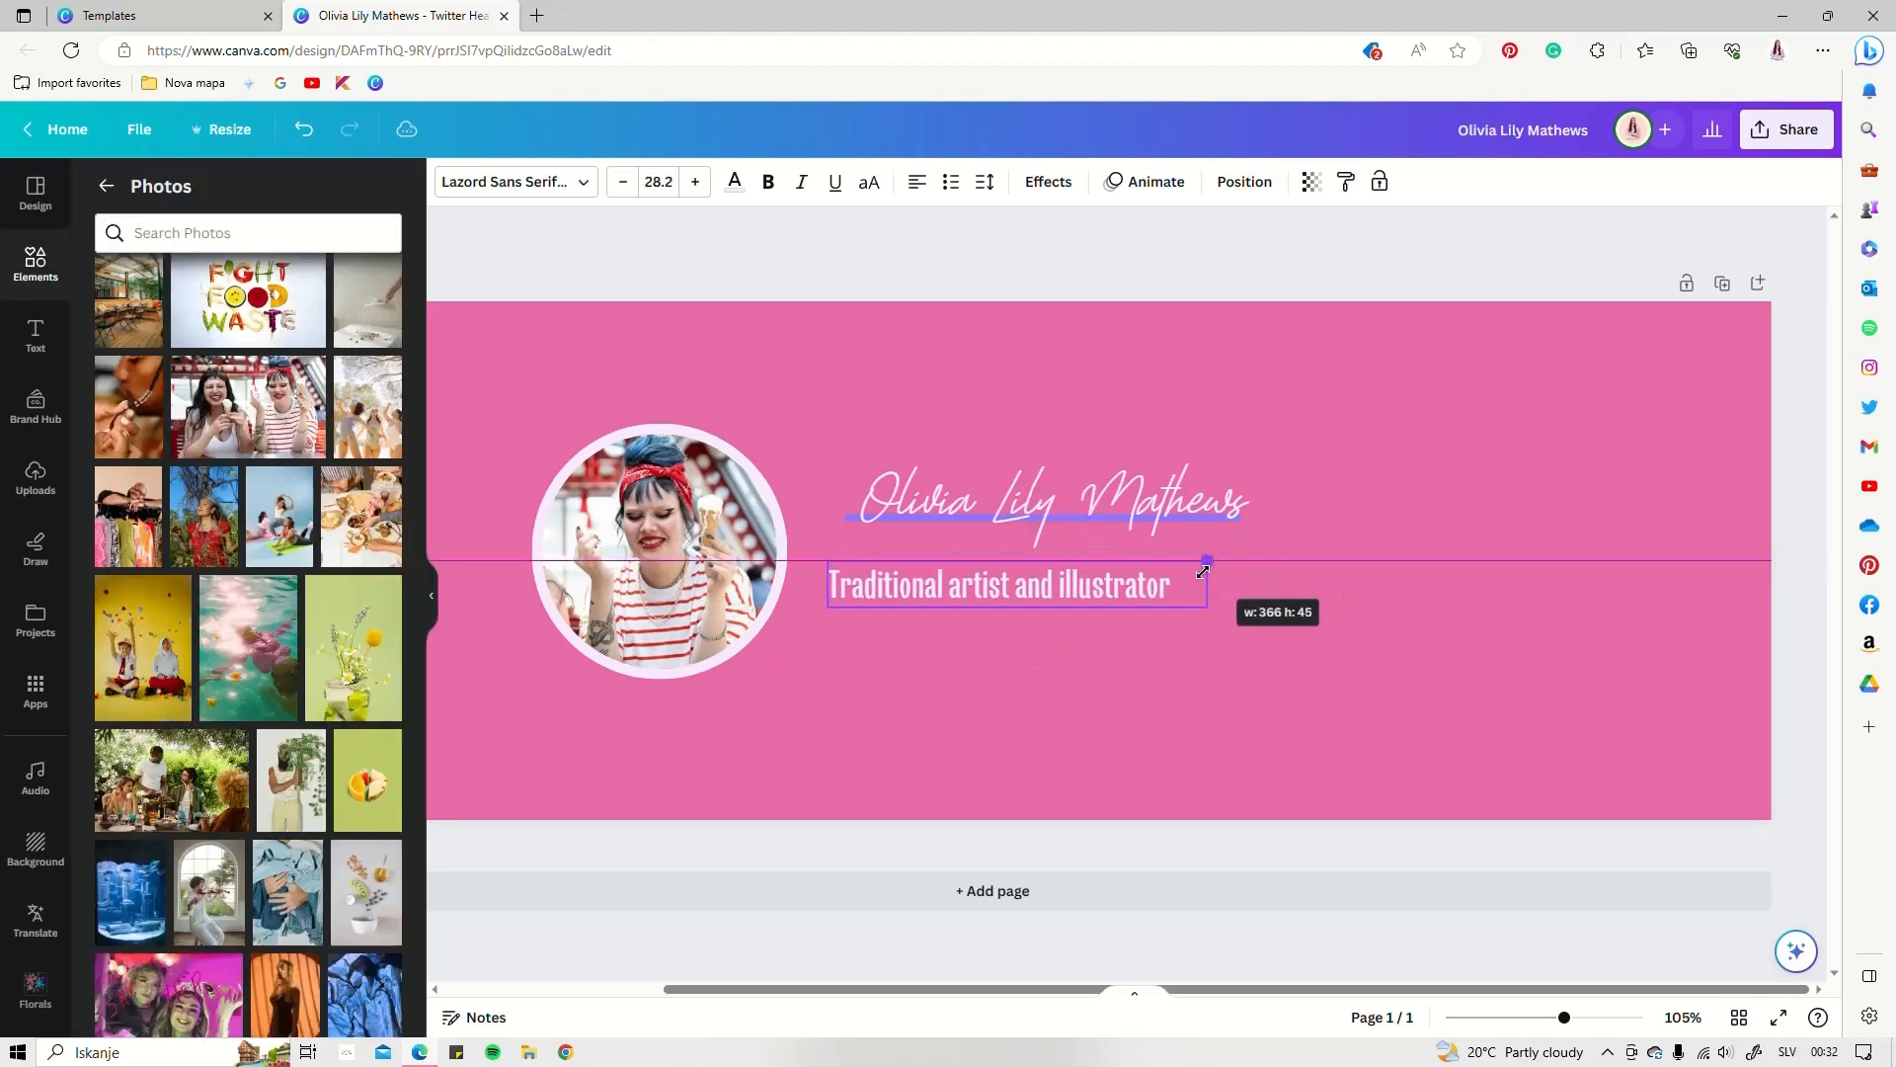
pyautogui.moveTo(1203, 570); pyautogui.dragTo(1285, 584)
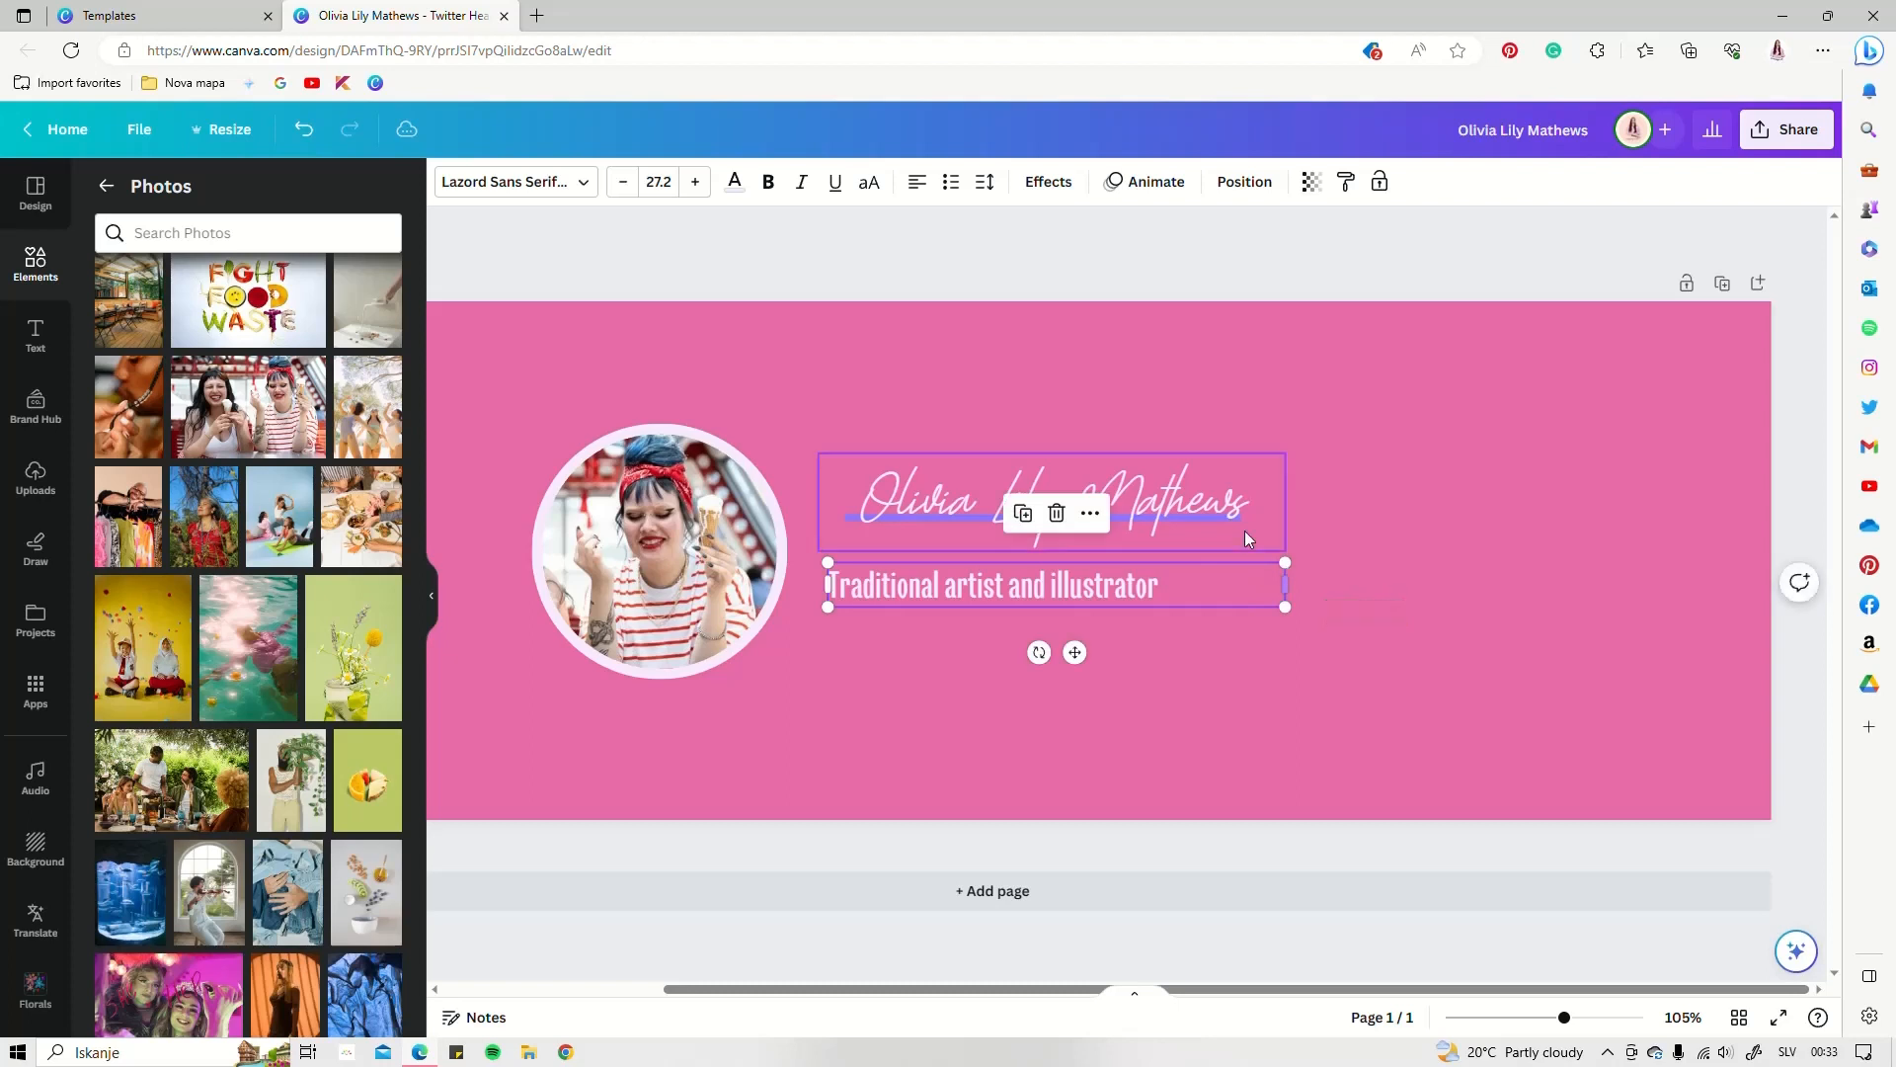
# Widen the subtitle's letter spacing and shrink it to size 23
pyautogui.click(985, 182)
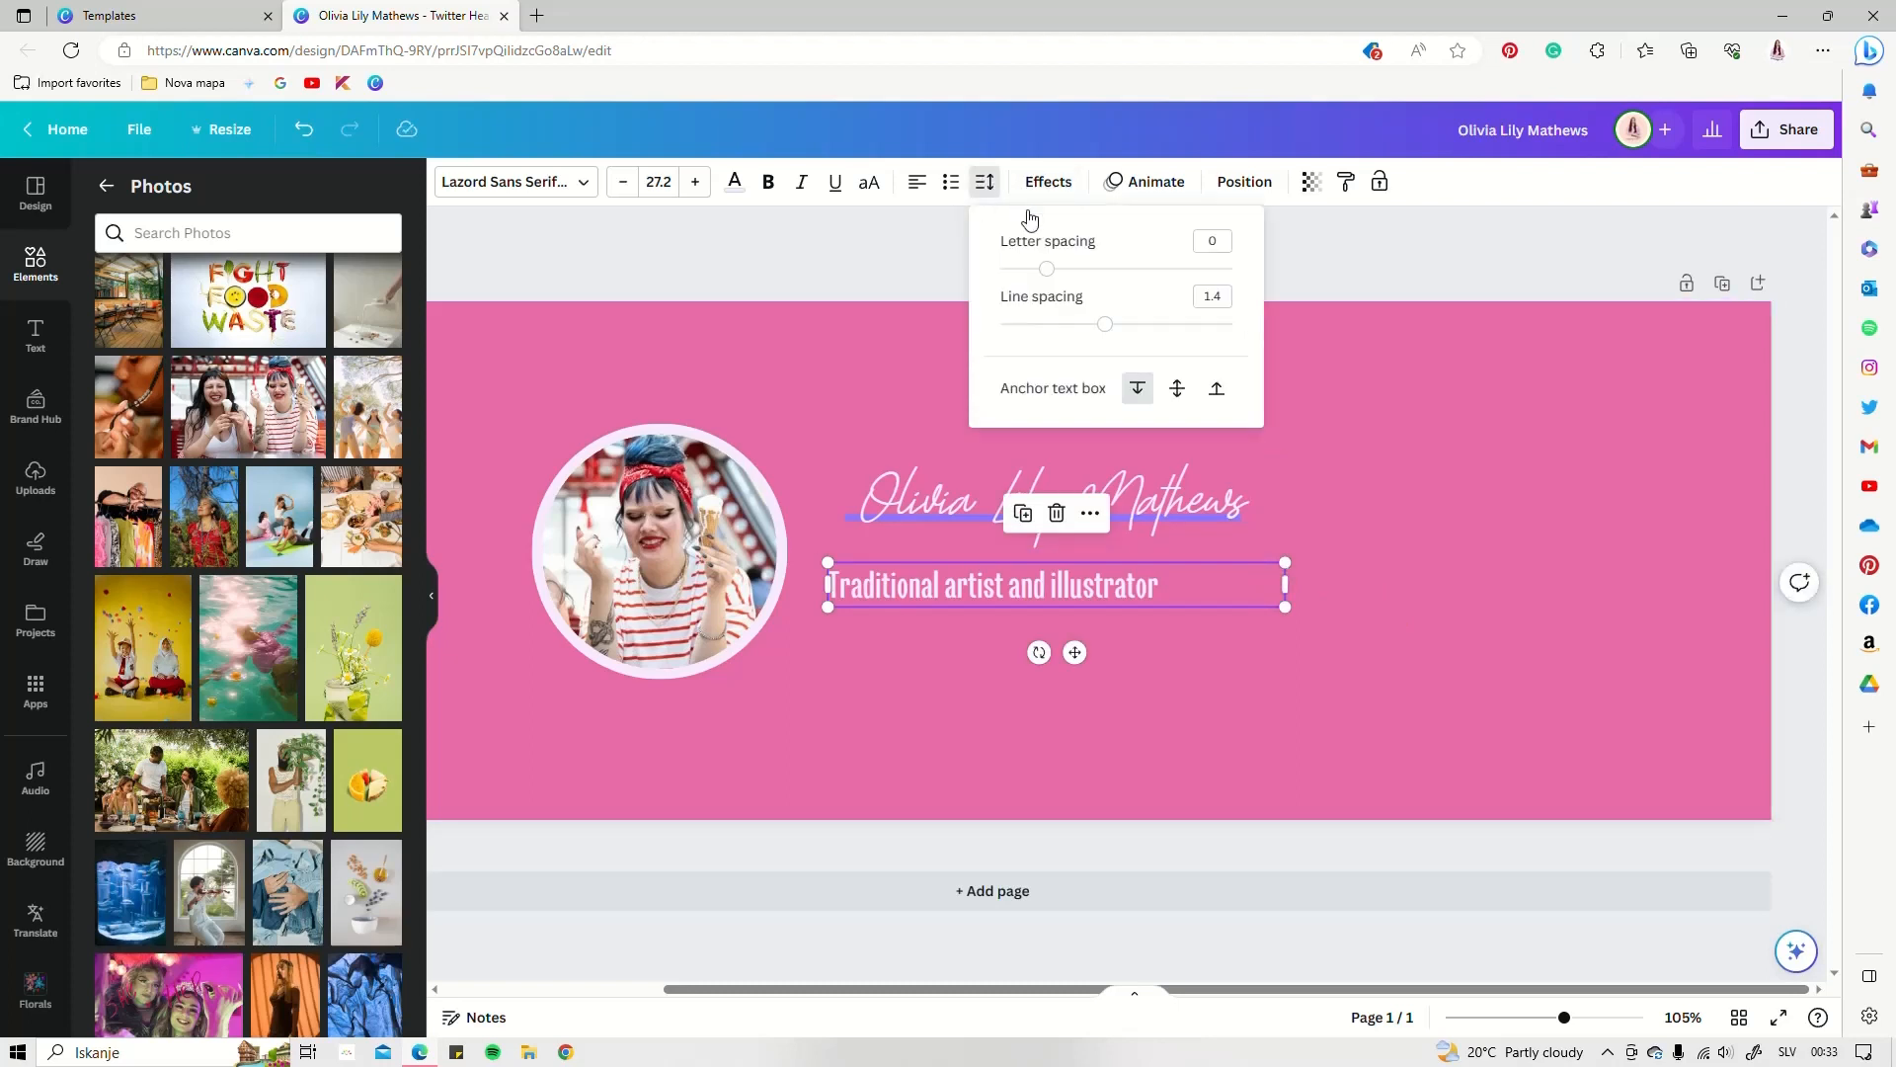
pyautogui.moveTo(1048, 271); pyautogui.dragTo(1071, 270)
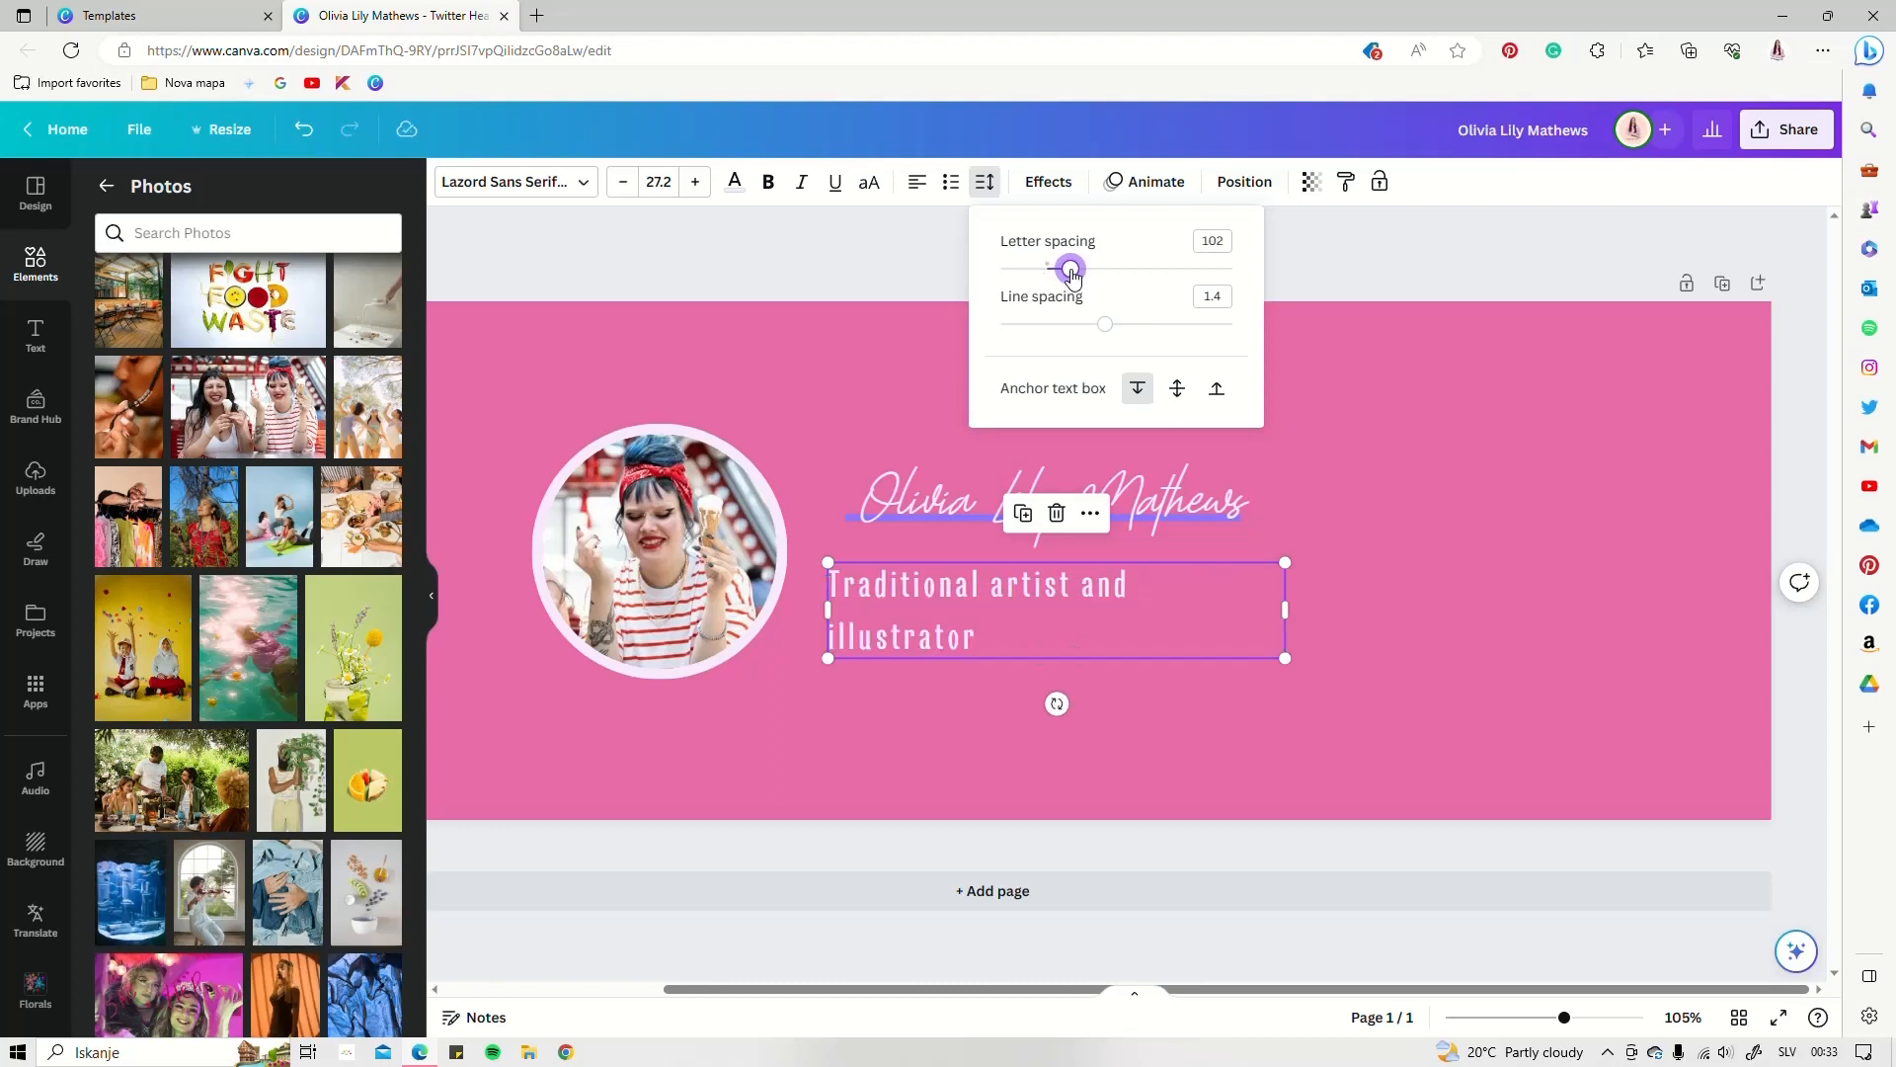
pyautogui.moveTo(1354, 562); pyautogui.dragTo(1274, 570)
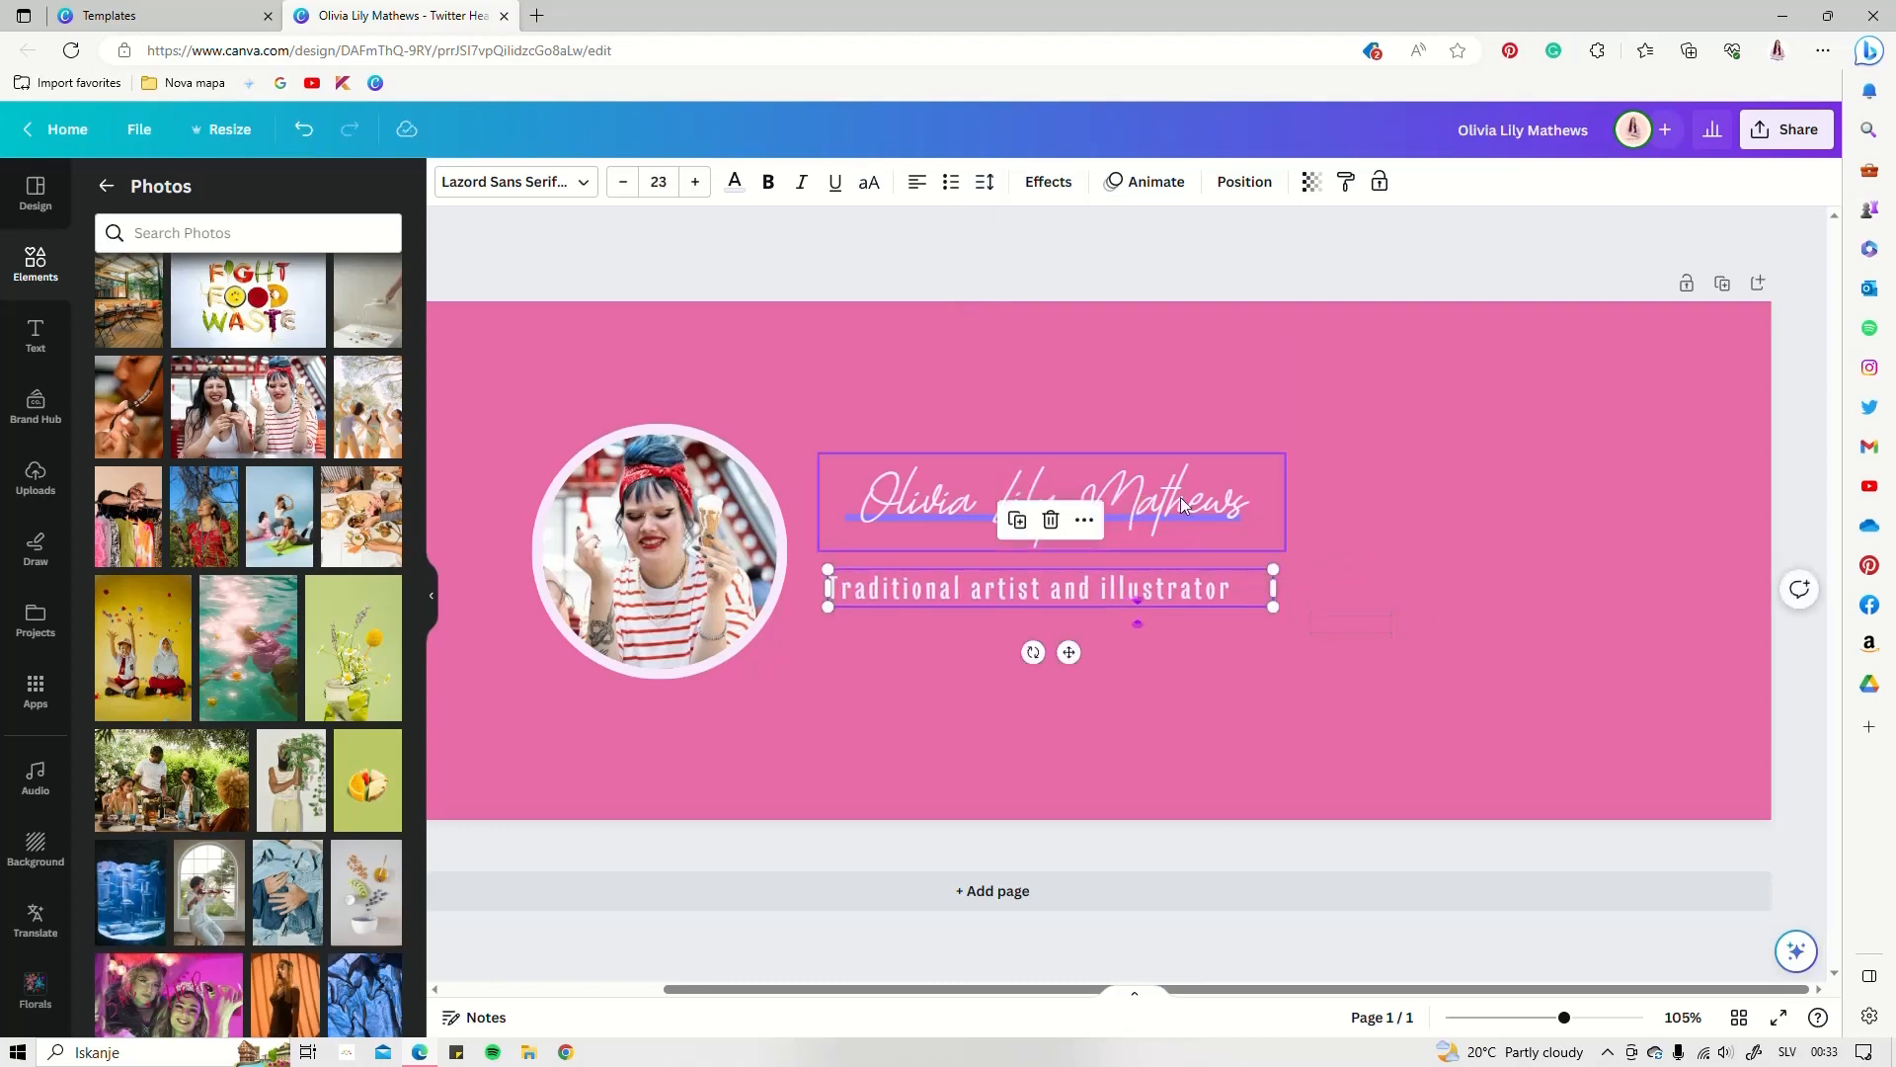
# Enlarge the name, move it beside the photo, and wrap the tagline onto two lines
pyautogui.click(1181, 496)
pyautogui.moveTo(1266, 453); pyautogui.dragTo(1412, 423)
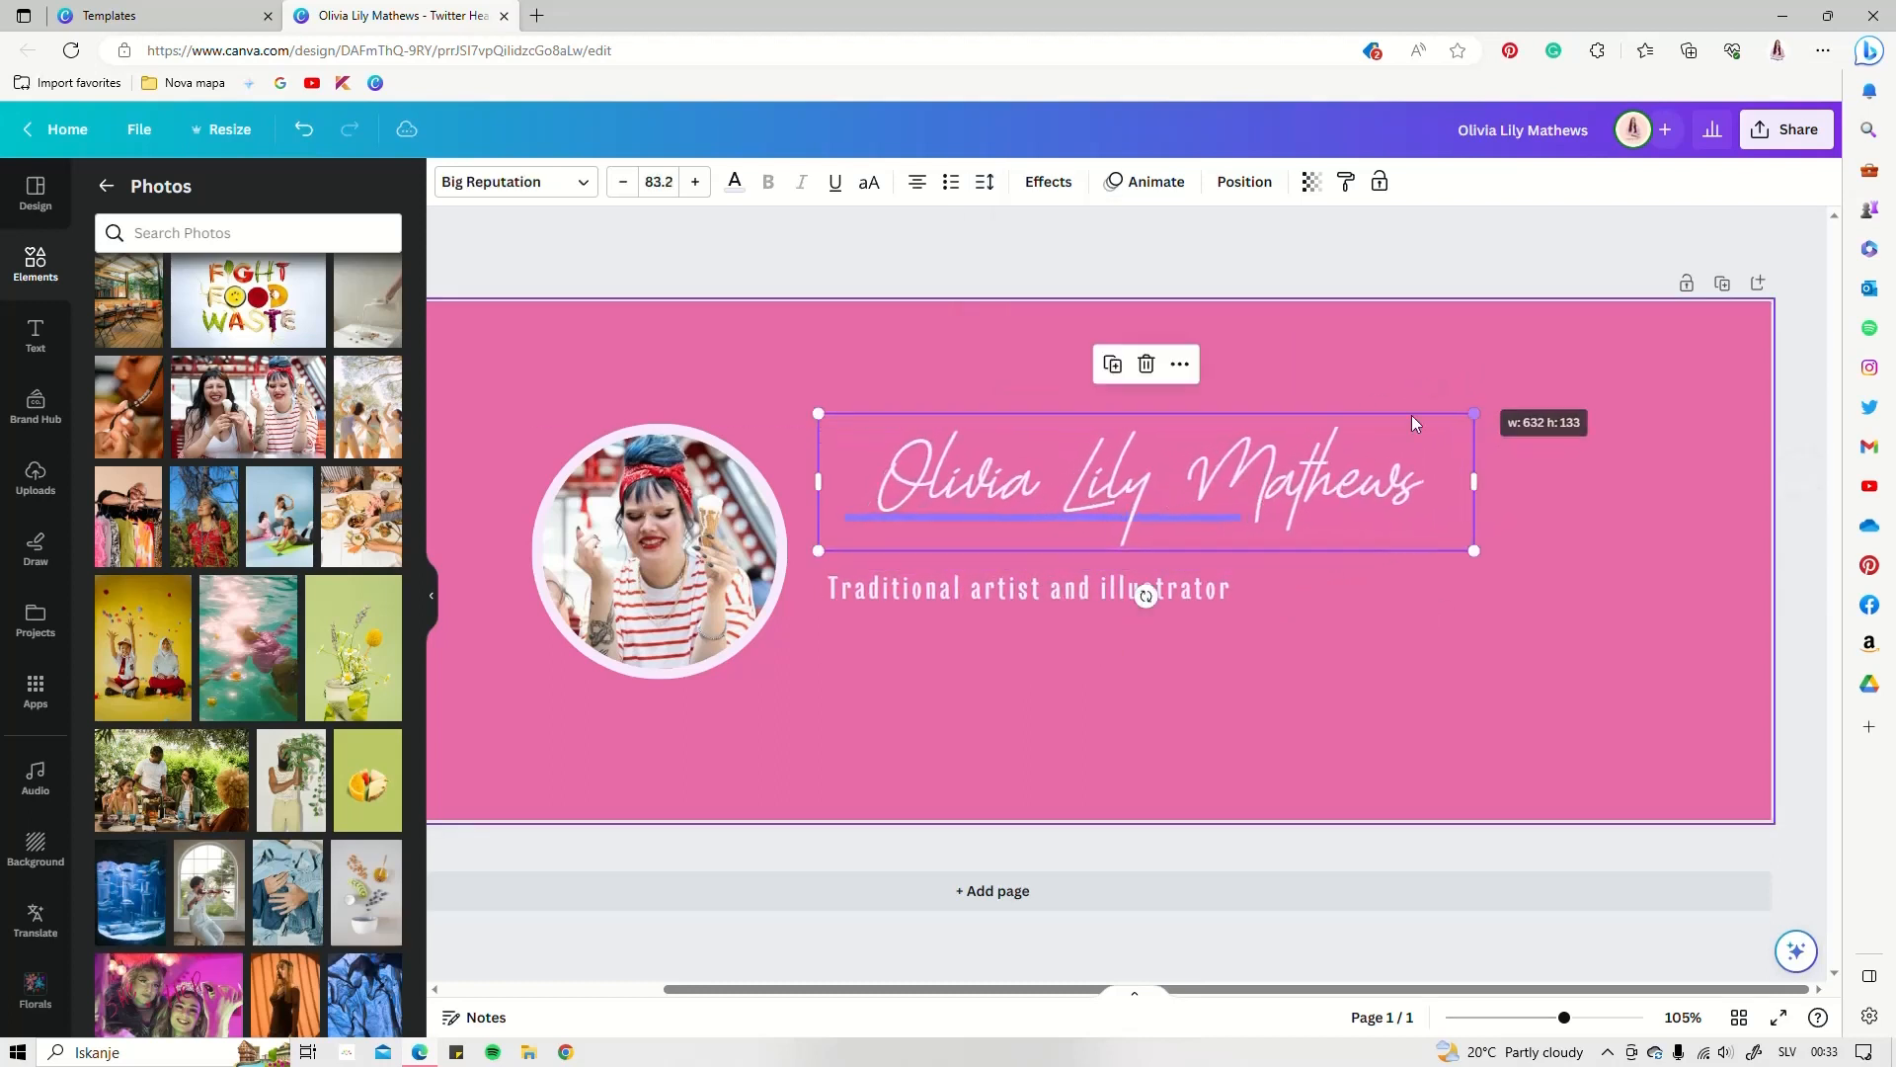
pyautogui.moveTo(1126, 486); pyautogui.dragTo(1061, 496)
pyautogui.moveTo(982, 581); pyautogui.dragTo(956, 578)
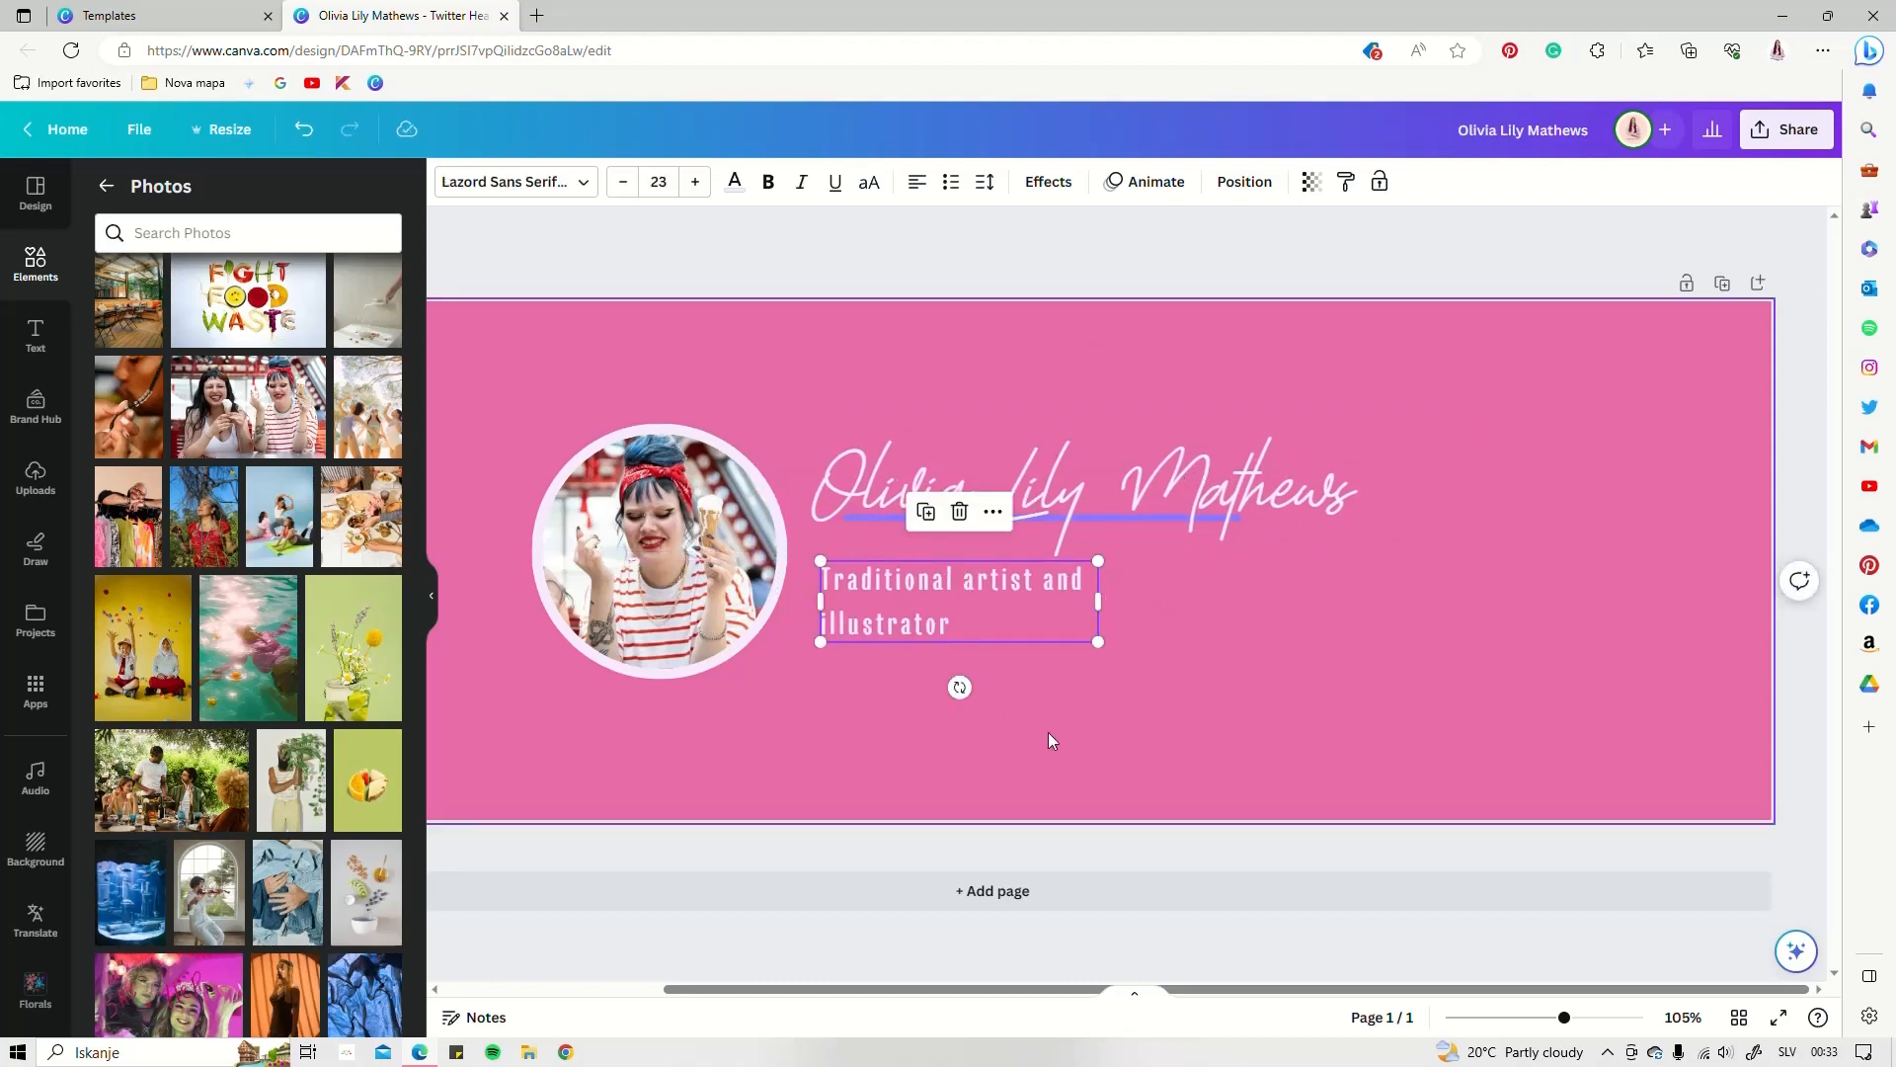
pyautogui.moveTo(1565, 1025); pyautogui.dragTo(1553, 1025)
# Nudge the name, underline and tagline together as one block
pyautogui.click(1620, 905)
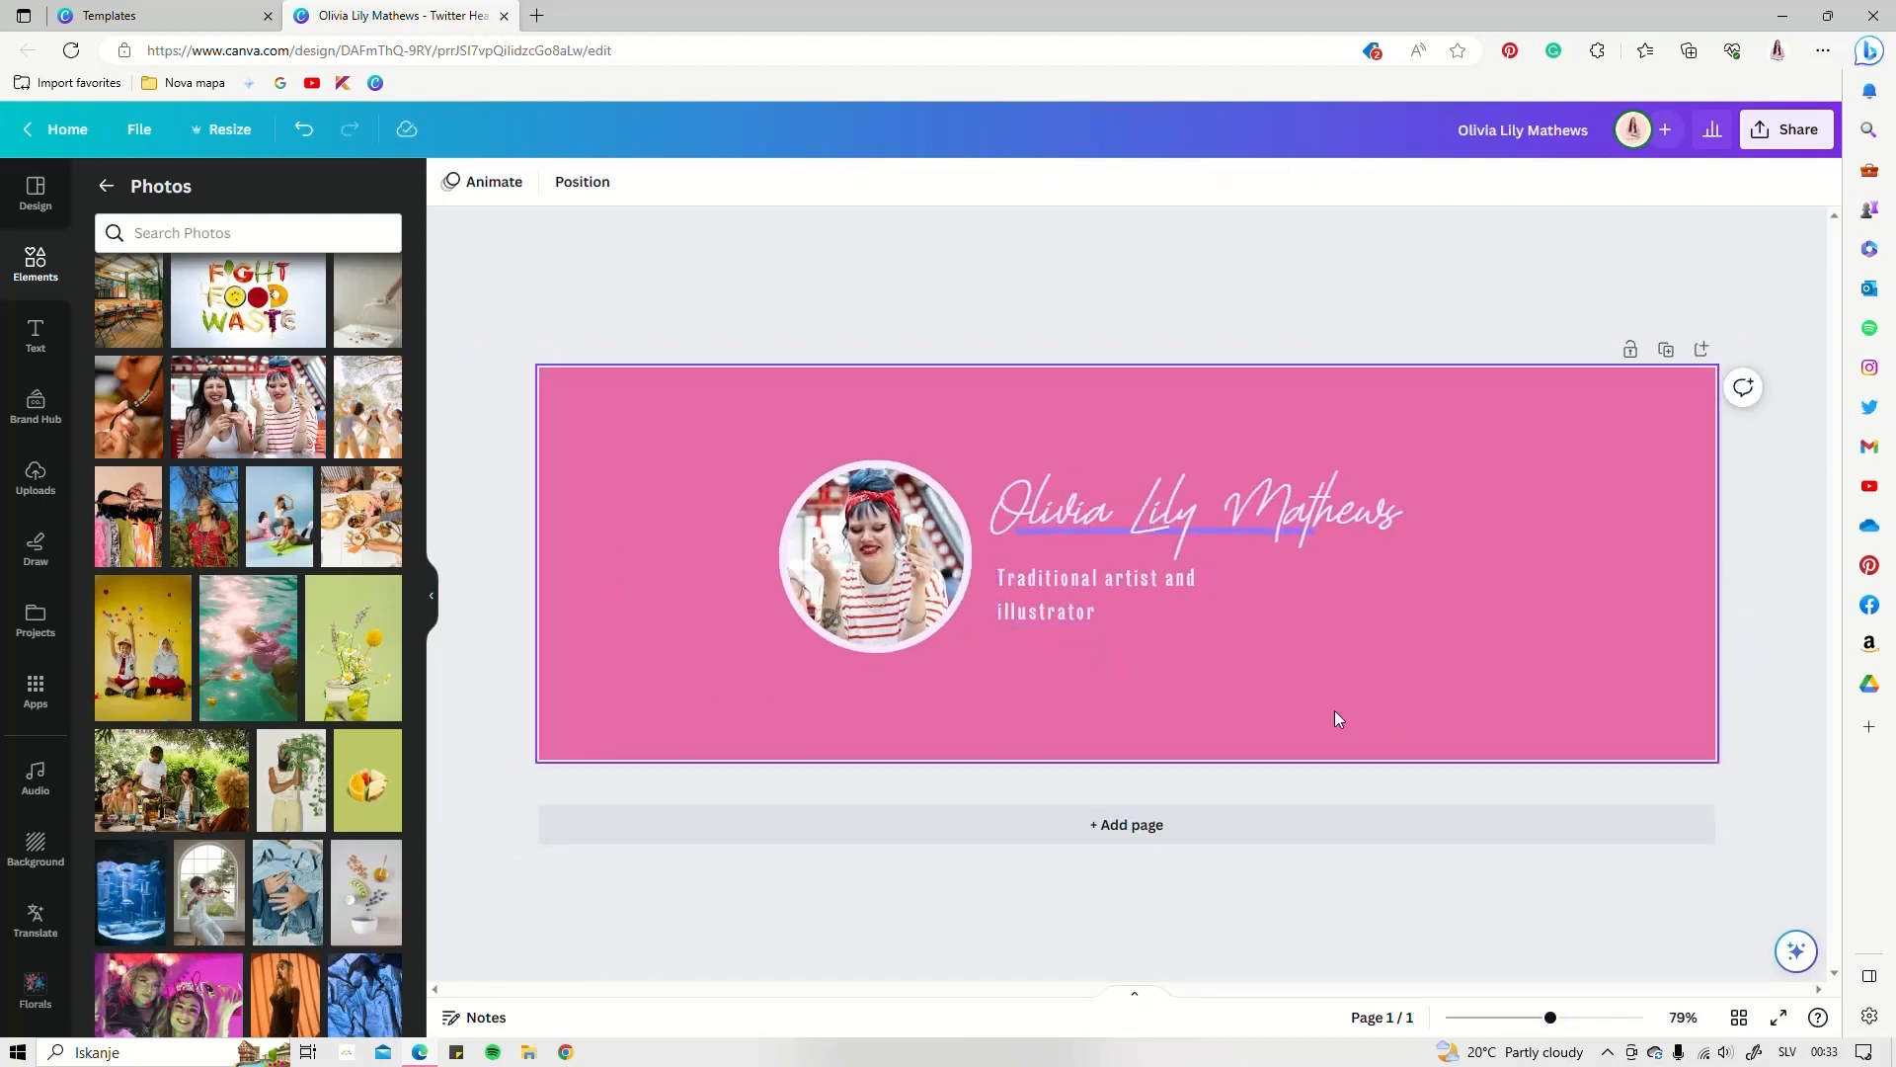
pyautogui.moveTo(1276, 673); pyautogui.dragTo(1048, 444)
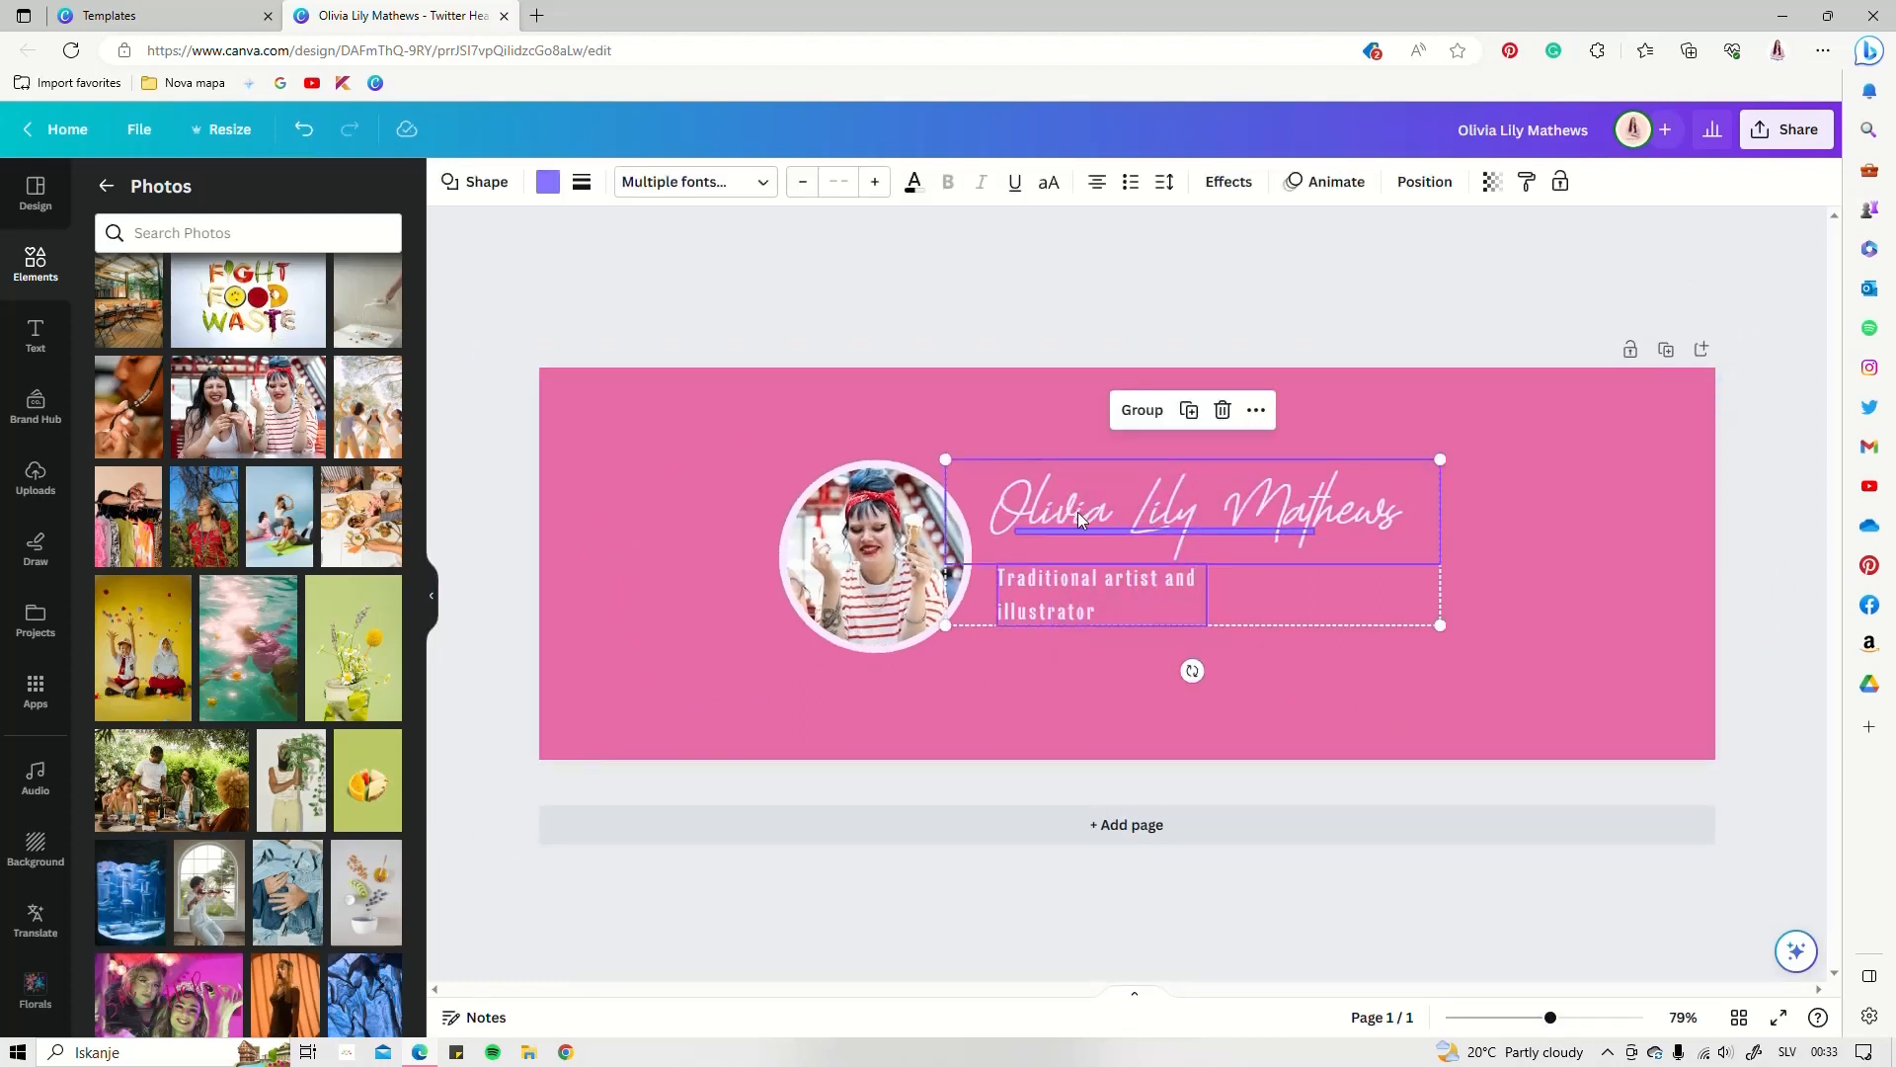
pyautogui.moveTo(1093, 524); pyautogui.dragTo(1083, 529)
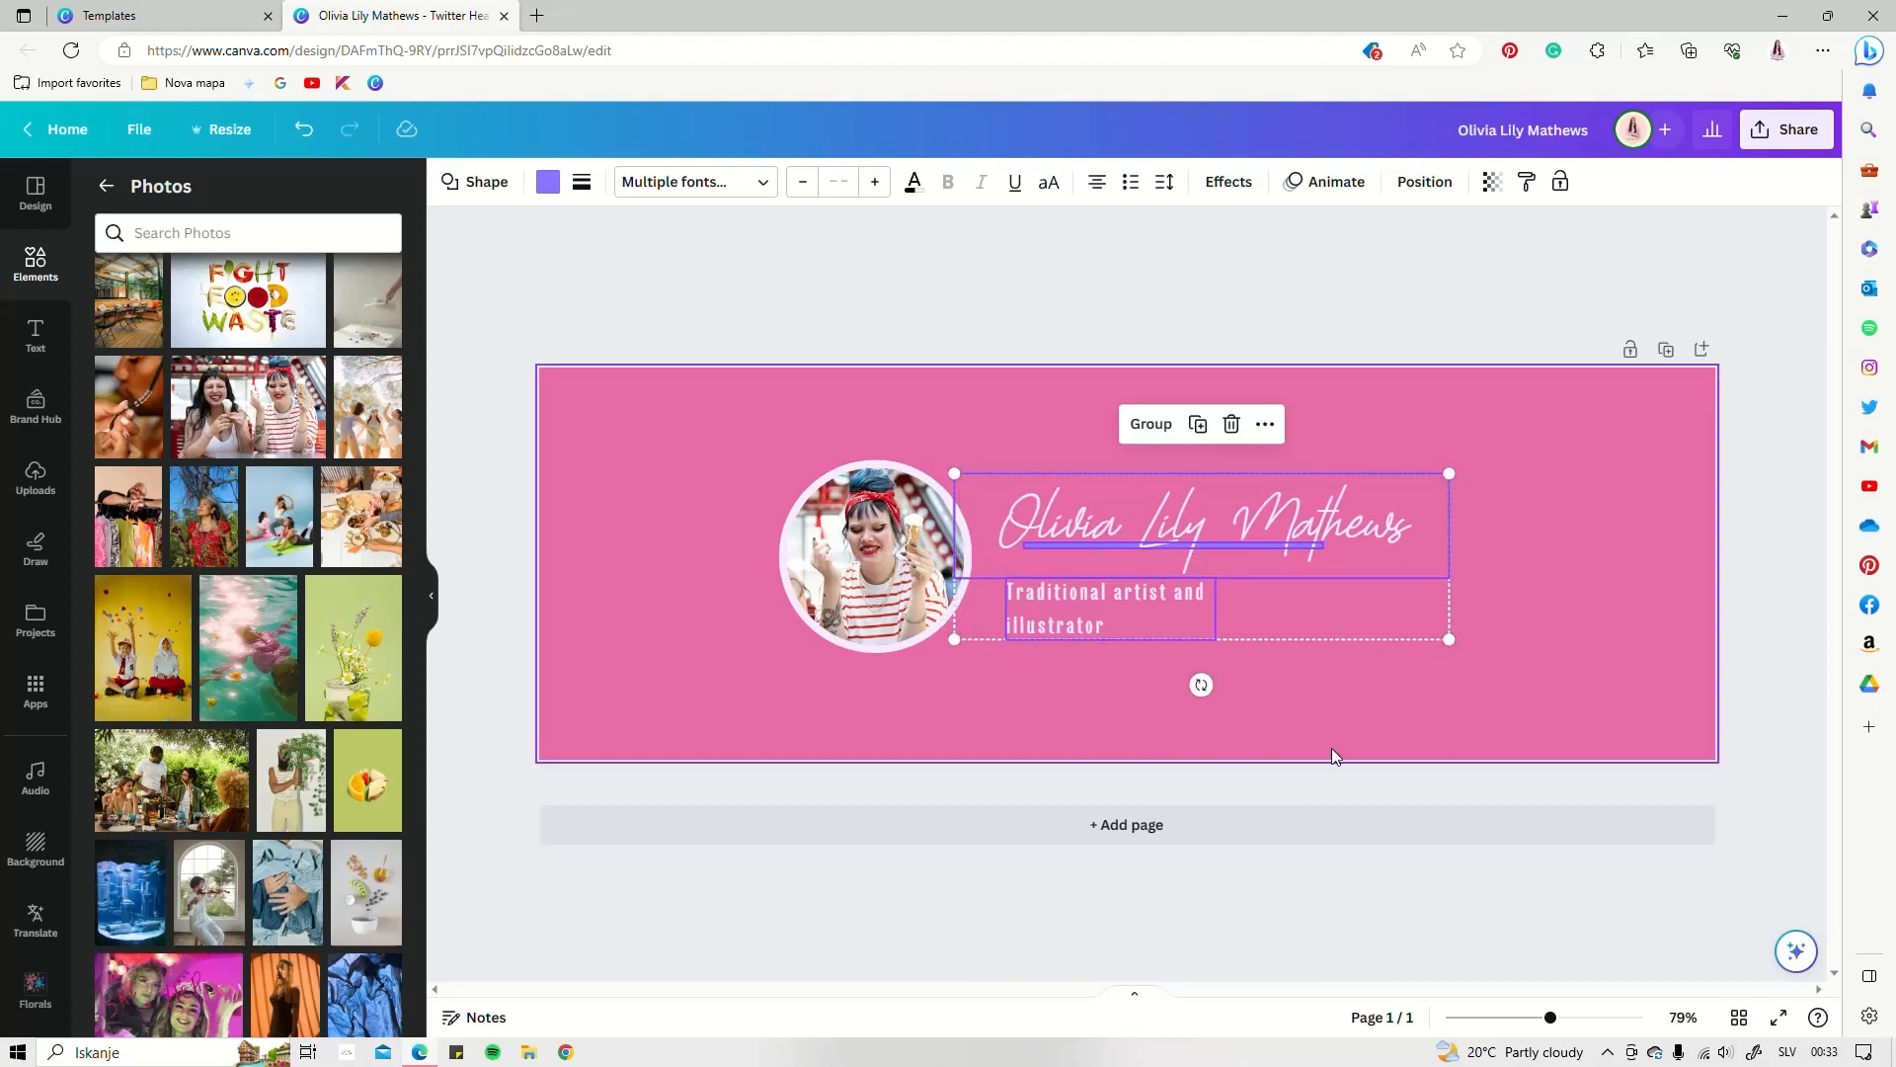
pyautogui.moveTo(1201, 531); pyautogui.dragTo(1212, 531)
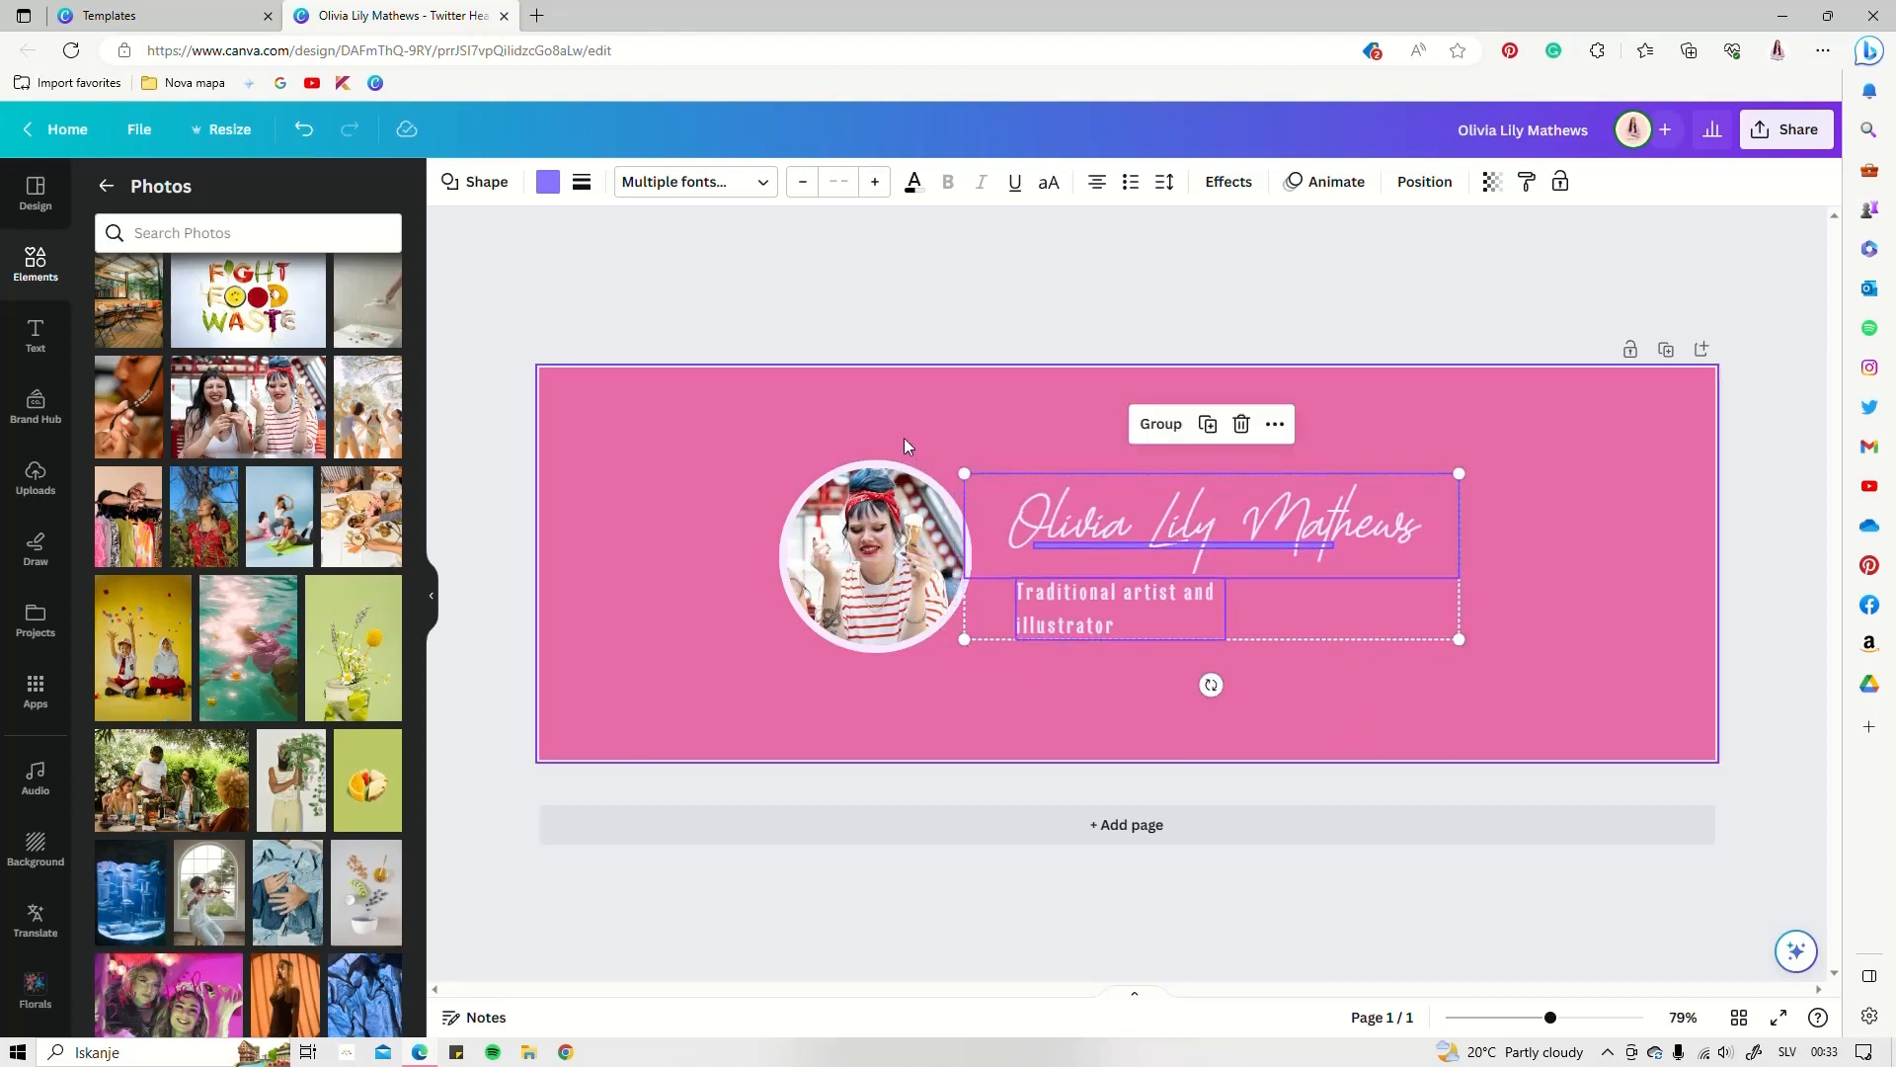
pyautogui.click(794, 425)
# Check the round photo's placement and nudge the tagline slightly right
pyautogui.moveTo(774, 428); pyautogui.dragTo(881, 567)
pyautogui.click(683, 603)
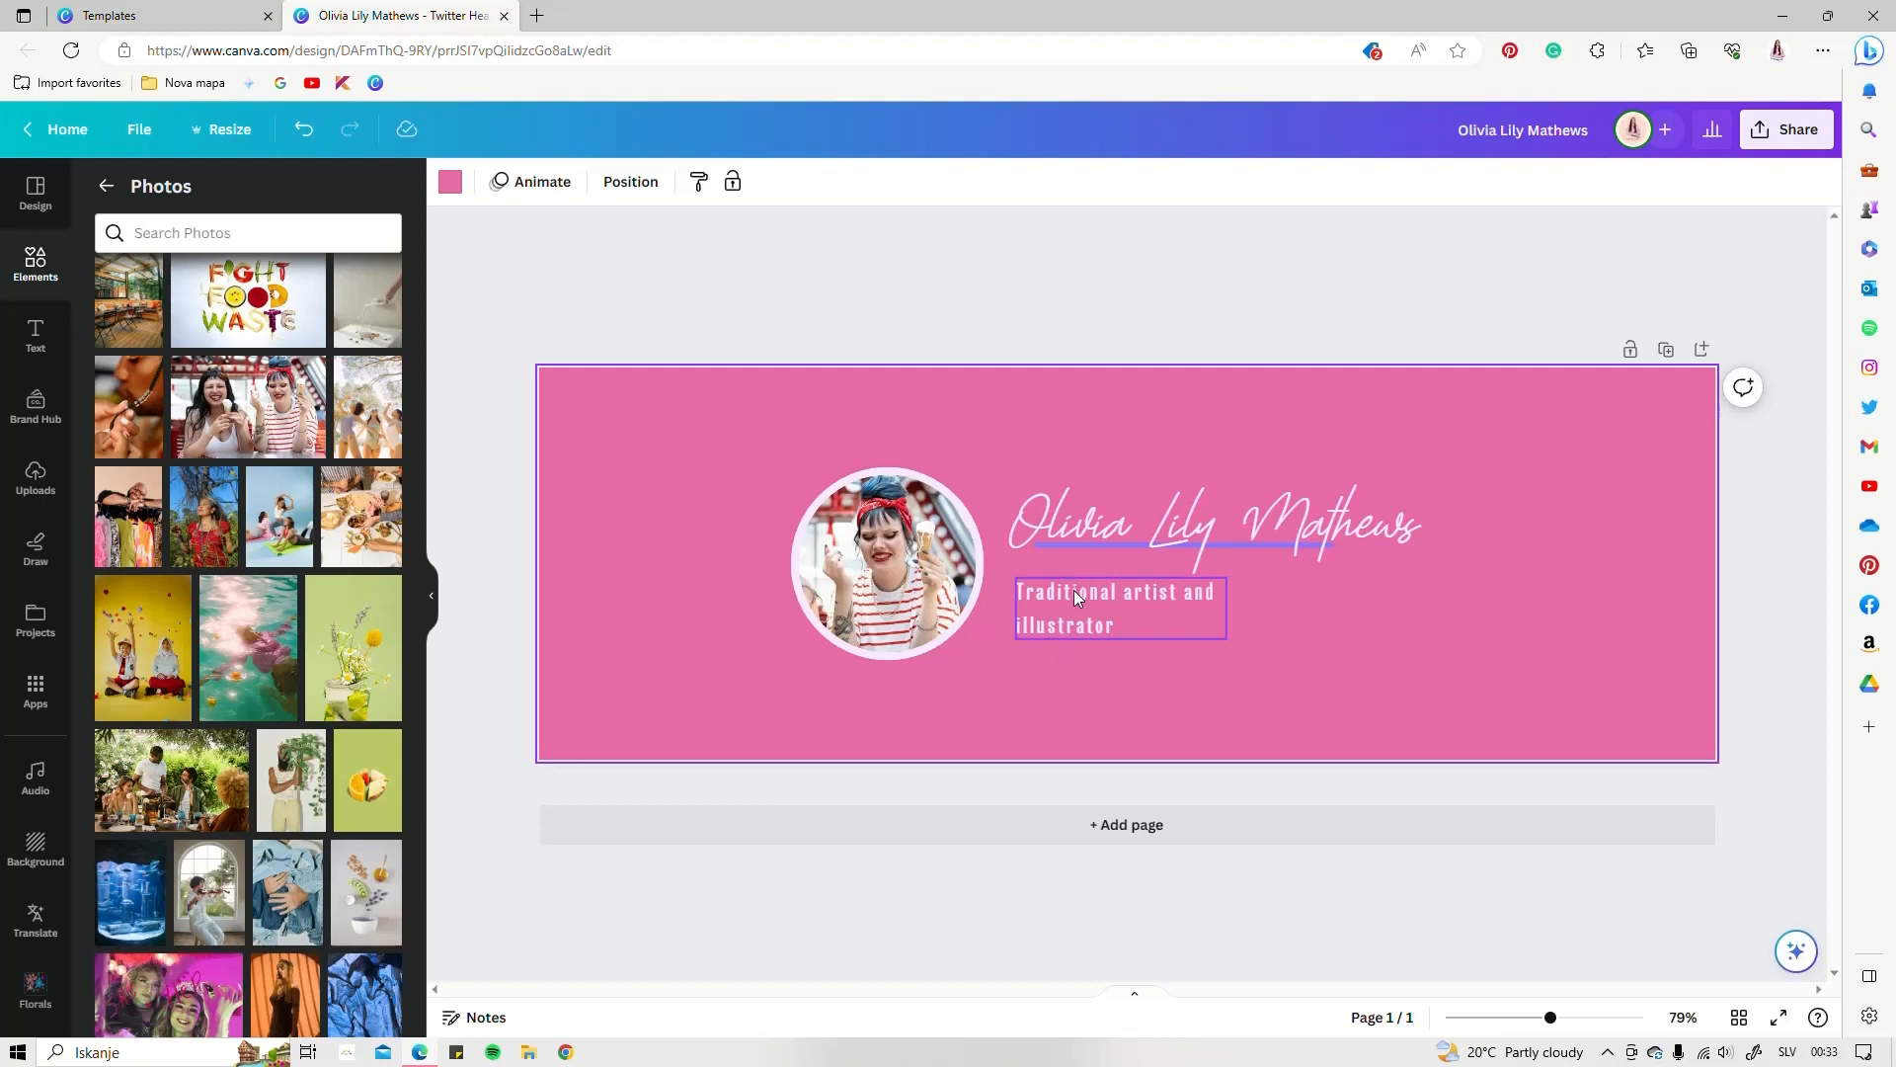
pyautogui.moveTo(1114, 595); pyautogui.dragTo(1134, 595)
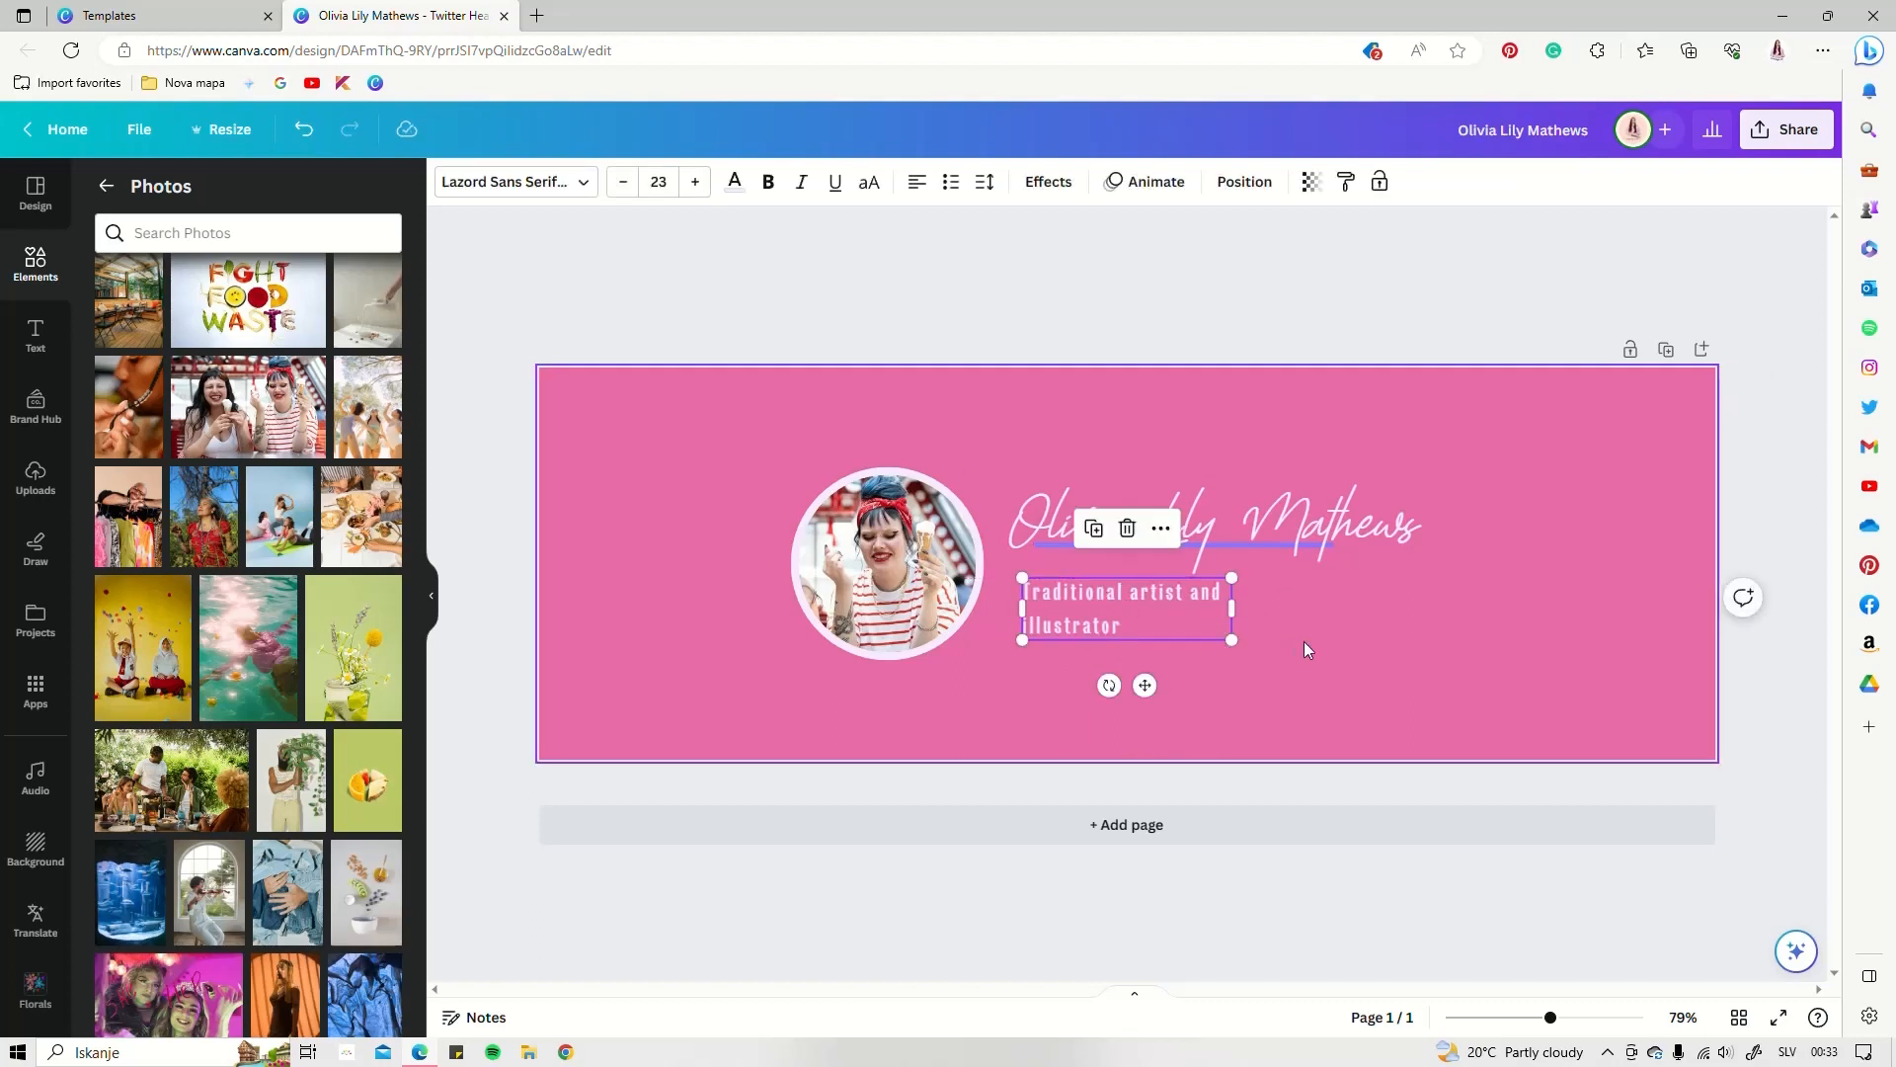
pyautogui.click(1156, 601)
pyautogui.click(652, 524)
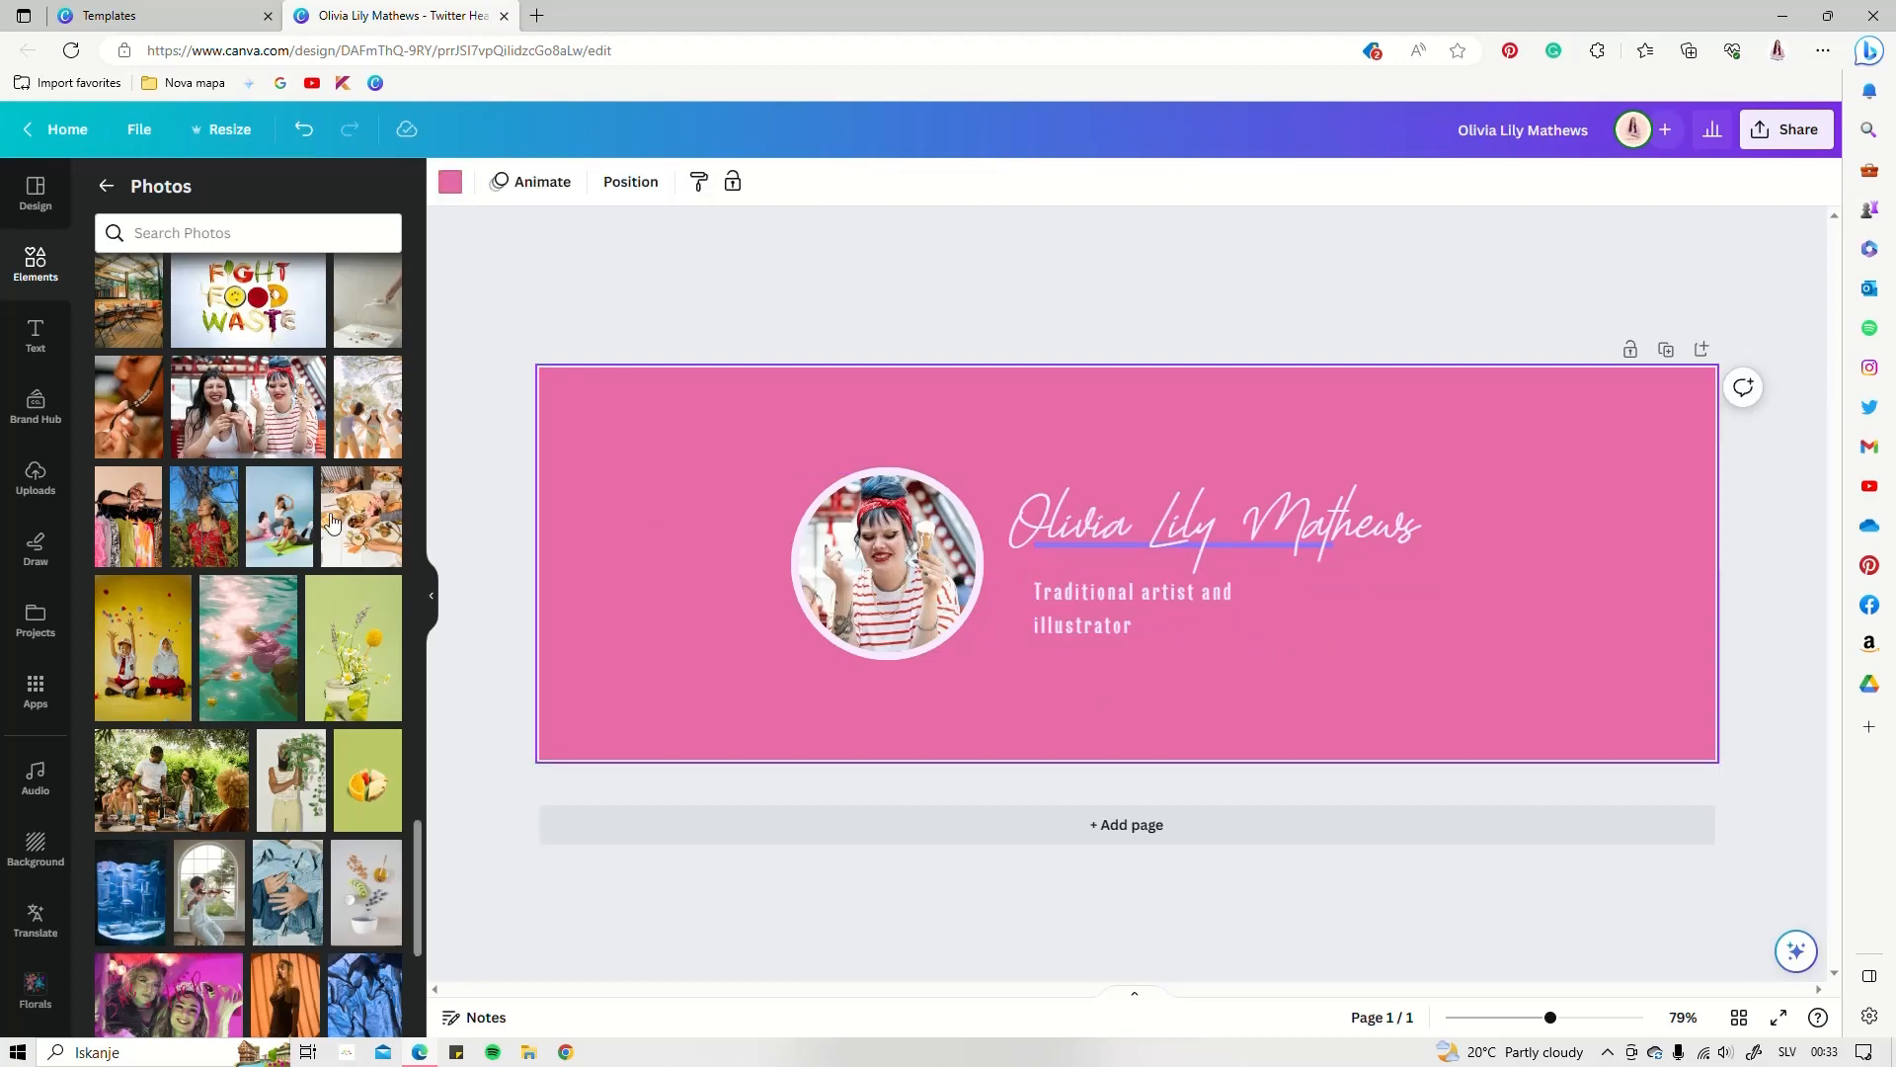
# Bring up the Design styles panel
pyautogui.scroll(-5, 259, 534)
pyautogui.scroll(-2, 259, 533)
pyautogui.scroll(20, 259, 531)
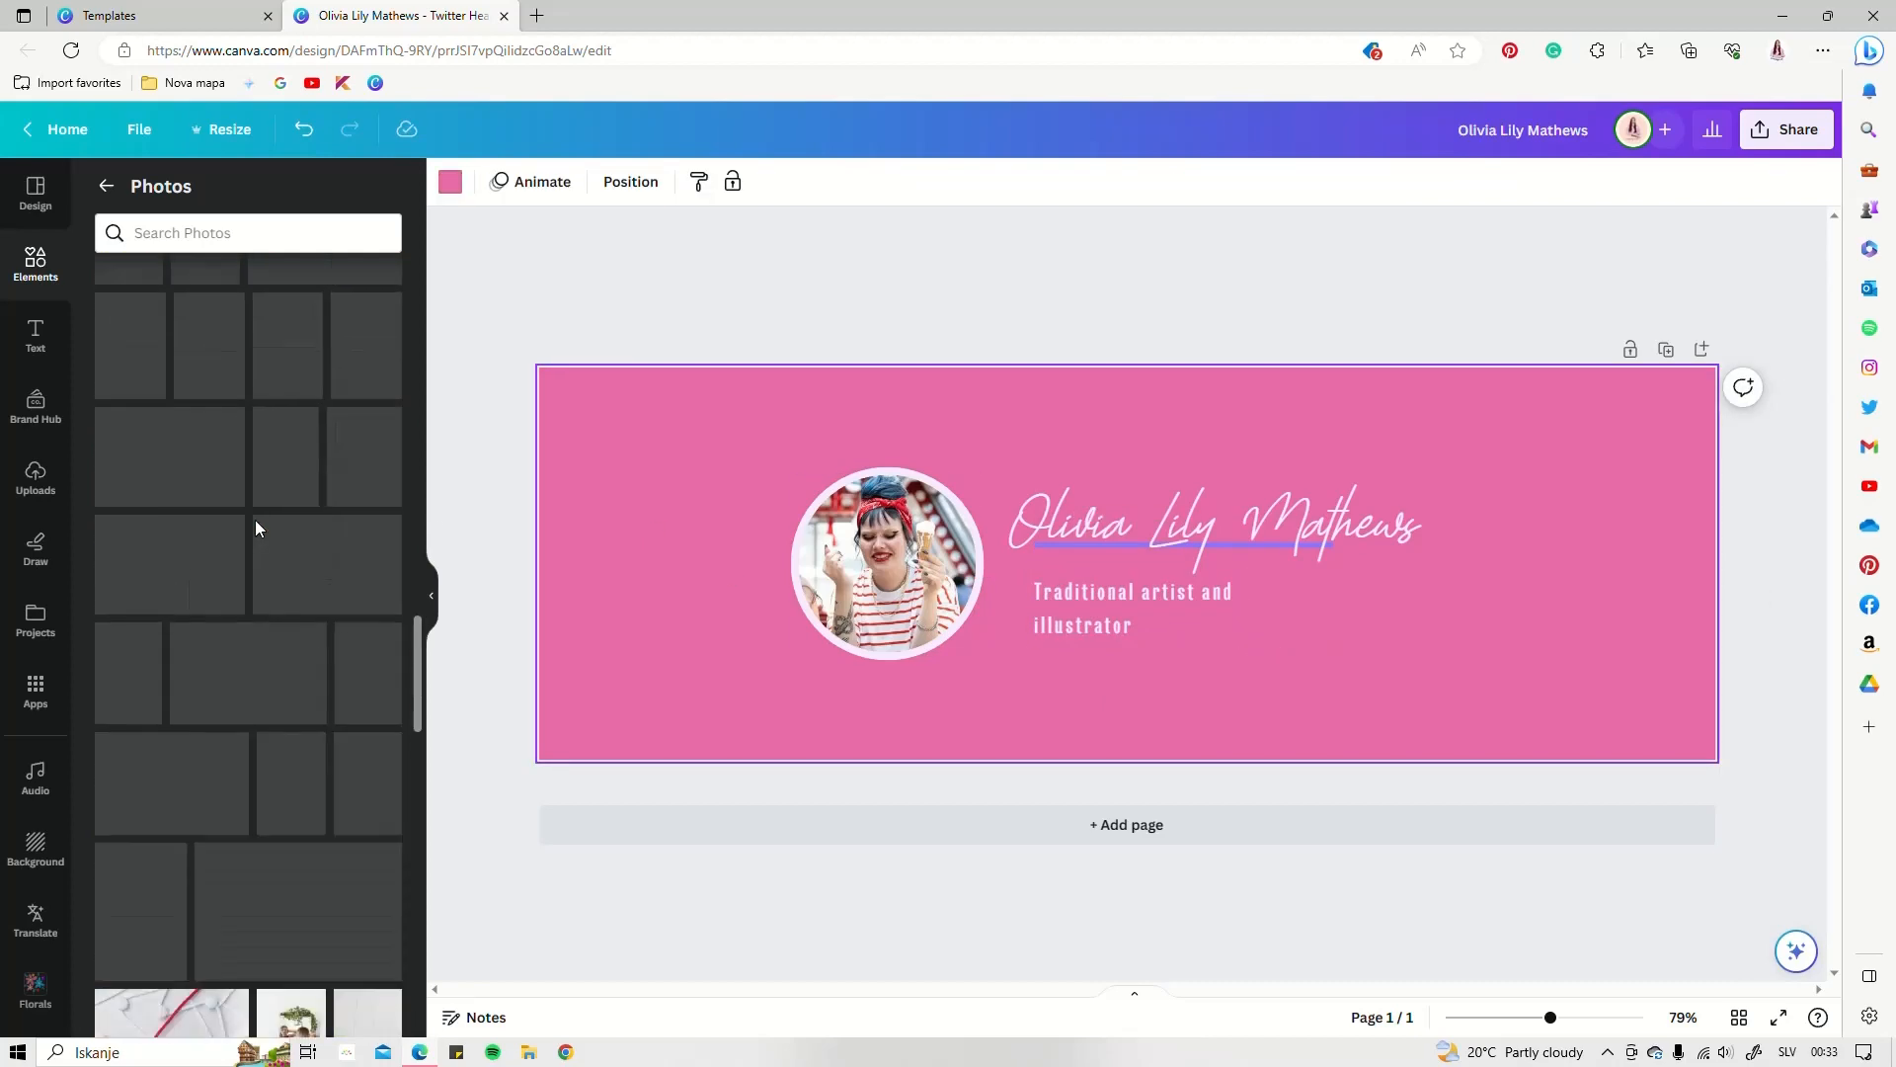
pyautogui.scroll(5, 235, 413)
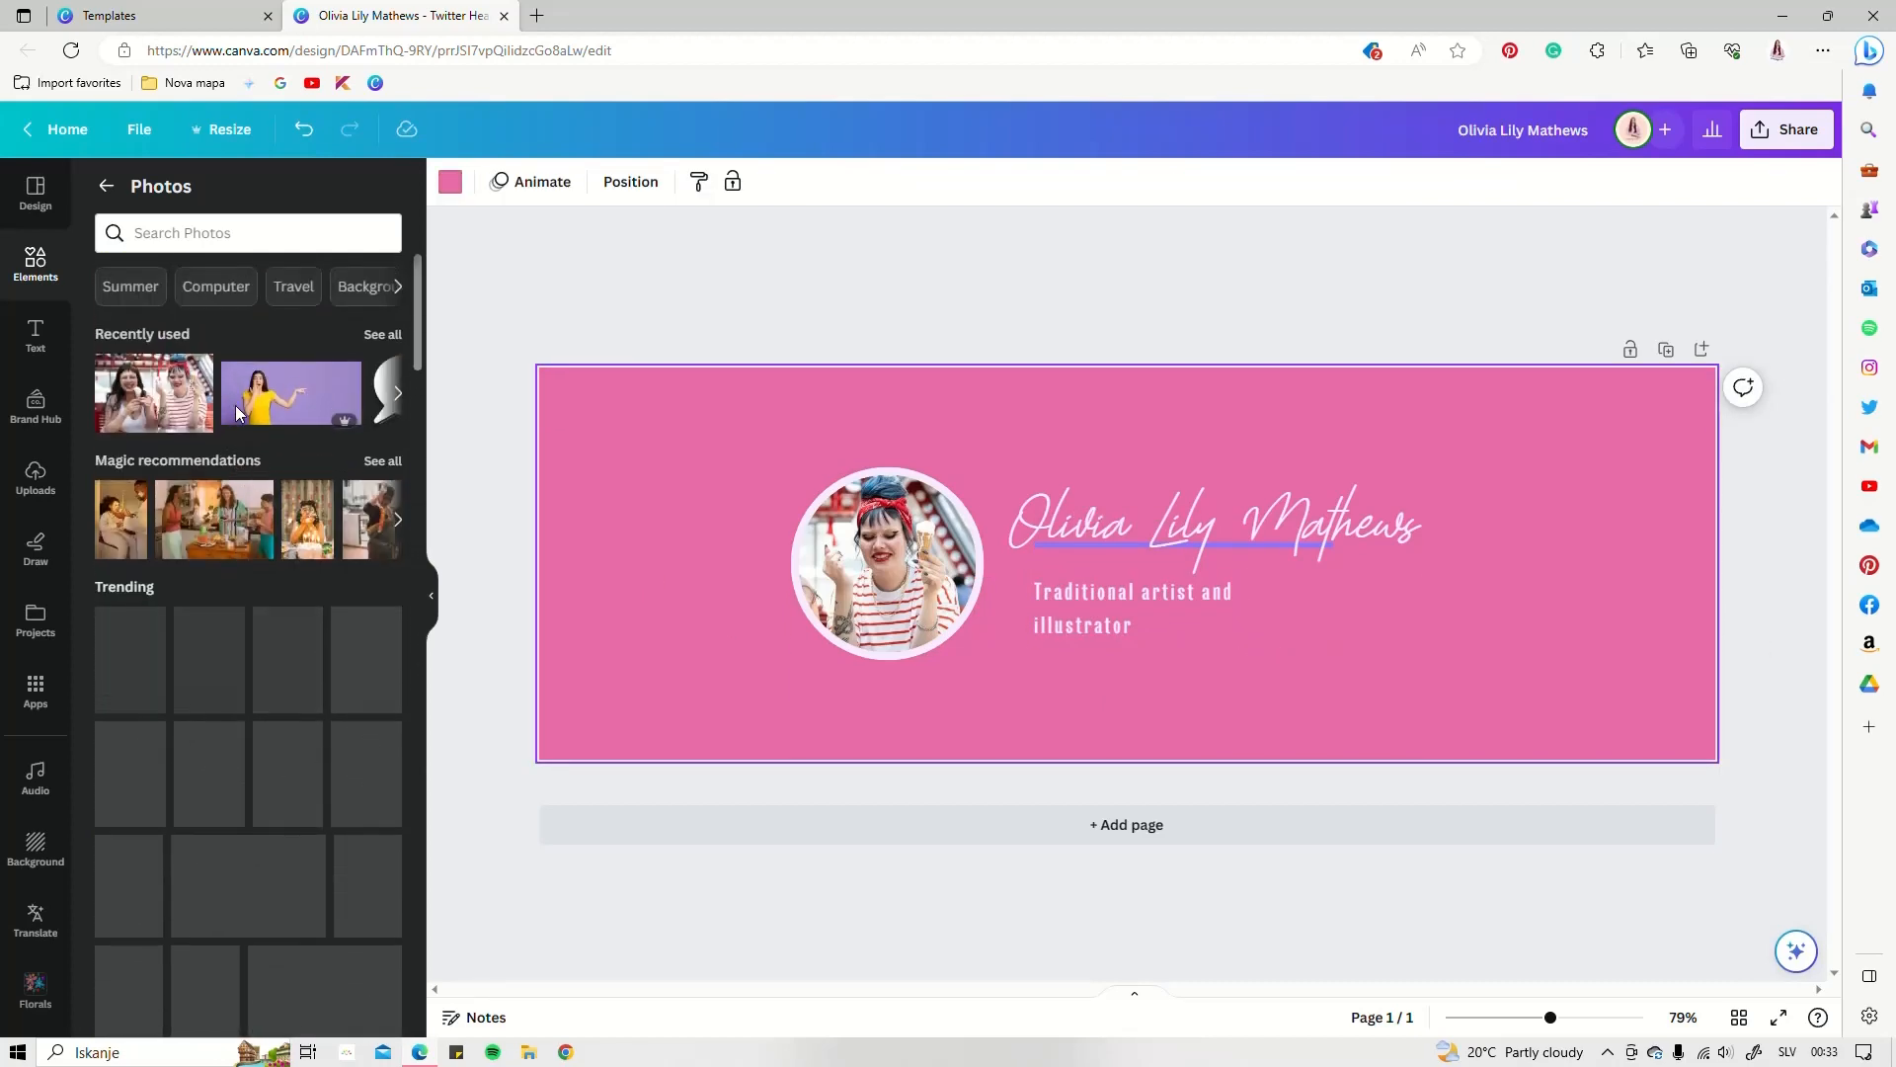
pyautogui.click(35, 193)
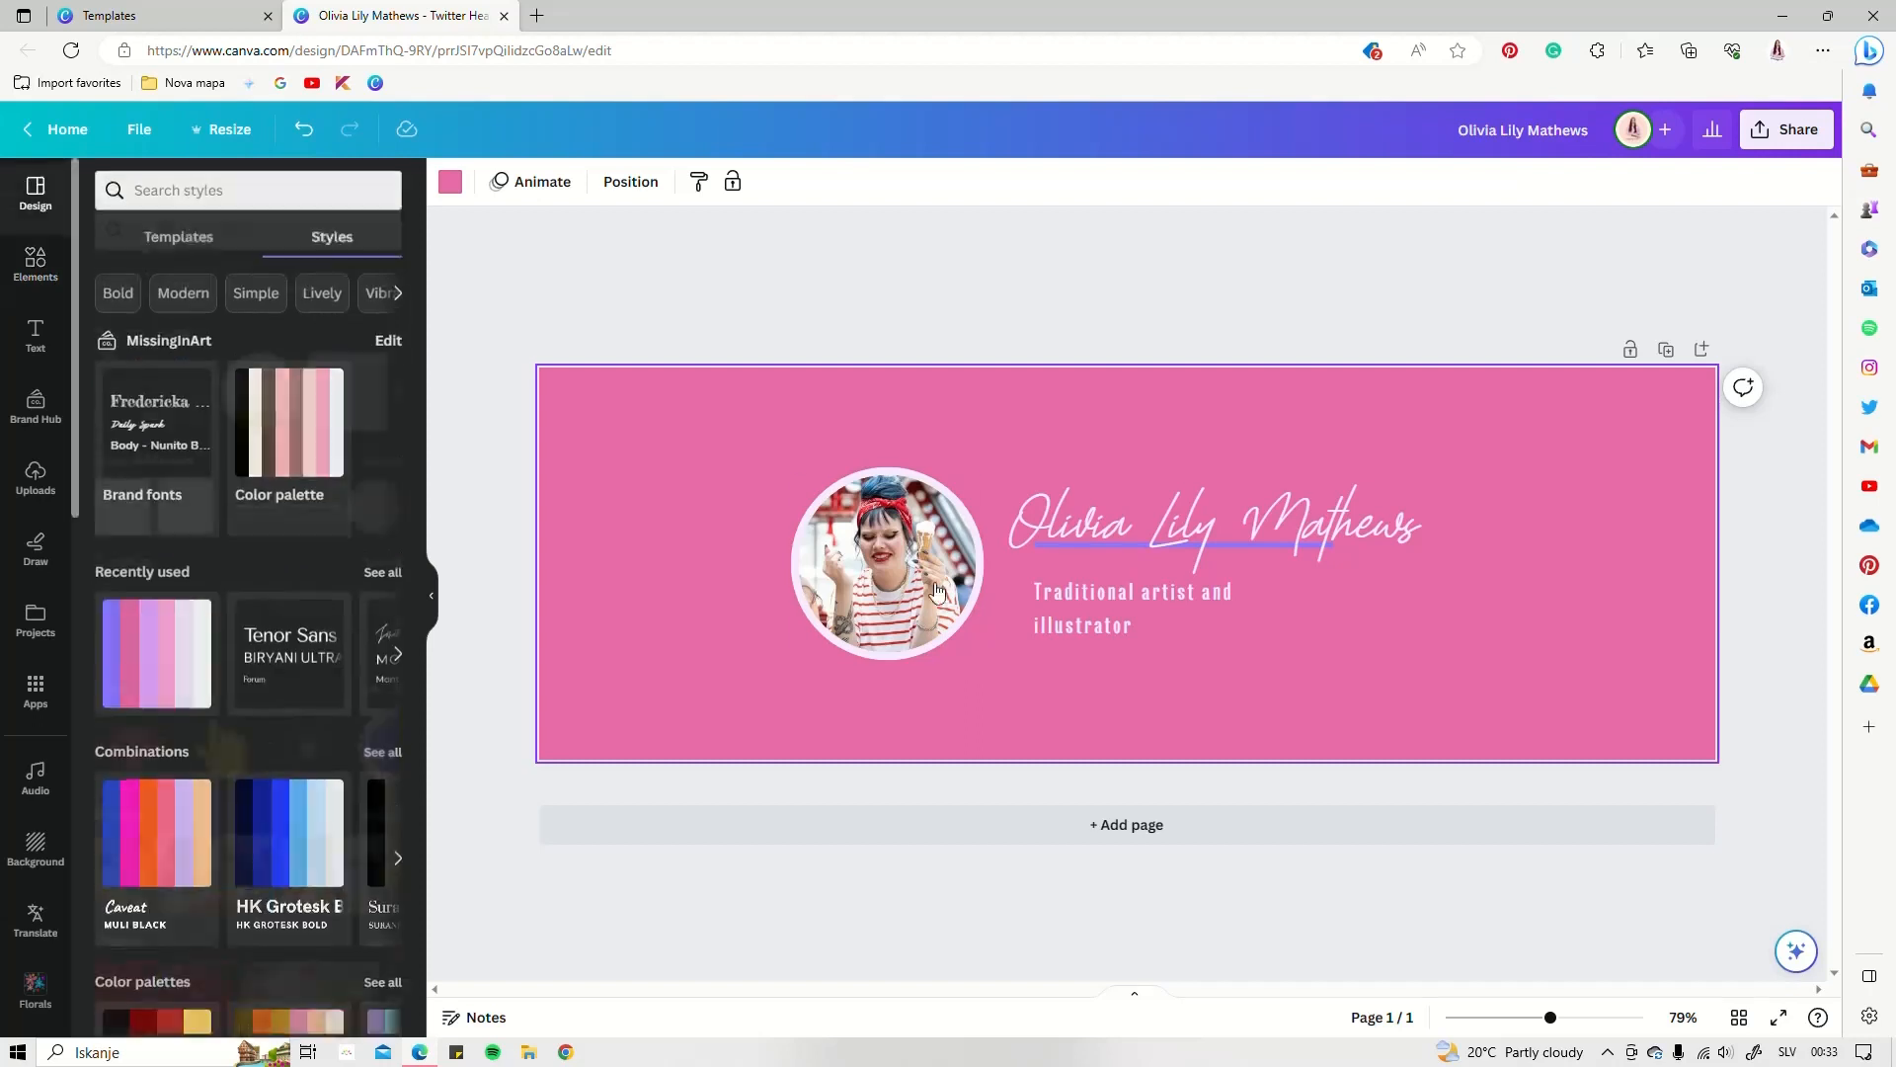
# Add a second page and shuffle Recently used palettes to give it a pale blue background
pyautogui.click(1144, 826)
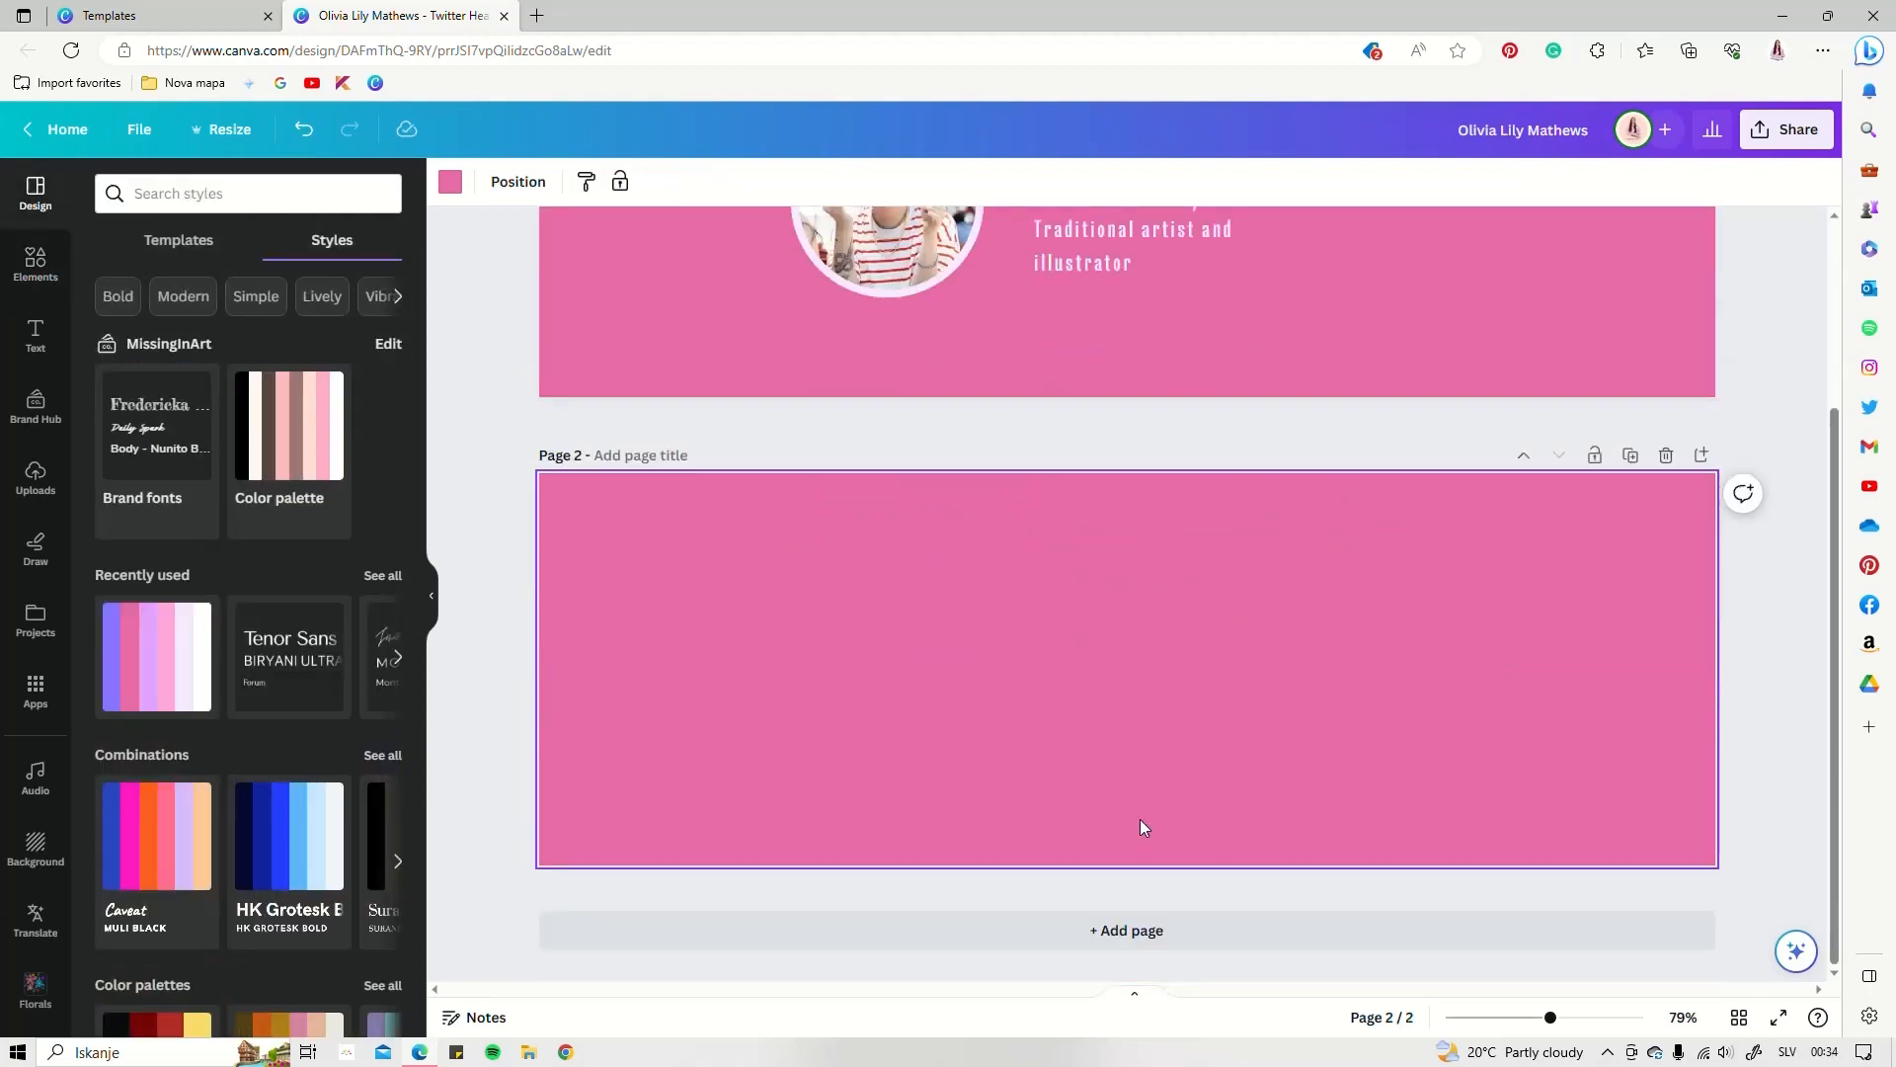
pyautogui.click(176, 684)
pyautogui.click(176, 683)
pyautogui.click(175, 683)
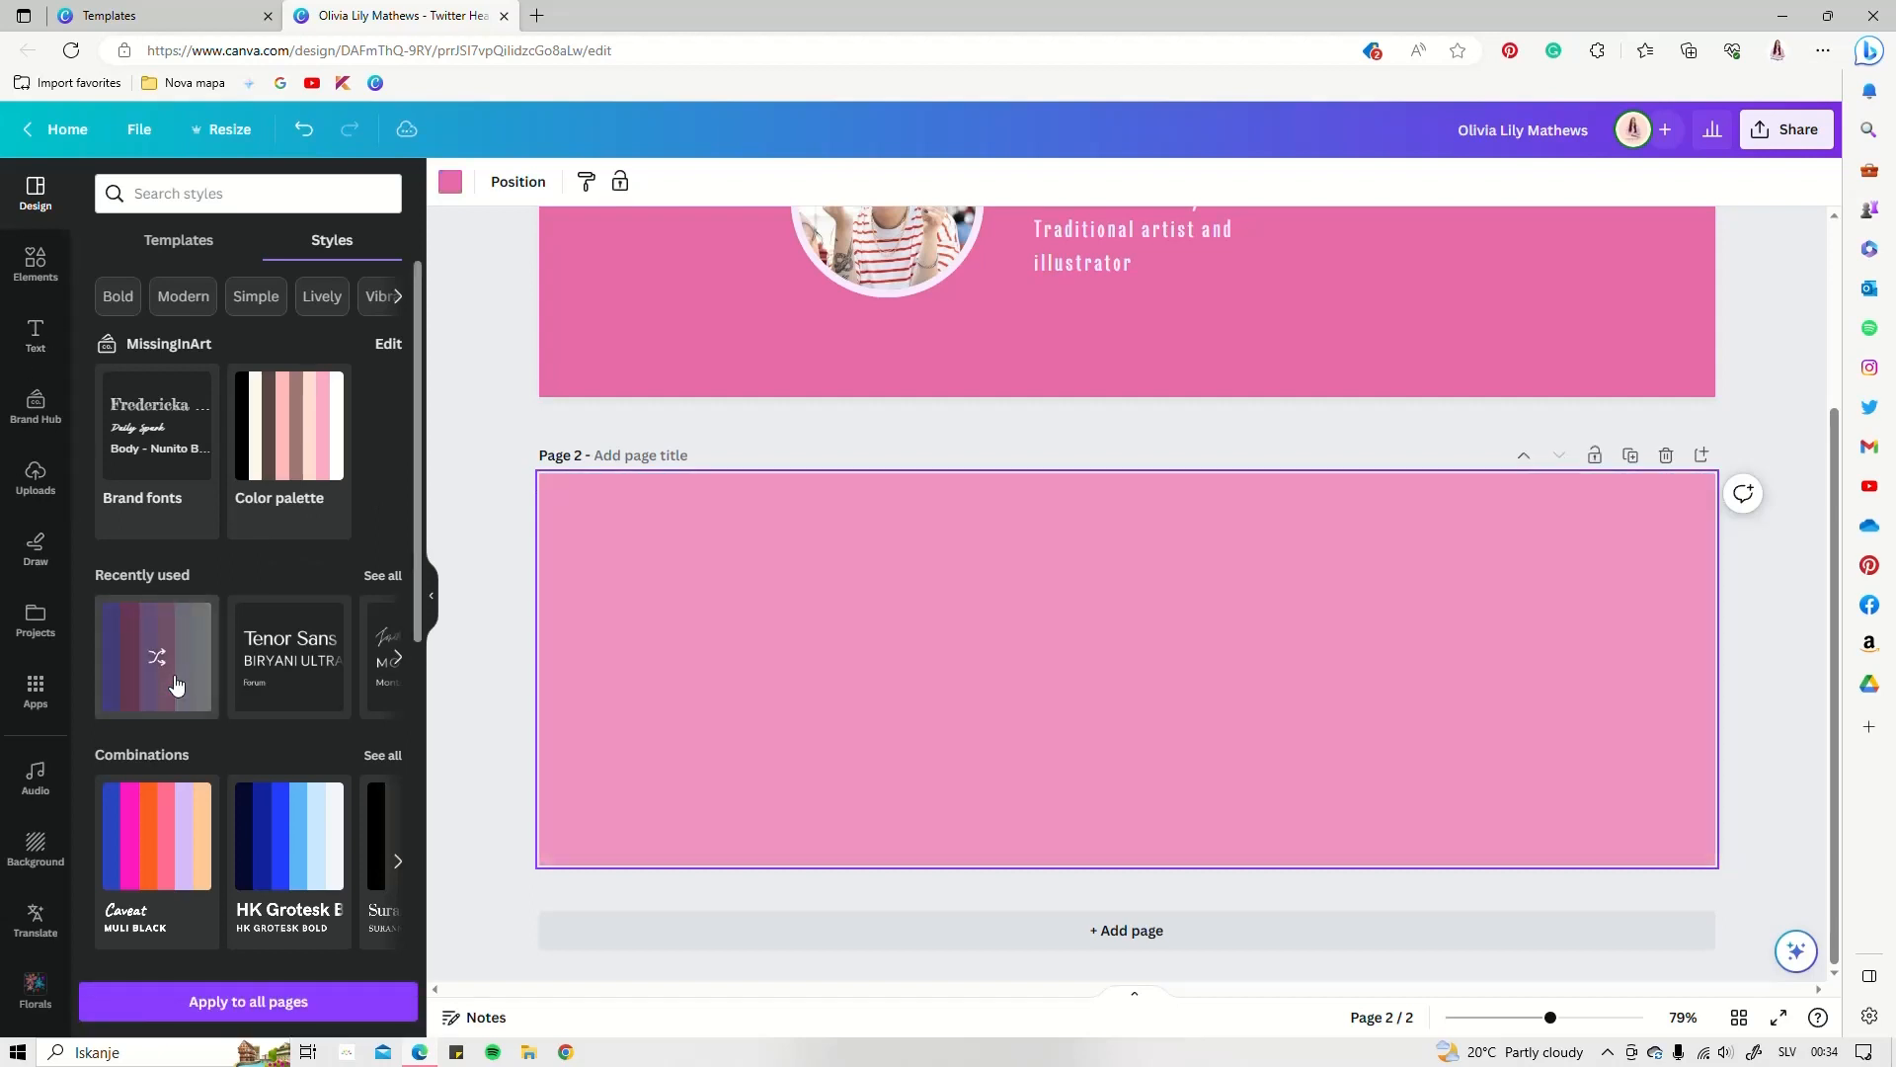
pyautogui.click(176, 684)
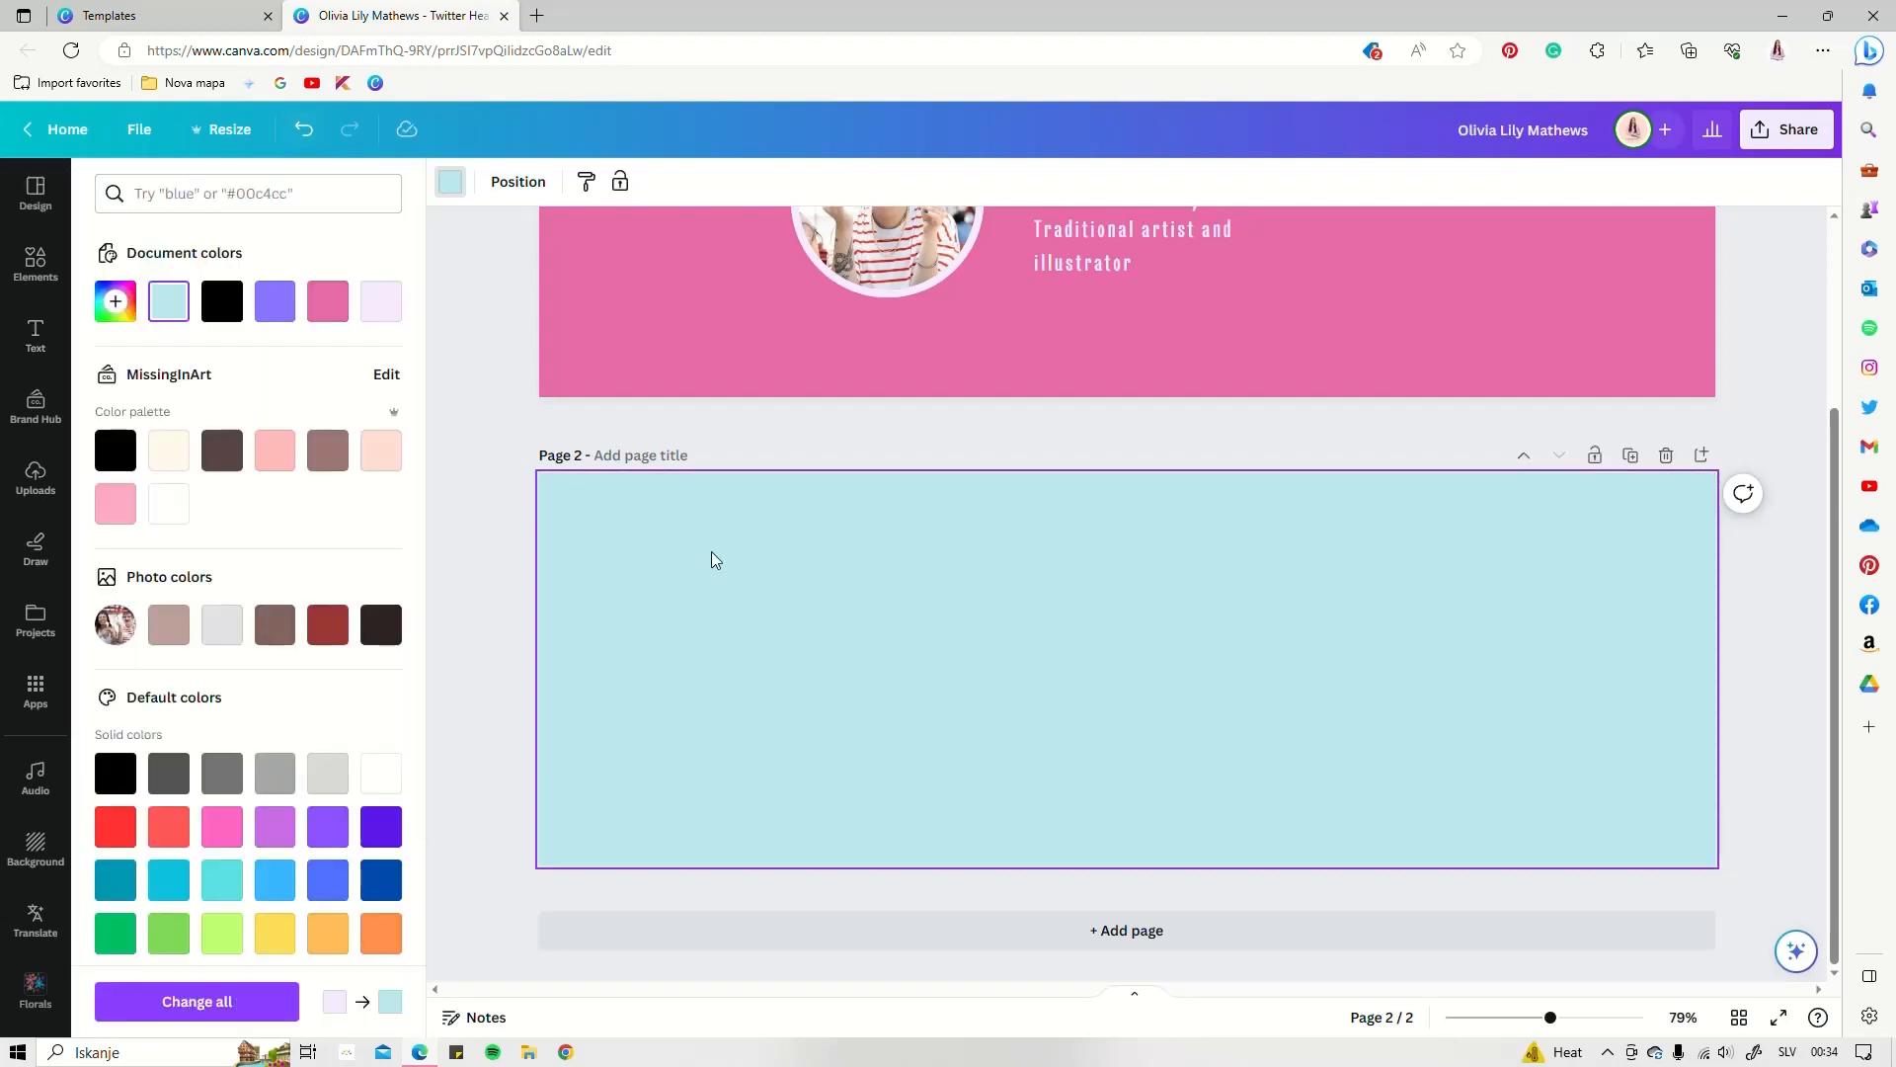
pyautogui.scroll(3, 1152, 665)
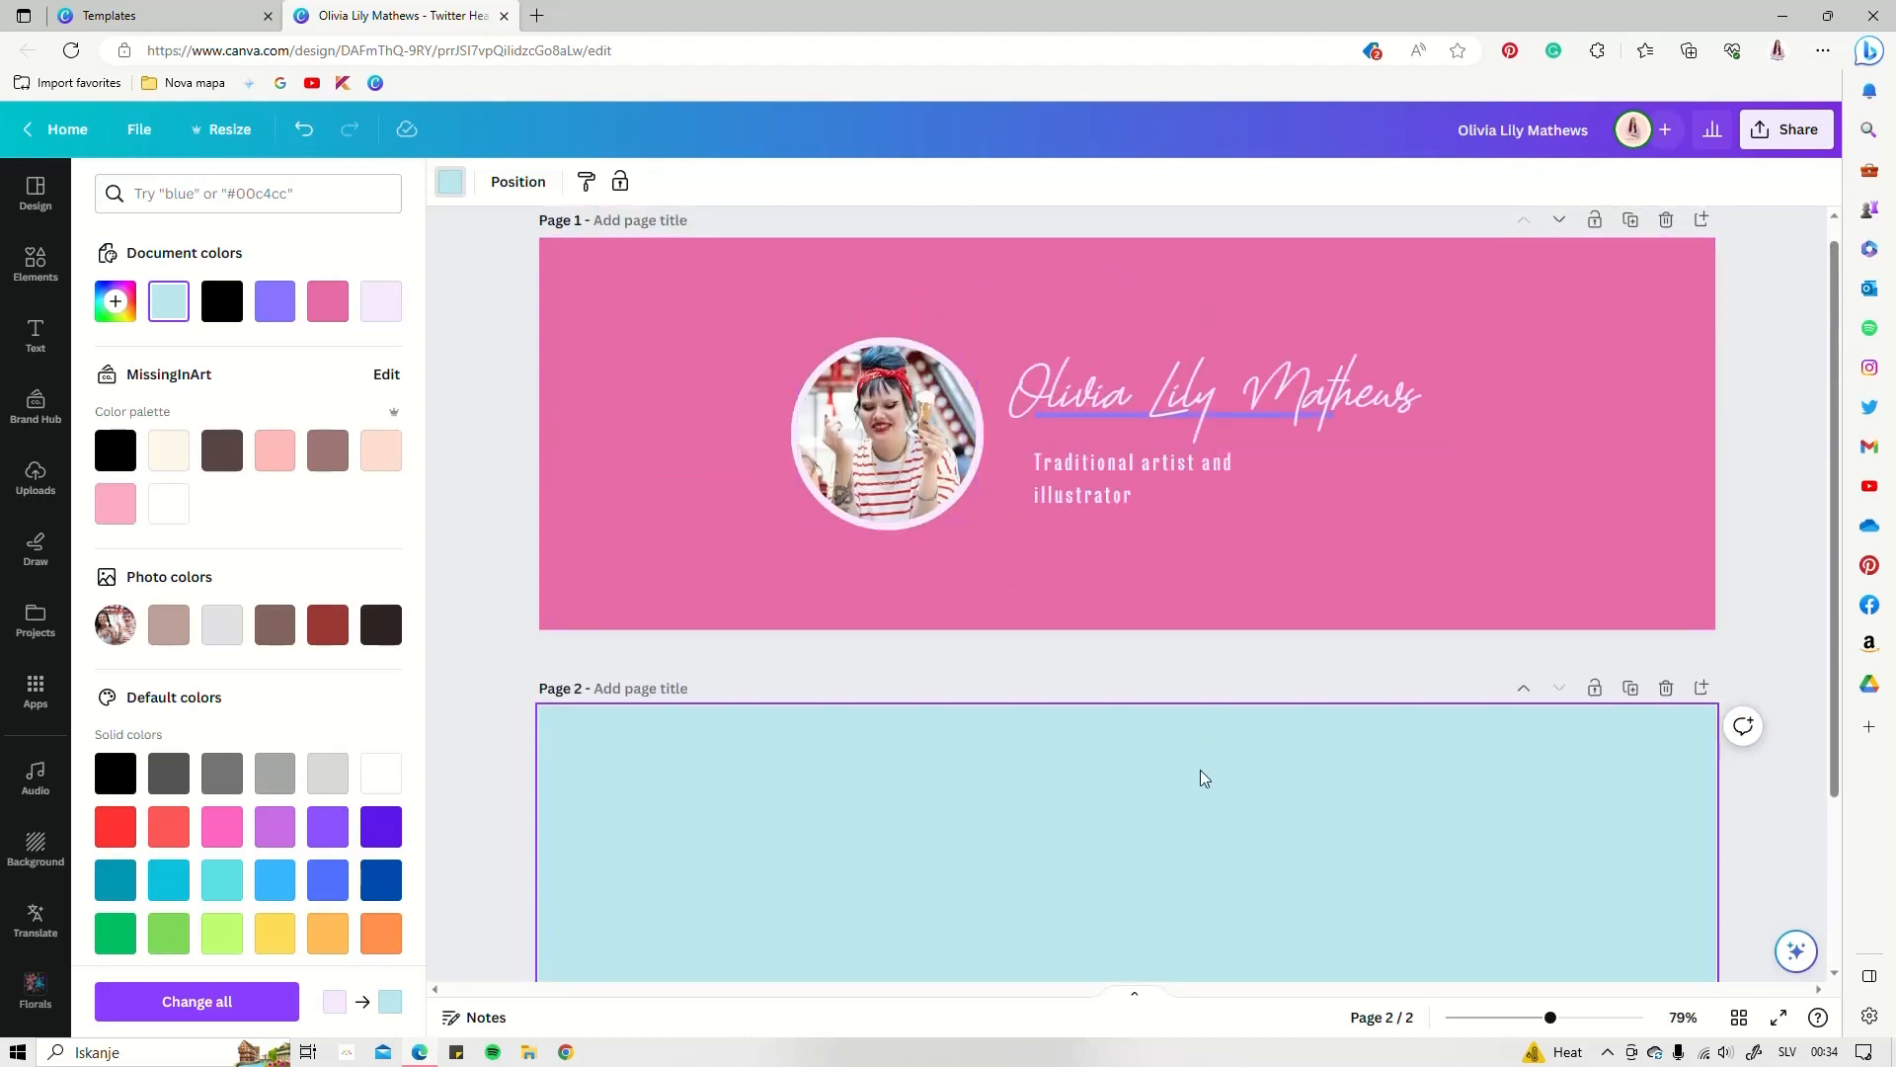
pyautogui.scroll(-3, 1200, 769)
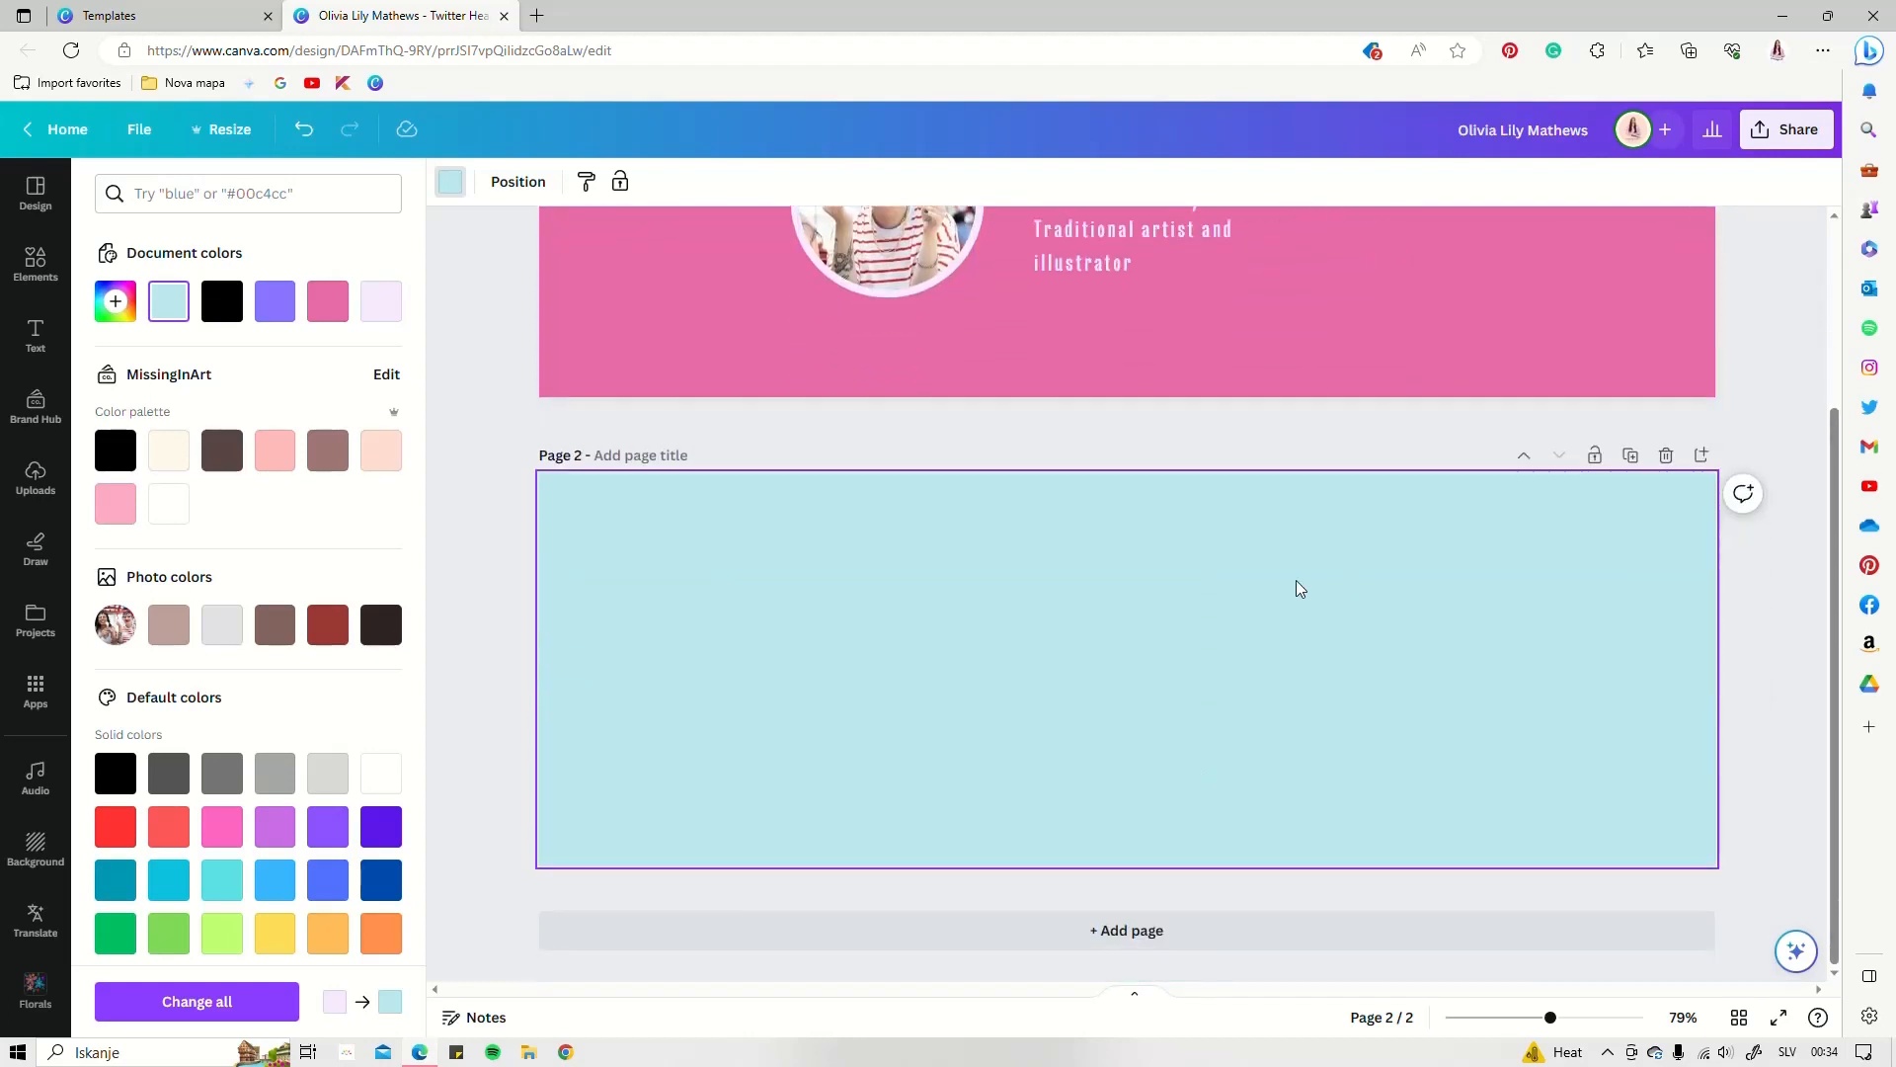
pyautogui.click(34, 198)
# Search Elements for 'lines' and stretch the chevron graphic full height along page 2's left edge
pyautogui.click(29, 281)
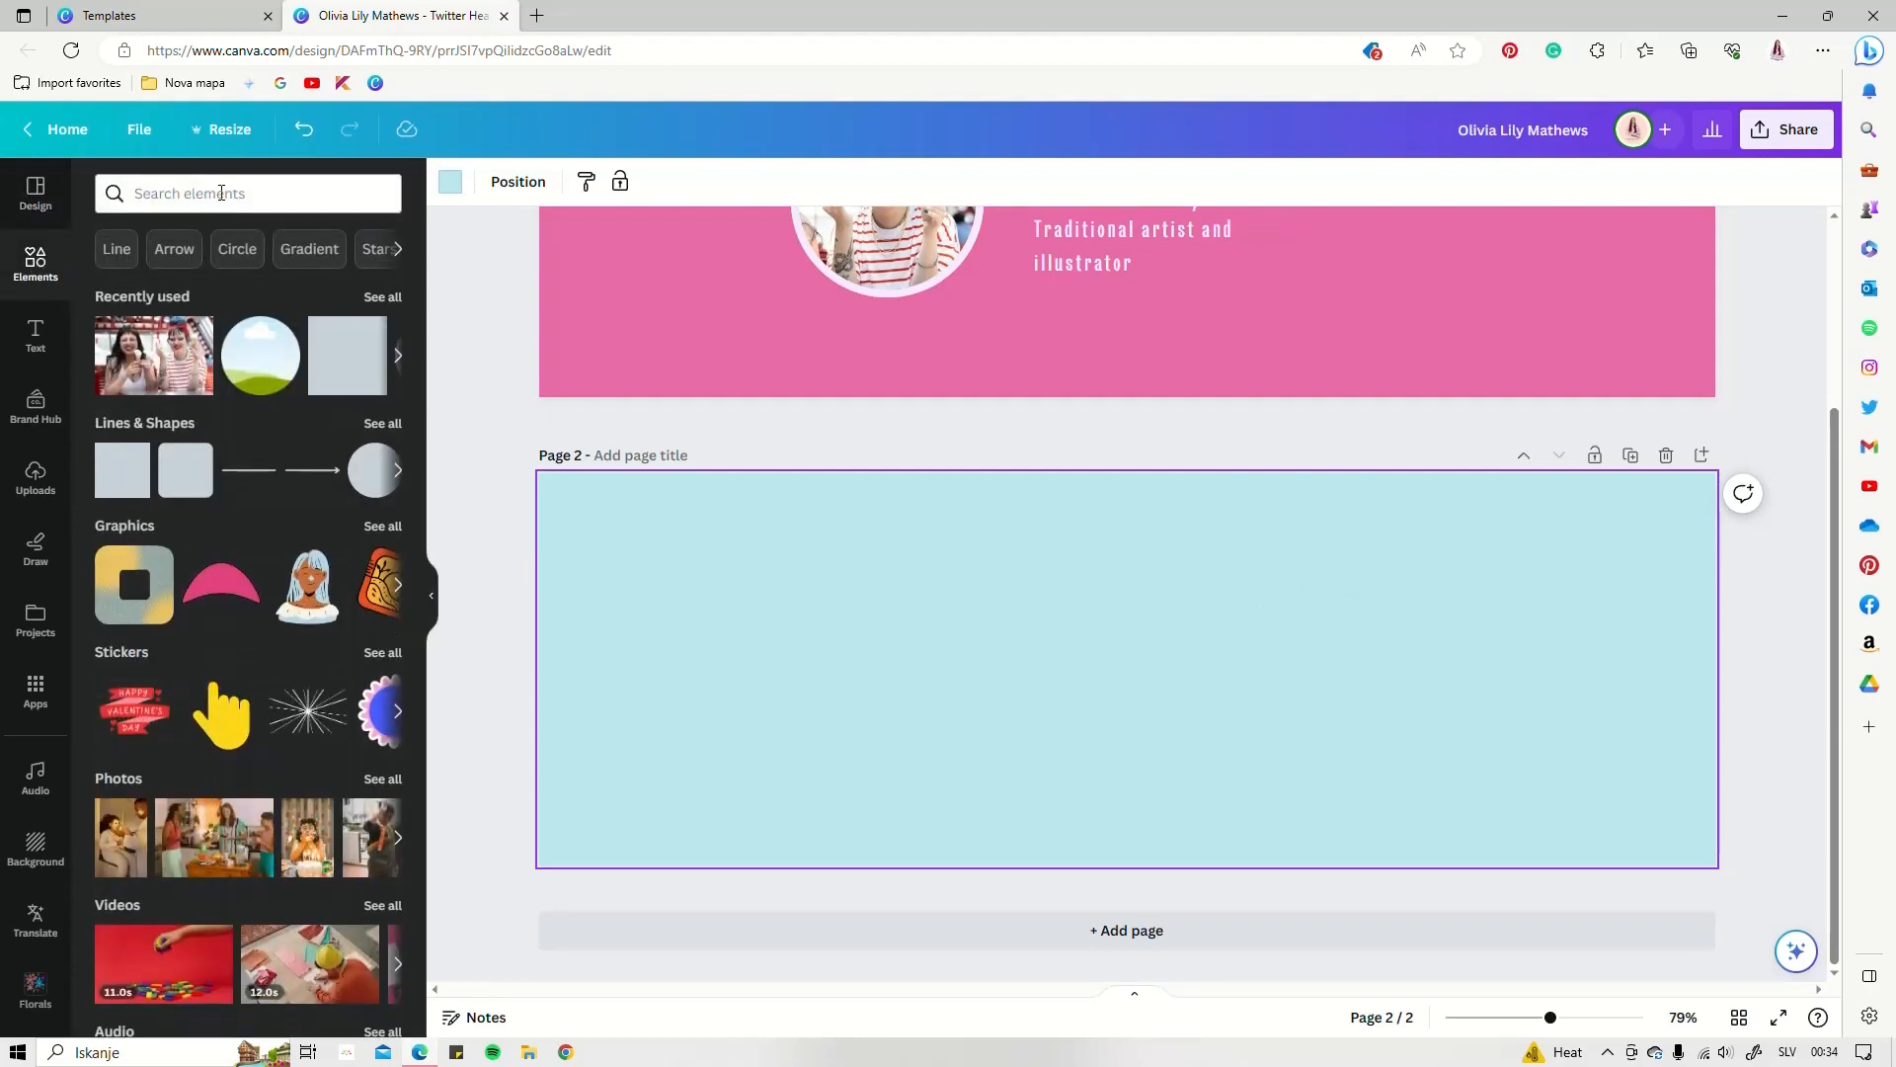
pyautogui.click(144, 194)
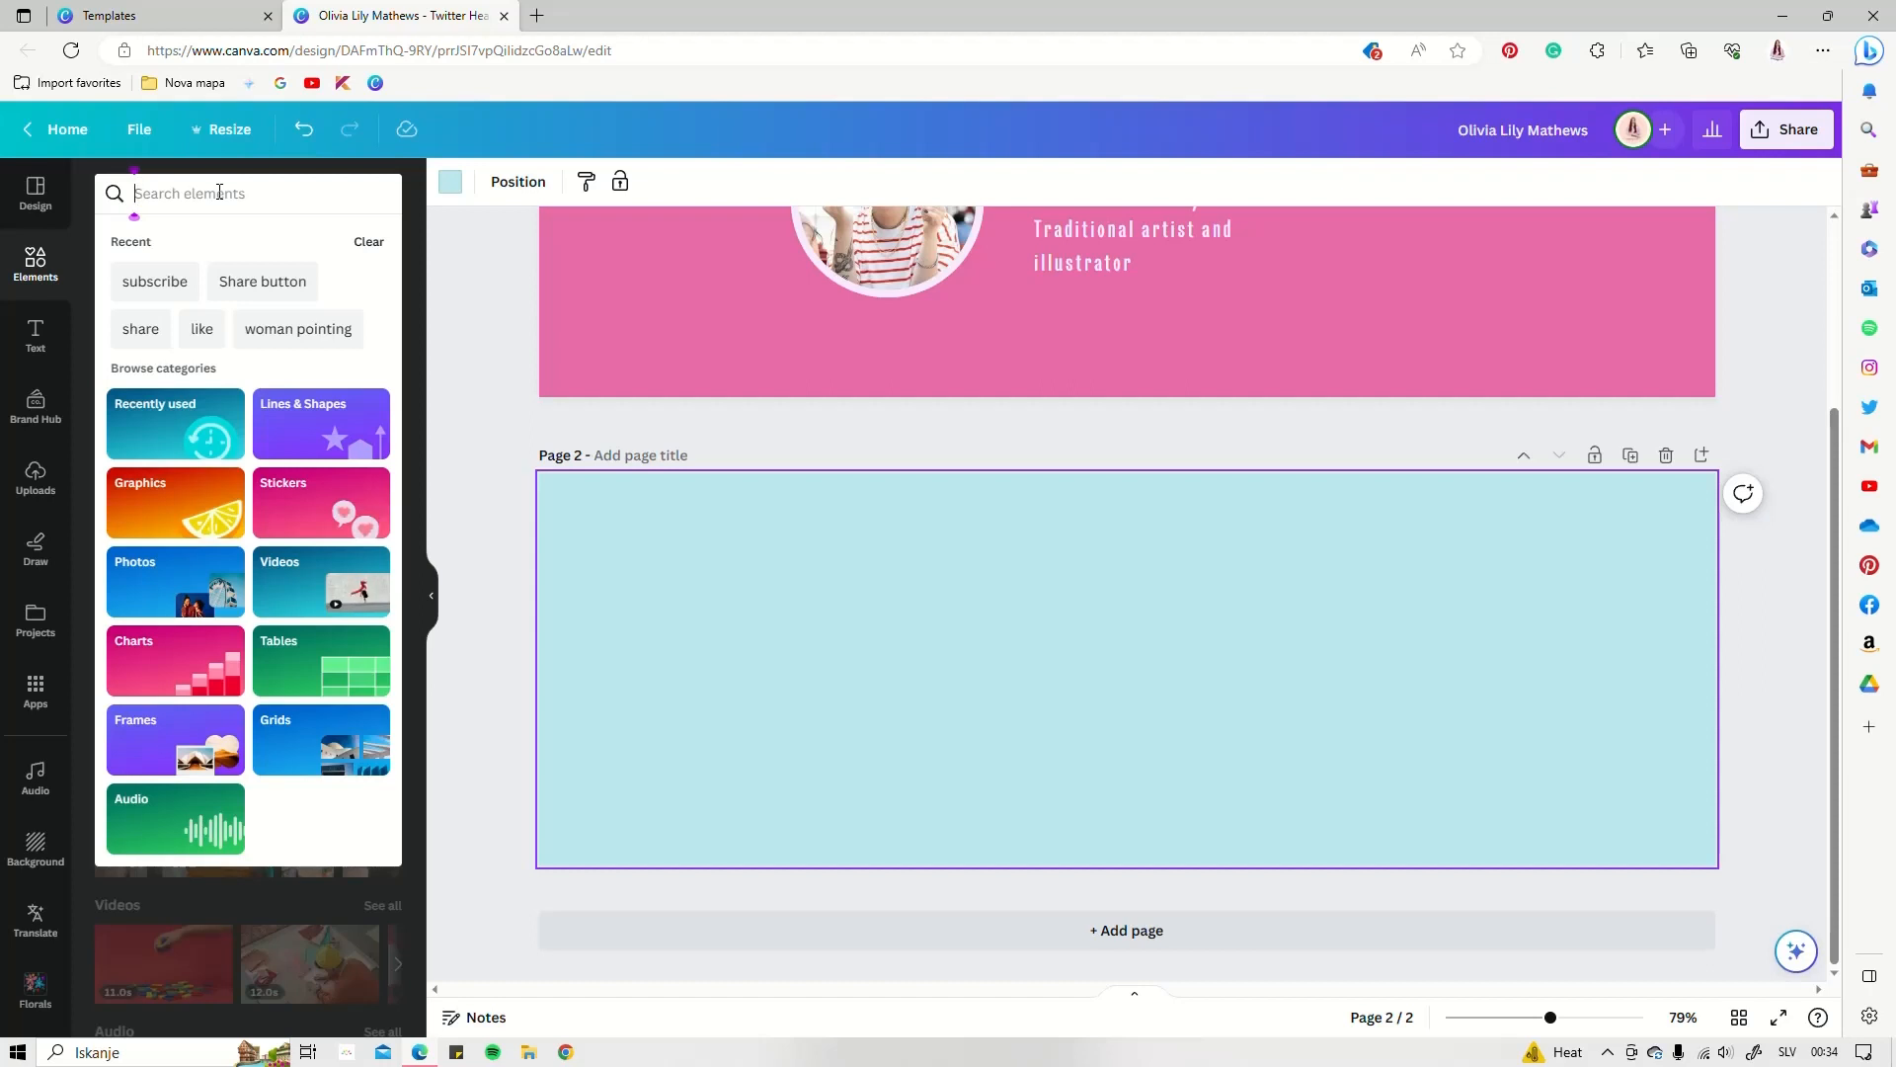
pyautogui.write('lines')
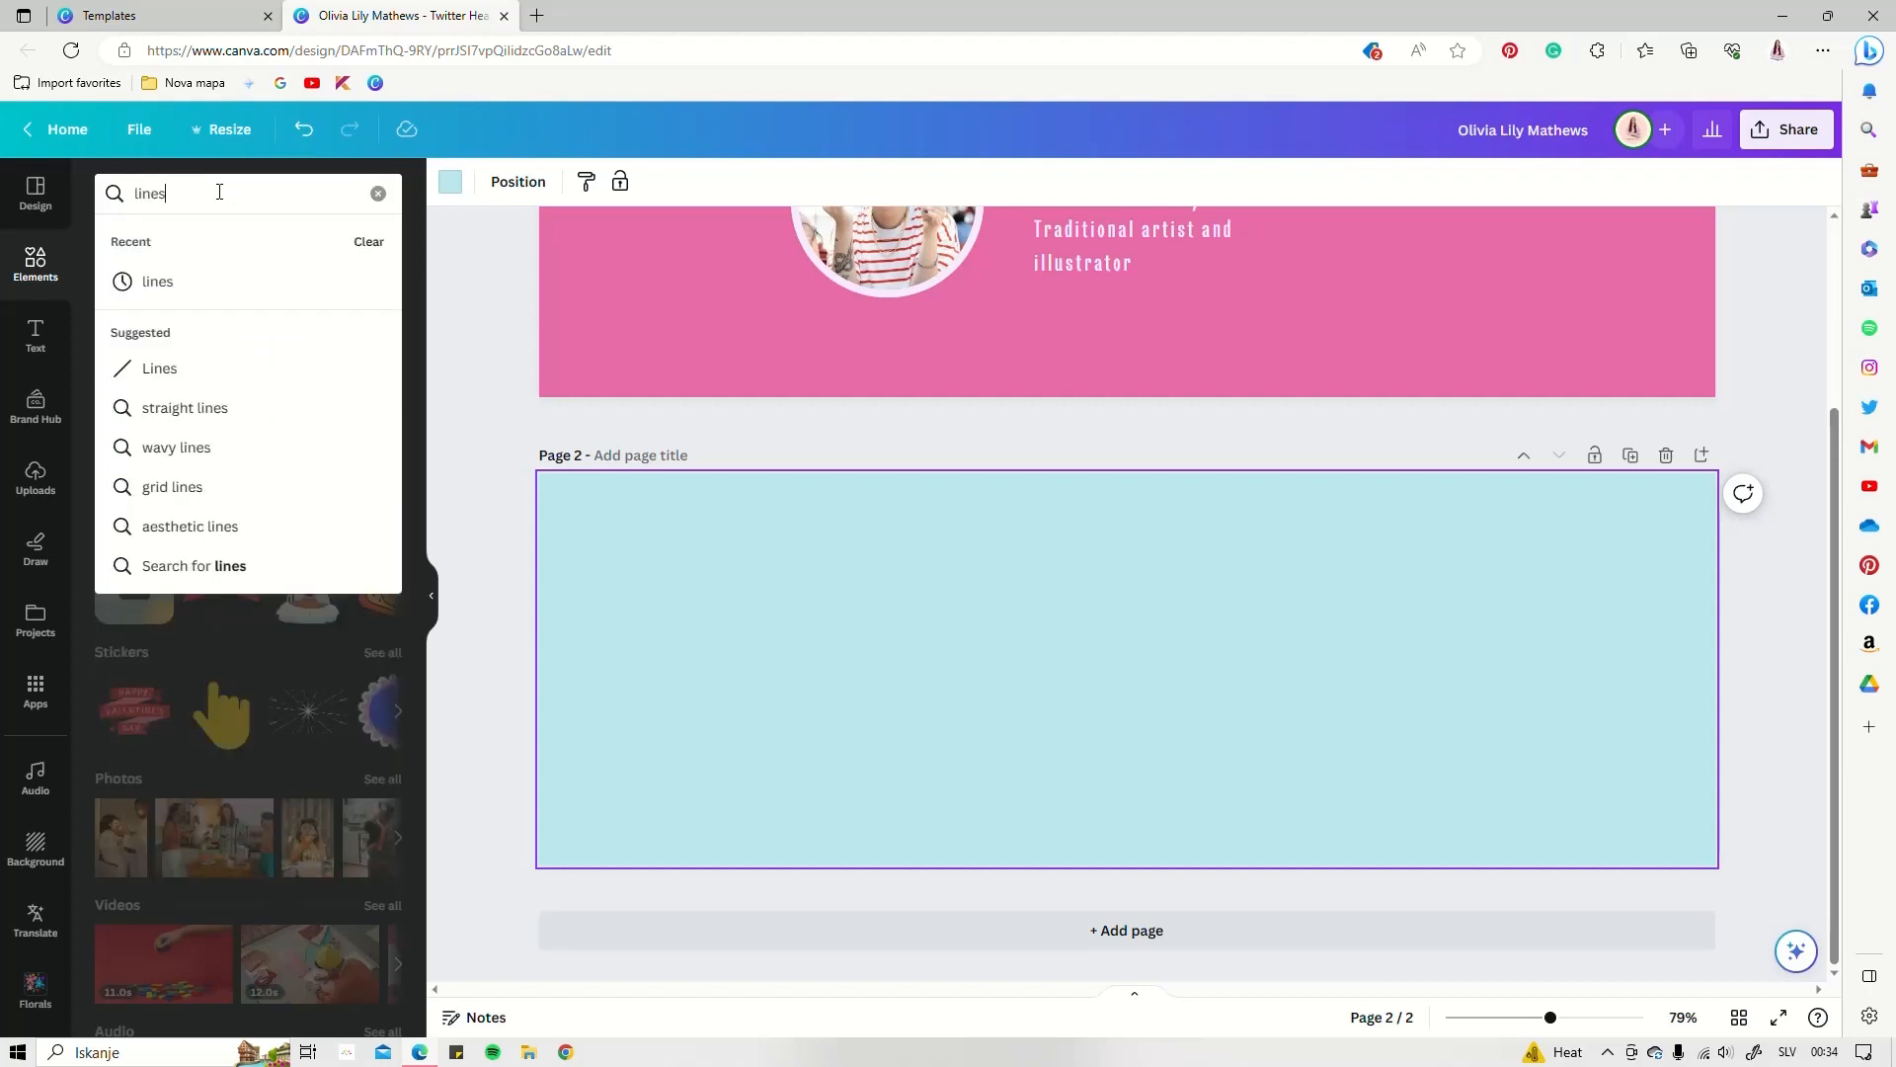
pyautogui.press('Return')
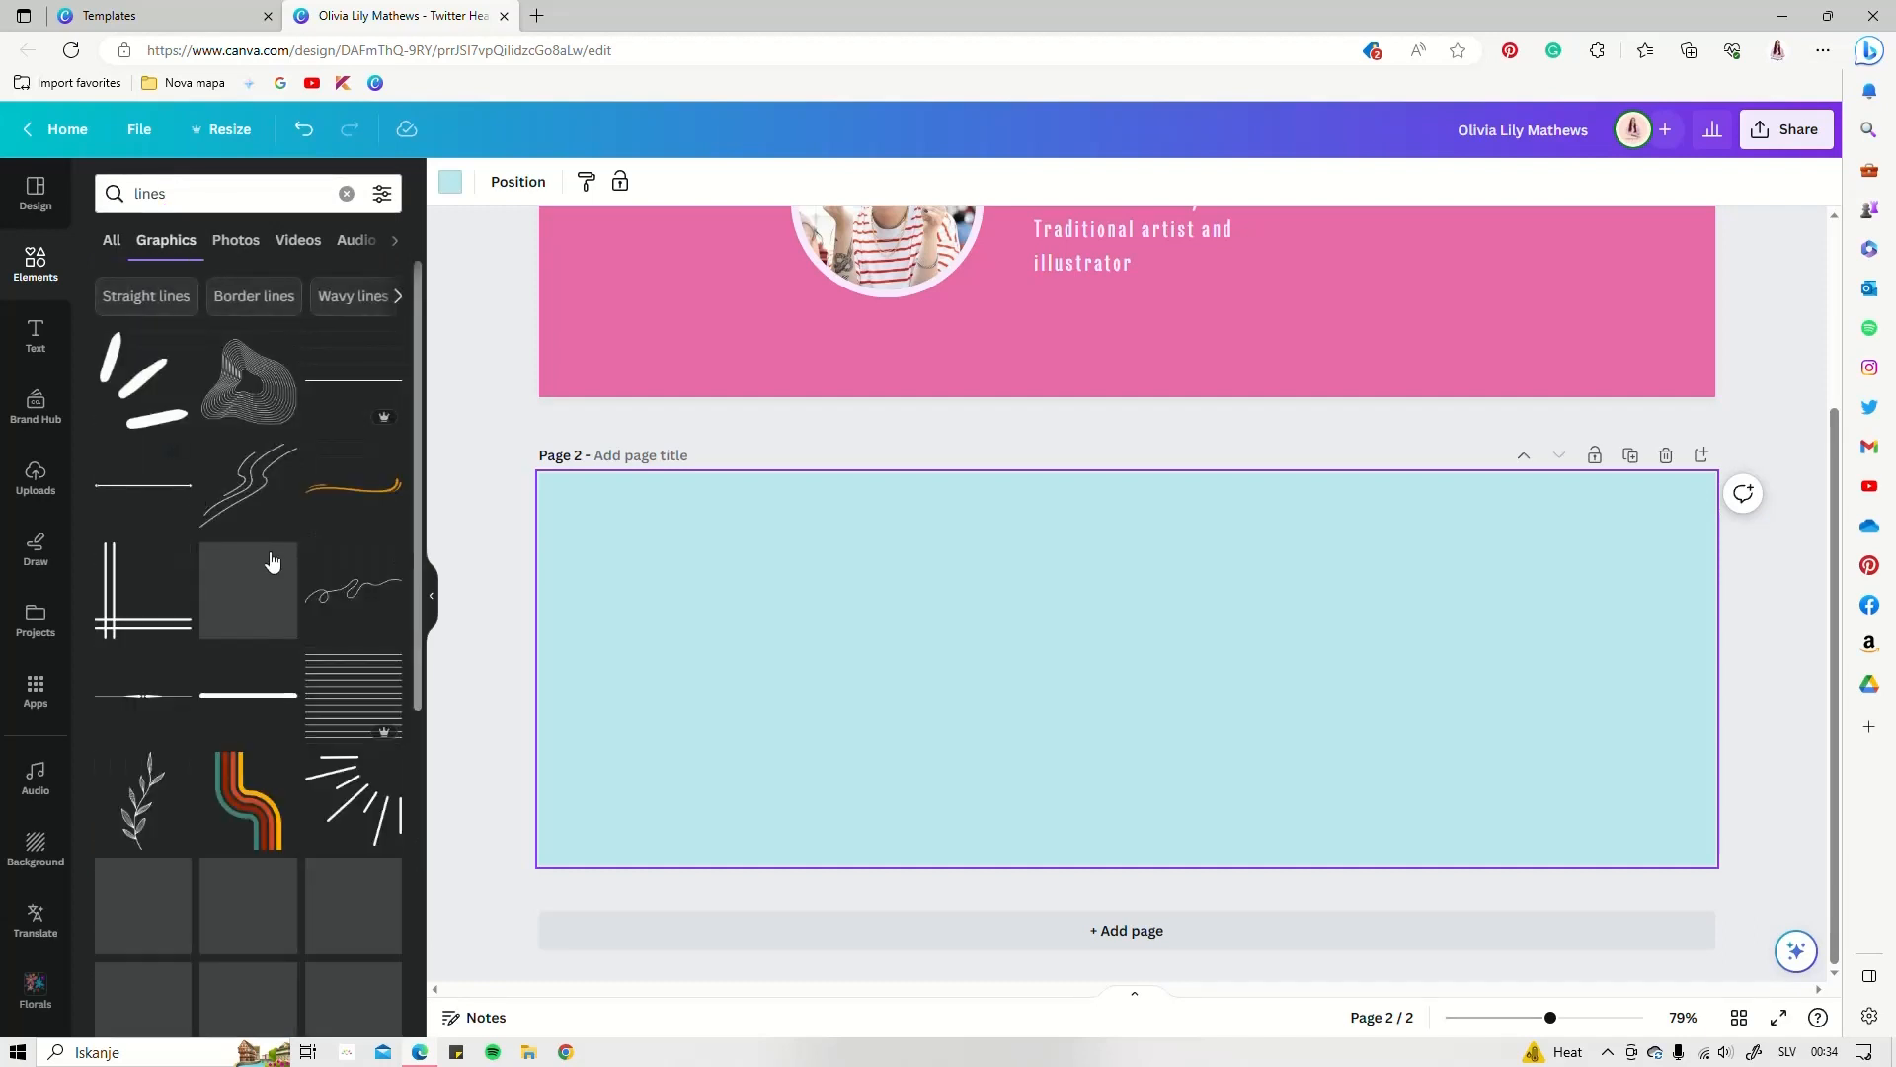
pyautogui.scroll(-4, 269, 542)
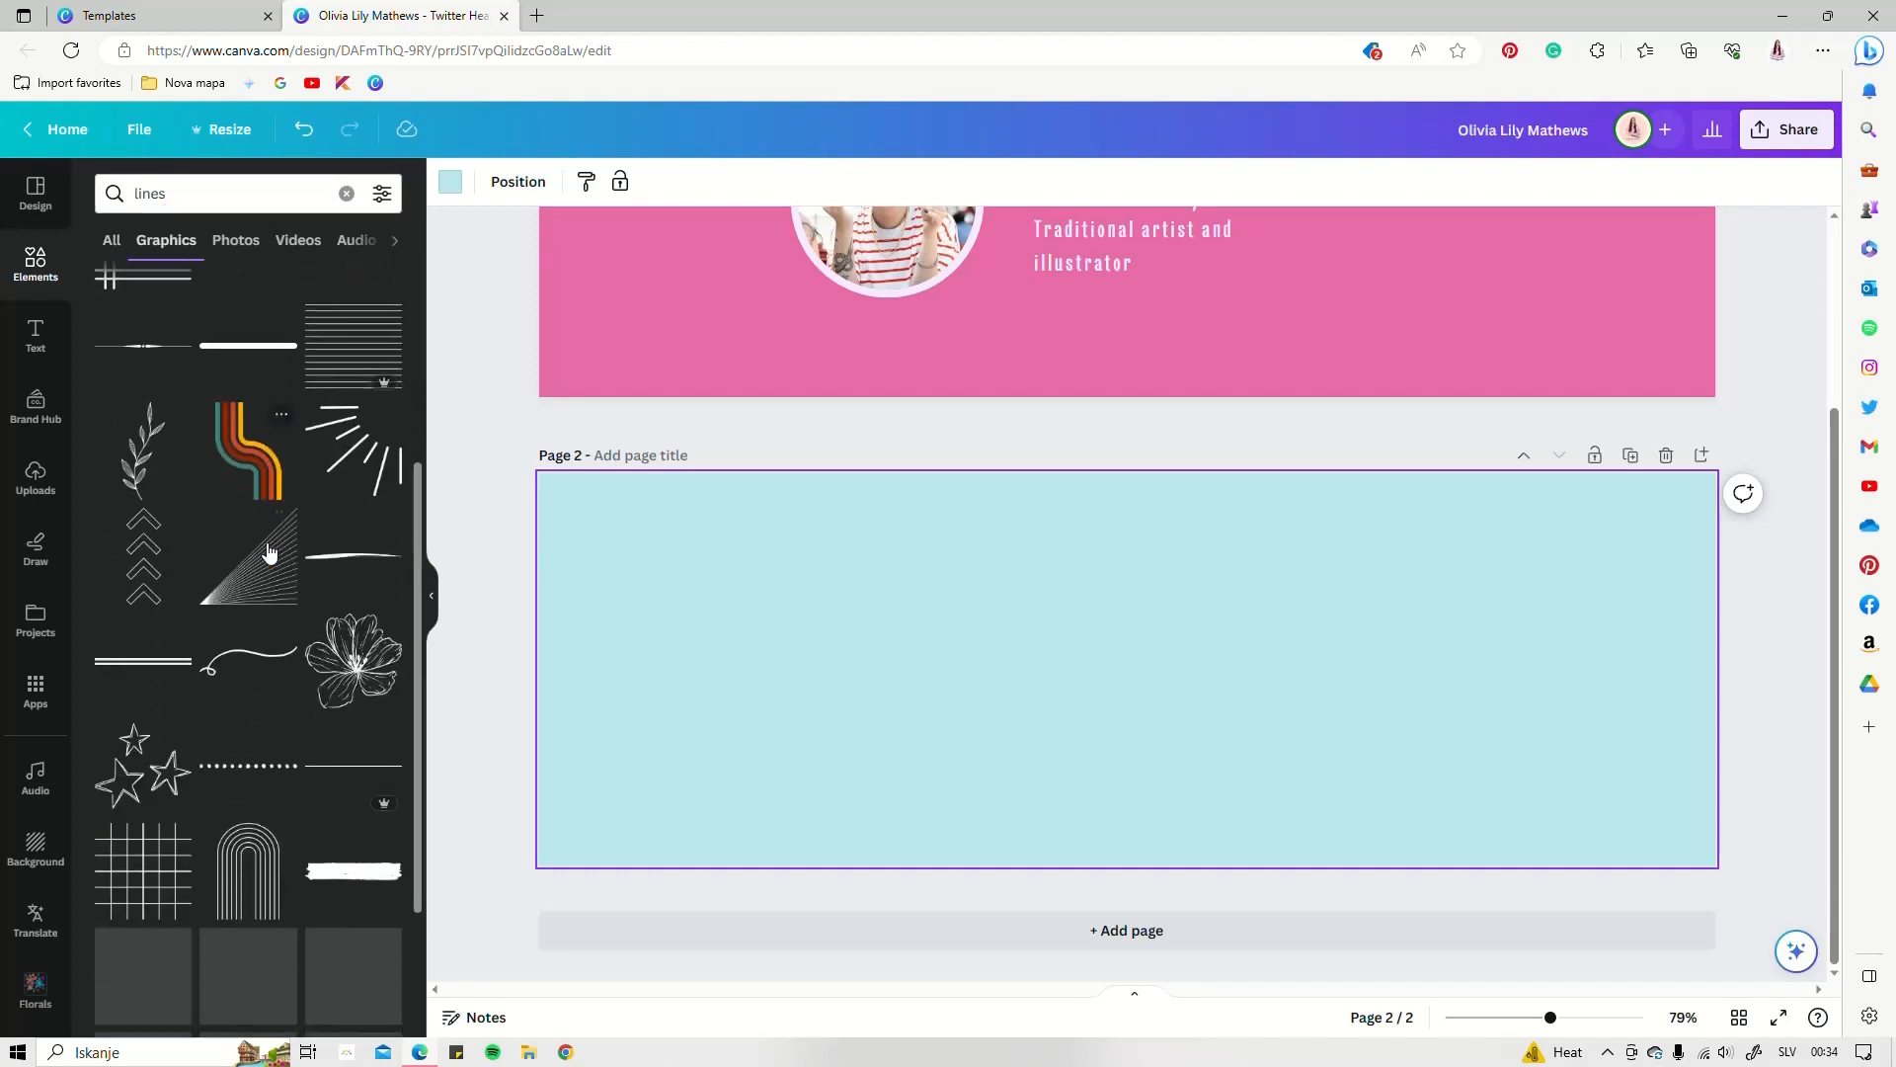
pyautogui.click(144, 571)
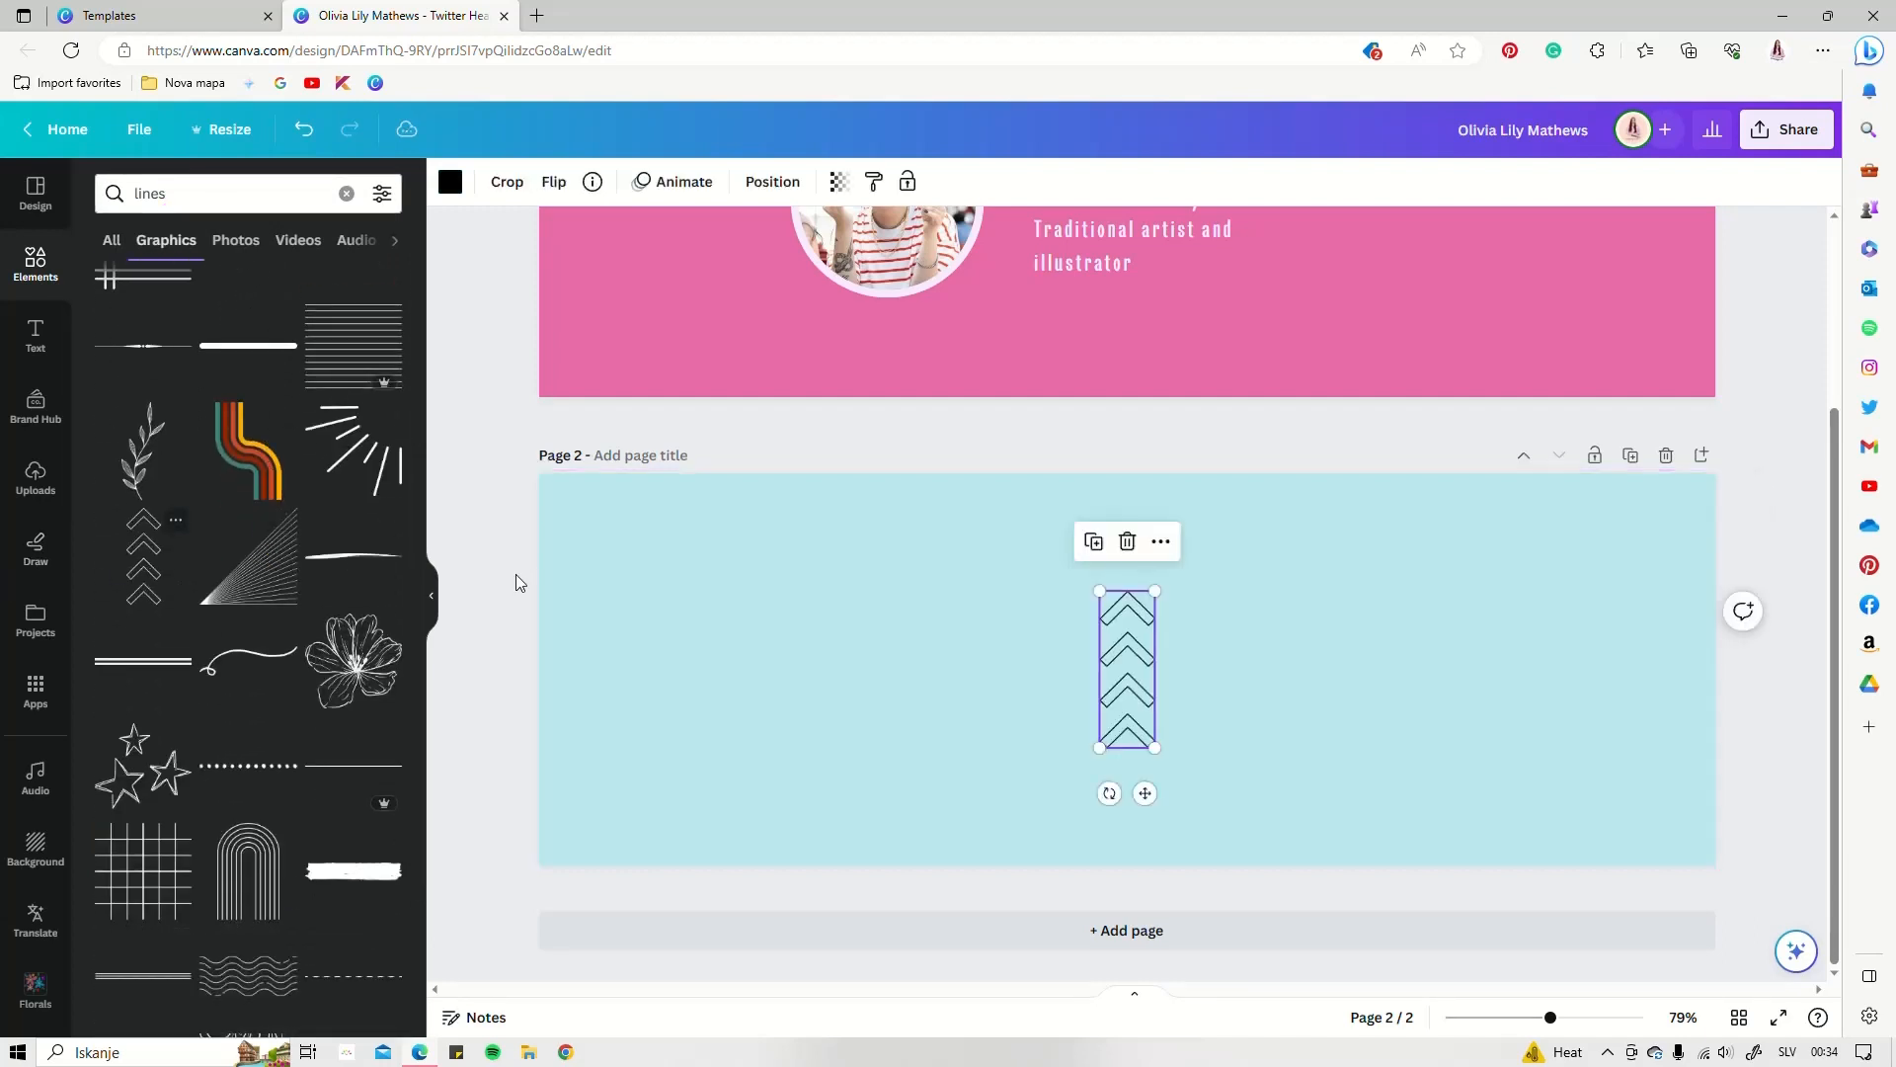
pyautogui.moveTo(1156, 592); pyautogui.dragTo(565, 698)
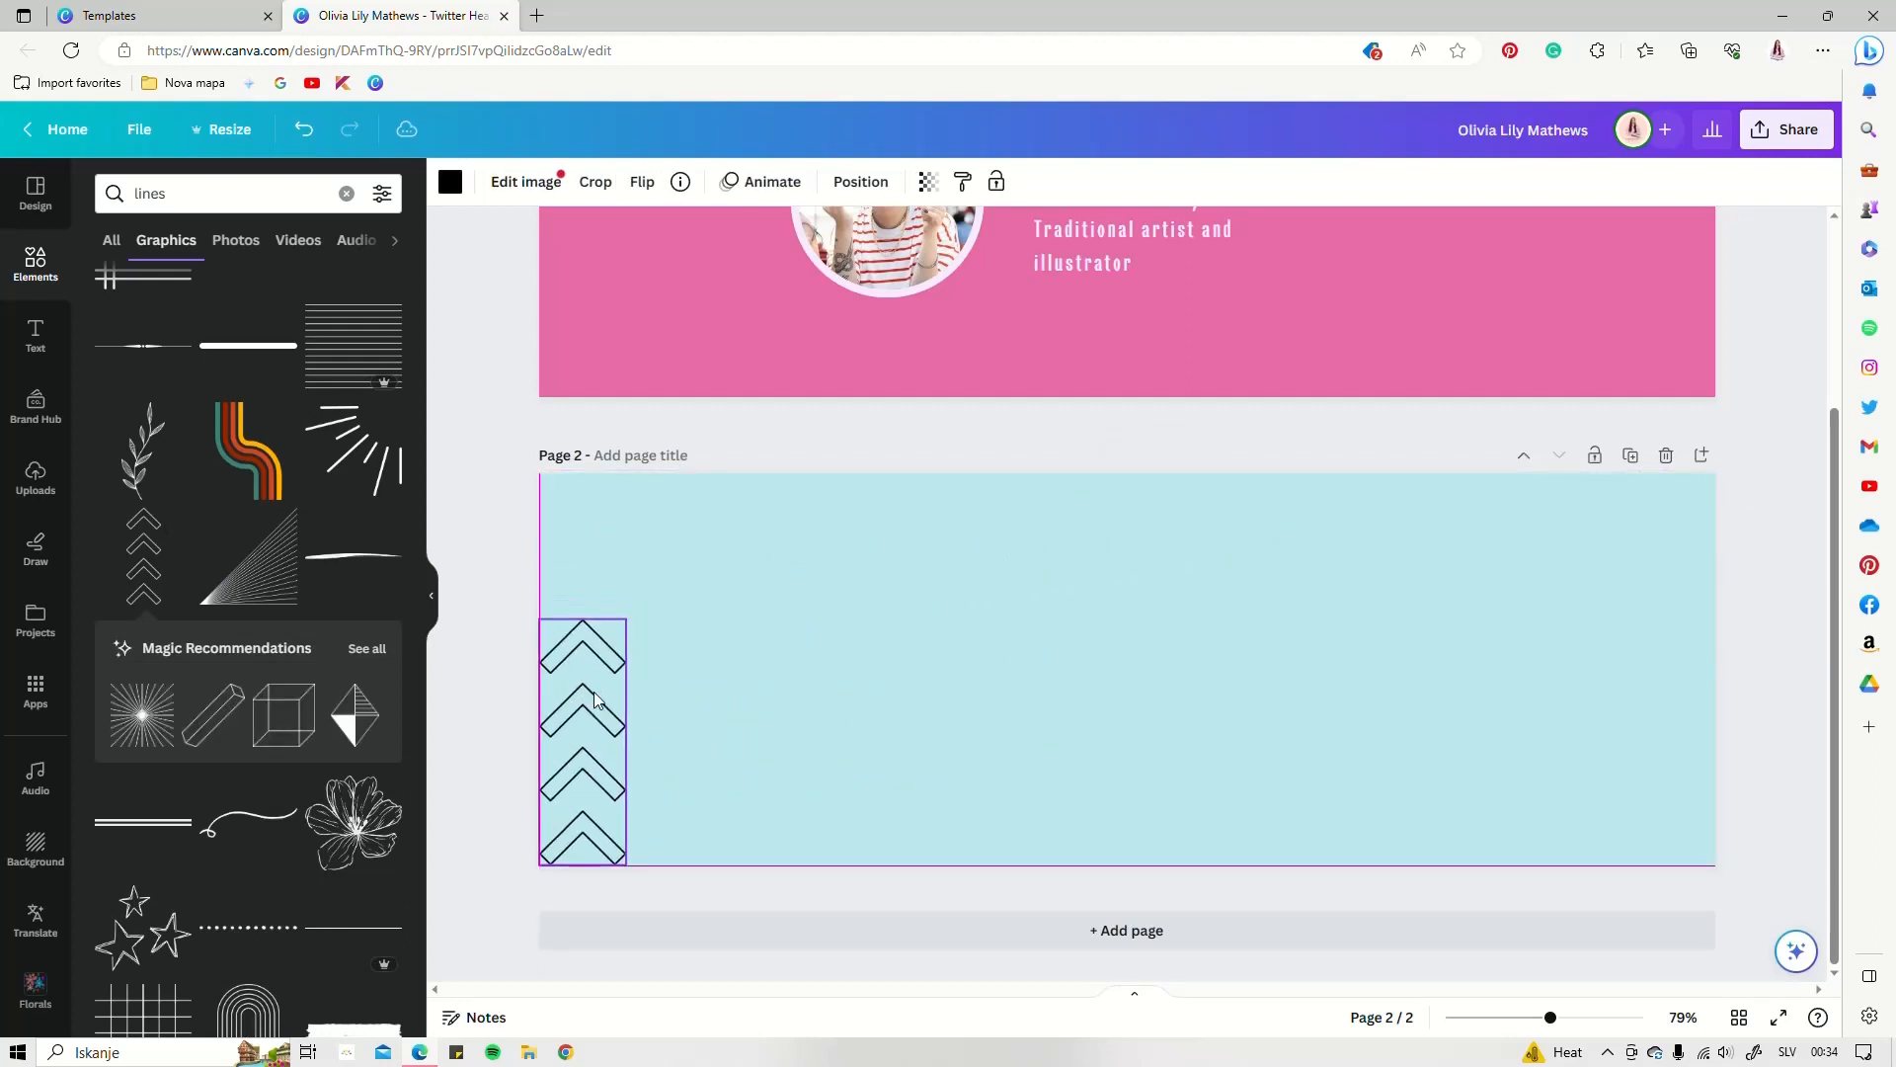
pyautogui.moveTo(629, 620); pyautogui.dragTo(677, 474)
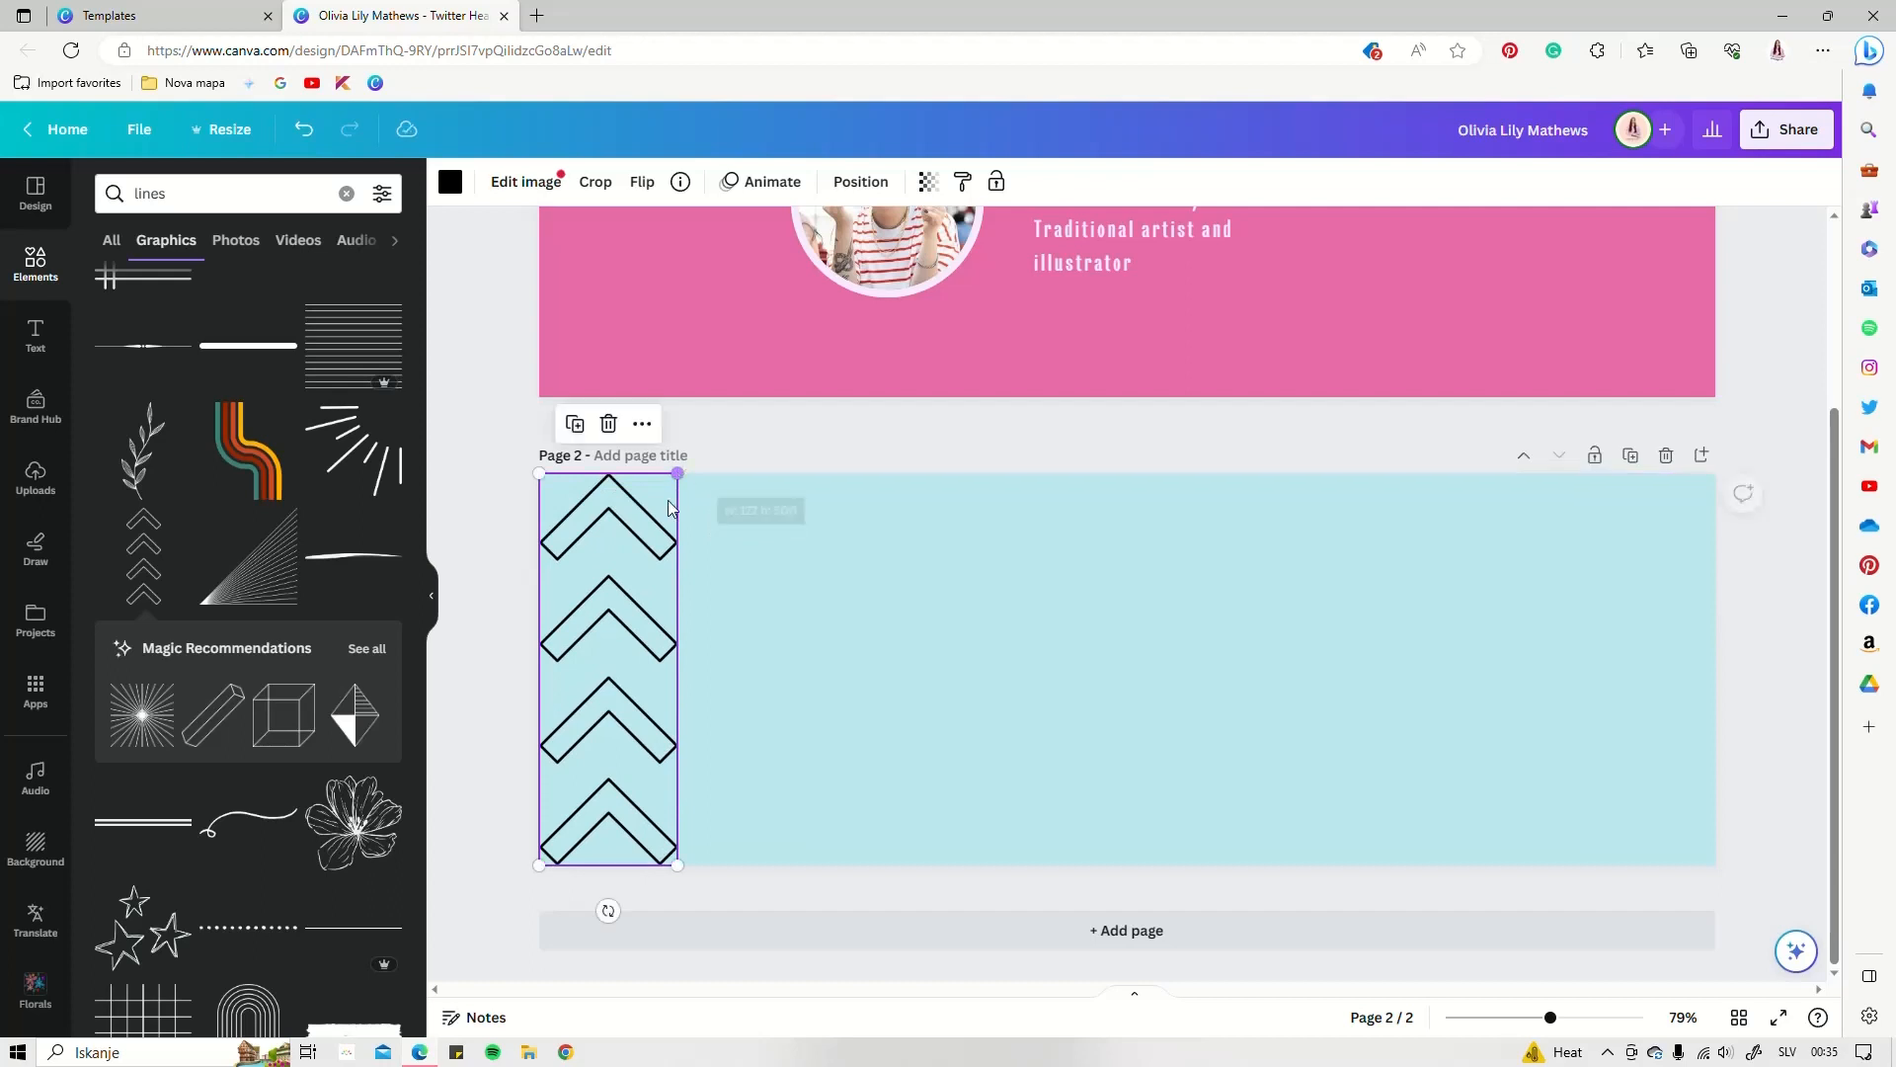
# Copy the chevron strip, flip it vertically, and place it on the right edge
pyautogui.moveTo(569, 629); pyautogui.dragTo(887, 628)
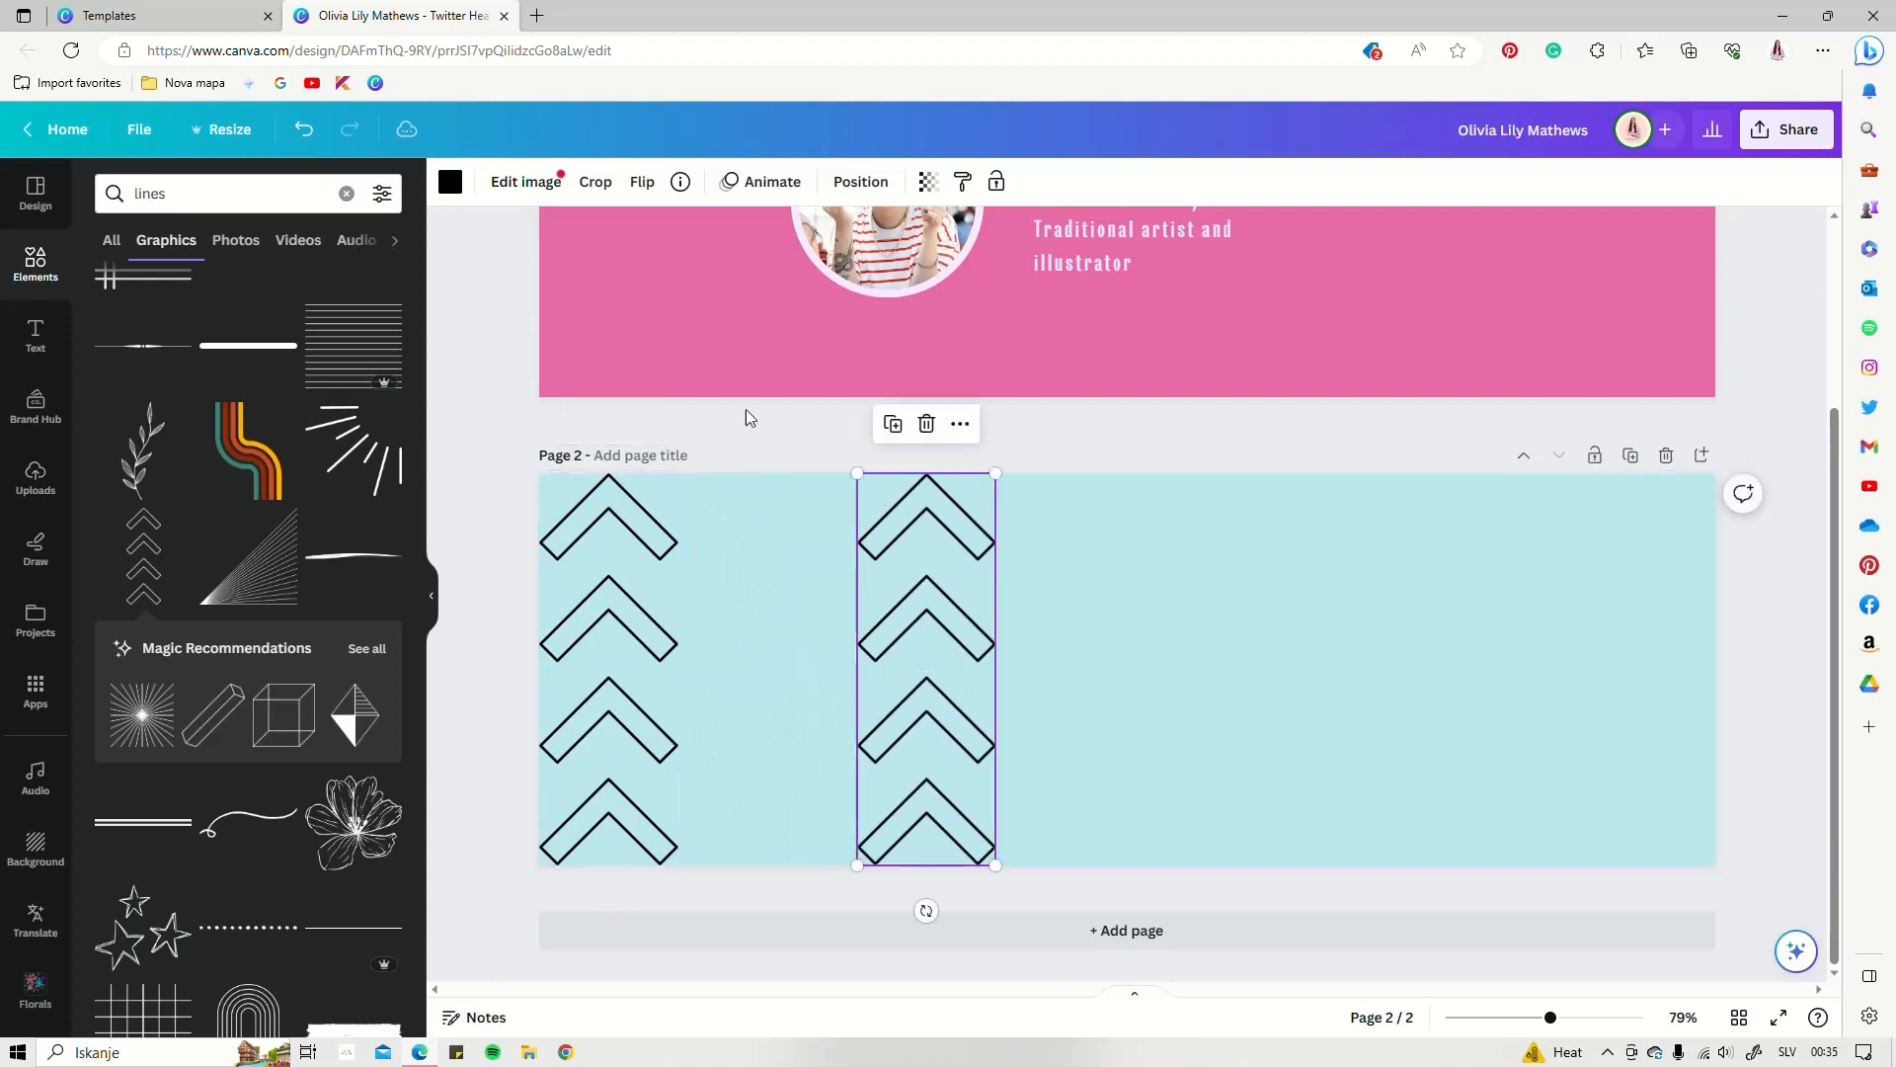
pyautogui.click(647, 185)
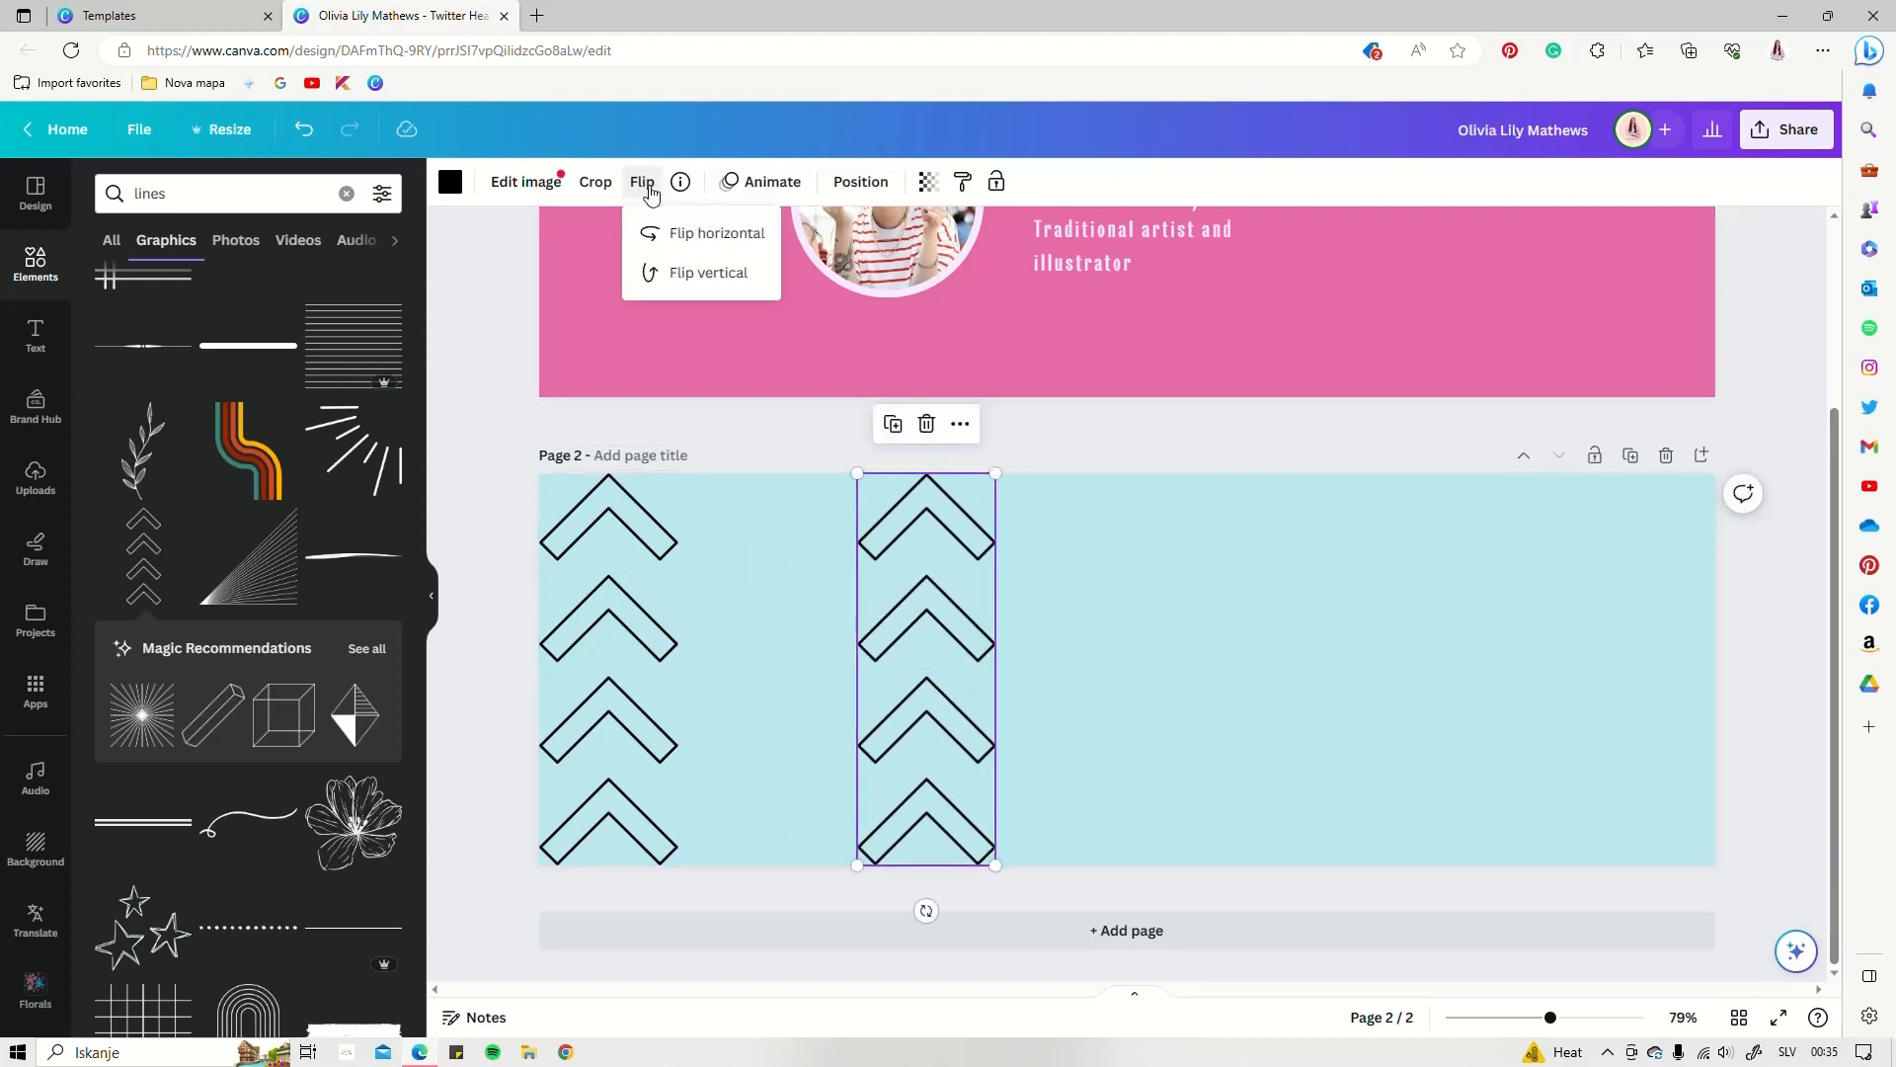
pyautogui.click(703, 265)
pyautogui.moveTo(958, 617); pyautogui.dragTo(1677, 610)
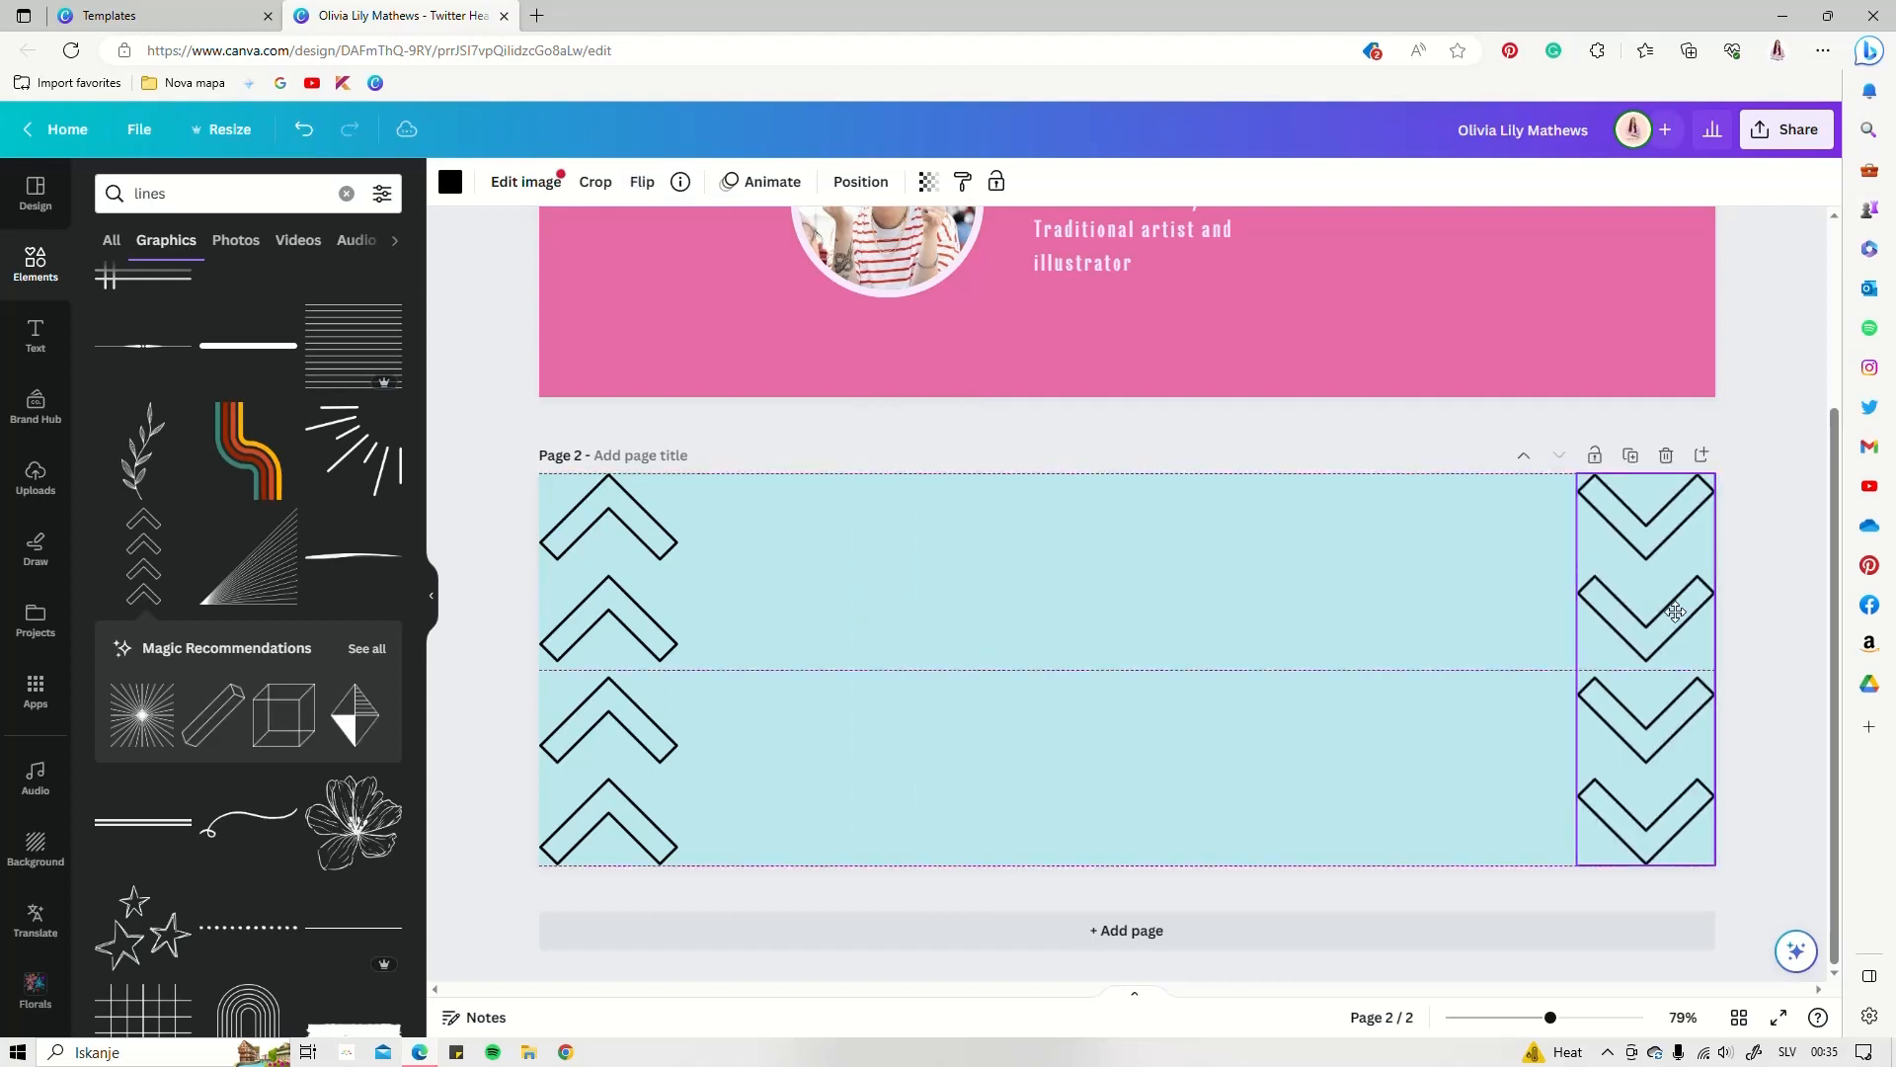
# Colour the right chevron strip pink #e86aa7 and the left strip purple
pyautogui.click(452, 181)
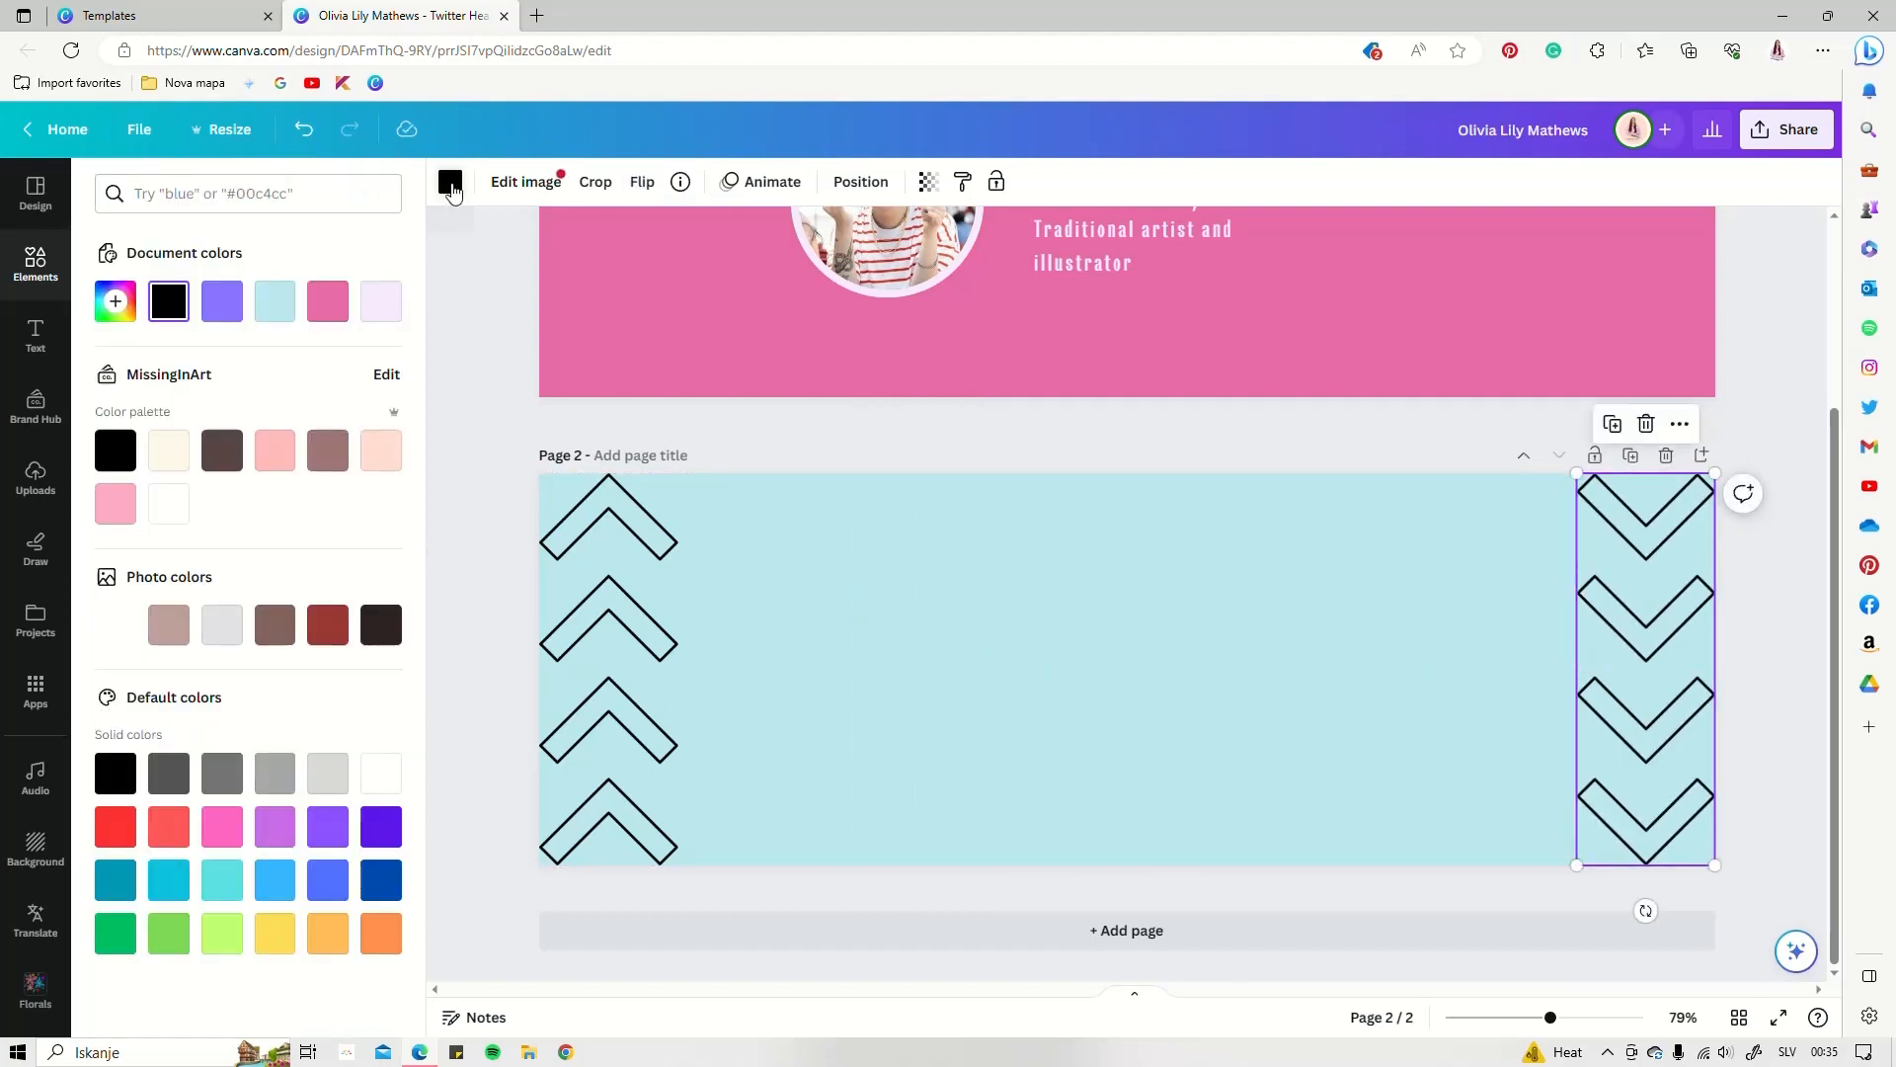
pyautogui.click(331, 317)
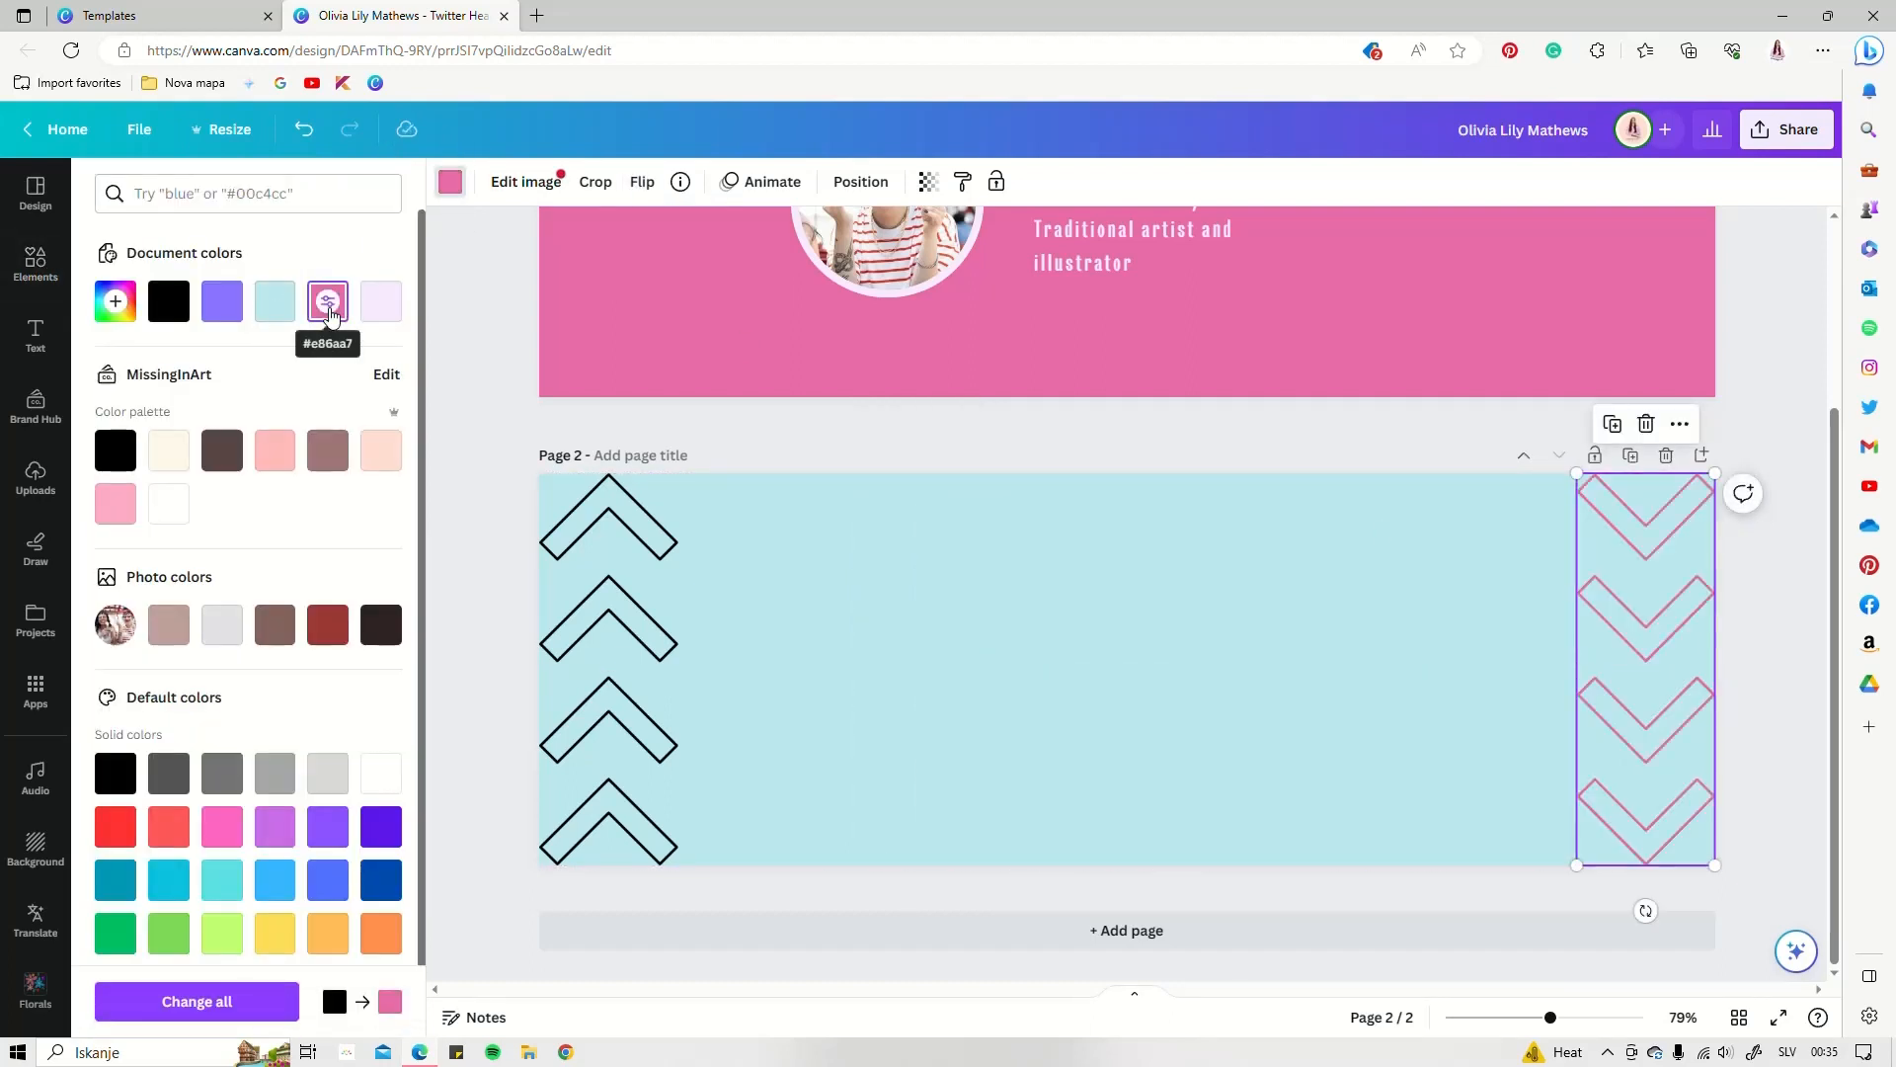
pyautogui.click(651, 673)
pyautogui.click(226, 309)
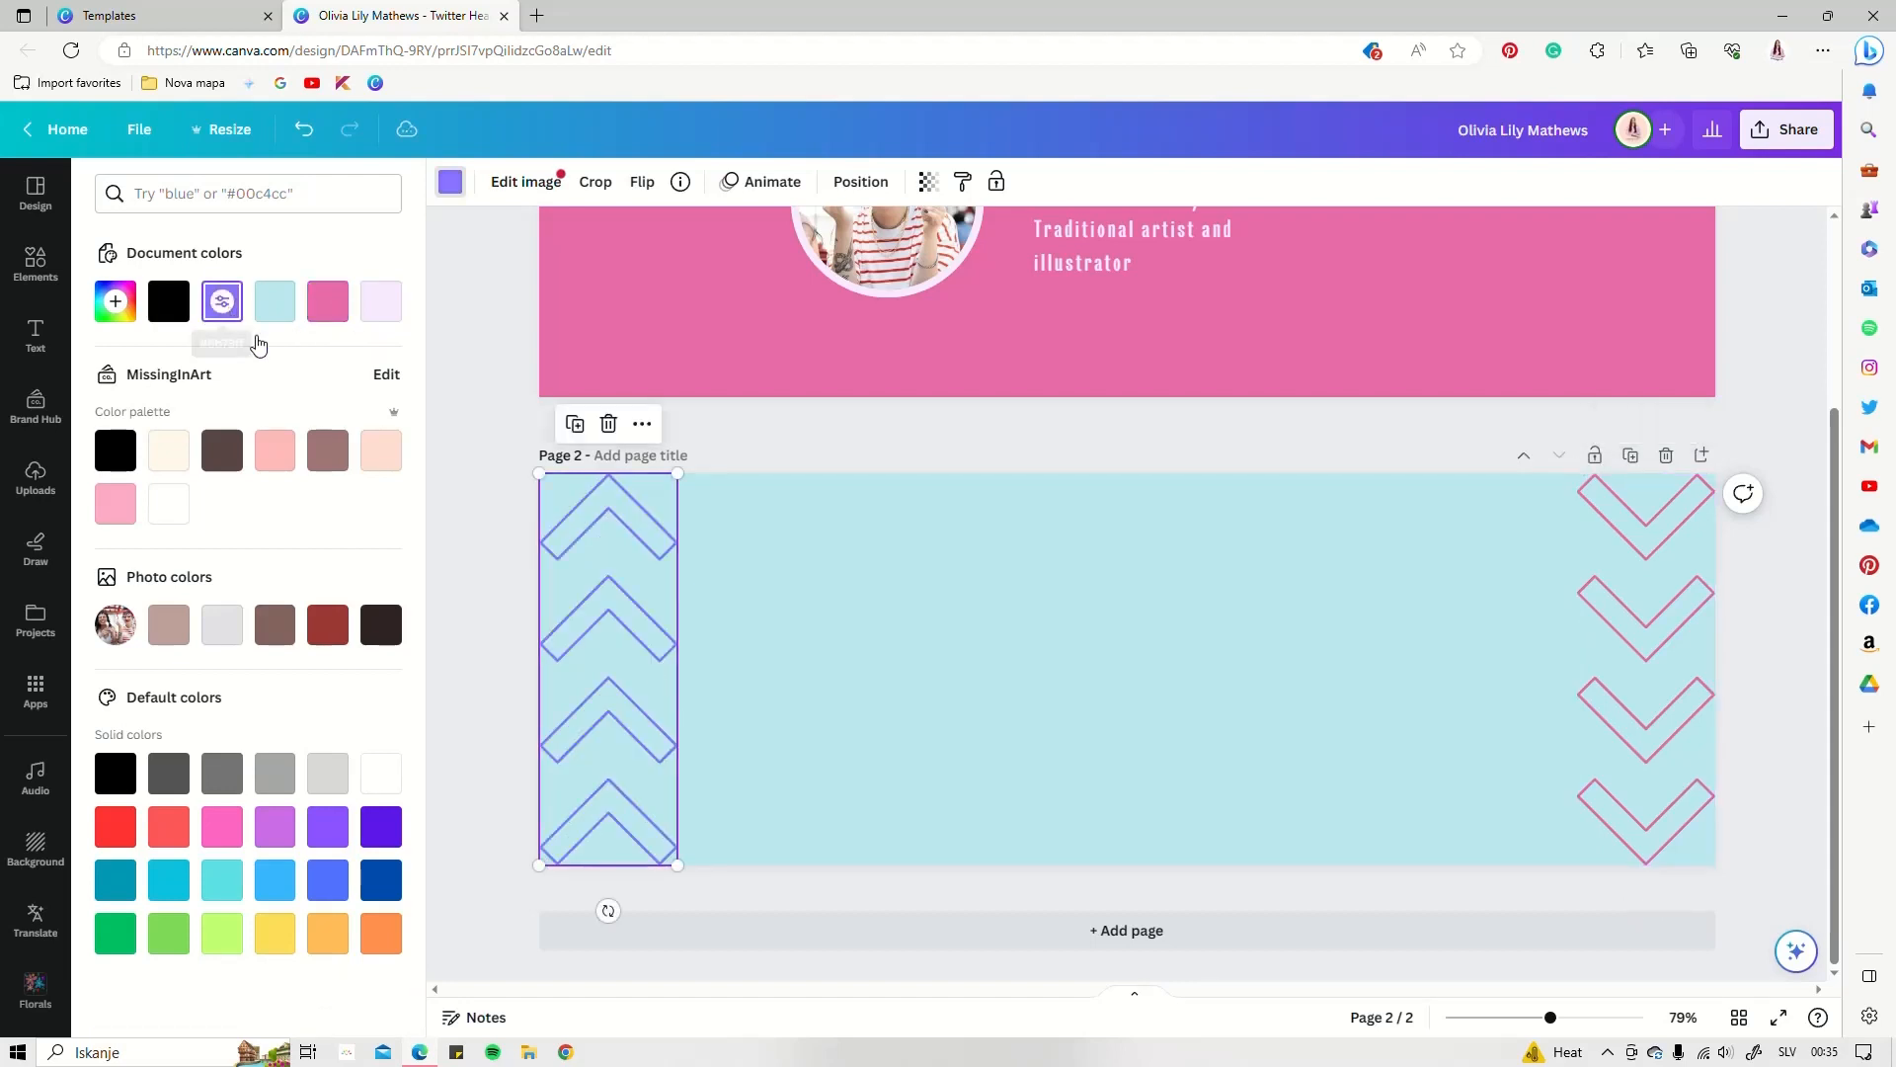
pyautogui.press('Escape')
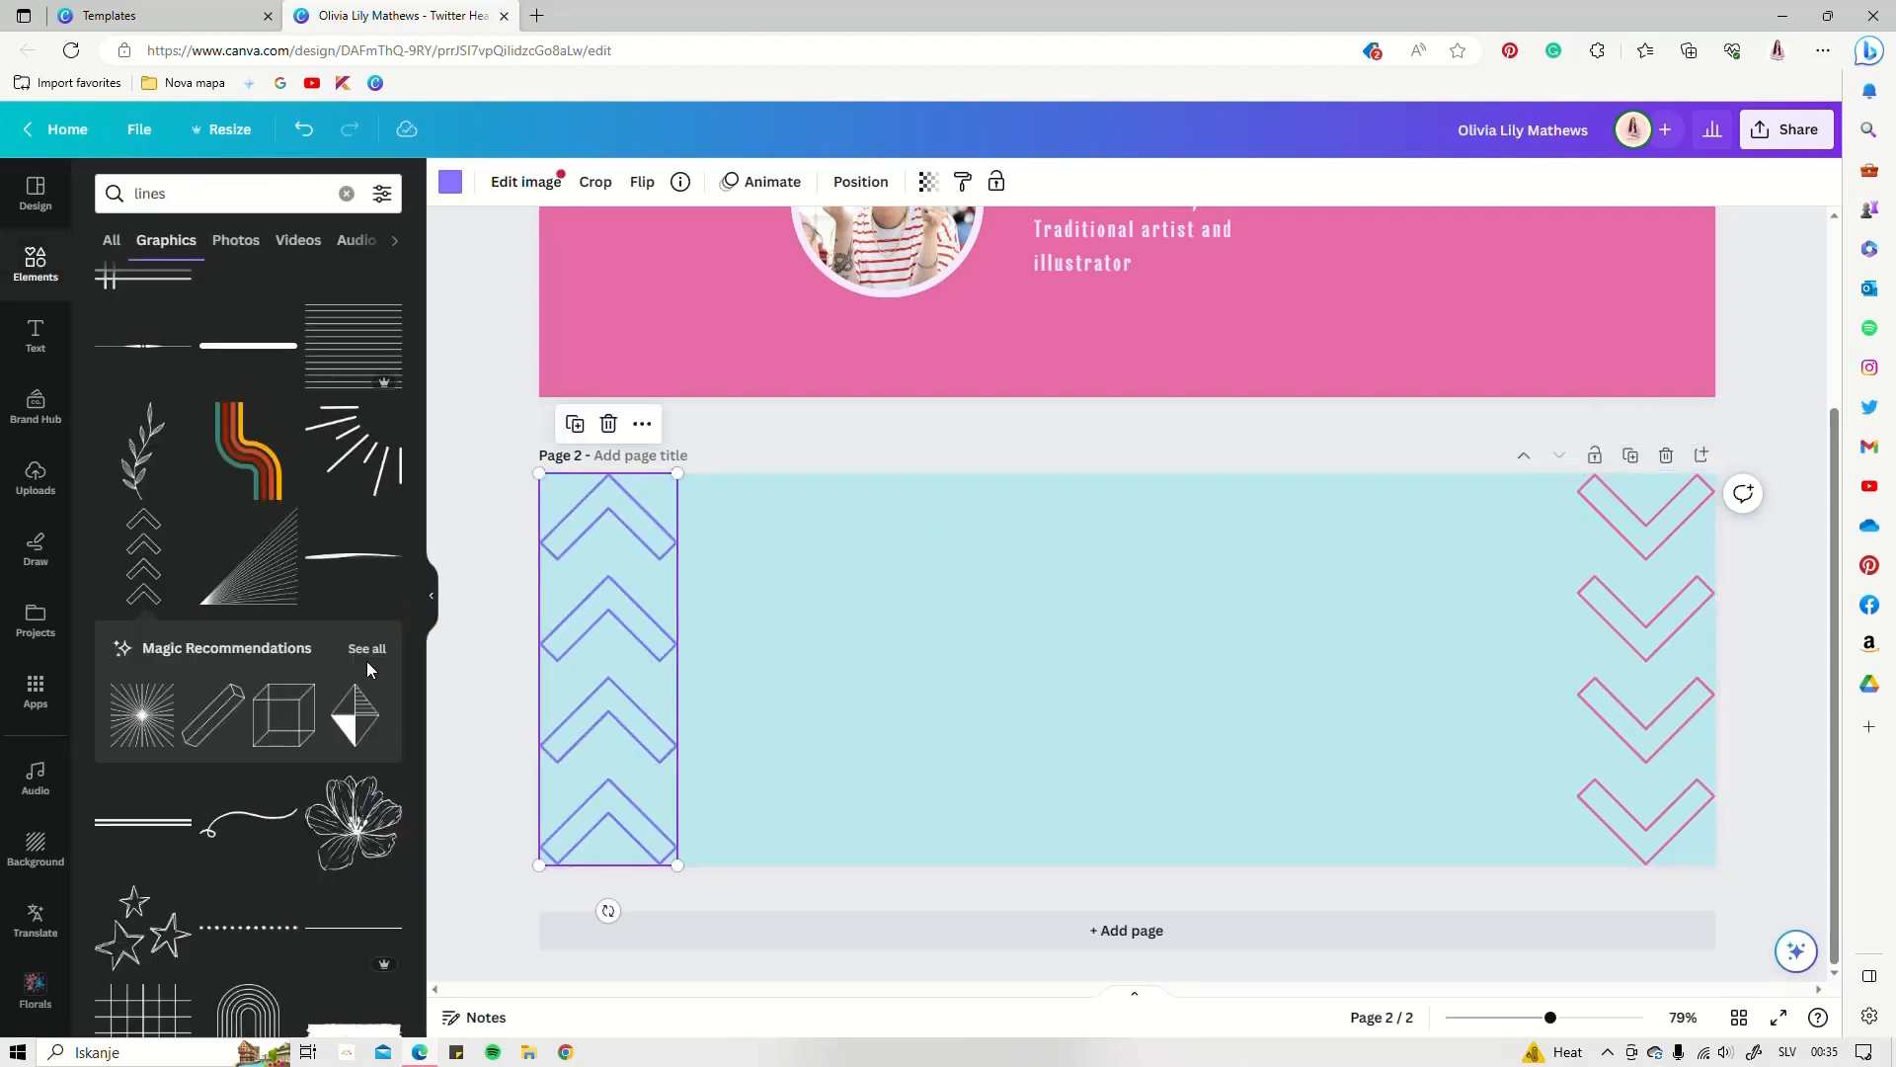
pyautogui.scroll(-4, 245, 593)
pyautogui.scroll(-3, 245, 593)
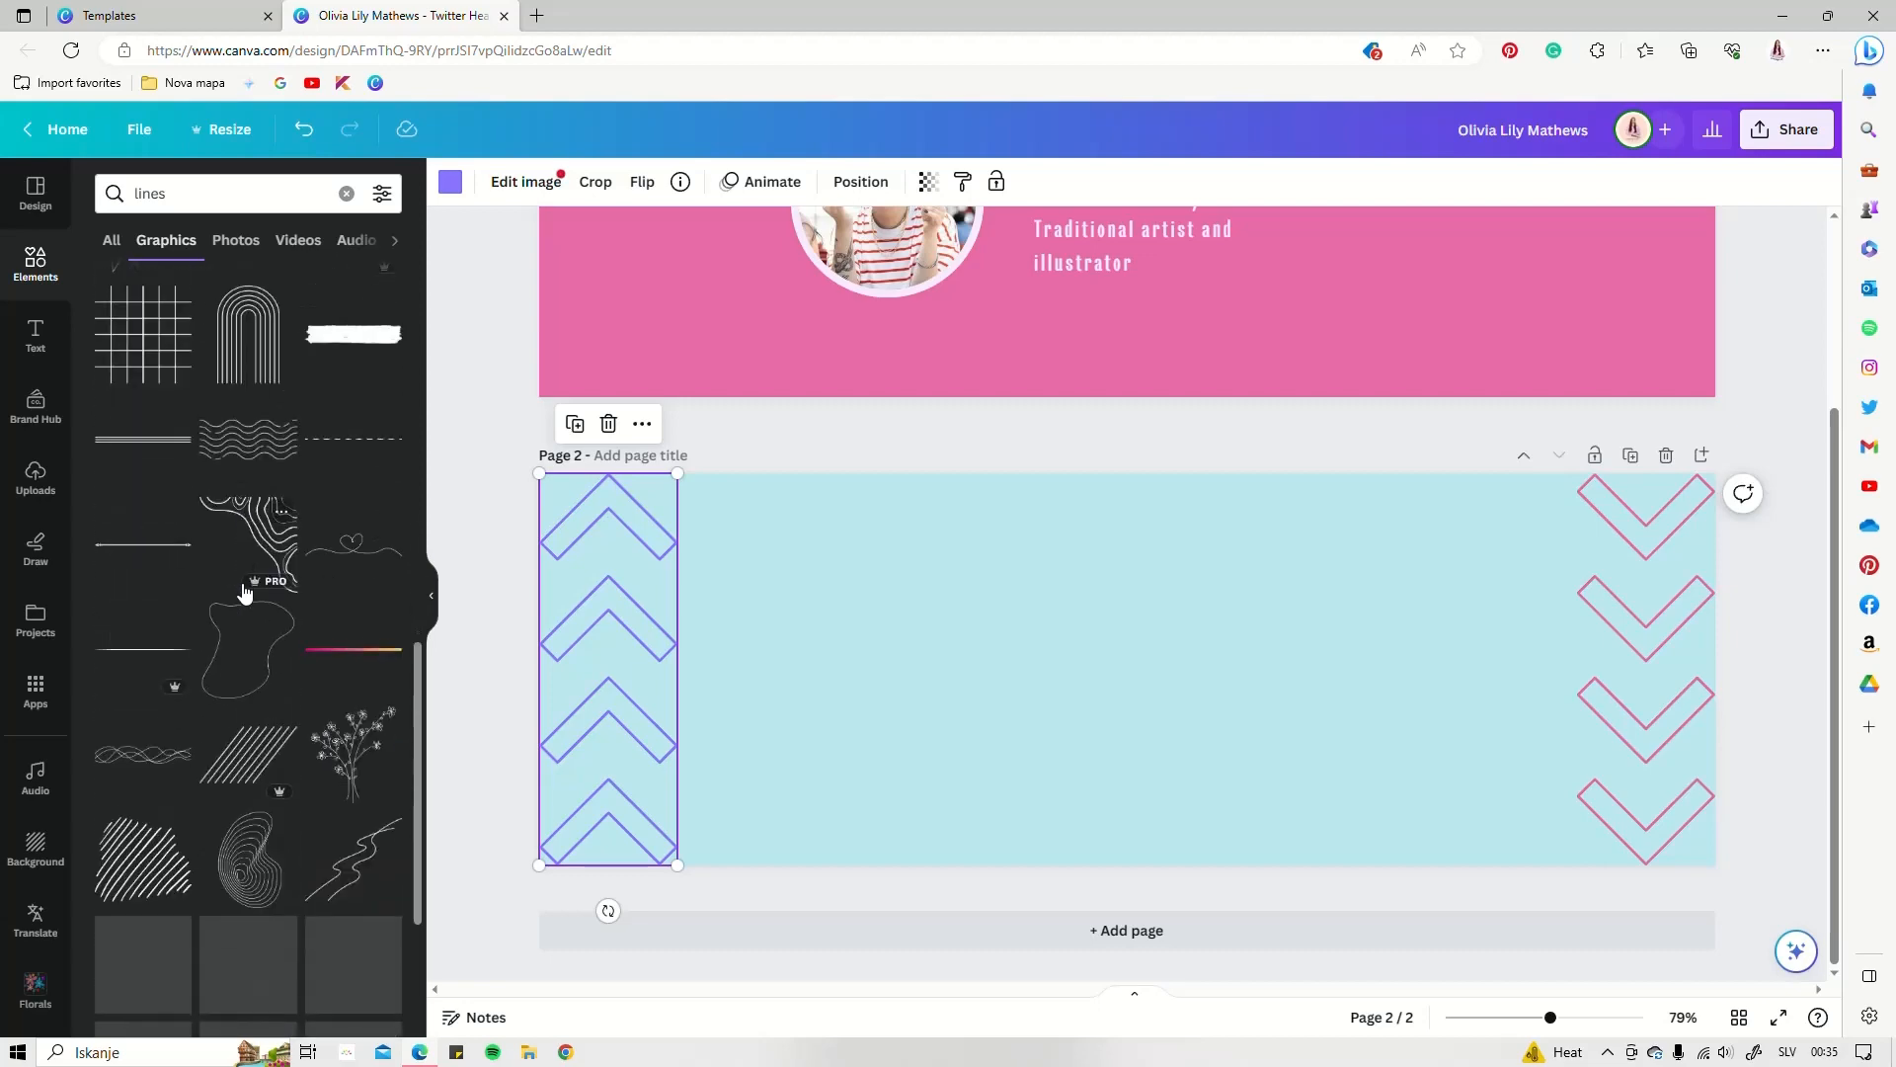
pyautogui.scroll(-2, 246, 592)
# Place the diagonal-lines graphic mid-page, tint it light lavender, and set transparency to 49
pyautogui.moveTo(248, 518); pyautogui.dragTo(1154, 693)
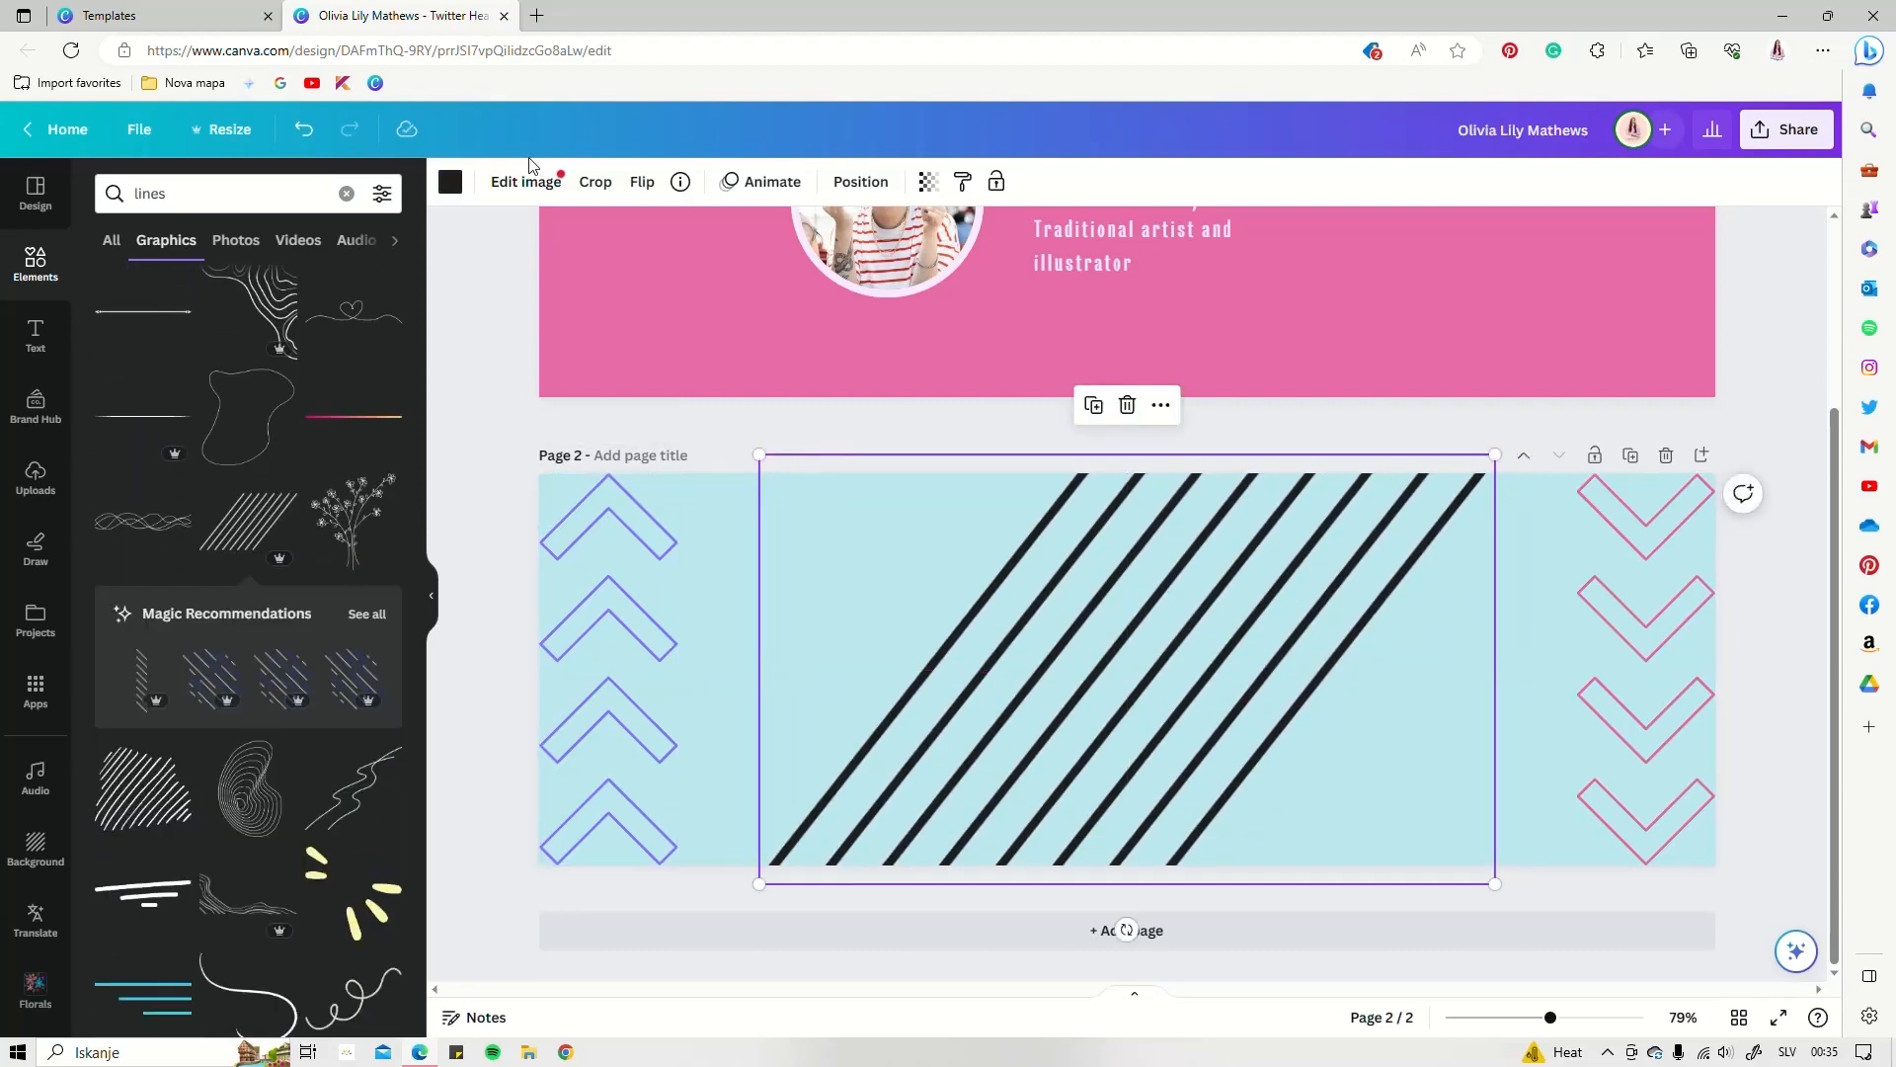
pyautogui.click(451, 182)
pyautogui.click(116, 356)
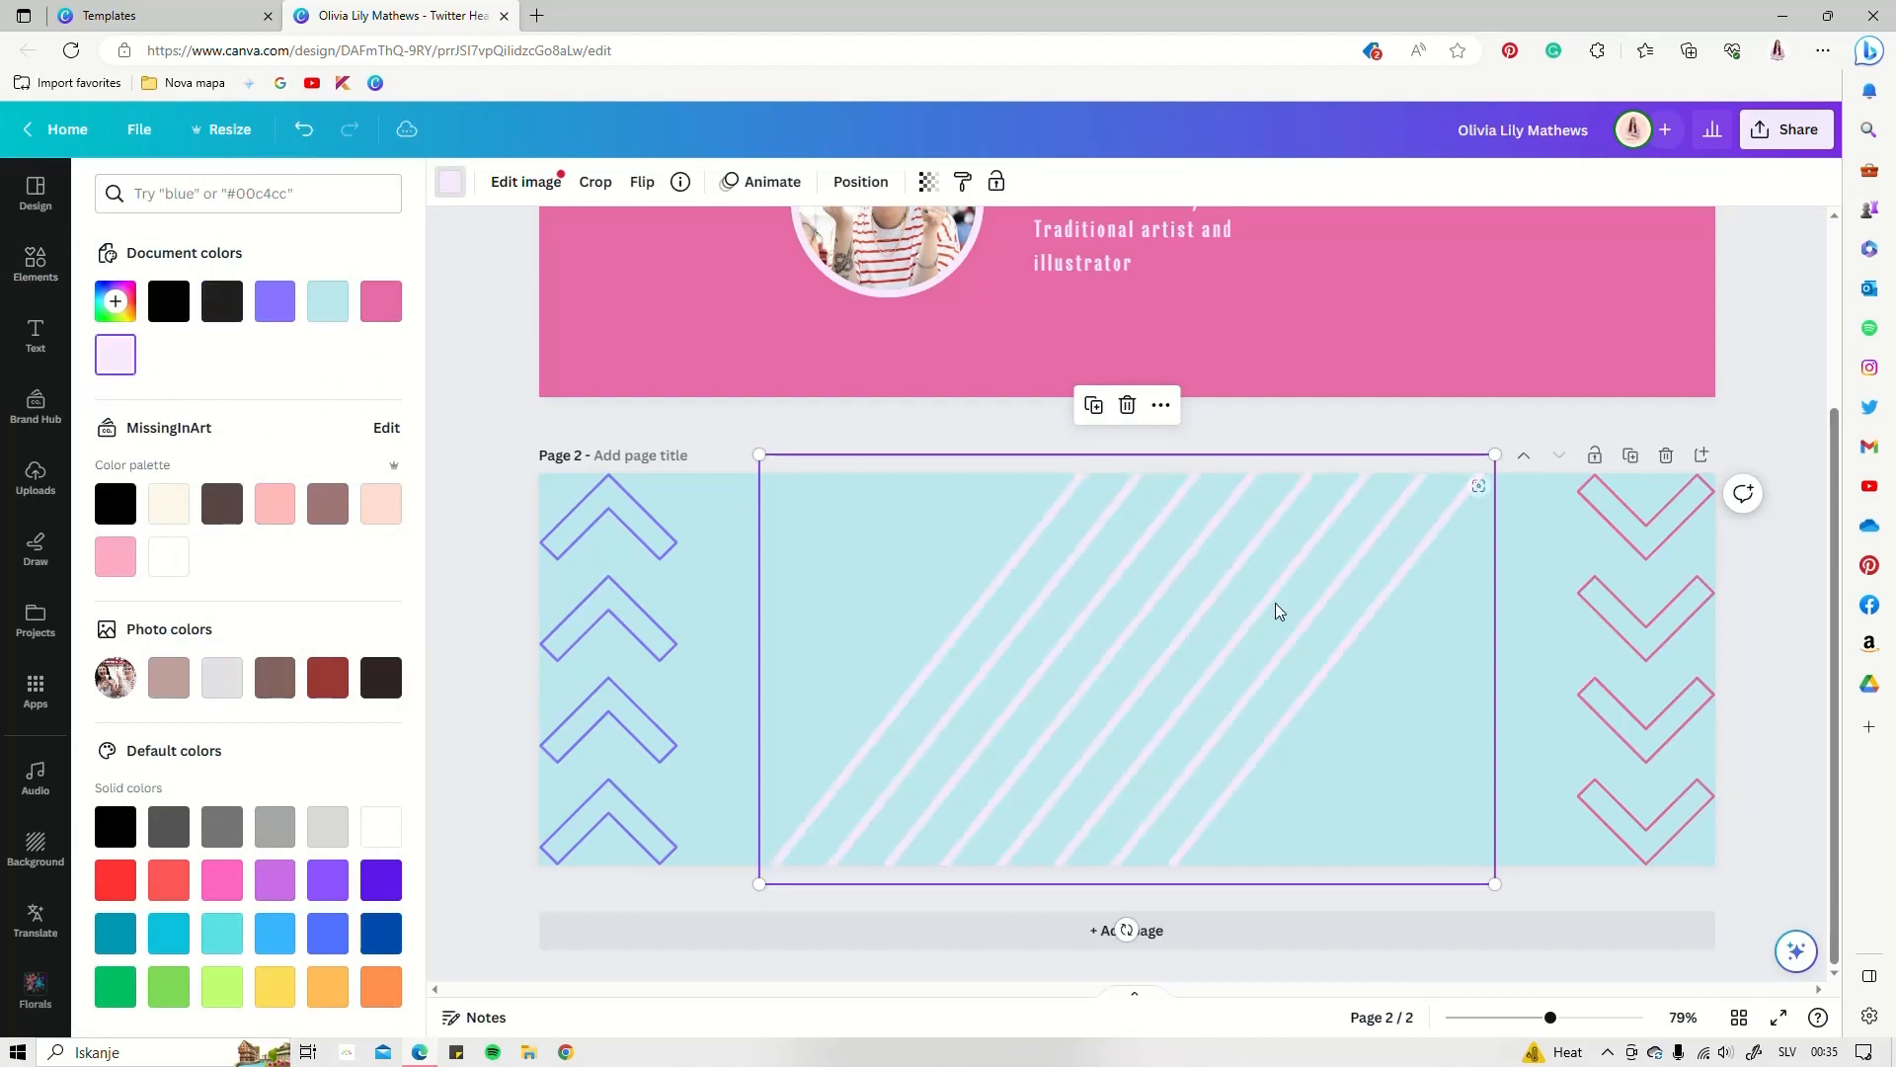
pyautogui.click(927, 184)
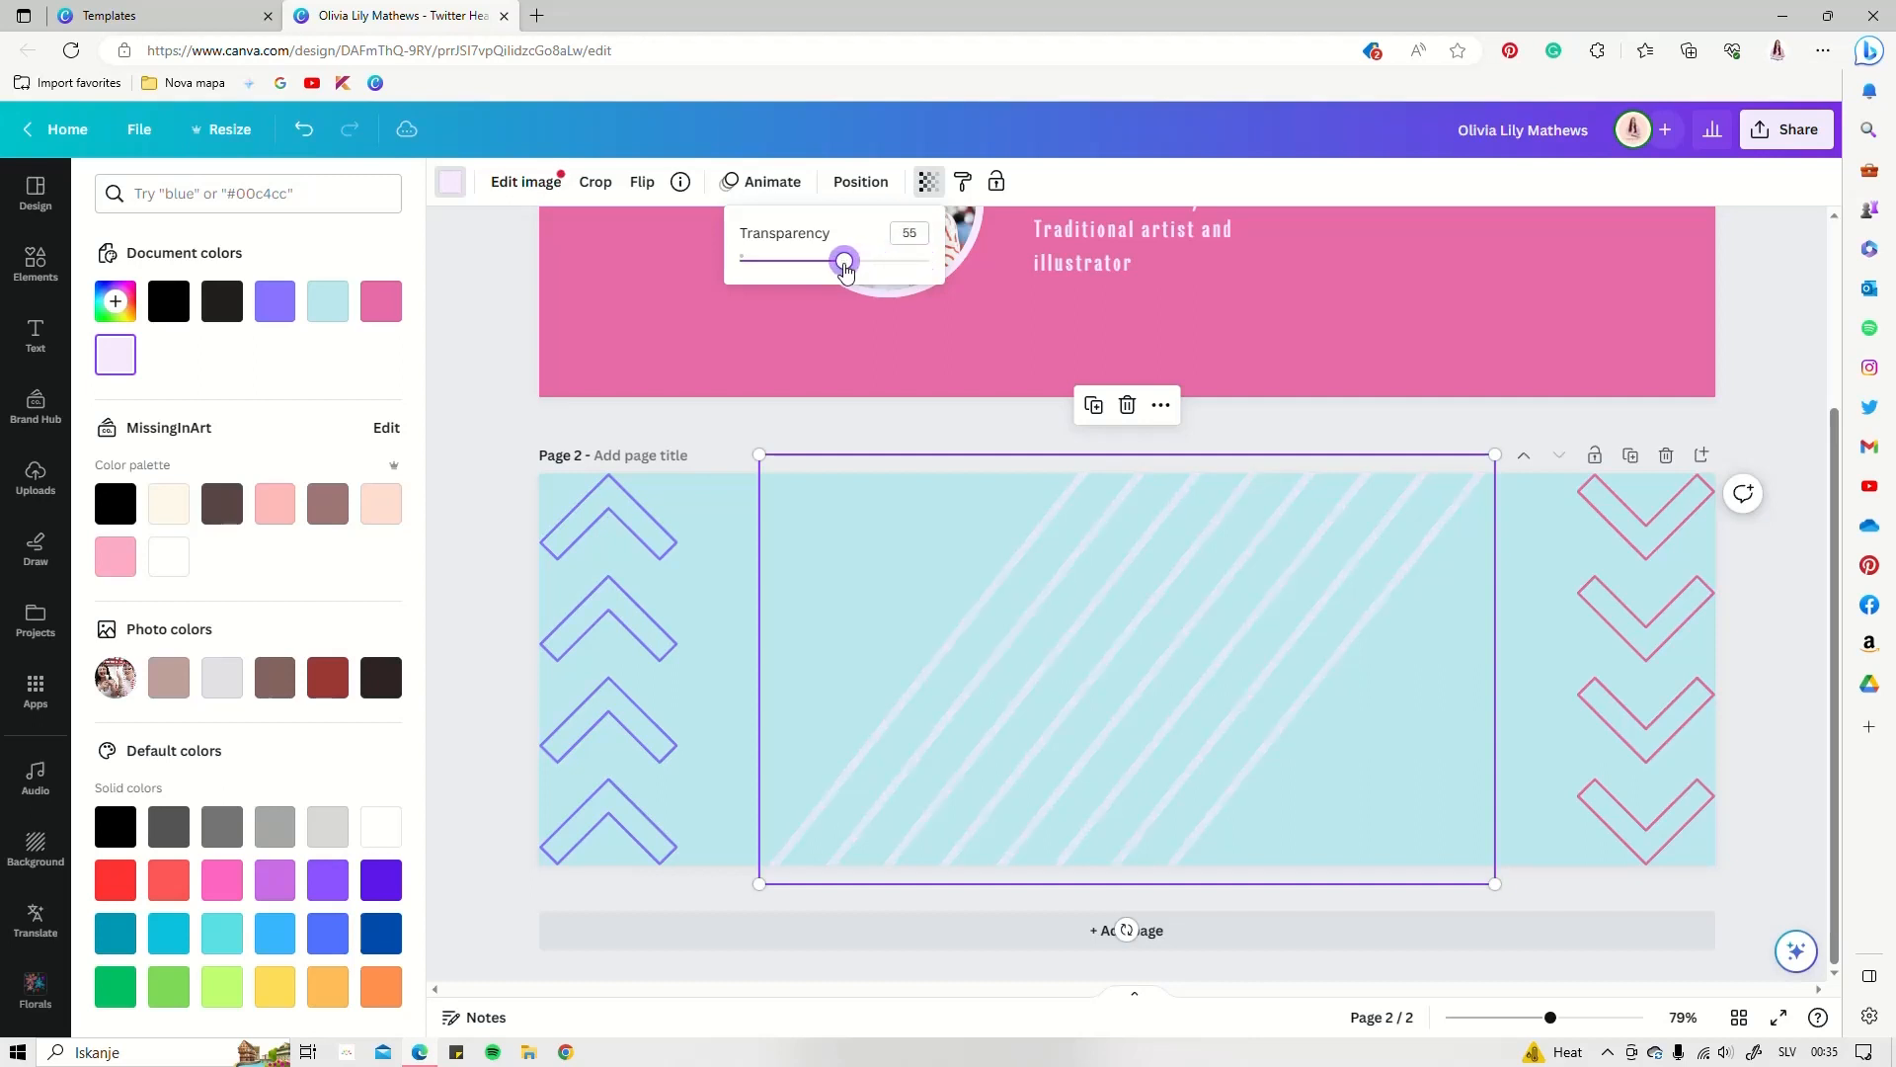
pyautogui.click(559, 513)
pyautogui.scroll(3, 1104, 405)
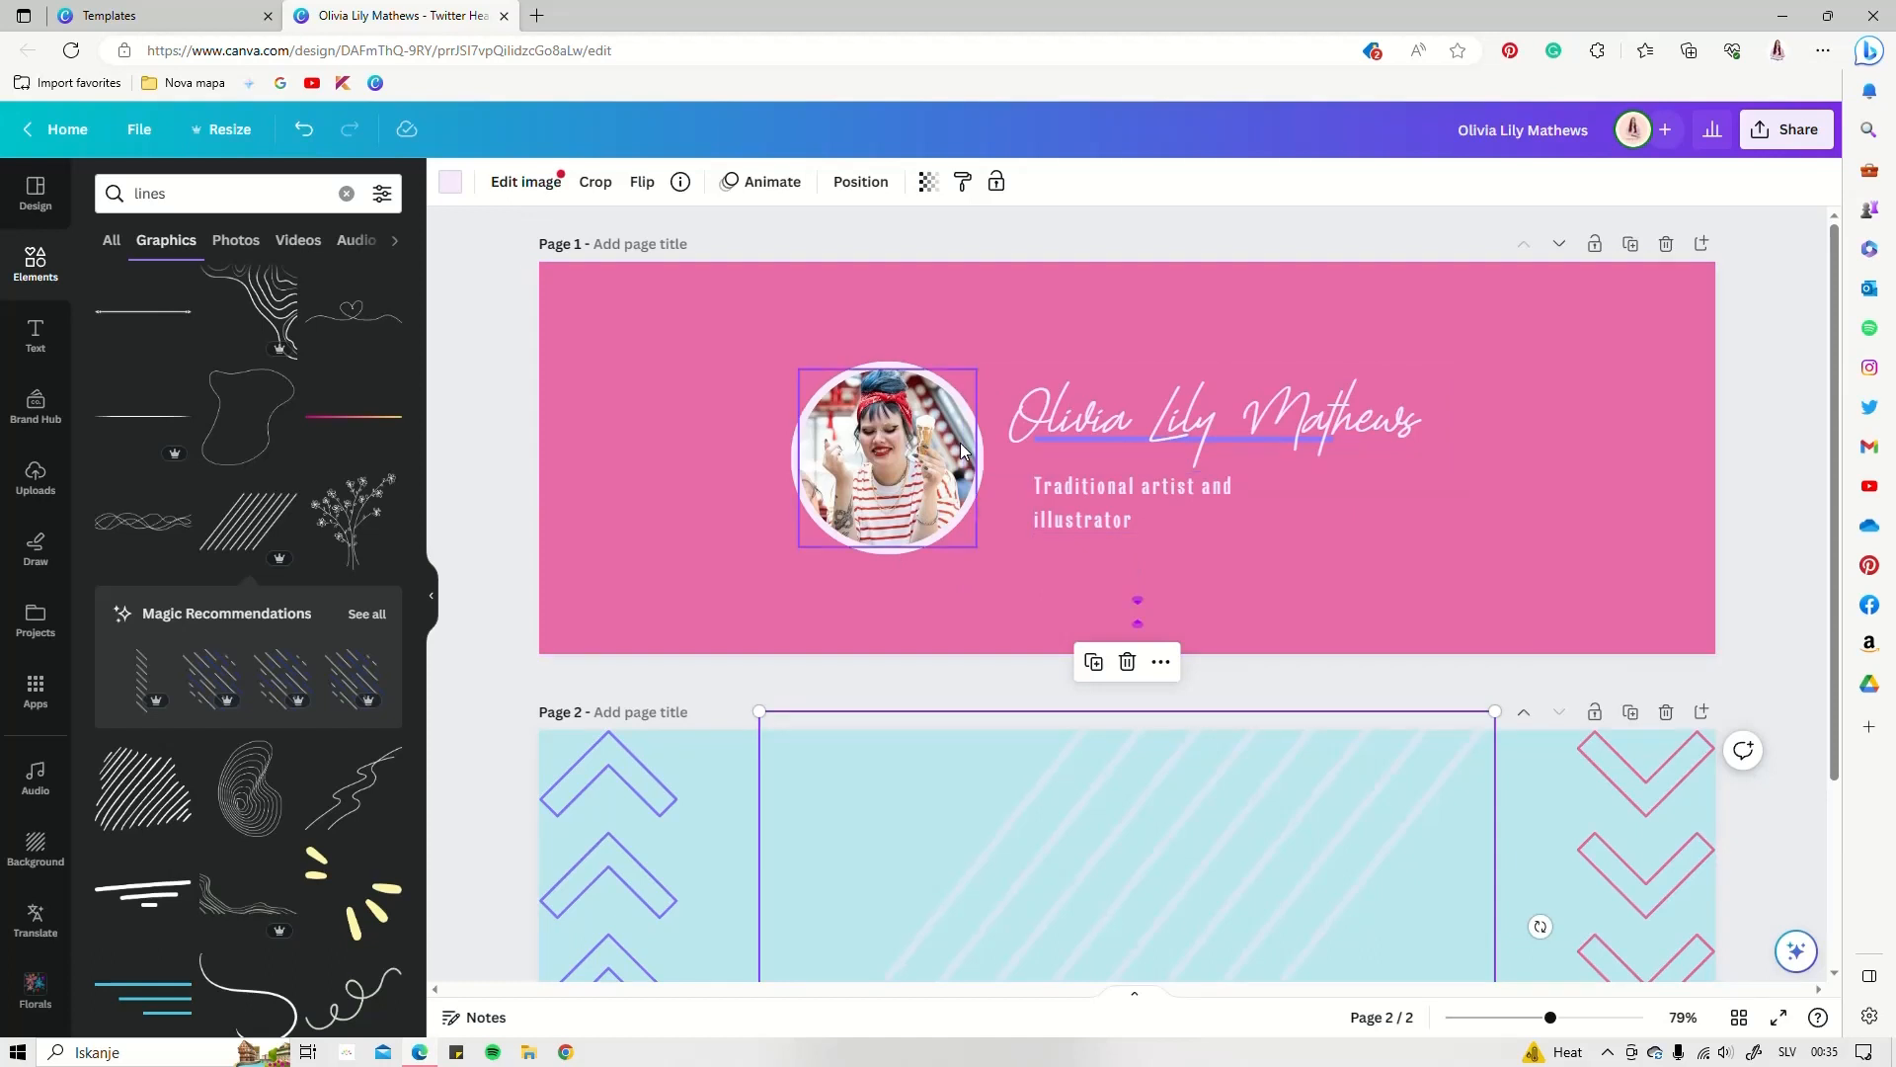
pyautogui.scroll(-3, 957, 454)
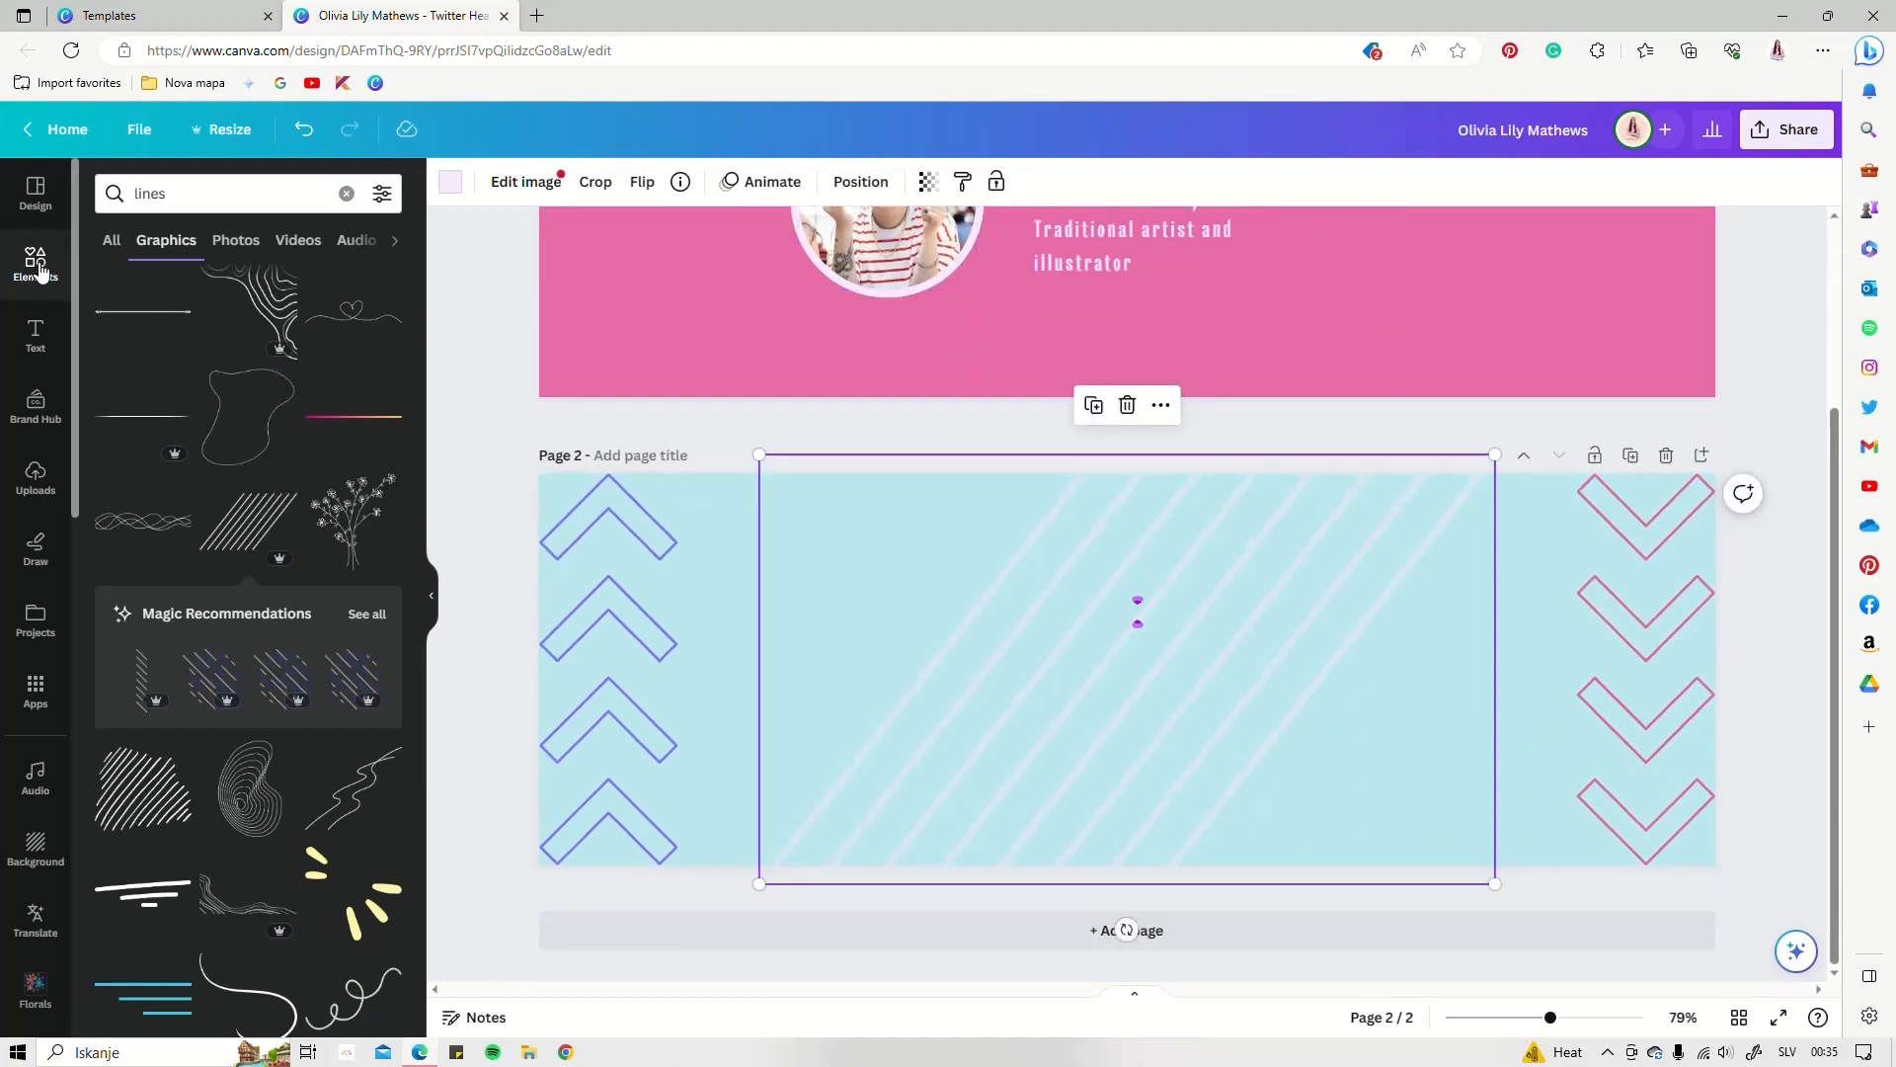
# Add a square from Lines & Shapes and stretch it into a tall, wide rectangle left of centre
pyautogui.click(346, 193)
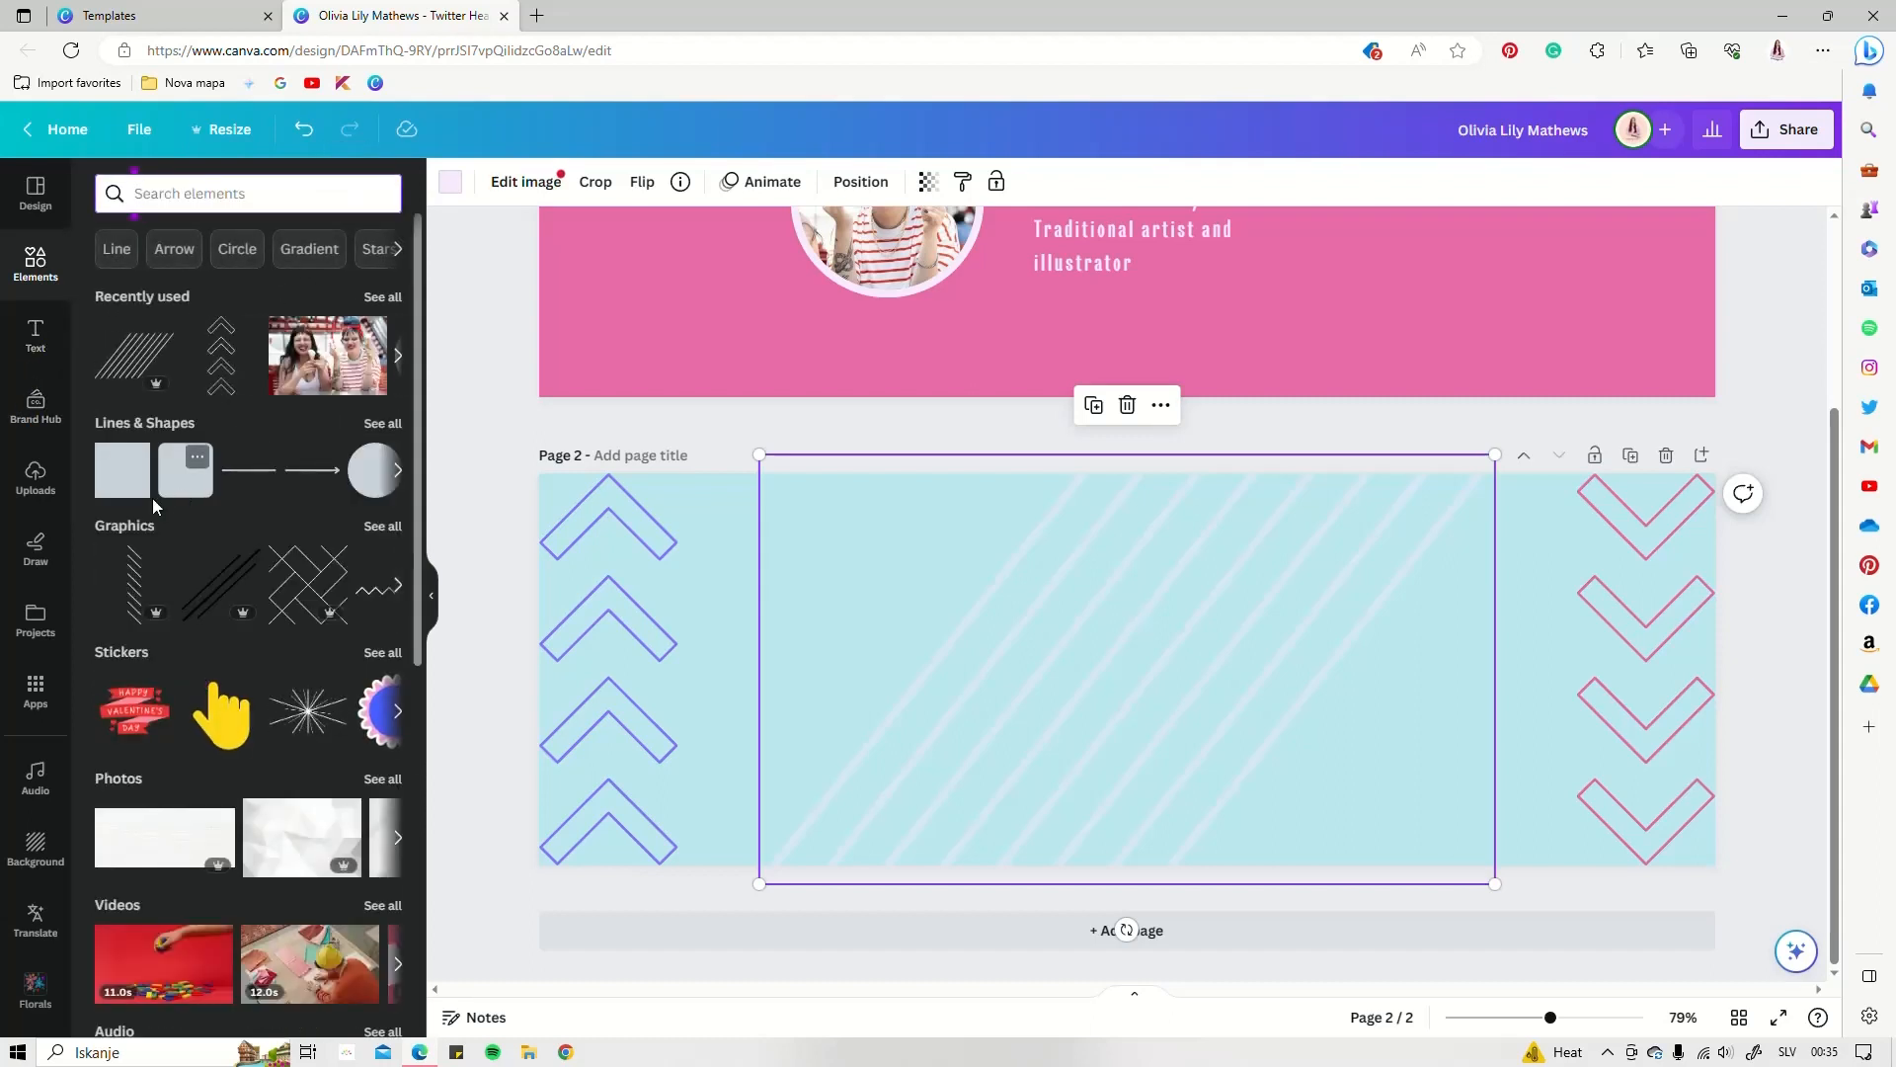
pyautogui.click(106, 488)
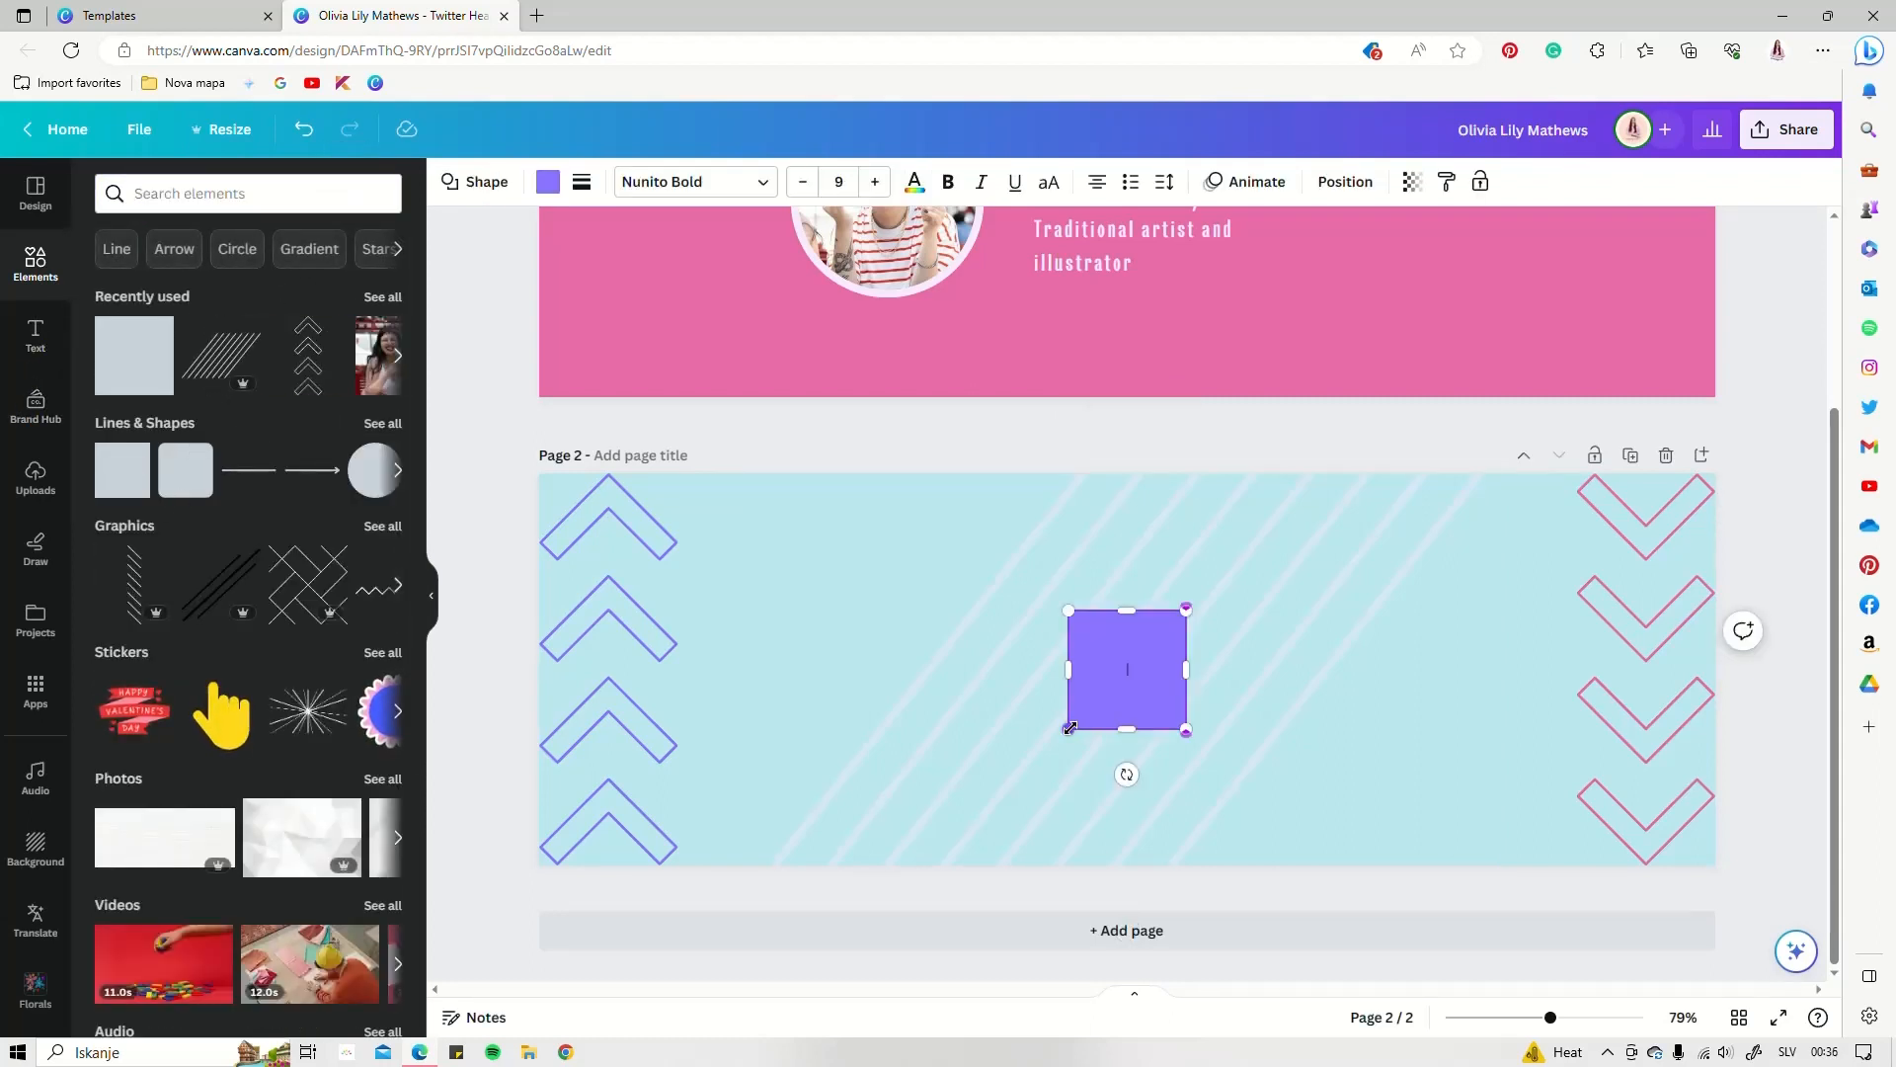
pyautogui.moveTo(1069, 728); pyautogui.dragTo(775, 826)
pyautogui.moveTo(980, 610); pyautogui.dragTo(982, 539)
pyautogui.moveTo(1117, 627); pyautogui.dragTo(1072, 622)
pyautogui.click(207, 194)
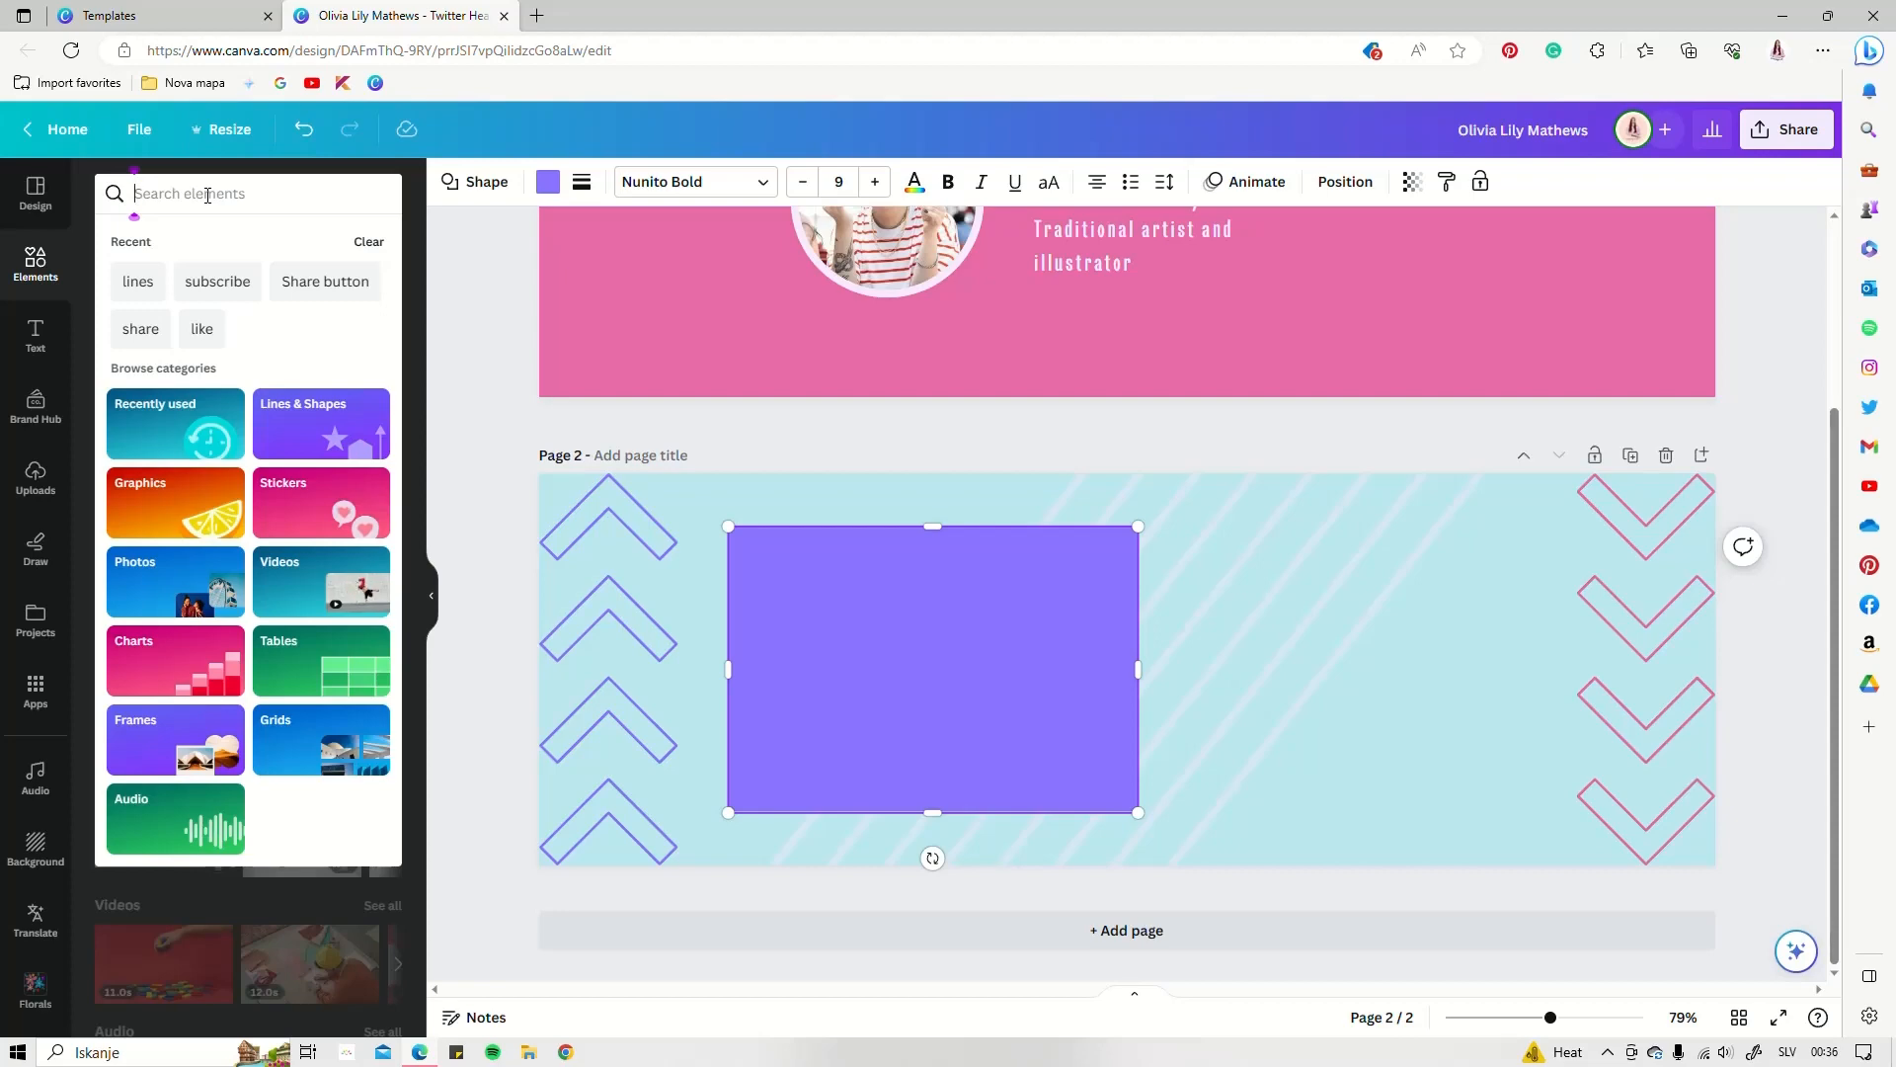
# Browse the Elements stock photo results
pyautogui.click(34, 262)
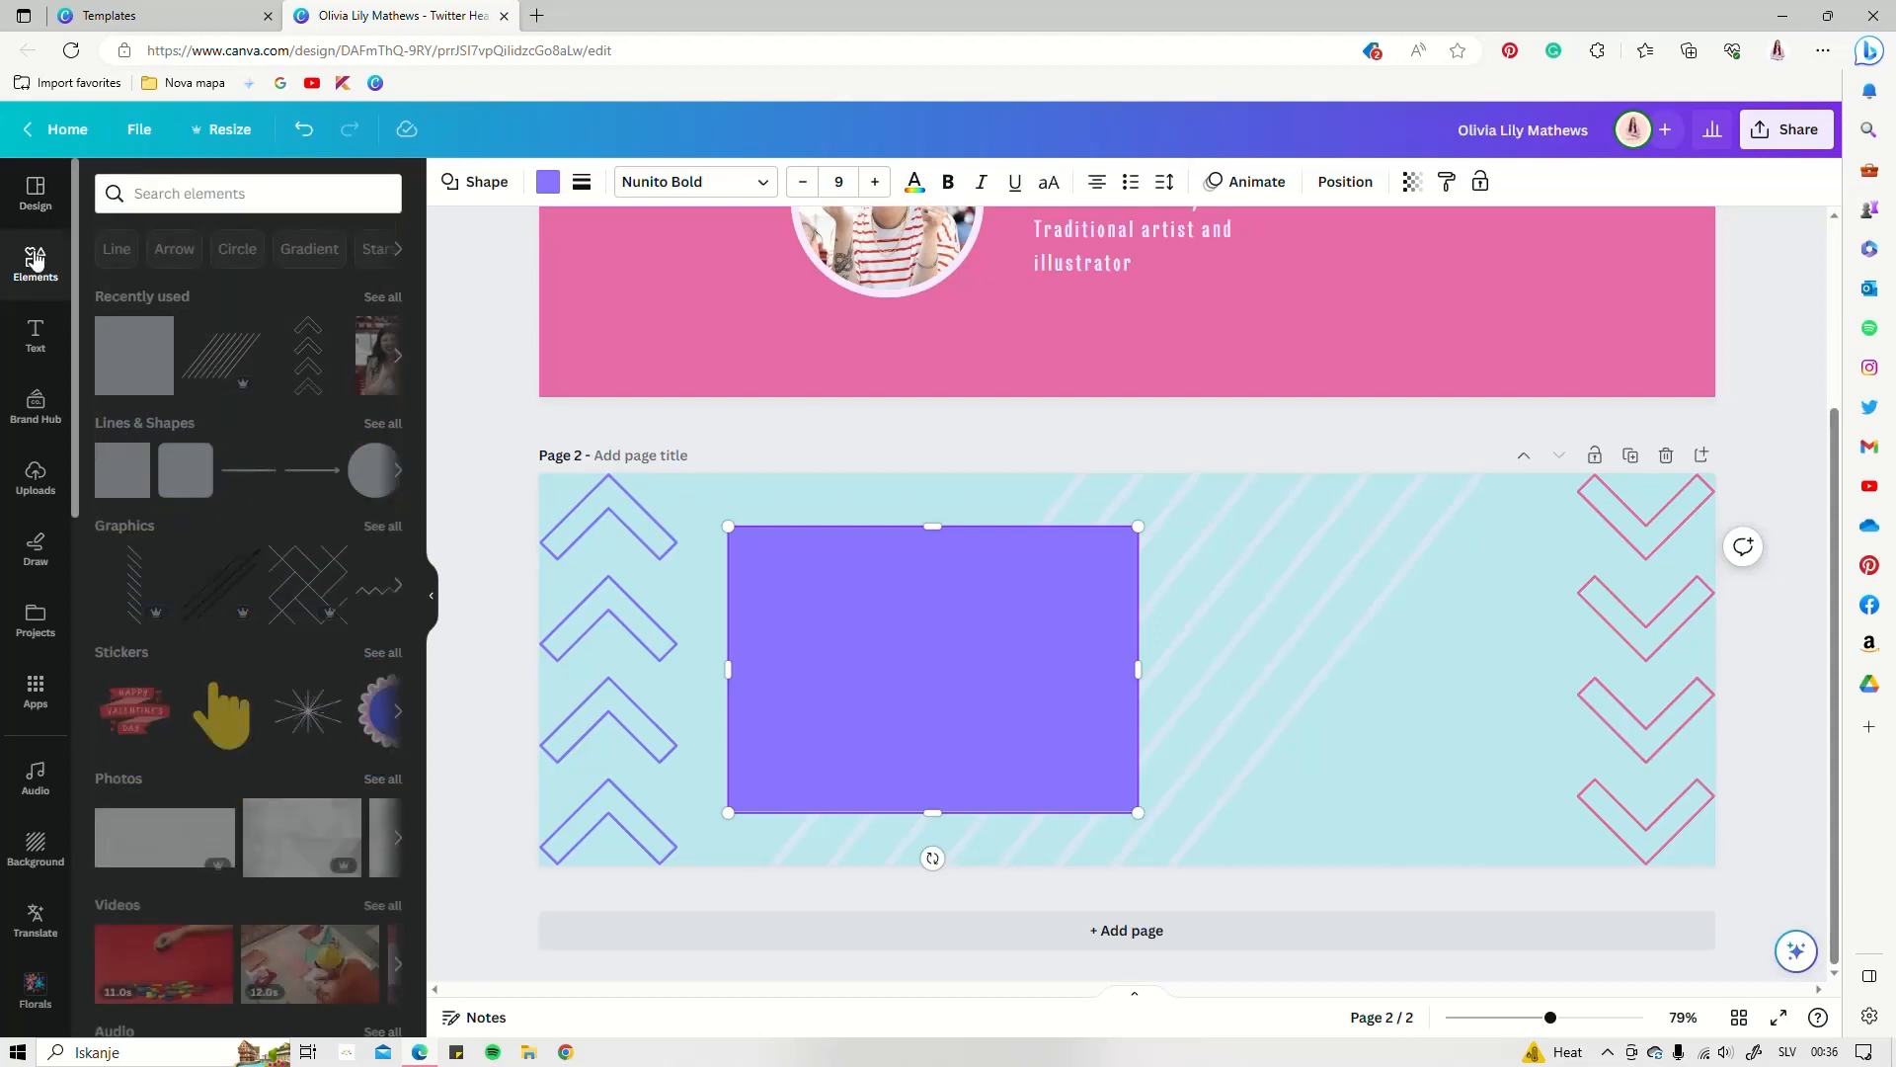
pyautogui.scroll(-5, 198, 671)
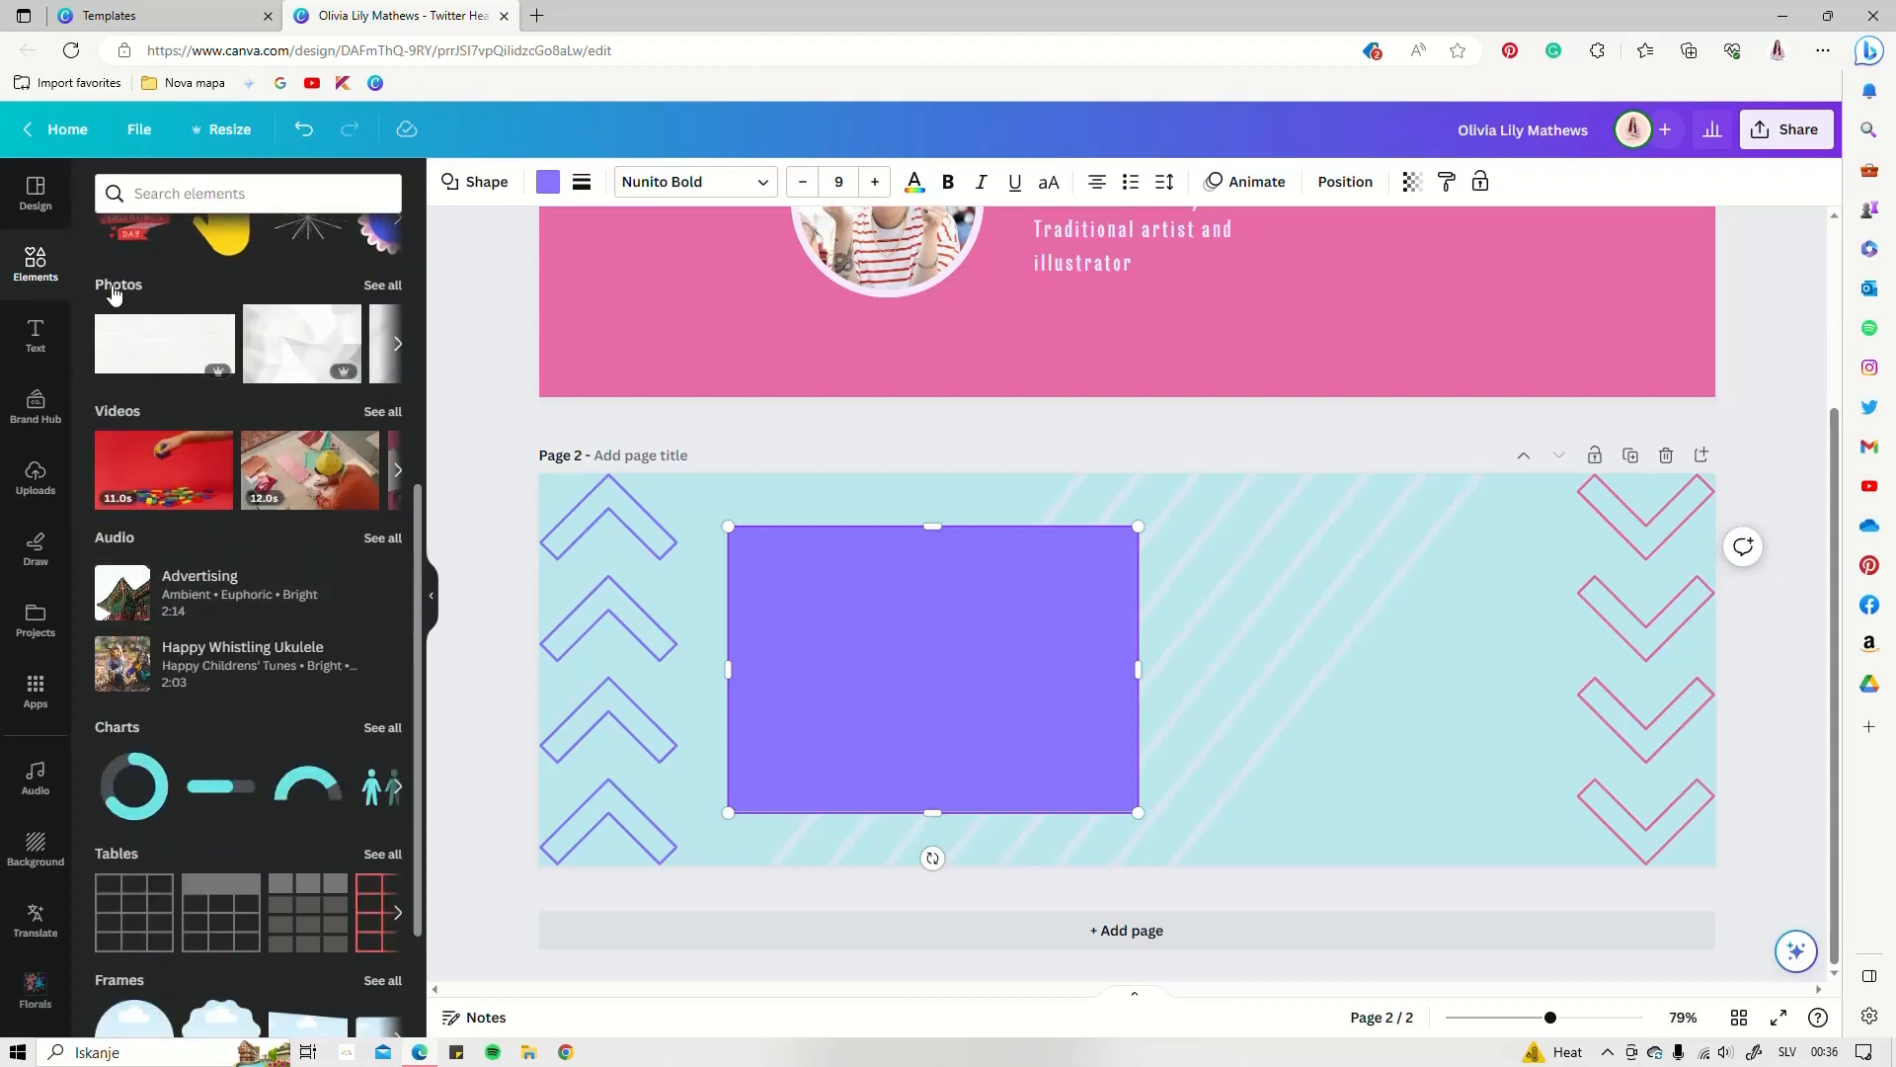
pyautogui.click(115, 291)
pyautogui.scroll(-10, 297, 444)
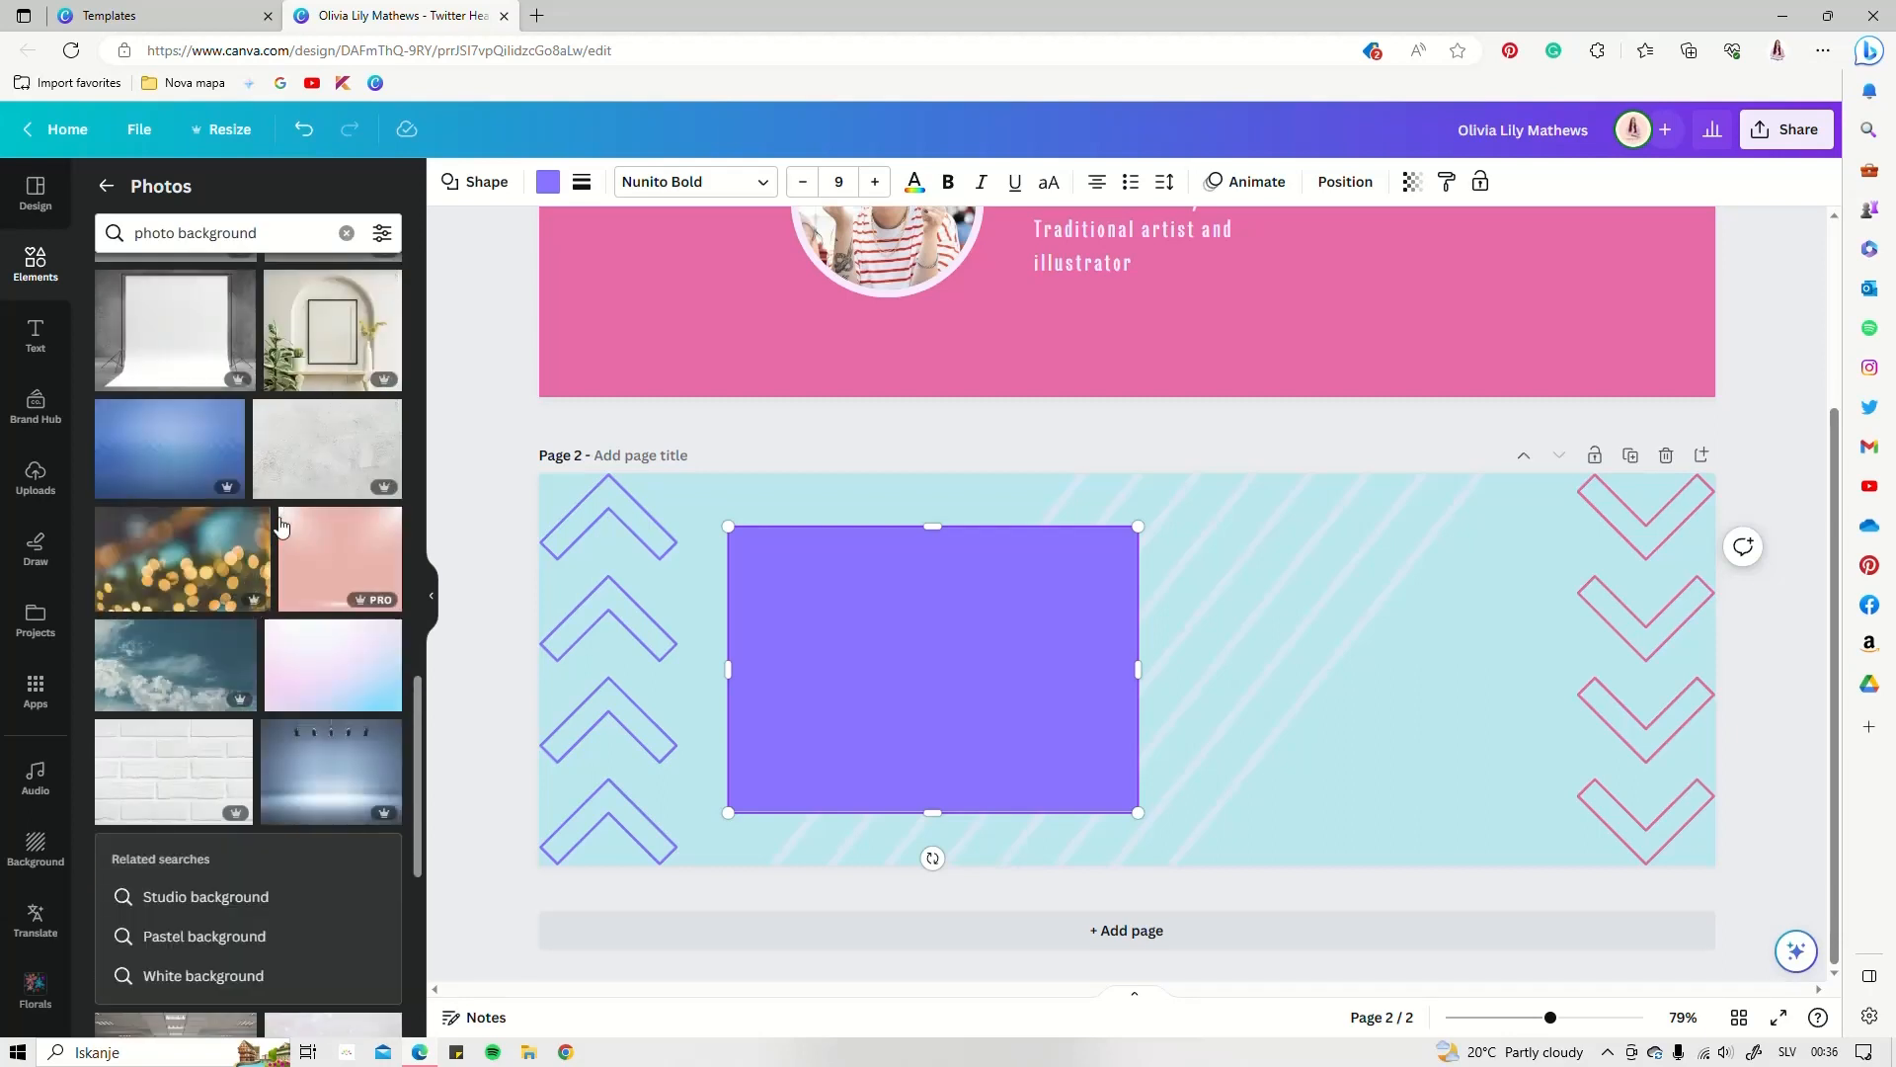
pyautogui.scroll(-5, 263, 551)
pyautogui.scroll(3, 262, 551)
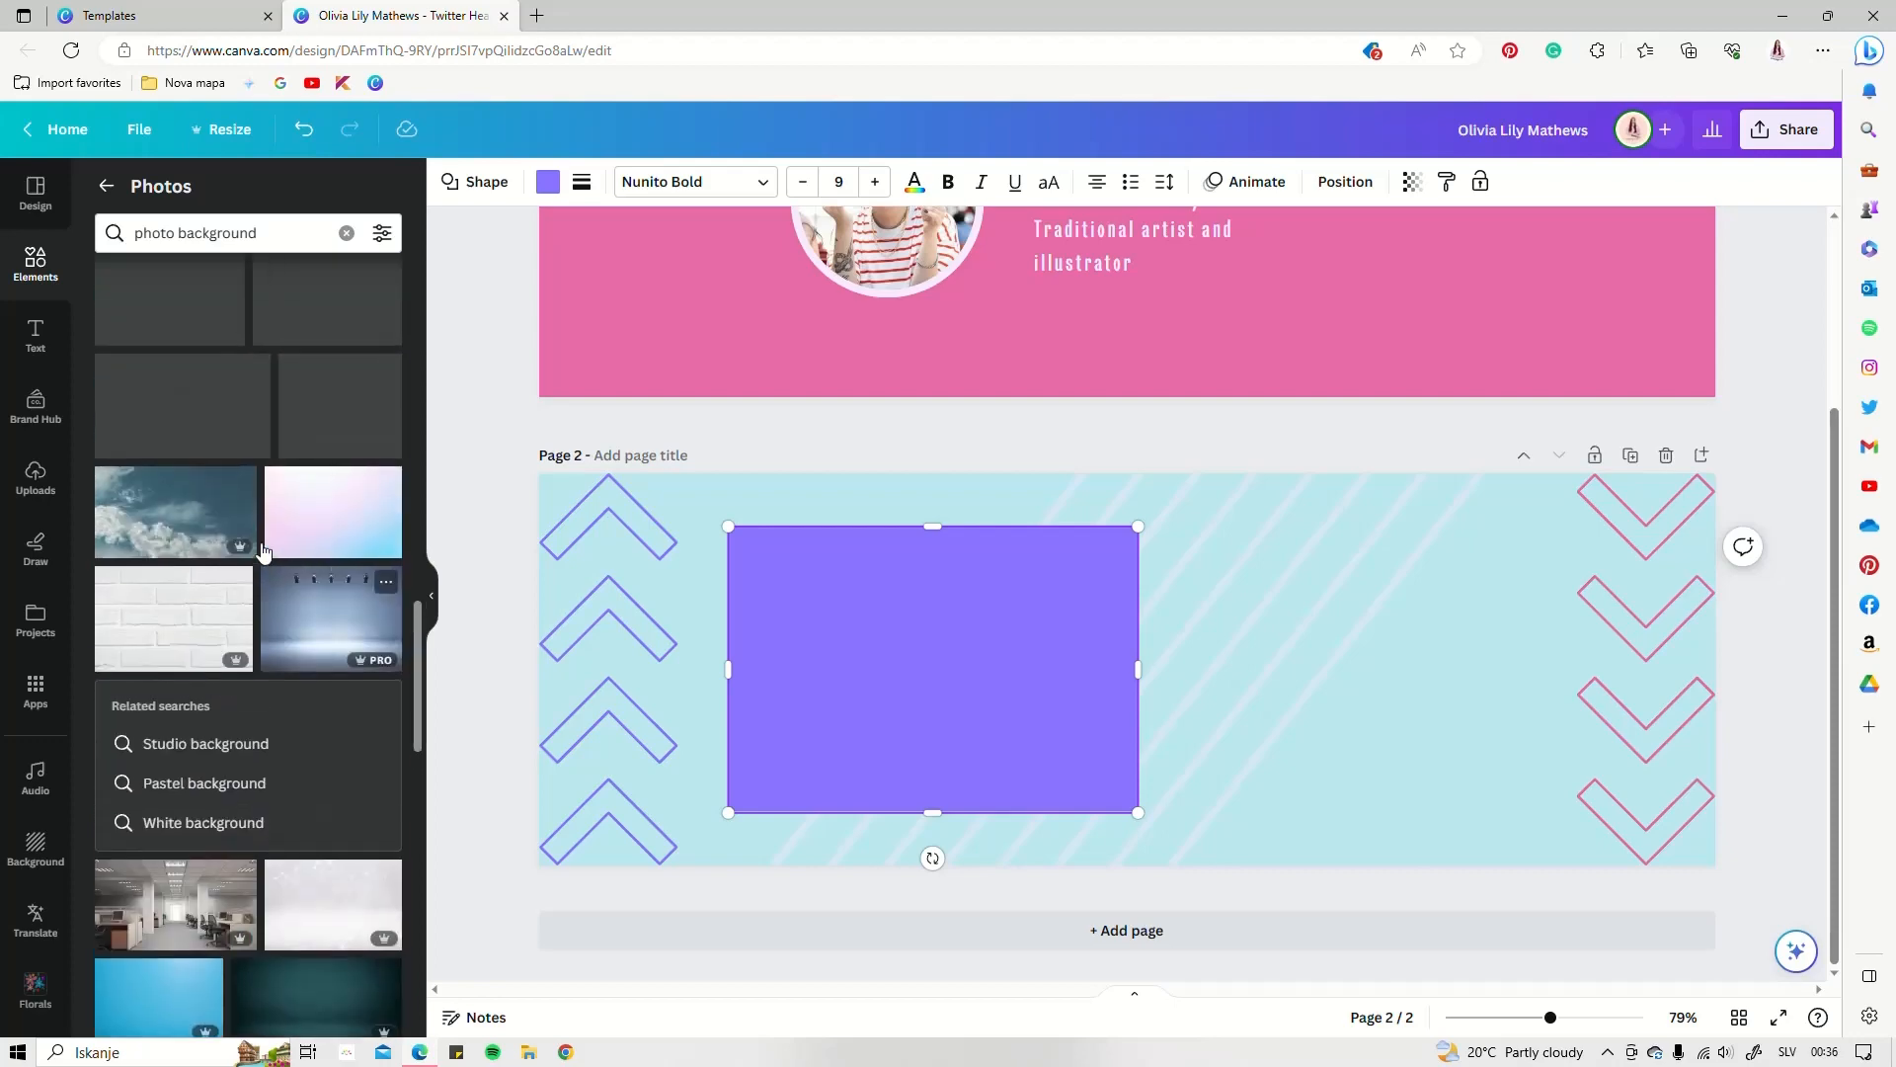
pyautogui.scroll(-3, 262, 551)
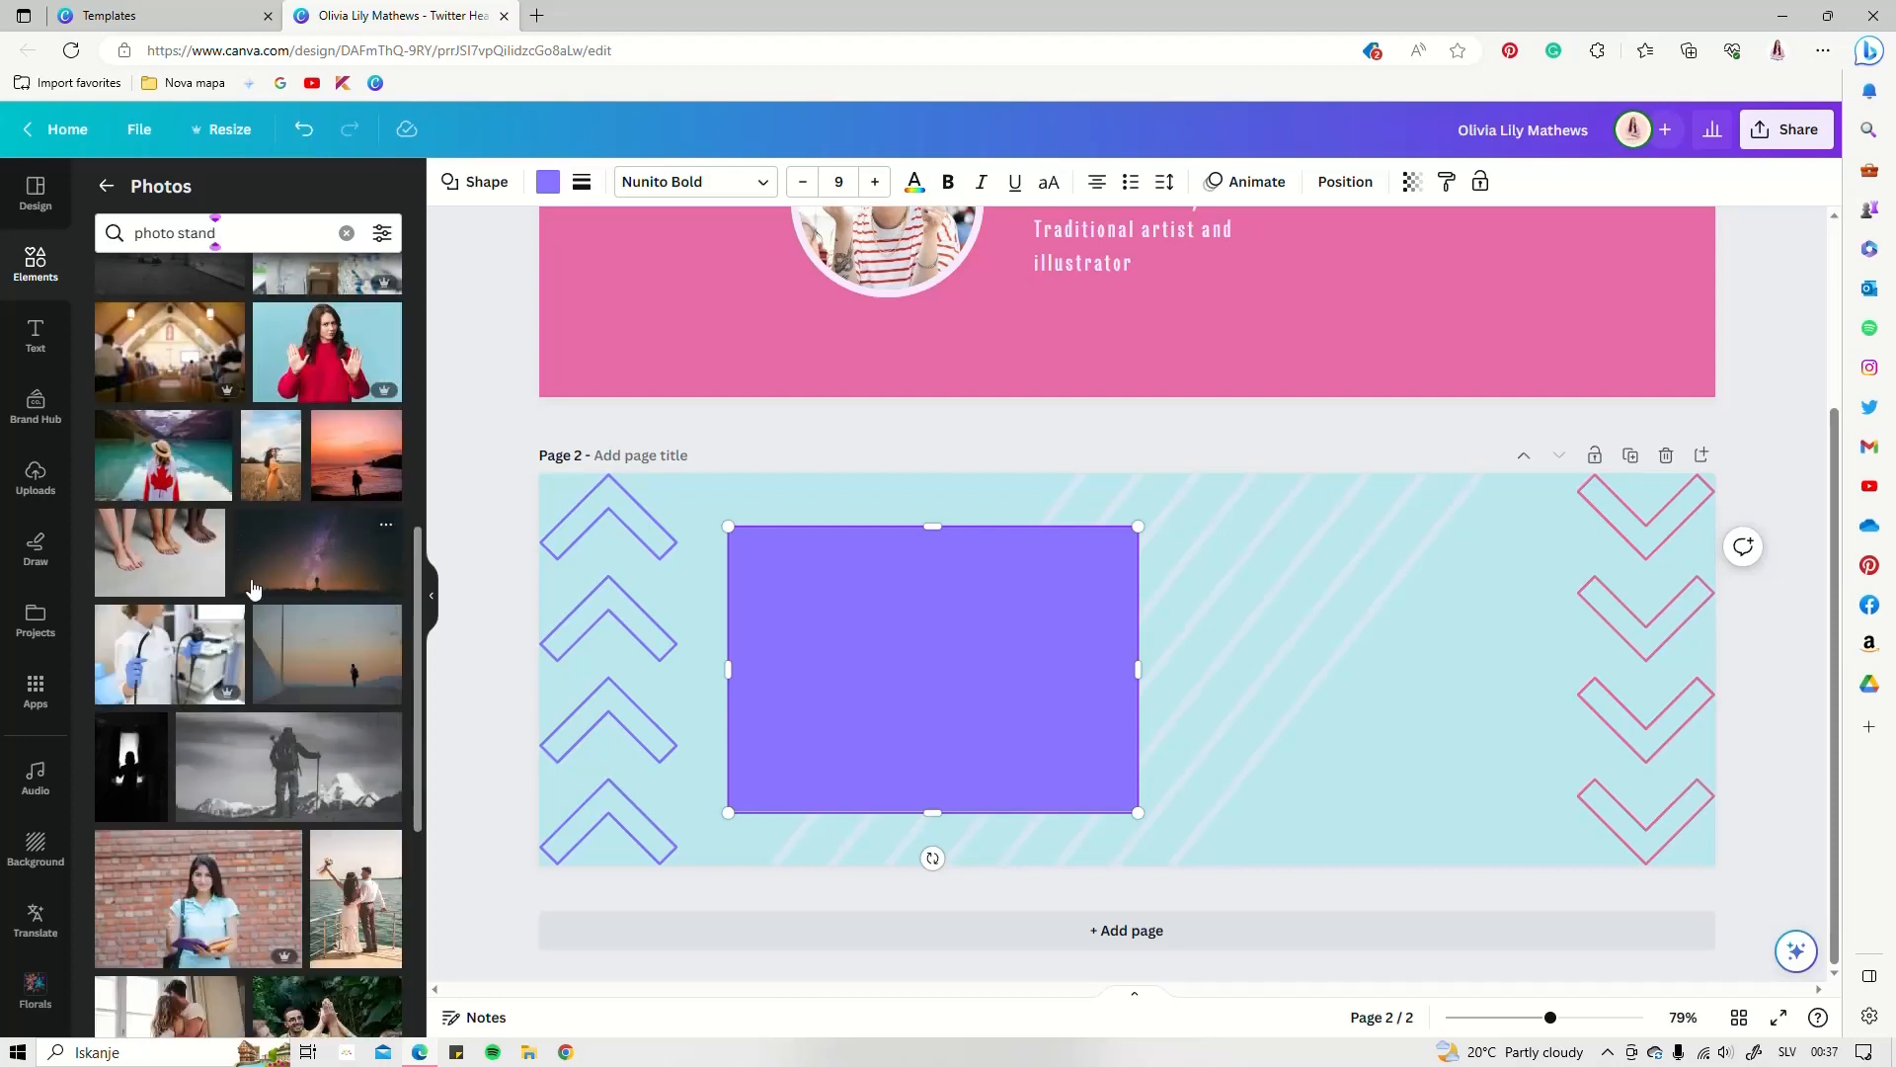
pyautogui.scroll(-7, 253, 588)
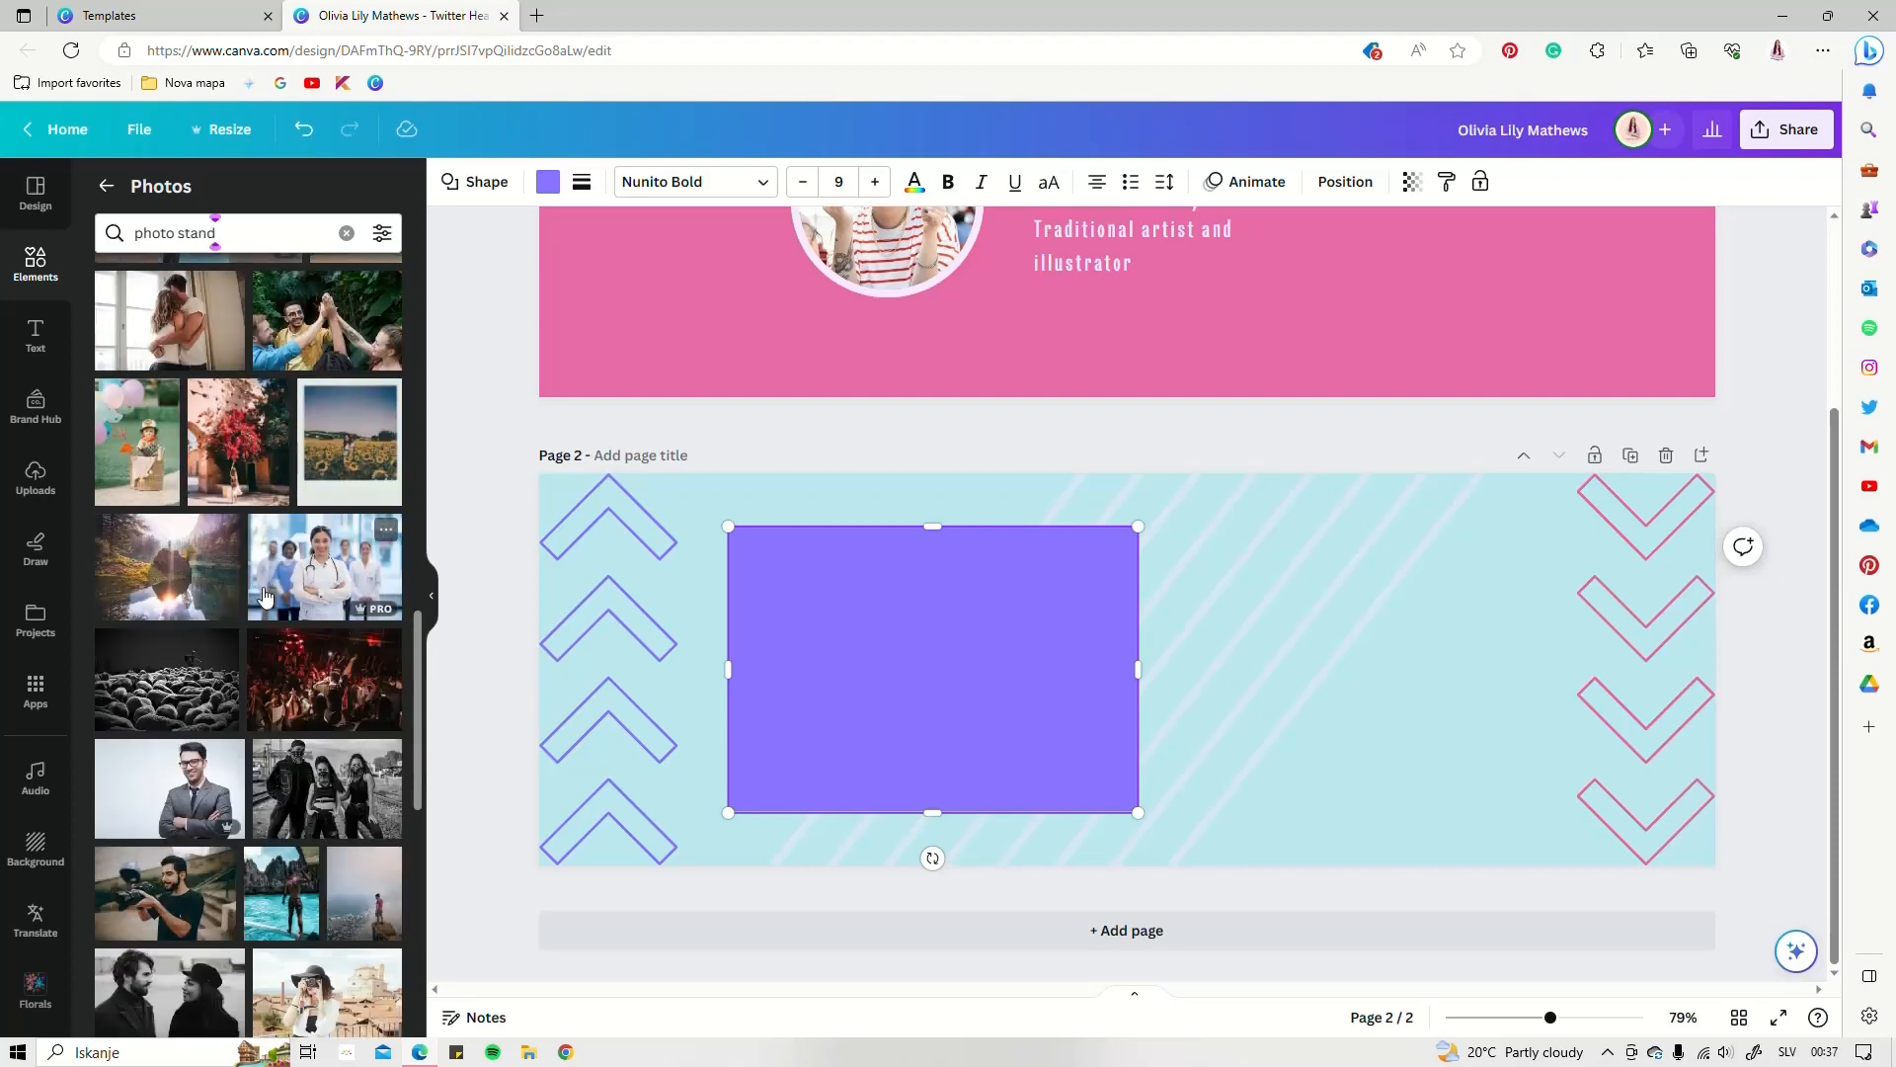
pyautogui.scroll(-6, 263, 594)
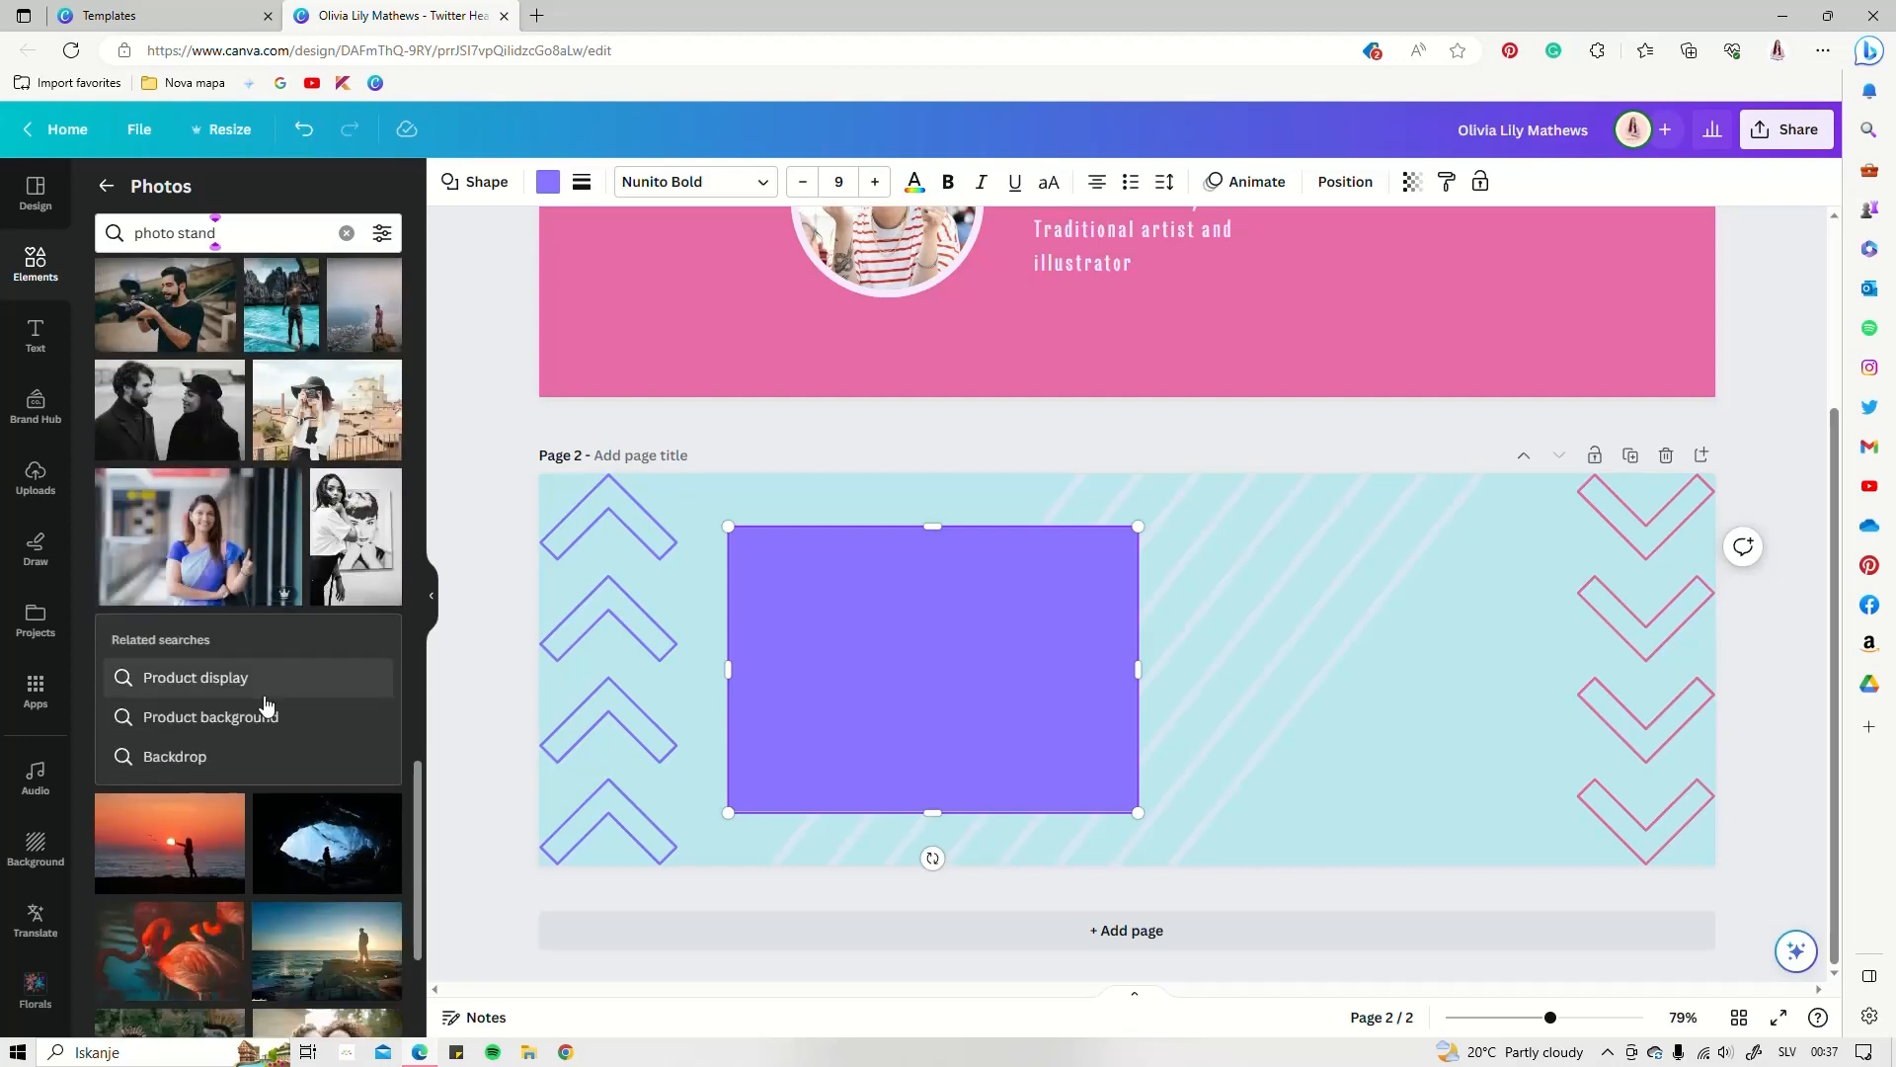
pyautogui.scroll(18, 265, 699)
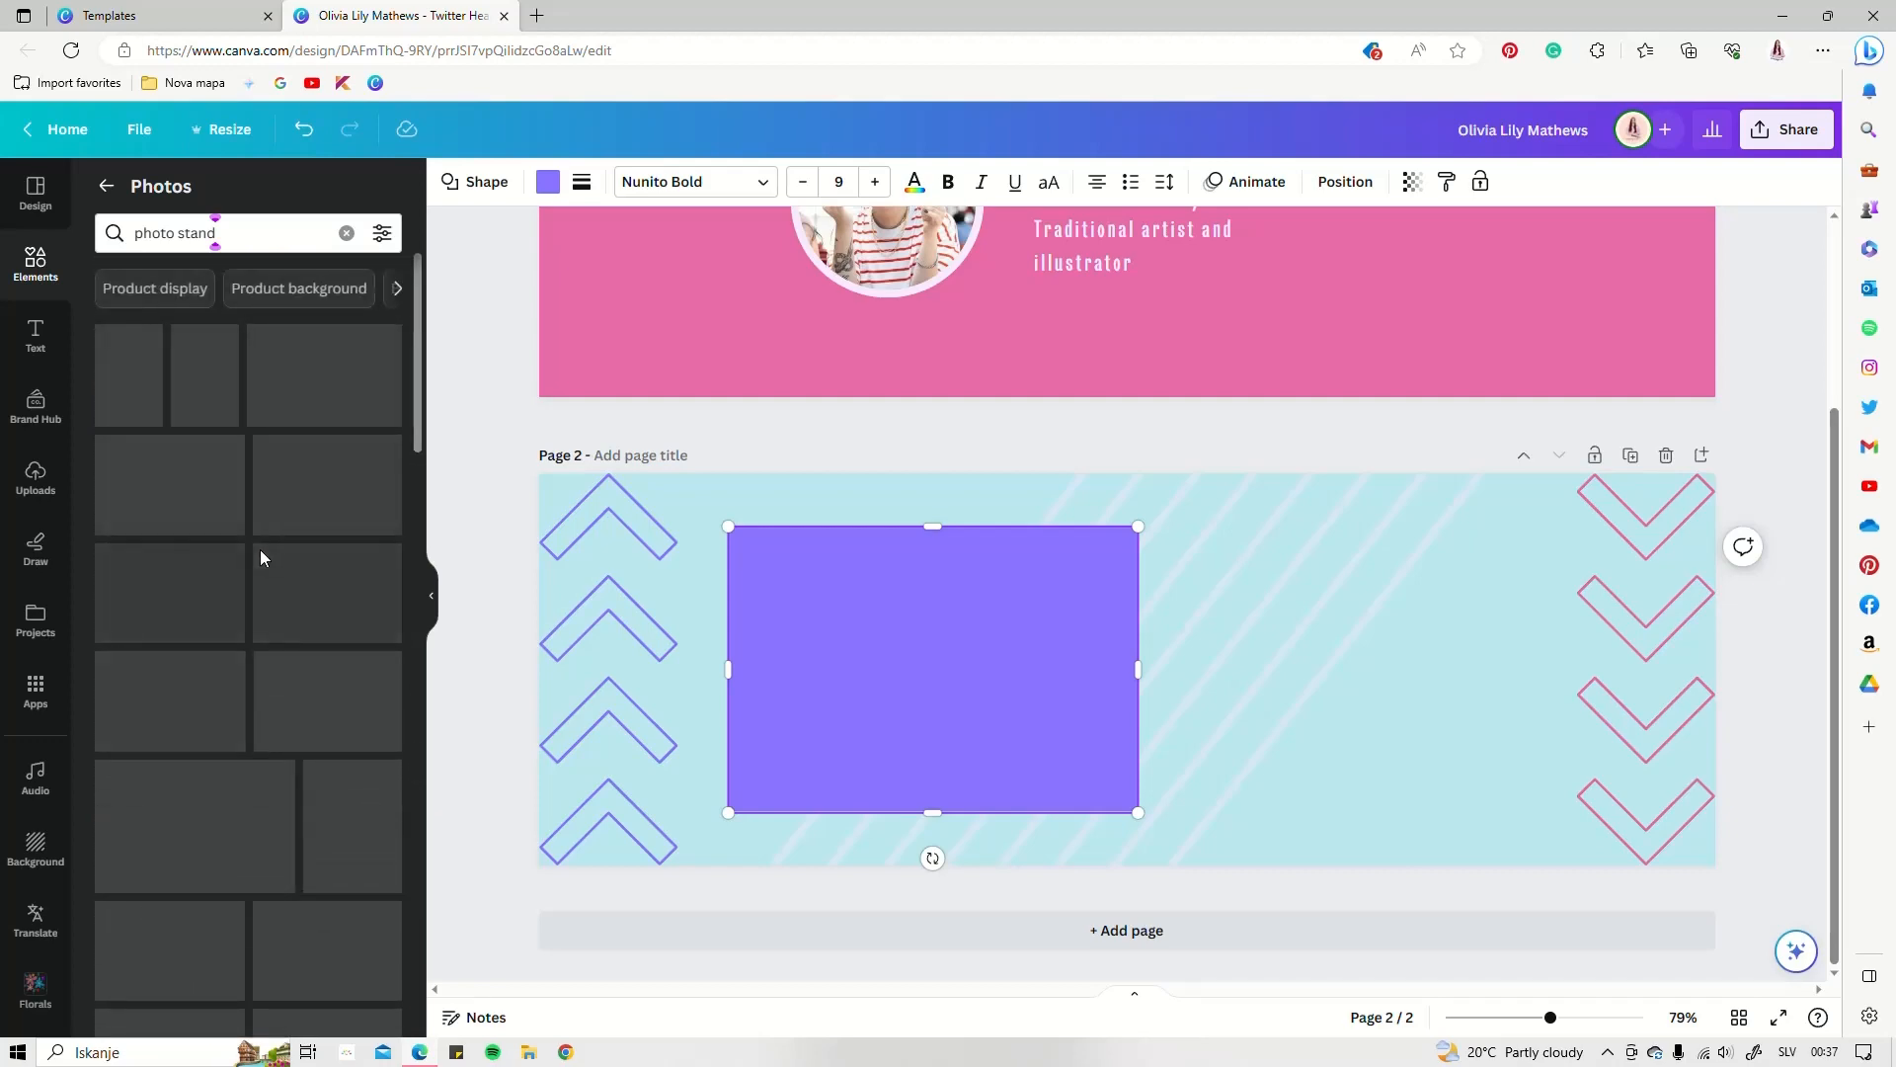
# Find the Pixabay free-photos app among the Apps and open it
pyautogui.click(105, 186)
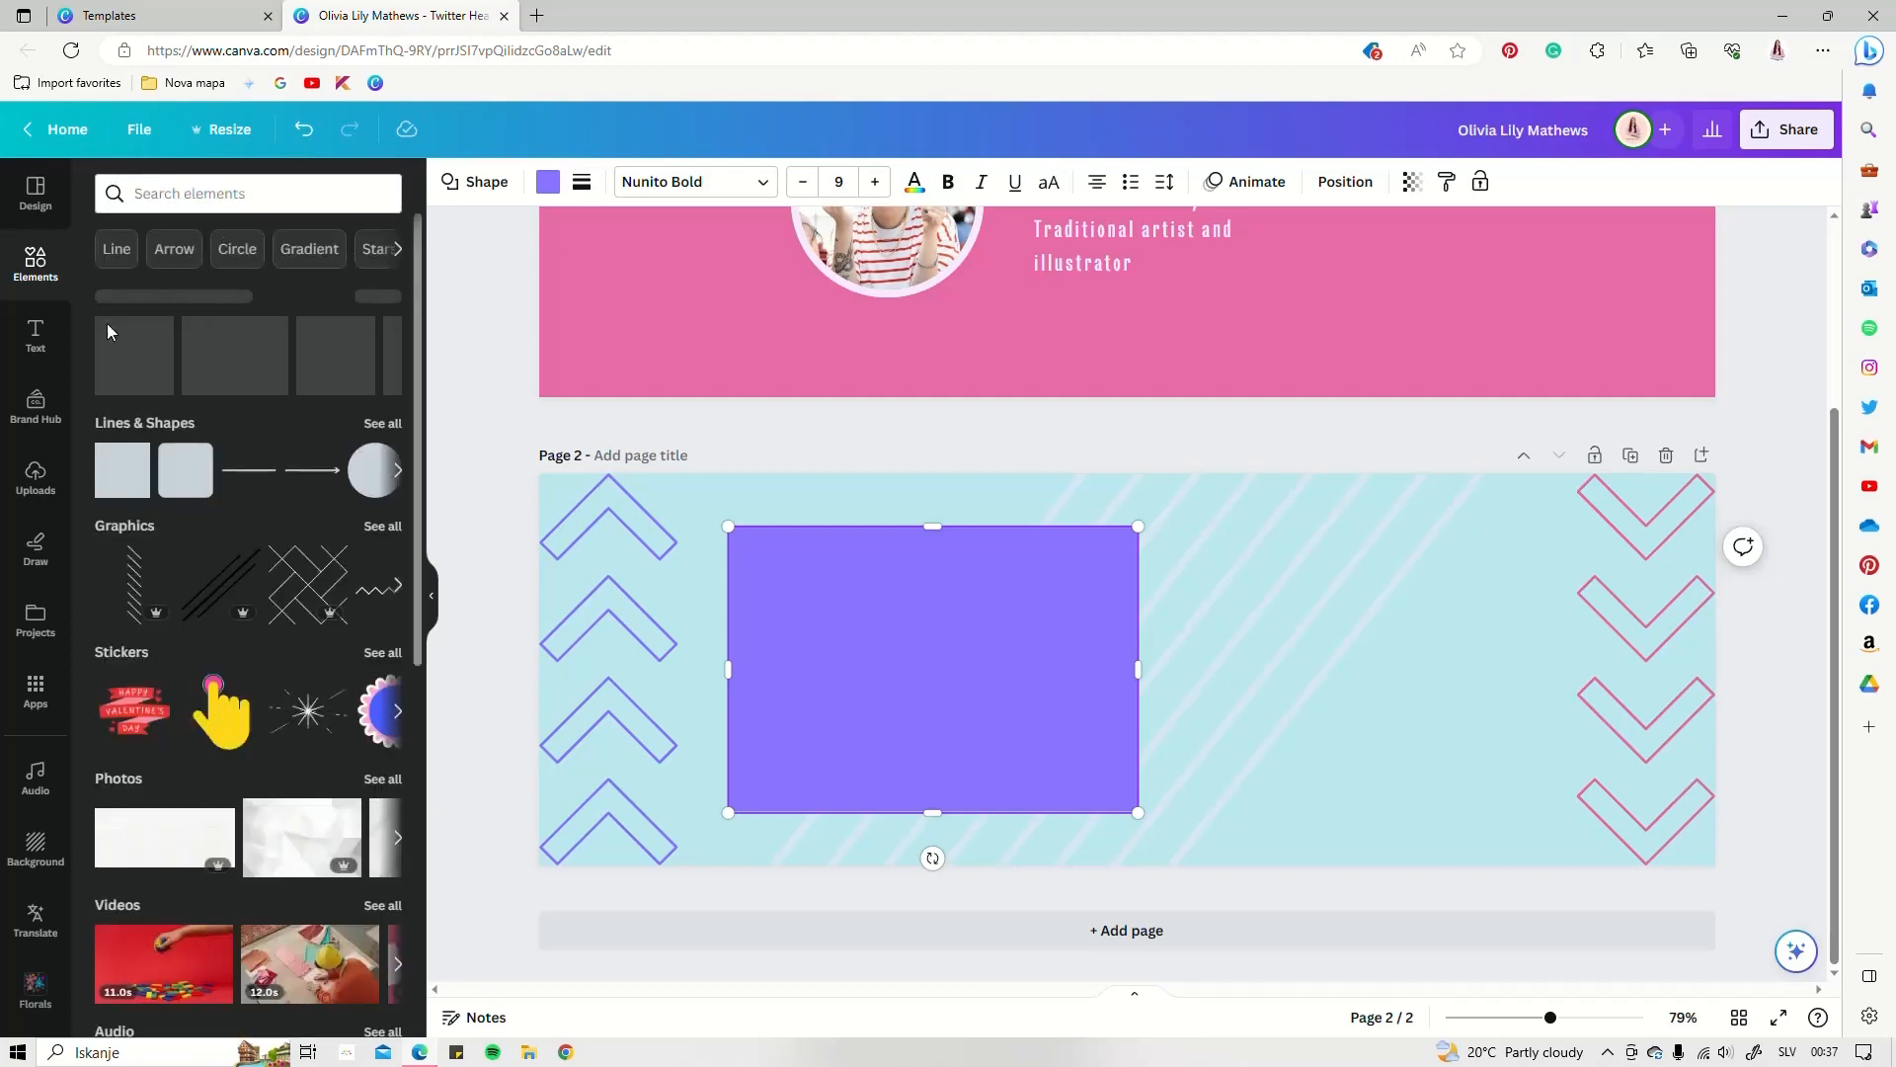
pyautogui.scroll(-3, 36, 642)
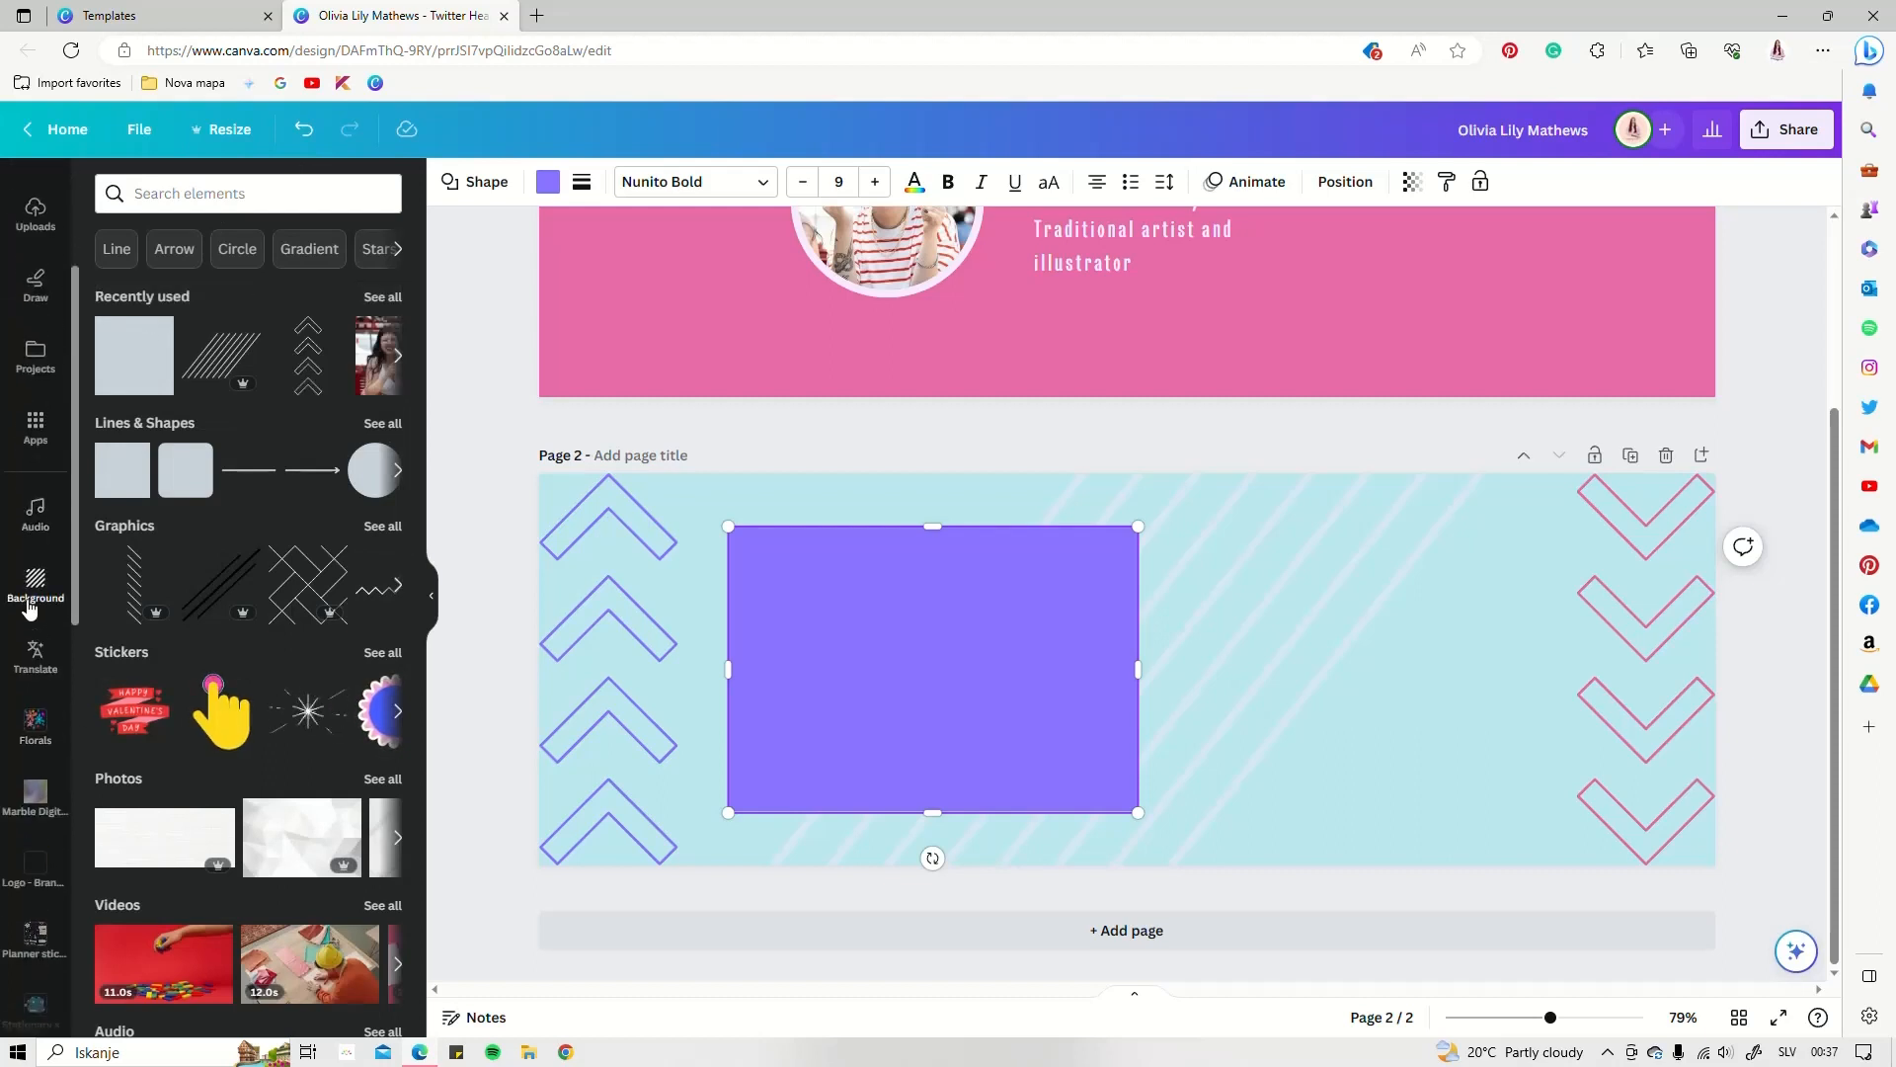
pyautogui.scroll(2, 33, 541)
pyautogui.click(35, 559)
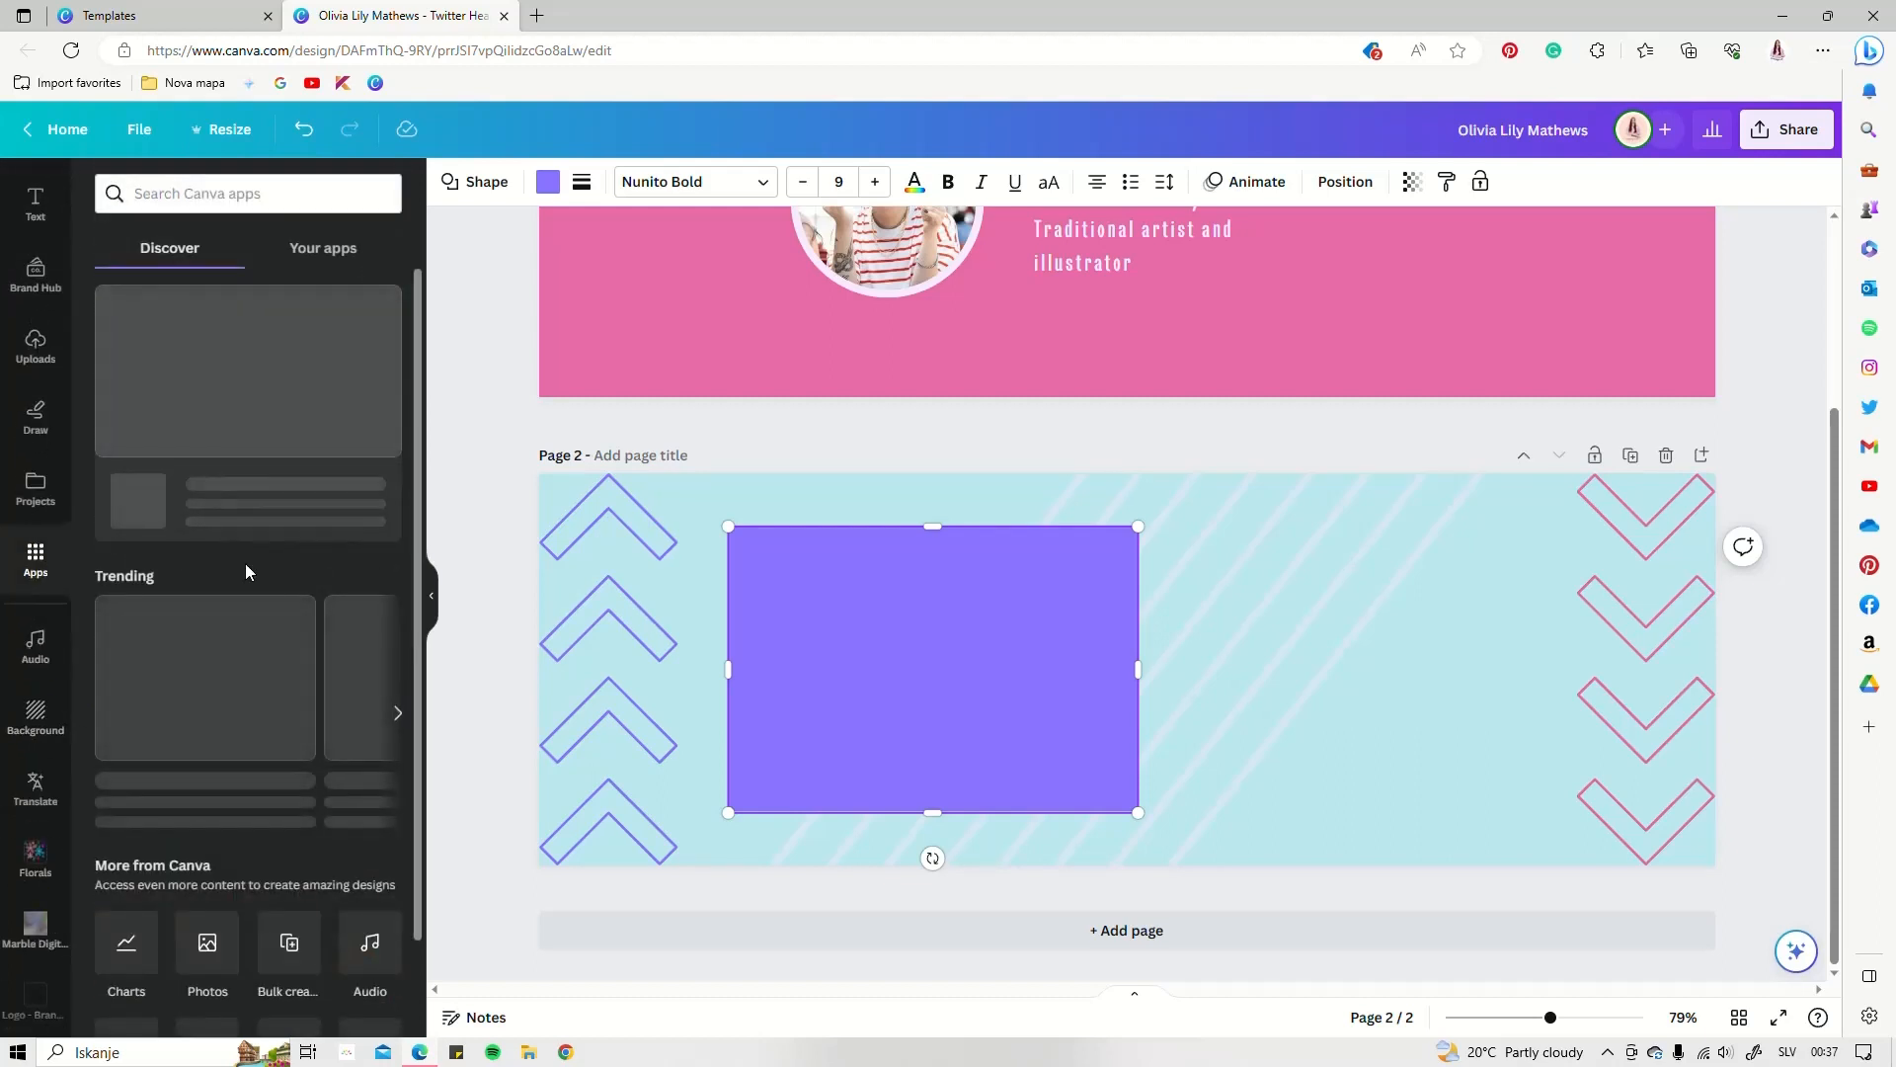
pyautogui.scroll(-4, 251, 561)
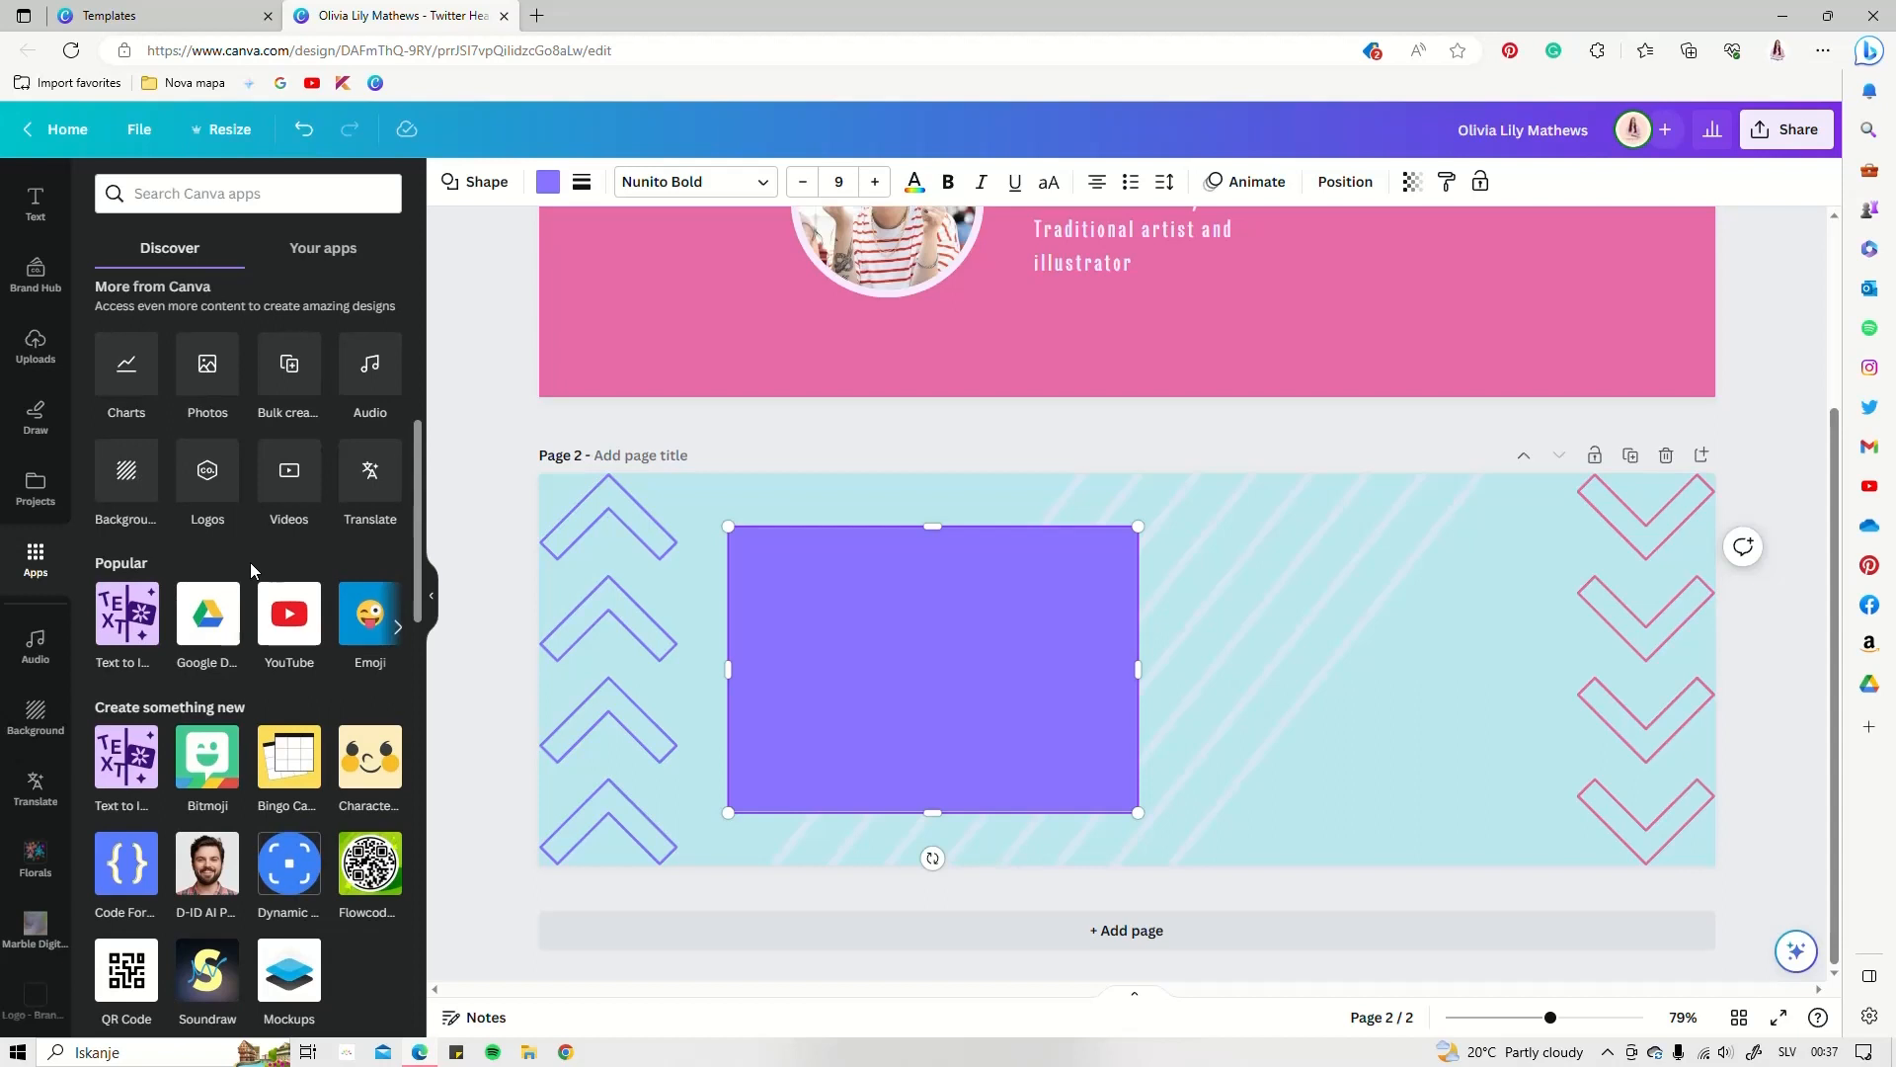
pyautogui.scroll(-1, 241, 652)
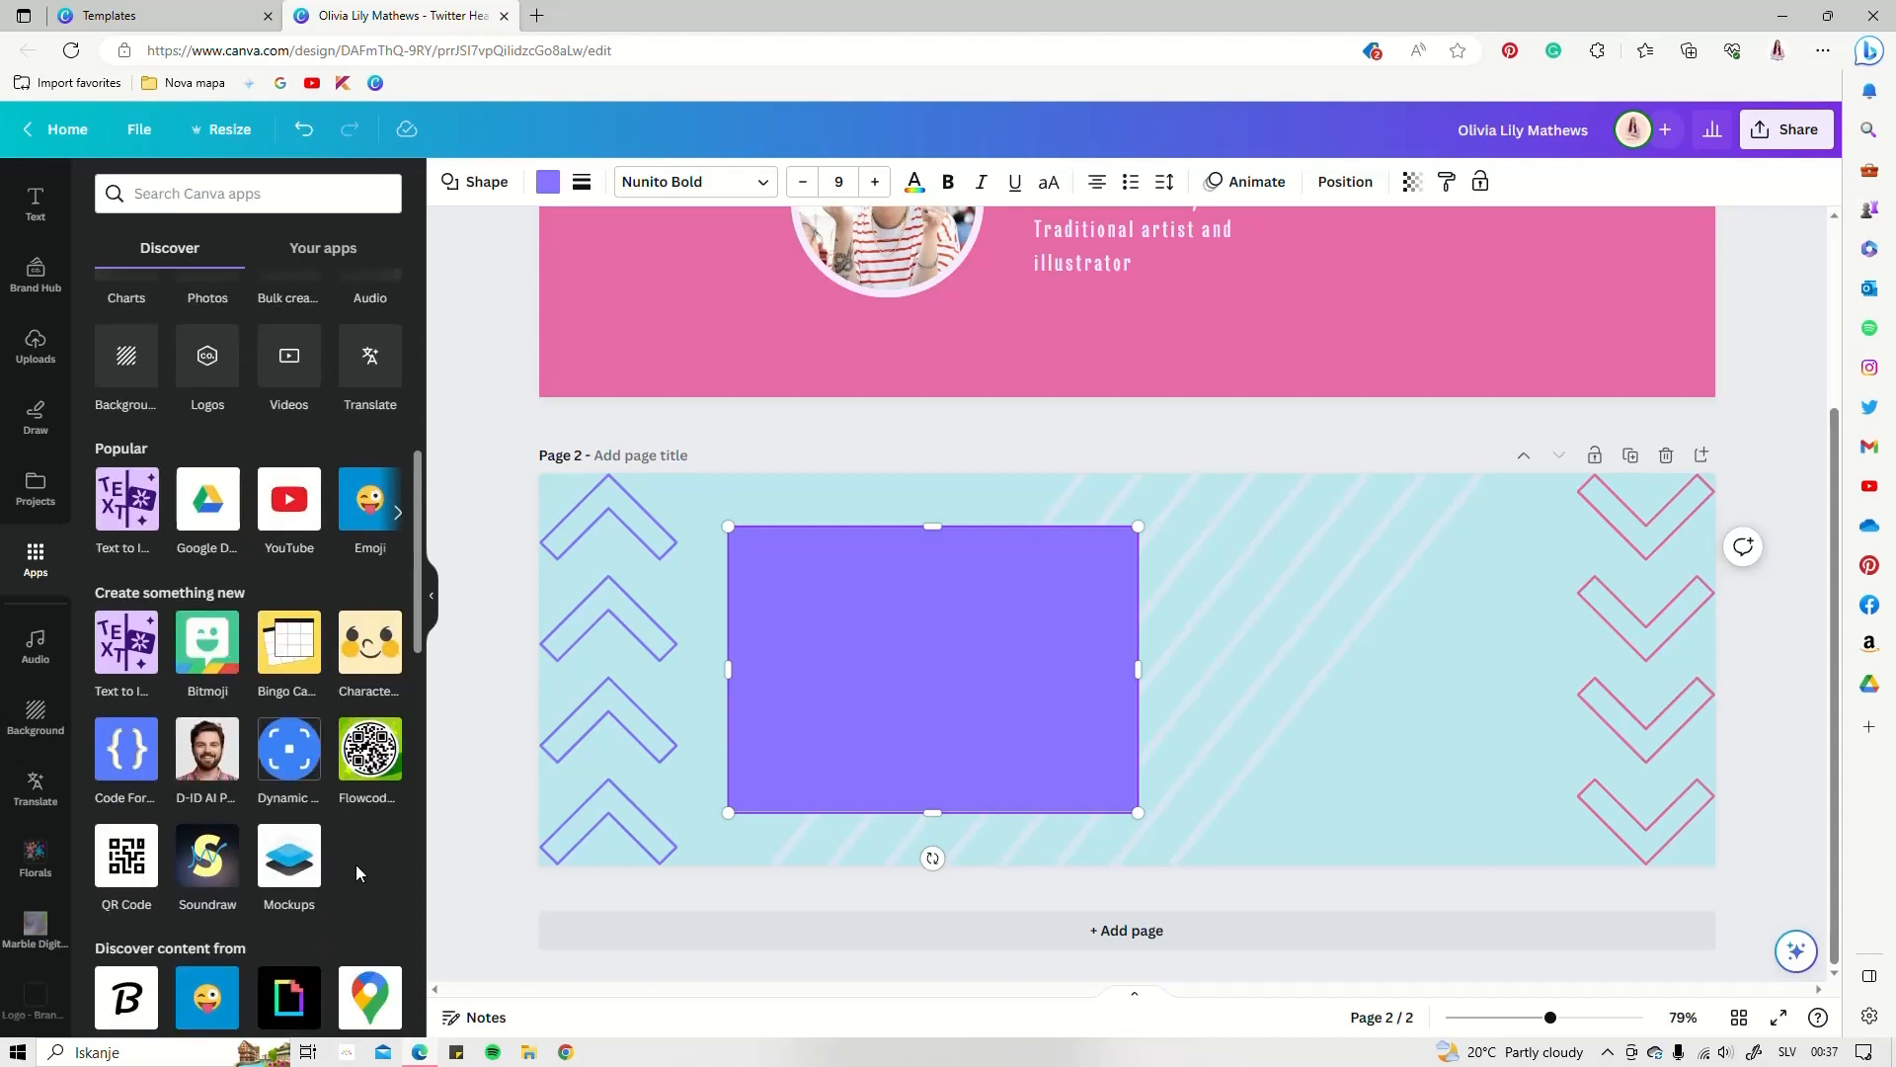
pyautogui.click(397, 514)
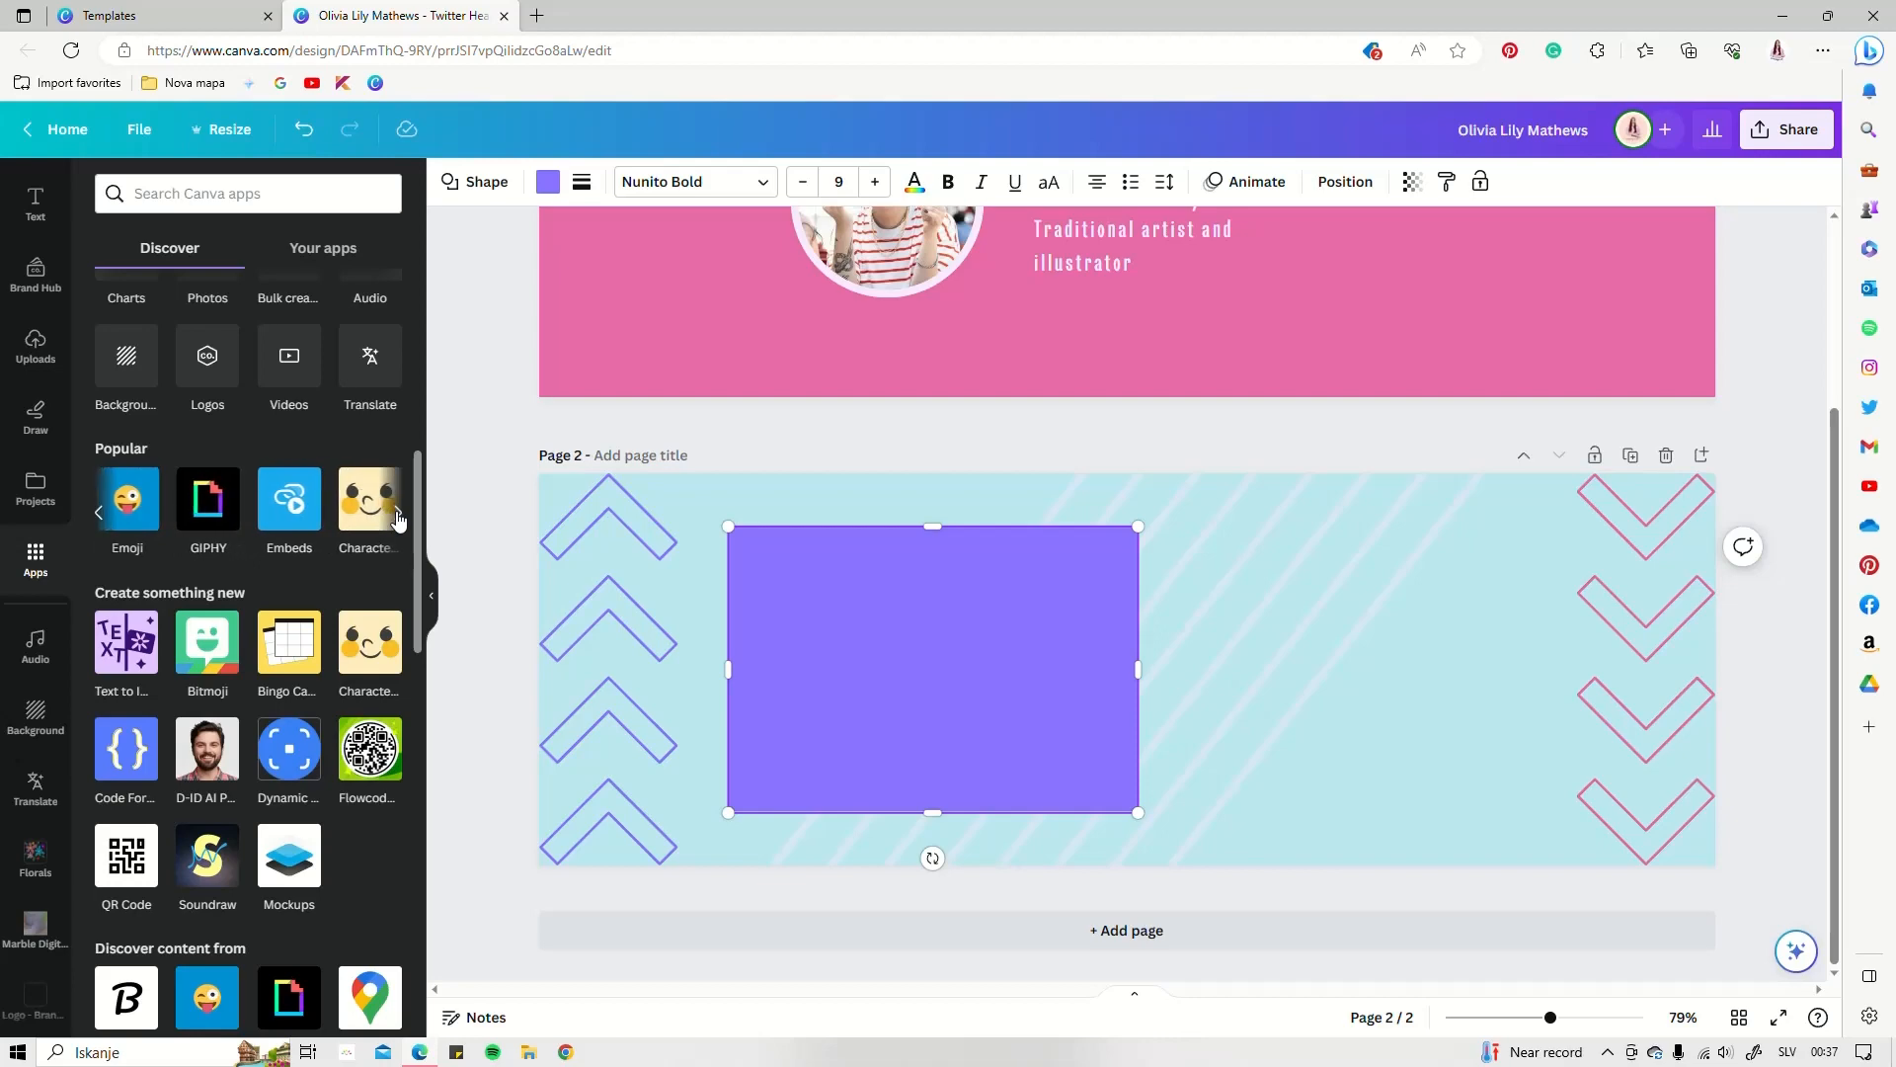
pyautogui.click(398, 514)
pyautogui.scroll(-5, 211, 701)
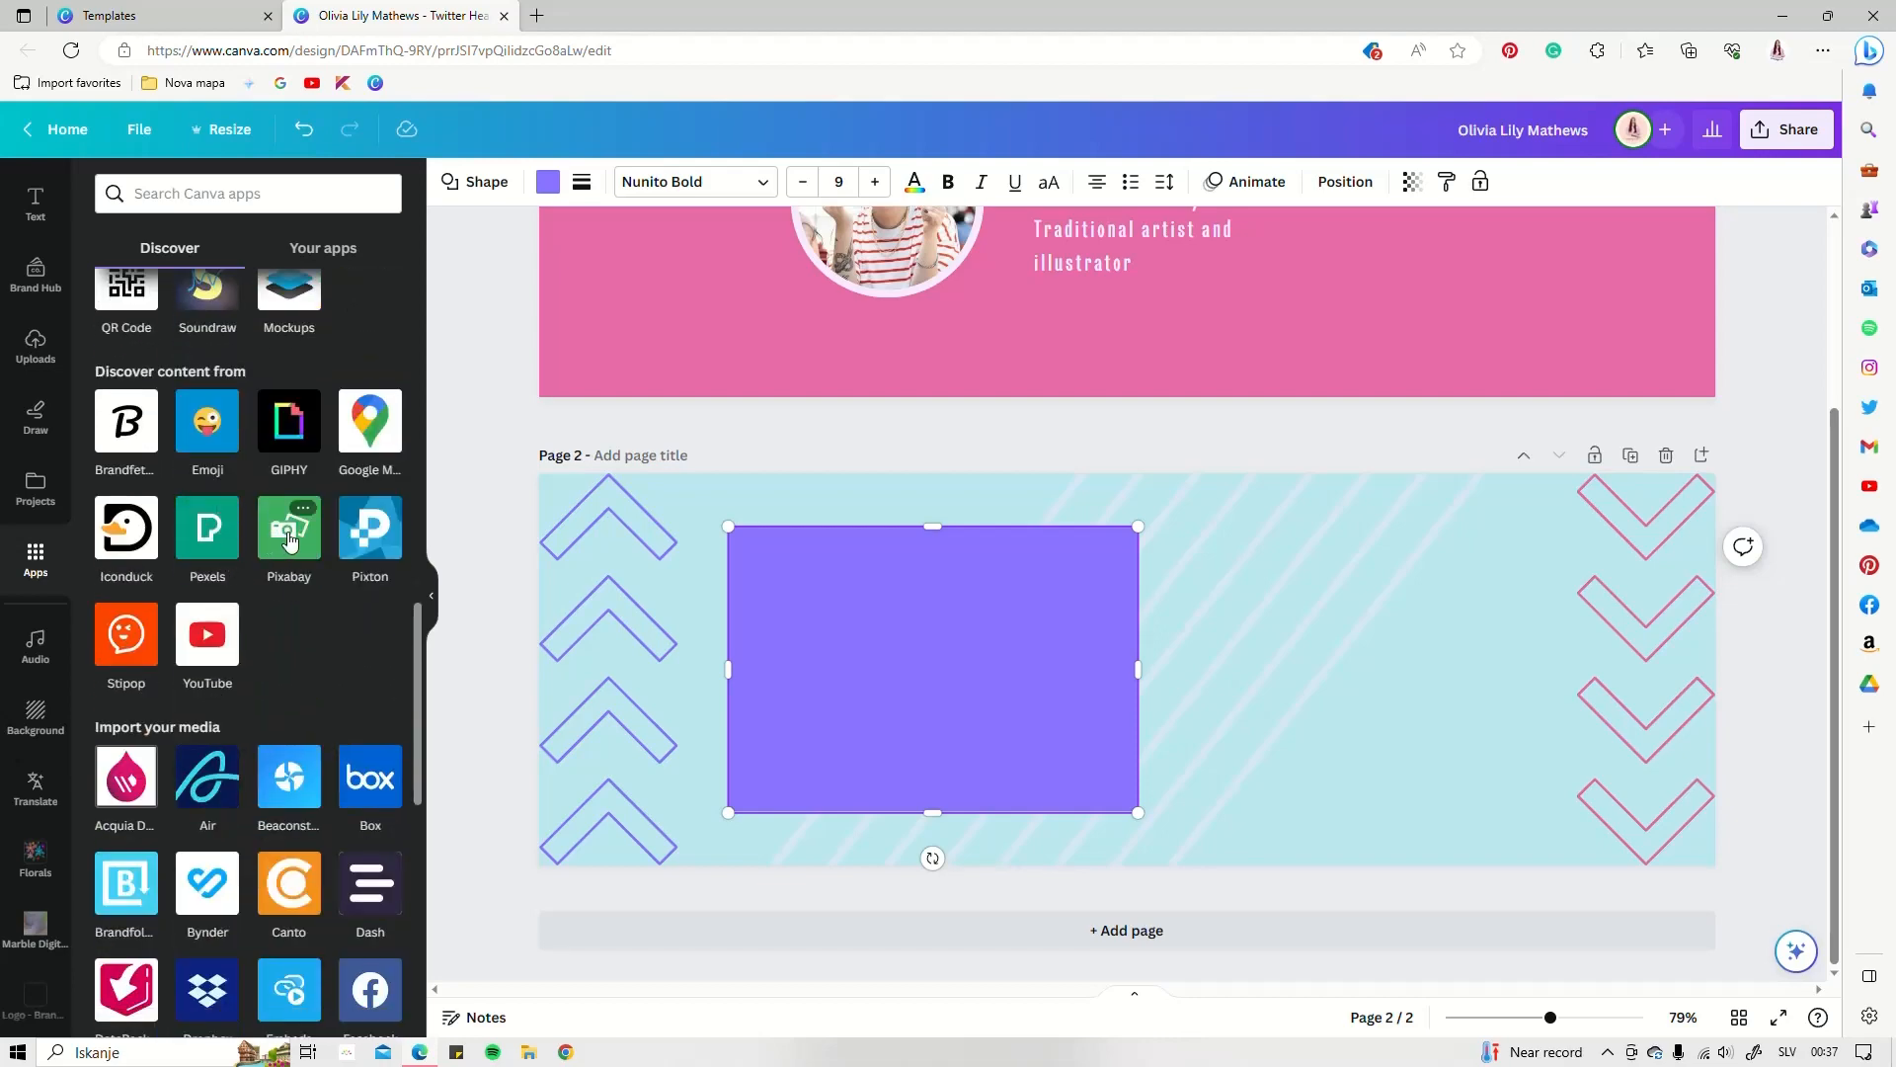
pyautogui.click(289, 547)
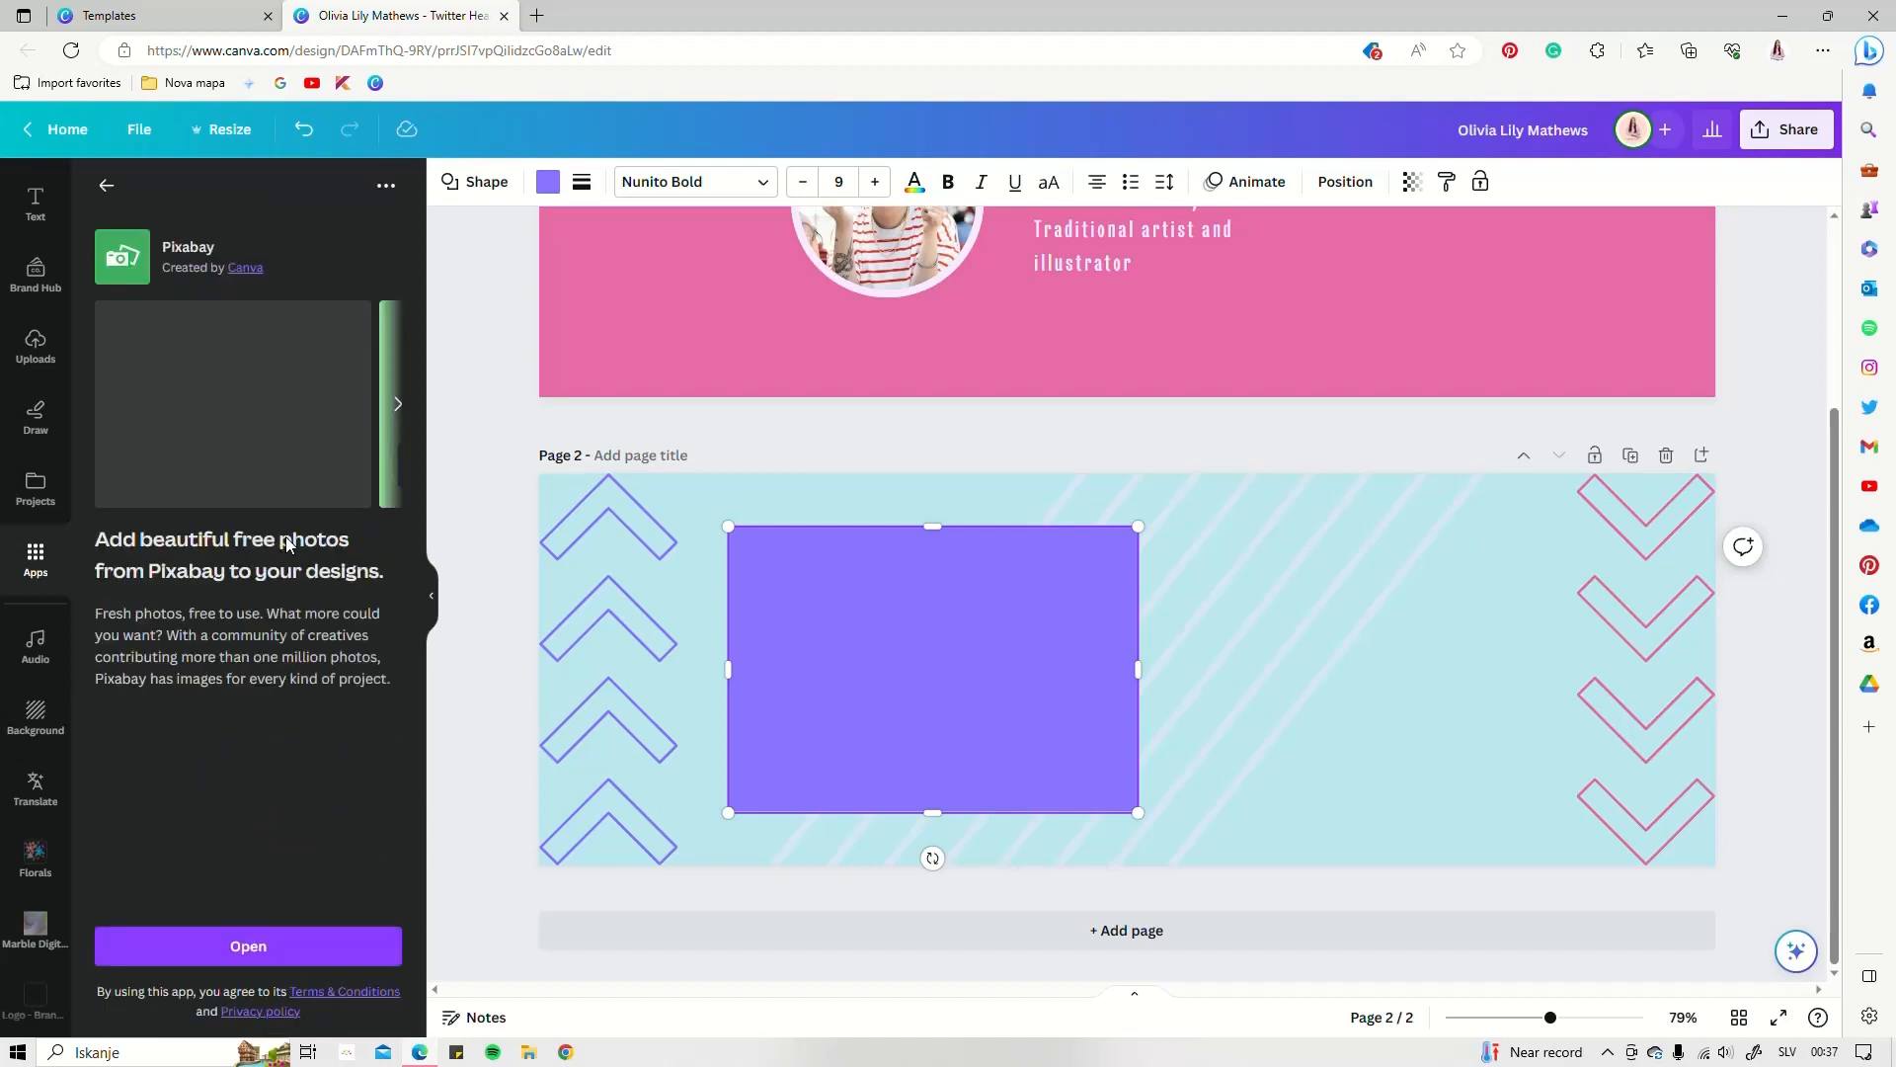
pyautogui.click(267, 944)
# Search Pixabay for 'photo frame' images
pyautogui.click(247, 193)
pyautogui.write('photo frame')
pyautogui.press('Return')
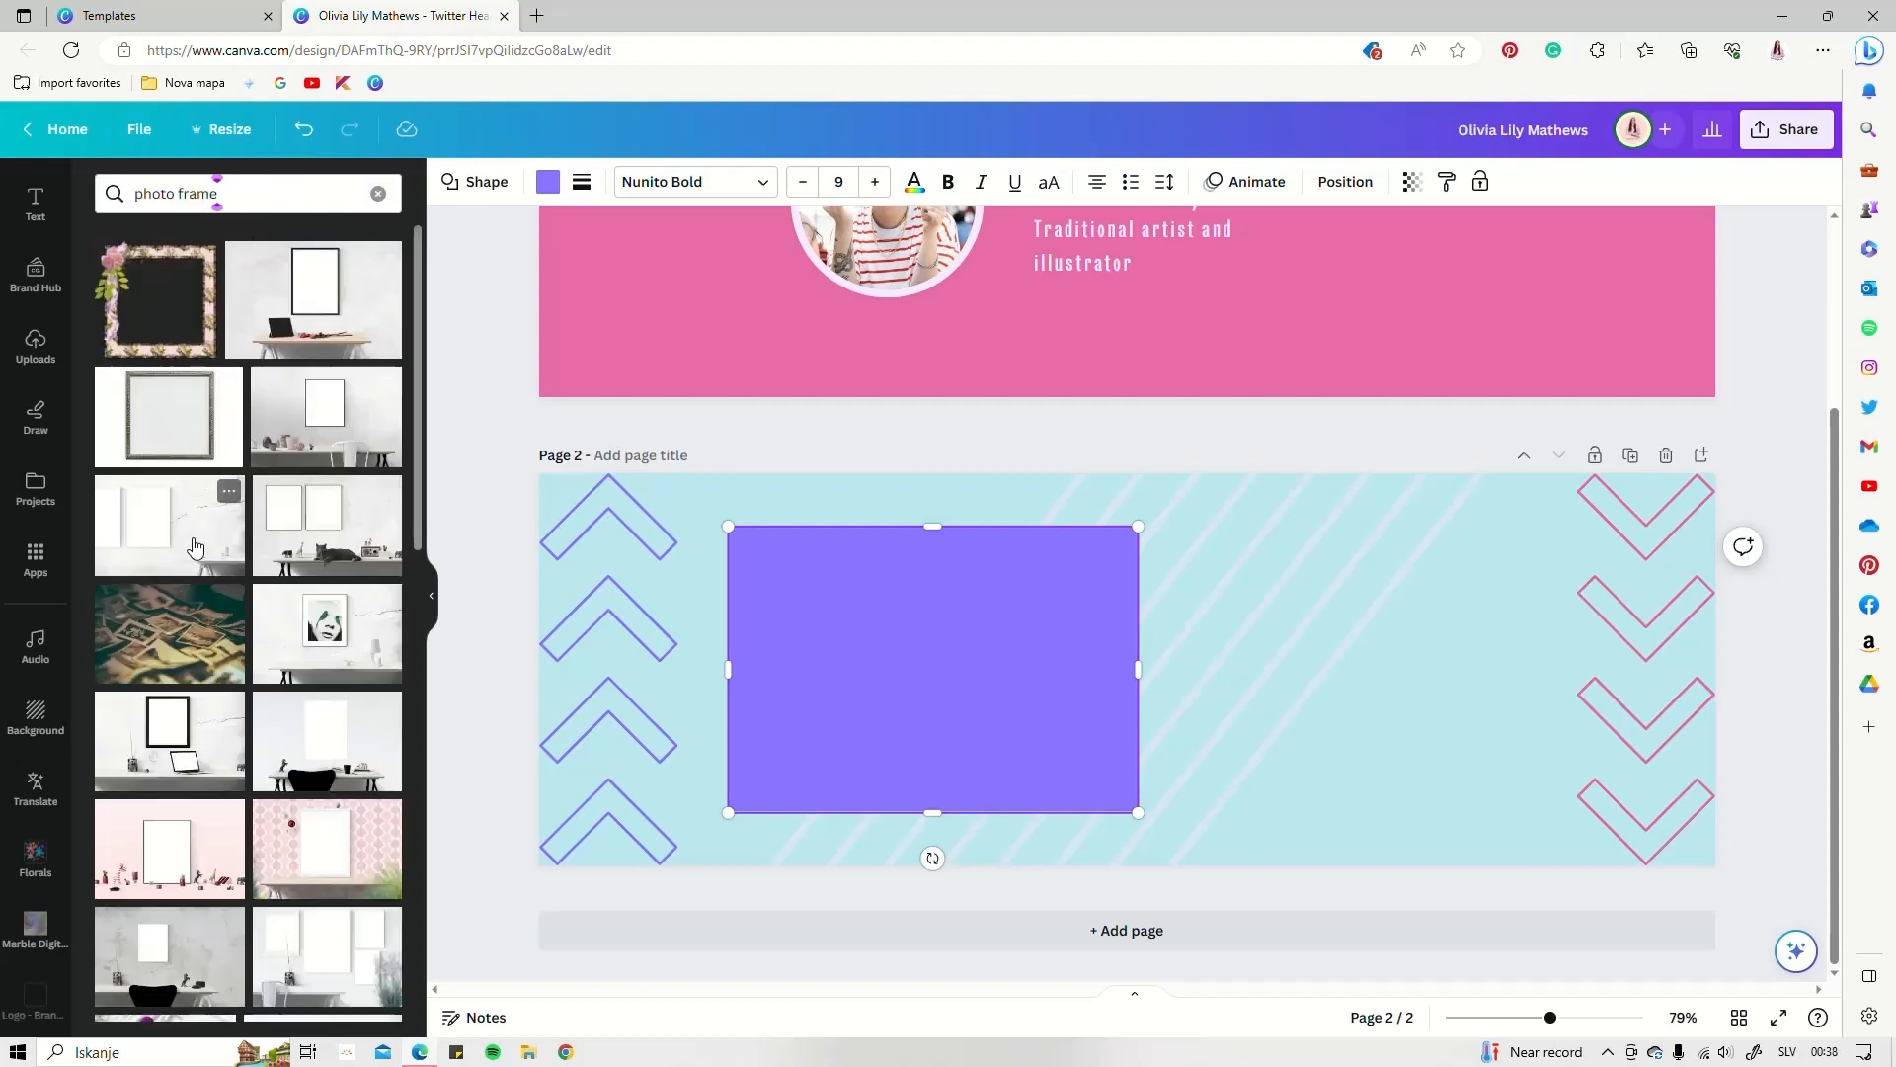
pyautogui.scroll(-3, 195, 546)
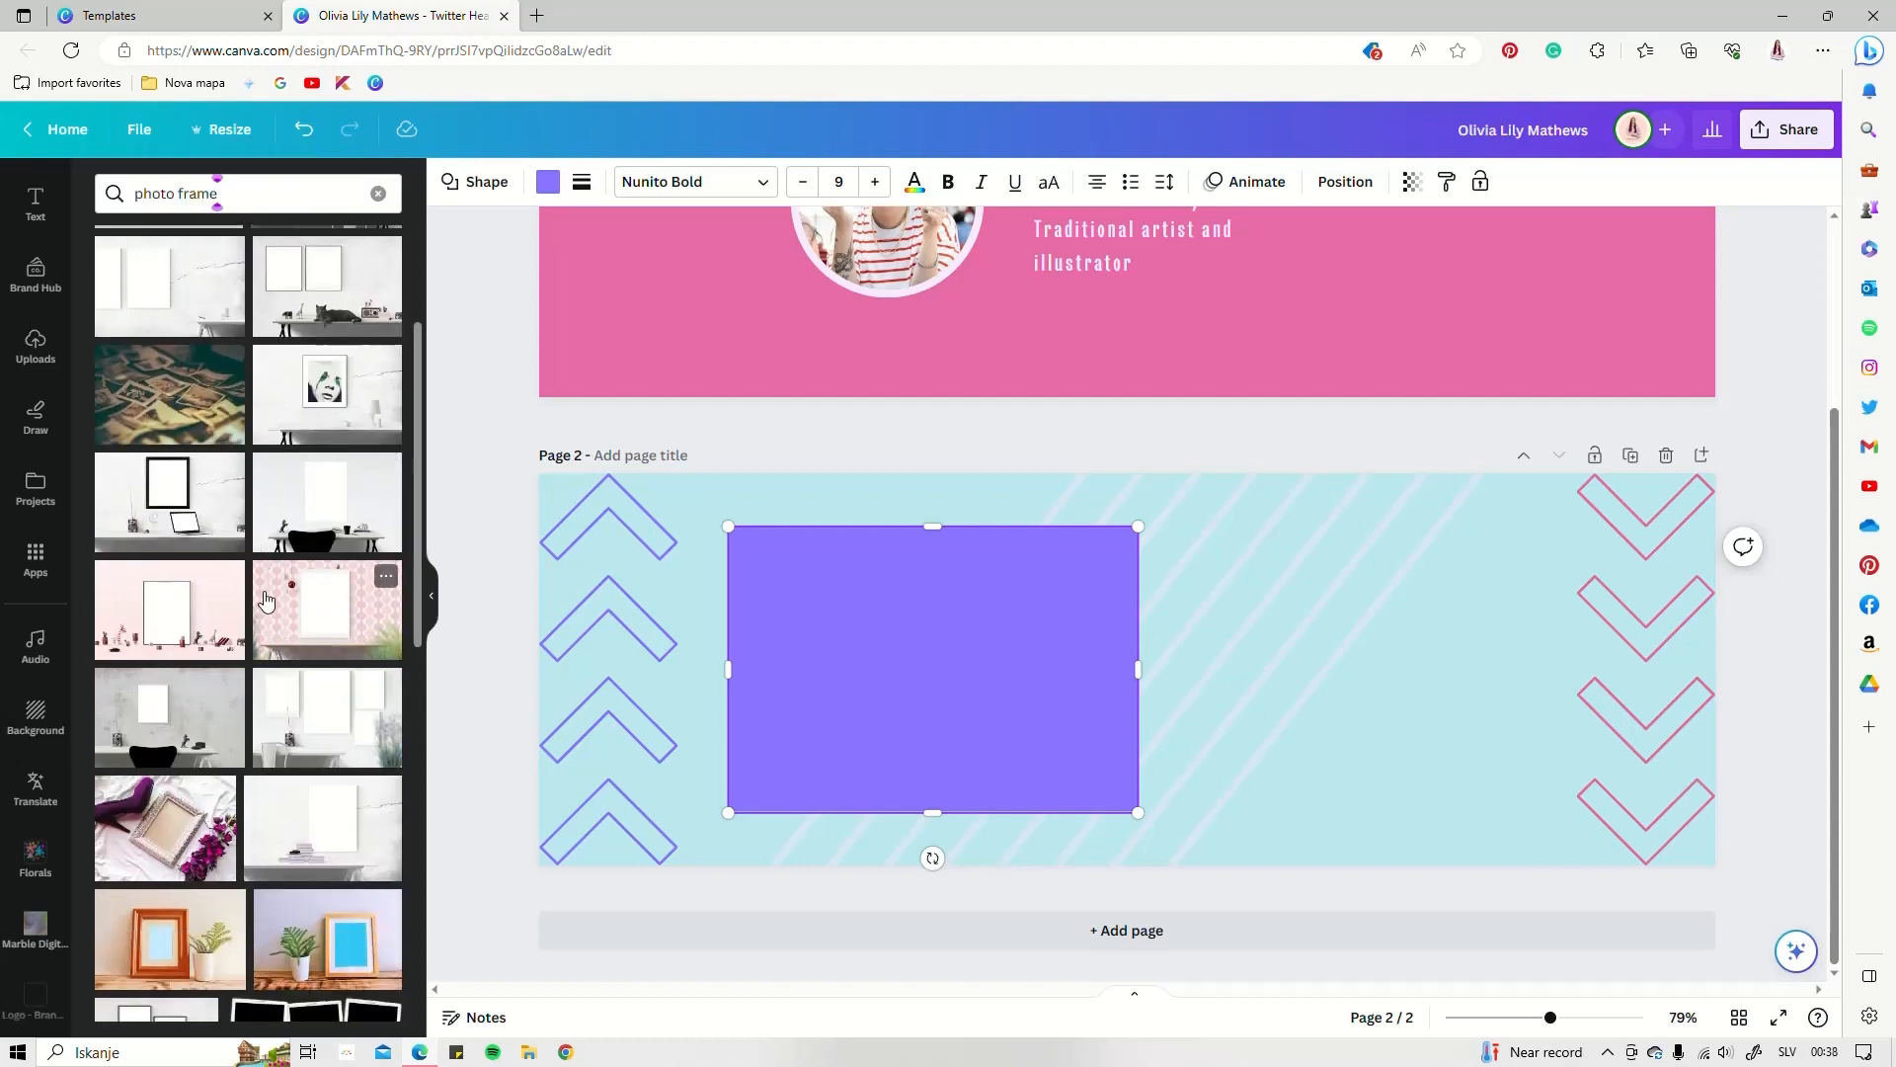
pyautogui.scroll(-1, 203, 630)
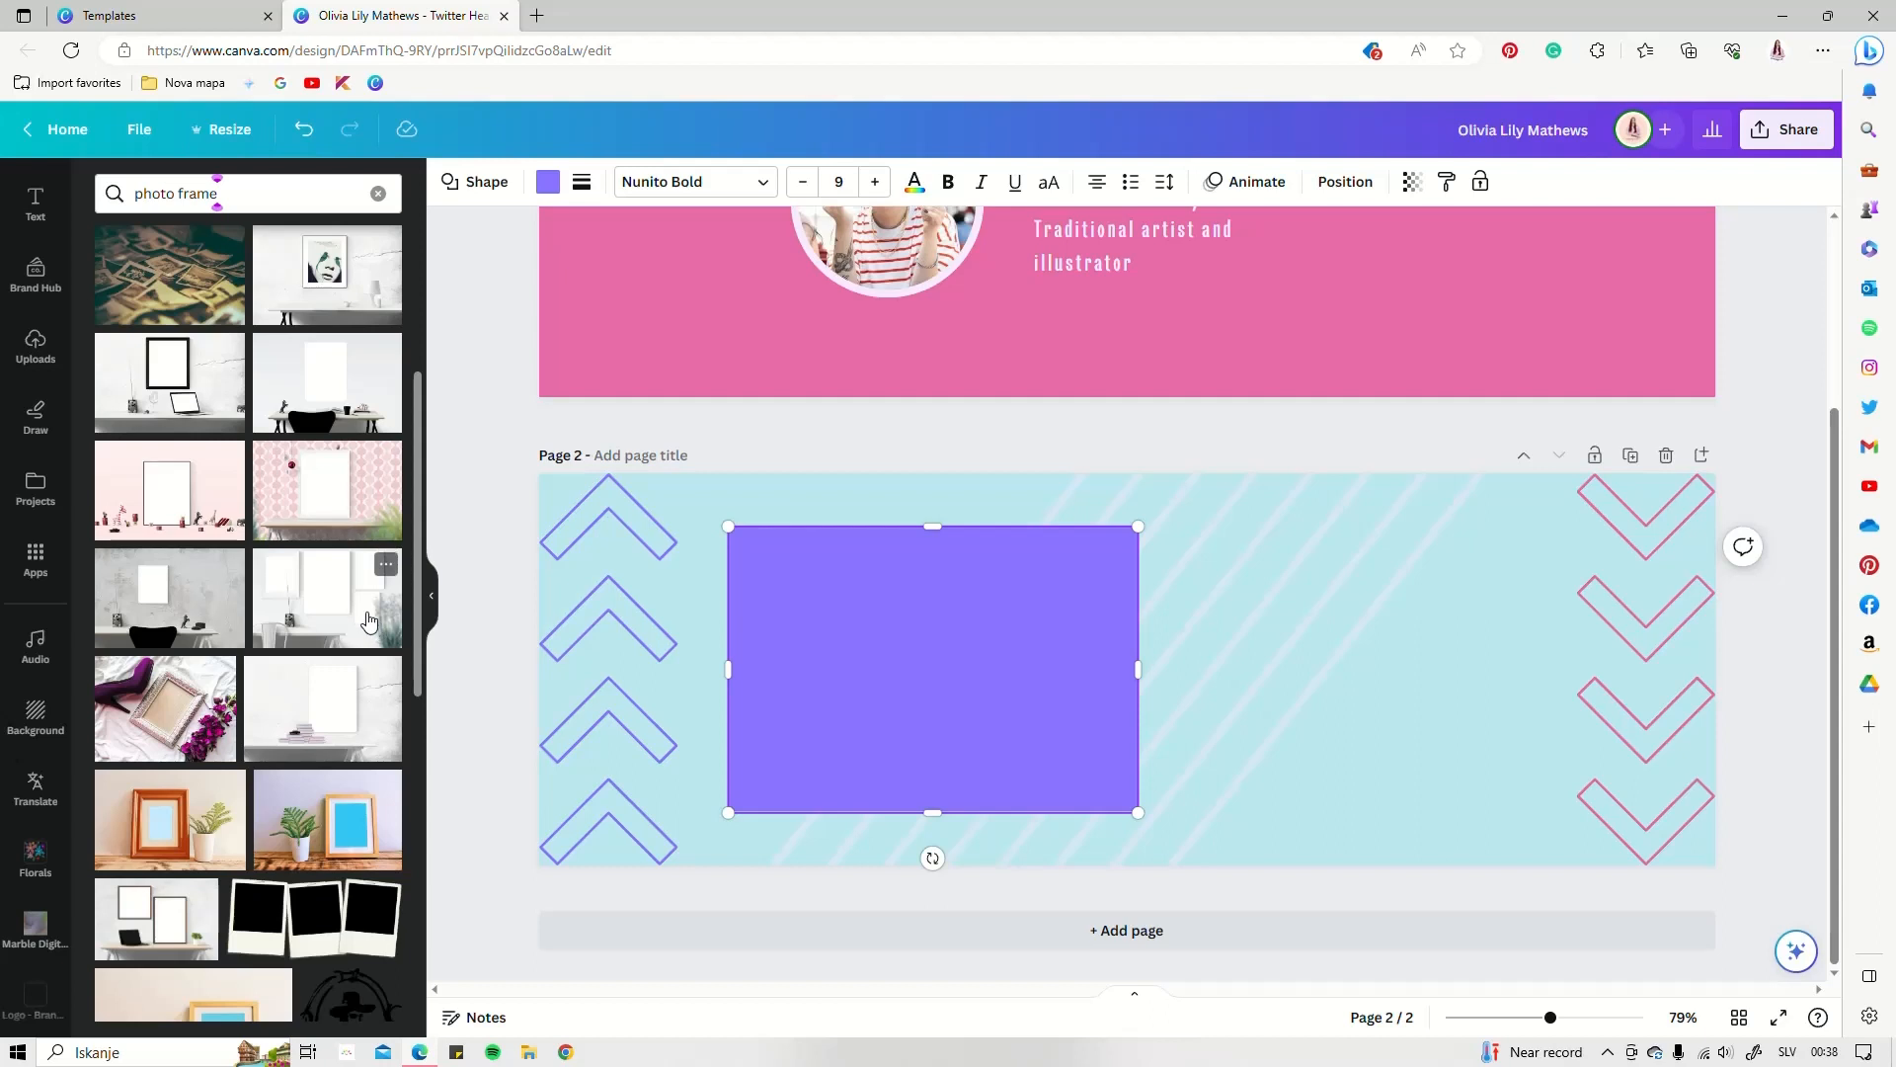
# Add the three-frames desk photo and size it over the purple rectangle on page 2
pyautogui.click(317, 642)
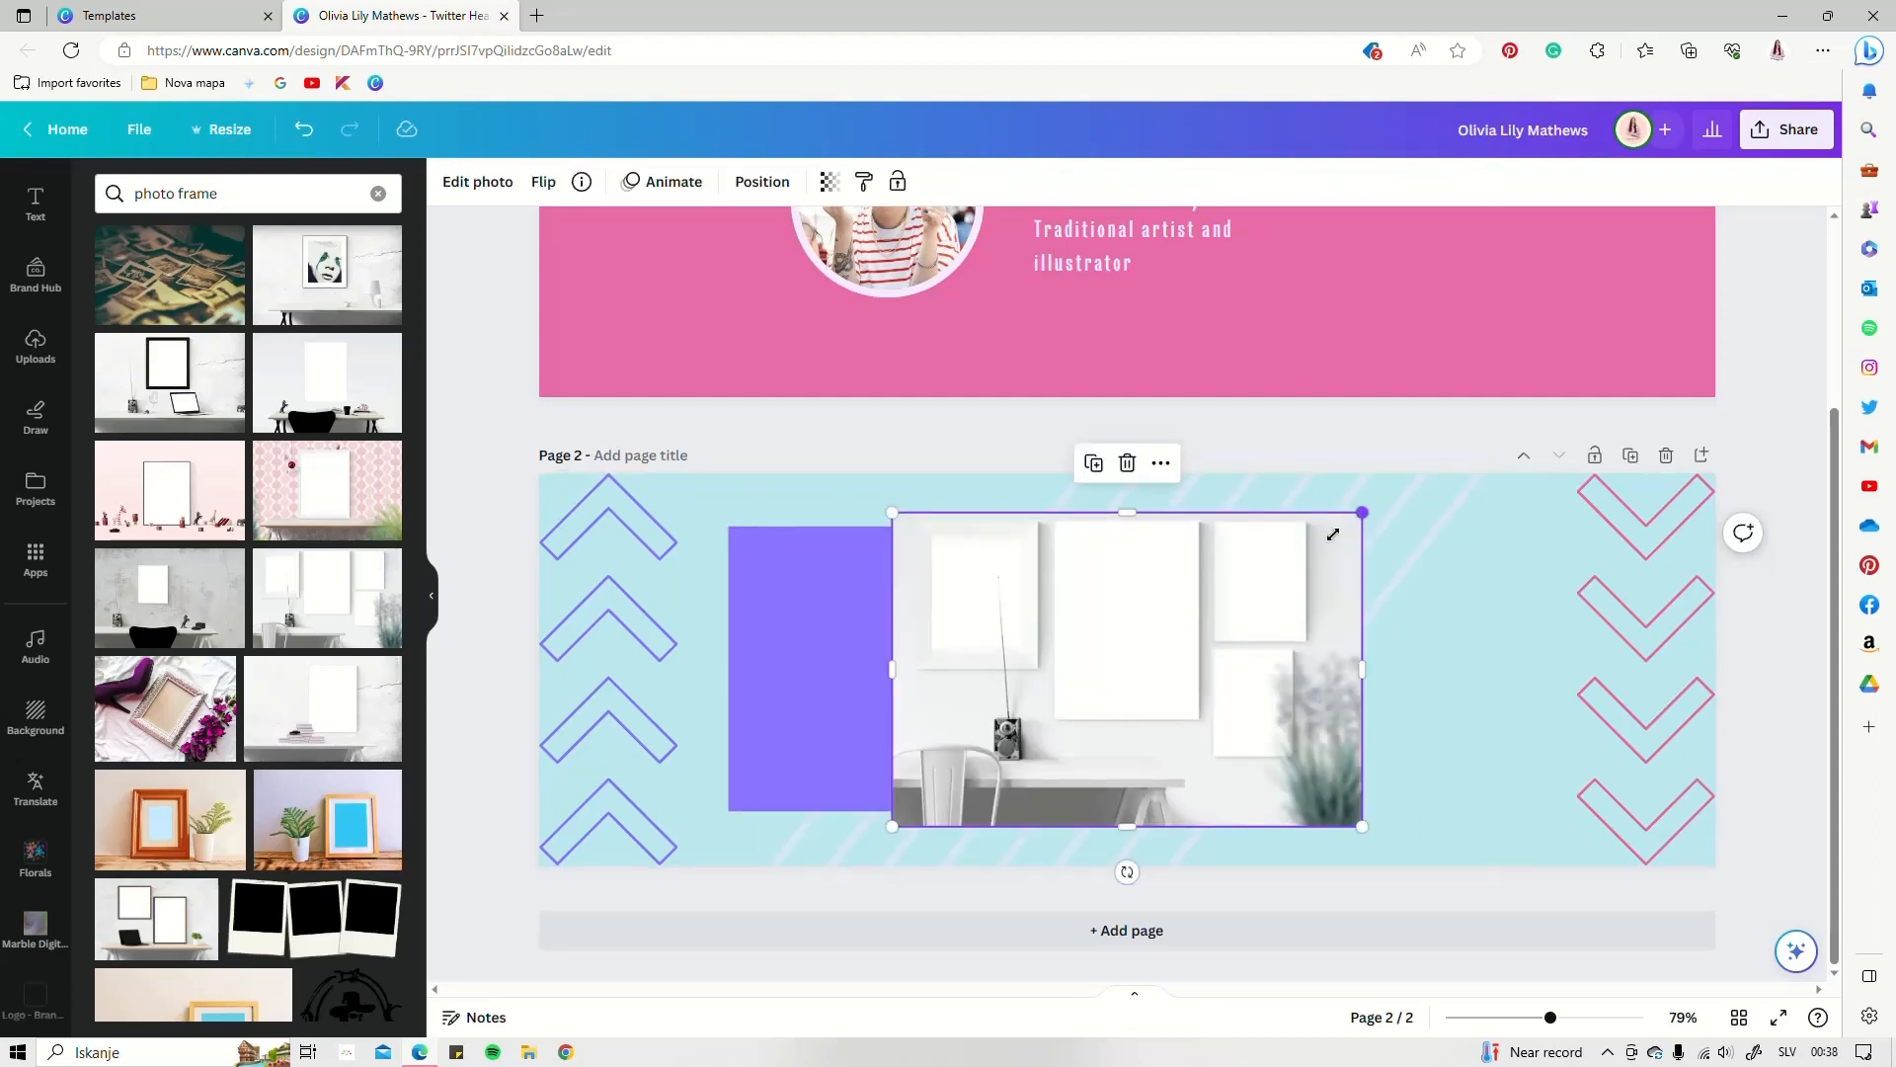
pyautogui.moveTo(1333, 533); pyautogui.dragTo(1258, 572)
pyautogui.moveTo(1107, 642); pyautogui.dragTo(906, 663)
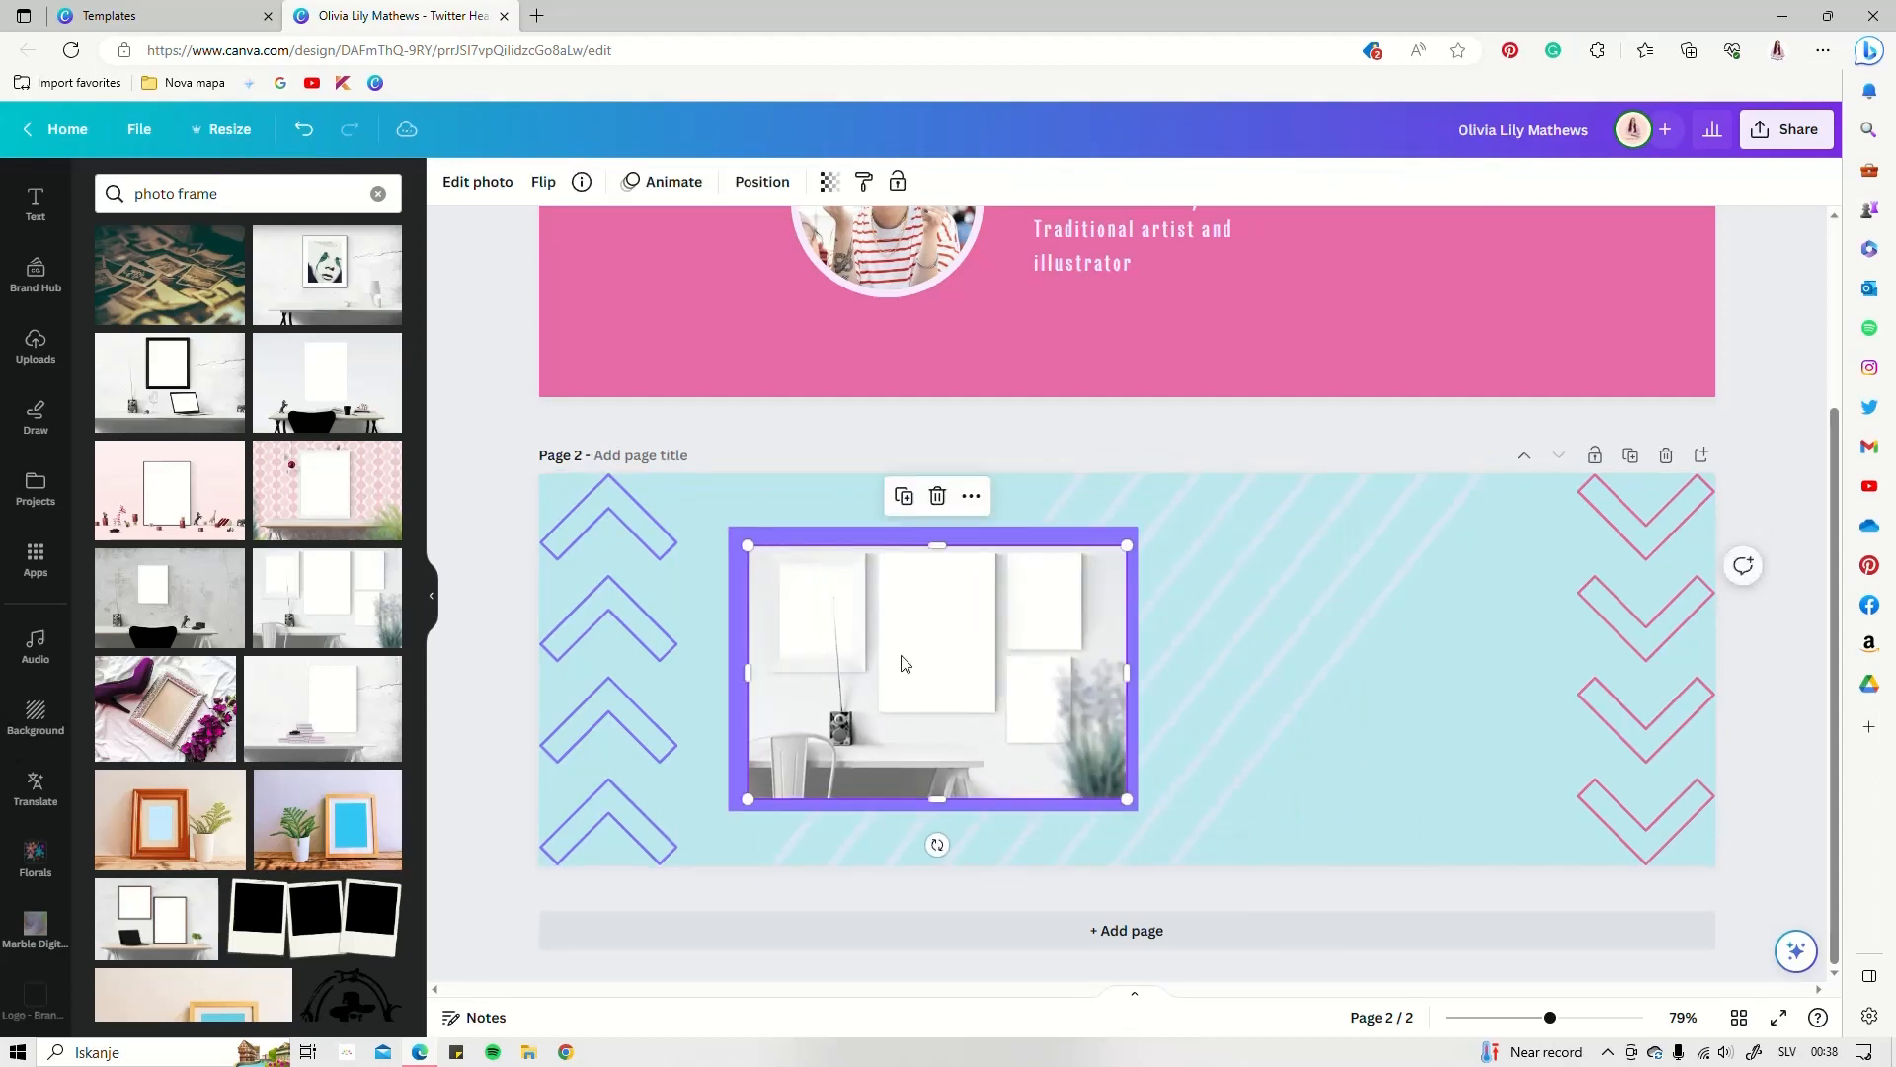
pyautogui.moveTo(749, 551); pyautogui.dragTo(736, 542)
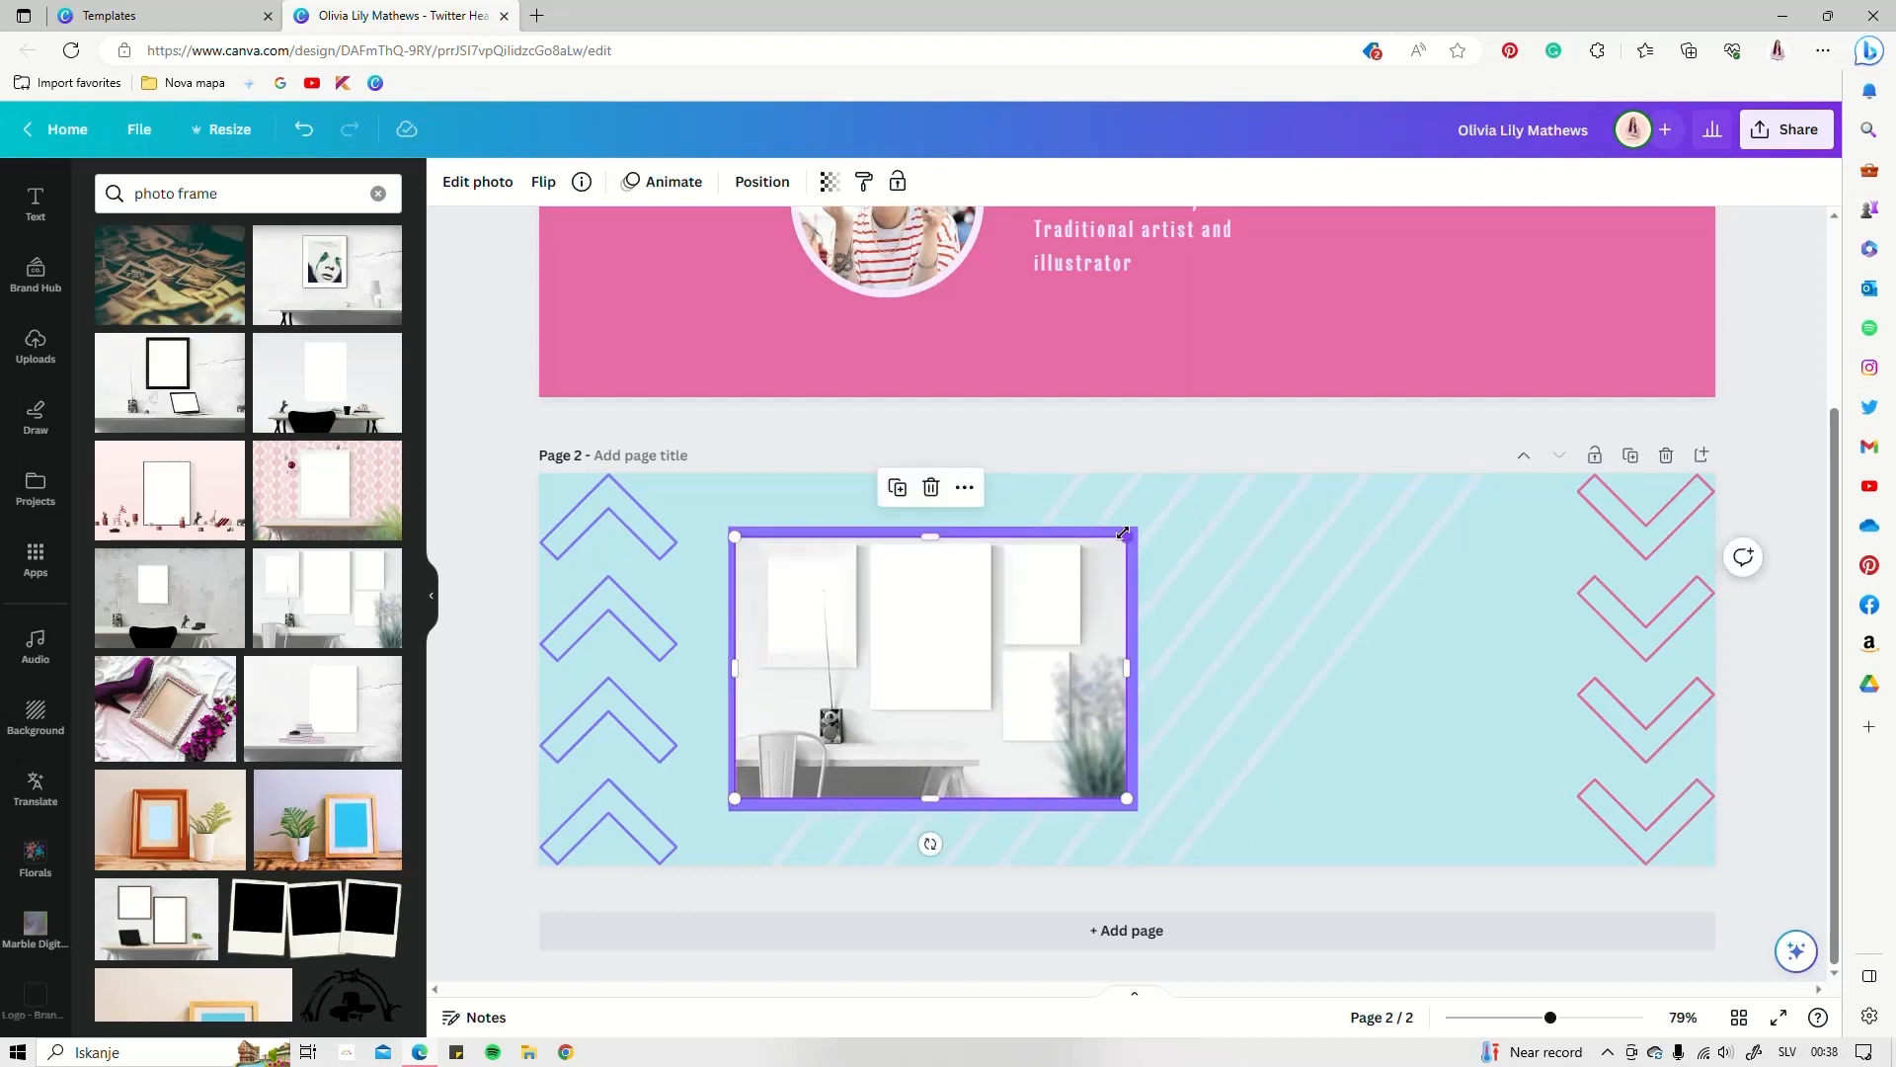
pyautogui.moveTo(1128, 534); pyautogui.dragTo(1127, 536)
pyautogui.moveTo(1127, 800); pyautogui.dragTo(1128, 804)
pyautogui.click(1243, 695)
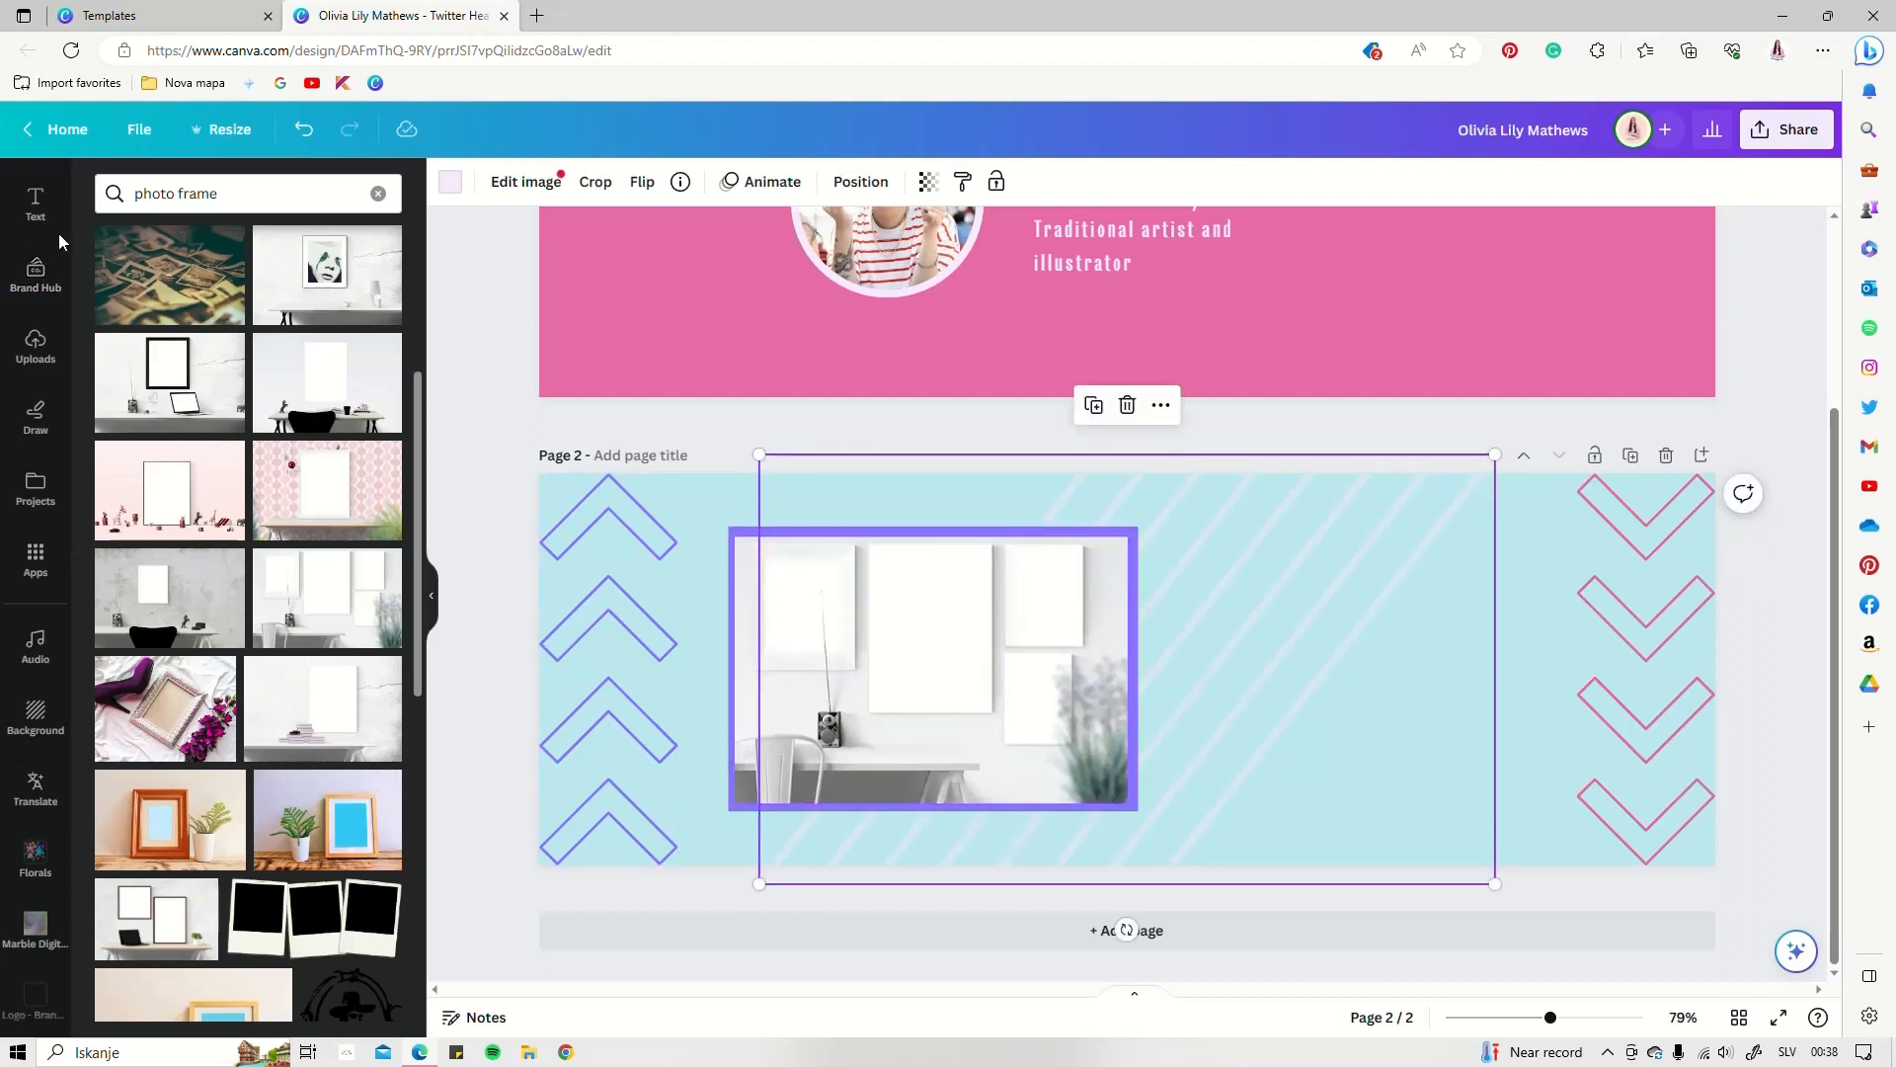
pyautogui.scroll(2, 34, 380)
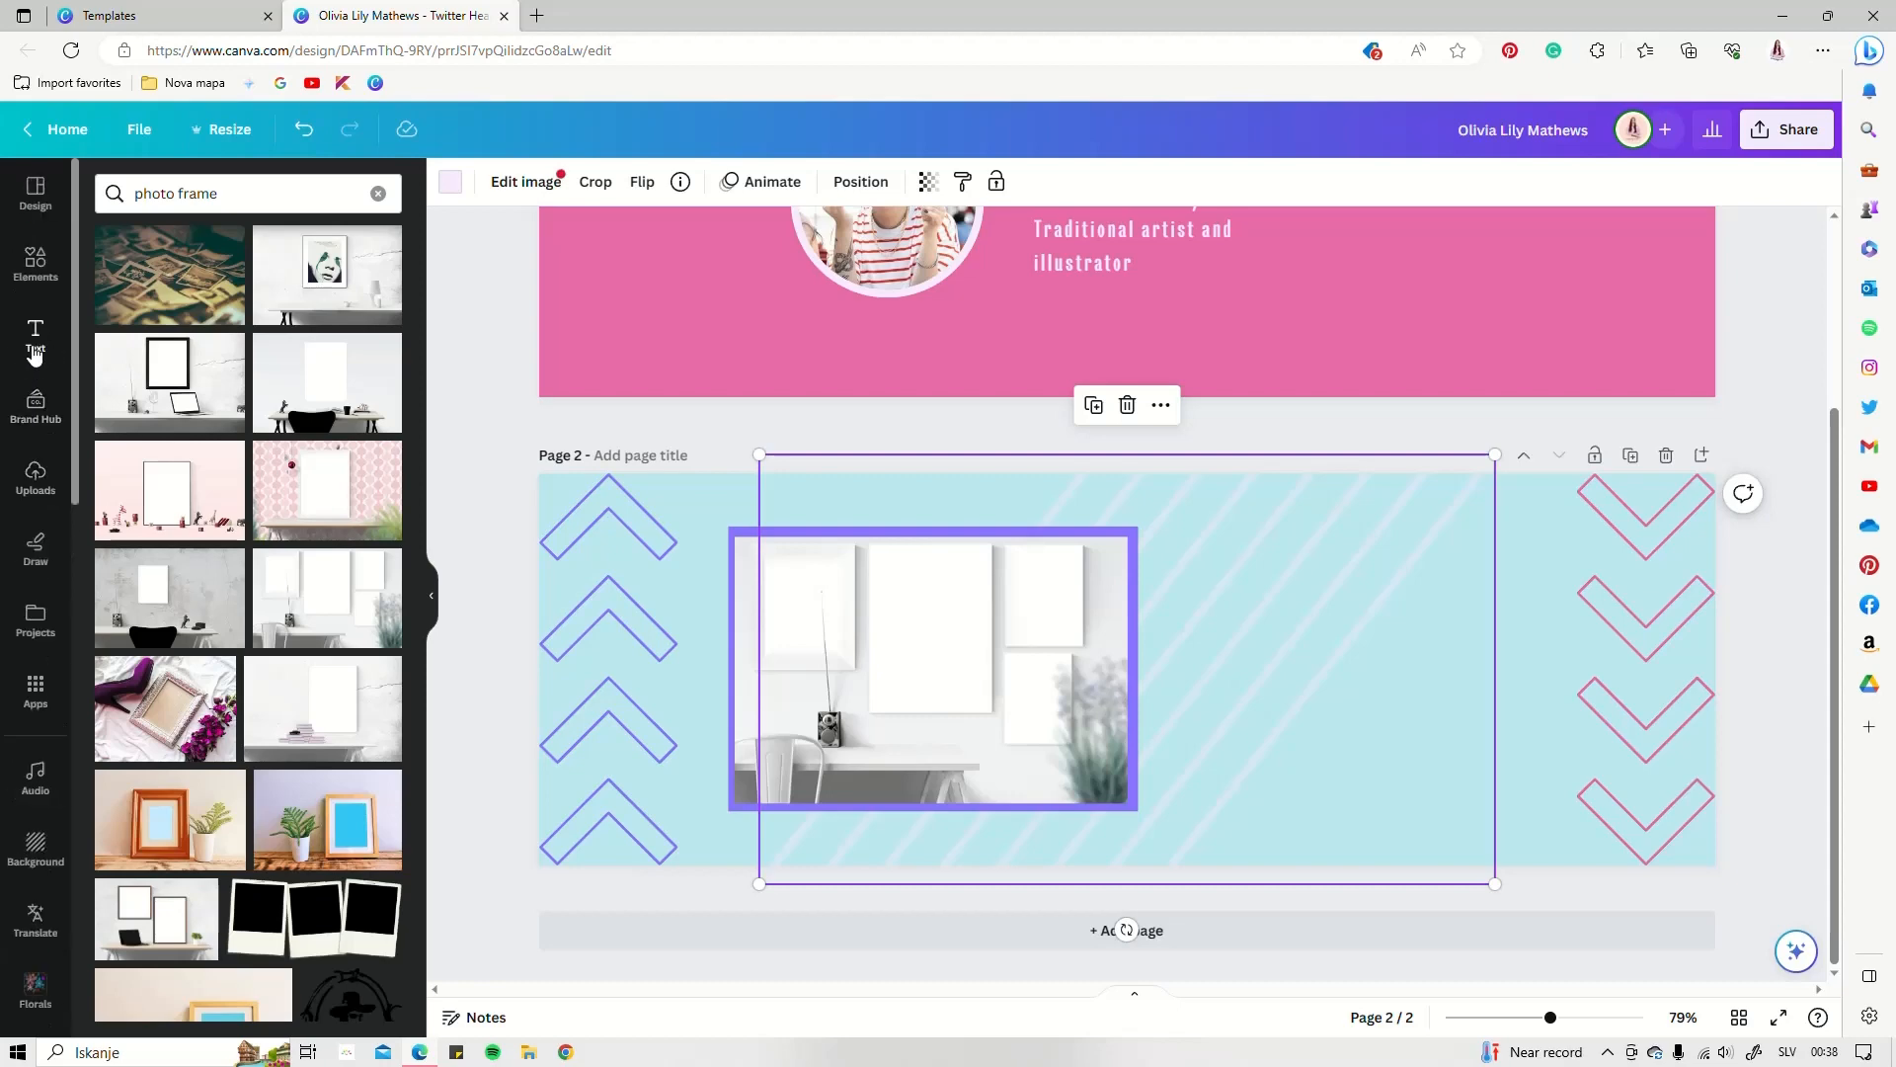
# Add a sky-and-hills grid picture, bring it to the top layer and shrink it onto the desk photo
pyautogui.click(35, 252)
pyautogui.scroll(-5, 163, 630)
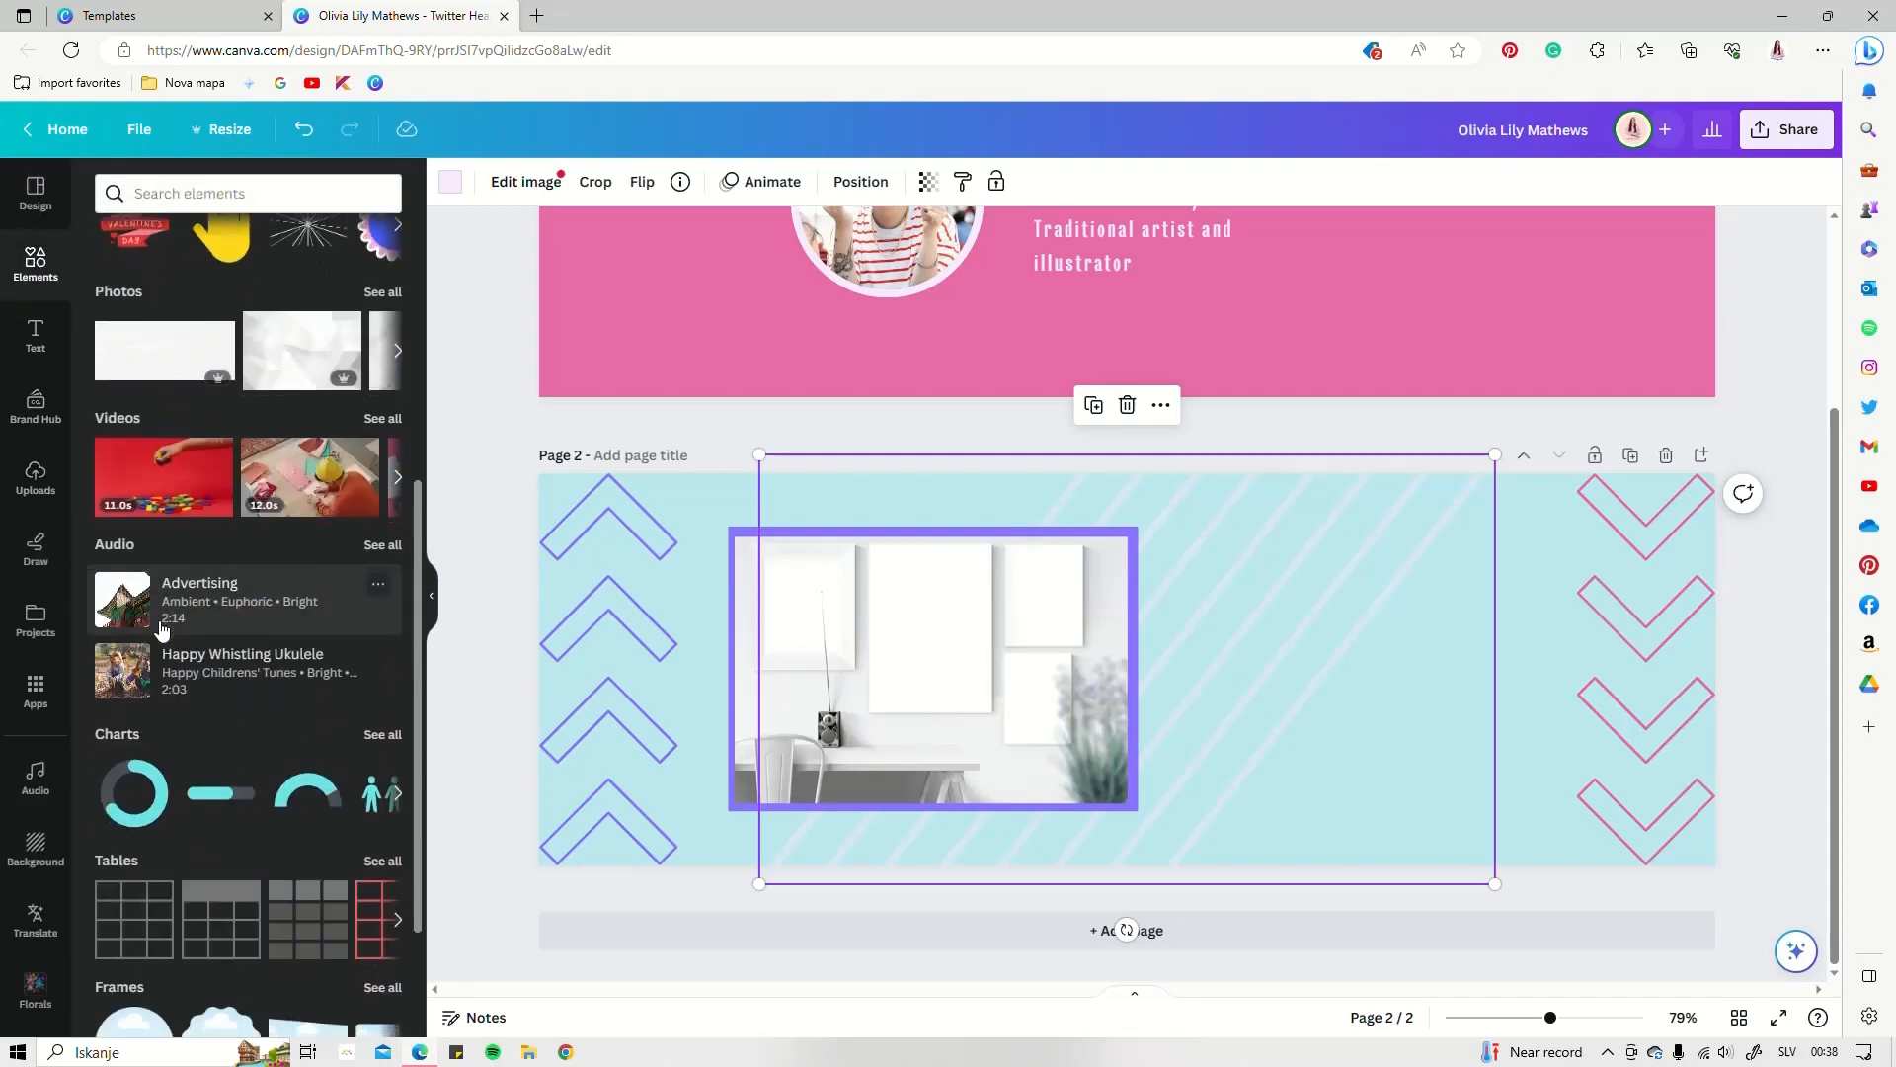
pyautogui.scroll(-5, 163, 630)
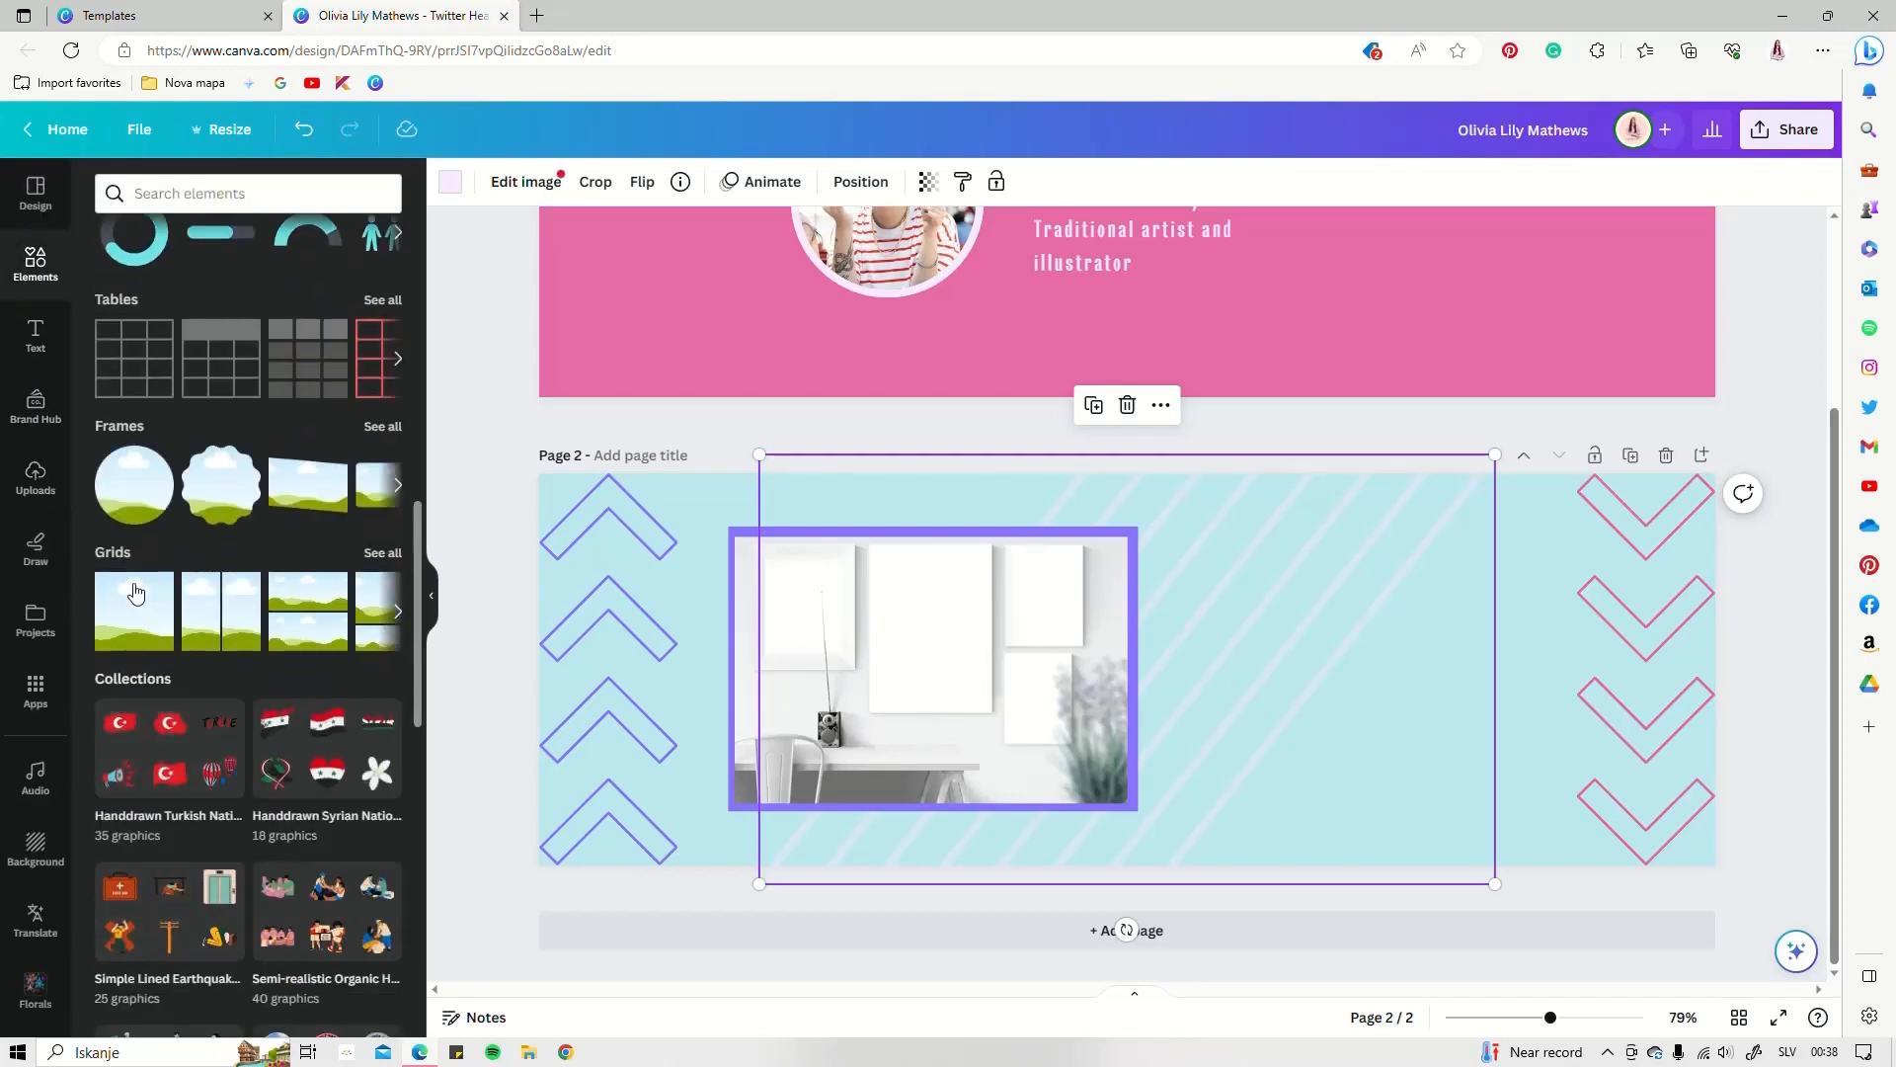
pyautogui.click(121, 607)
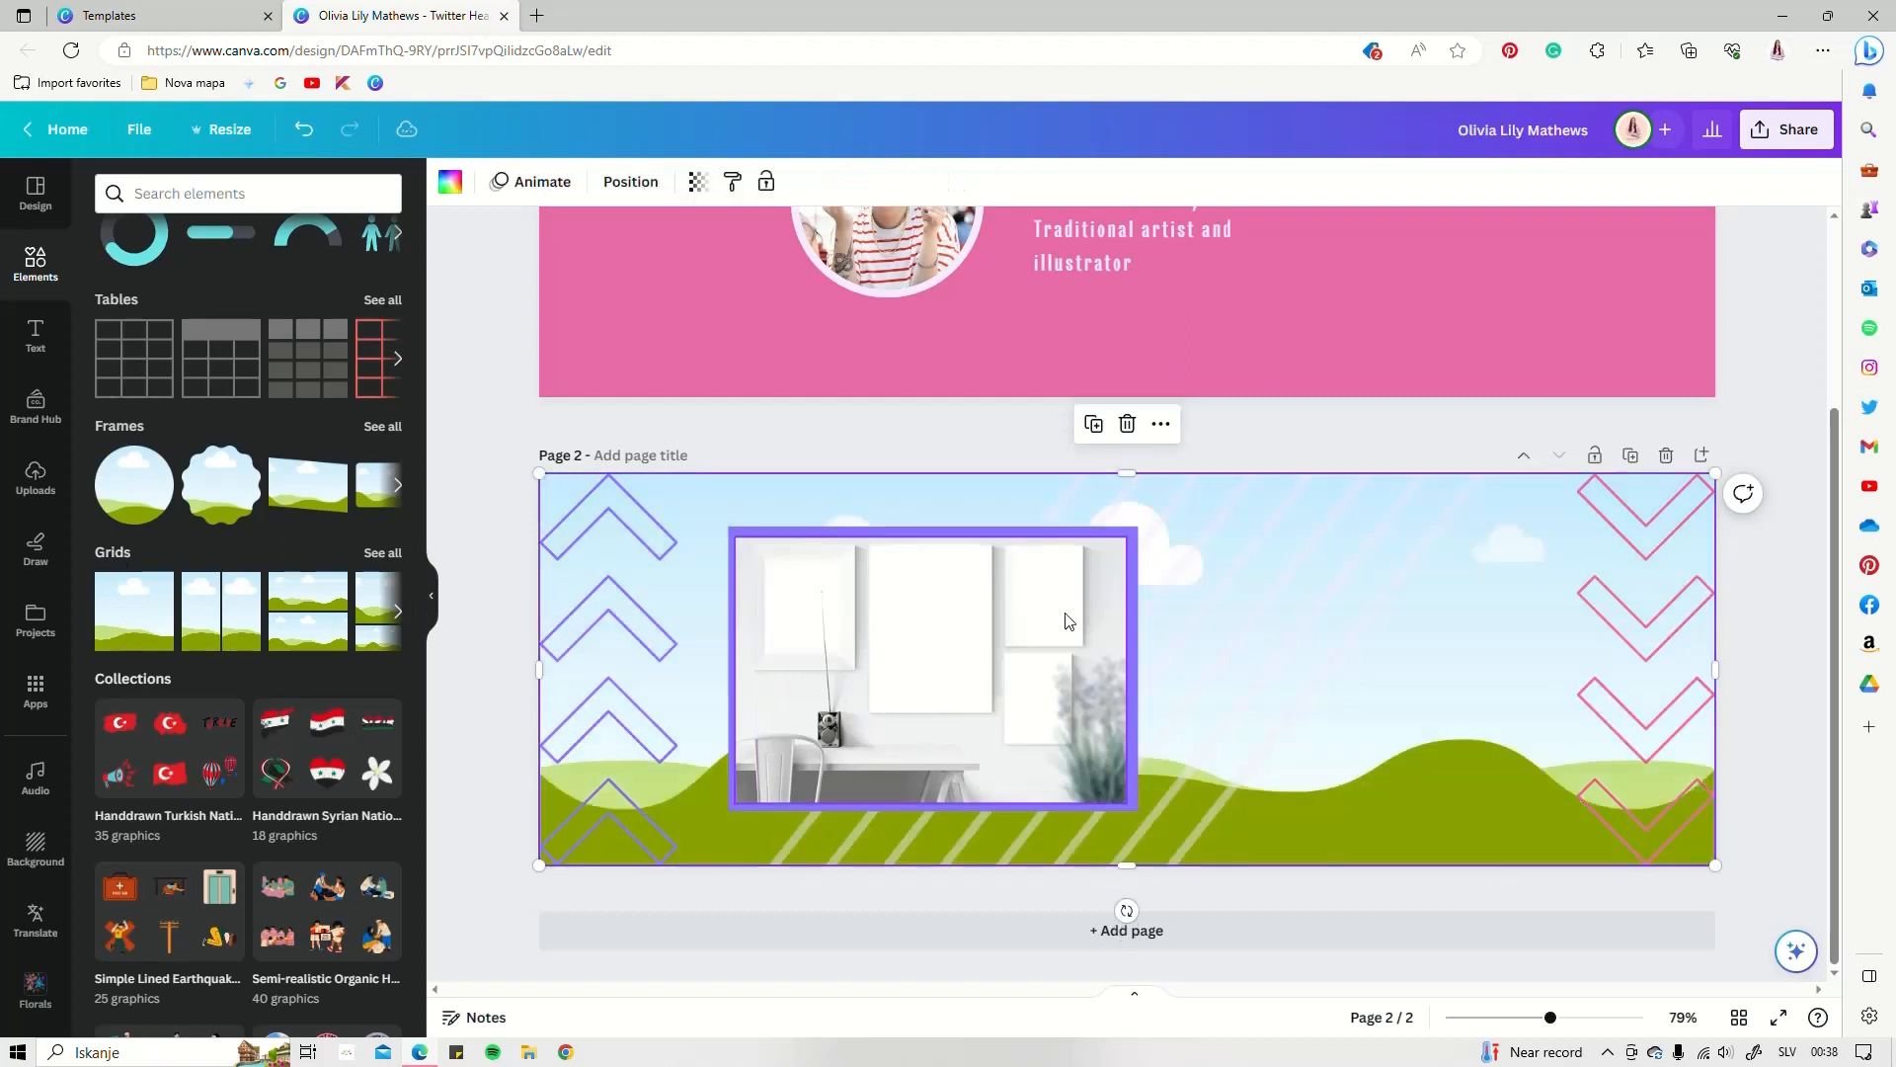
pyautogui.click(652, 185)
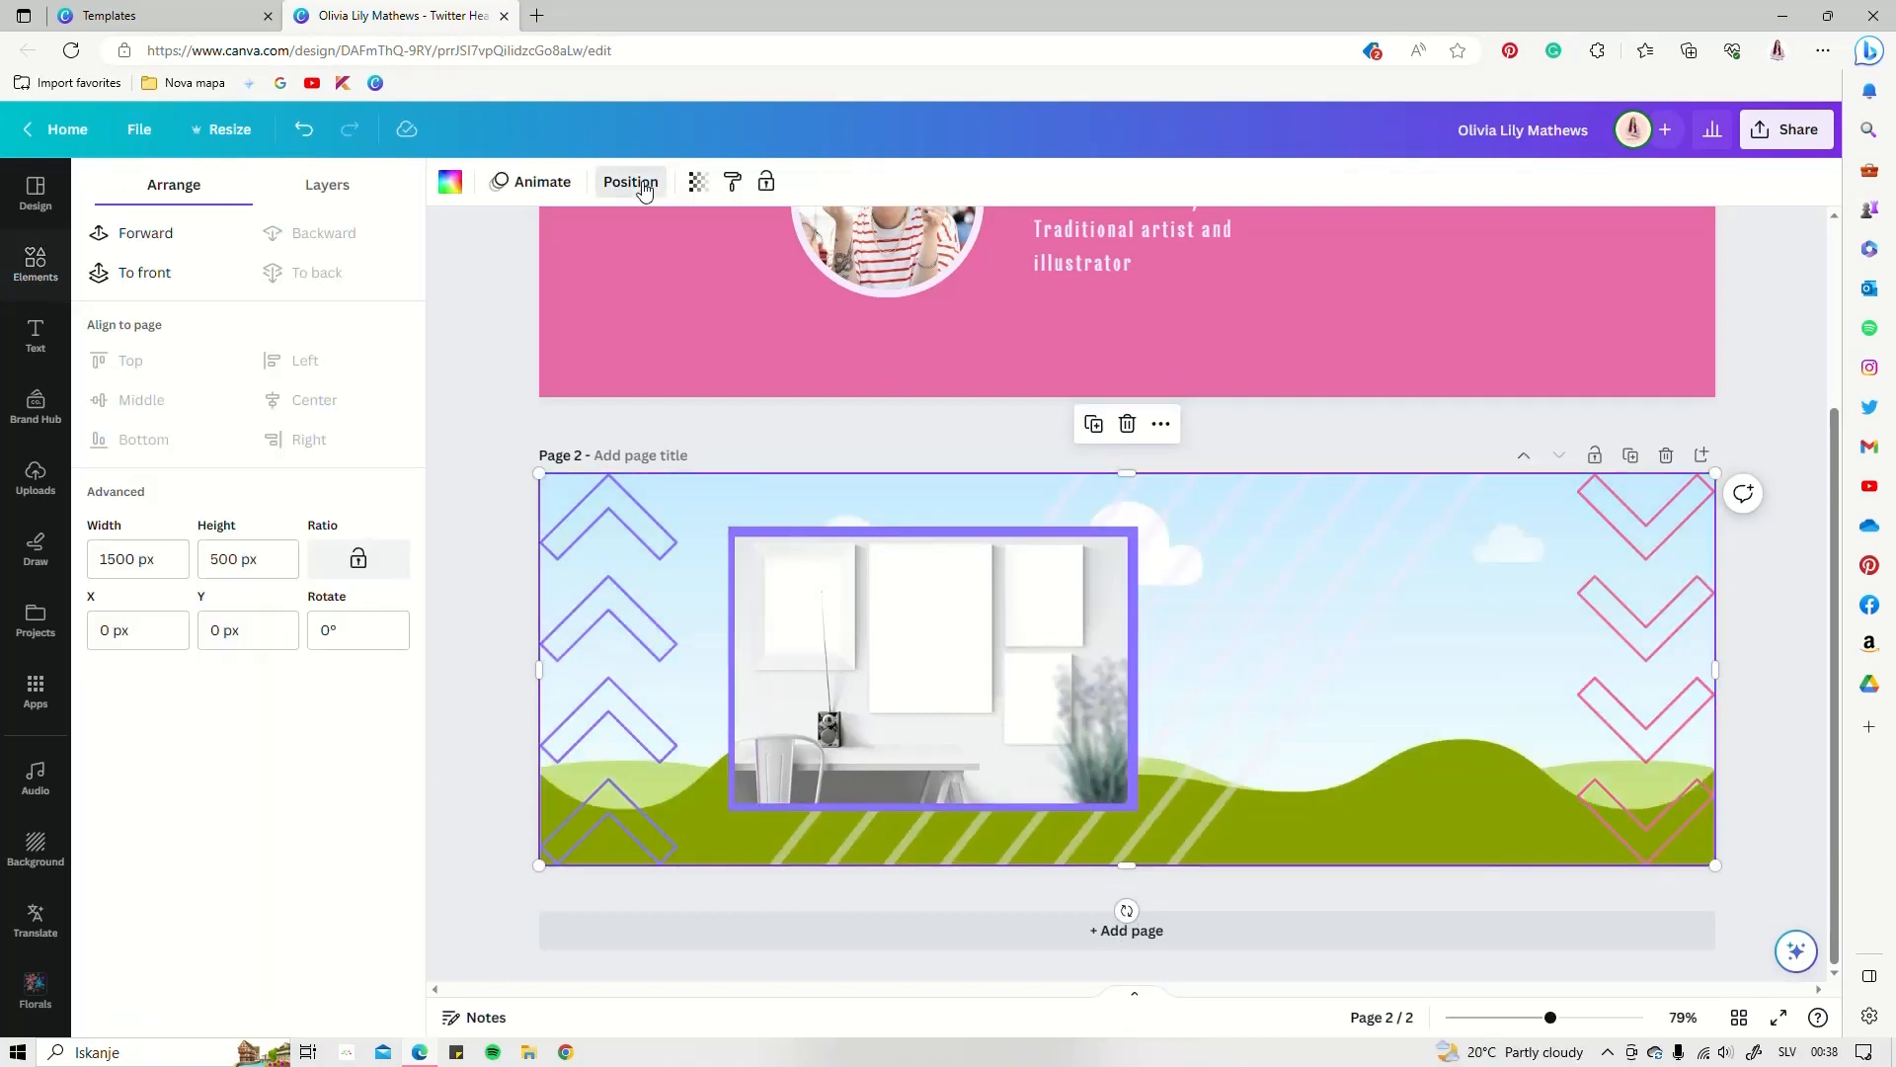
pyautogui.click(329, 188)
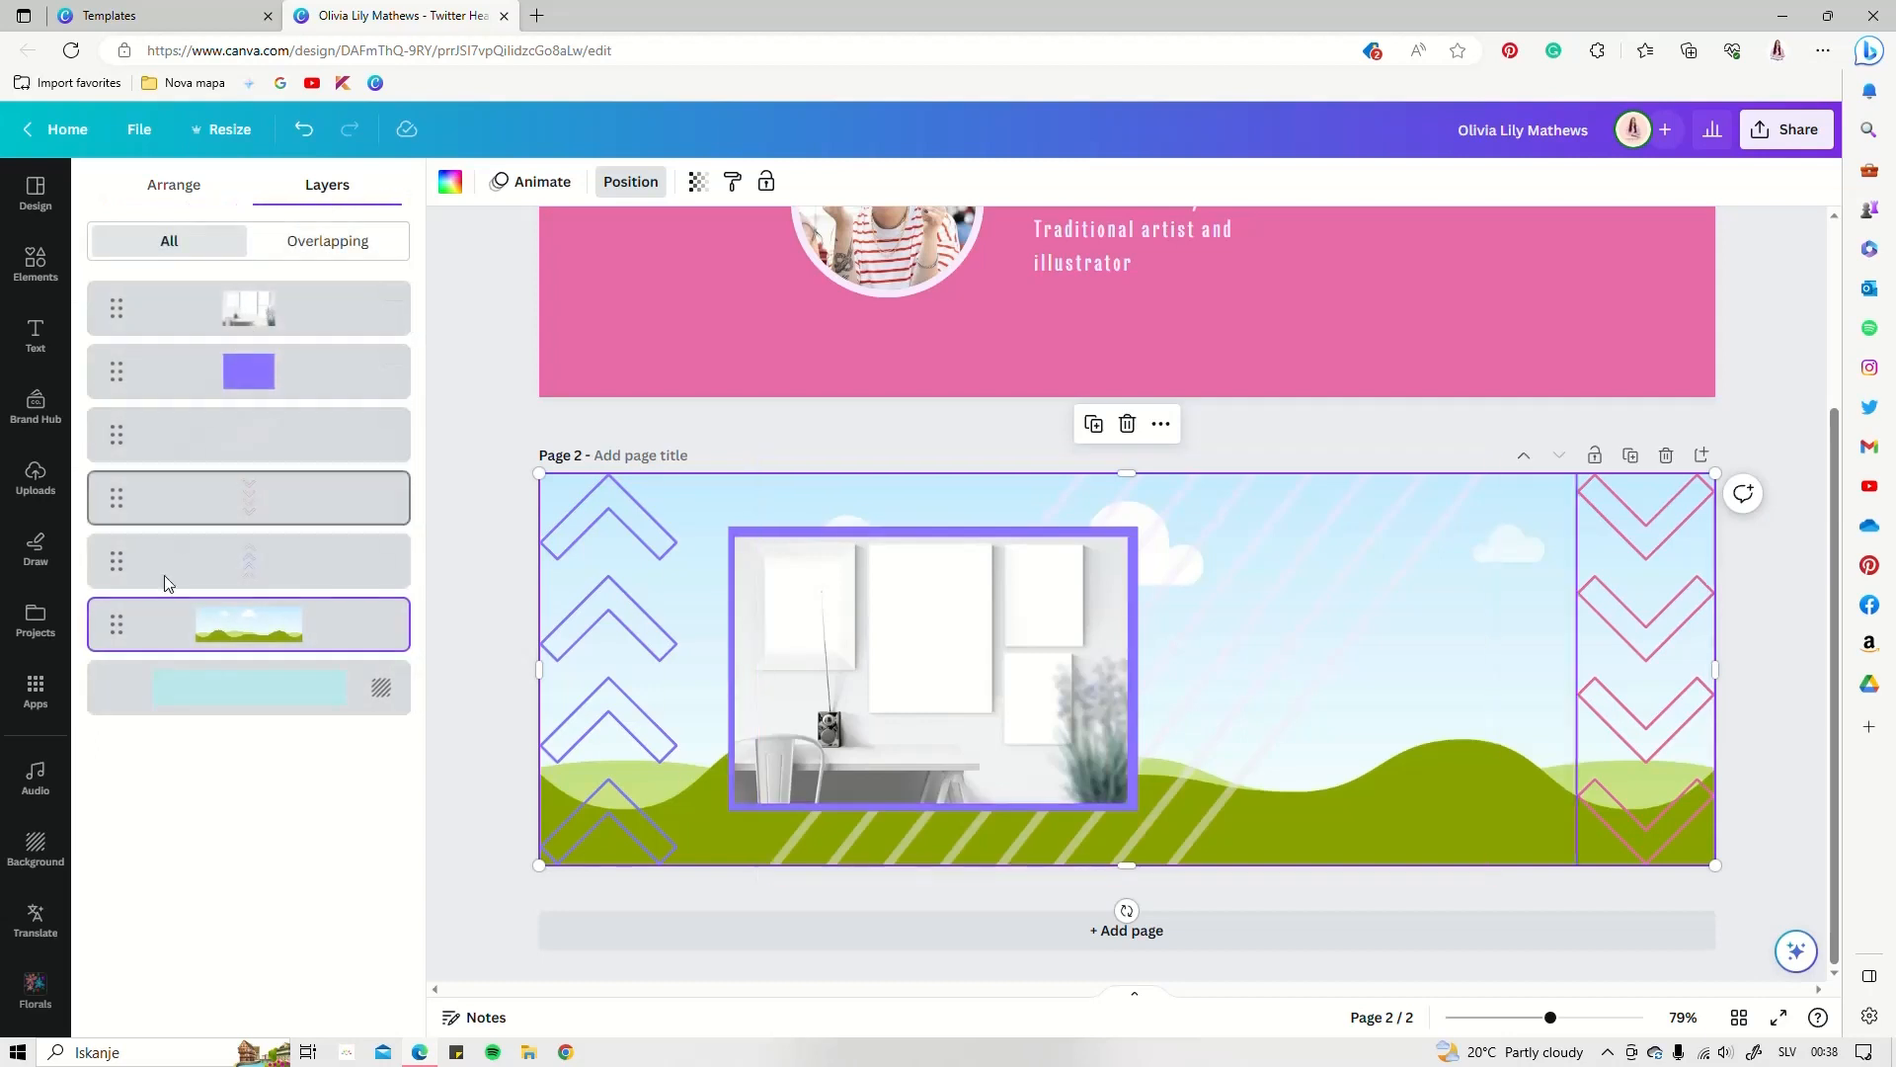
pyautogui.moveTo(117, 622); pyautogui.dragTo(155, 305)
pyautogui.moveTo(1716, 474); pyautogui.dragTo(643, 724)
pyautogui.moveTo(588, 796); pyautogui.dragTo(815, 655)
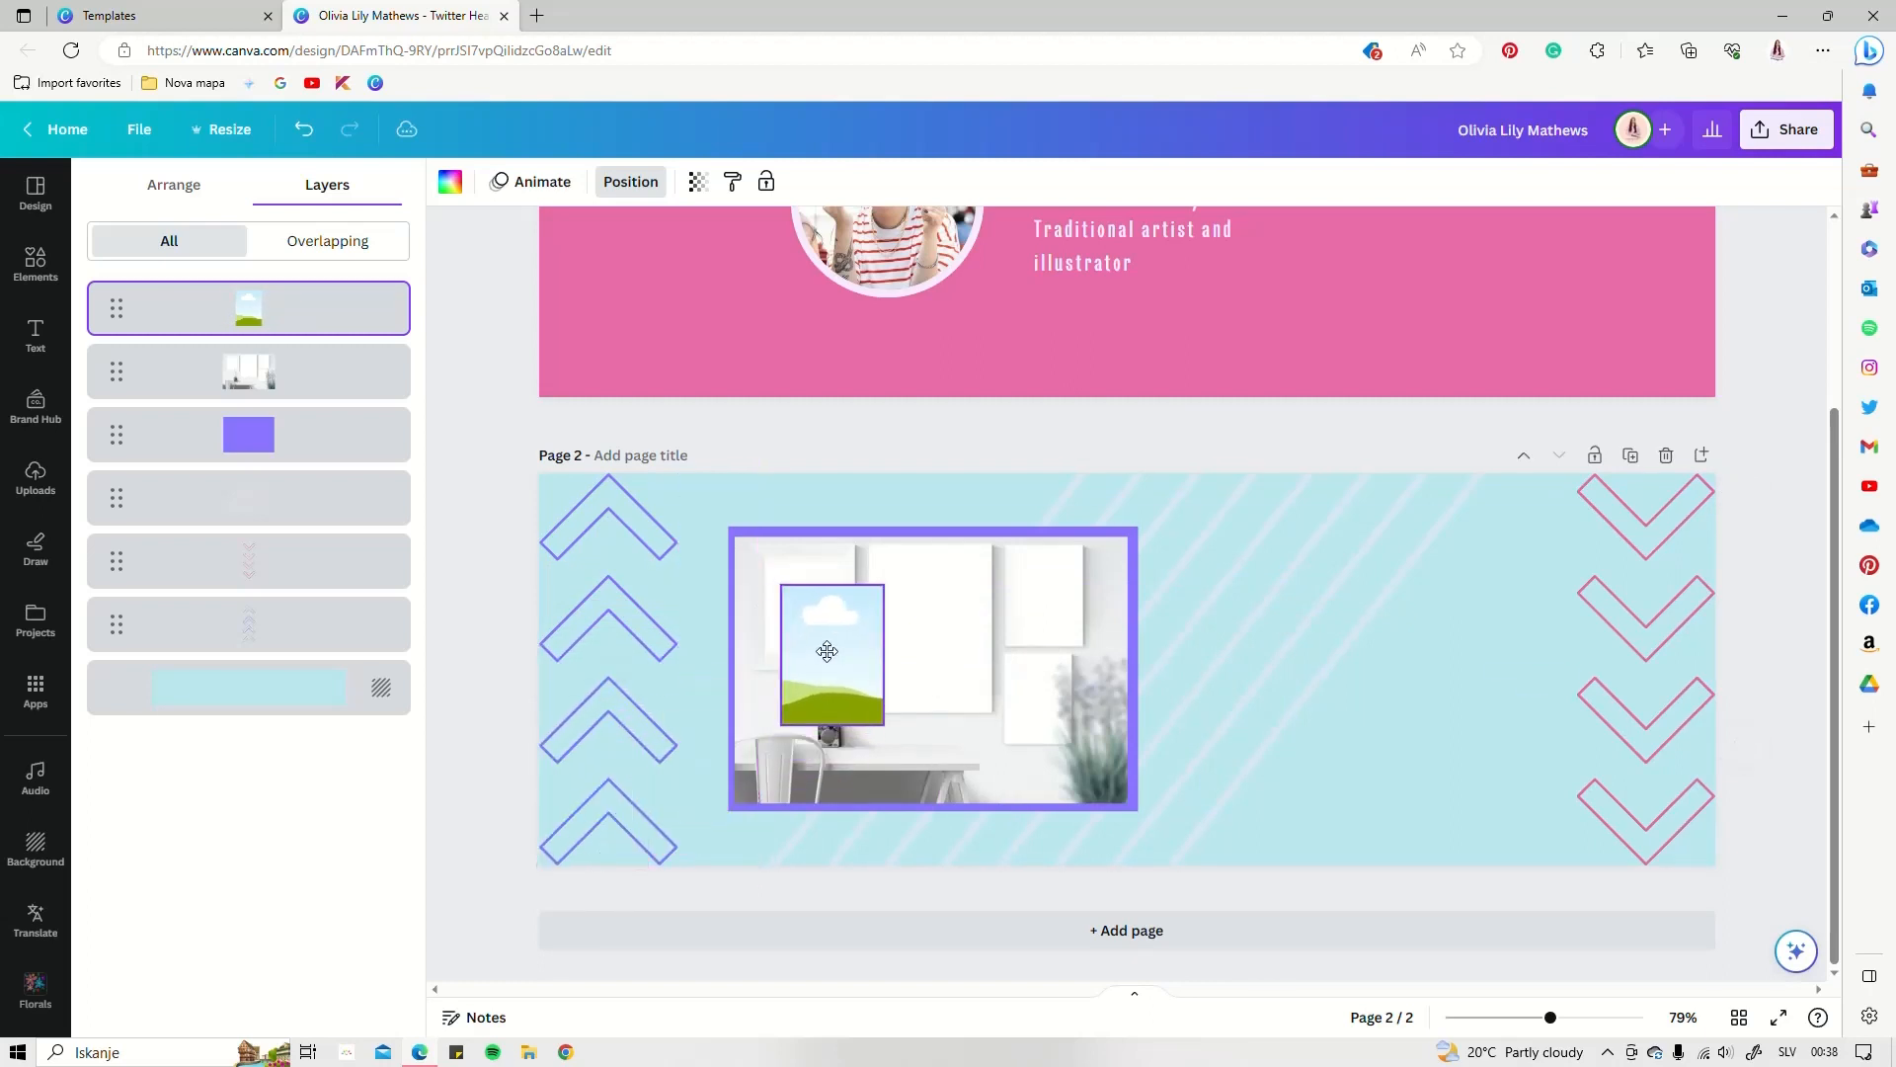
# Fit the picture into the left wall frame and place sized copies in the middle and right frames
pyautogui.scroll(5, 789, 664)
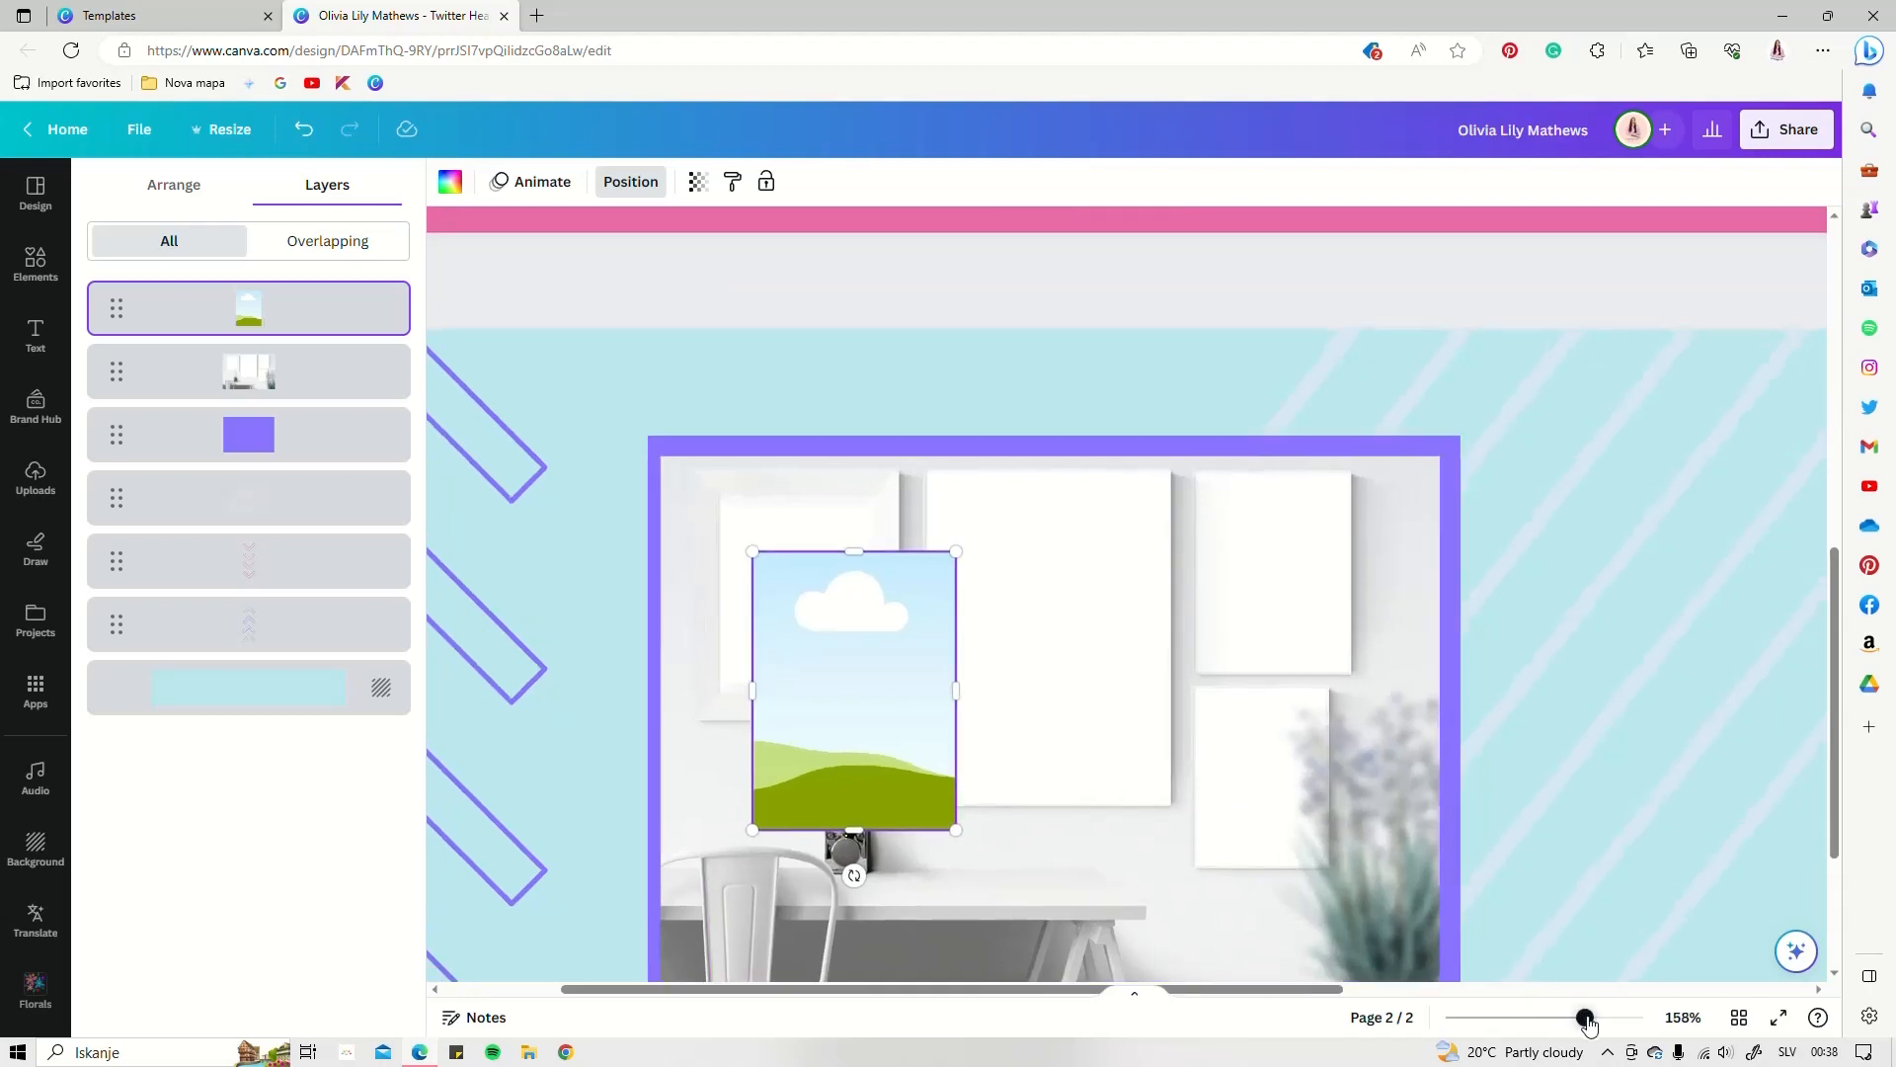
pyautogui.moveTo(1585, 1018); pyautogui.dragTo(1597, 1022)
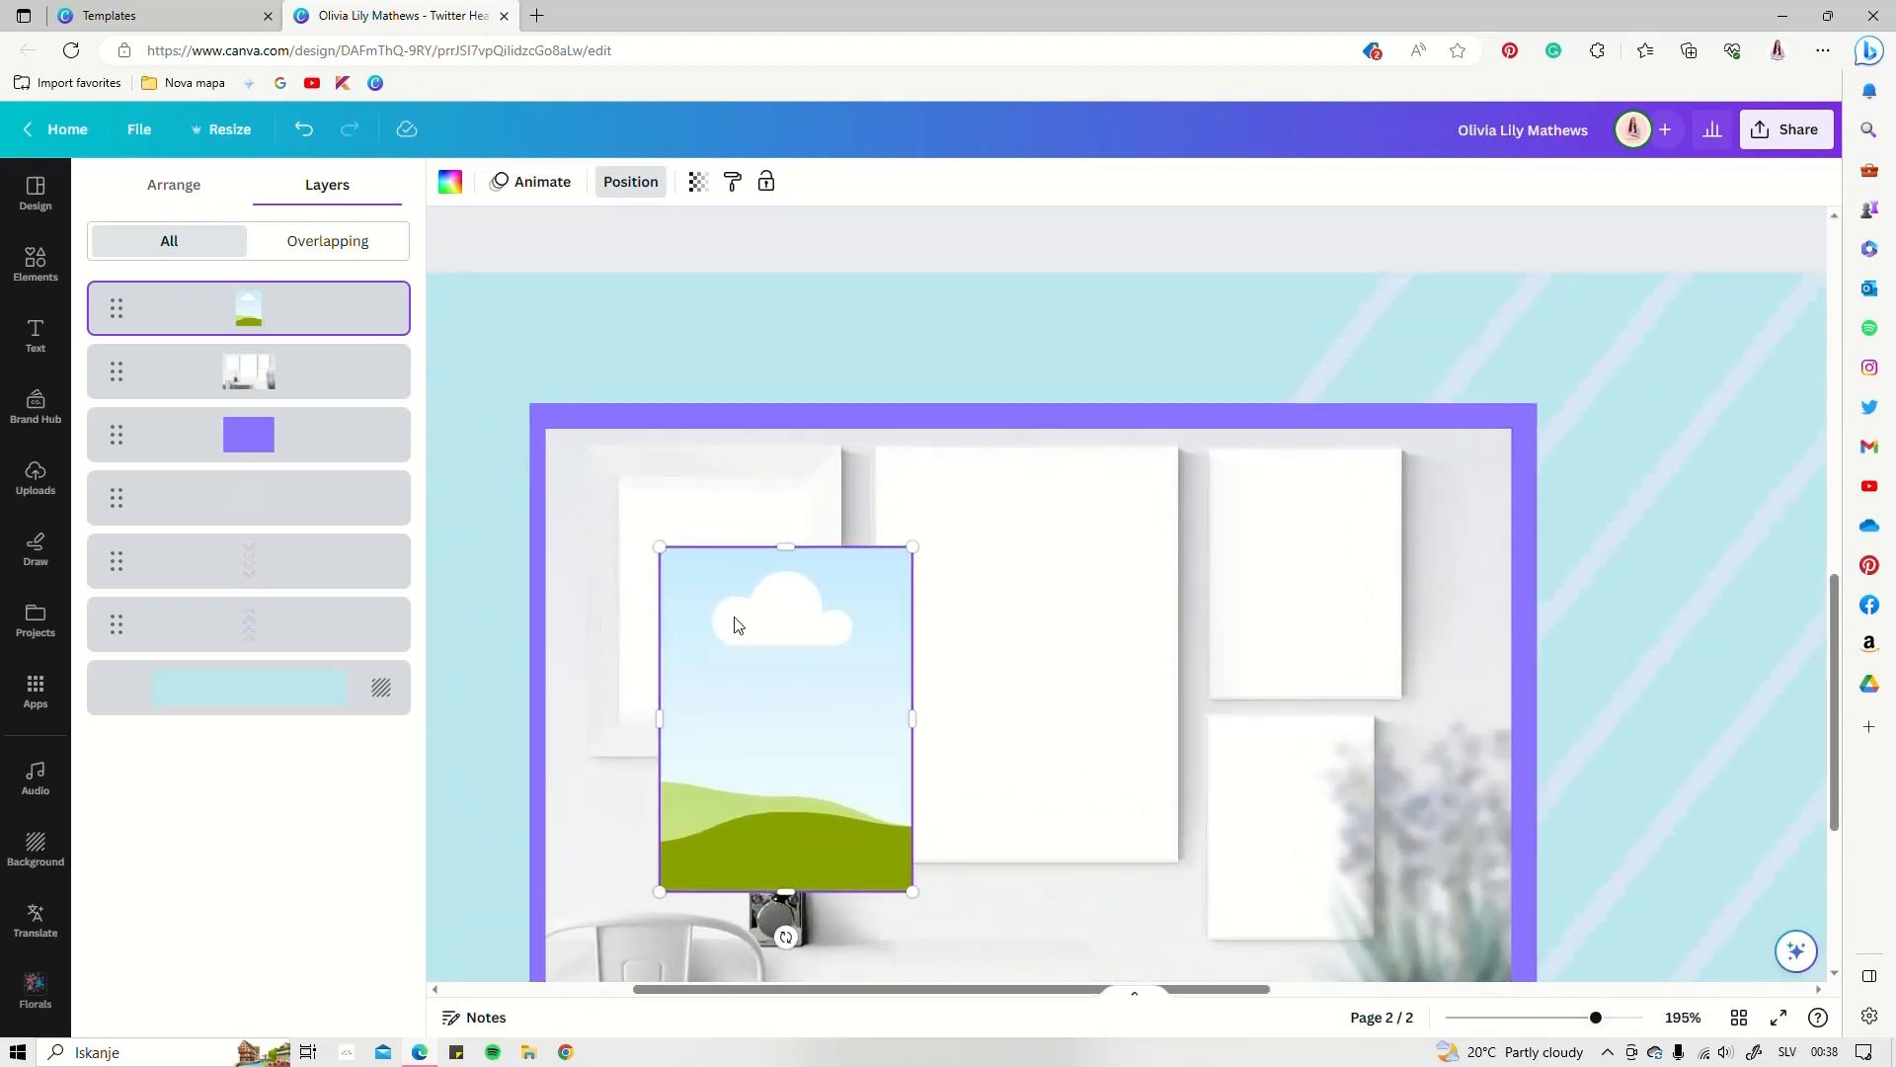
pyautogui.moveTo(732, 623); pyautogui.dragTo(694, 549)
pyautogui.moveTo(871, 825); pyautogui.dragTo(786, 709)
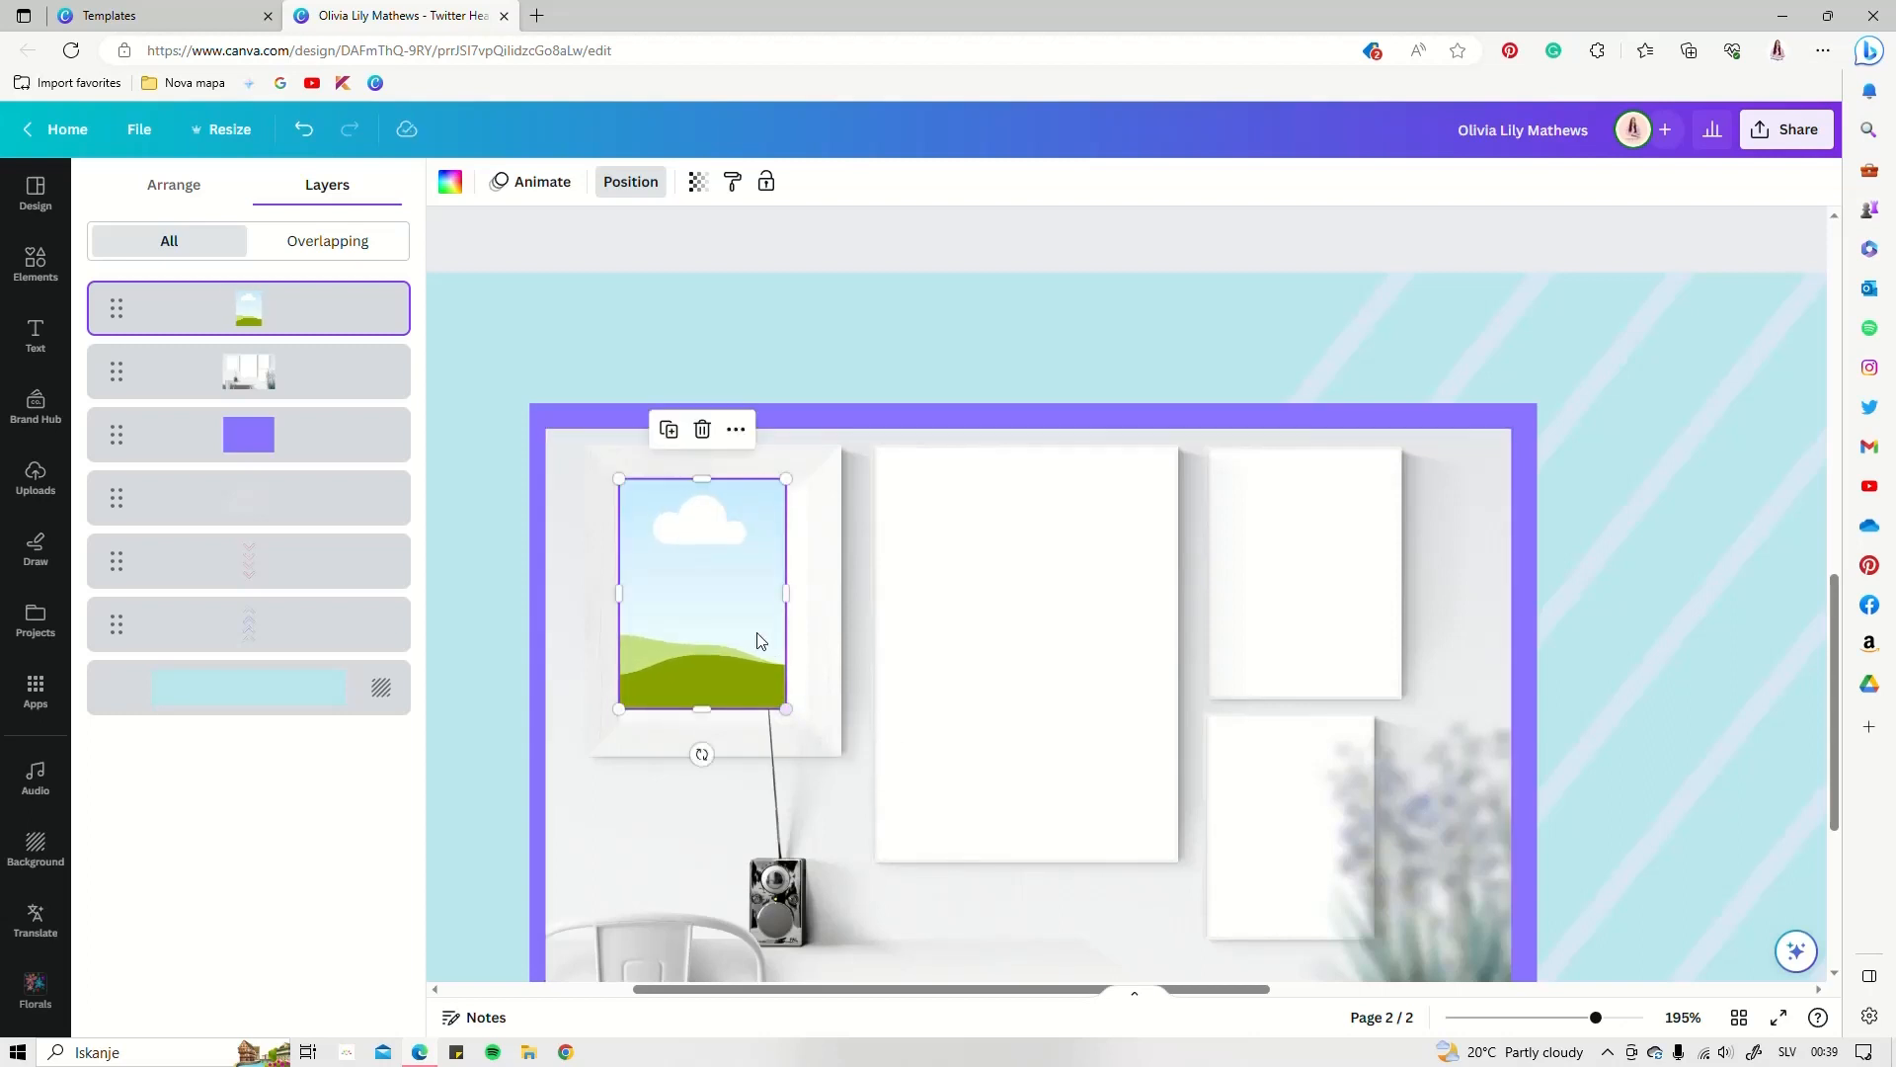
pyautogui.keyDown('alt'); pyautogui.moveTo(716, 622); pyautogui.dragTo(966, 586); pyautogui.keyUp('alt')
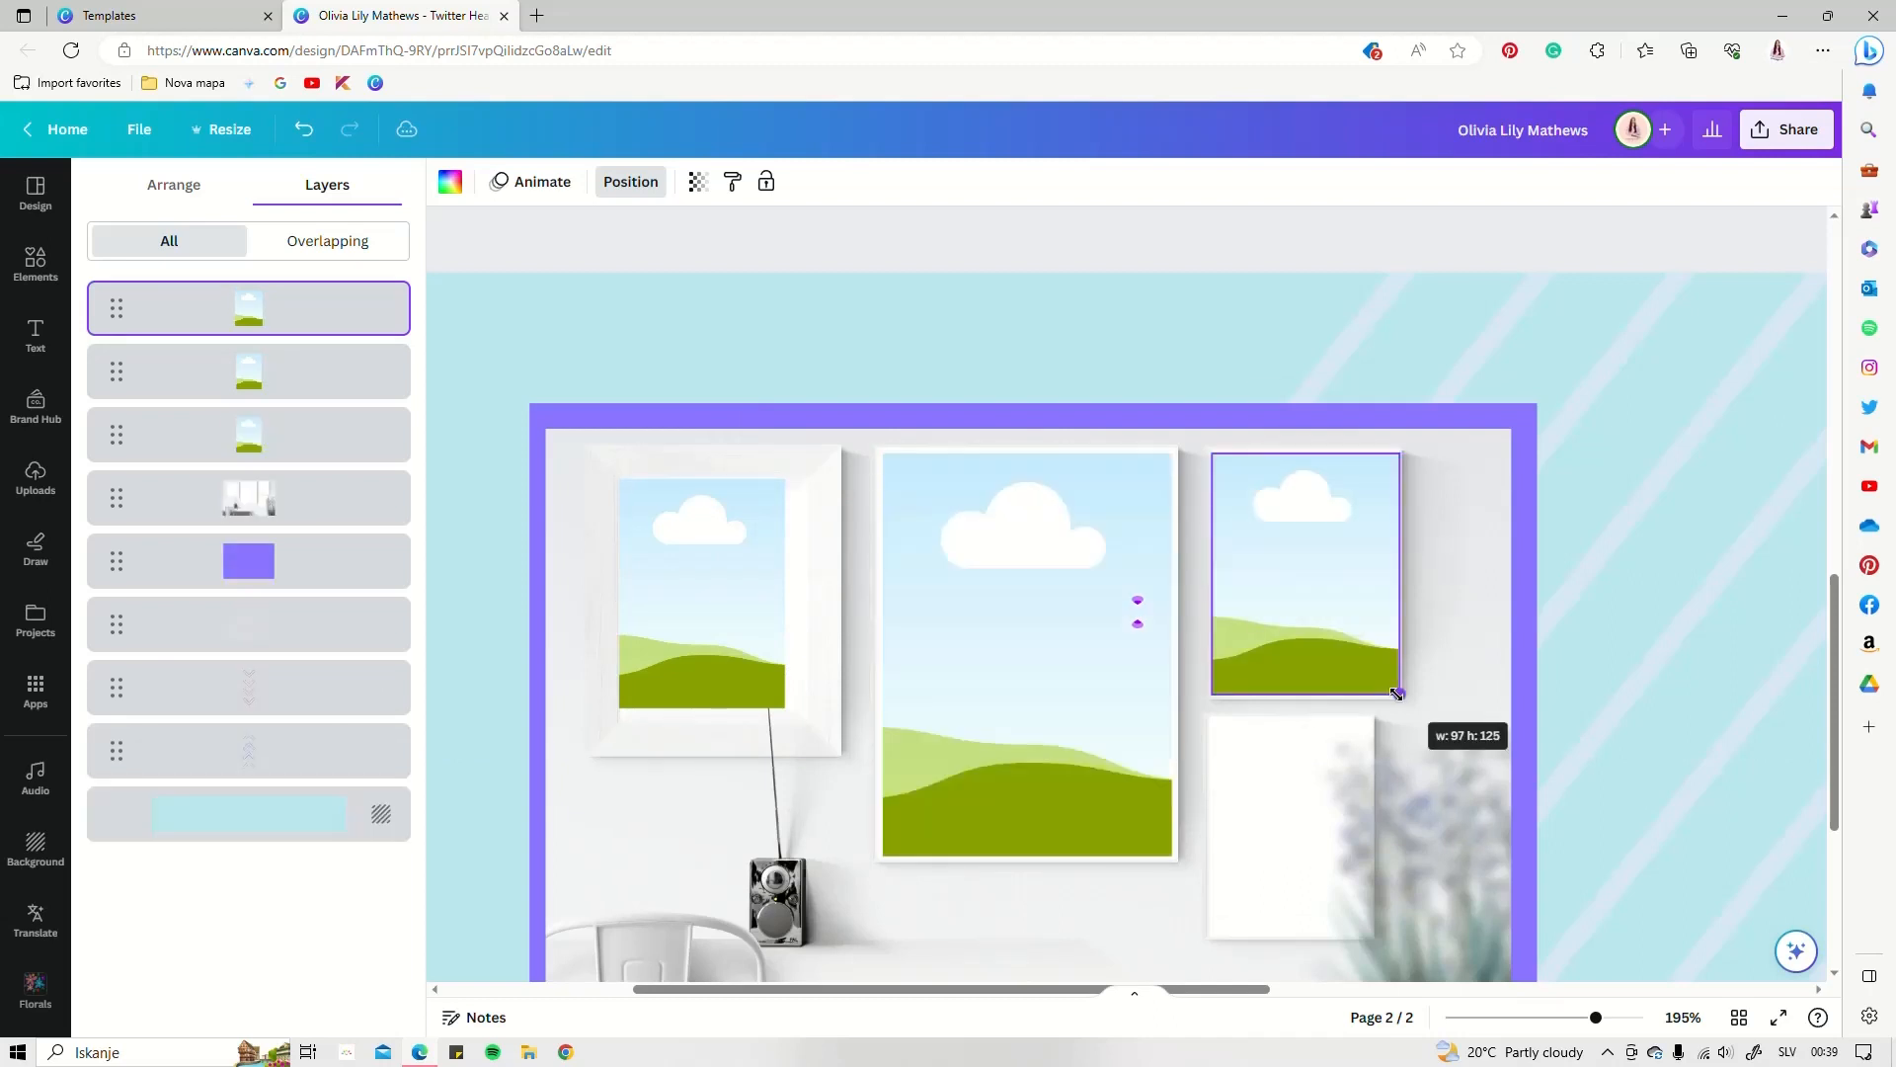
pyautogui.moveTo(1401, 689); pyautogui.dragTo(1401, 691)
pyautogui.keyDown('alt'); pyautogui.moveTo(1342, 616); pyautogui.dragTo(1339, 865); pyautogui.keyUp('alt')
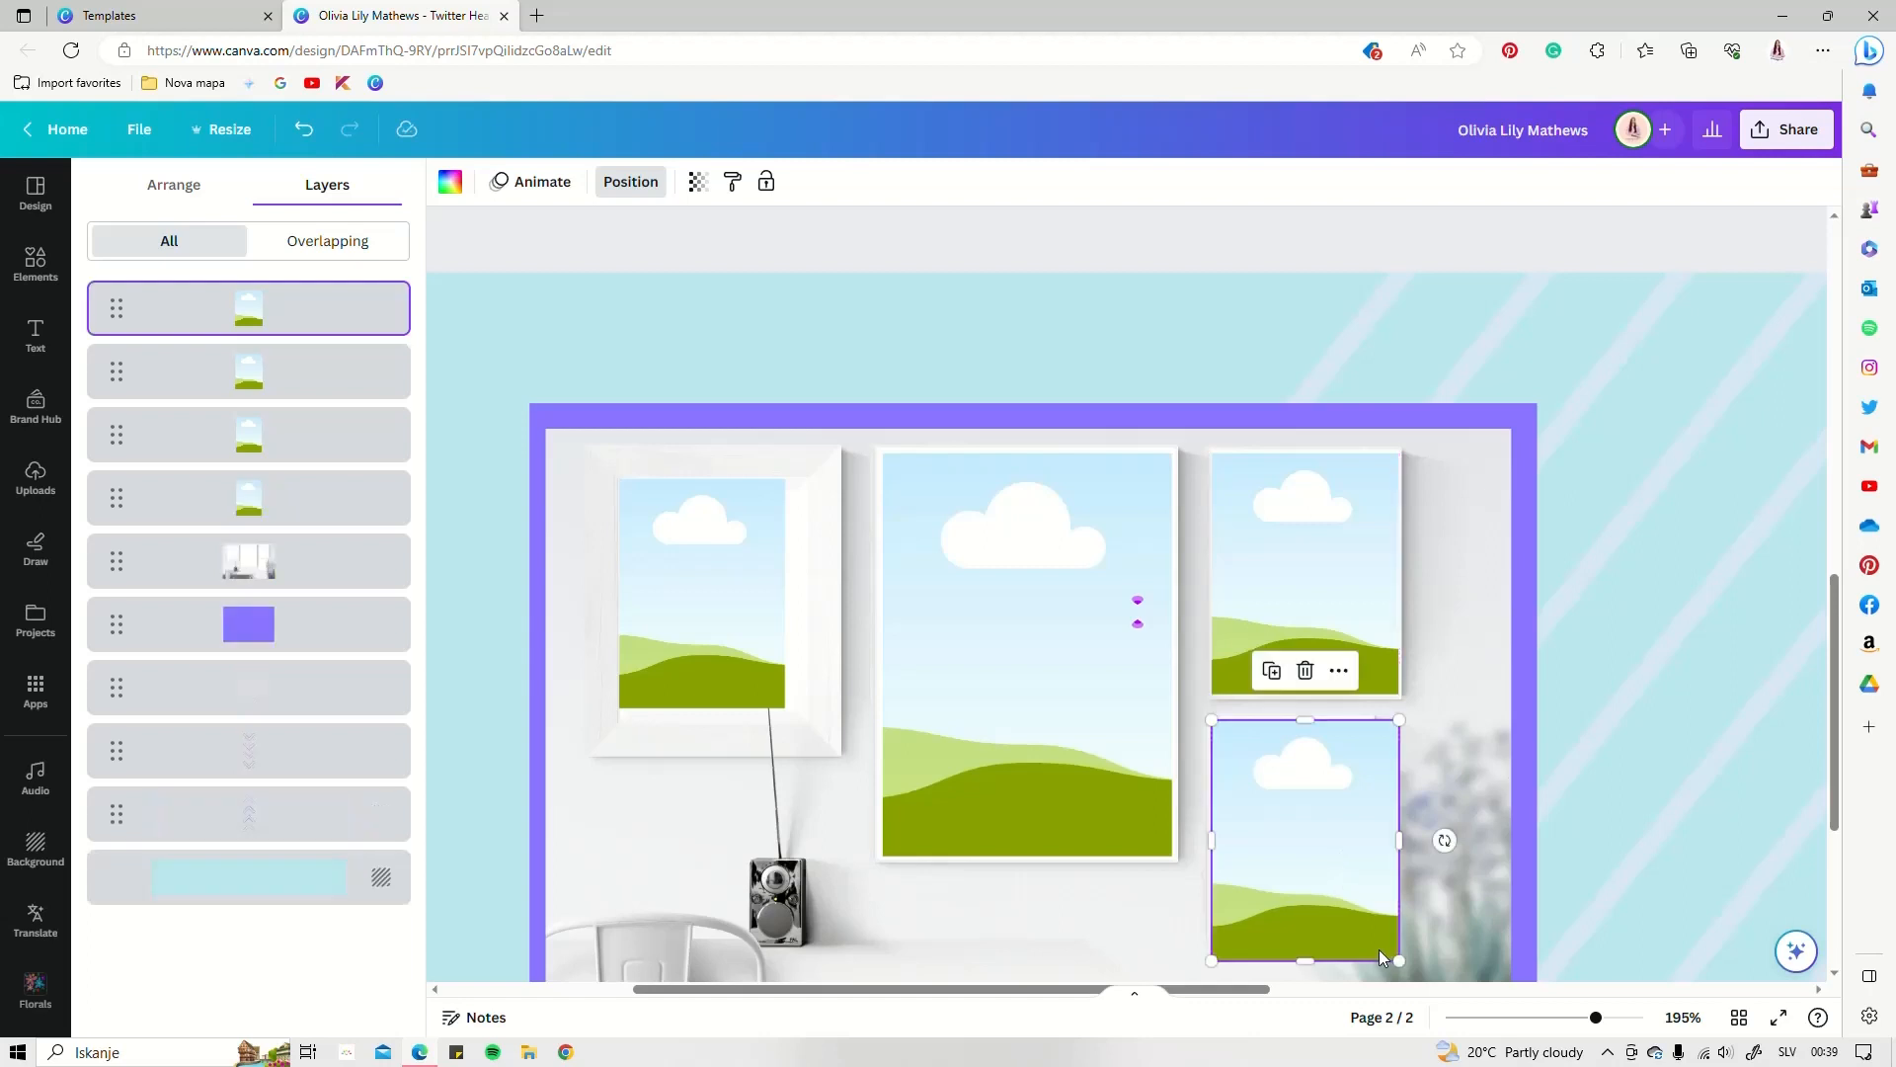
pyautogui.moveTo(1398, 960); pyautogui.dragTo(1369, 935)
pyautogui.keyDown('ctrl'); pyautogui.scroll(-5, 1211, 781); pyautogui.keyUp('ctrl')
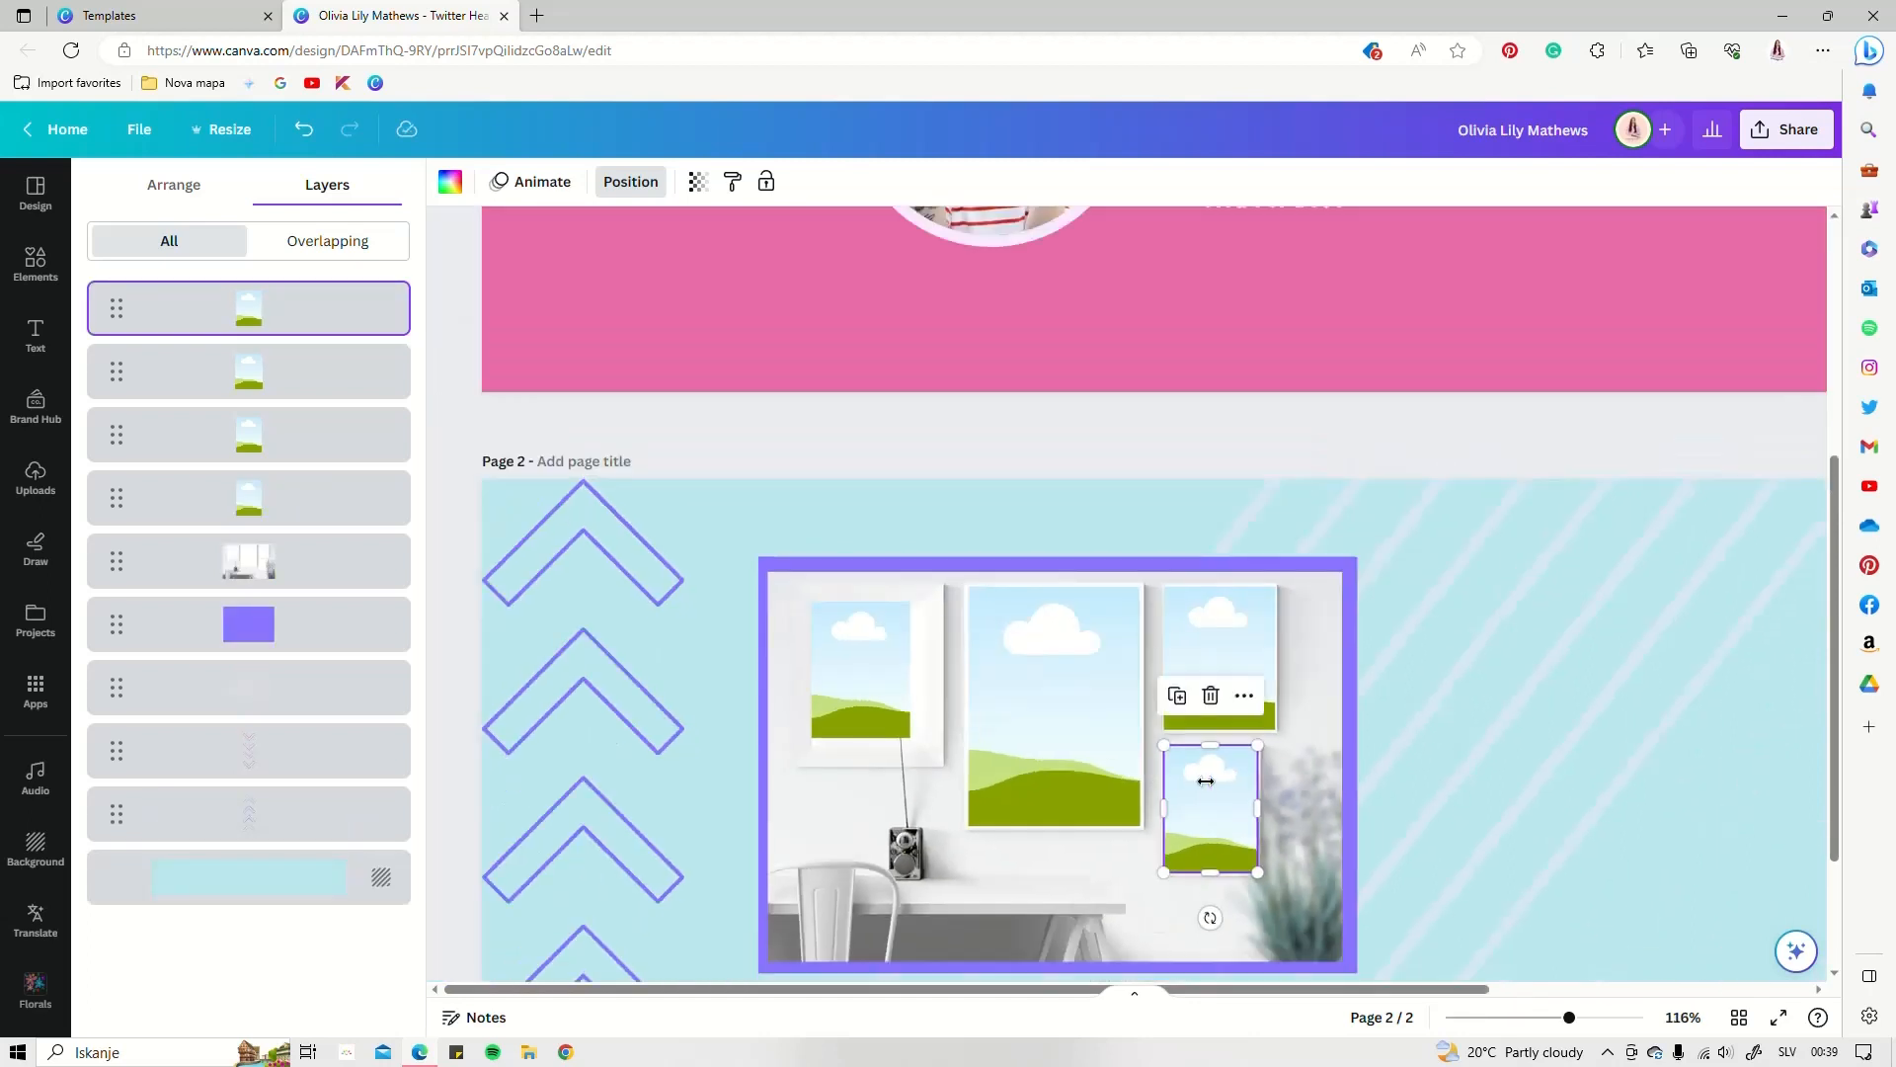
# Drop the uploaded cat-paw designs into the wall frames, then deselect
pyautogui.click(29, 285)
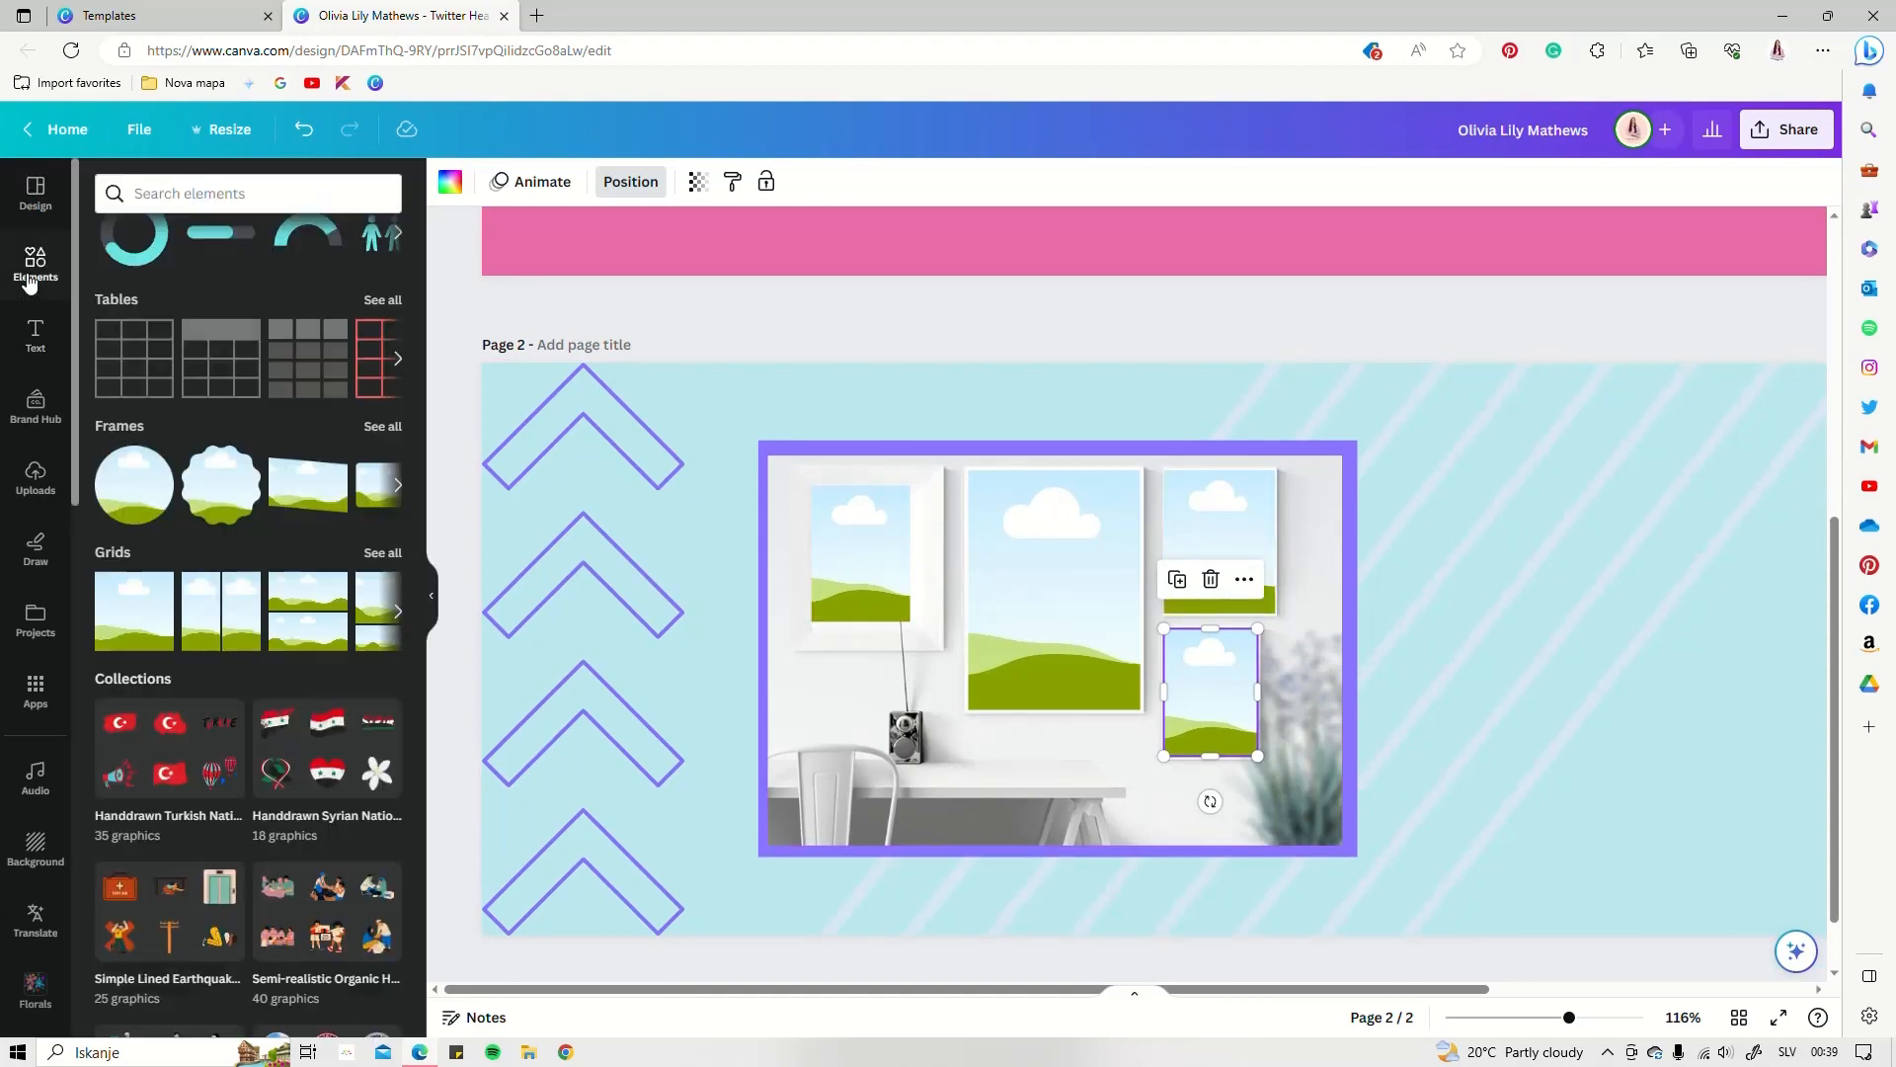
pyautogui.click(30, 484)
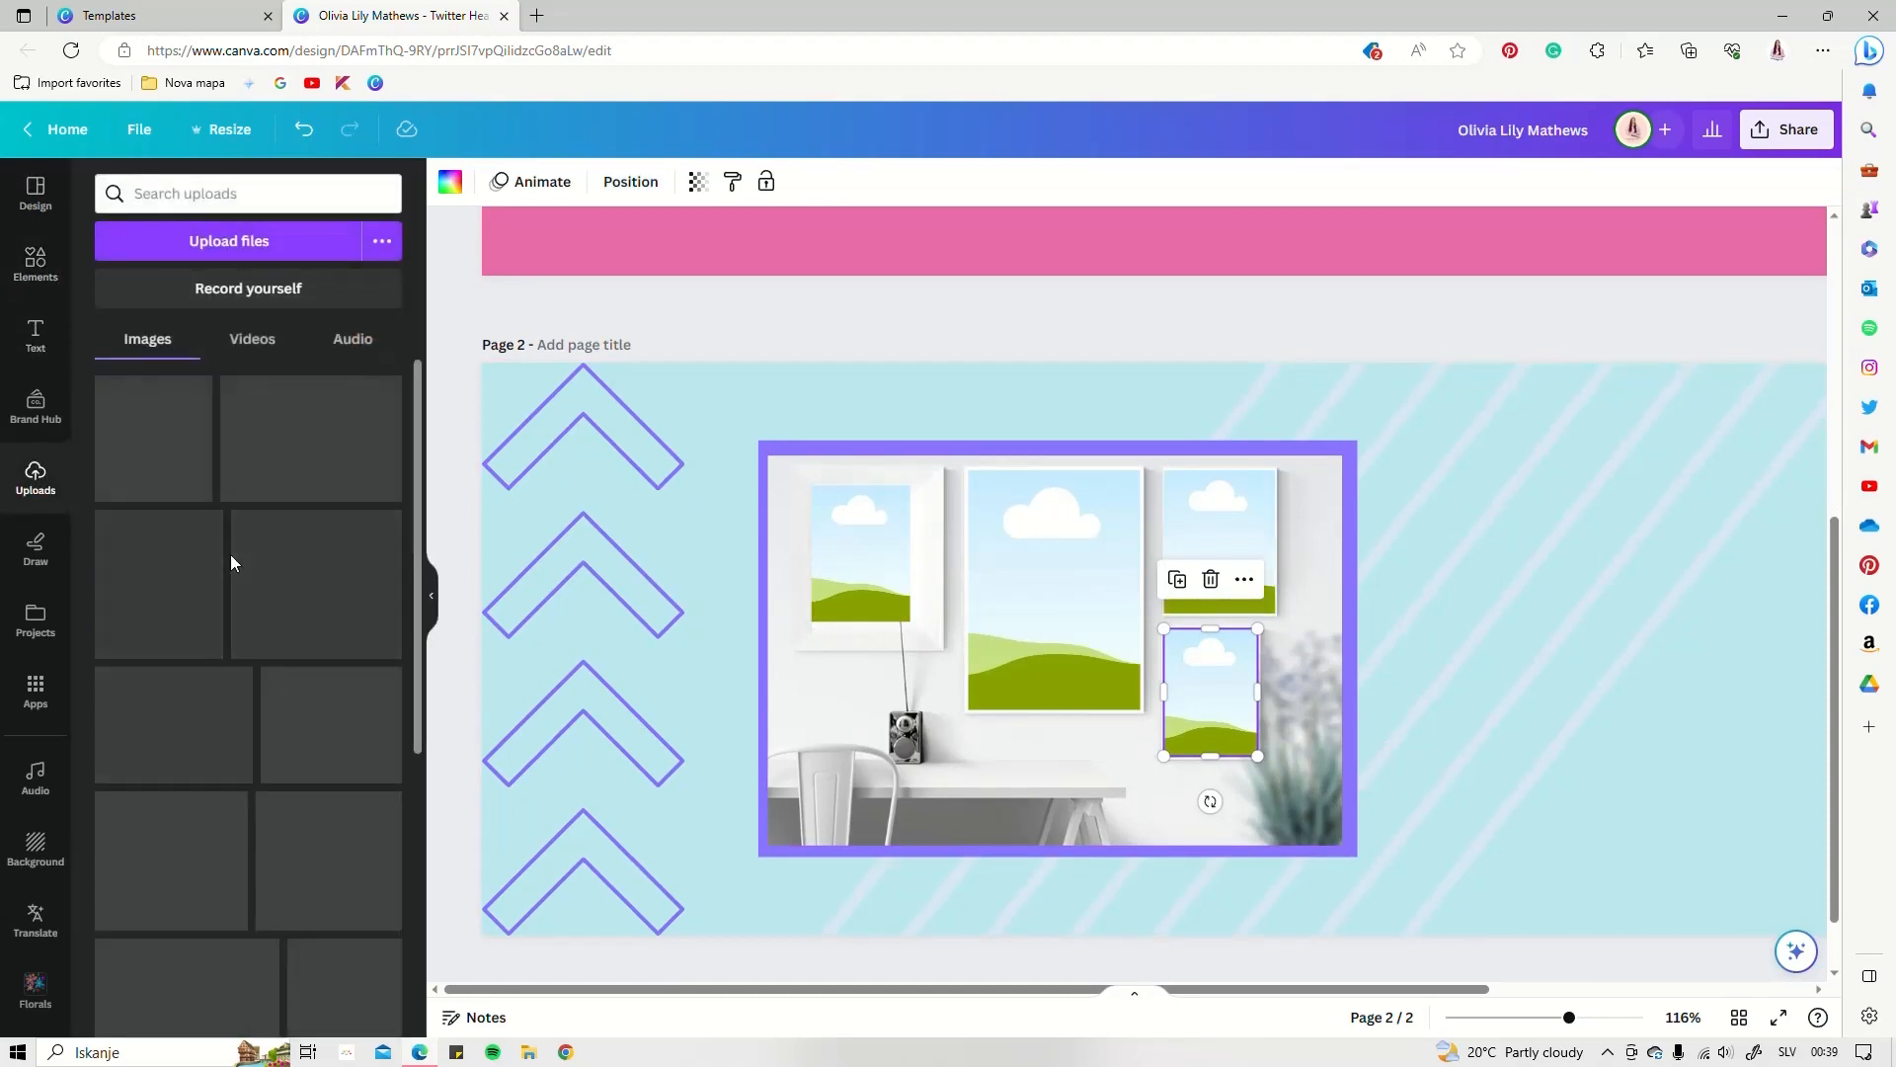
pyautogui.scroll(-10, 226, 640)
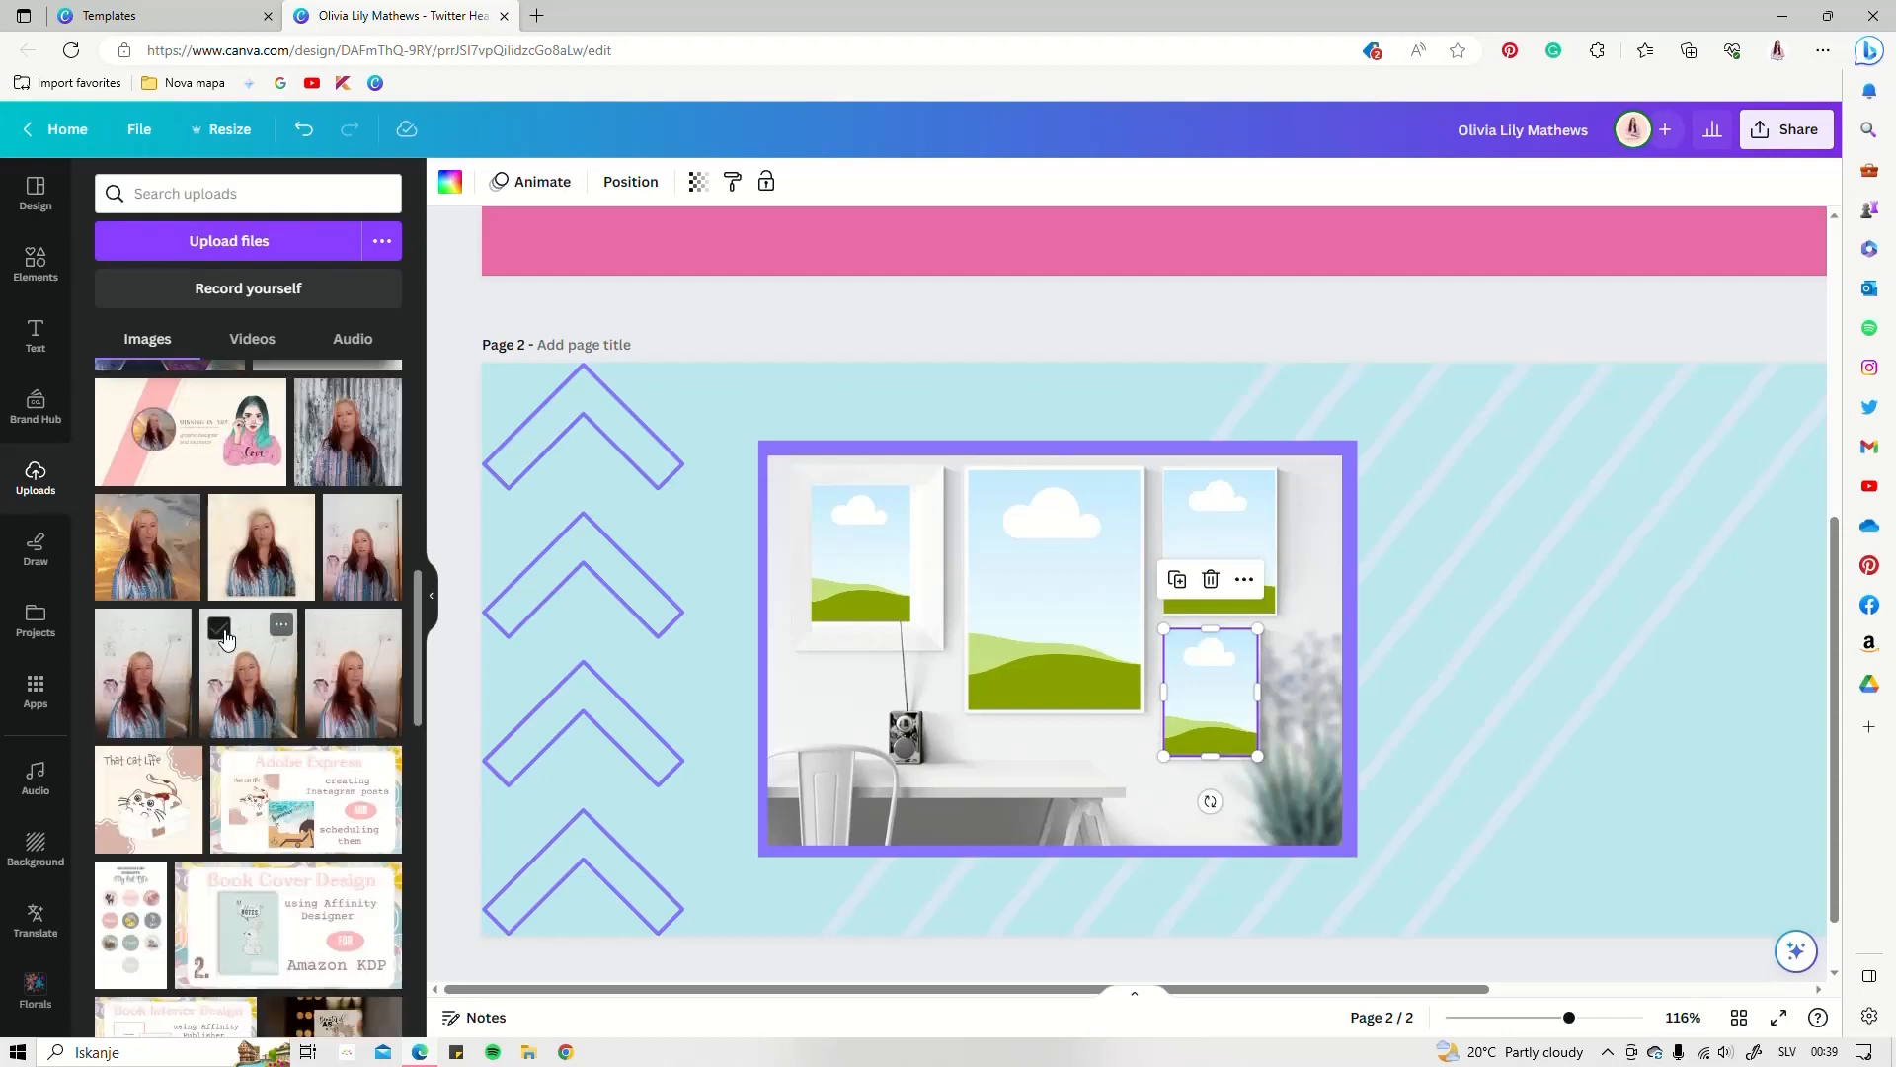
pyautogui.scroll(-8, 226, 640)
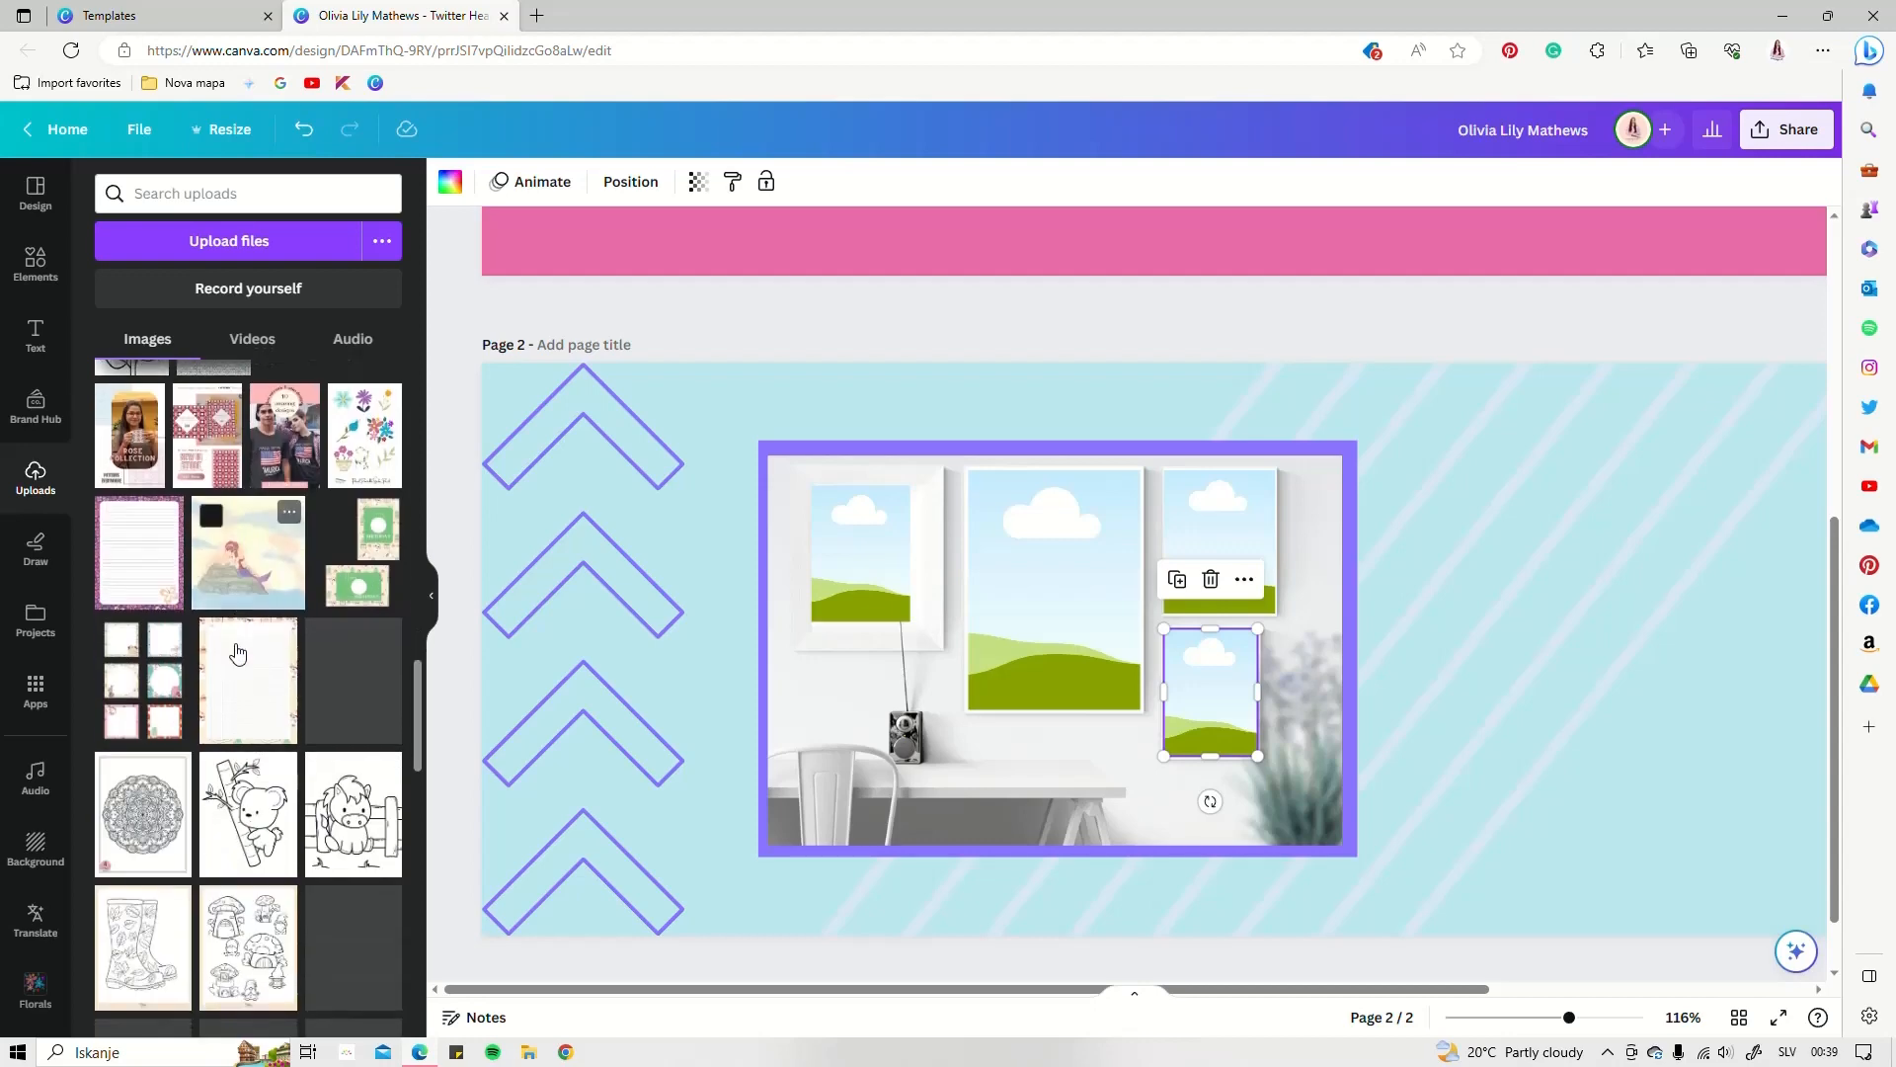
pyautogui.scroll(-5, 237, 652)
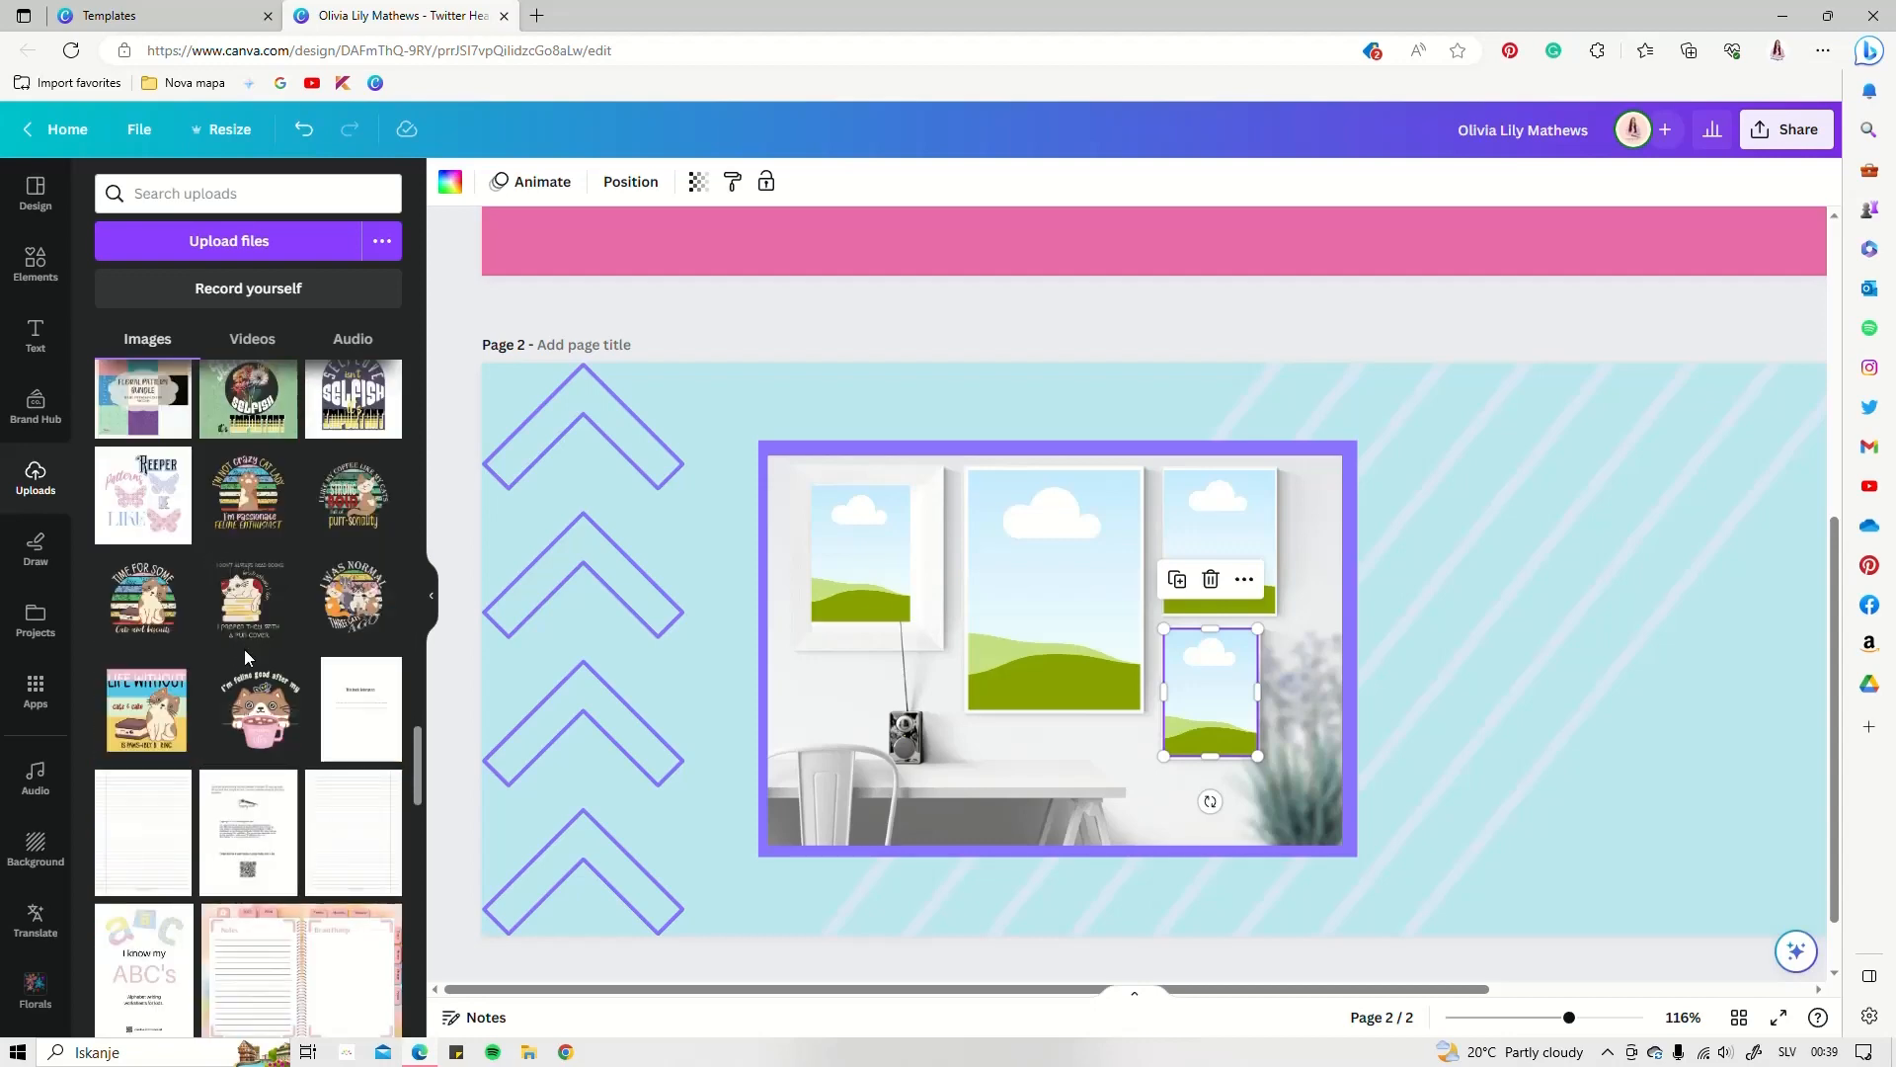
pyautogui.click(250, 506)
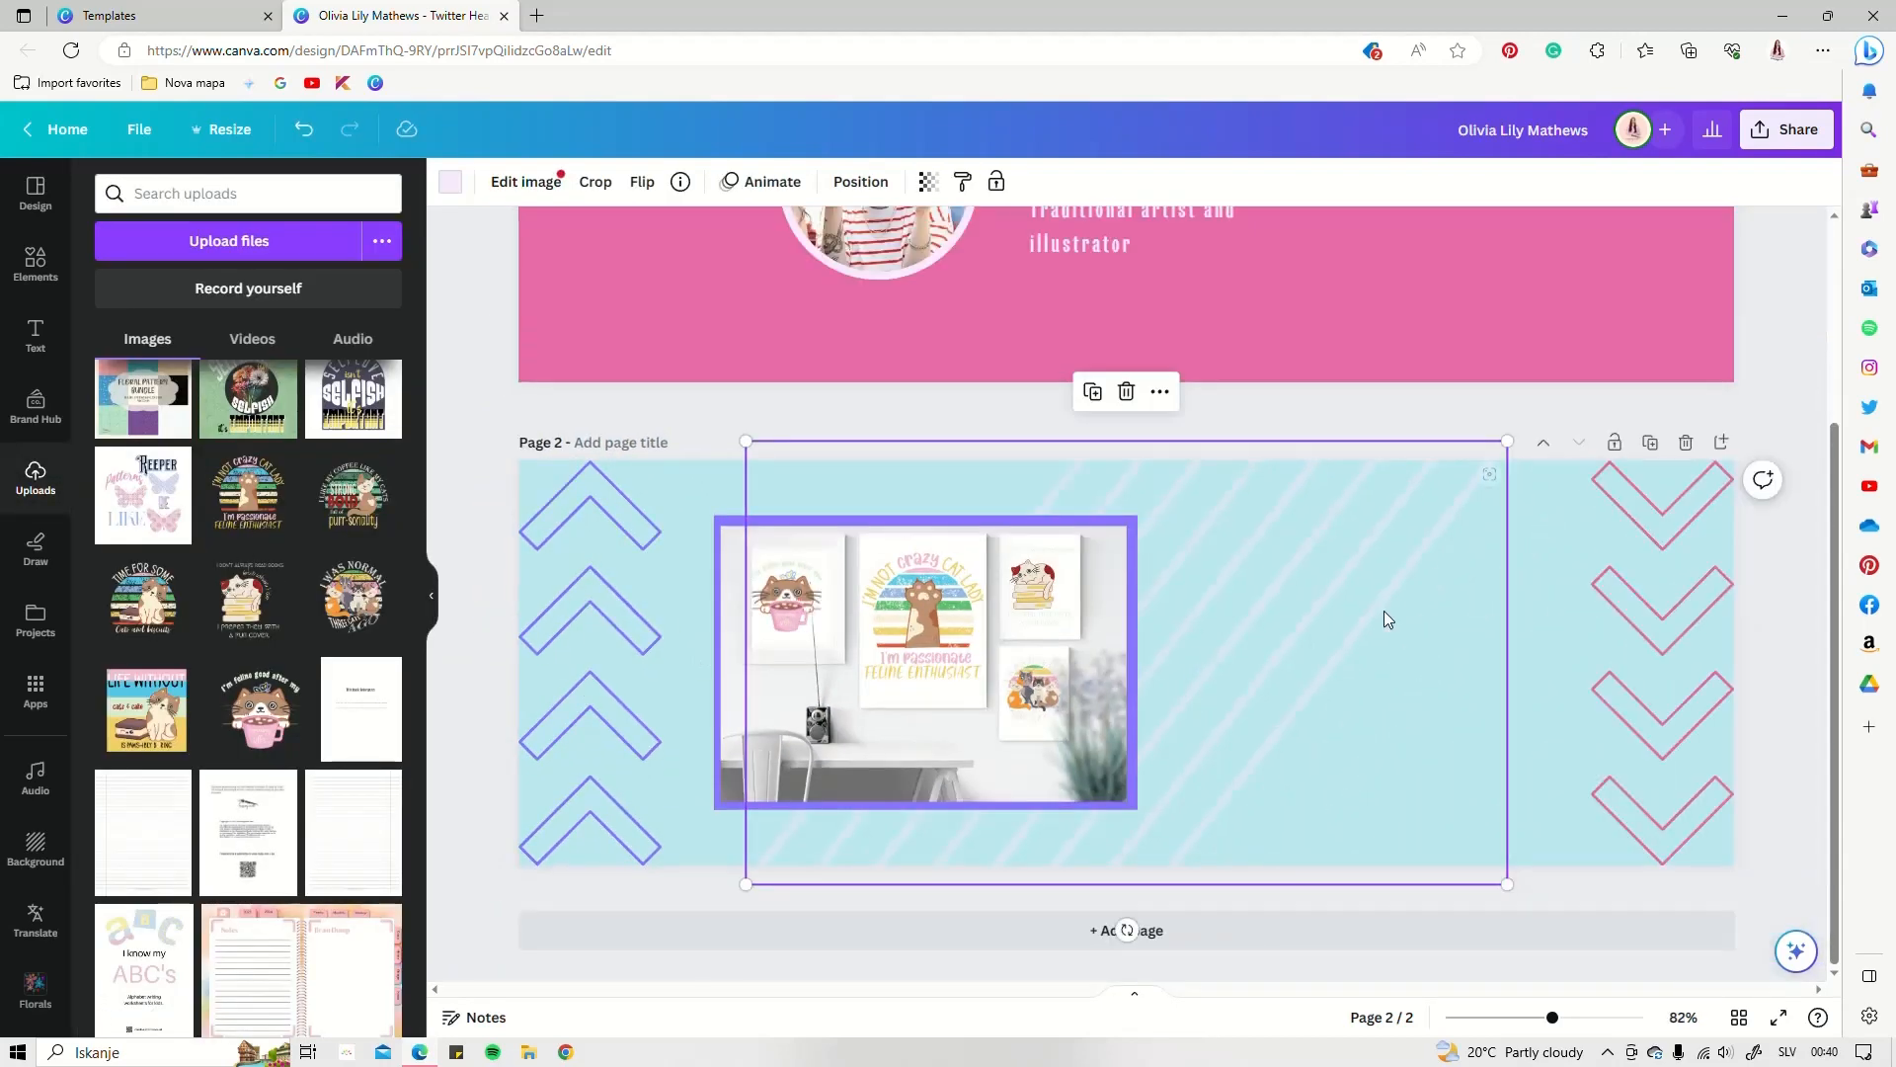
pyautogui.click(1536, 552)
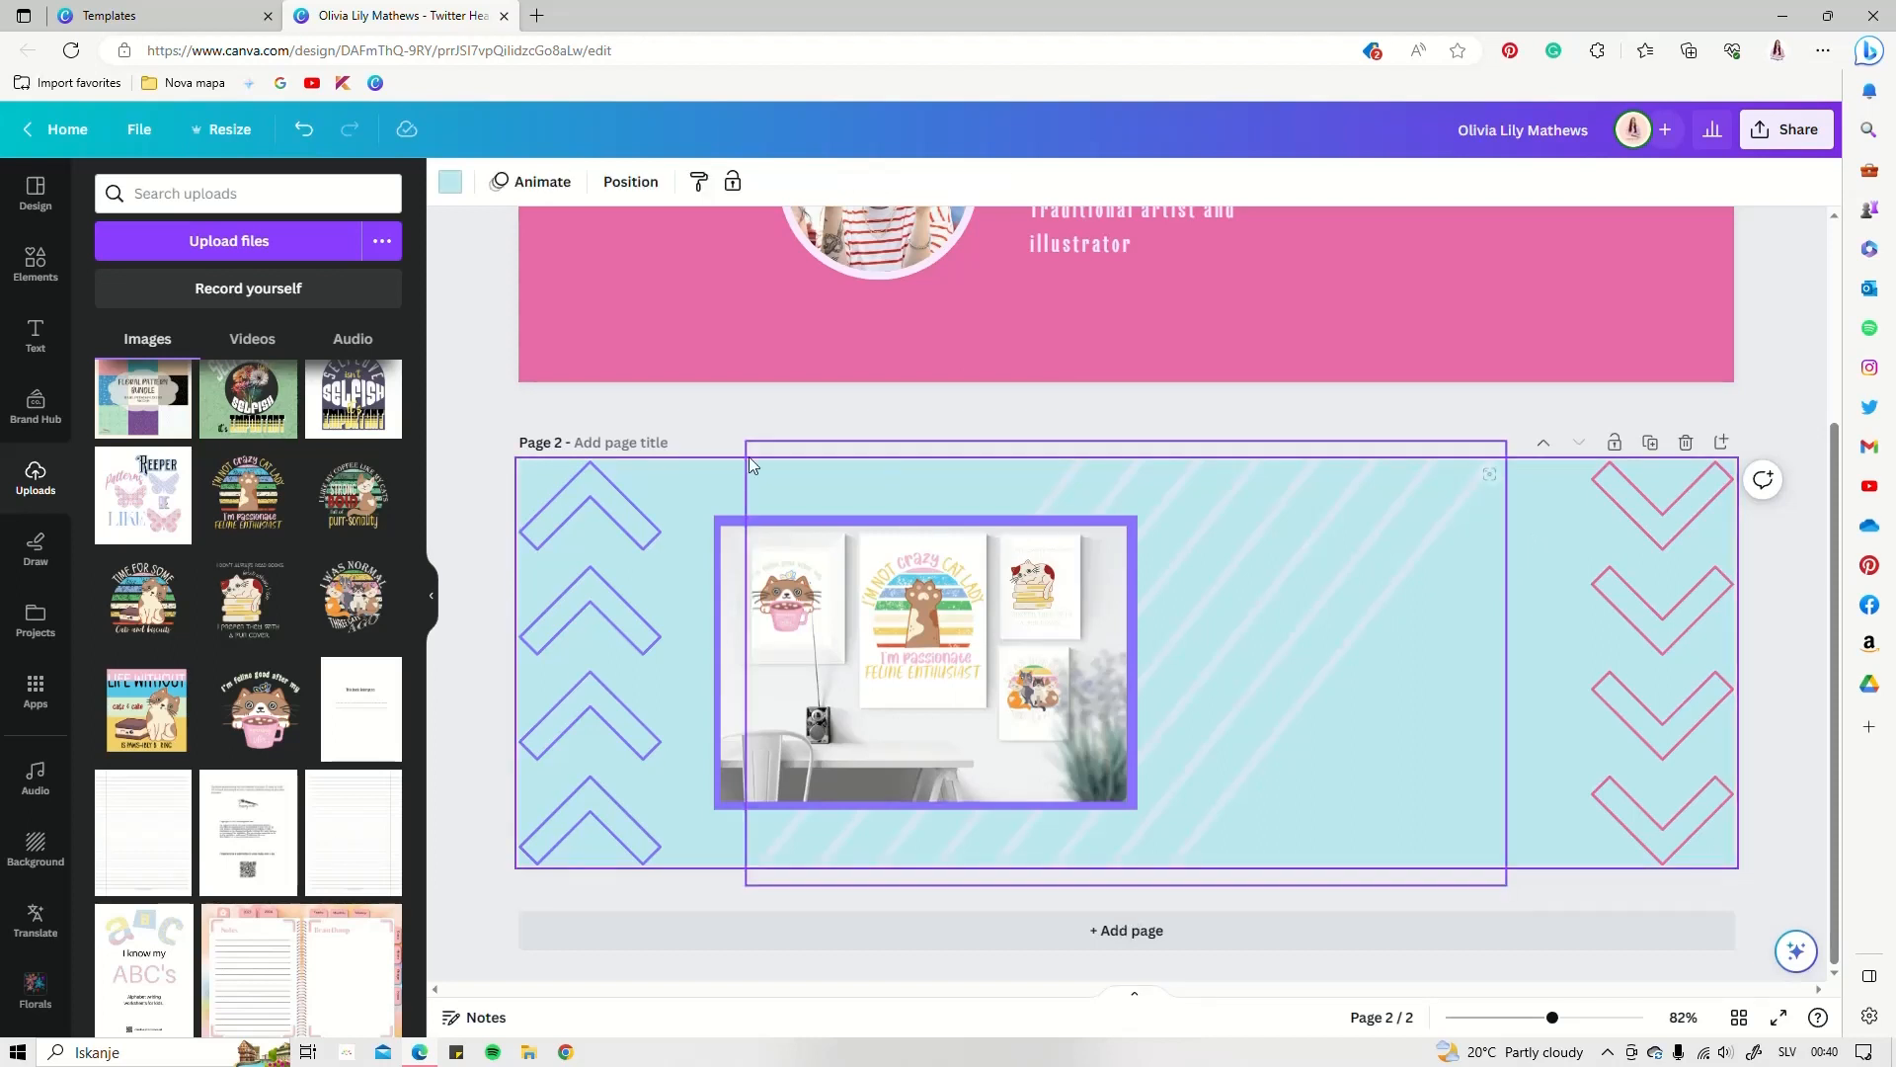
# Add a square and stretch it into a wide purple bar right of the mockup
pyautogui.click(34, 258)
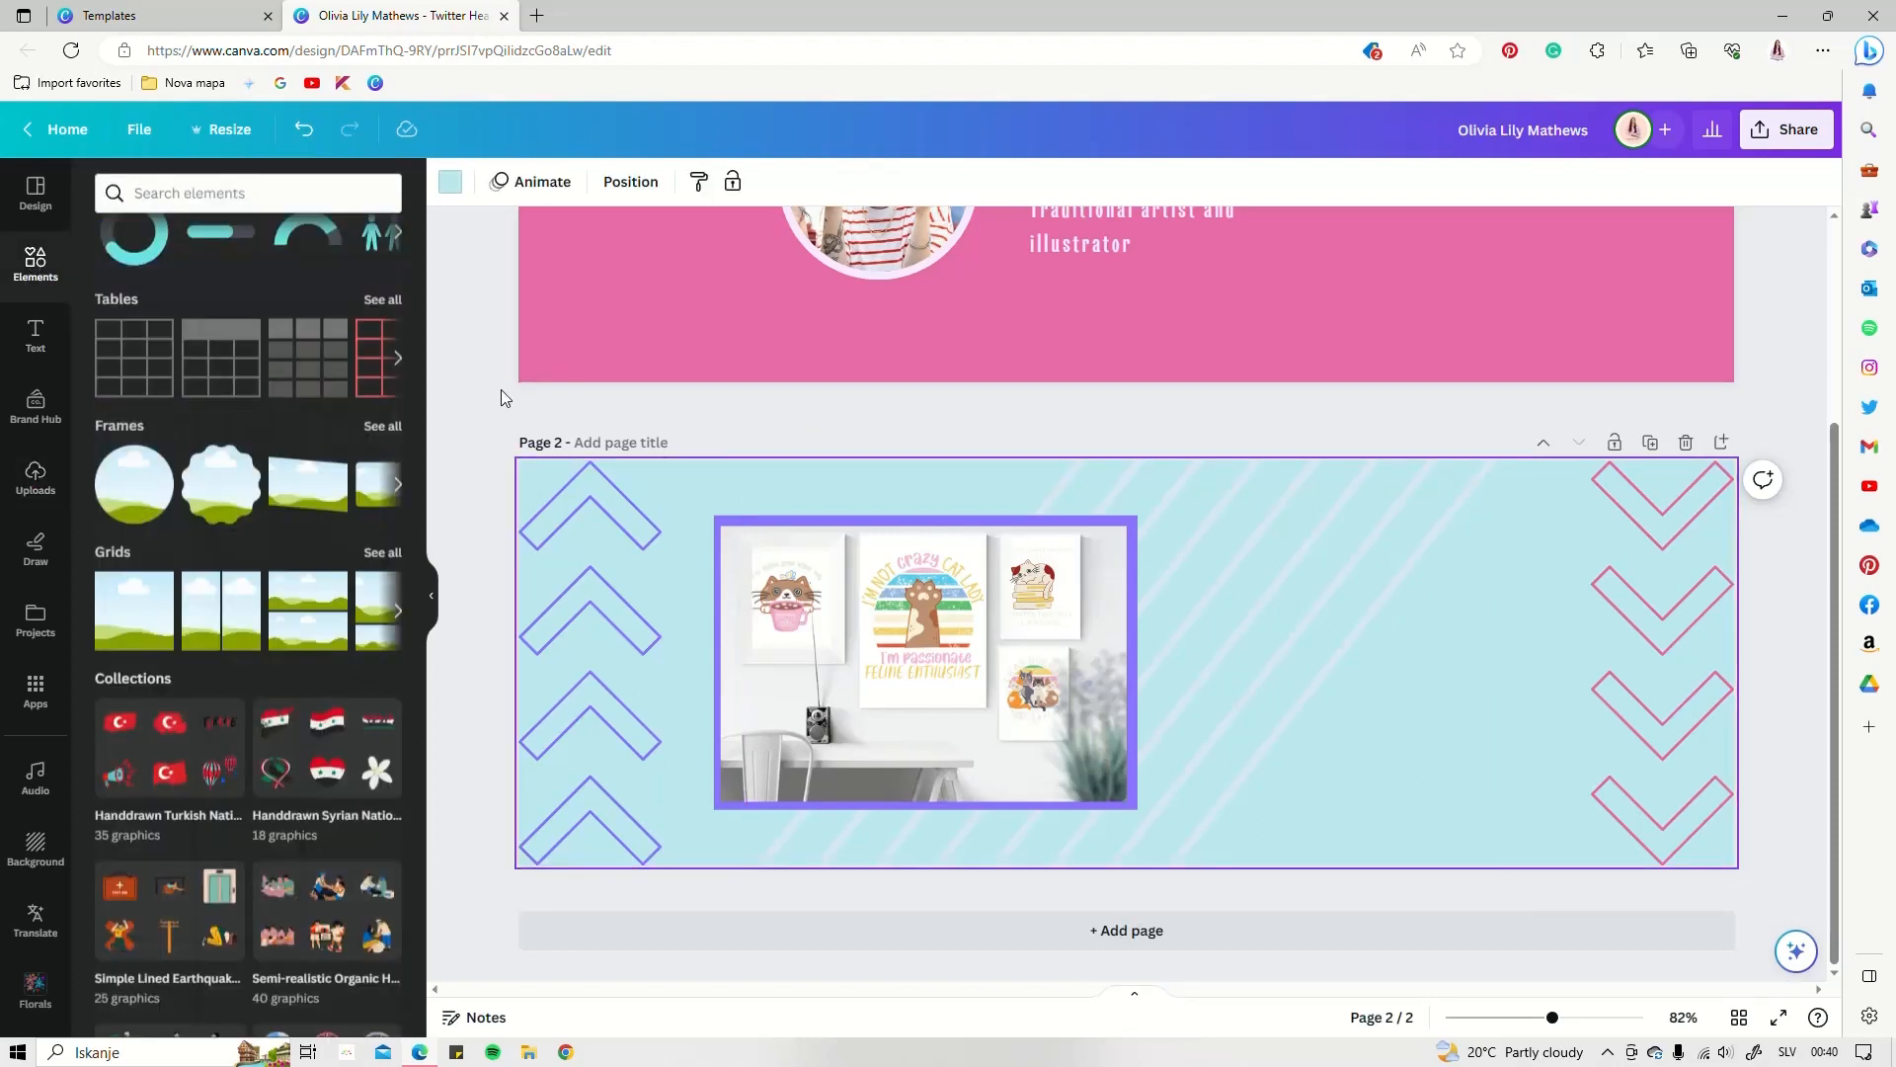
pyautogui.scroll(3, 210, 452)
pyautogui.scroll(5, 210, 452)
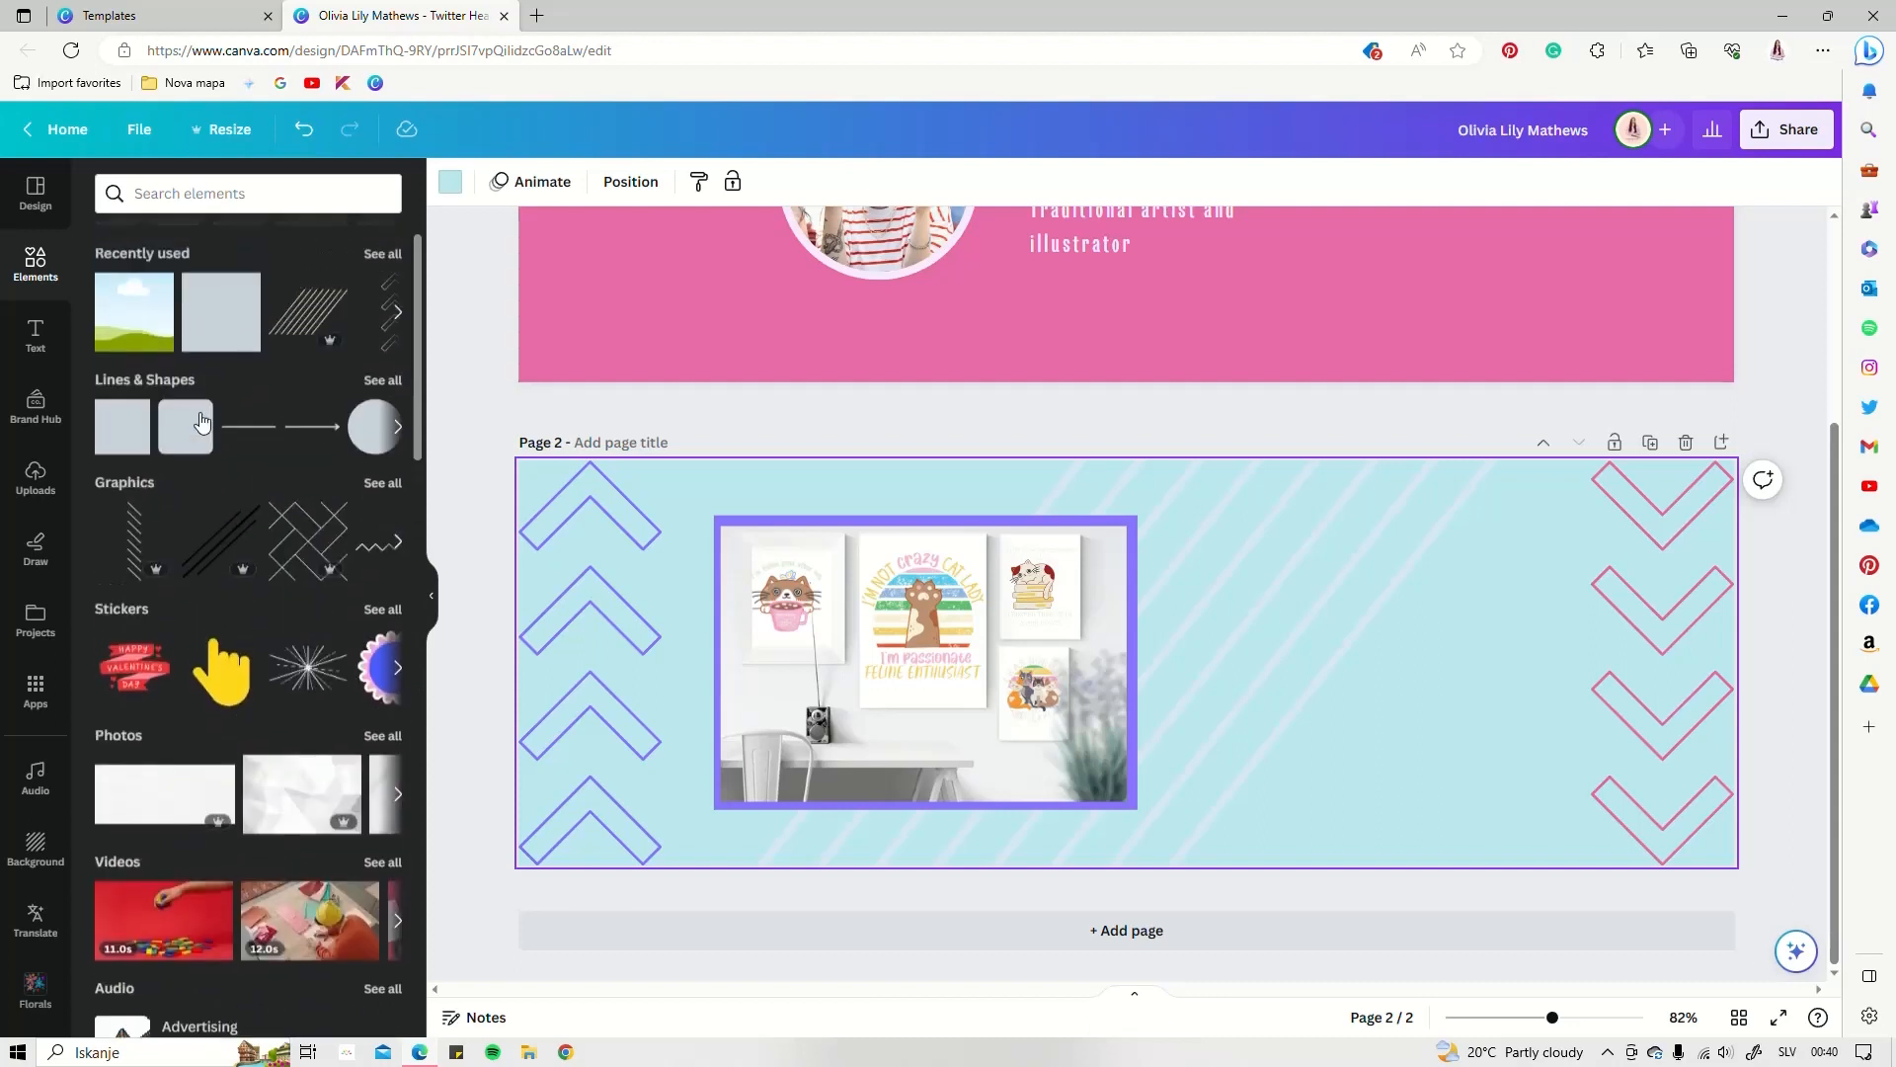
pyautogui.click(123, 493)
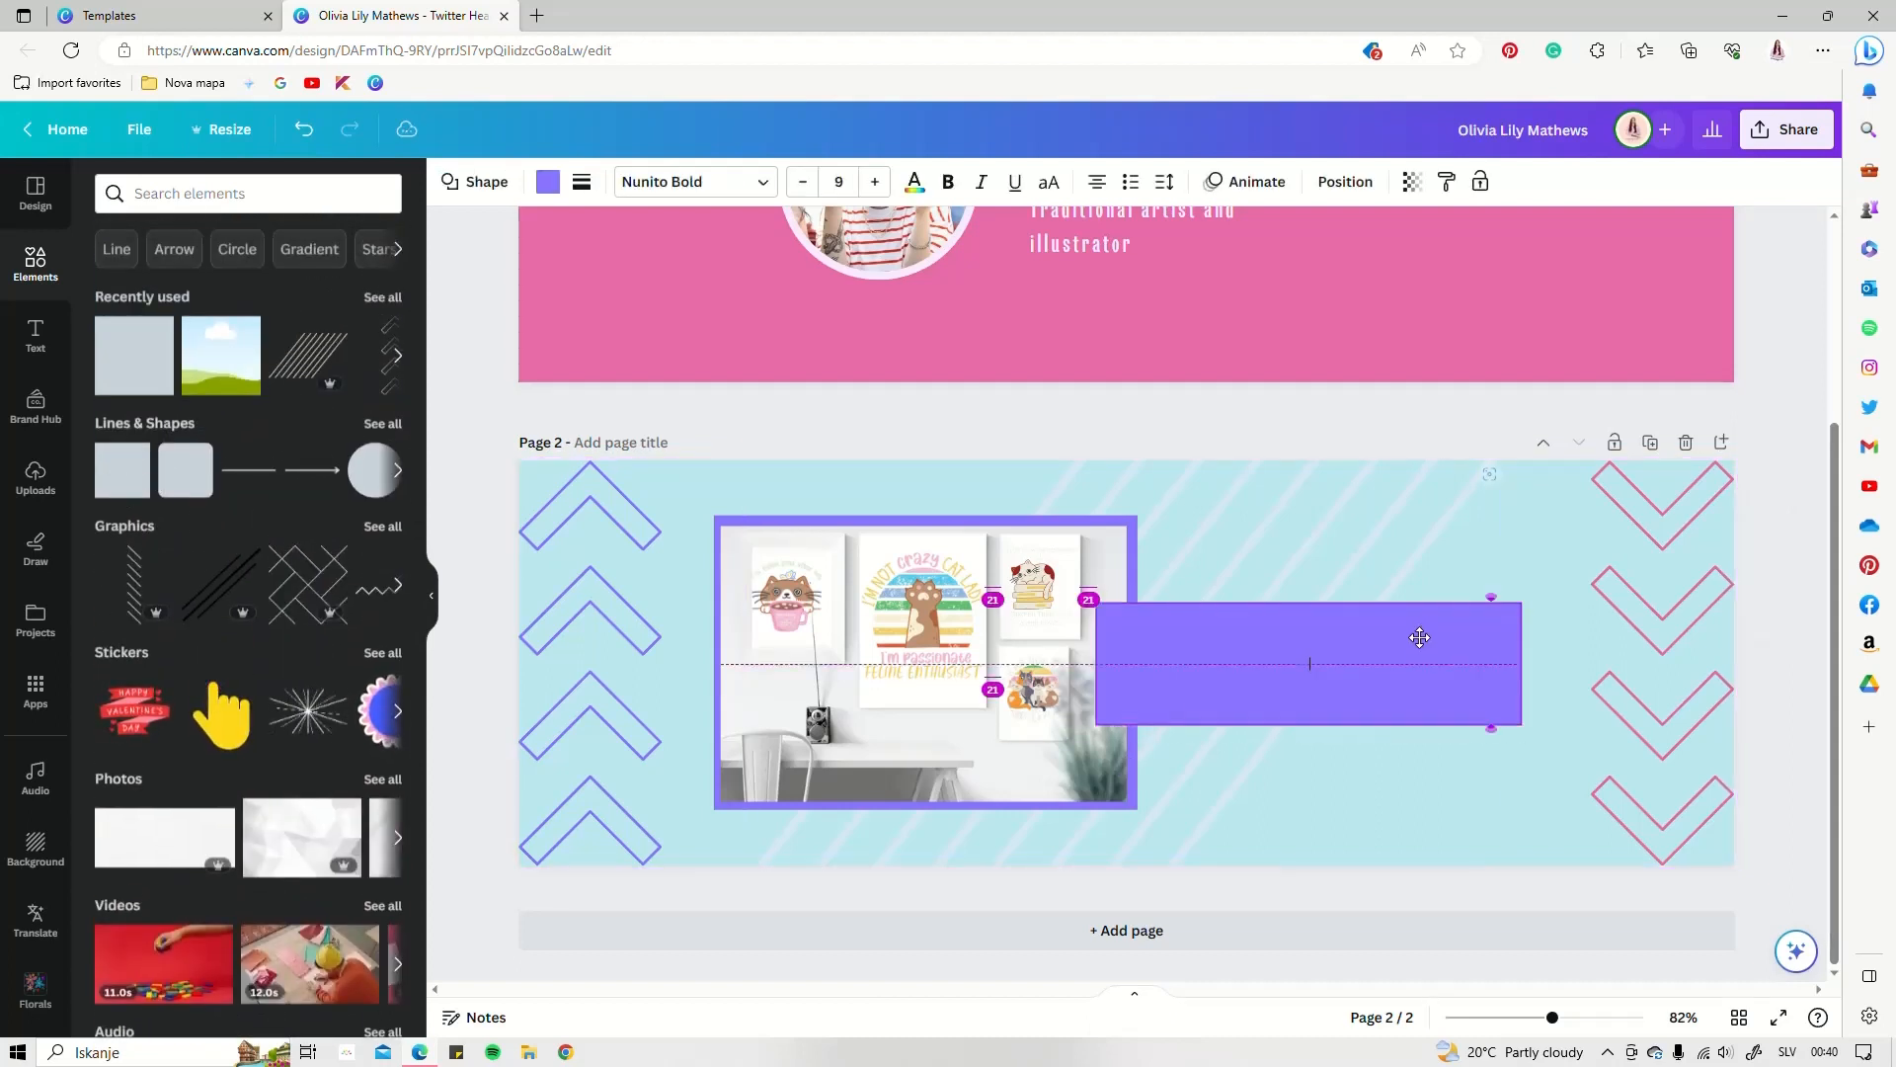
pyautogui.moveTo(1419, 638); pyautogui.dragTo(1419, 635)
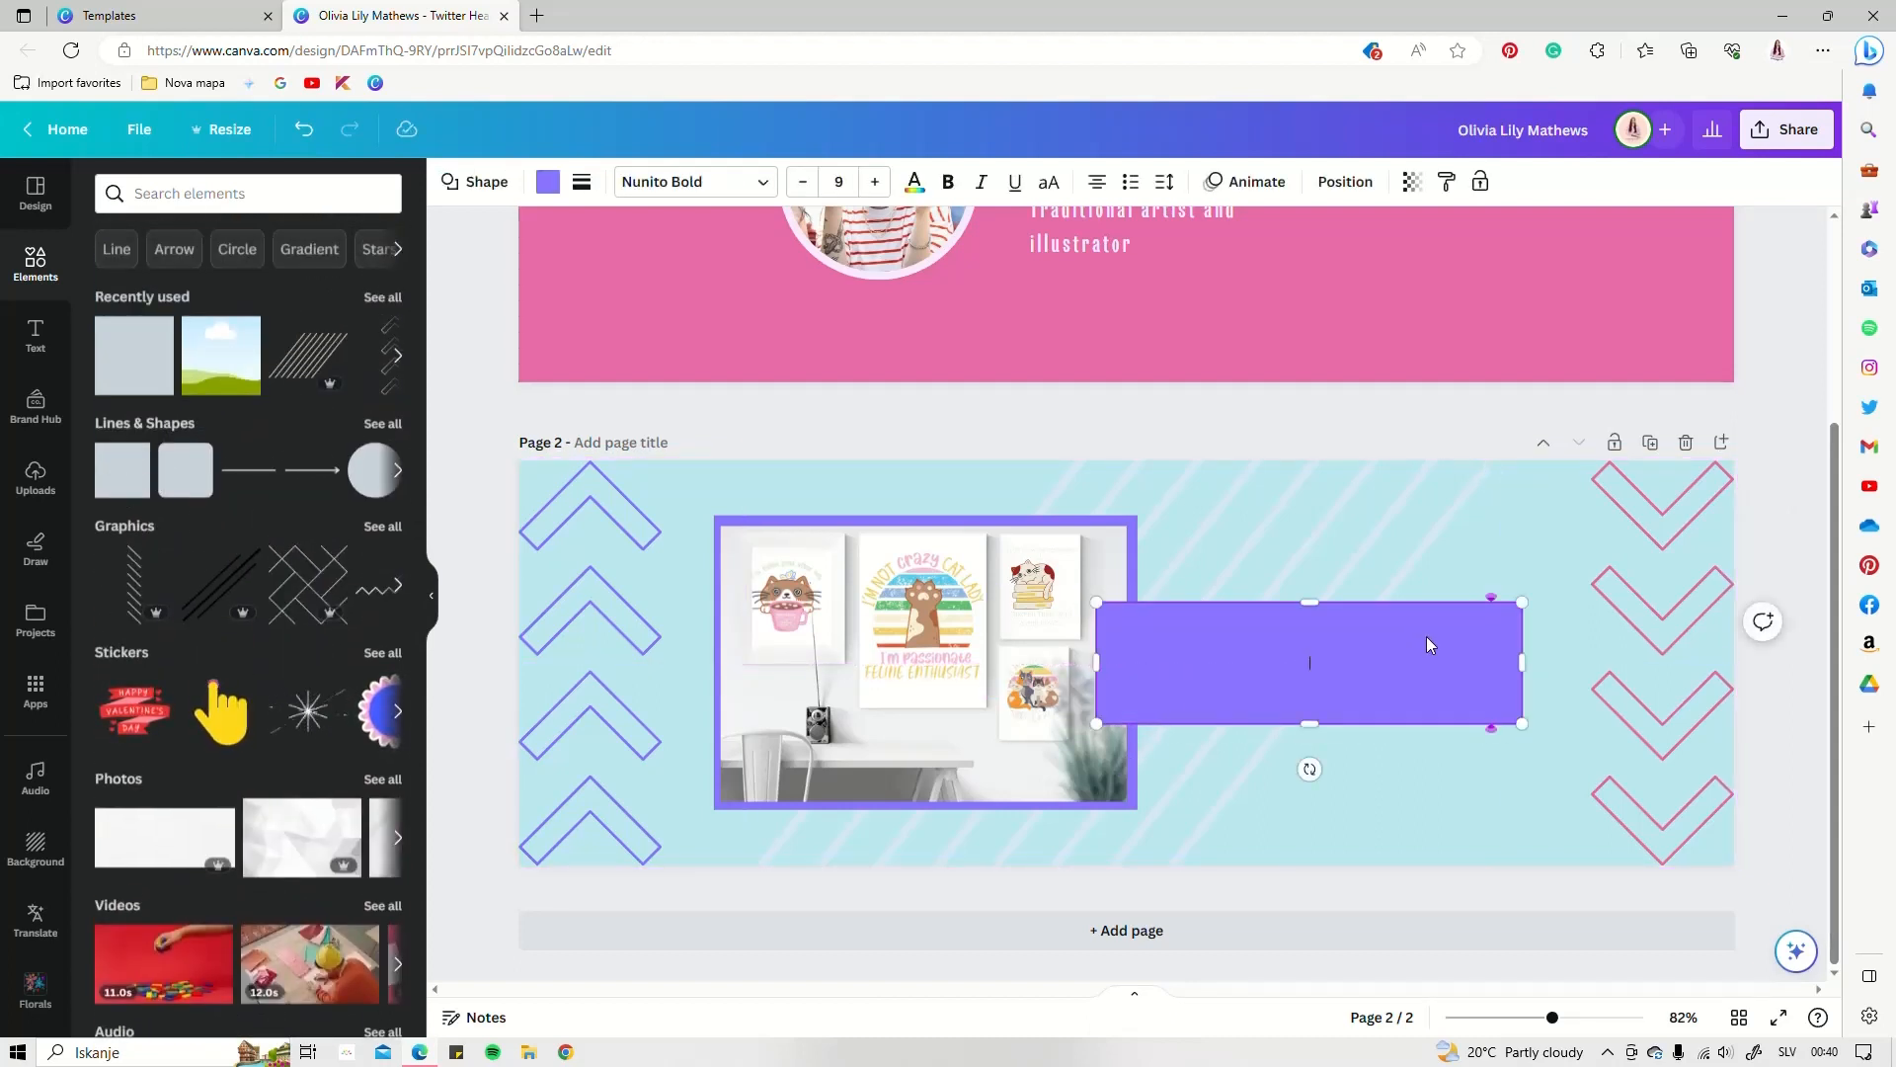
pyautogui.click(1335, 548)
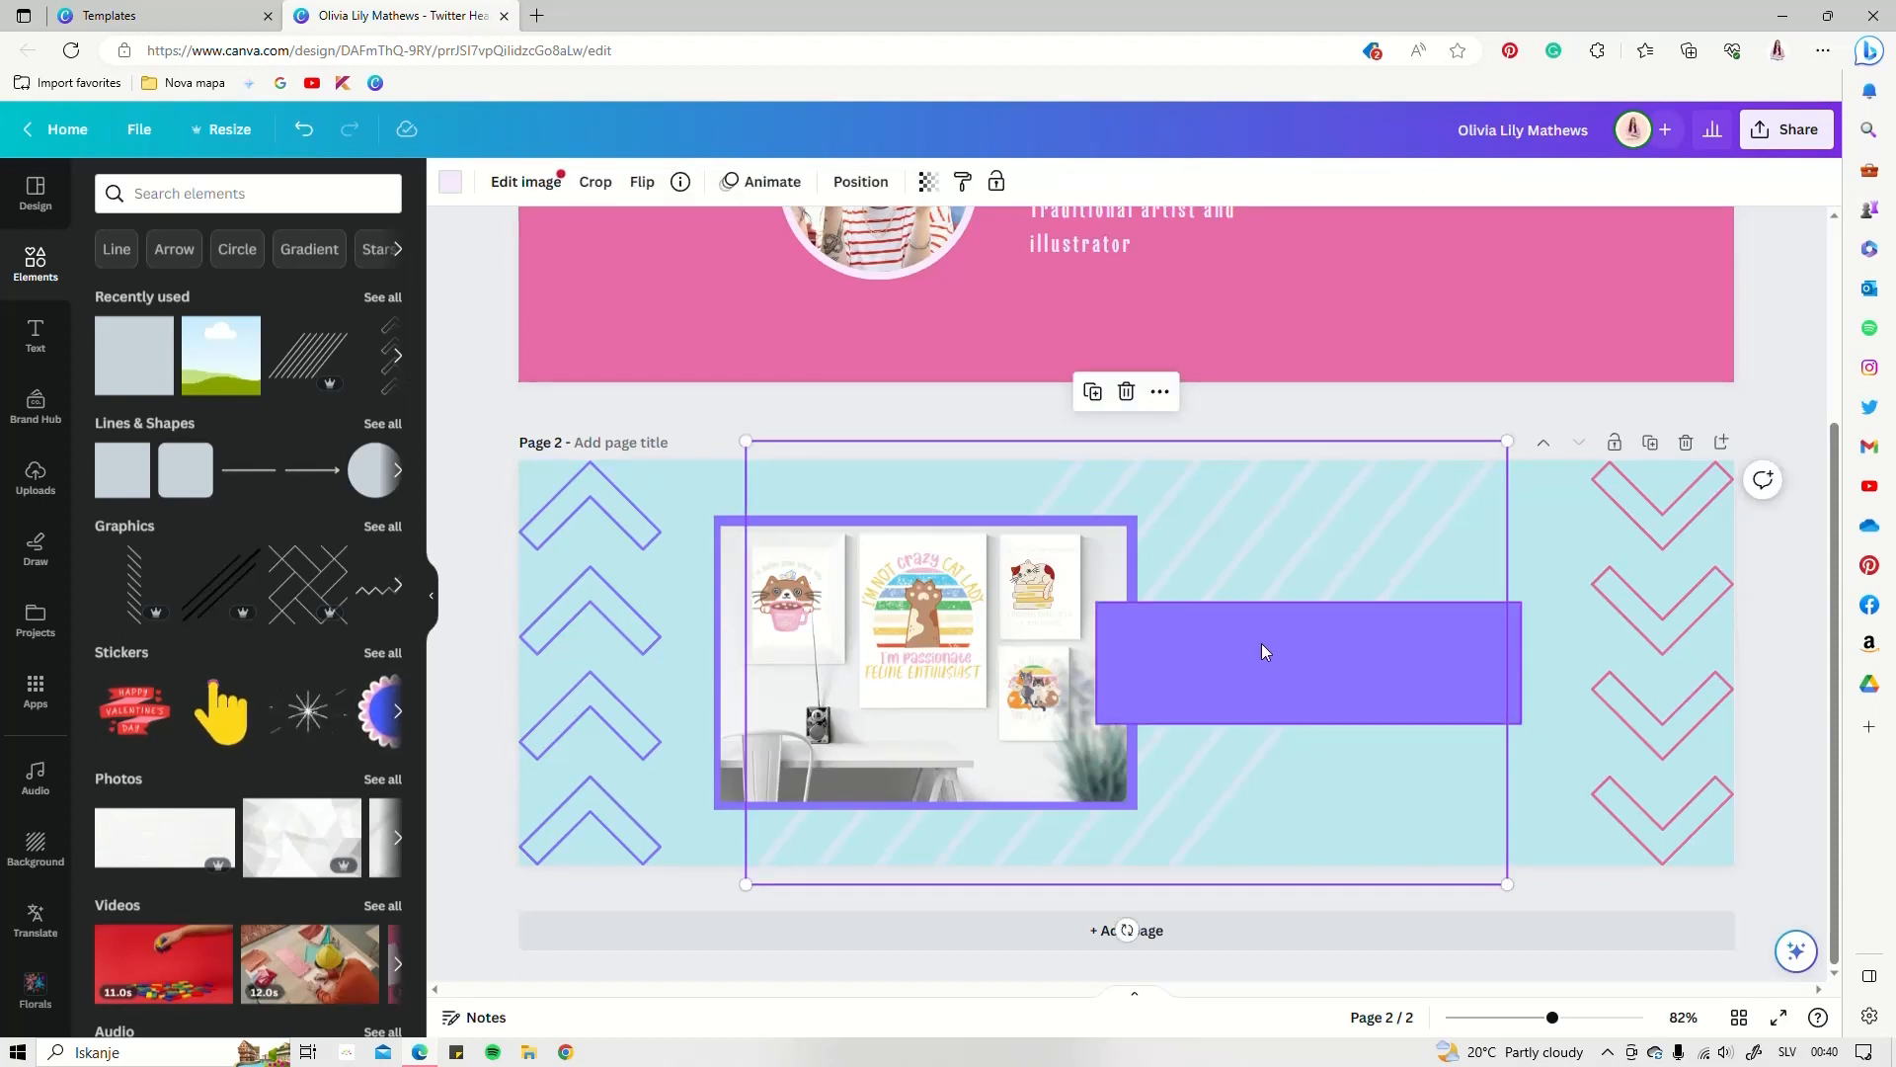
# Move the purple bar behind the framed photo, widen the frame slightly and extend the bar right
pyautogui.click(865, 187)
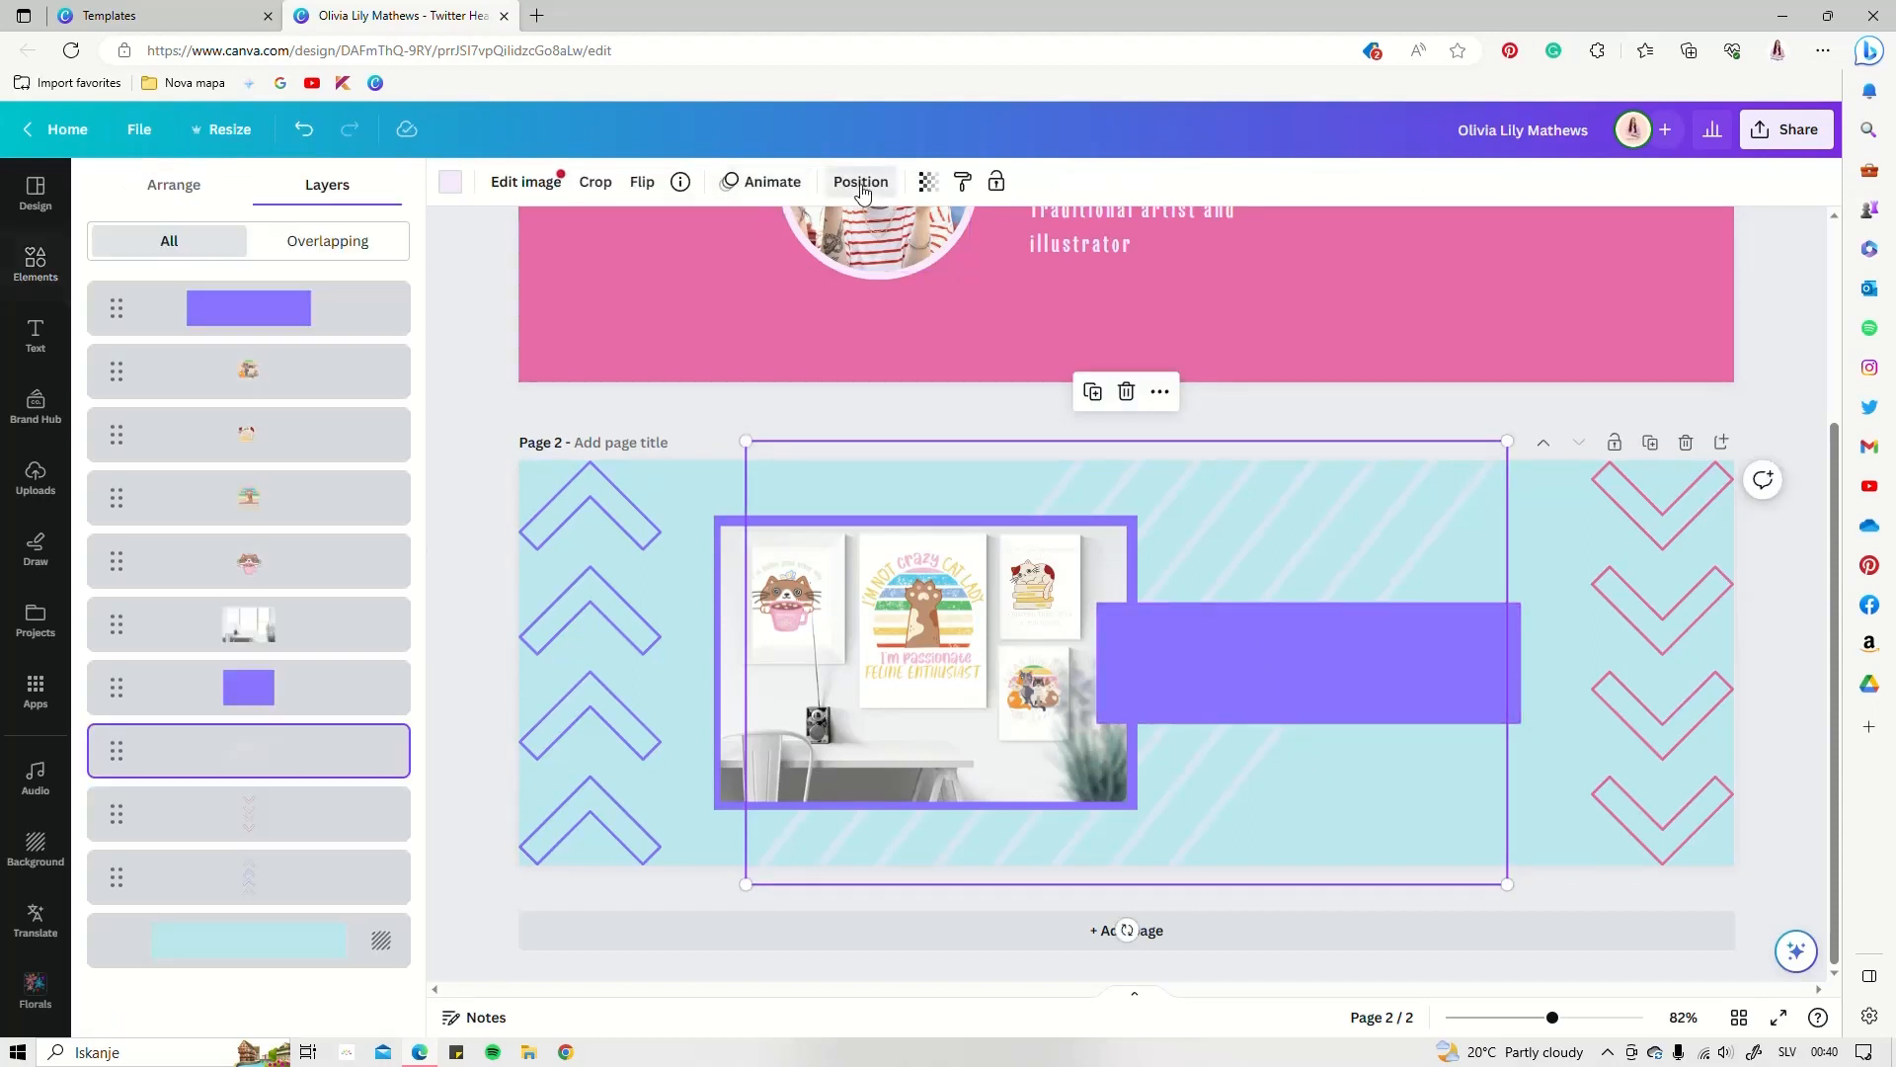
pyautogui.moveTo(132, 306); pyautogui.dragTo(153, 662)
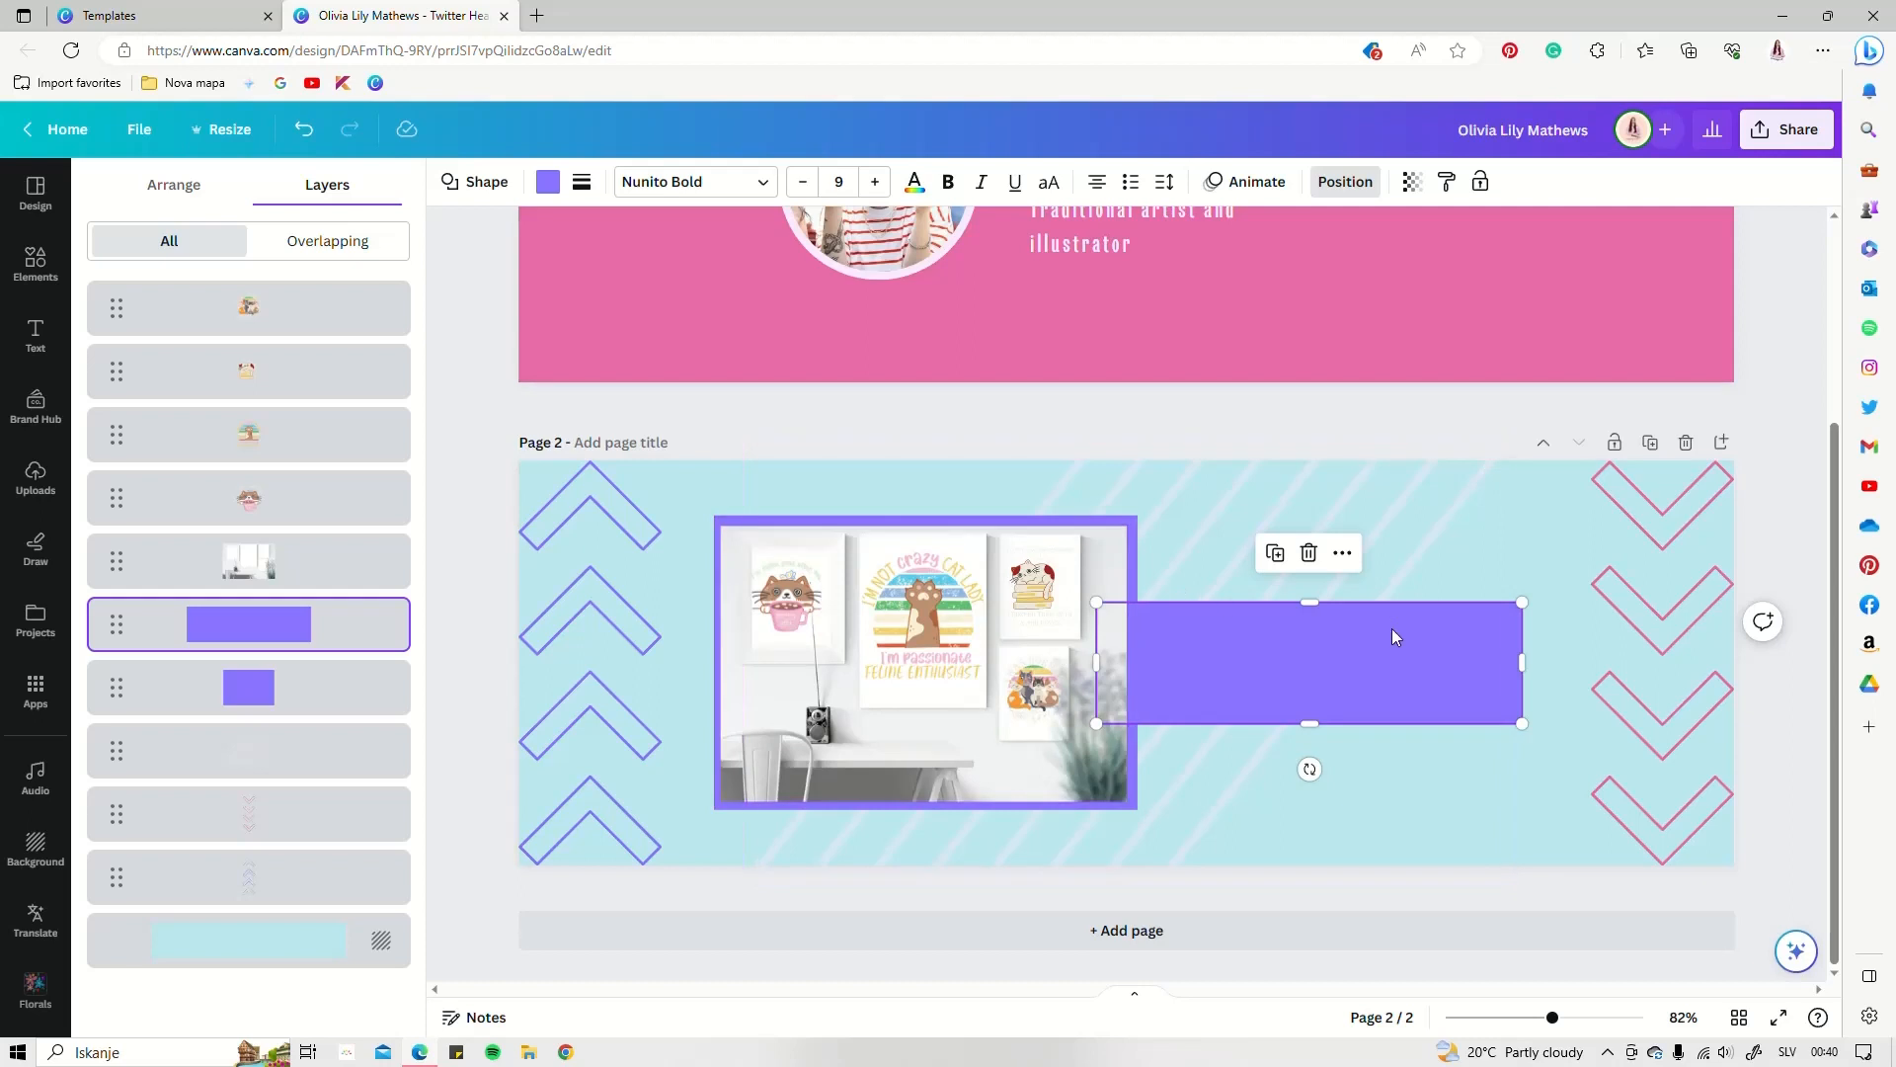
pyautogui.click(1140, 545)
pyautogui.moveTo(1138, 660); pyautogui.dragTo(1151, 661)
pyautogui.click(1310, 667)
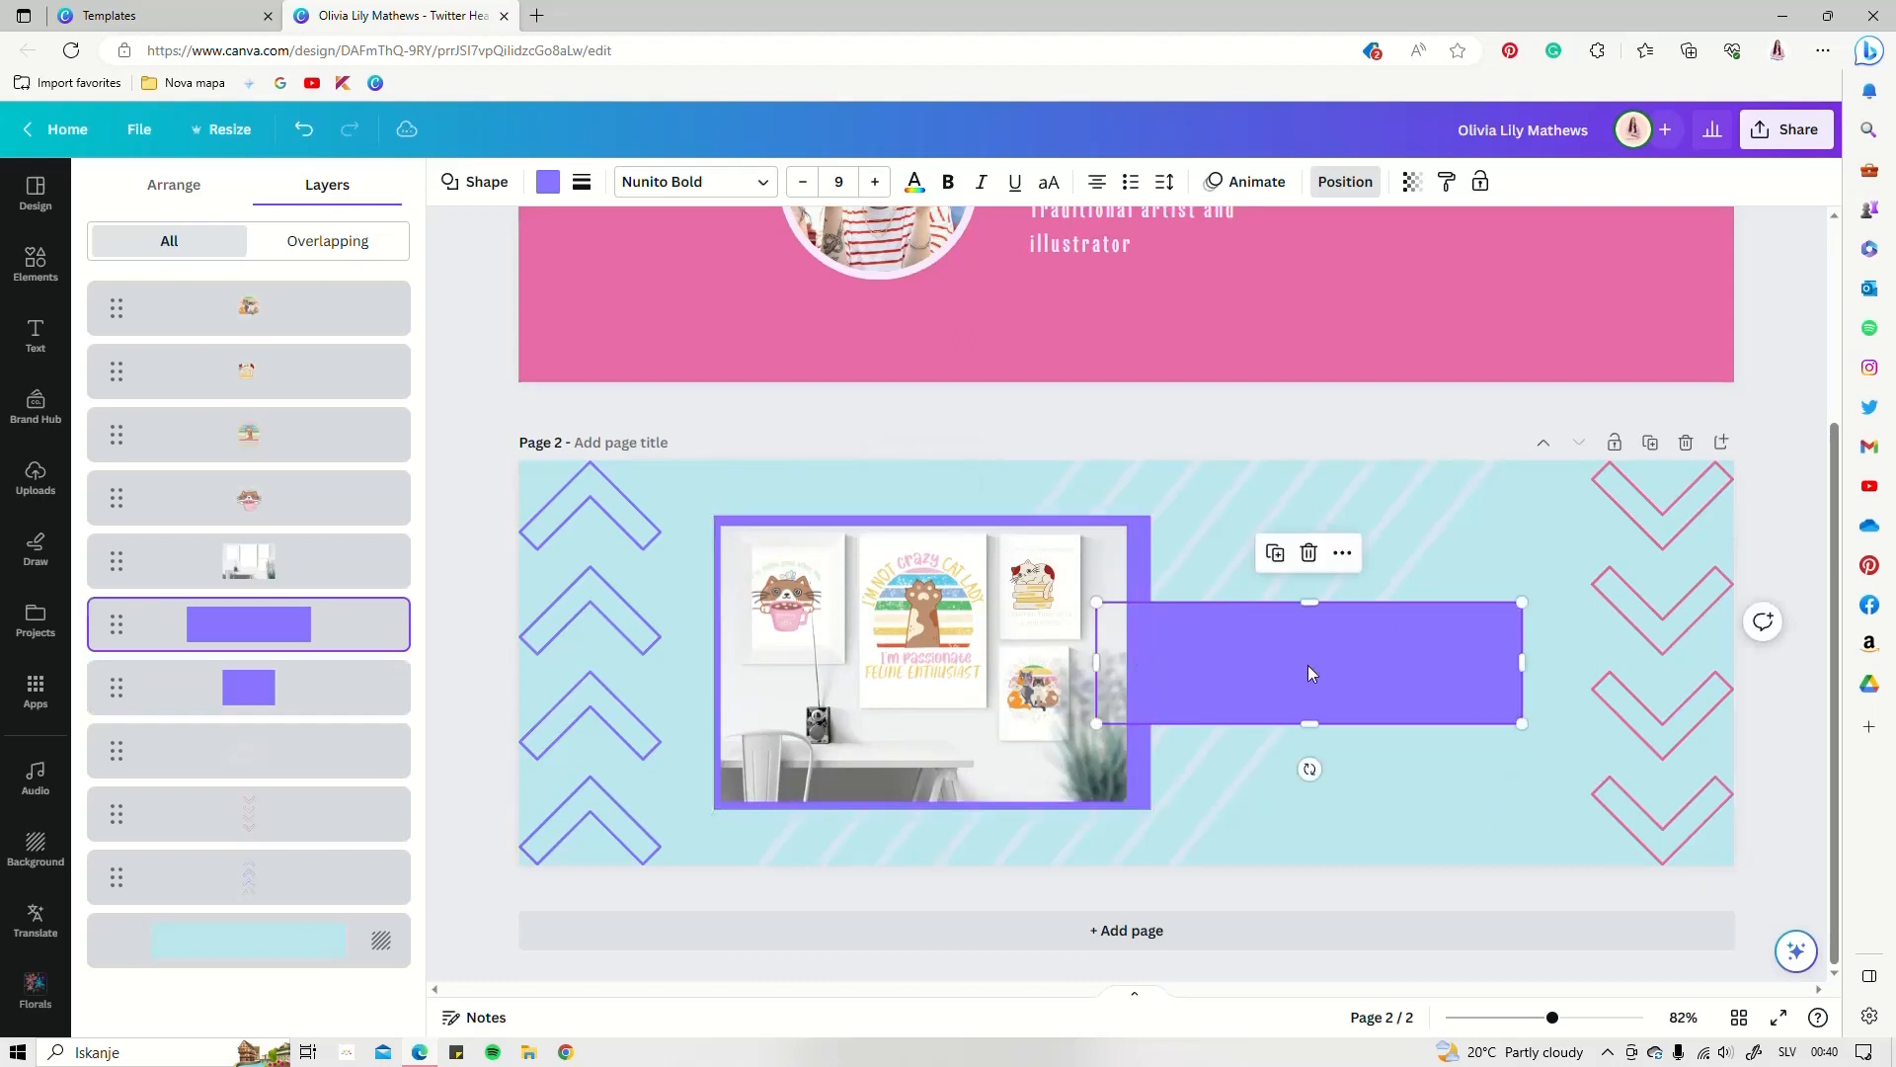
pyautogui.moveTo(1527, 665); pyautogui.dragTo(1542, 664)
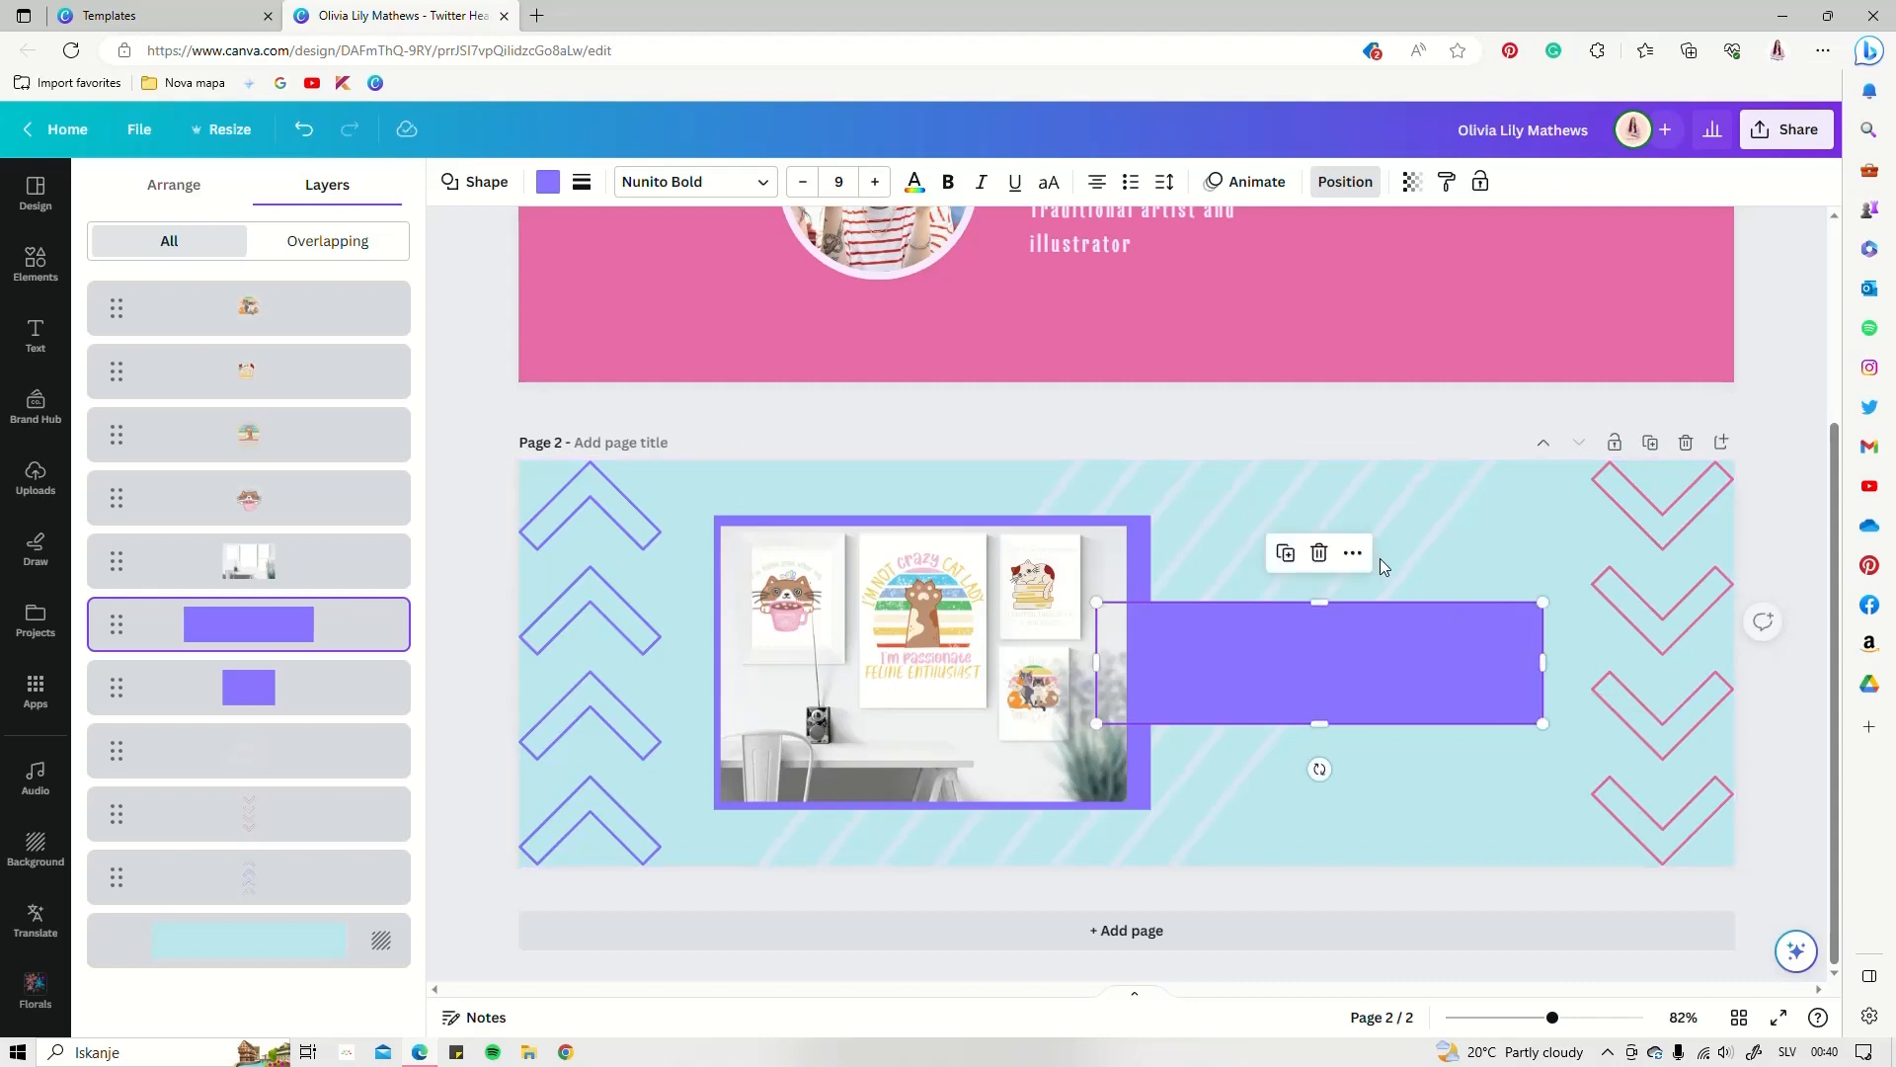
pyautogui.click(1379, 559)
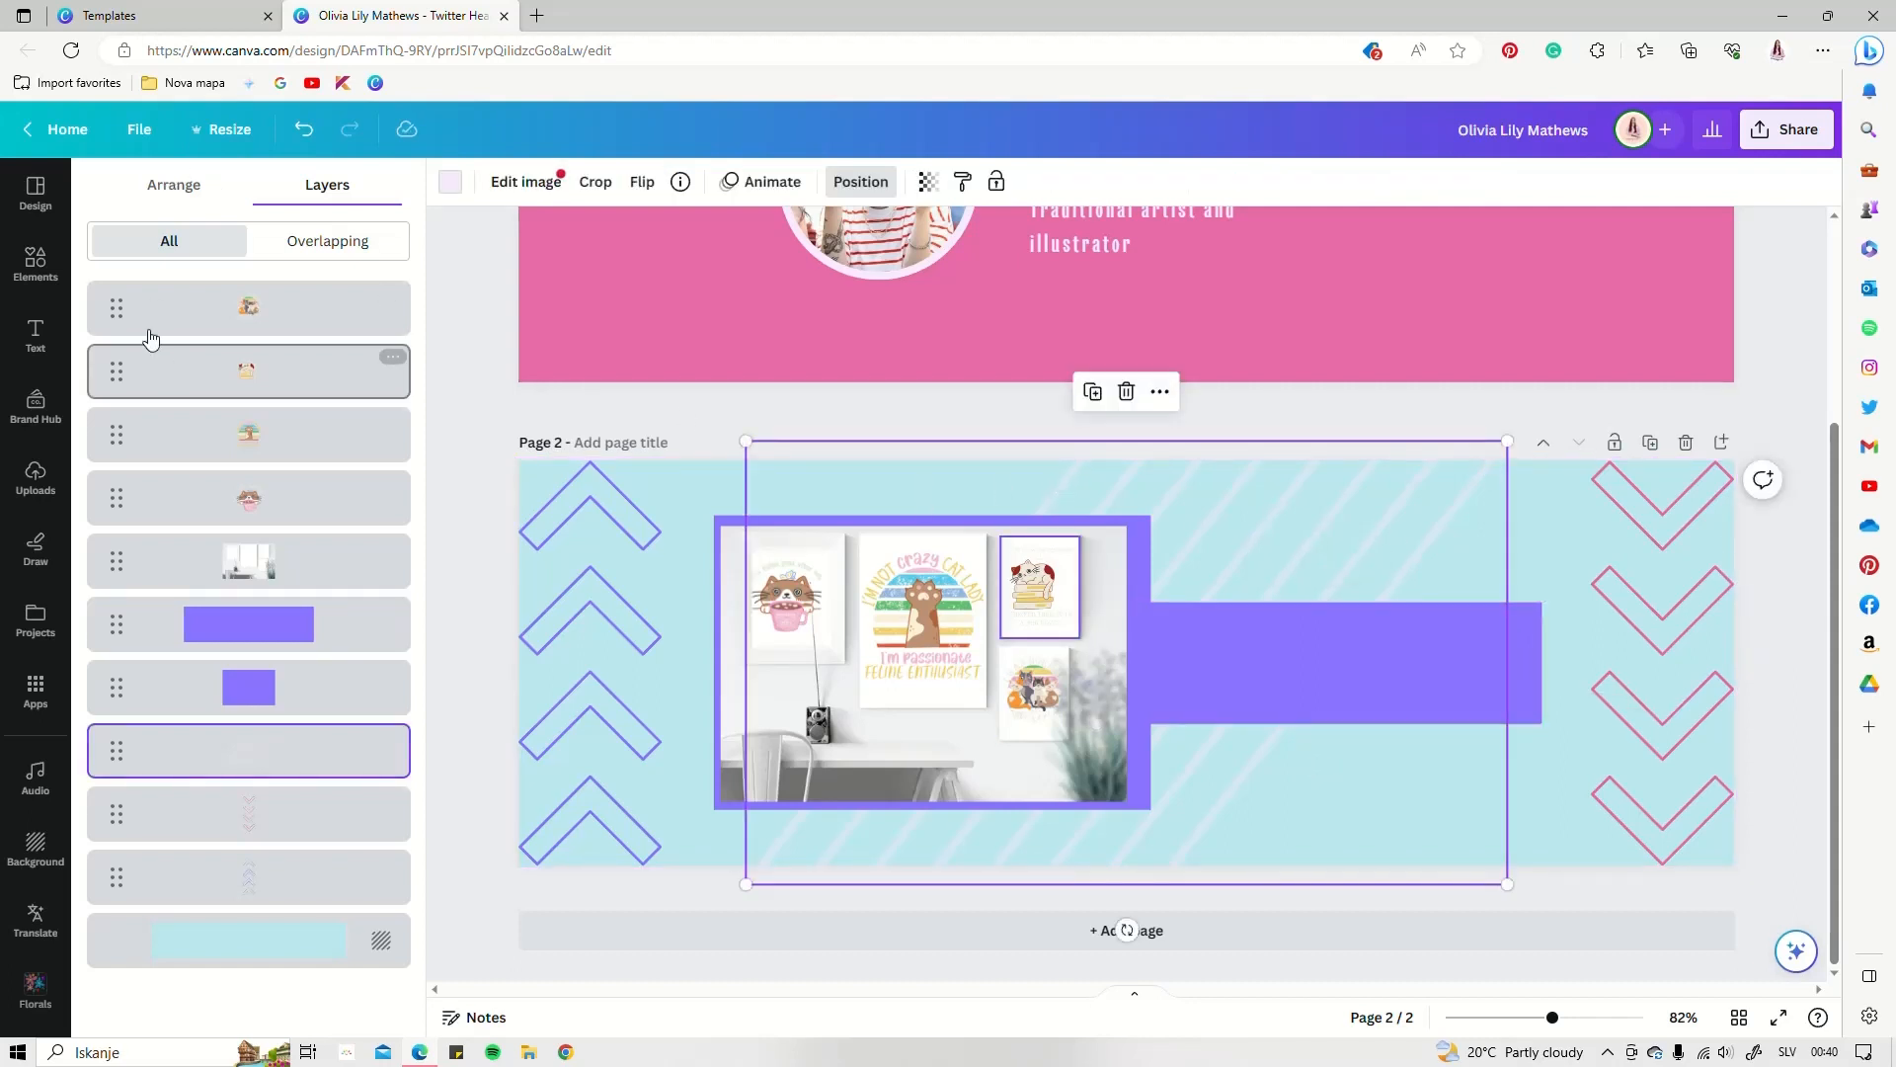
# Add a '50 % off 1st purchase' paragraph and place it on the purple bar
pyautogui.click(31, 336)
pyautogui.click(245, 254)
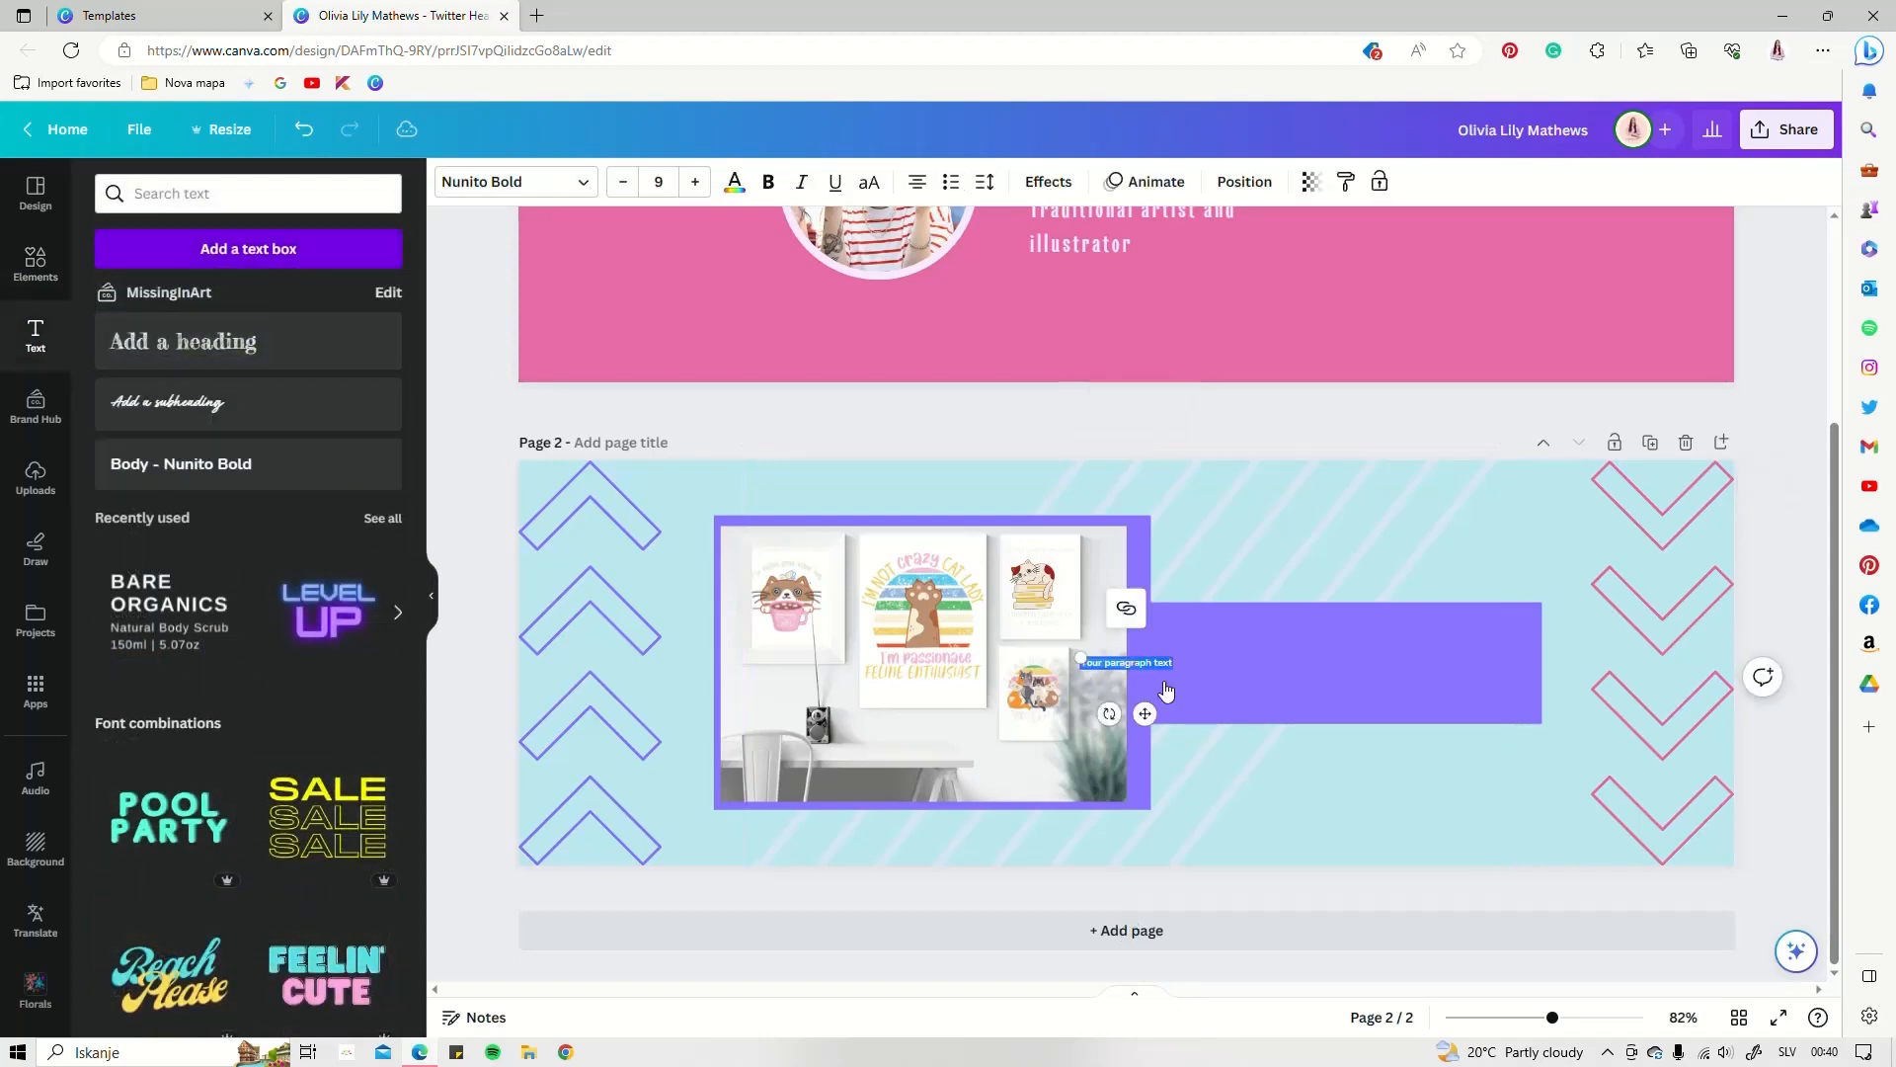
pyautogui.moveTo(1166, 691); pyautogui.dragTo(1470, 741)
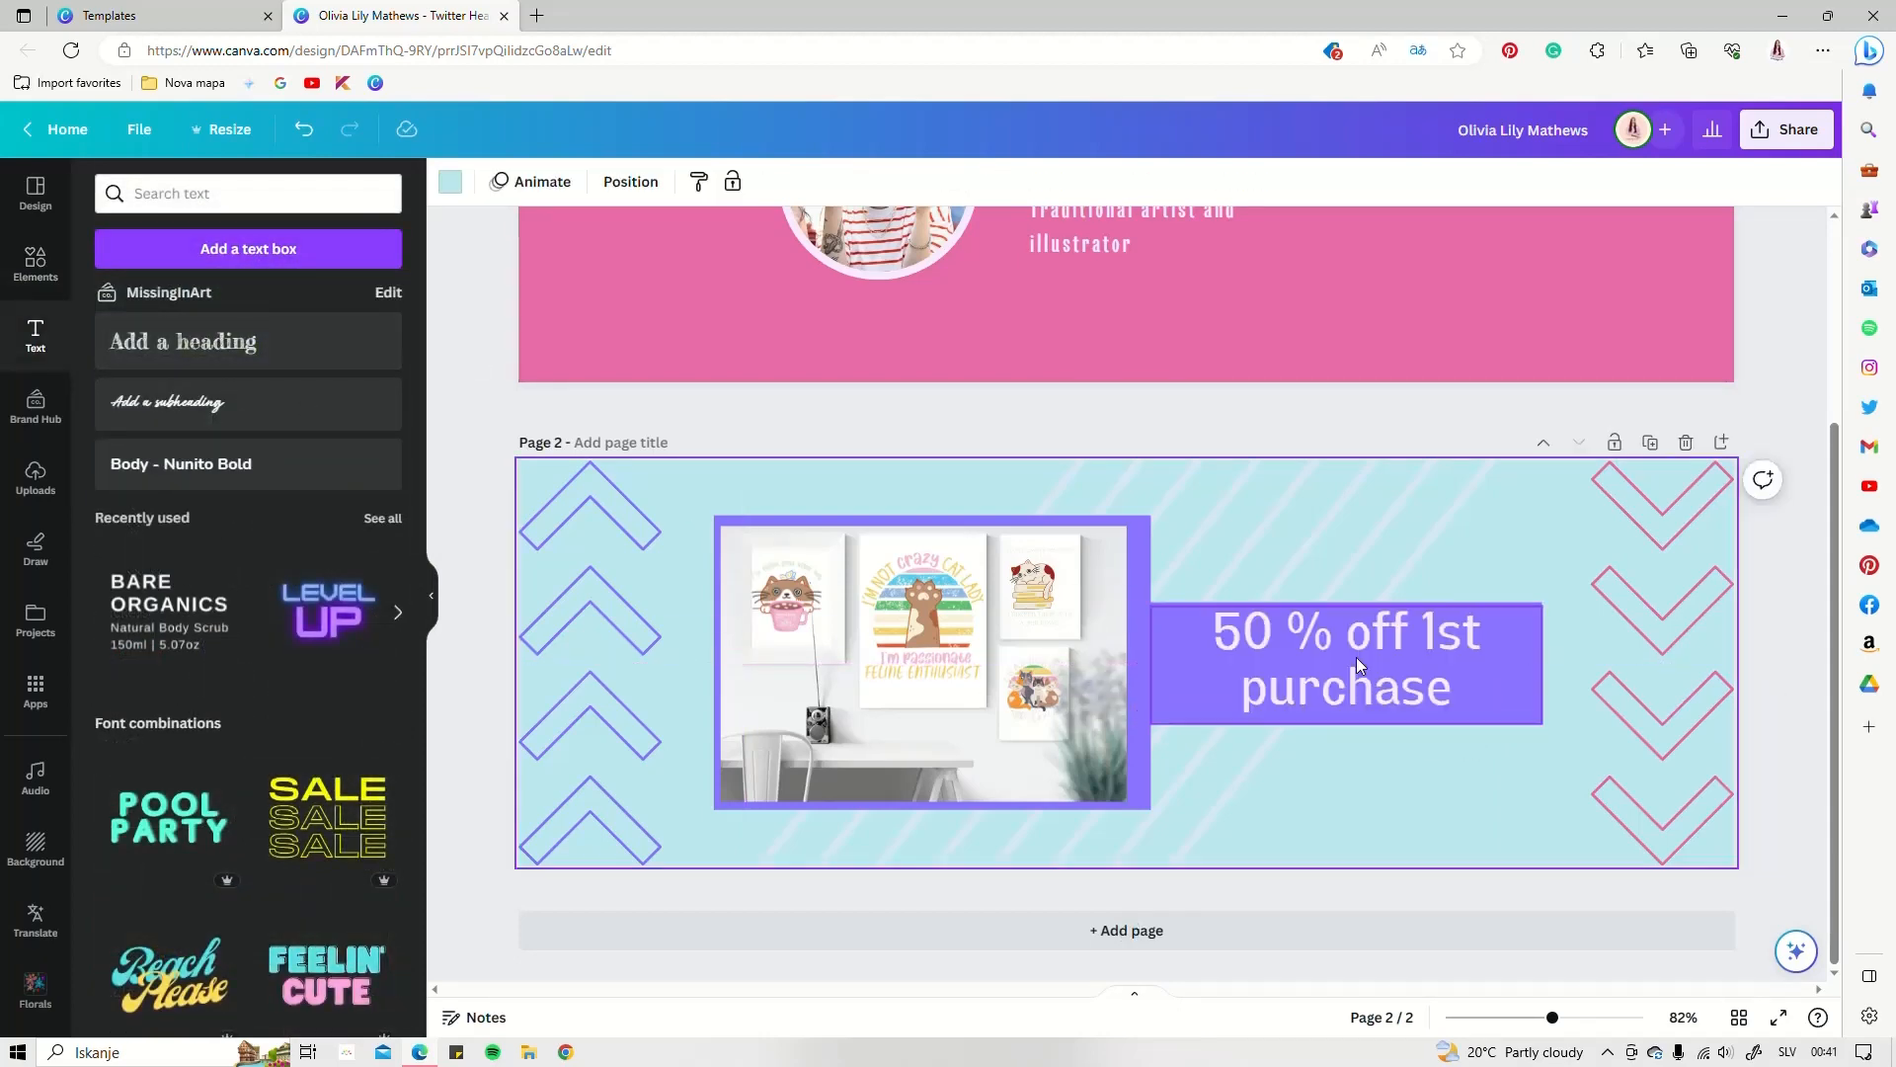
pyautogui.scroll(3, 1355, 656)
# Paste a copy of page 1's name heading below the bar, shrink it and colour it pink
pyautogui.click(1083, 396)
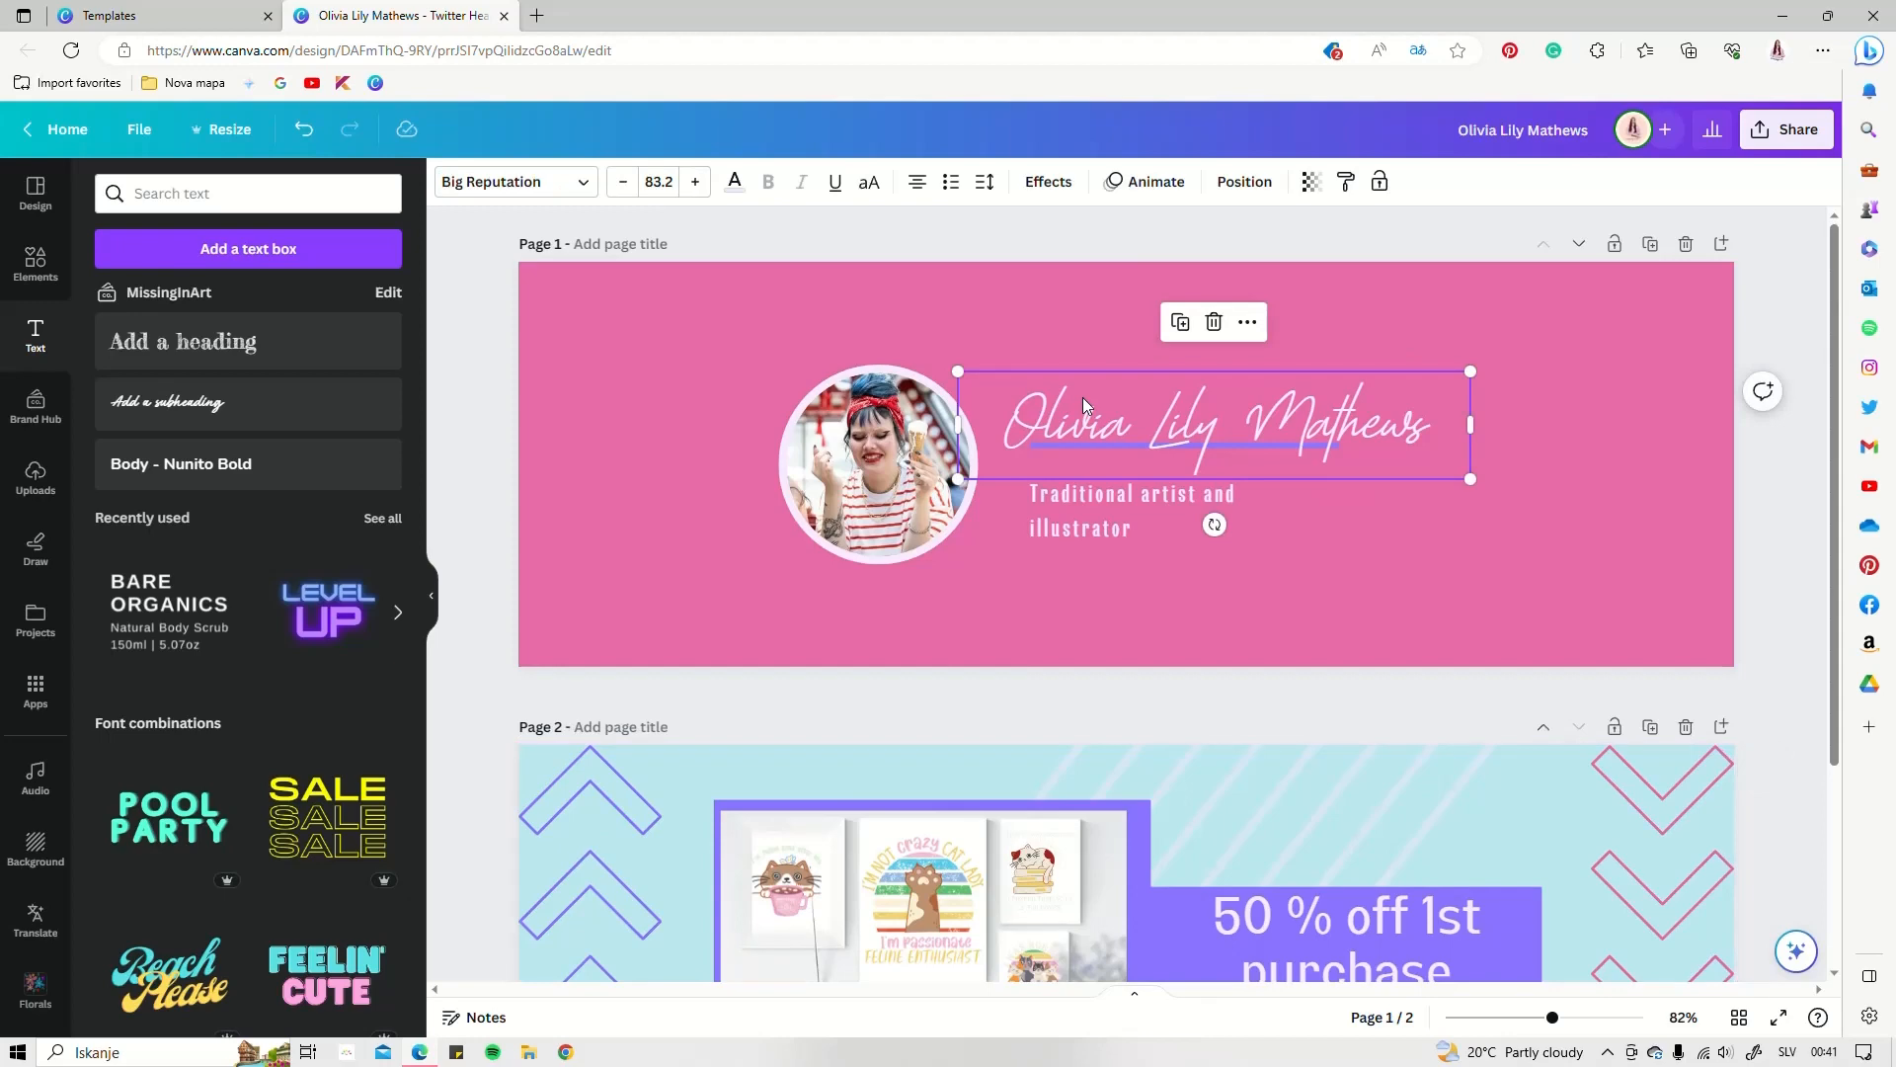
pyautogui.scroll(-3, 1366, 640)
pyautogui.click(1365, 777)
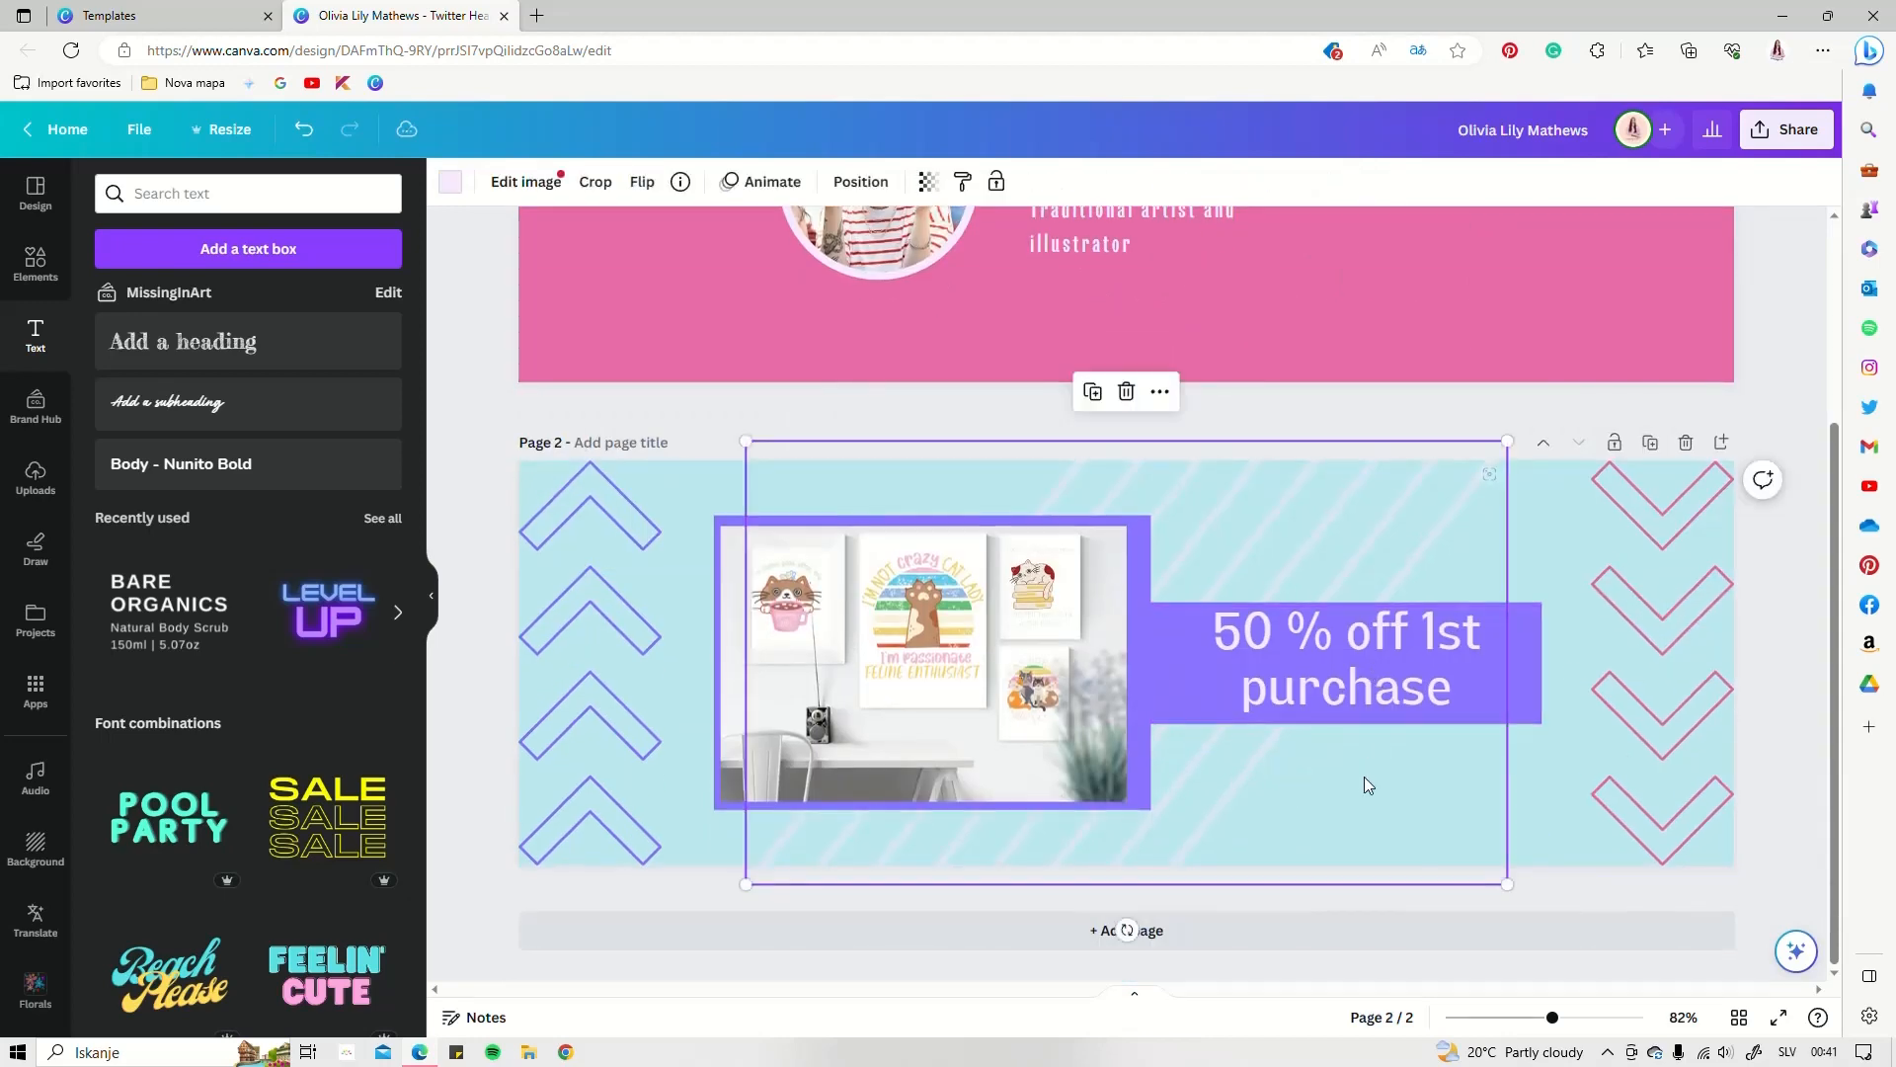
pyautogui.hotkey('ctrl', 'v')
pyautogui.moveTo(1307, 705); pyautogui.dragTo(1407, 769)
pyautogui.moveTo(1609, 719); pyautogui.dragTo(1460, 770)
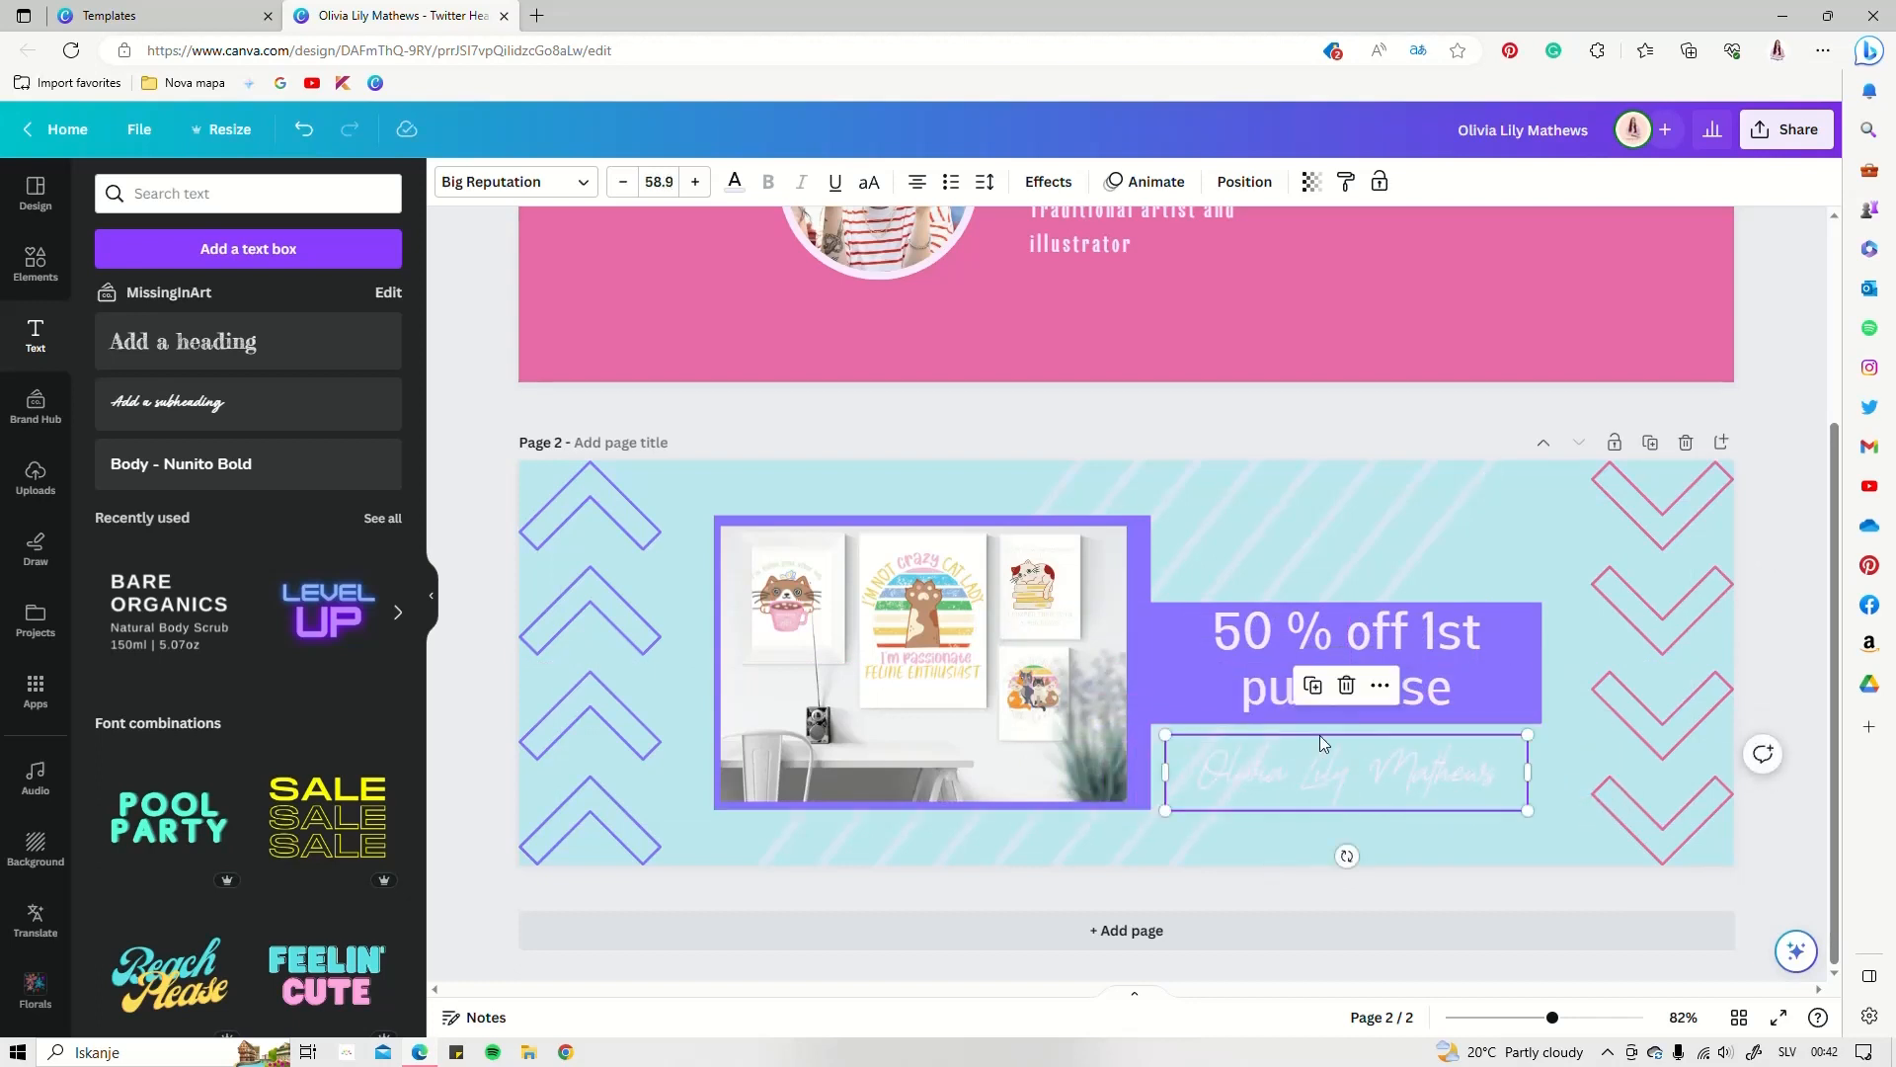
pyautogui.click(733, 181)
pyautogui.click(227, 304)
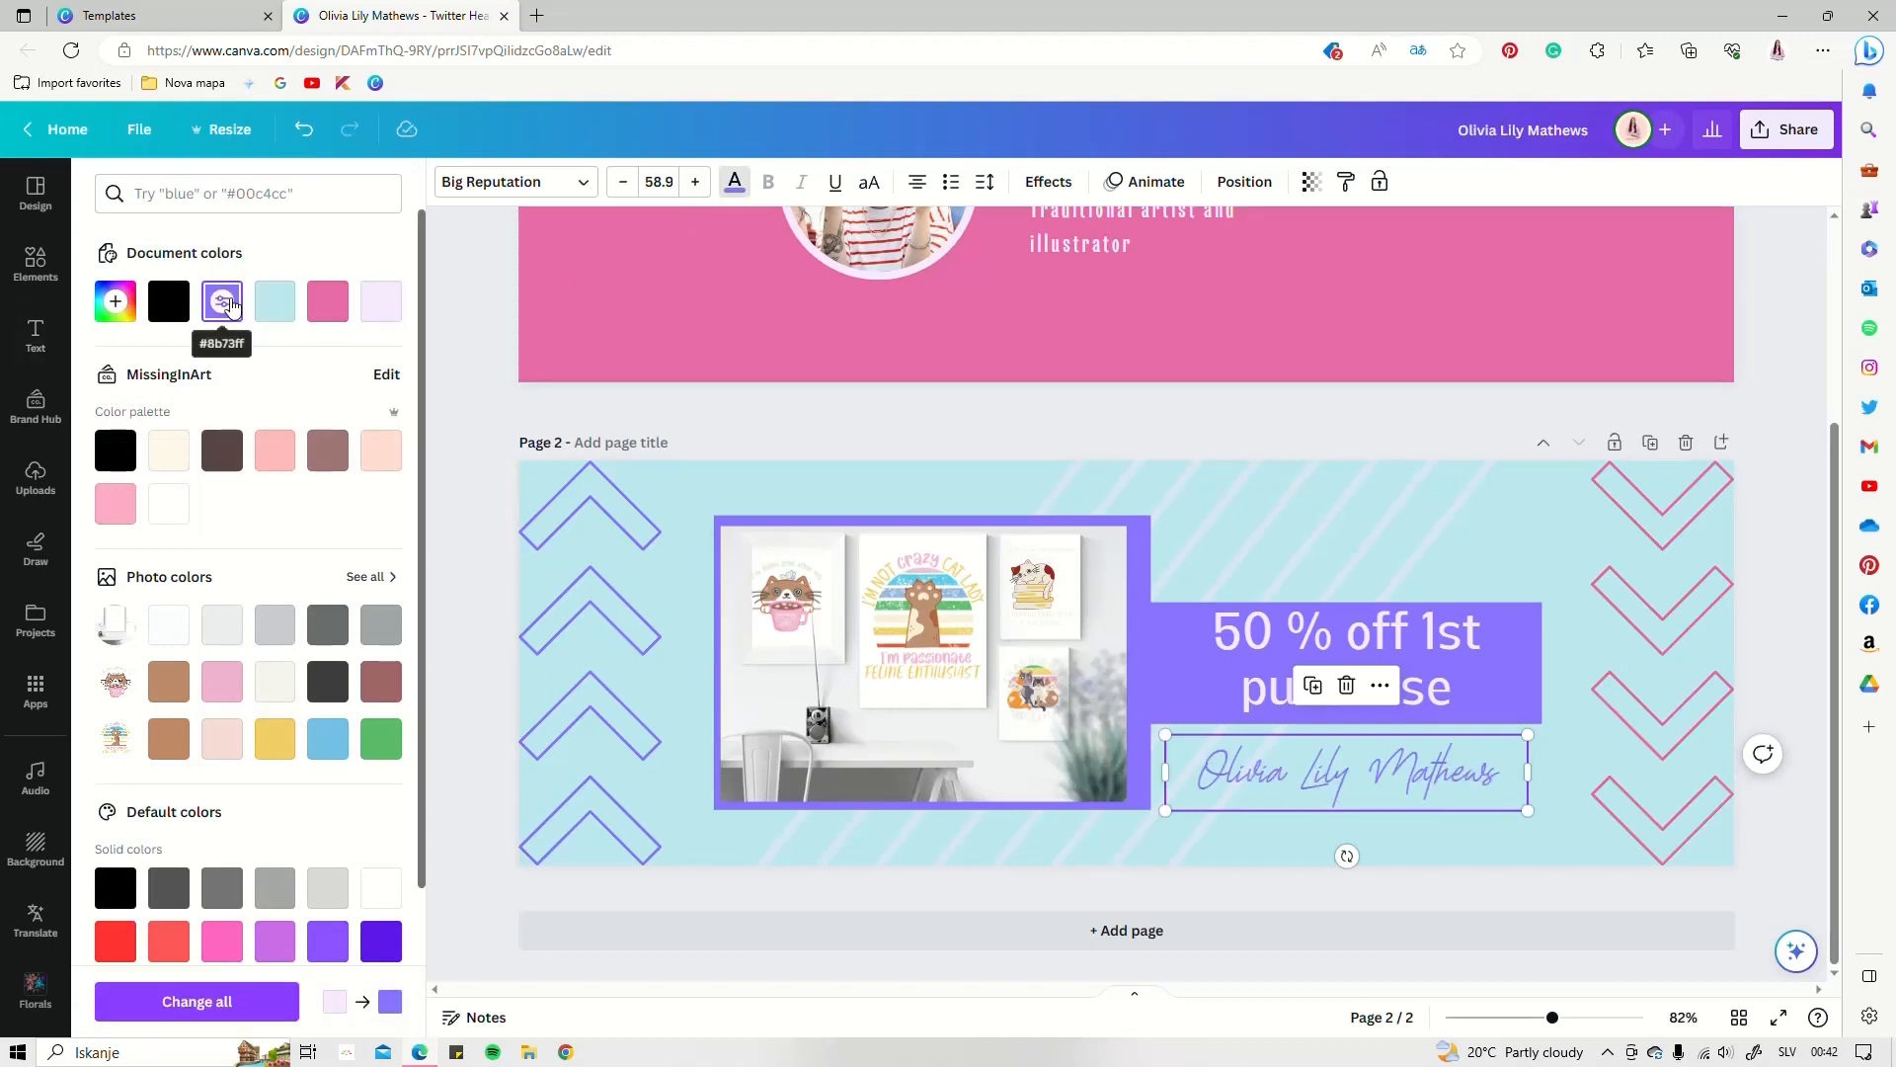
pyautogui.click(329, 308)
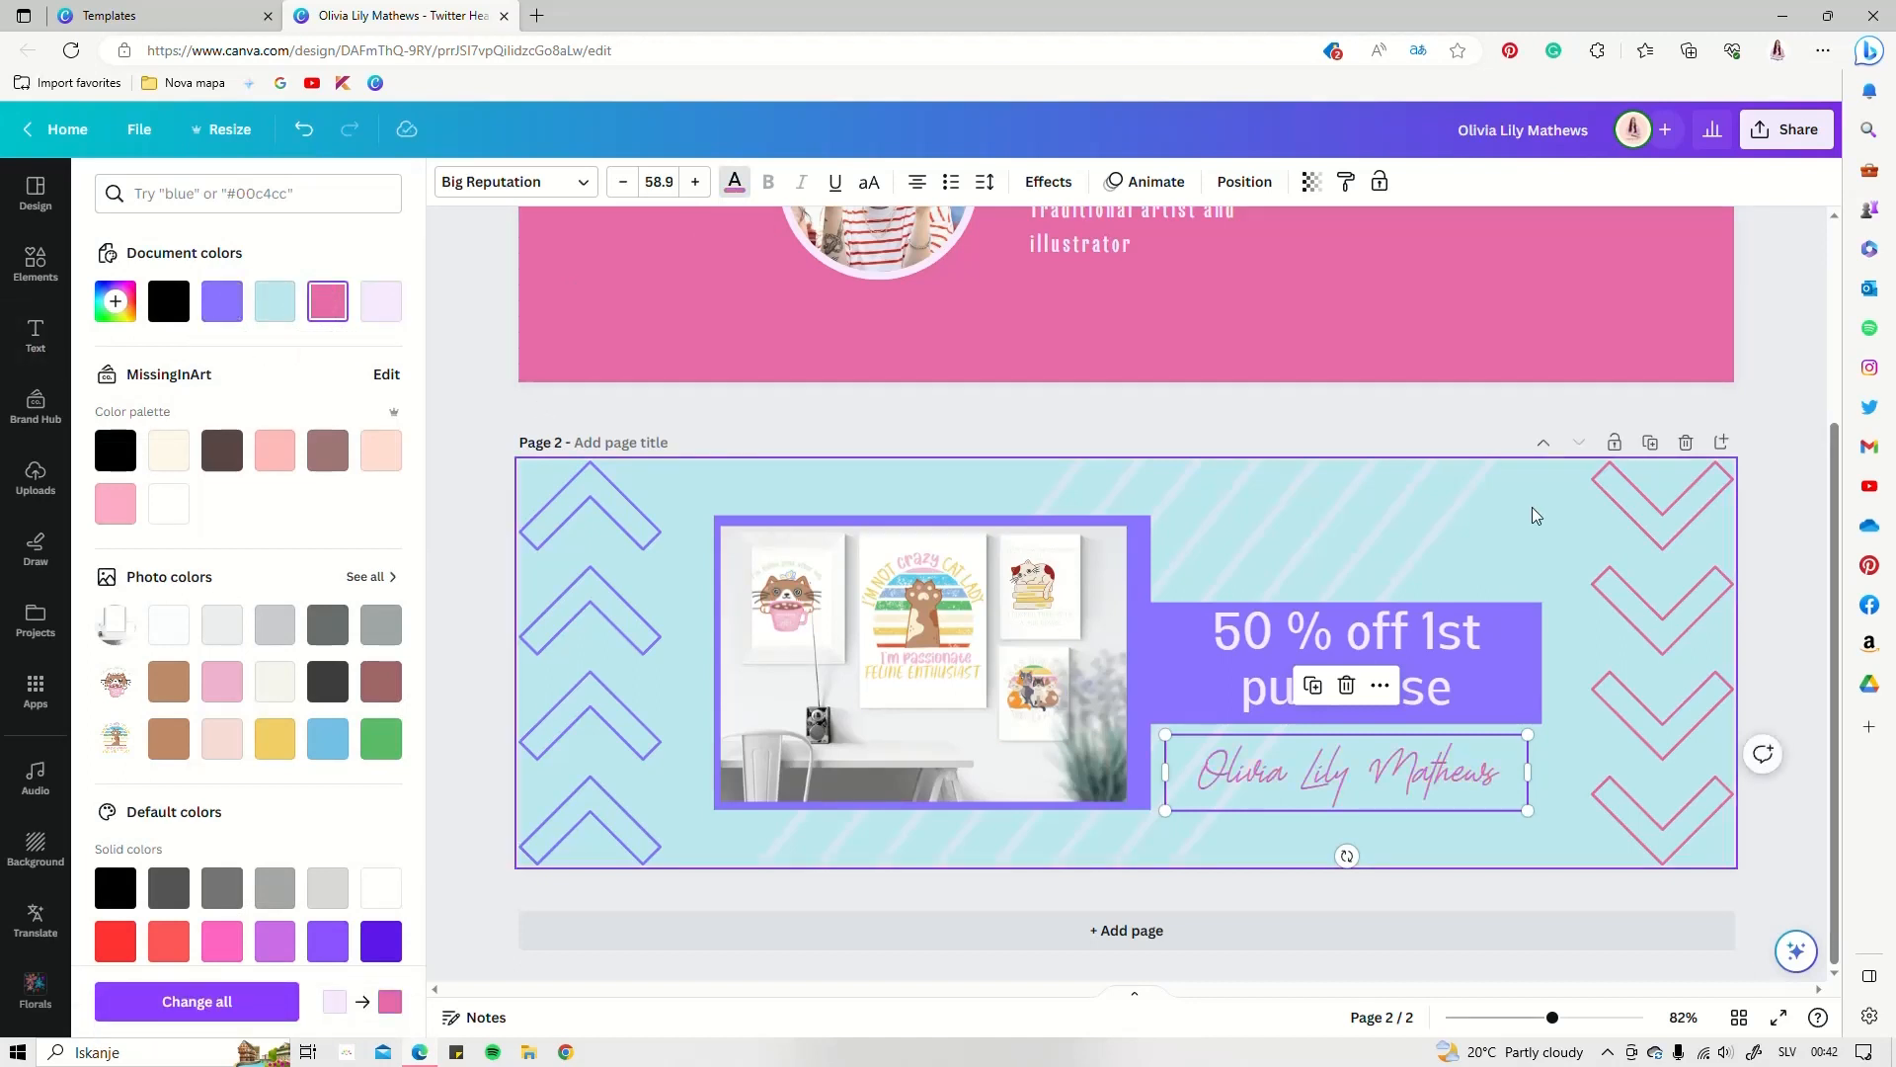
pyautogui.click(1543, 533)
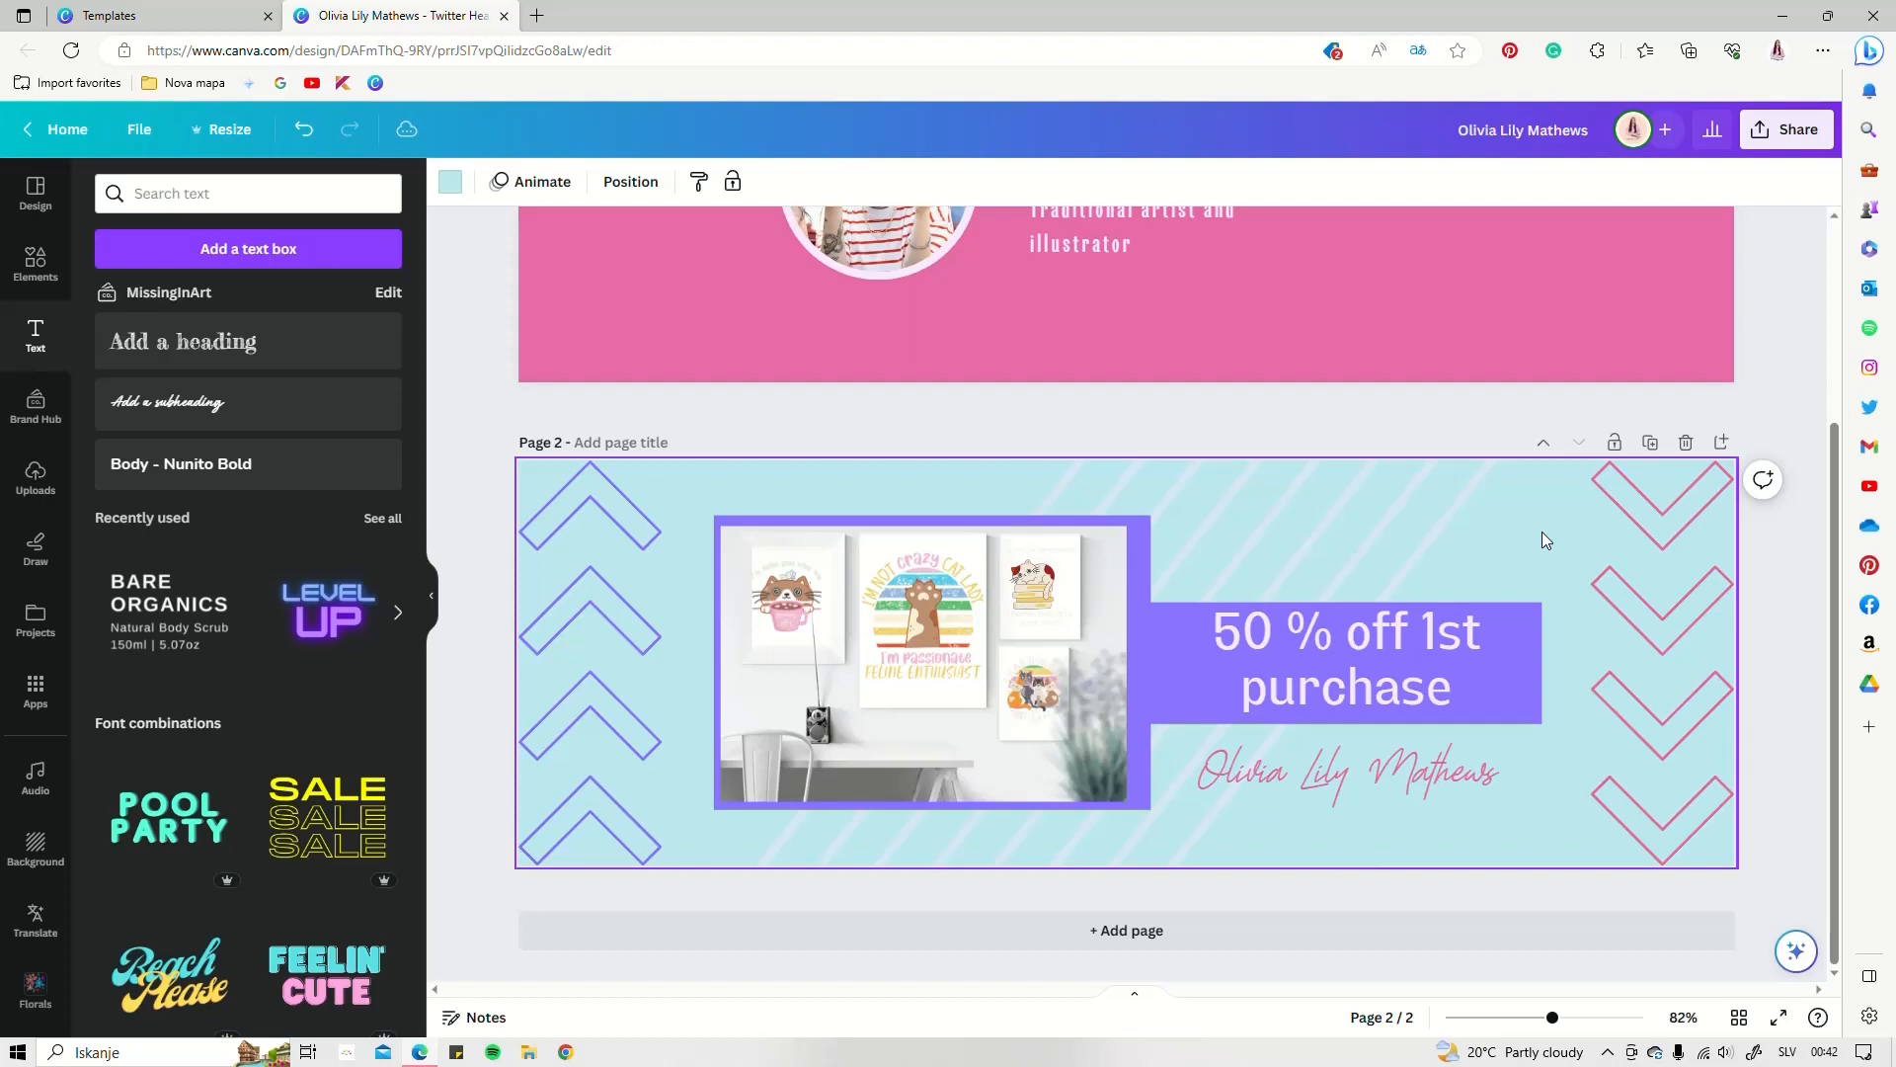
pyautogui.click(1415, 415)
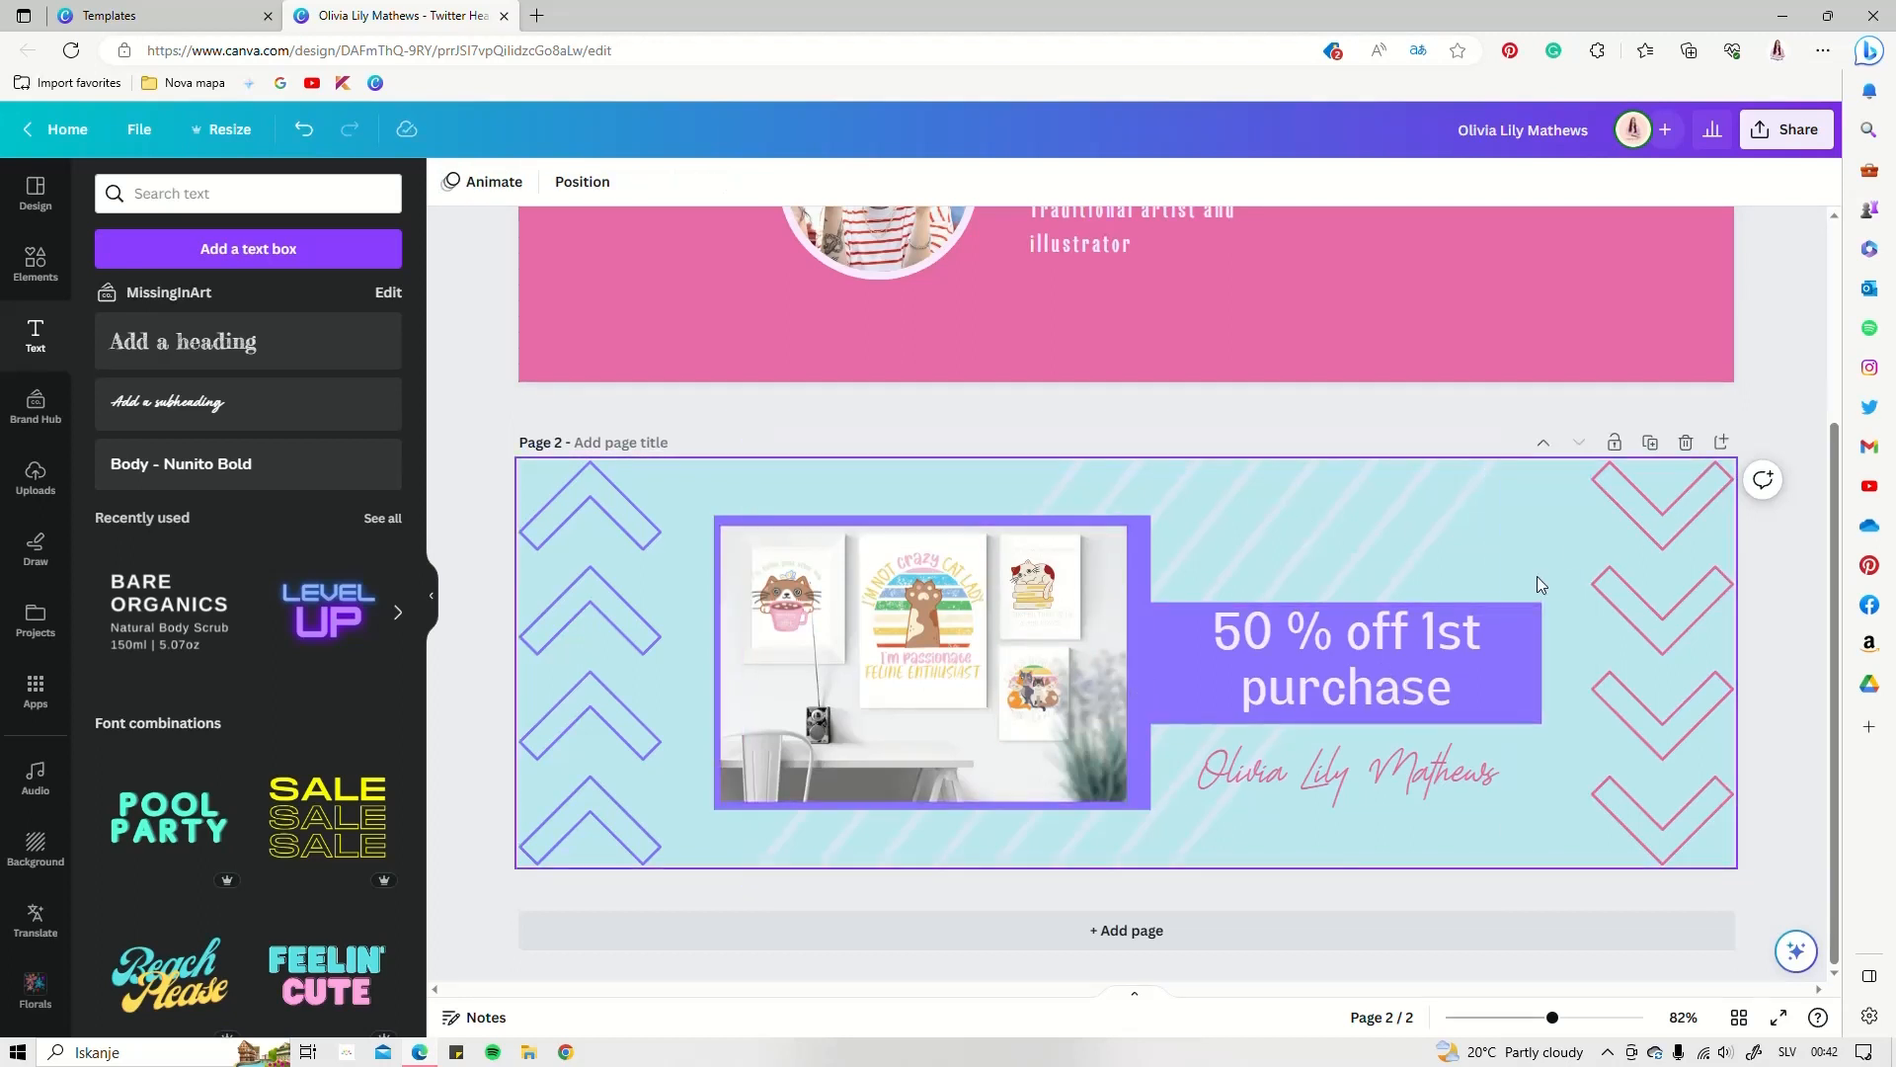
# Browse the ready-made header templates, then add a blank Page 3 to the design
pyautogui.scroll(3, 1779, 690)
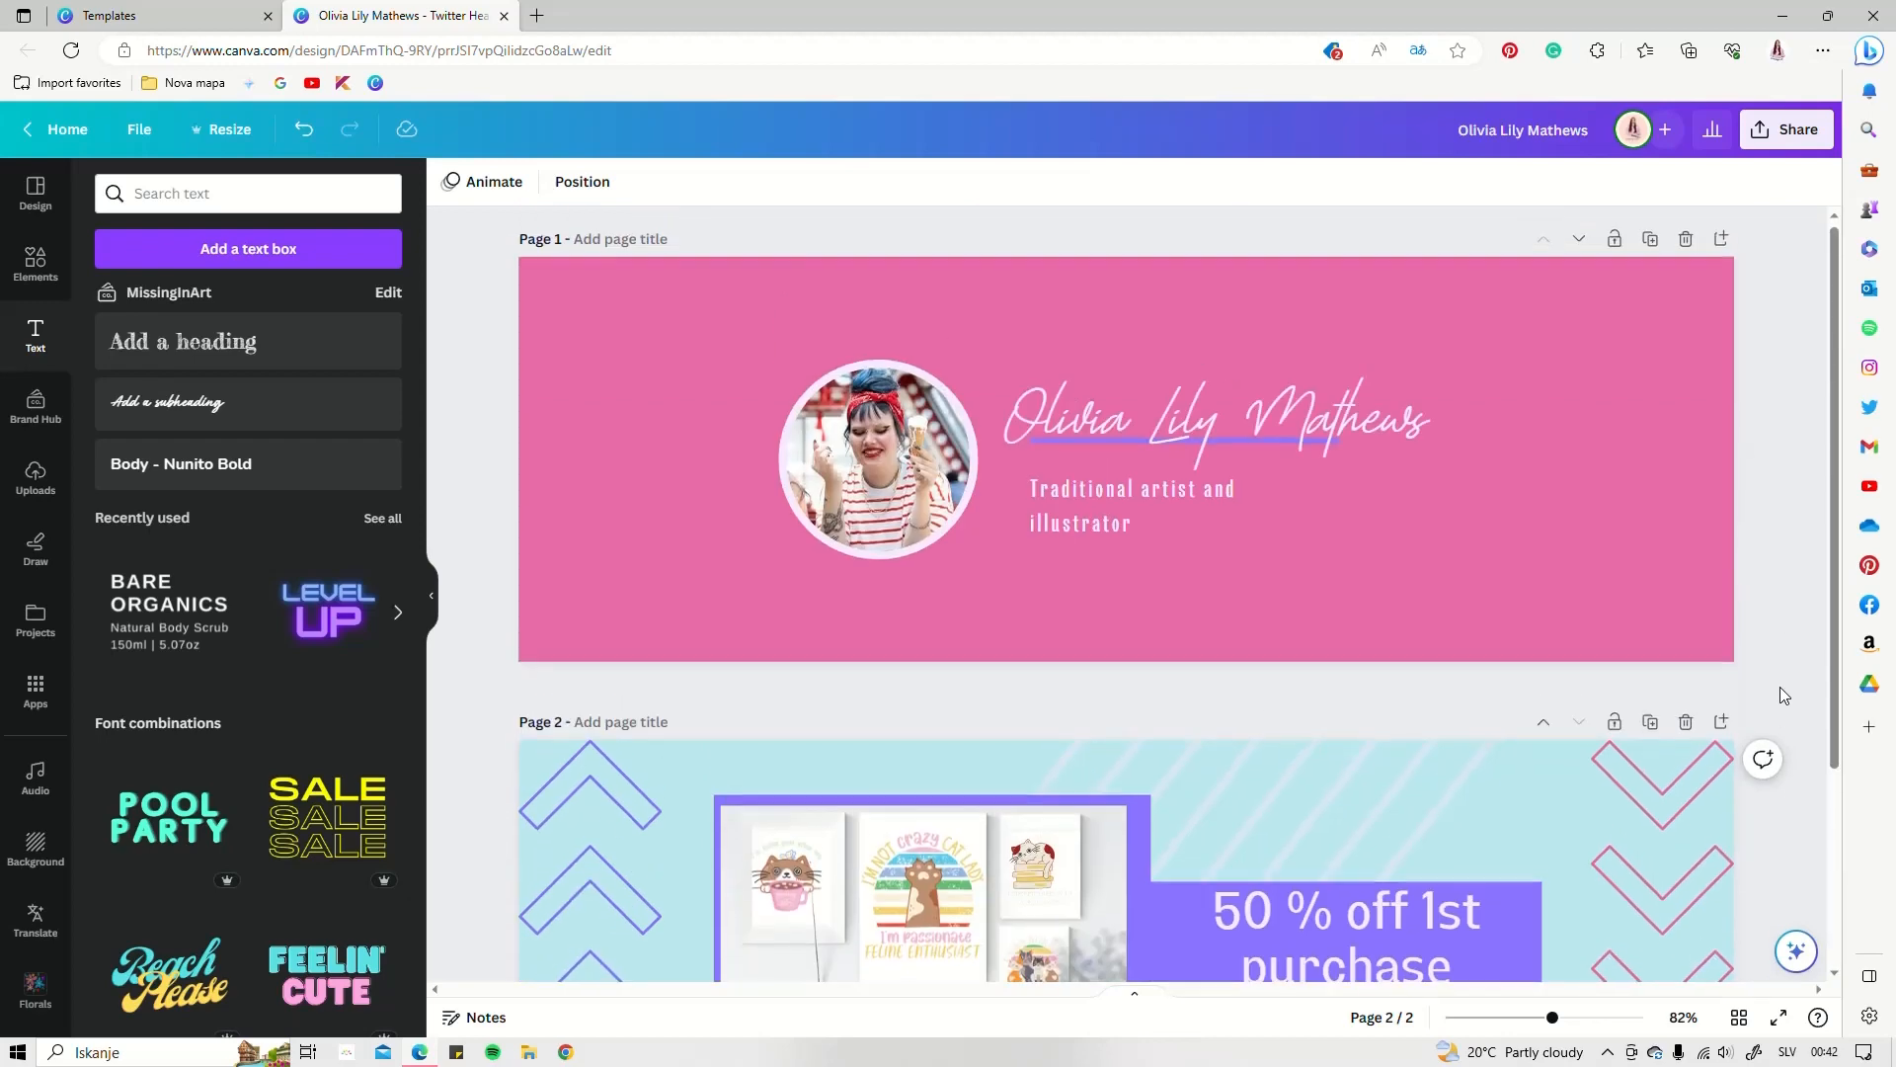
pyautogui.scroll(-3, 1823, 469)
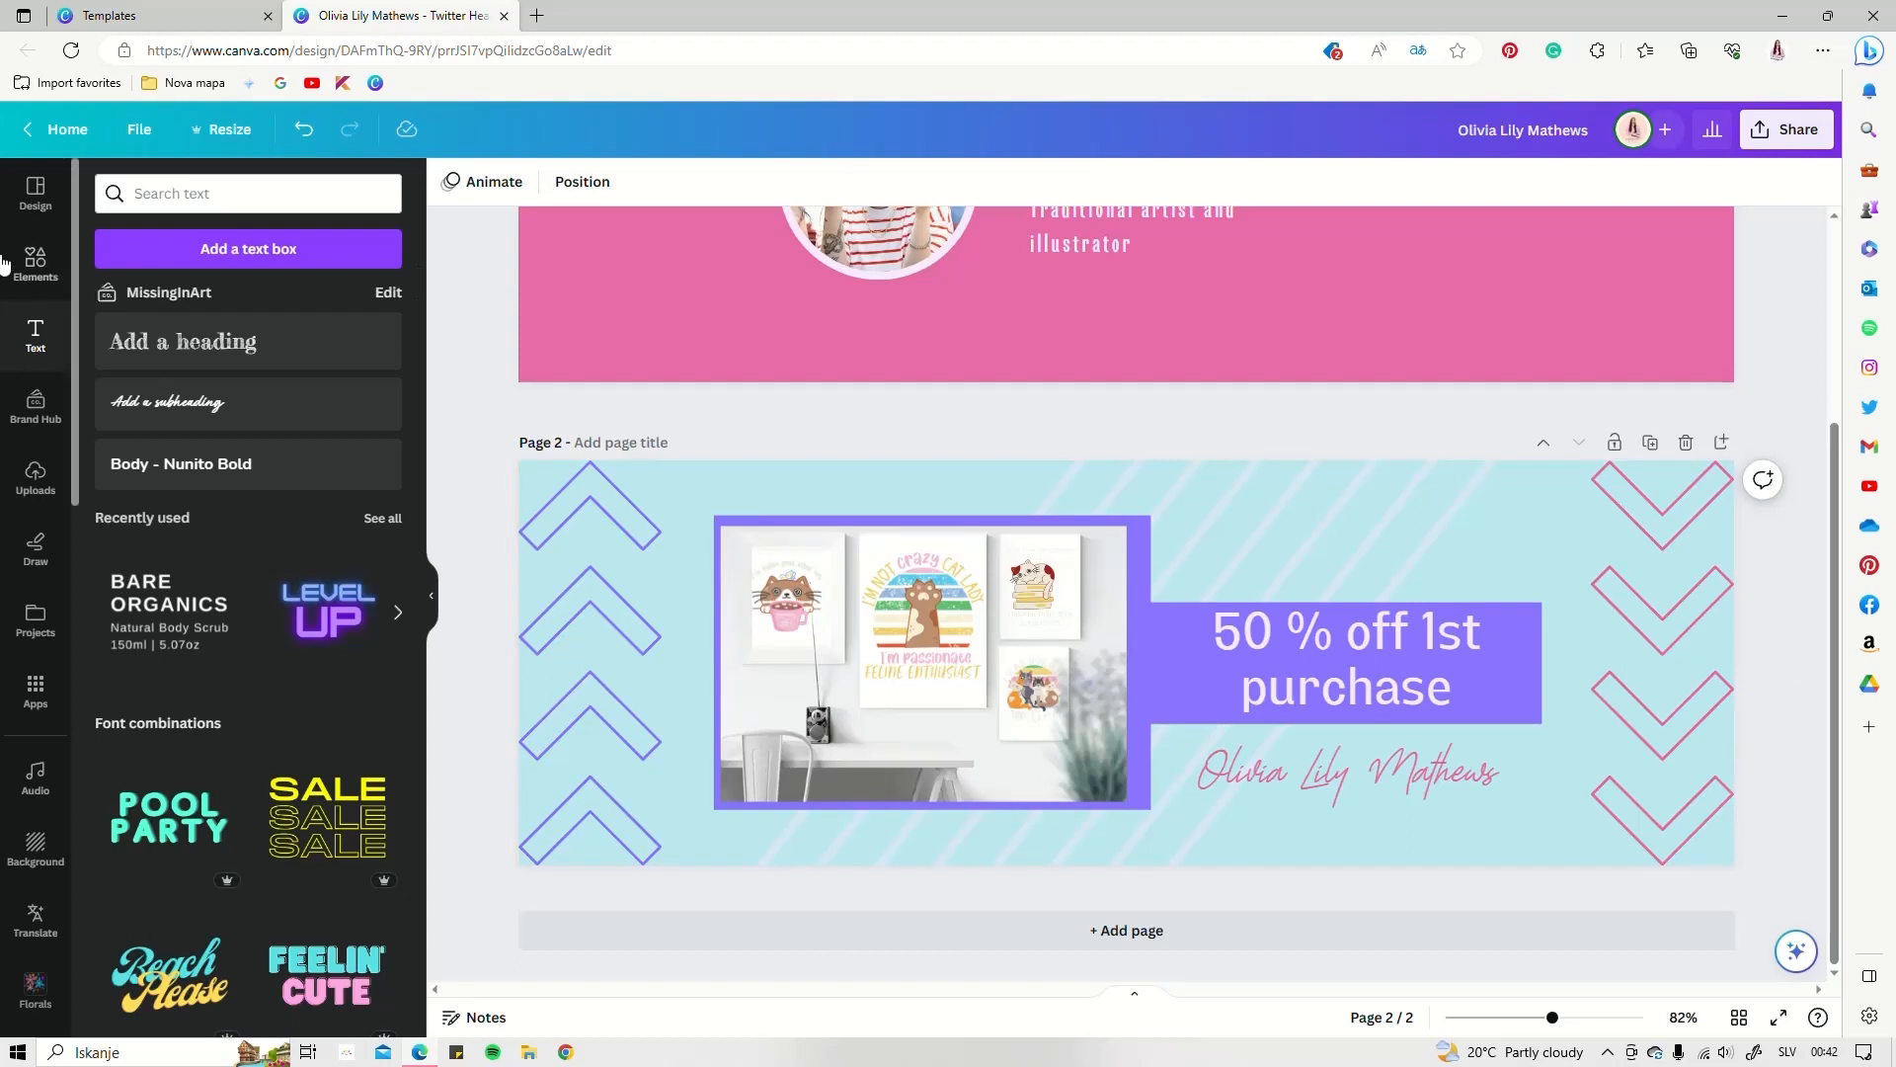
pyautogui.click(35, 258)
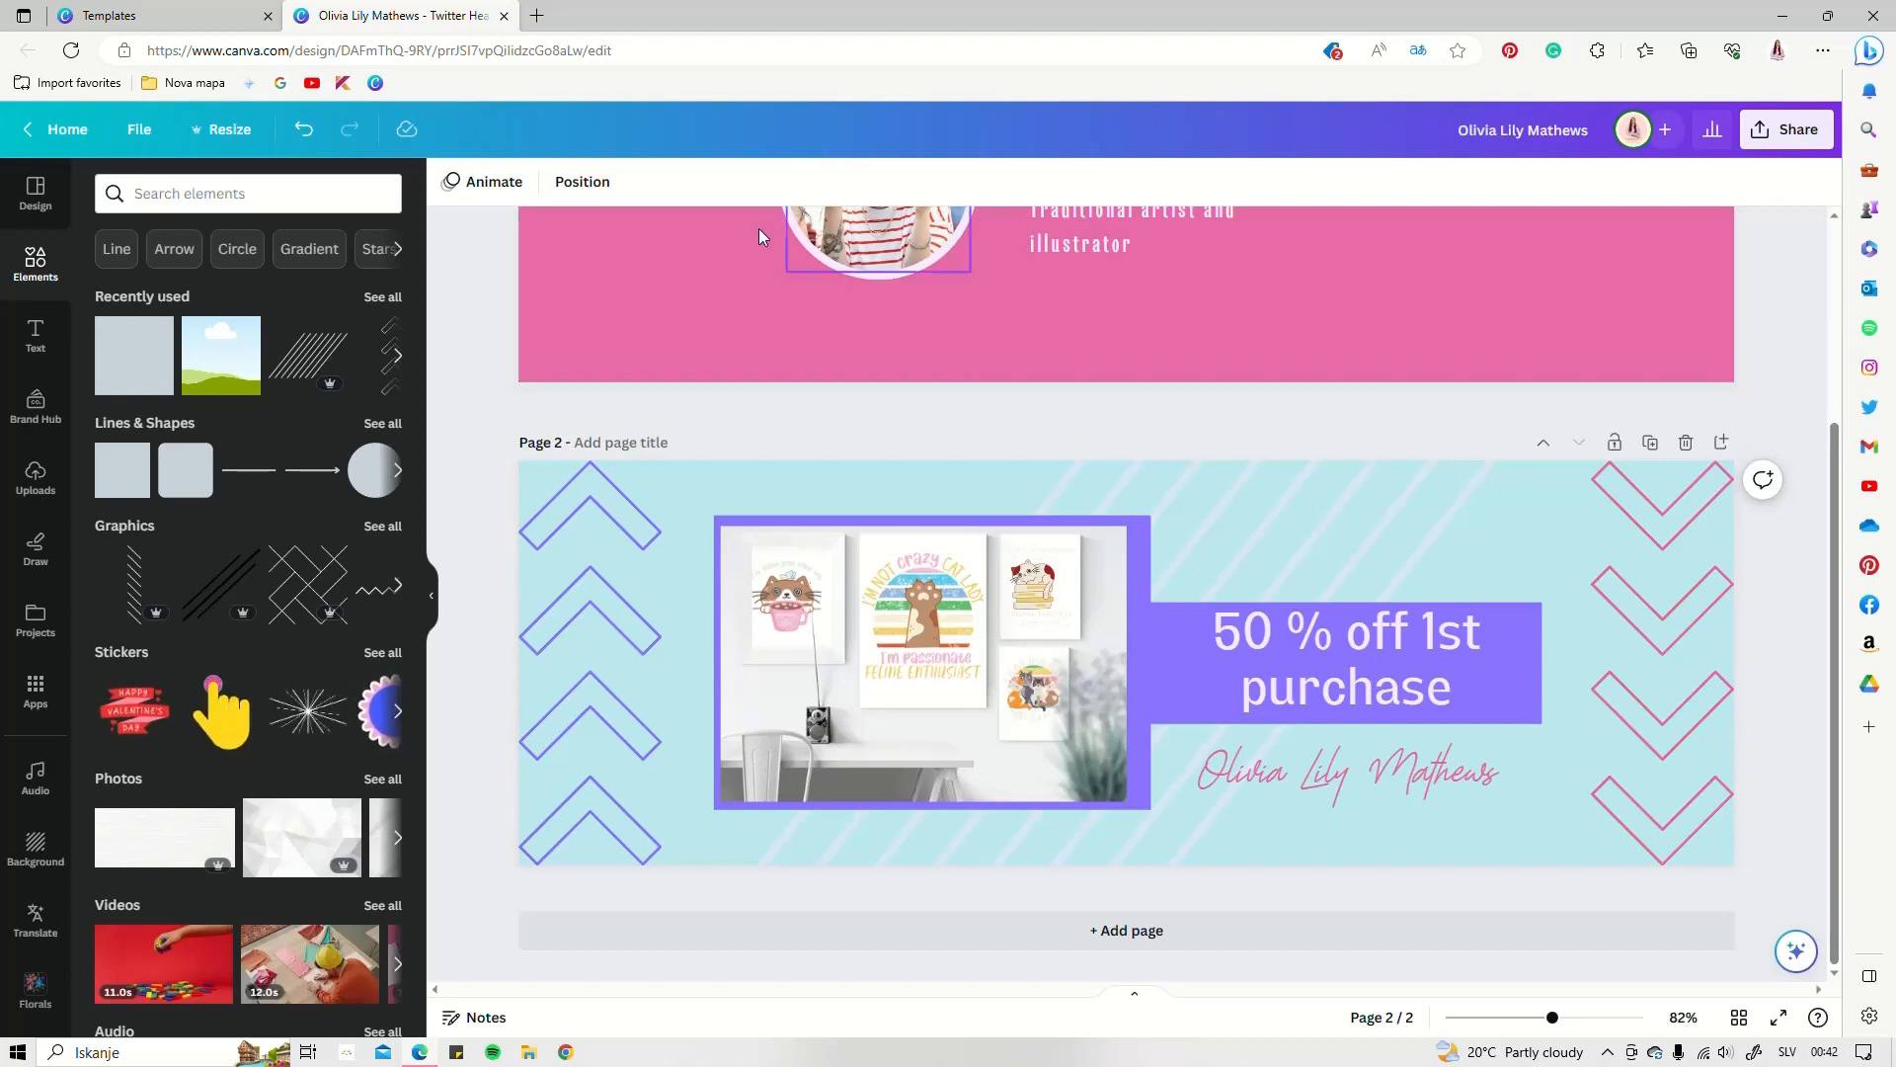
pyautogui.click(40, 193)
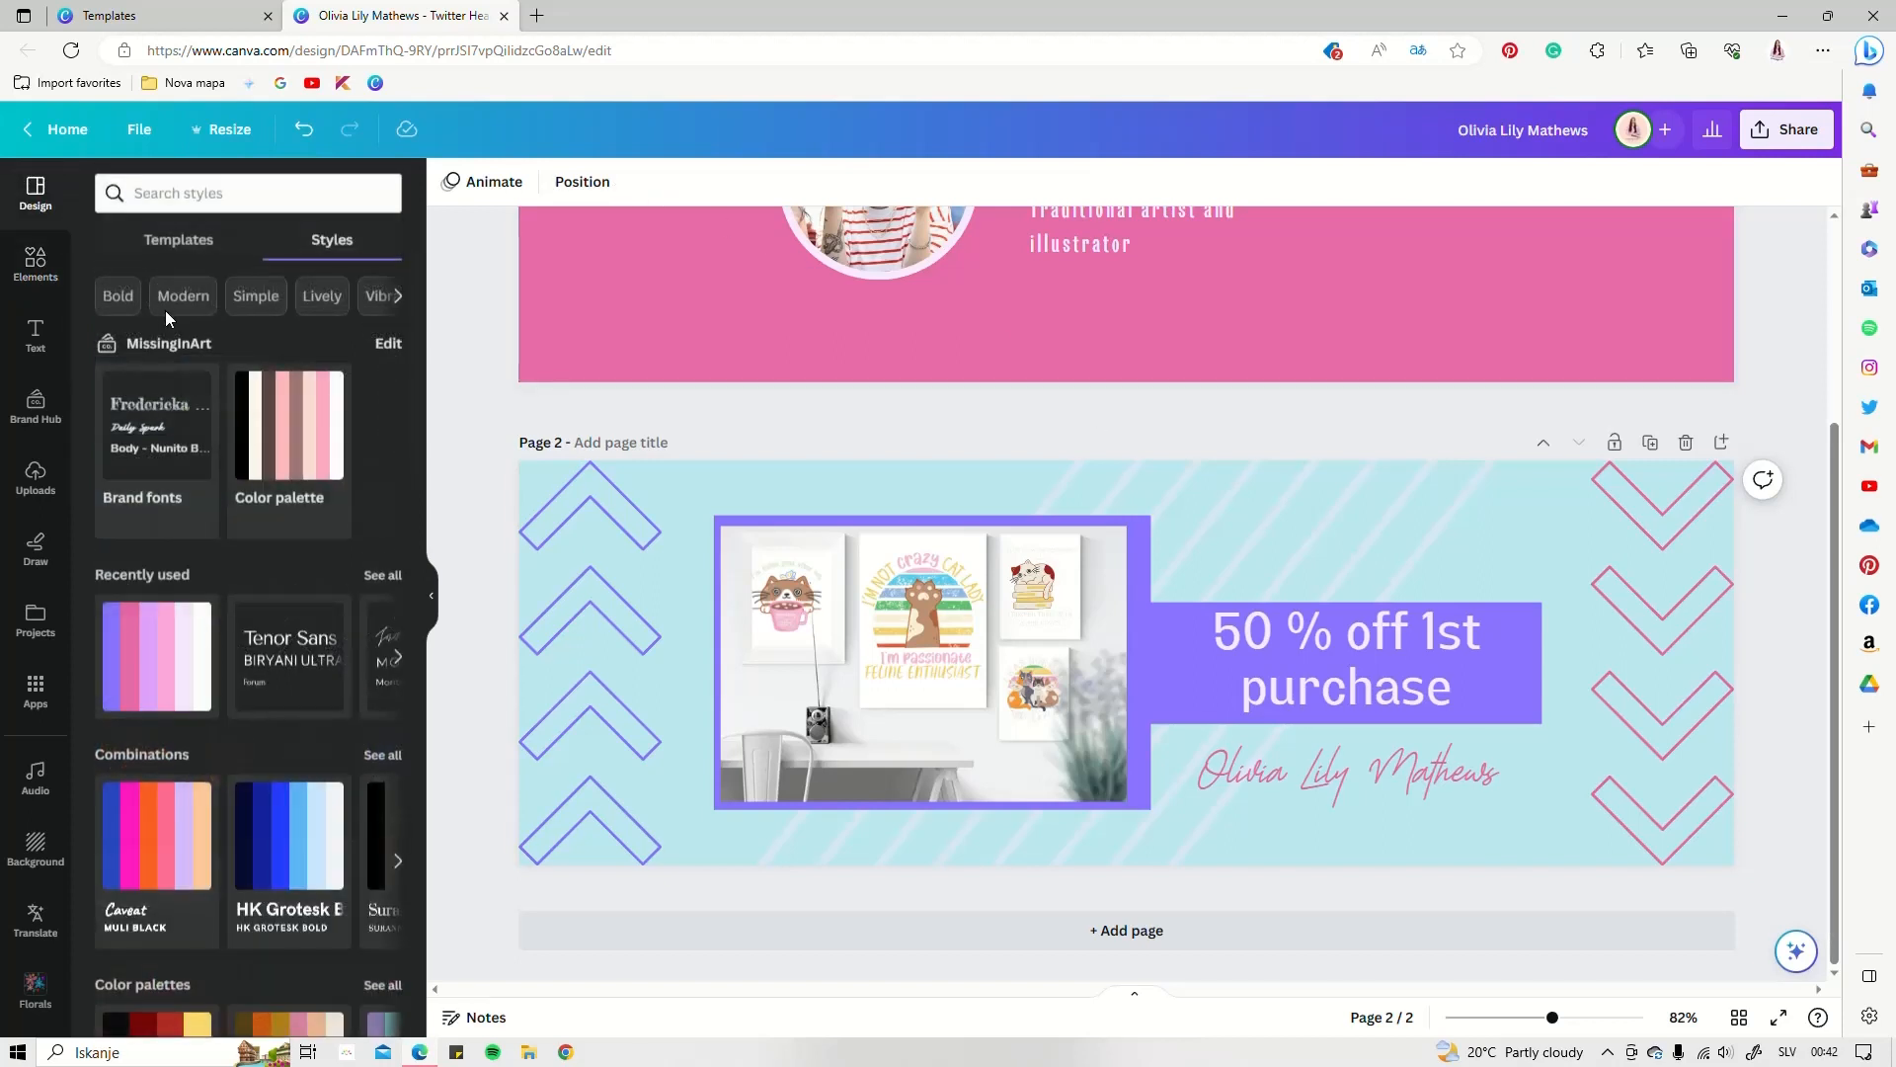
pyautogui.click(186, 255)
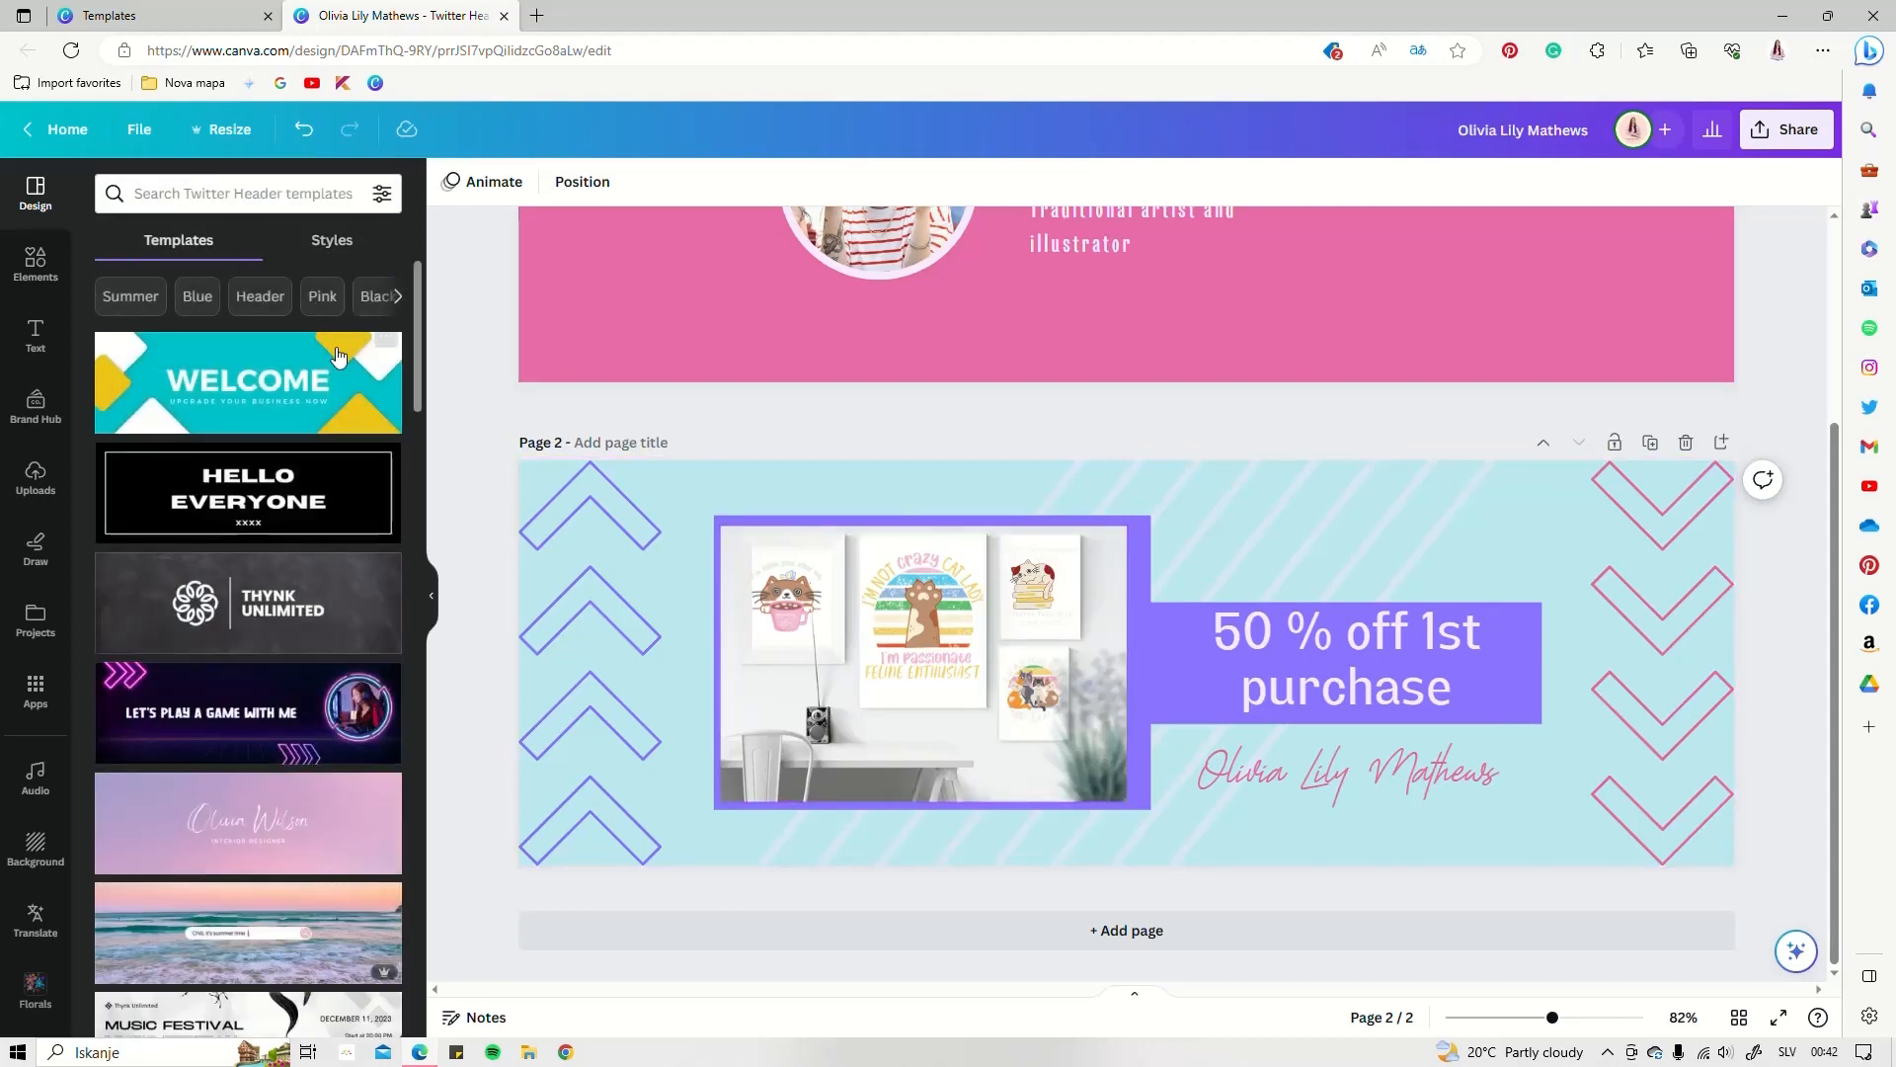
pyautogui.scroll(-15, 227, 533)
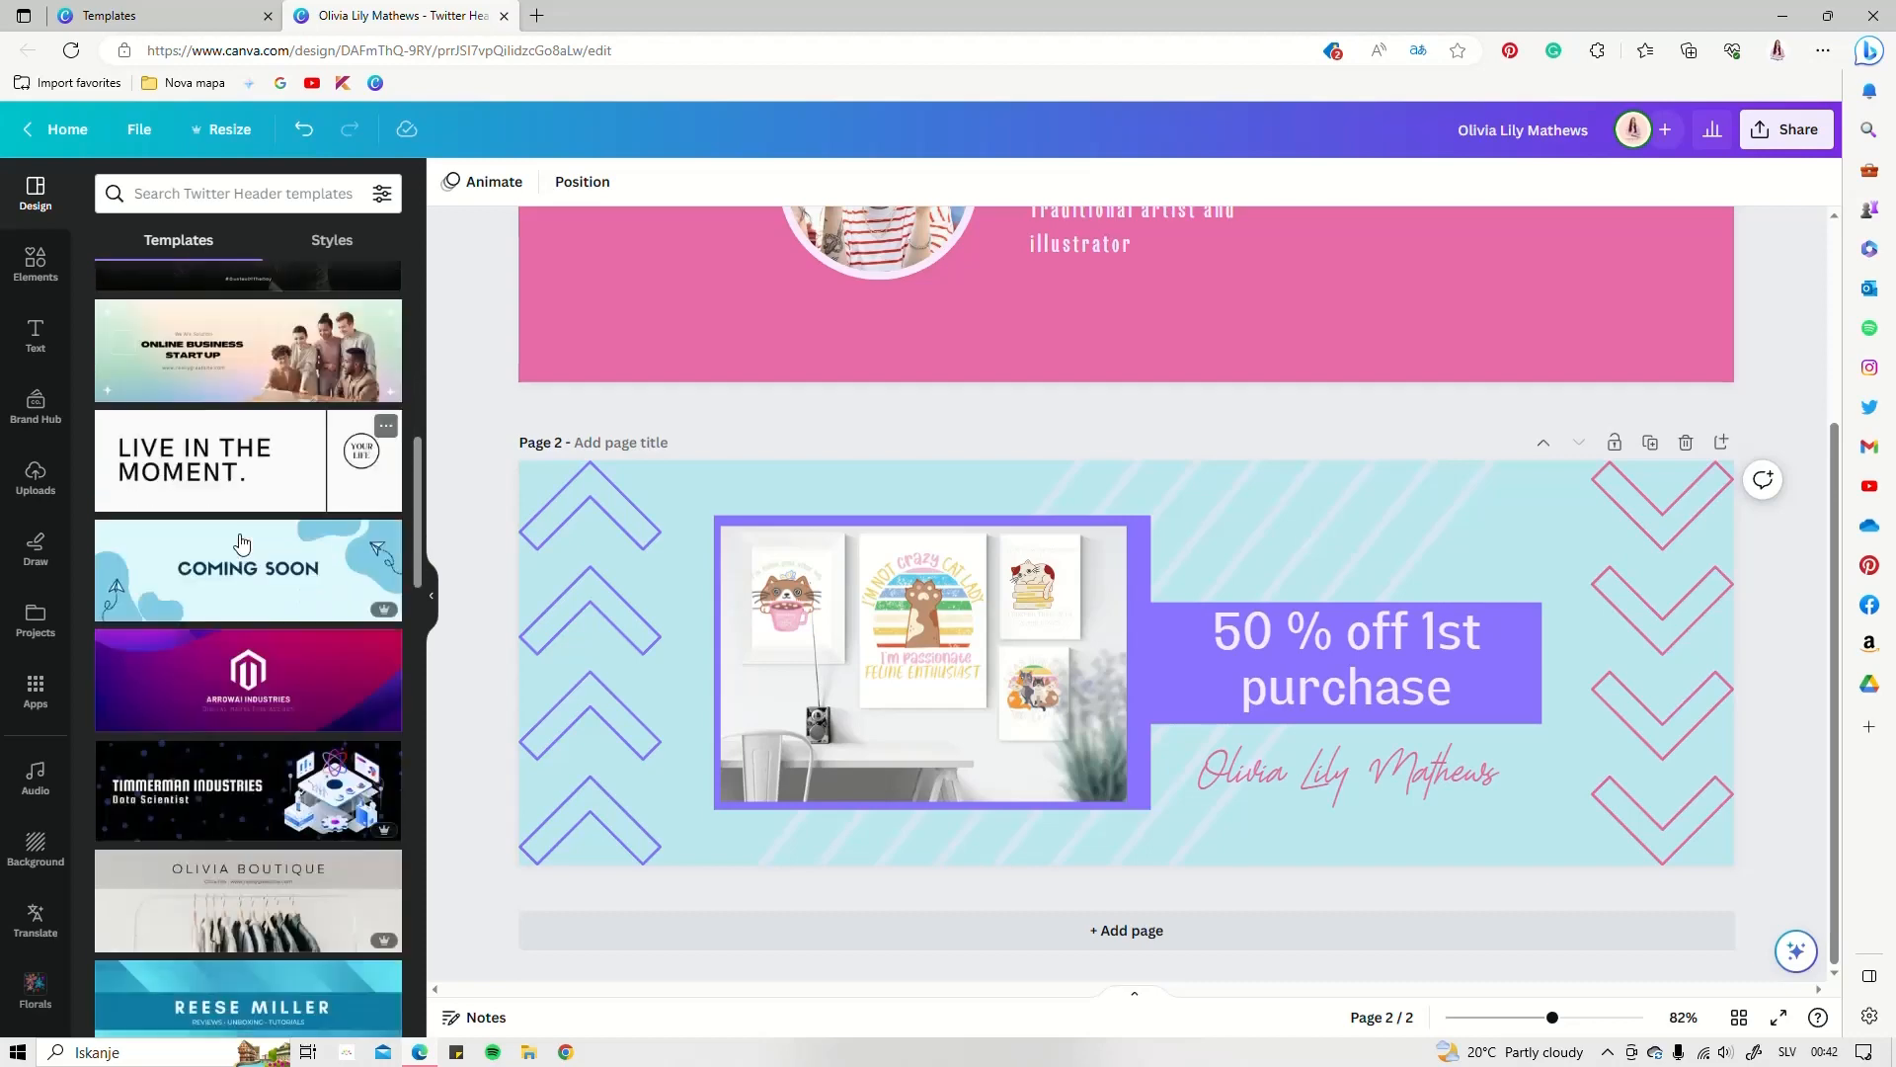
pyautogui.scroll(-5, 242, 544)
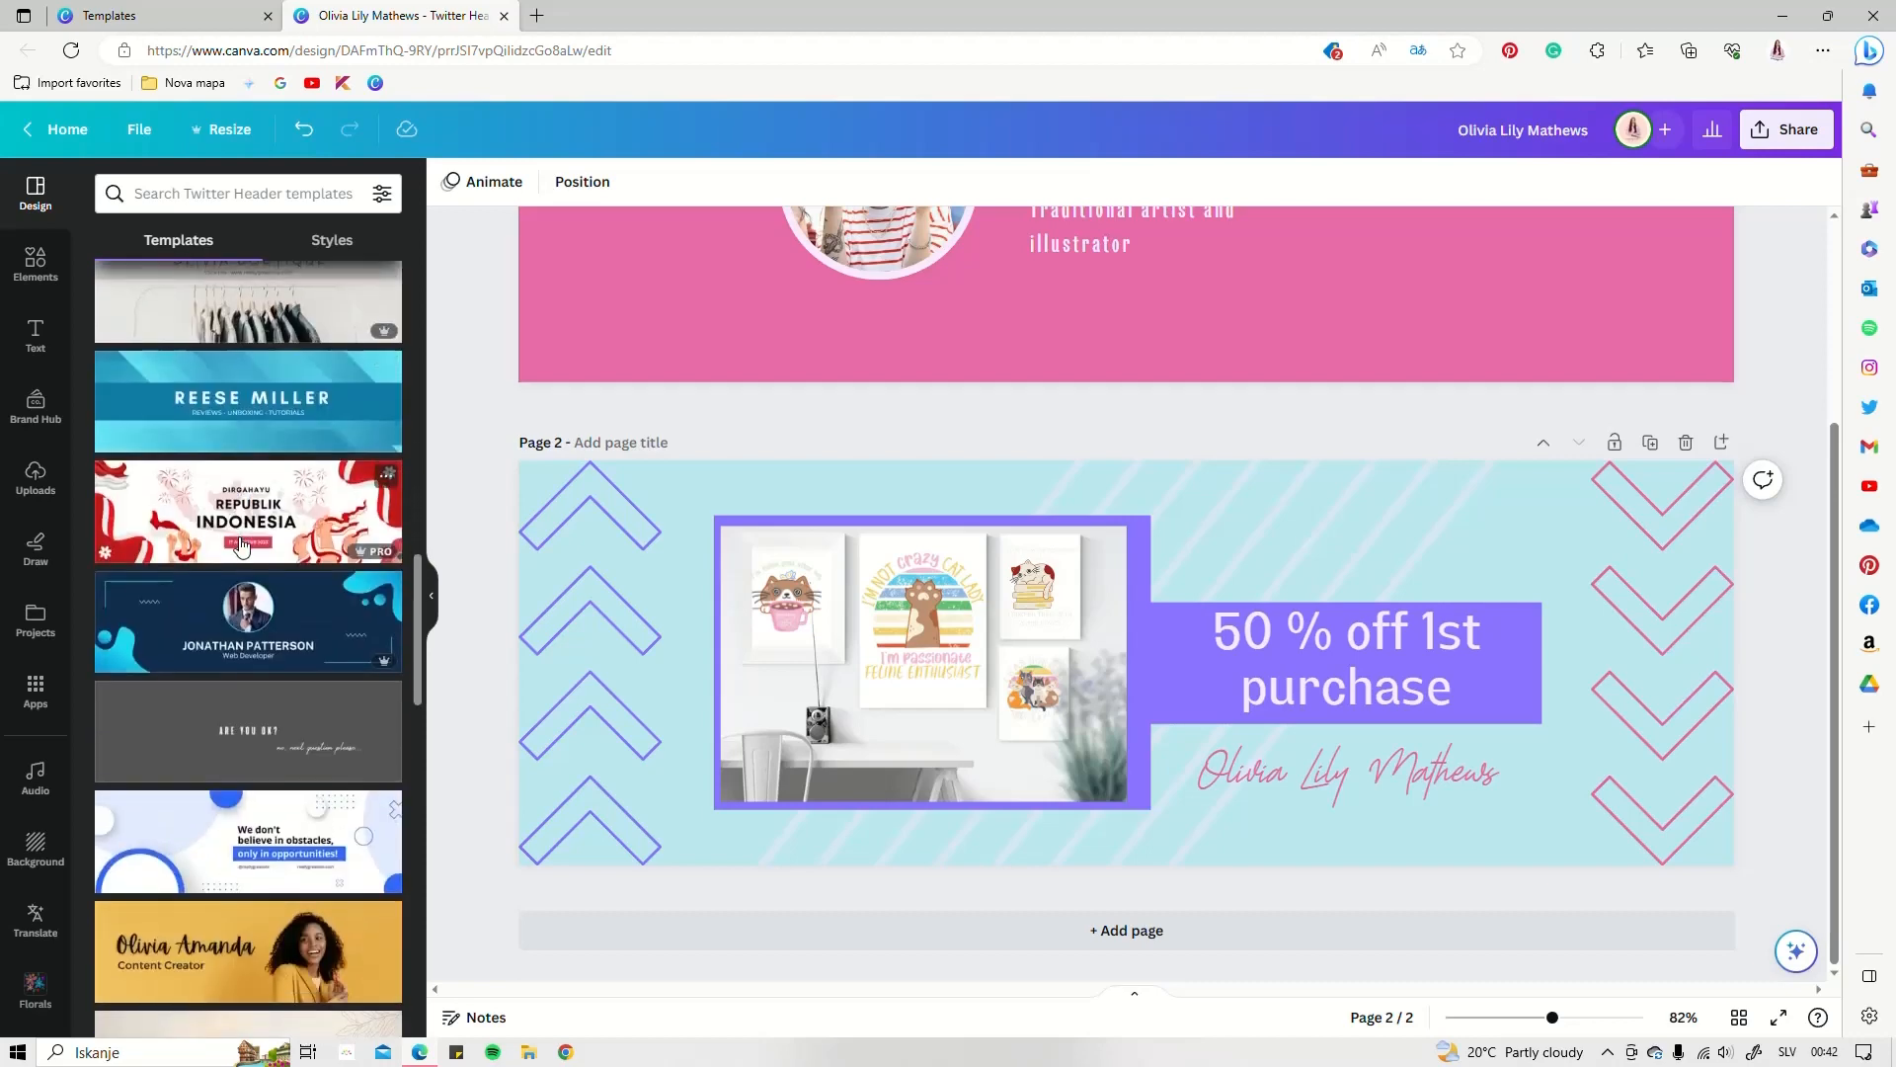
pyautogui.scroll(-2, 242, 544)
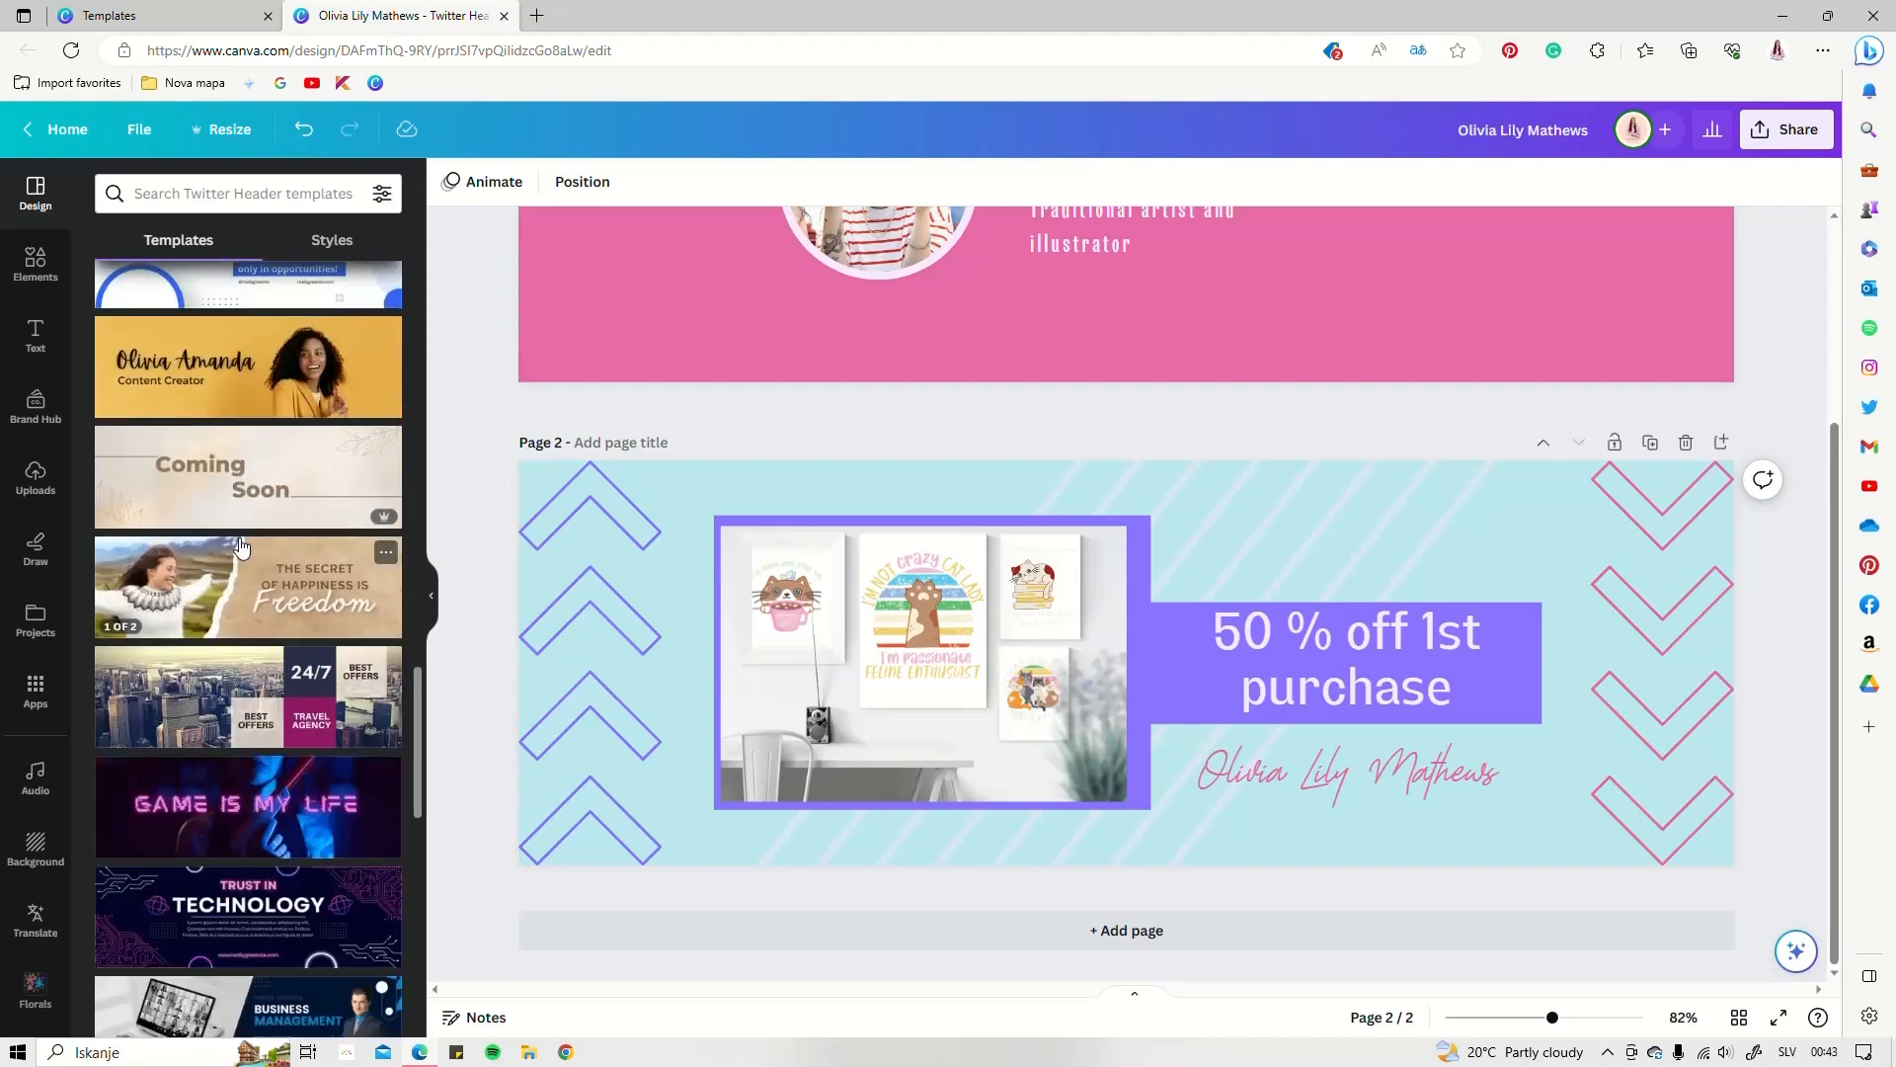
pyautogui.scroll(-3, 241, 546)
pyautogui.scroll(3, 188, 504)
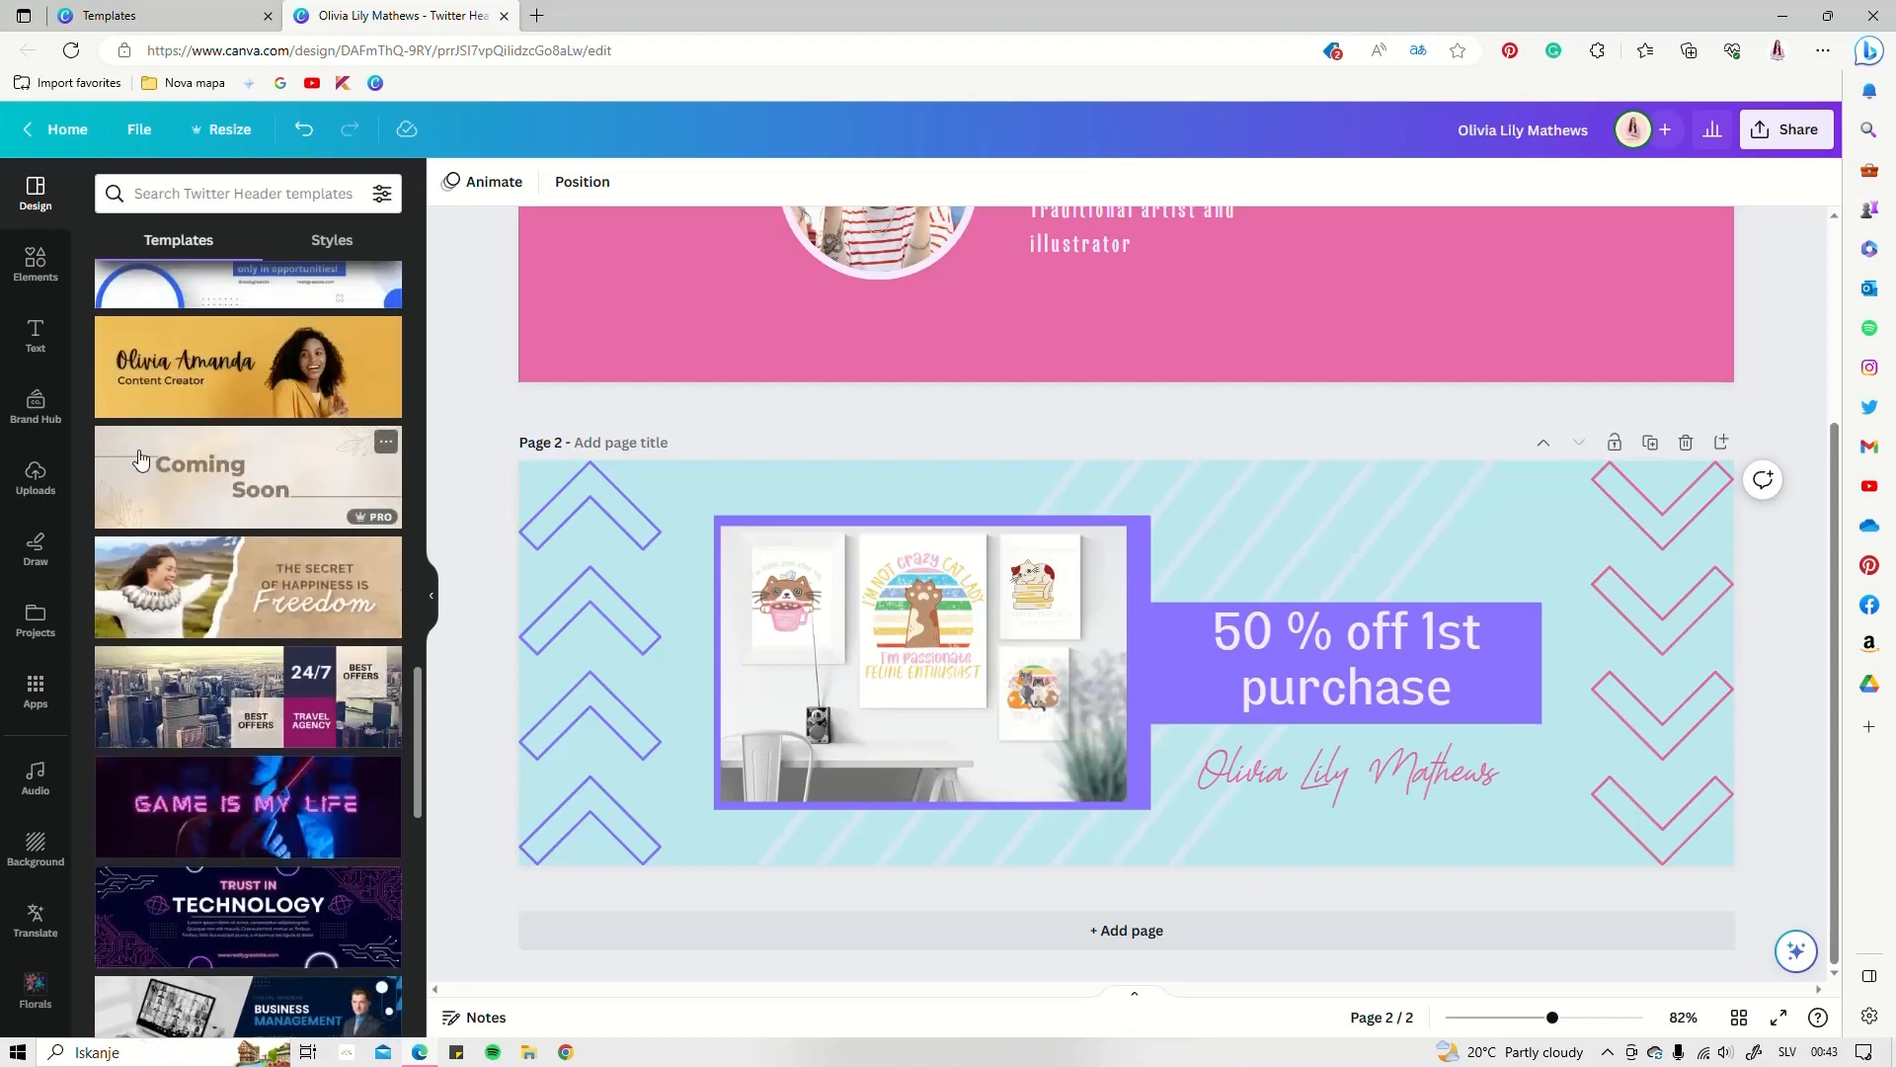
pyautogui.scroll(-2, 257, 644)
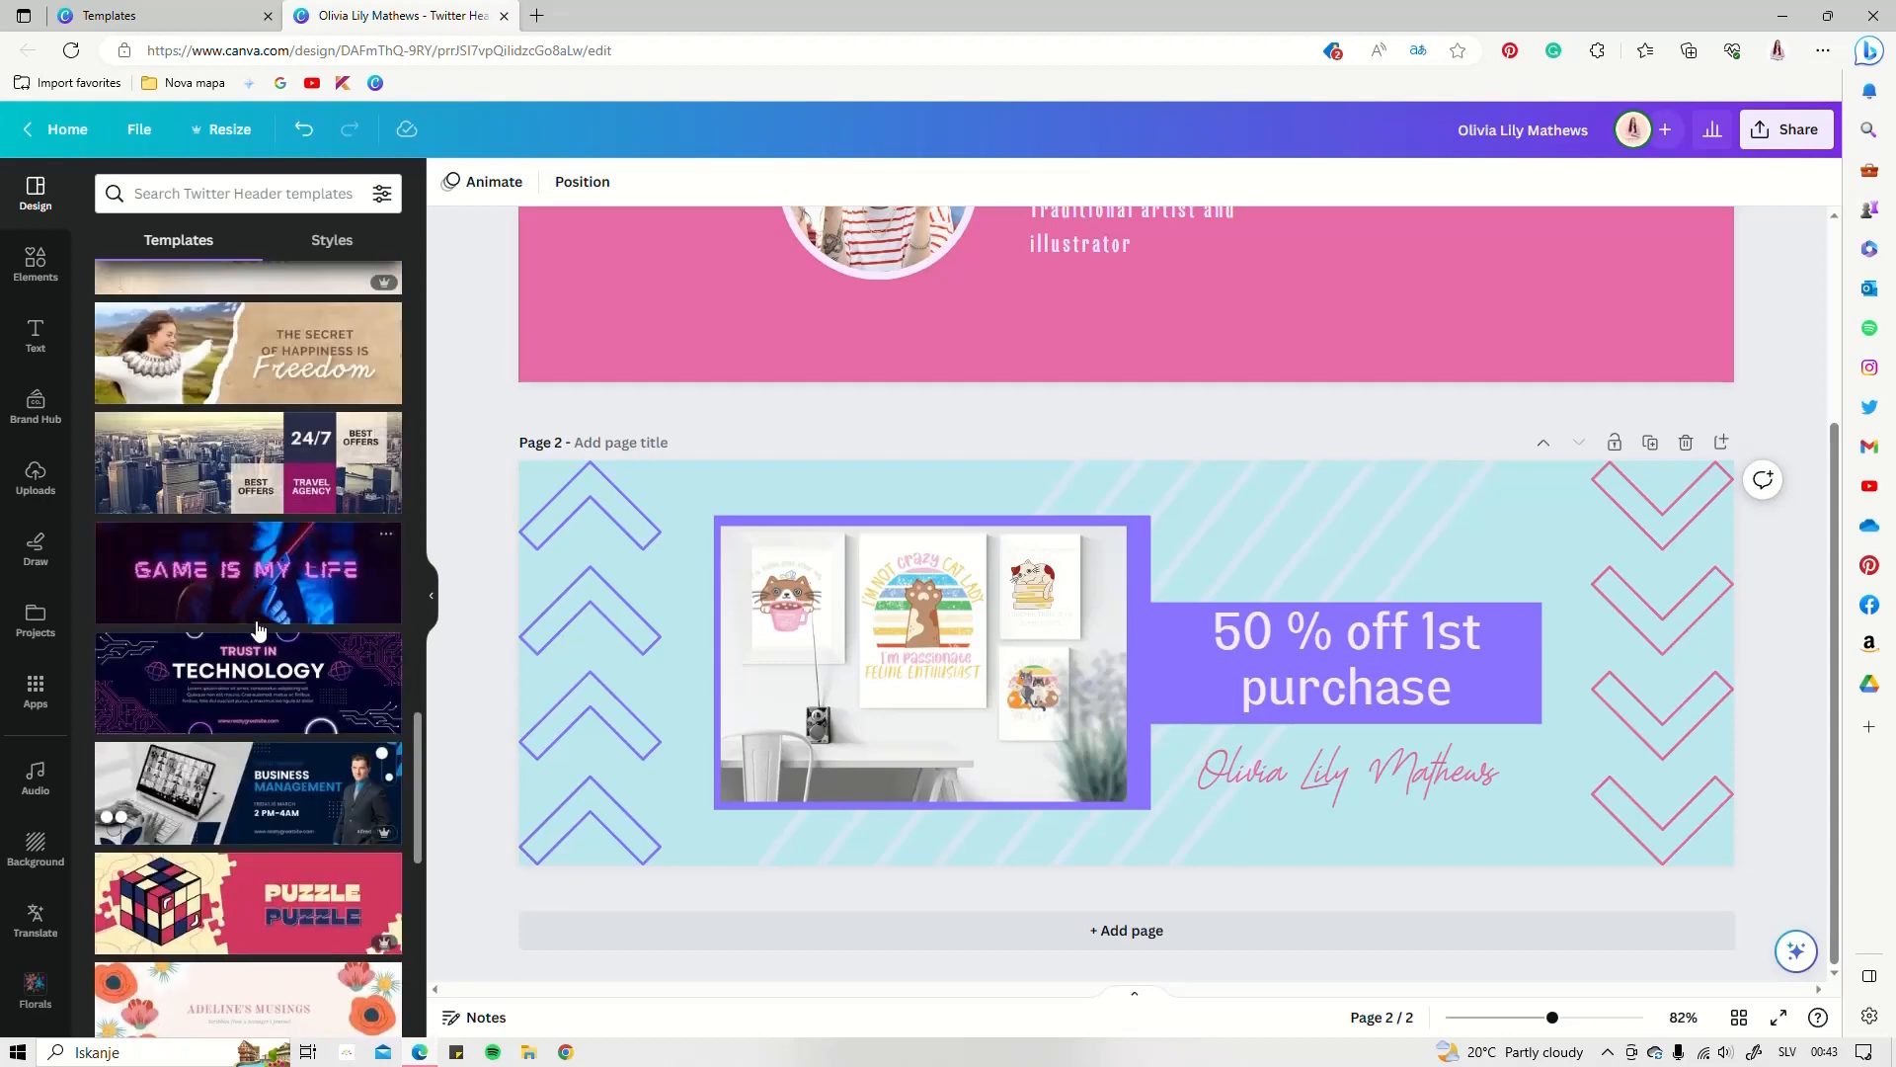
pyautogui.click(1096, 939)
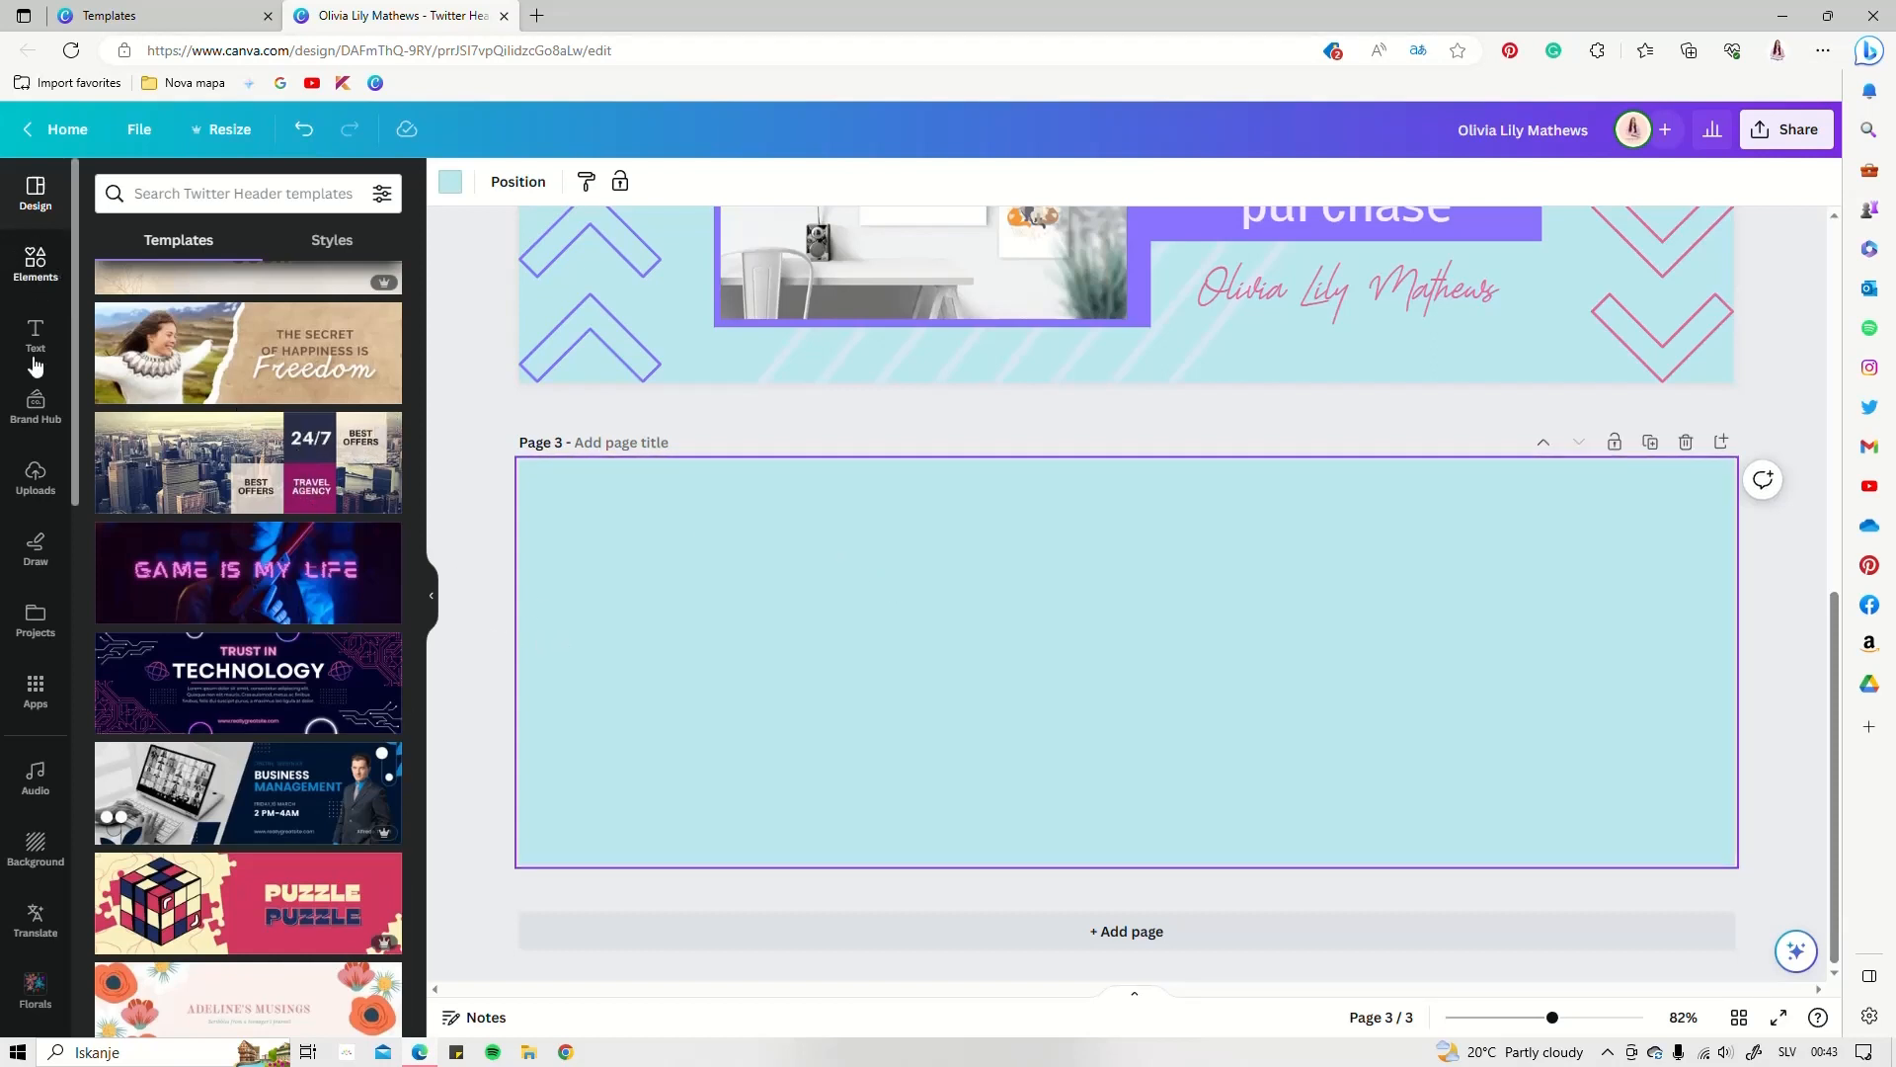
# Search stock photos for 'blogginh' and add the BLOG laptop photo to page 3
pyautogui.click(39, 286)
pyautogui.click(383, 780)
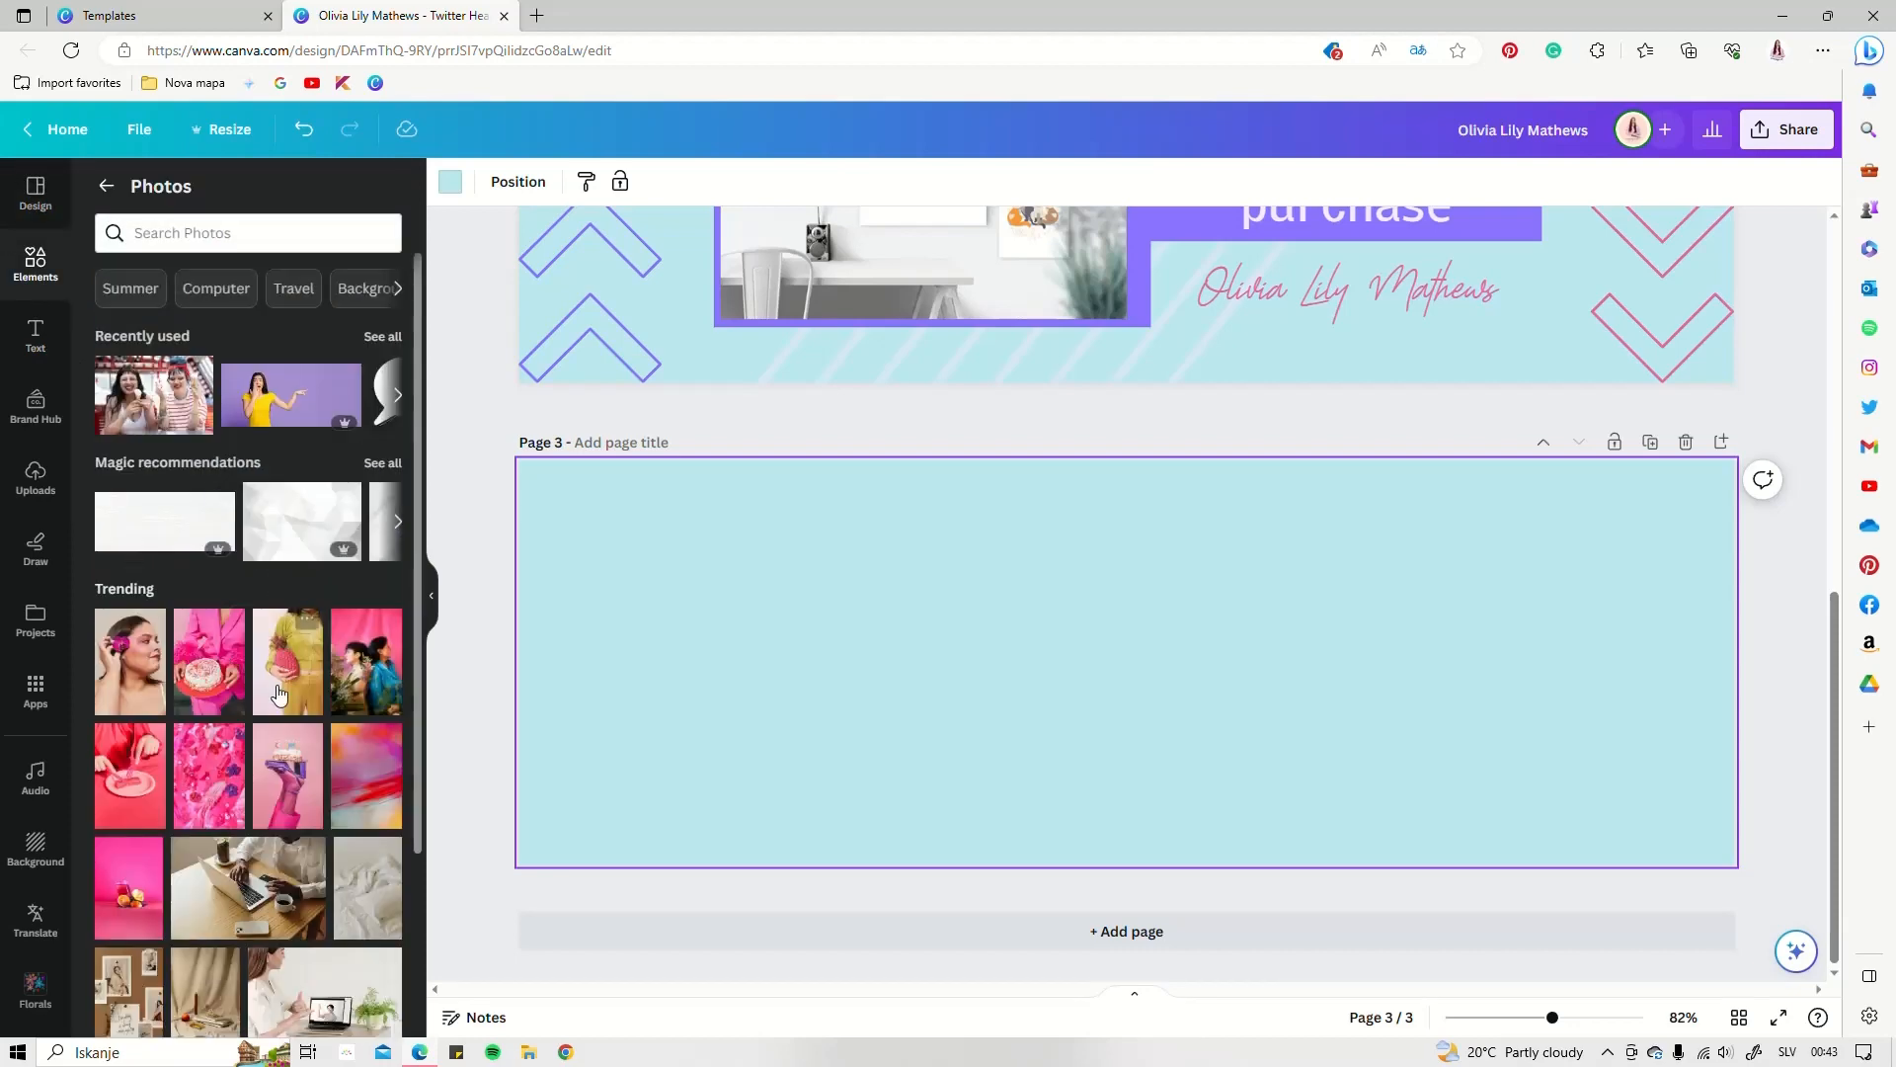
pyautogui.scroll(-1, 281, 691)
pyautogui.scroll(-5, 281, 690)
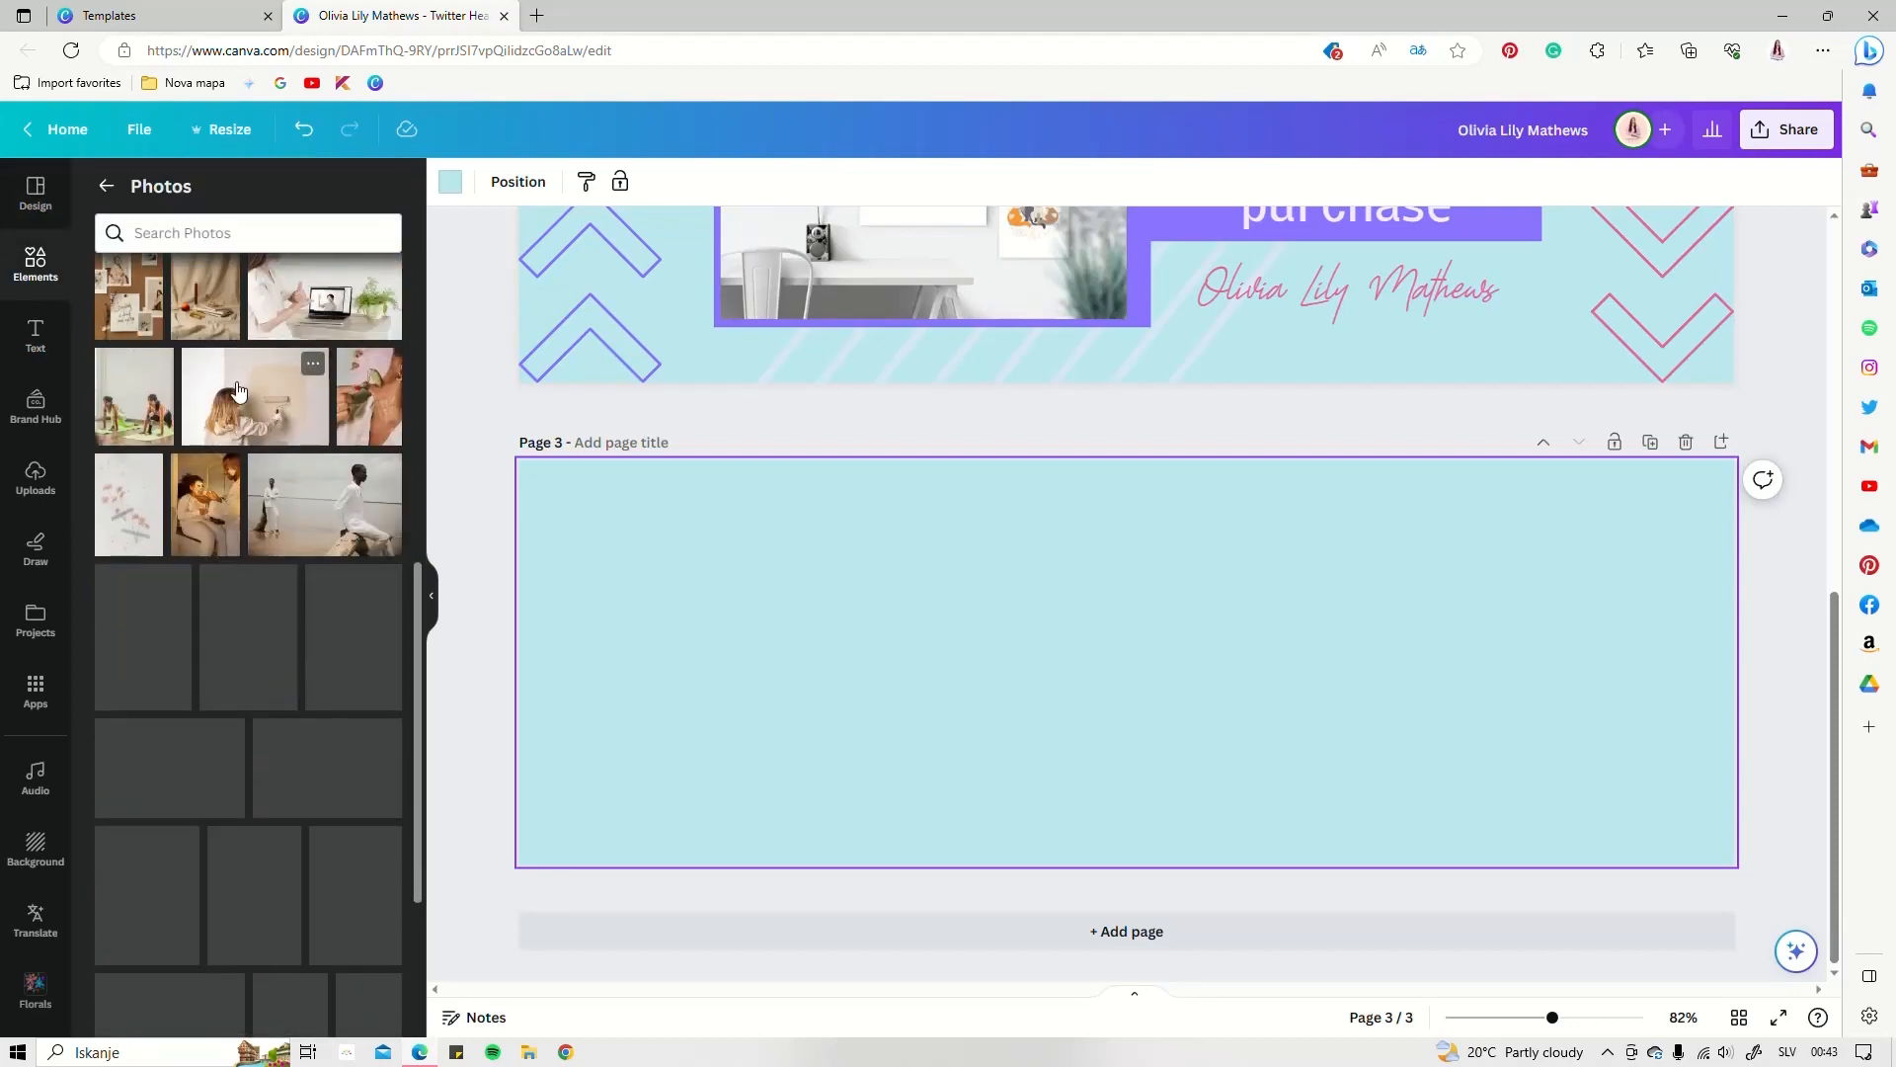
pyautogui.click(199, 229)
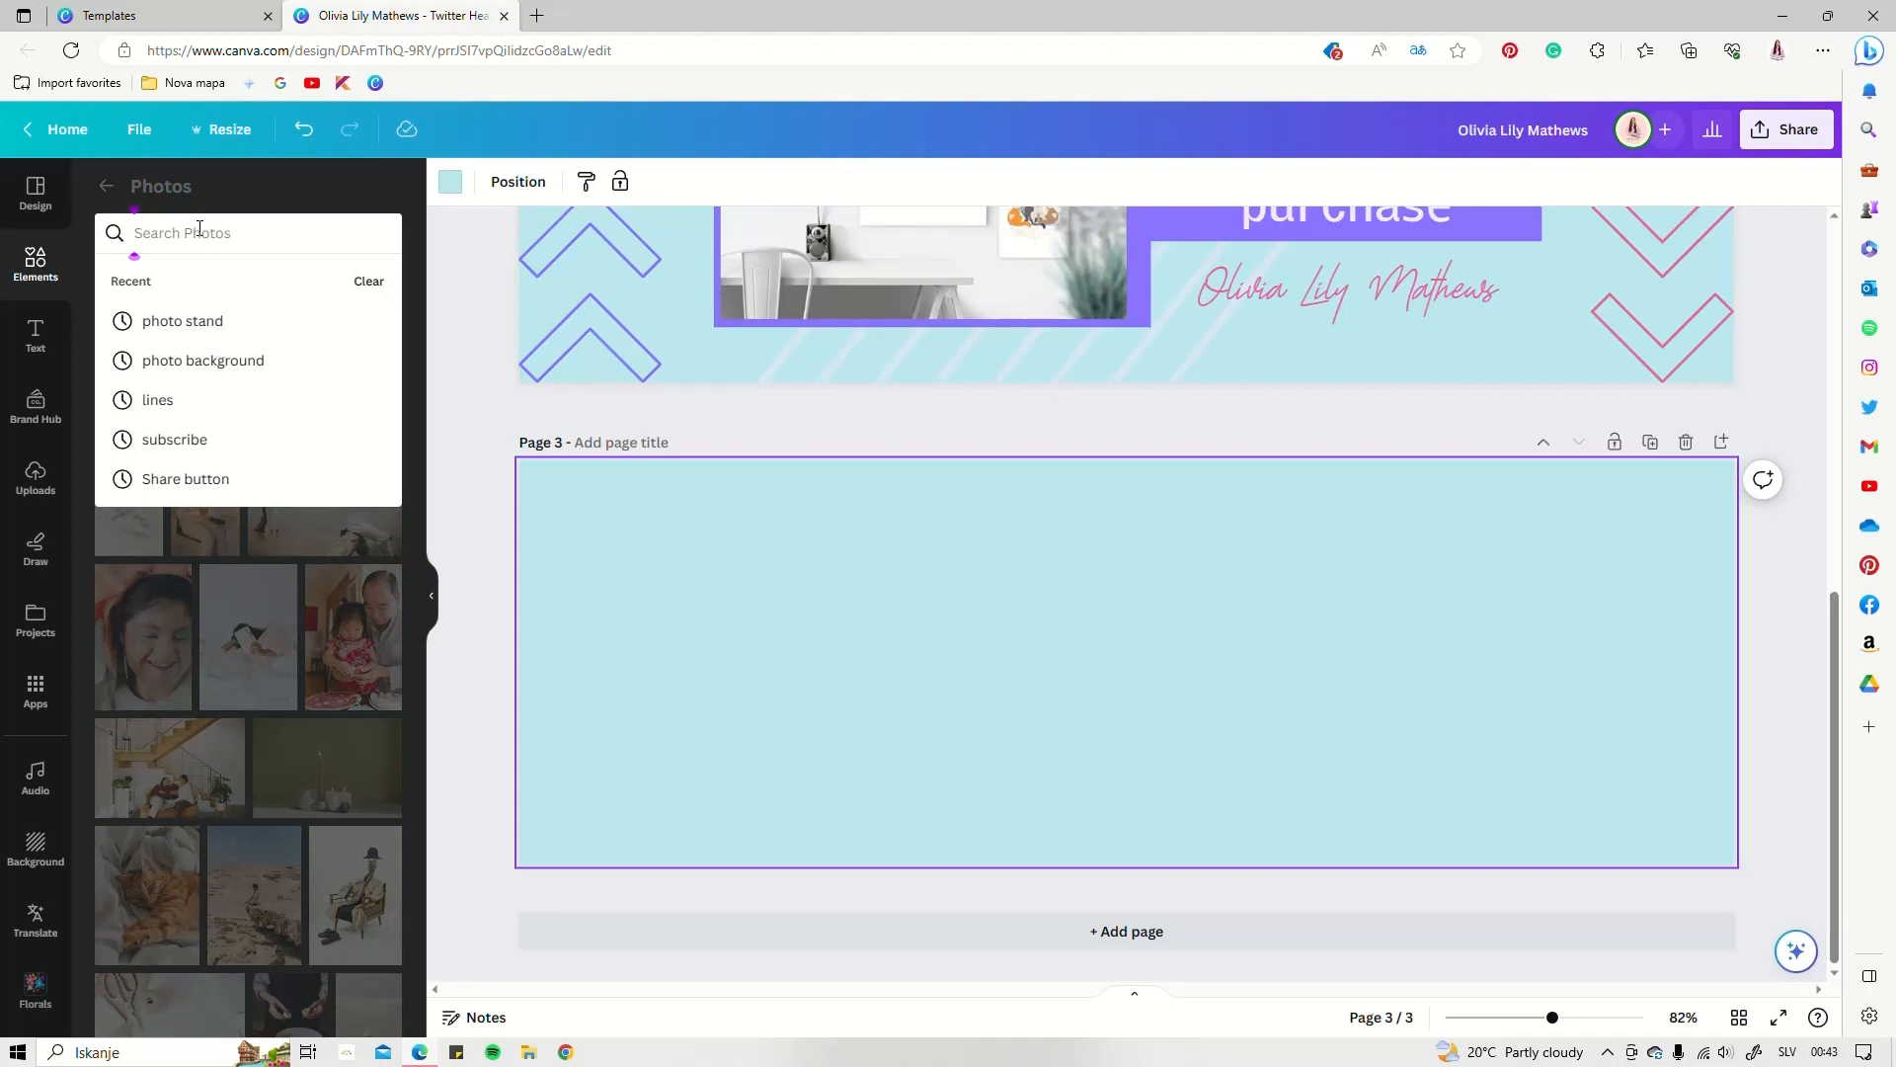
pyautogui.write('blogginh')
pyautogui.press('Return')
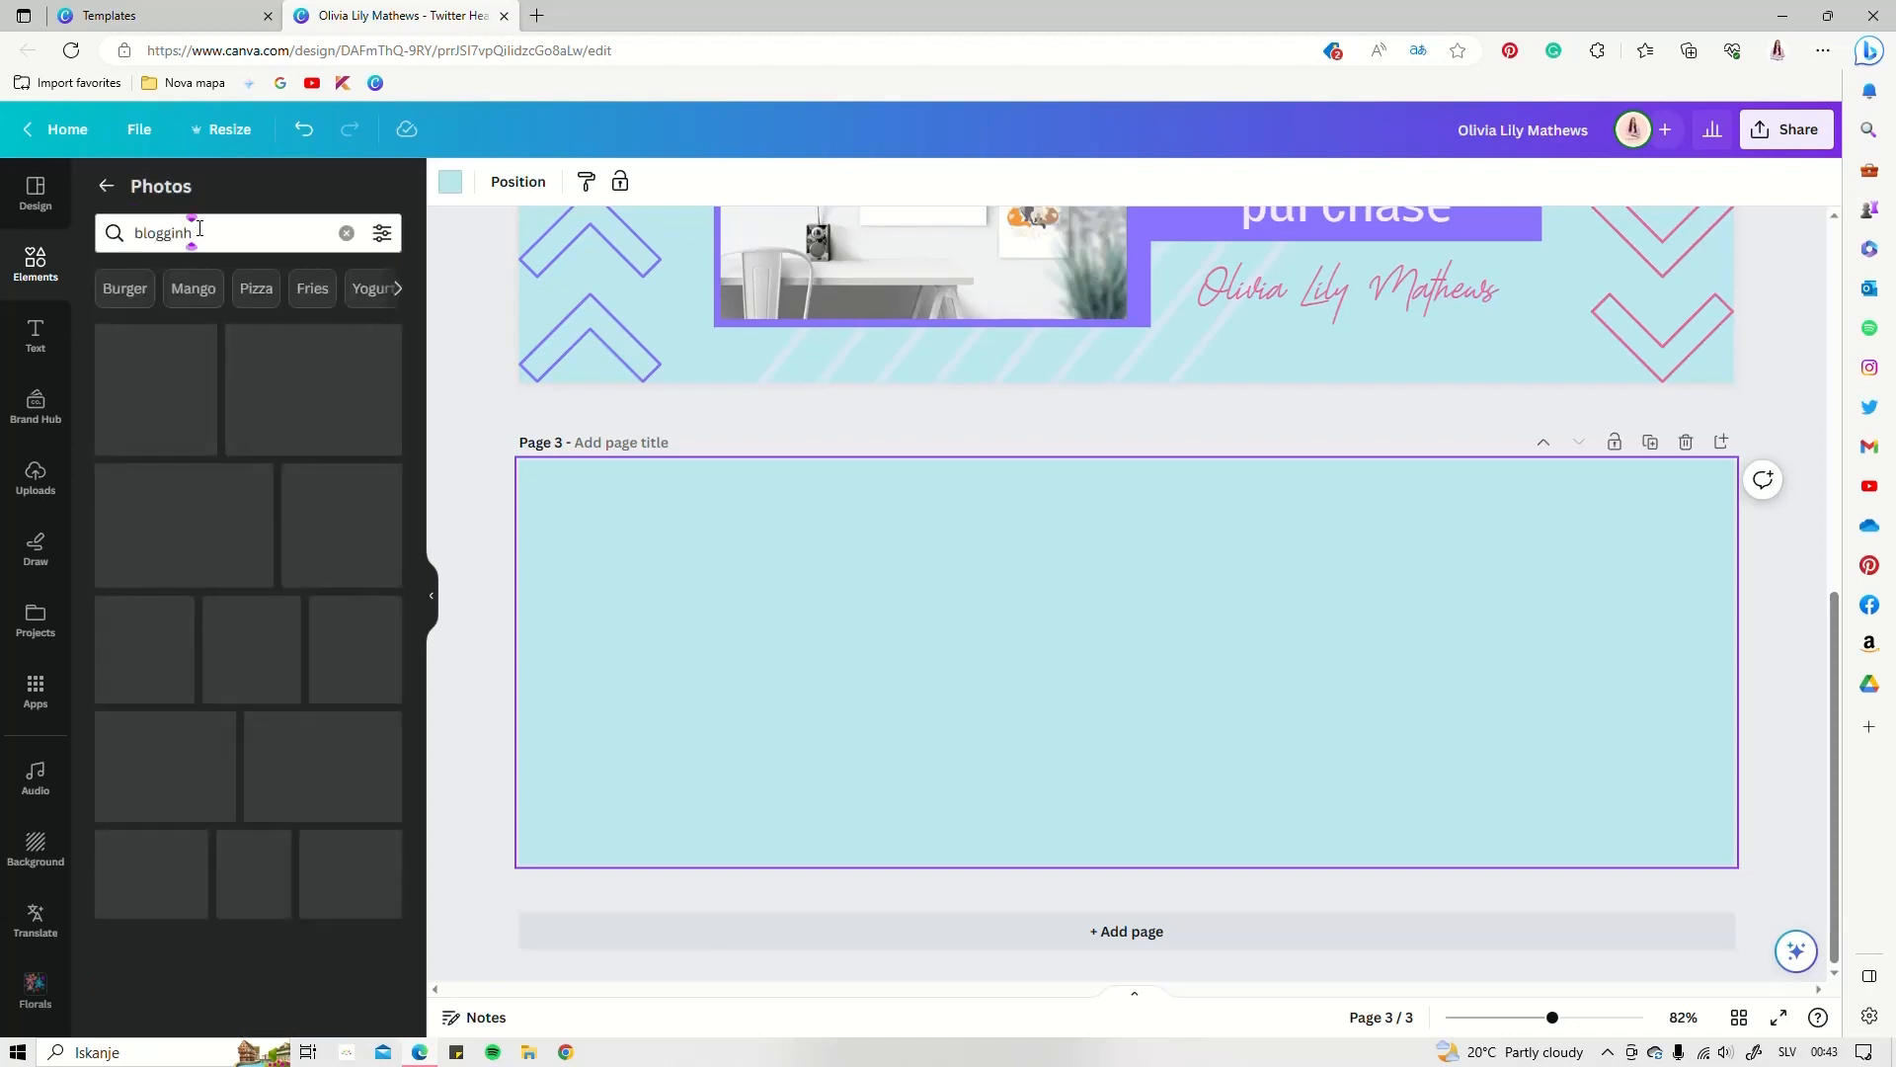
pyautogui.click(327, 571)
# Make the BLOG photo the page background and shift it down to show the corkboard
pyautogui.click(1158, 454)
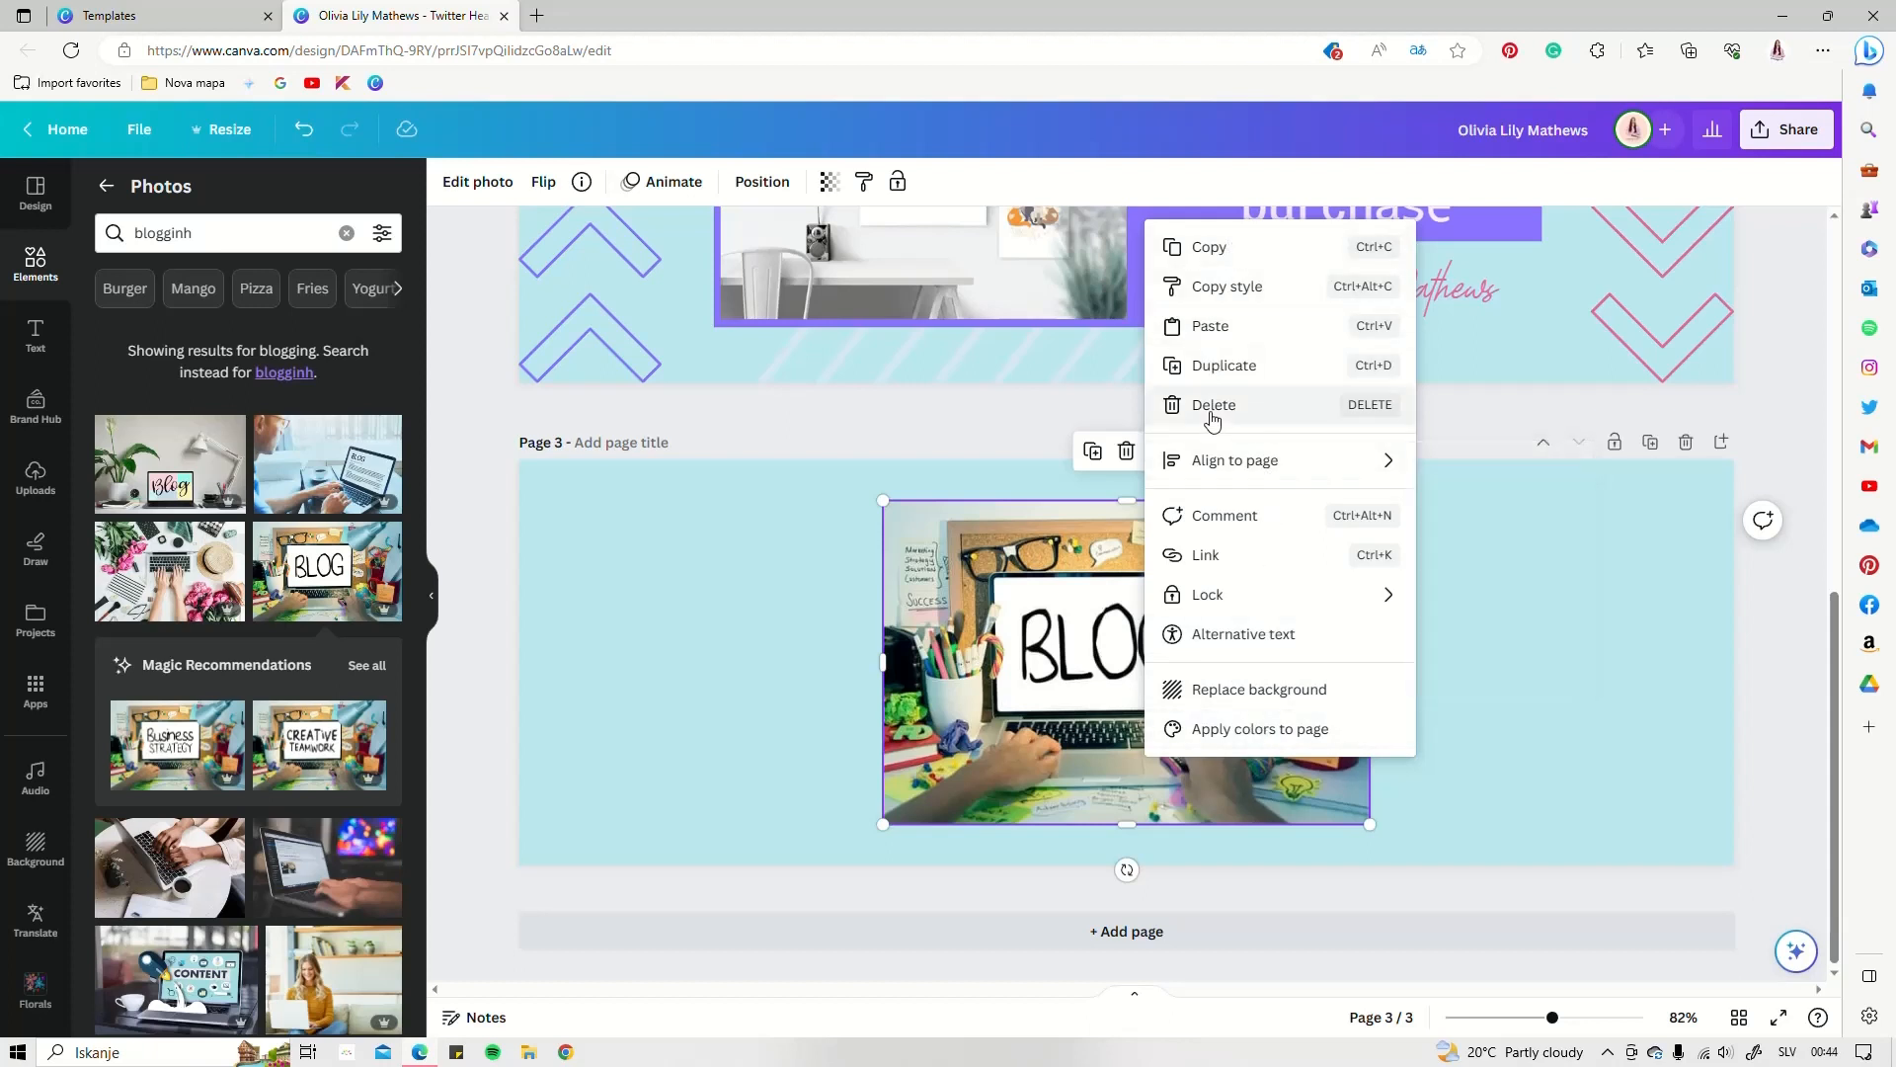
pyautogui.click(1229, 690)
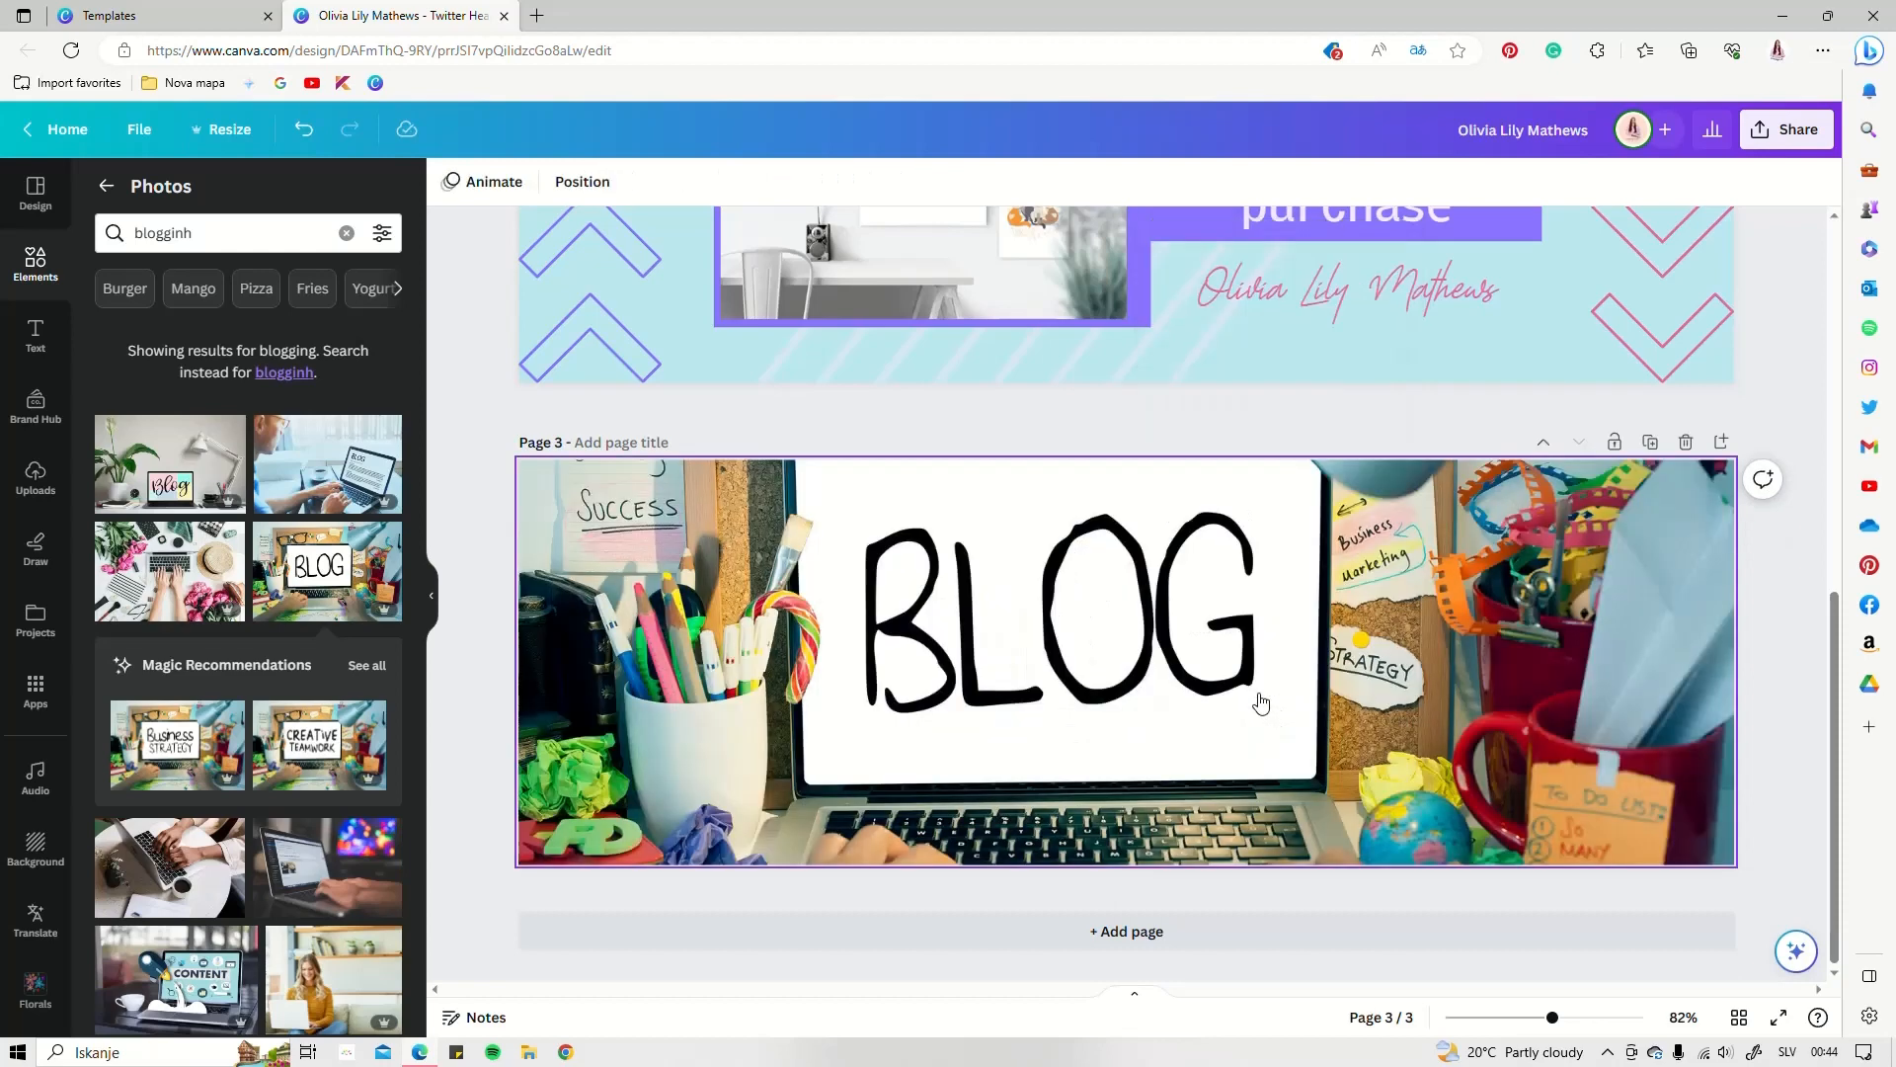
pyautogui.doubleClick(1028, 648)
pyautogui.moveTo(1066, 749); pyautogui.dragTo(1079, 873)
pyautogui.click(474, 533)
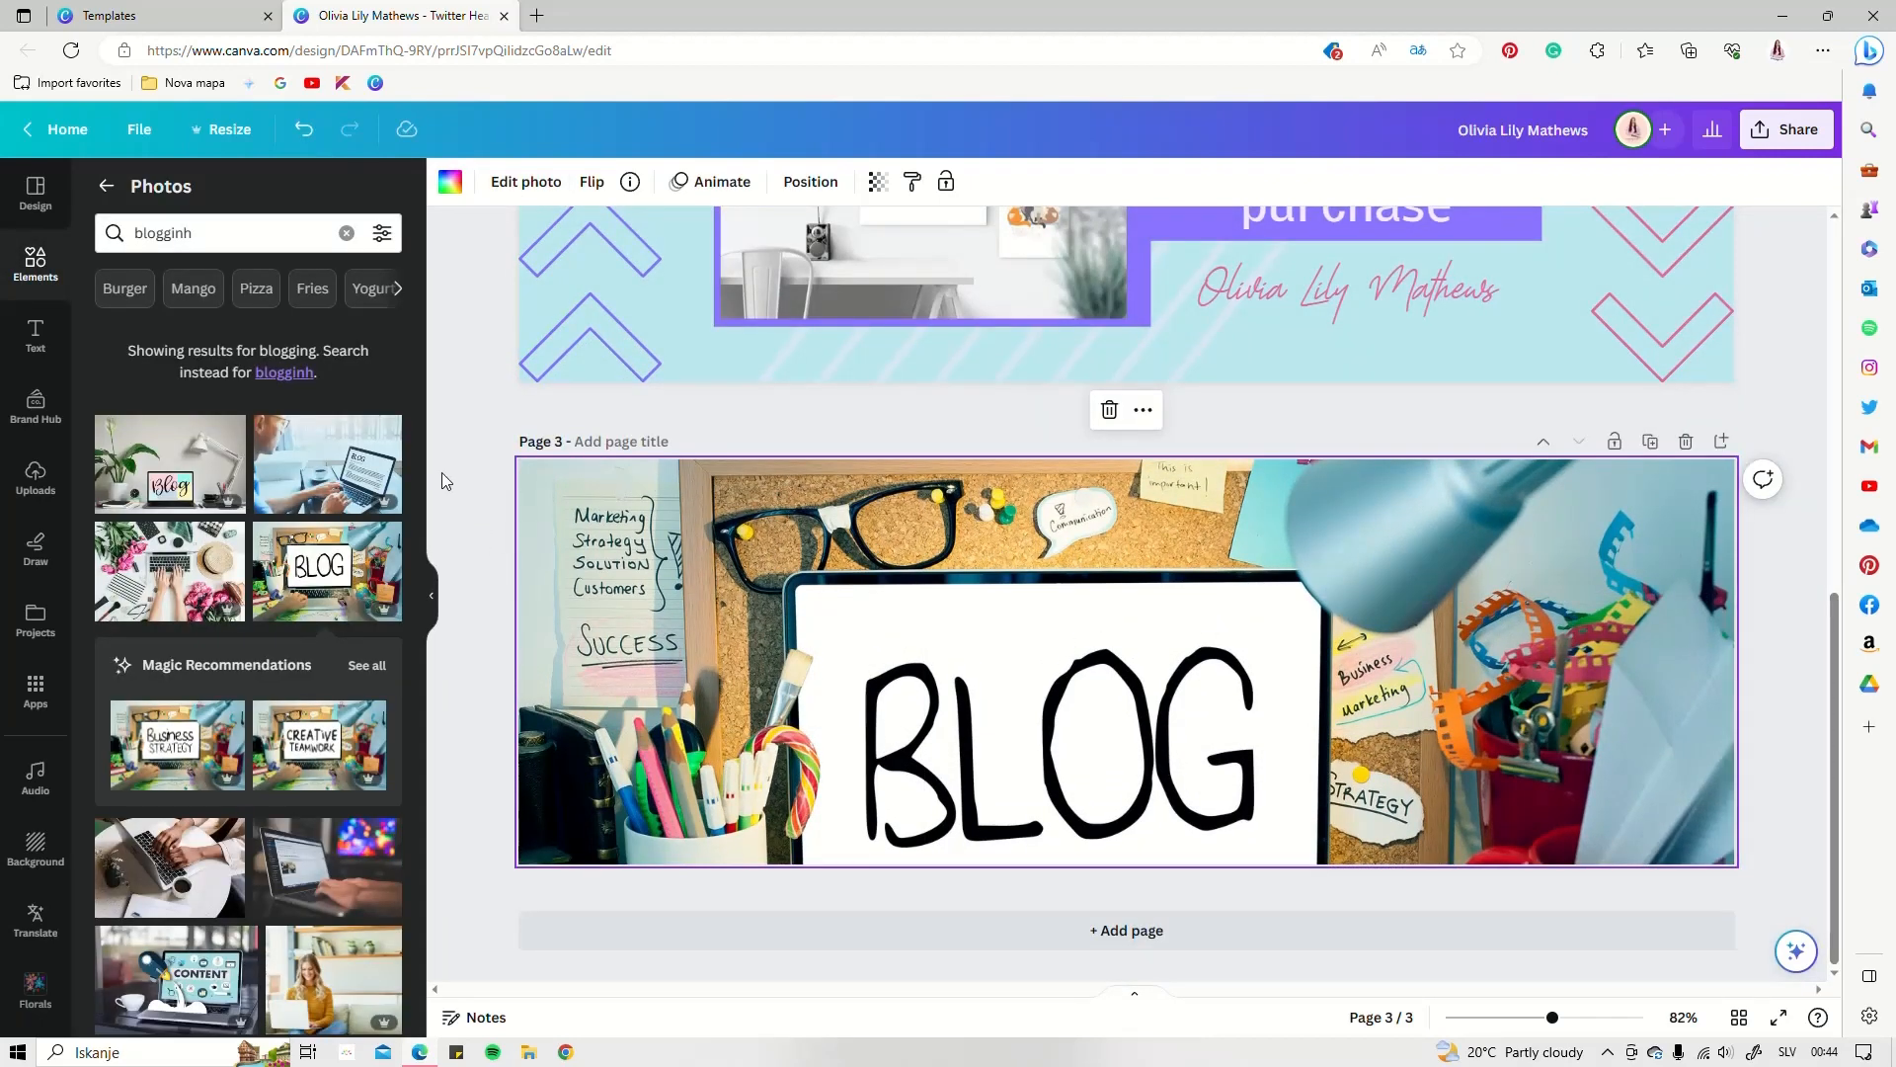
# Add a dark brown square, enlarge it at the top edge and duplicate it beside and below
pyautogui.click(39, 262)
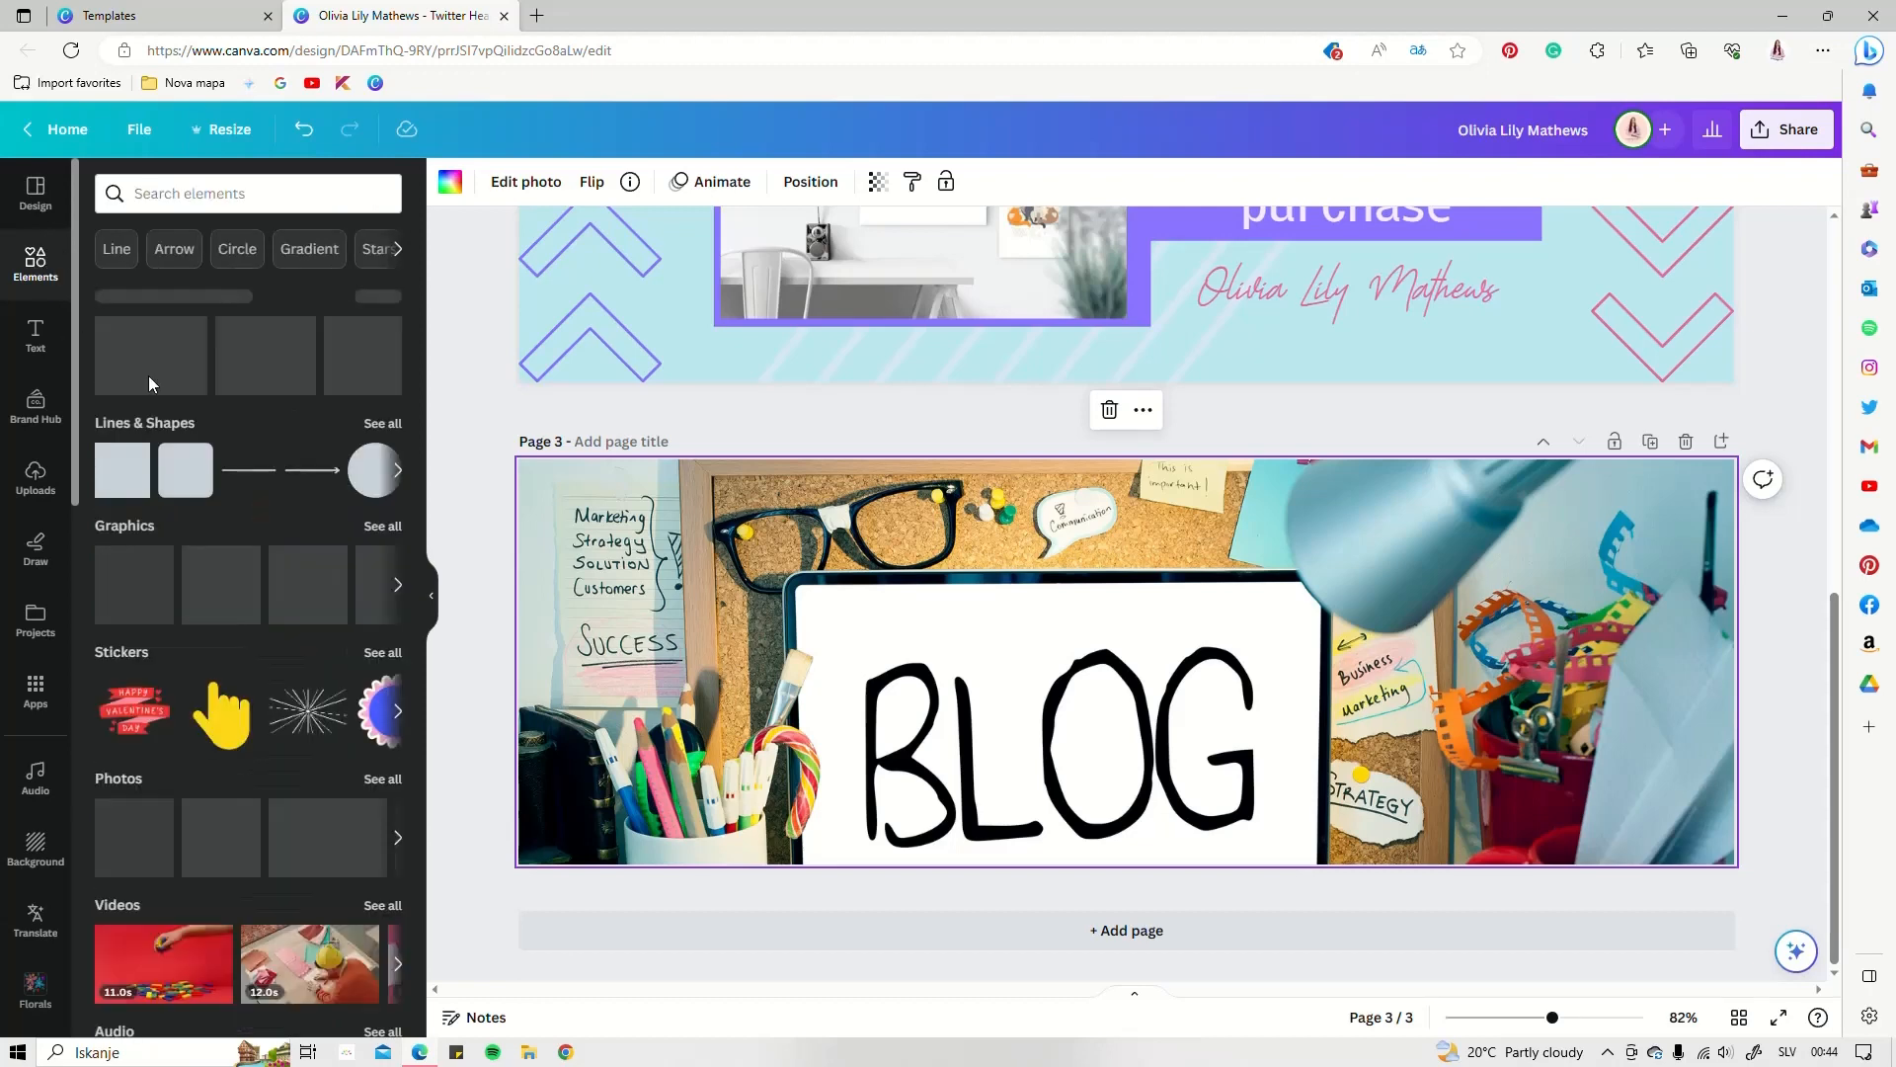
pyautogui.click(134, 478)
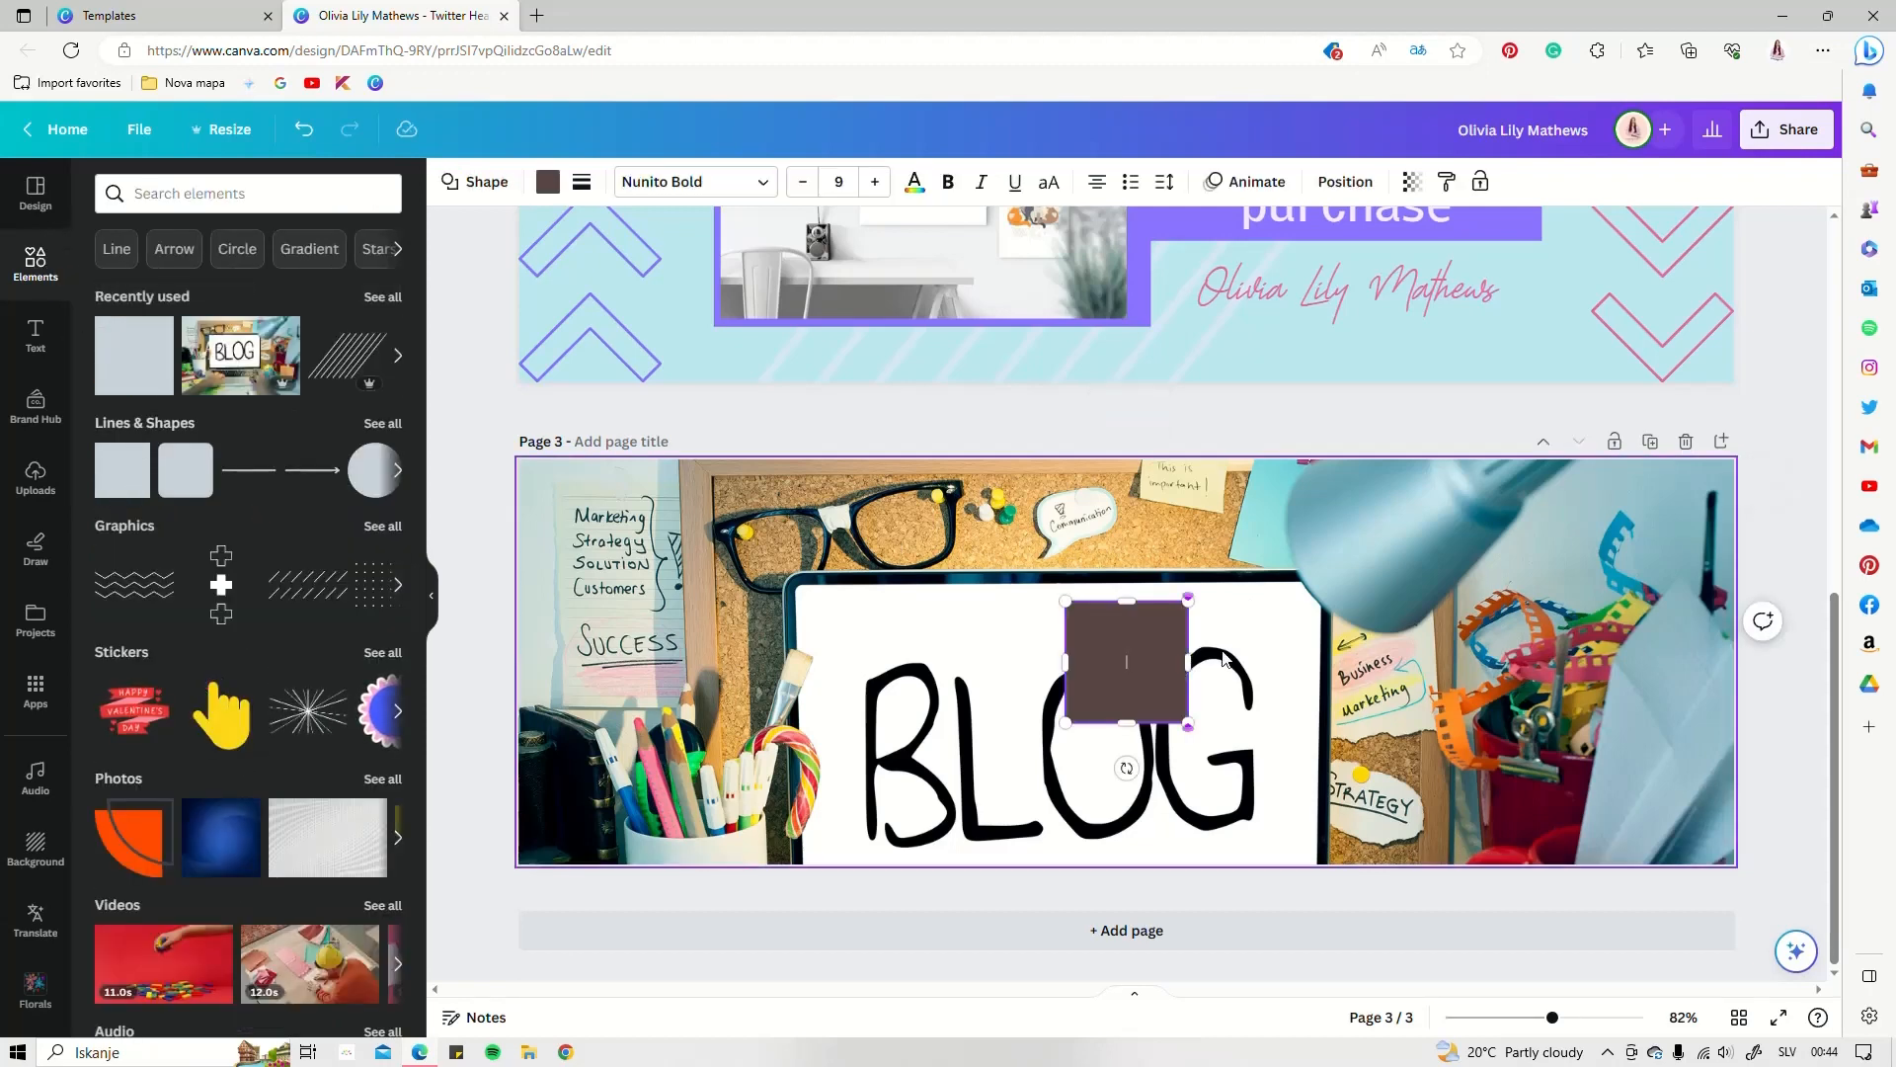
pyautogui.moveTo(1182, 613); pyautogui.dragTo(1457, 493)
pyautogui.click(1148, 627)
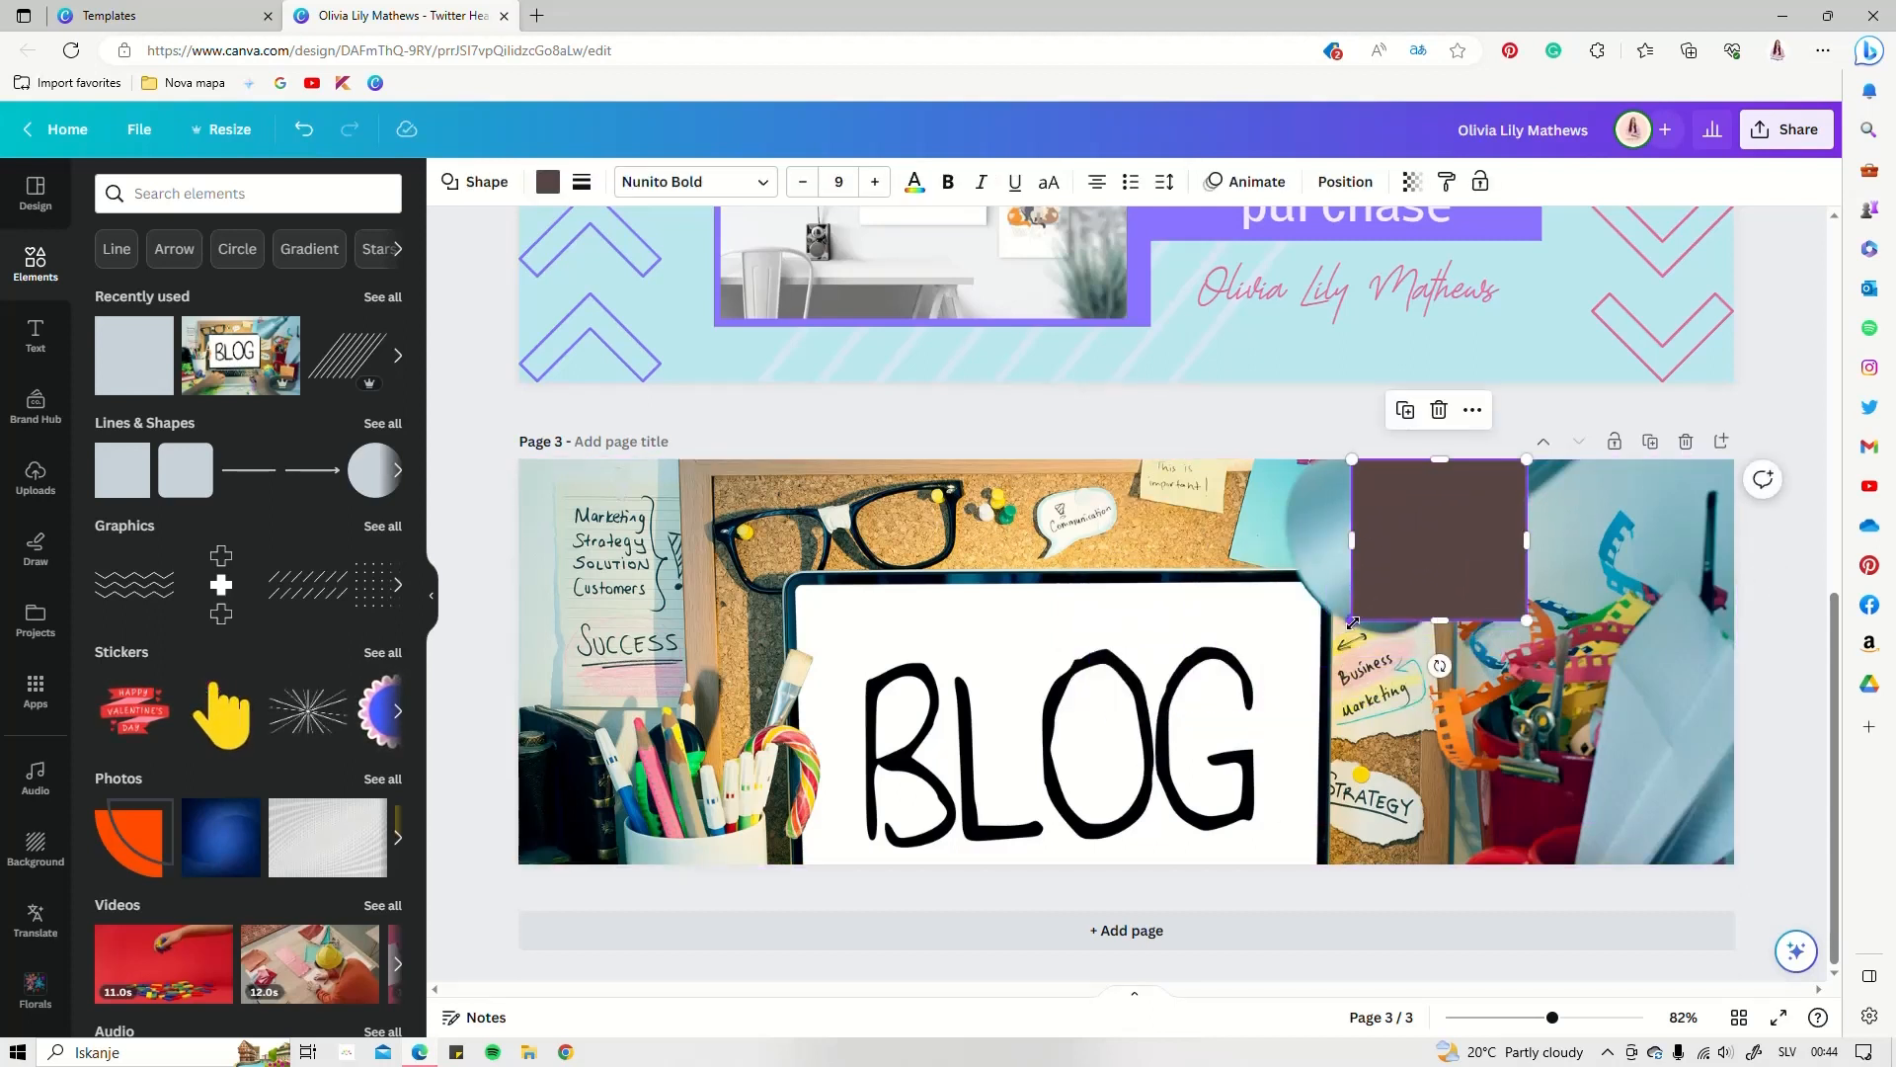
pyautogui.moveTo(1348, 619); pyautogui.dragTo(1325, 638)
pyautogui.moveTo(1582, 539); pyautogui.dragTo(1575, 542)
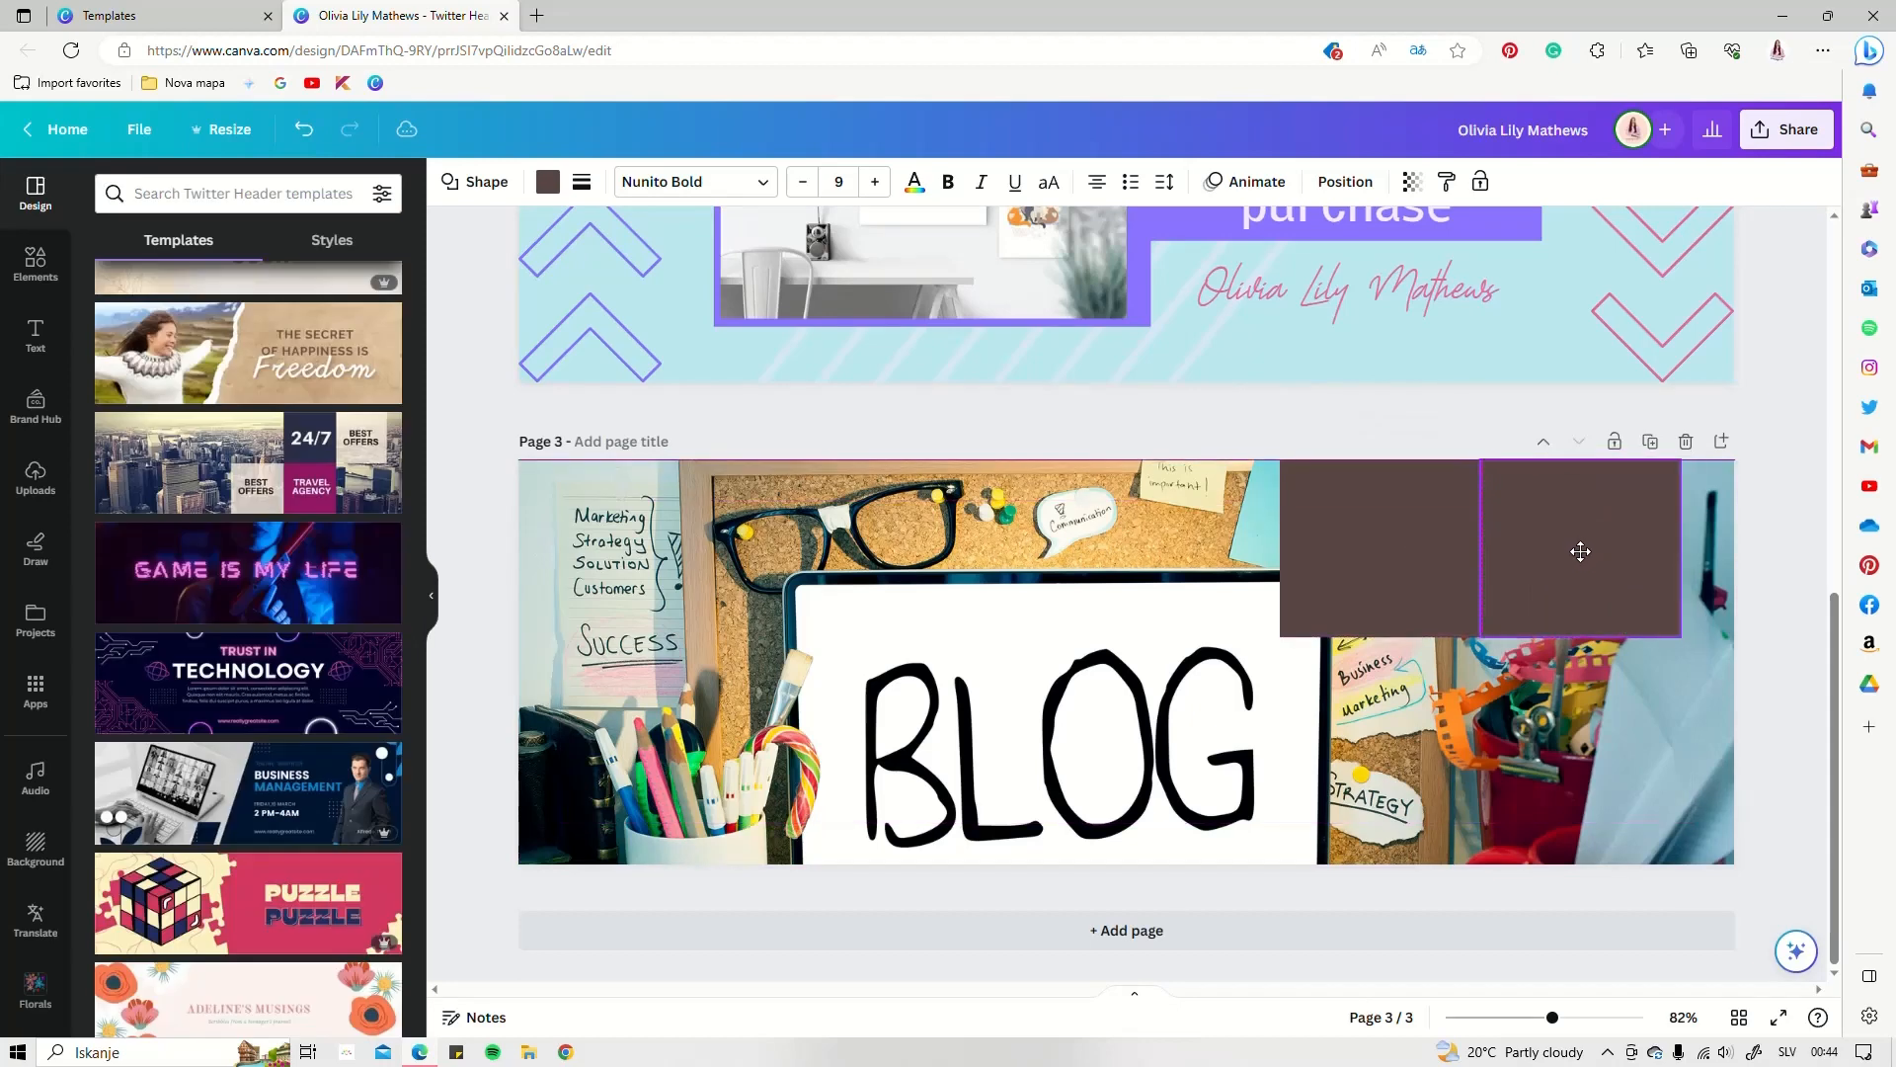
pyautogui.moveTo(1399, 593); pyautogui.dragTo(1232, 723)
# Enlarge all four squares together, narrow the top-right and lower-middle ones, and select those two
pyautogui.keyDown('shift'); pyautogui.click(1422, 716); pyautogui.keyUp('shift')
pyautogui.keyDown('shift'); pyautogui.click(1467, 617); pyautogui.keyUp('shift')
pyautogui.keyDown('shift'); pyautogui.click(1509, 549); pyautogui.keyUp('shift')
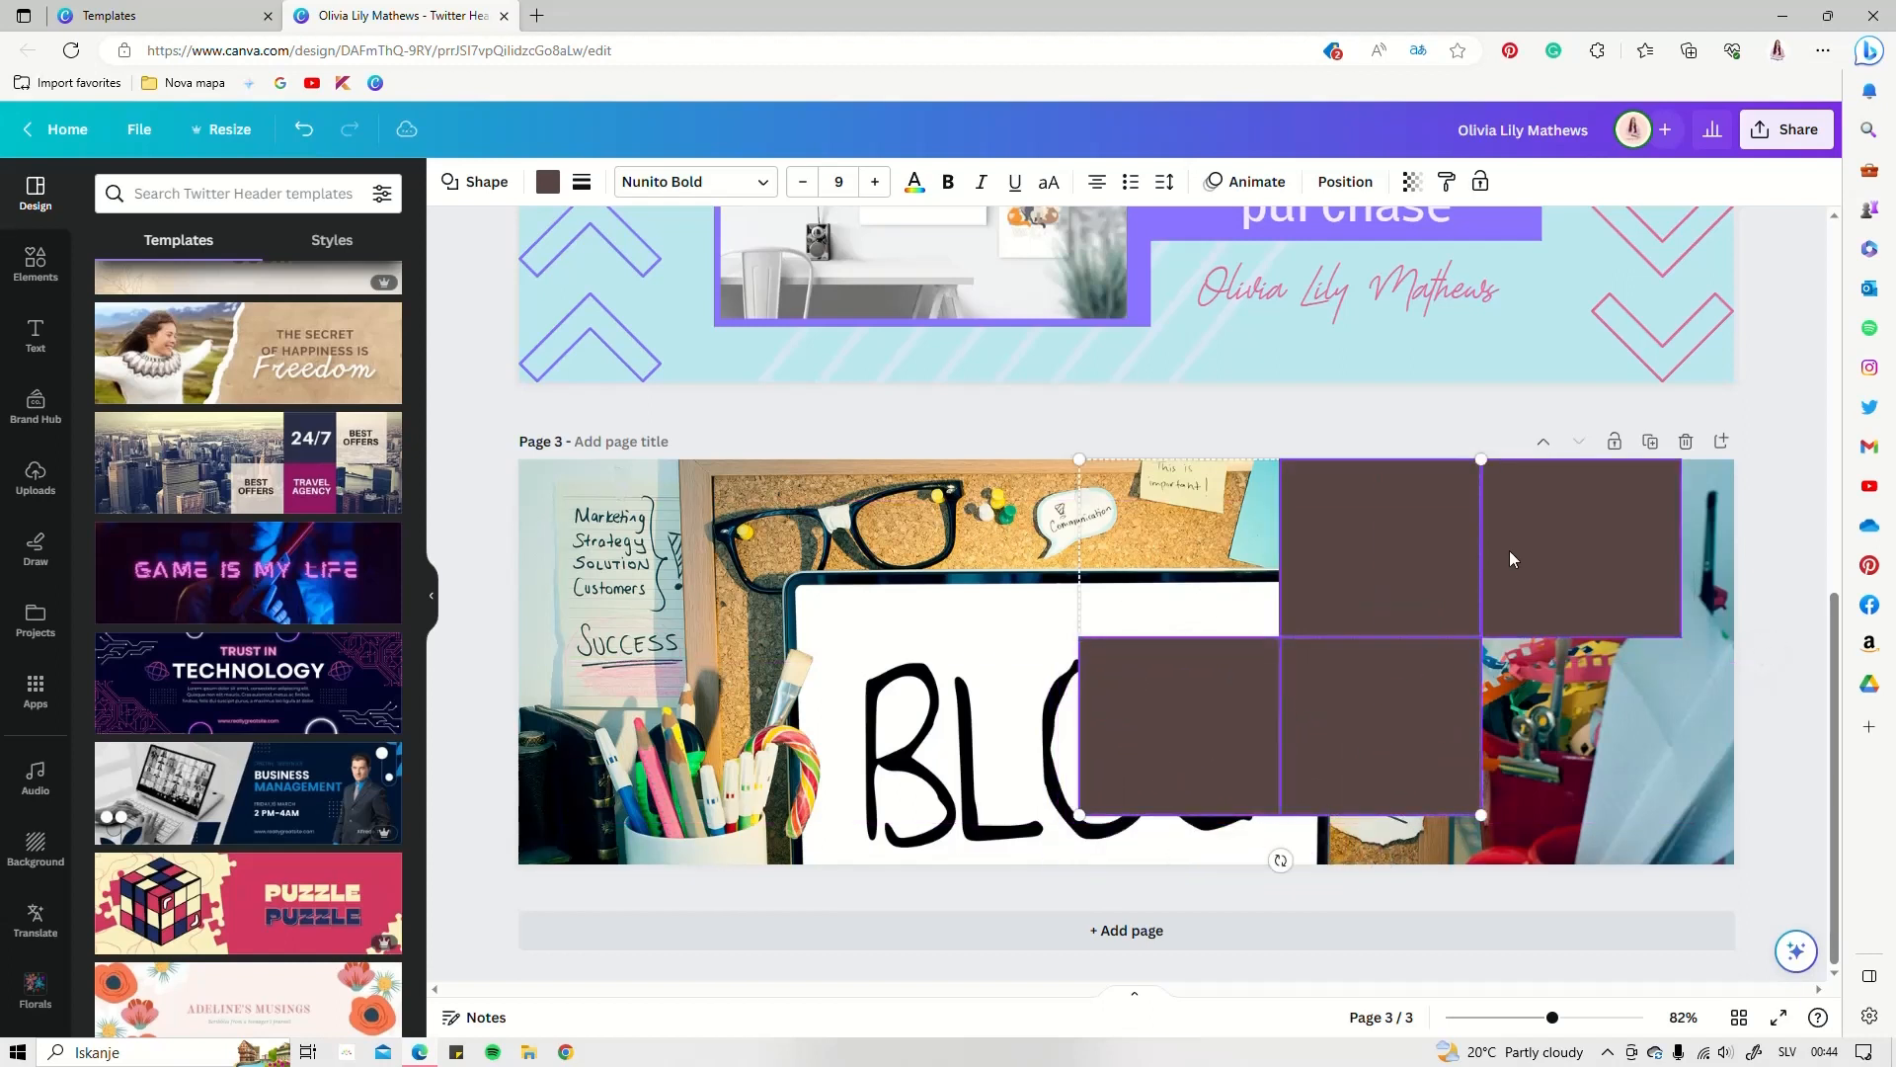
pyautogui.moveTo(1684, 825); pyautogui.dragTo(1713, 865)
pyautogui.click(1576, 576)
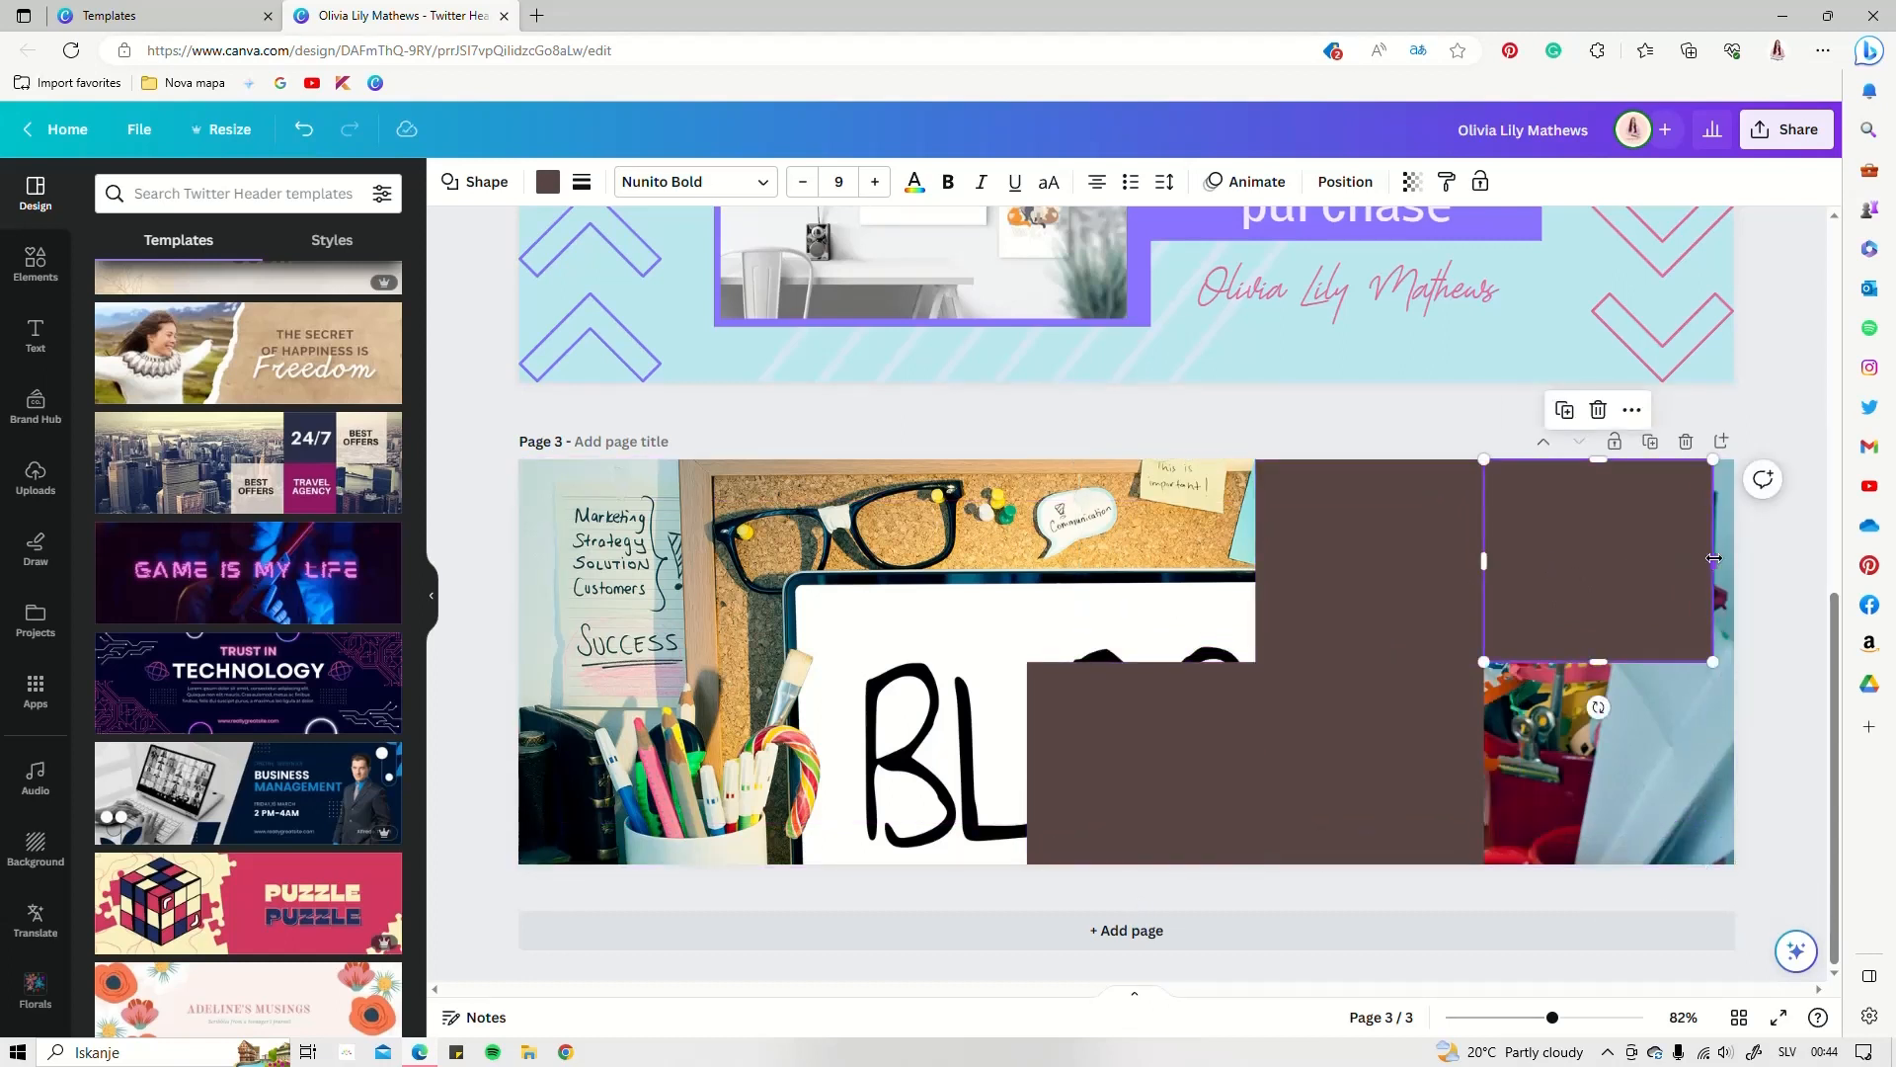
pyautogui.moveTo(1714, 558); pyautogui.dragTo(1679, 593)
pyautogui.click(1027, 760)
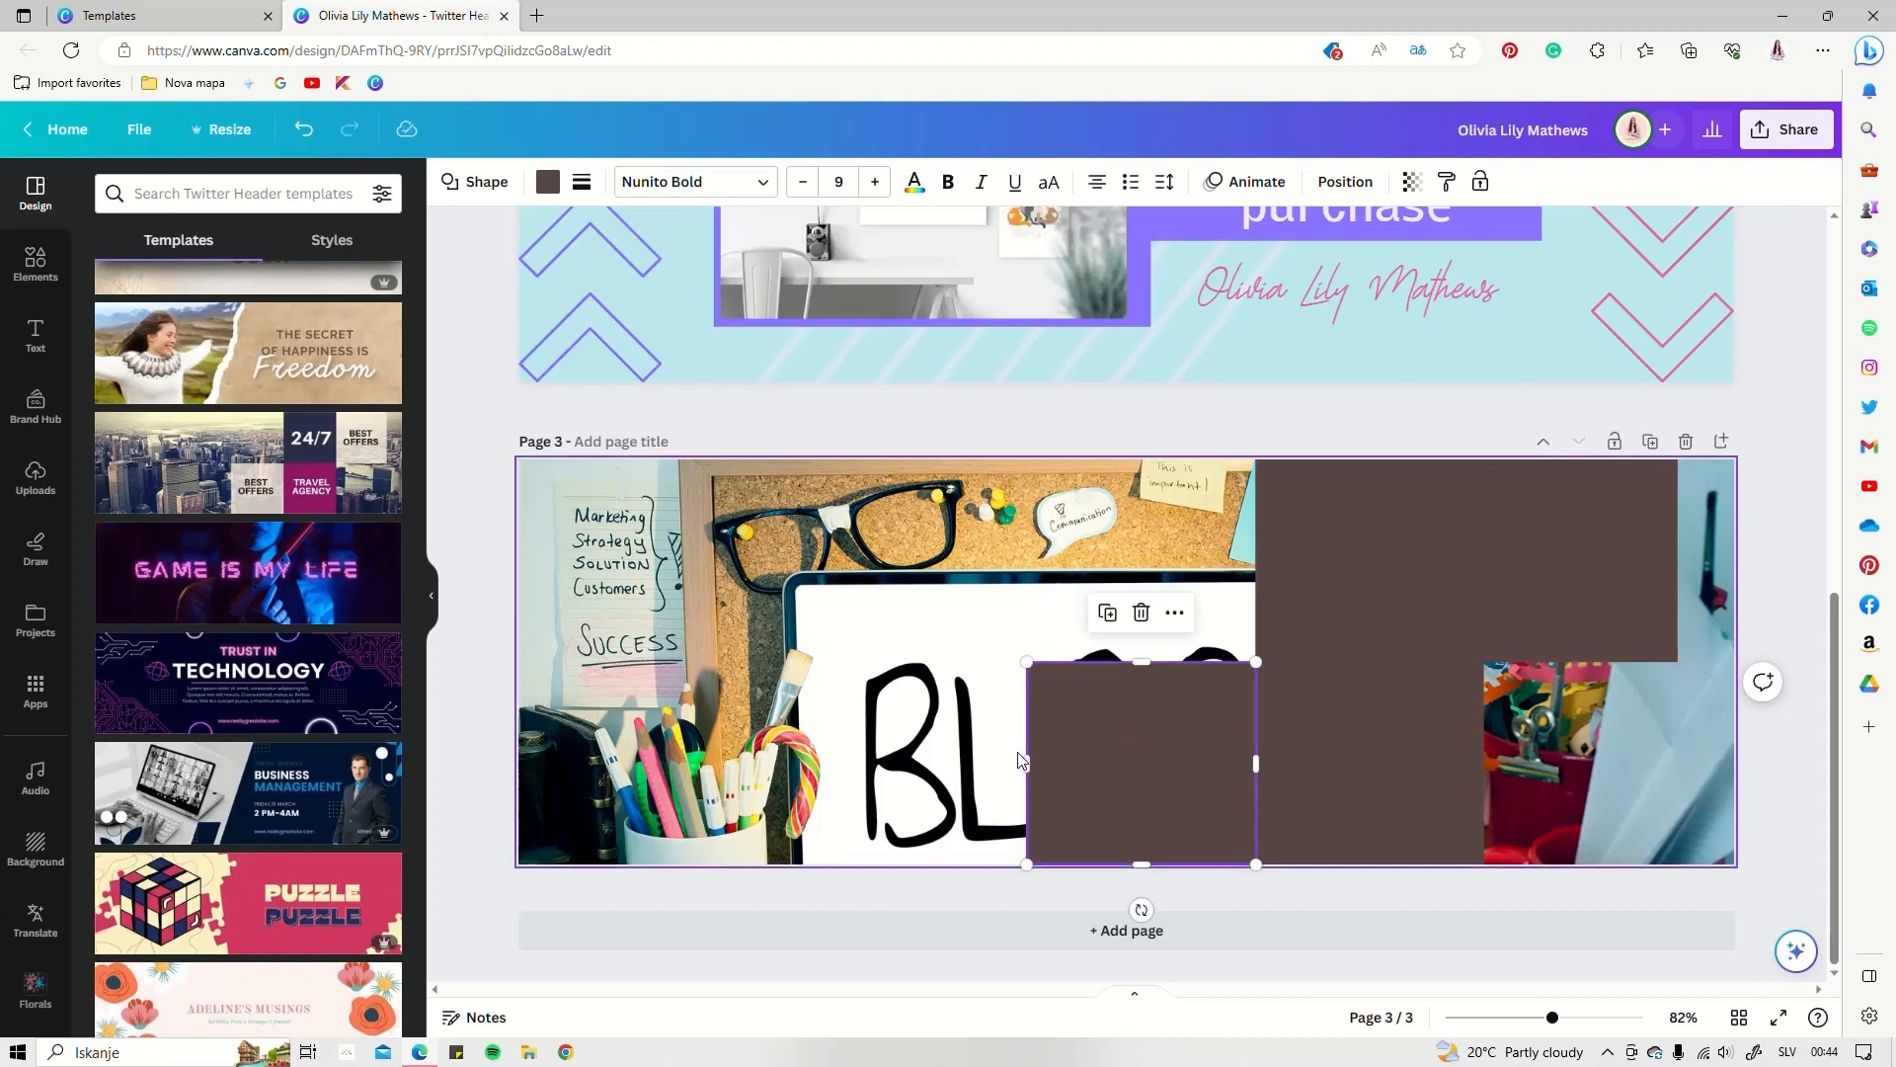
pyautogui.moveTo(1028, 762); pyautogui.dragTo(1067, 764)
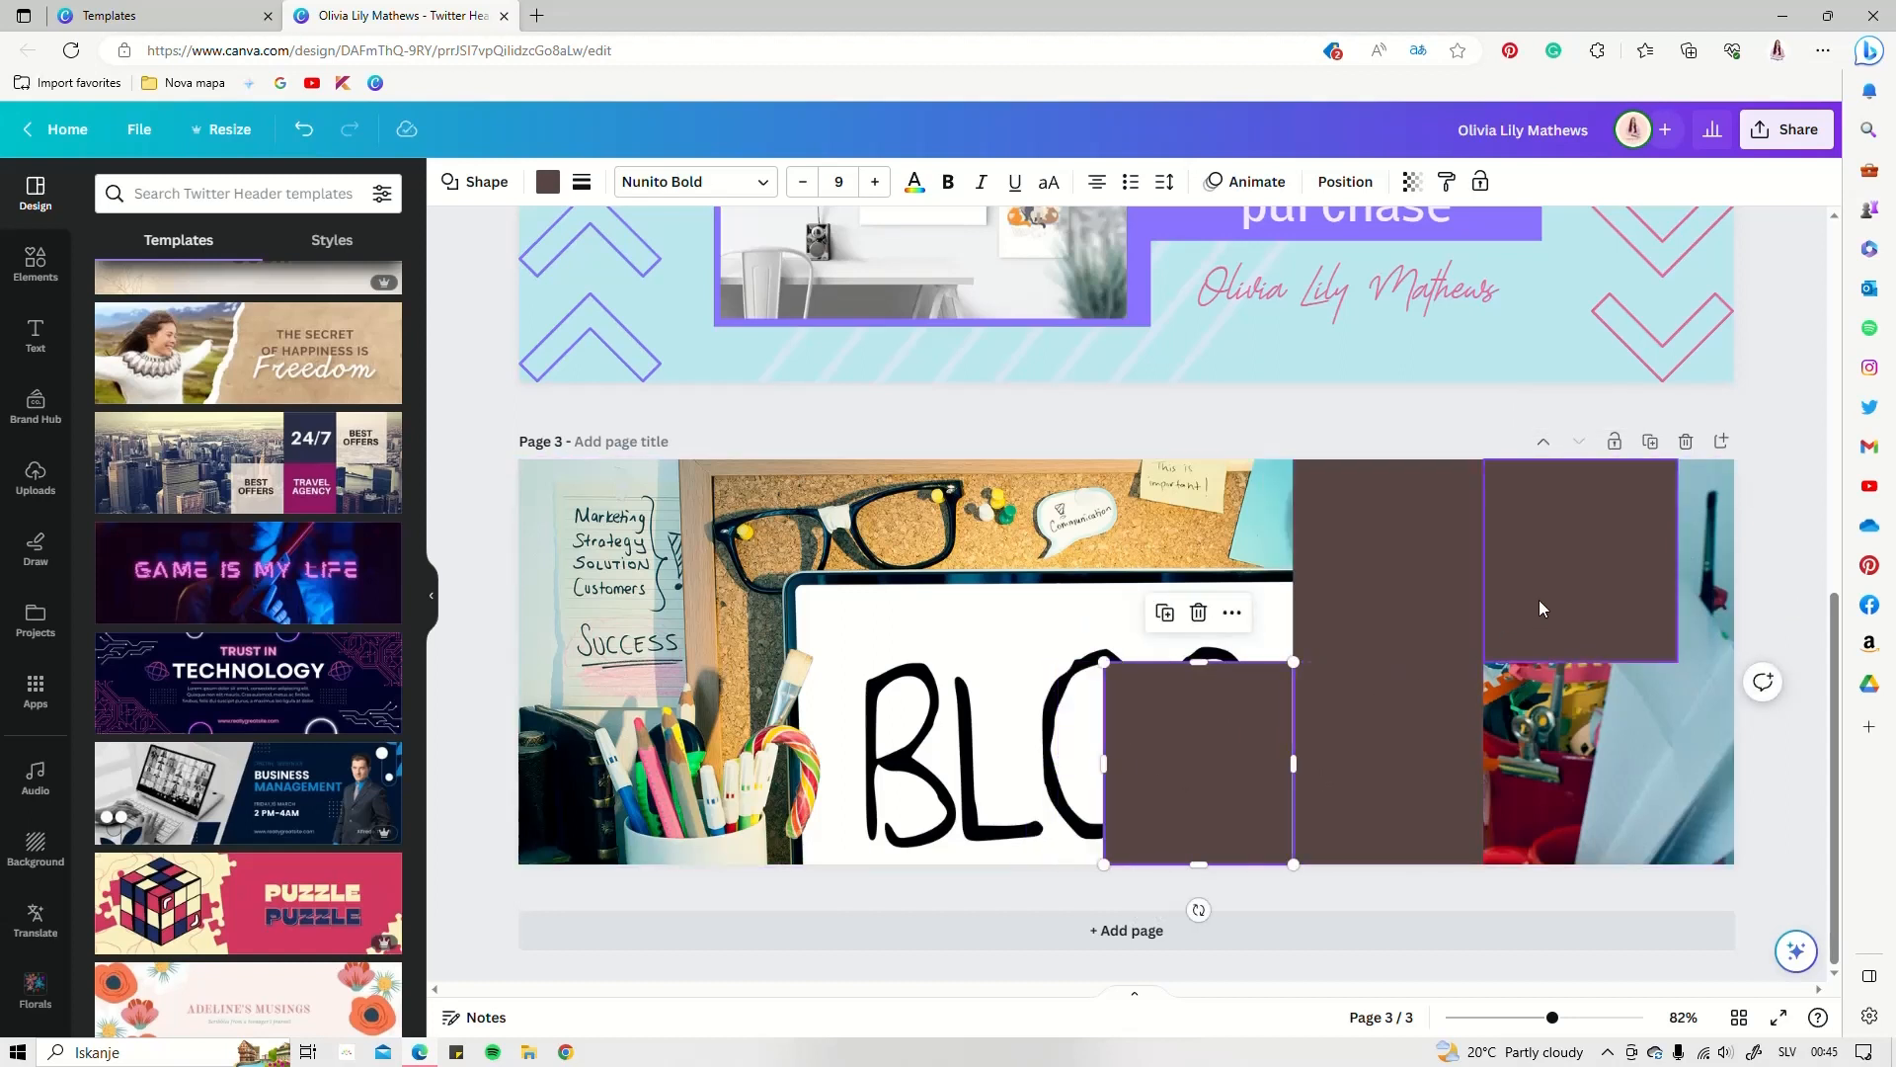
pyautogui.click(1546, 575)
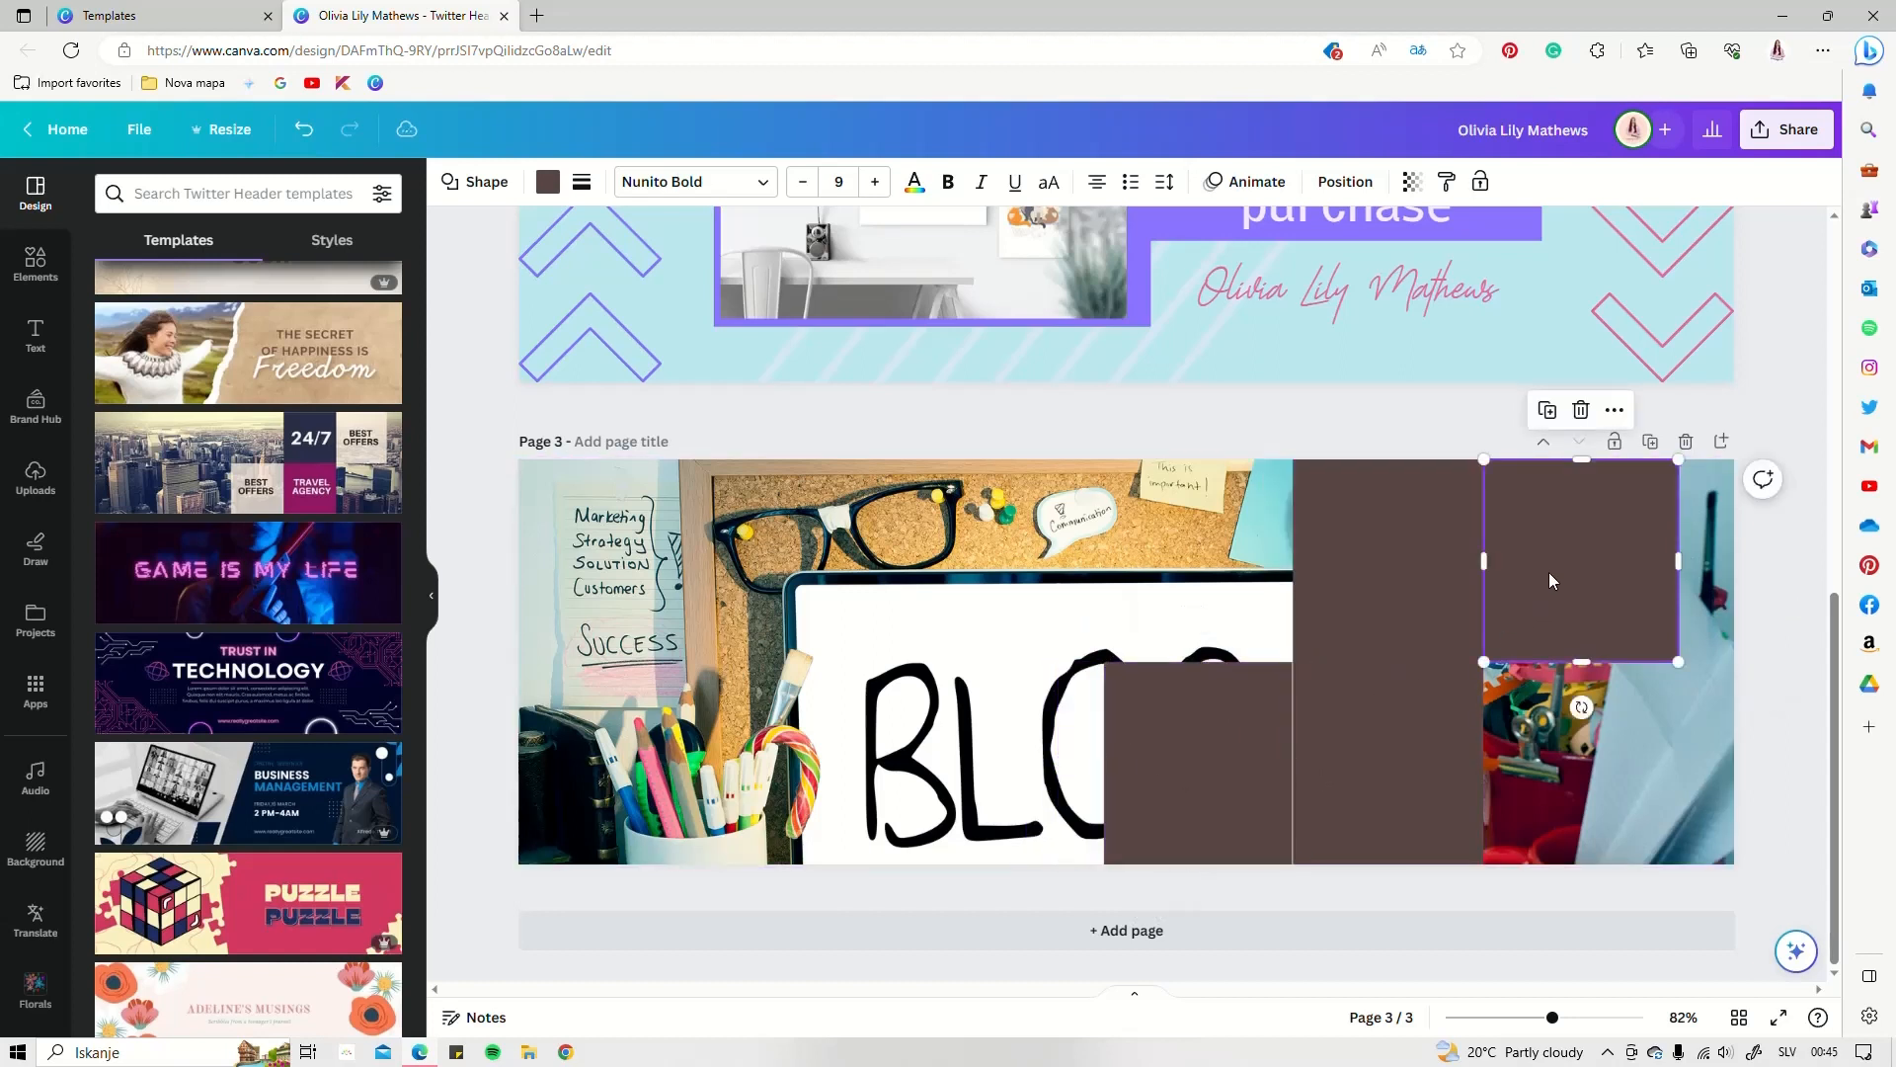
pyautogui.keyDown('shift'); pyautogui.click(1199, 758); pyautogui.keyUp('shift')
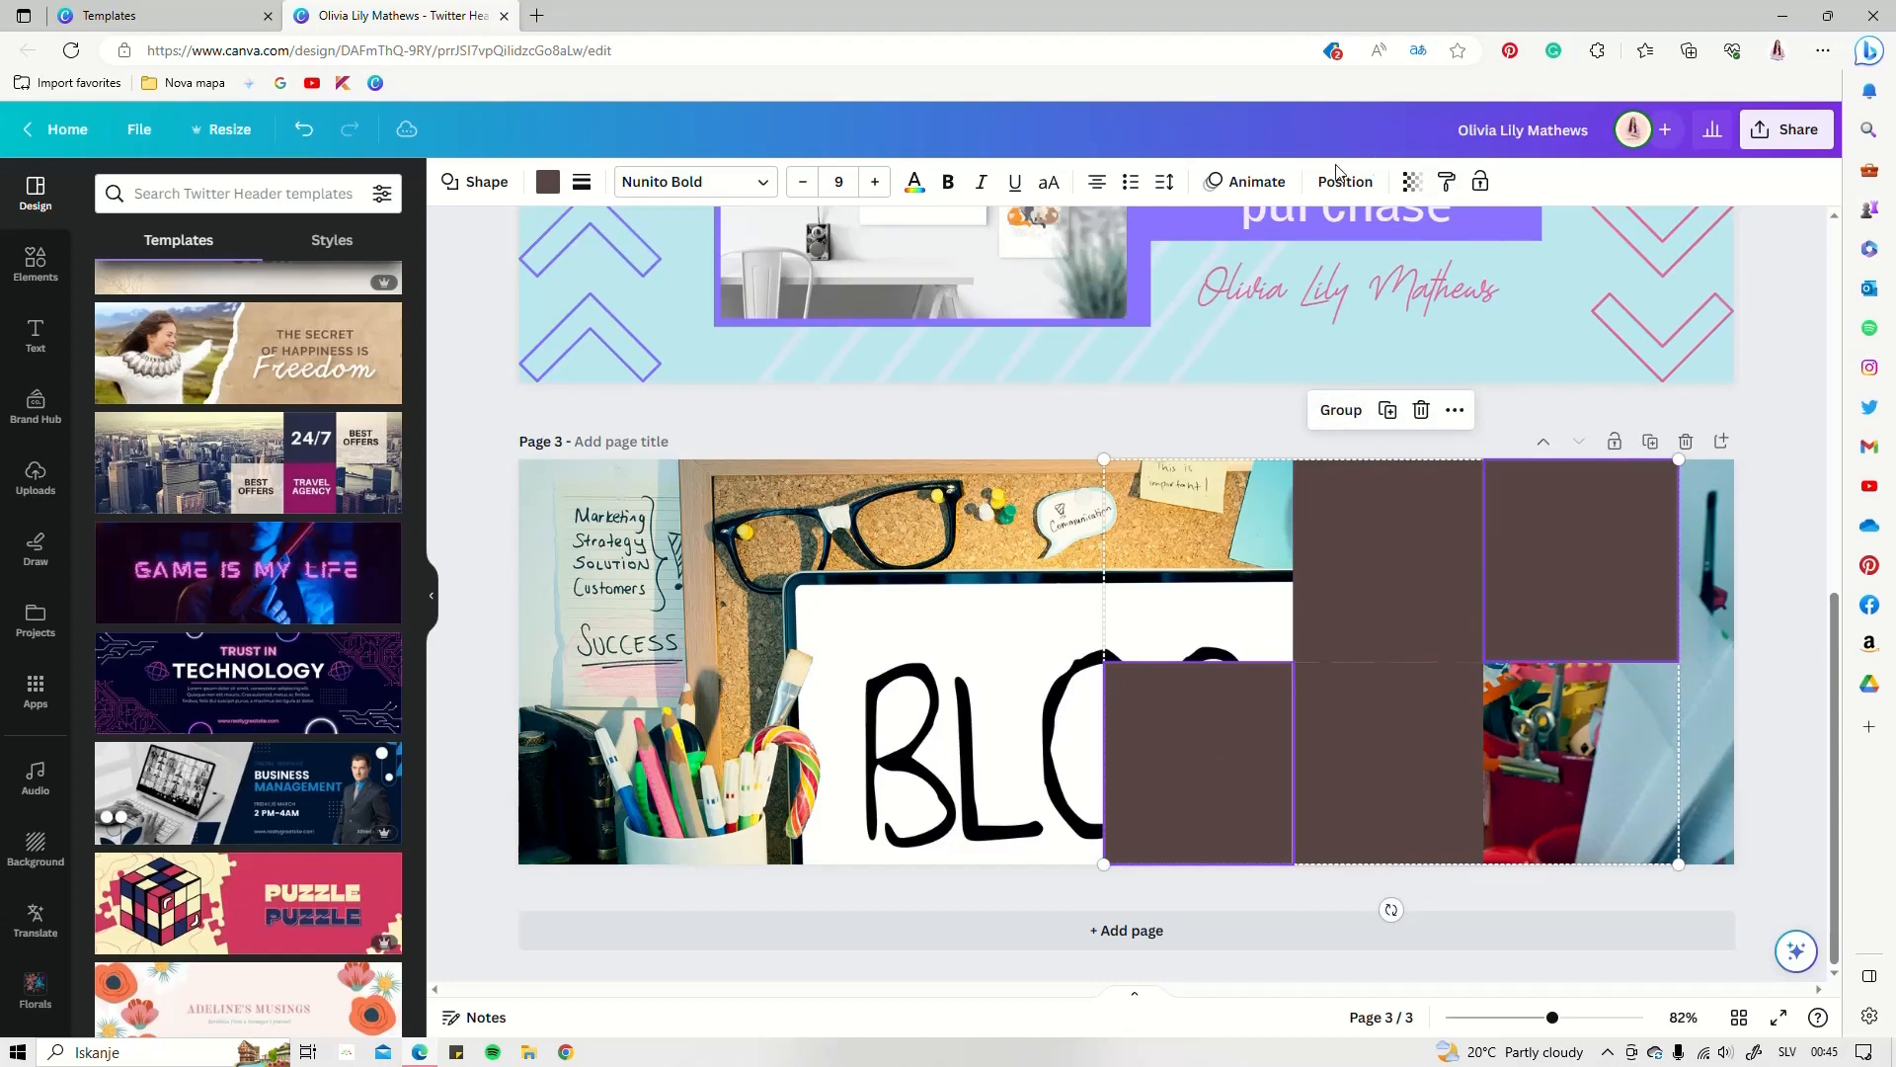
# Colour the two selected squares pink at about 70 transparency
pyautogui.click(547, 180)
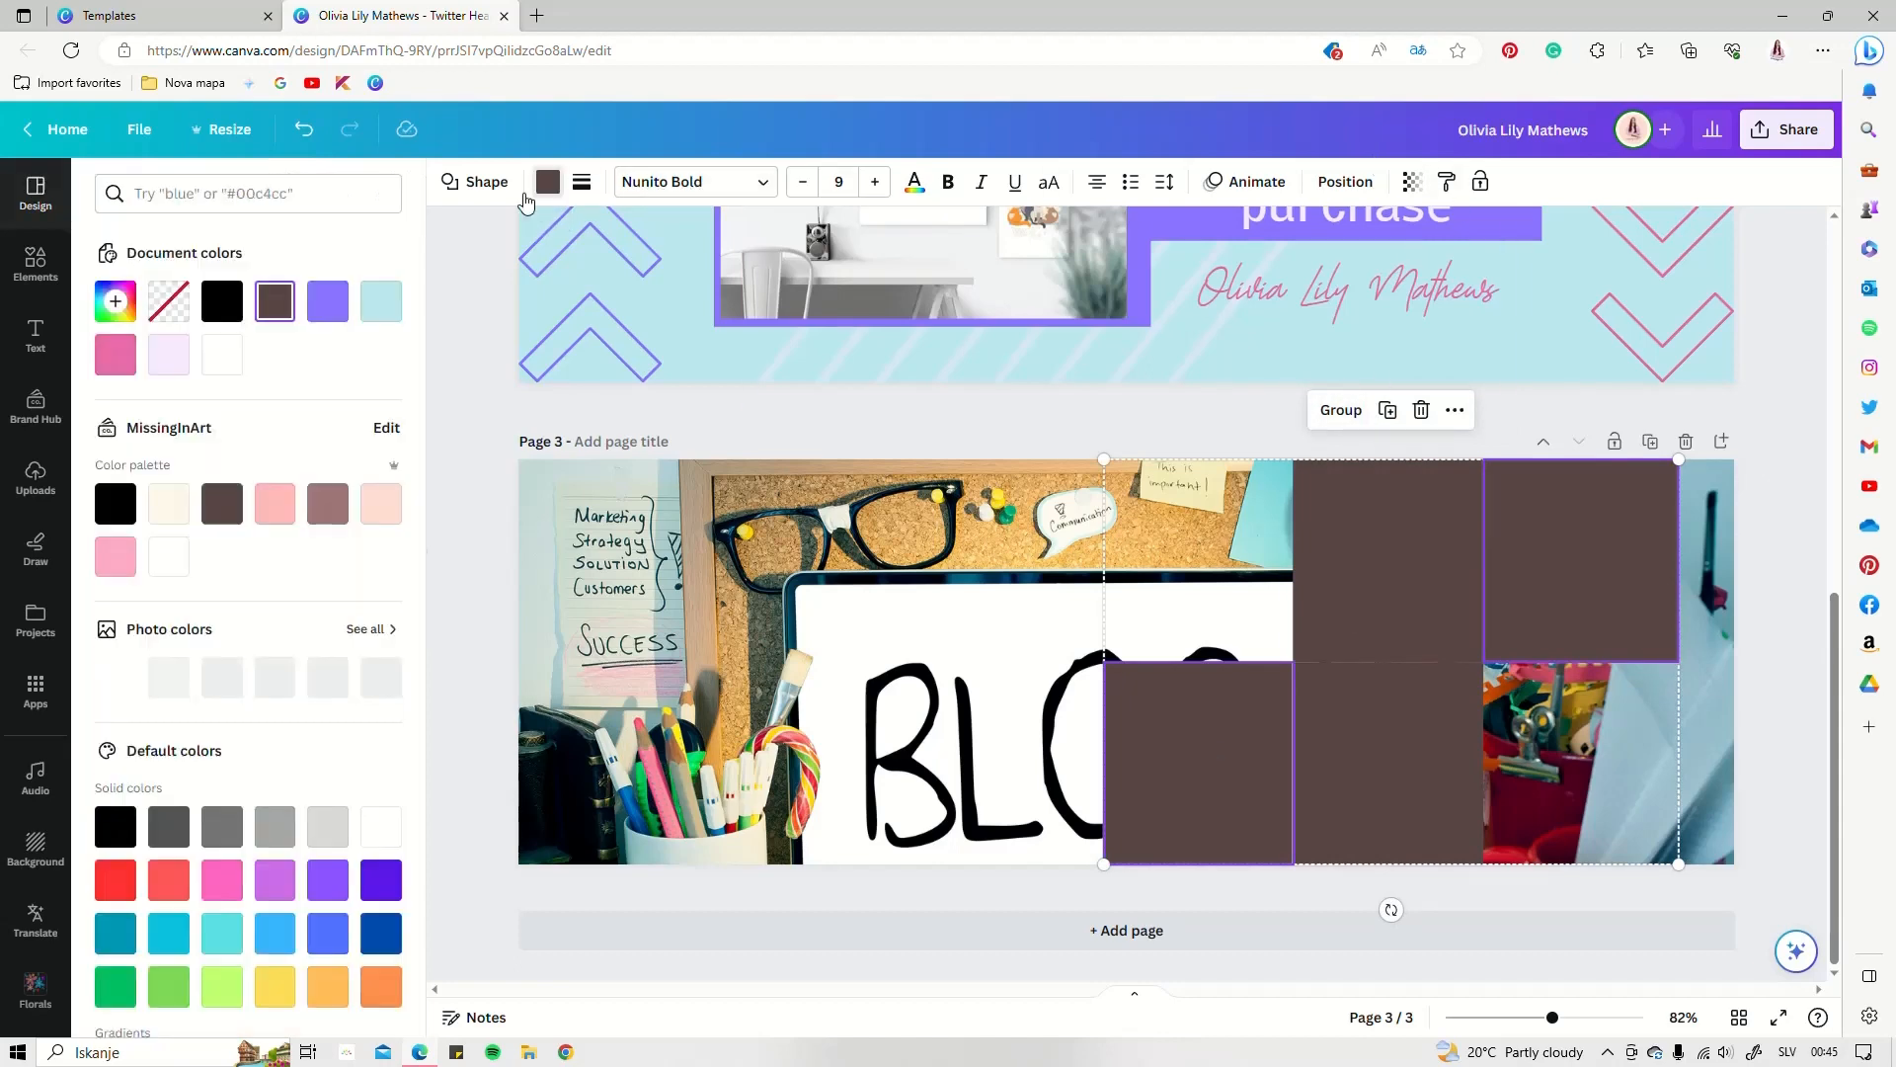
pyautogui.click(296, 506)
pyautogui.click(1412, 182)
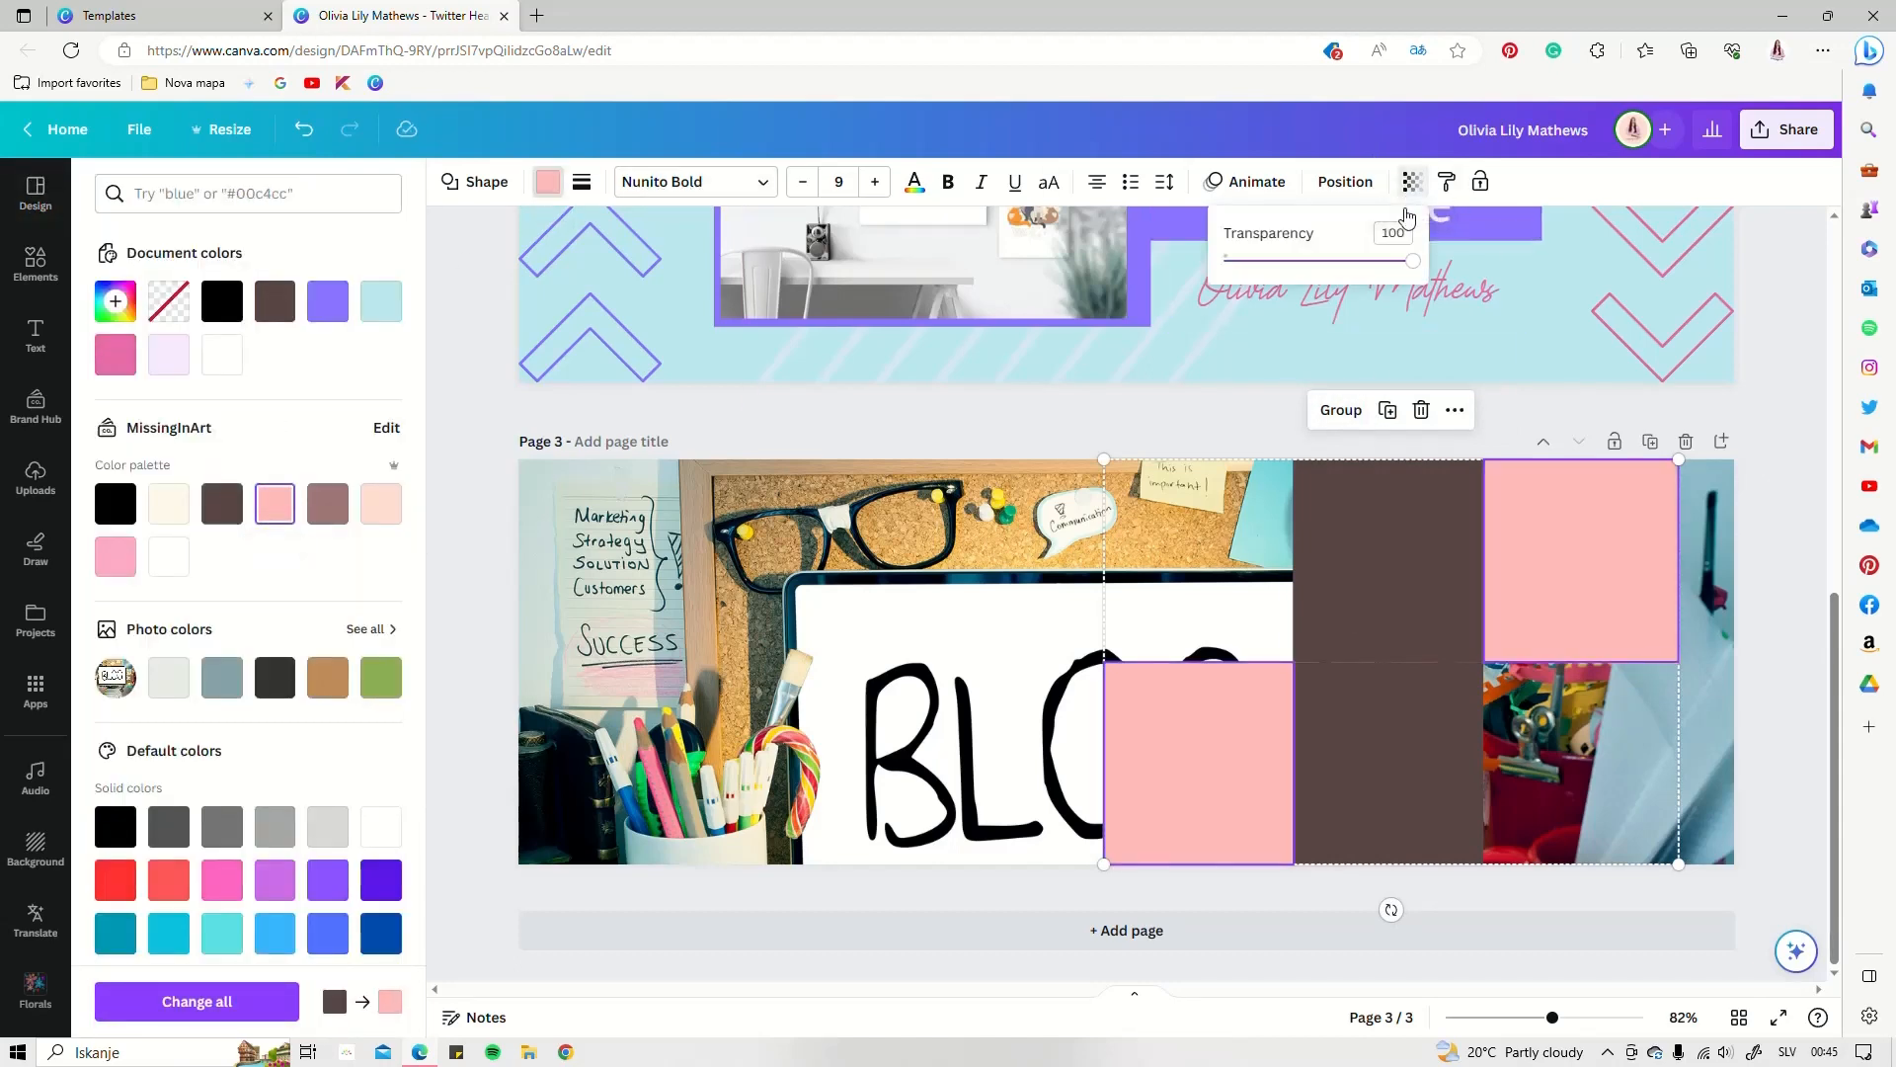
pyautogui.moveTo(1414, 266); pyautogui.dragTo(1367, 275)
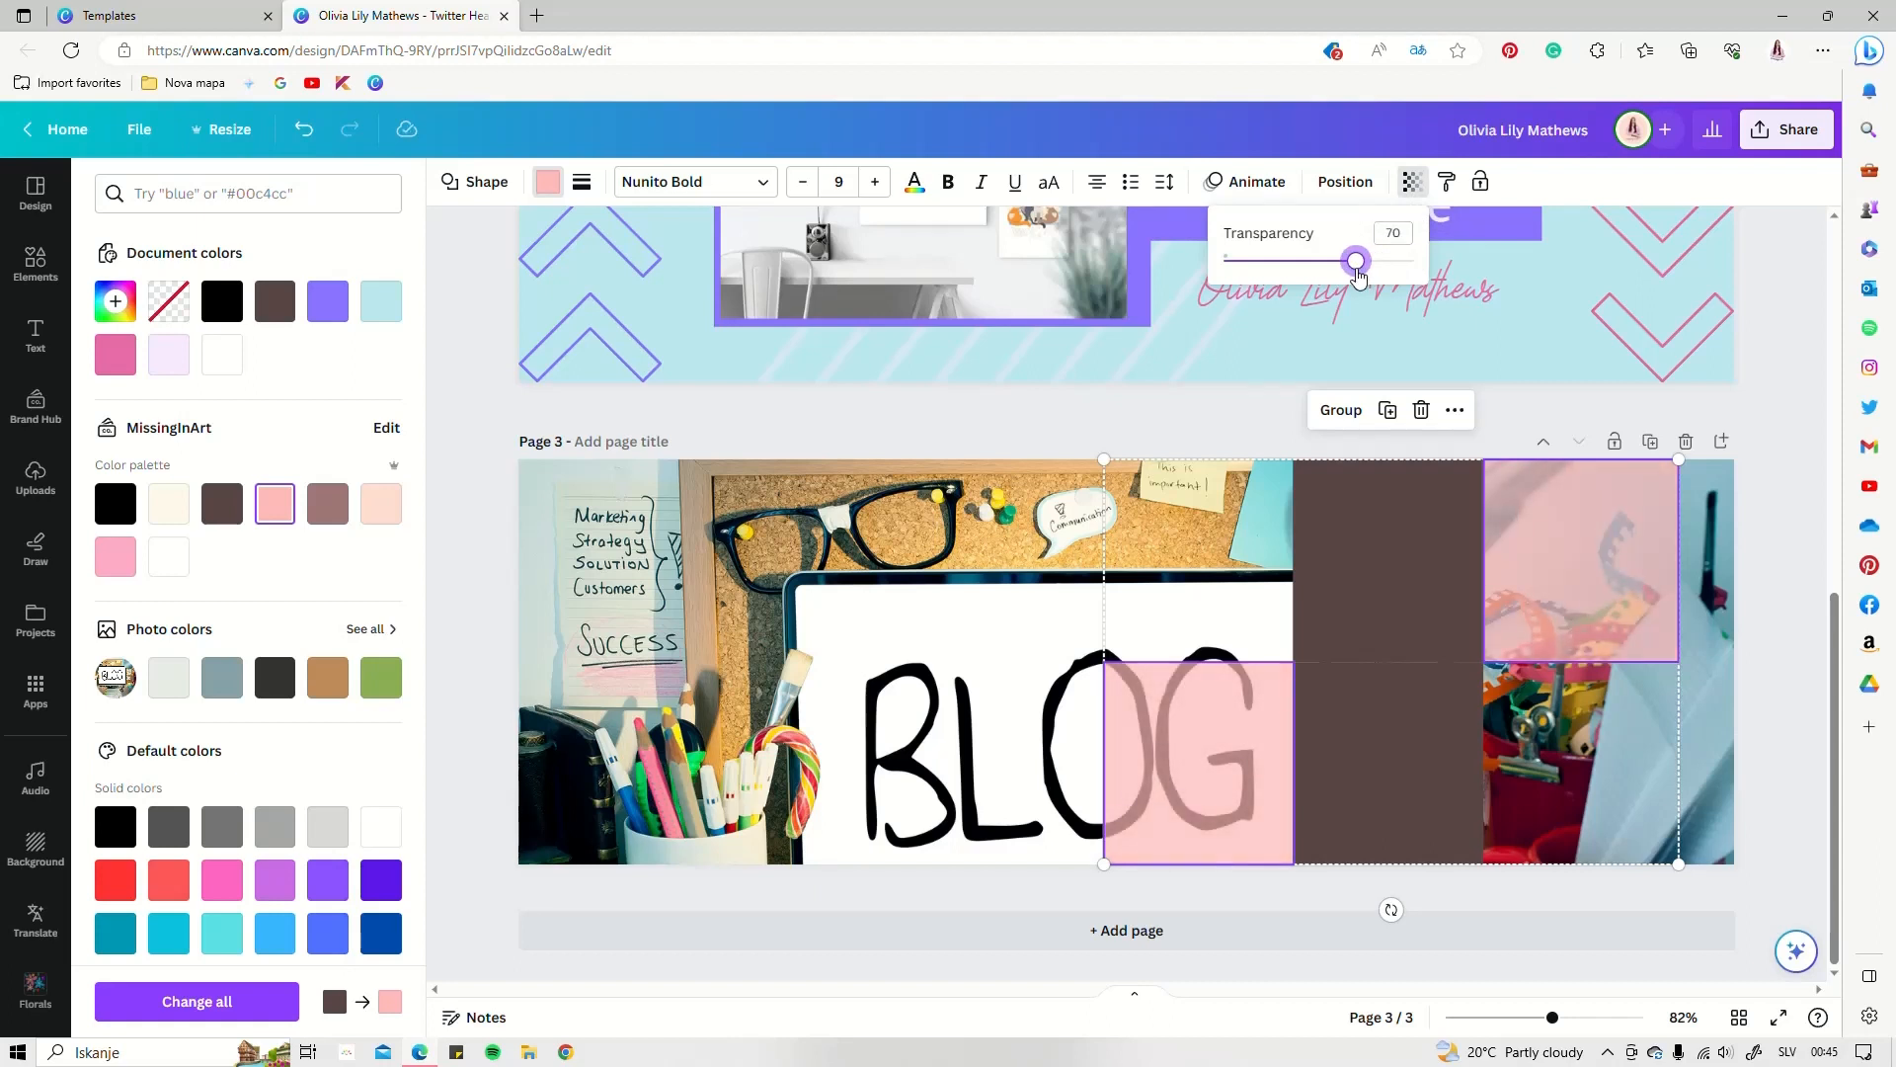
pyautogui.click(1418, 696)
pyautogui.click(1414, 713)
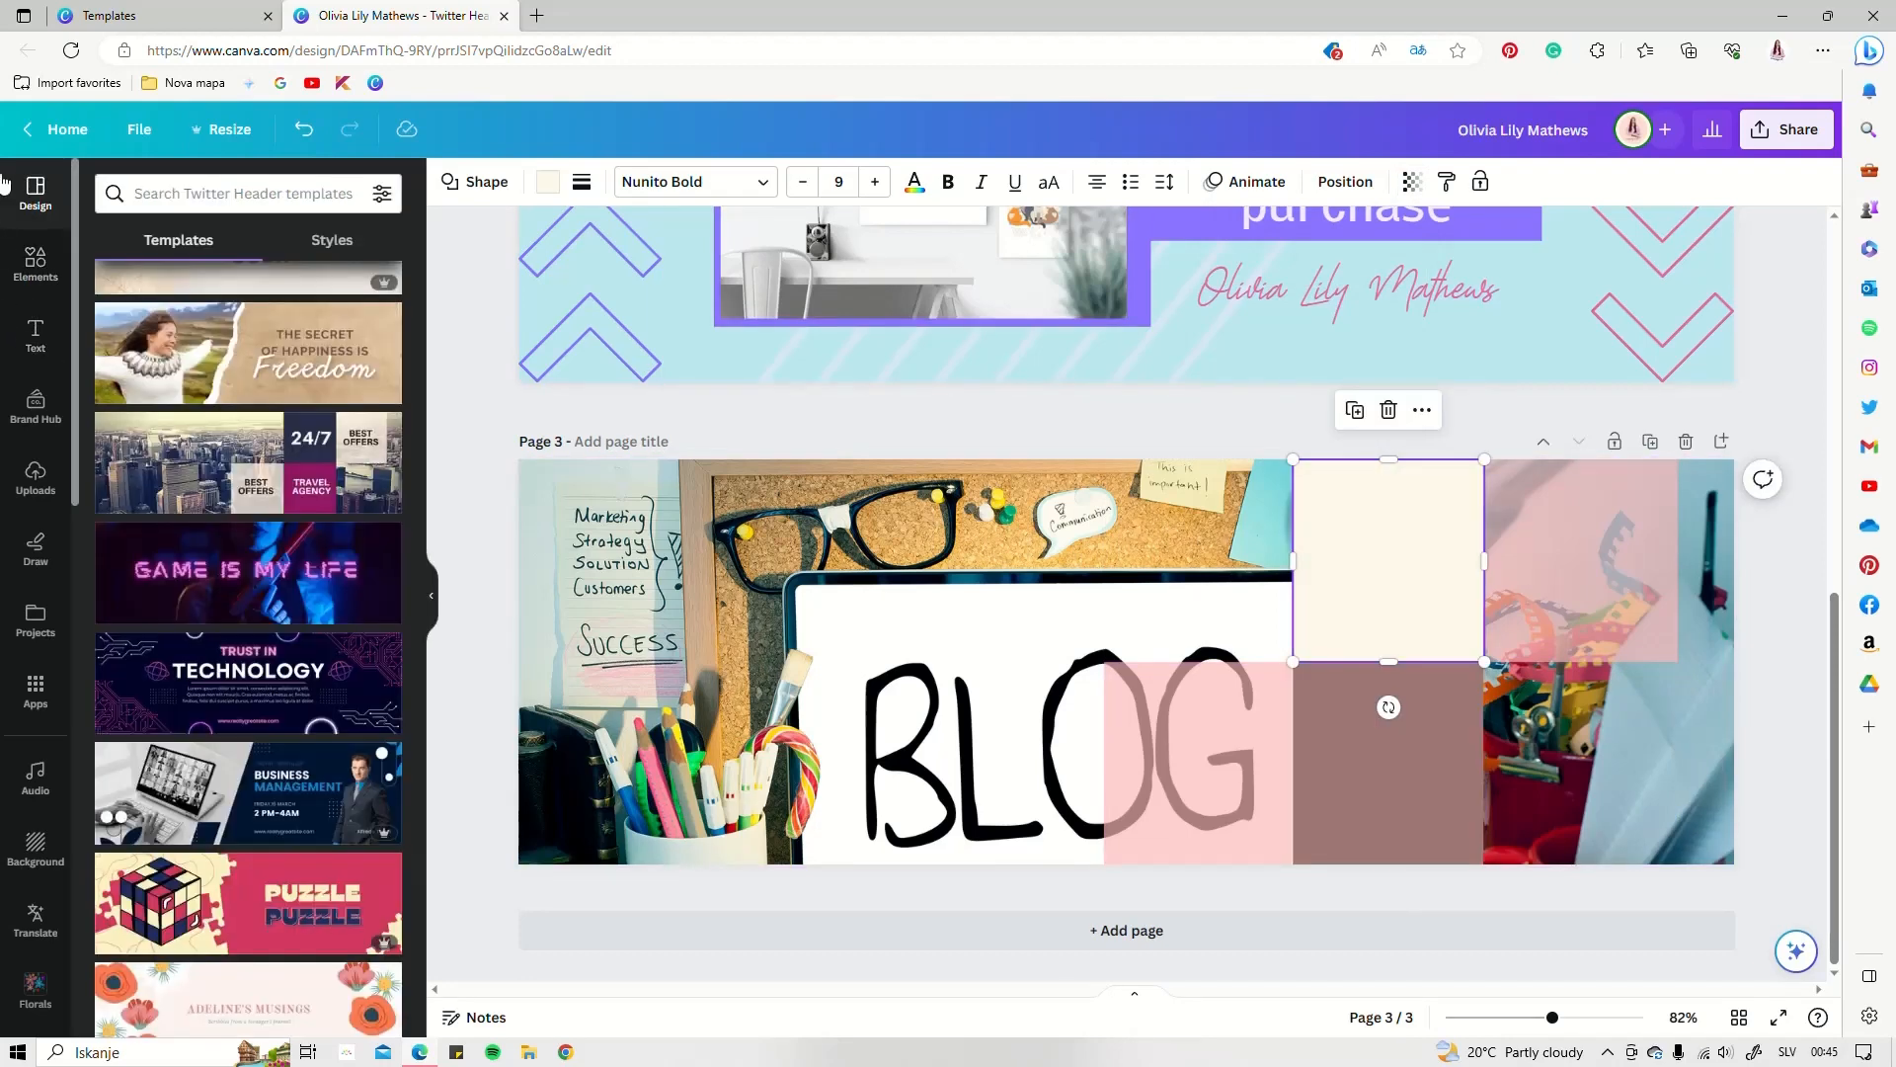
pyautogui.click(35, 336)
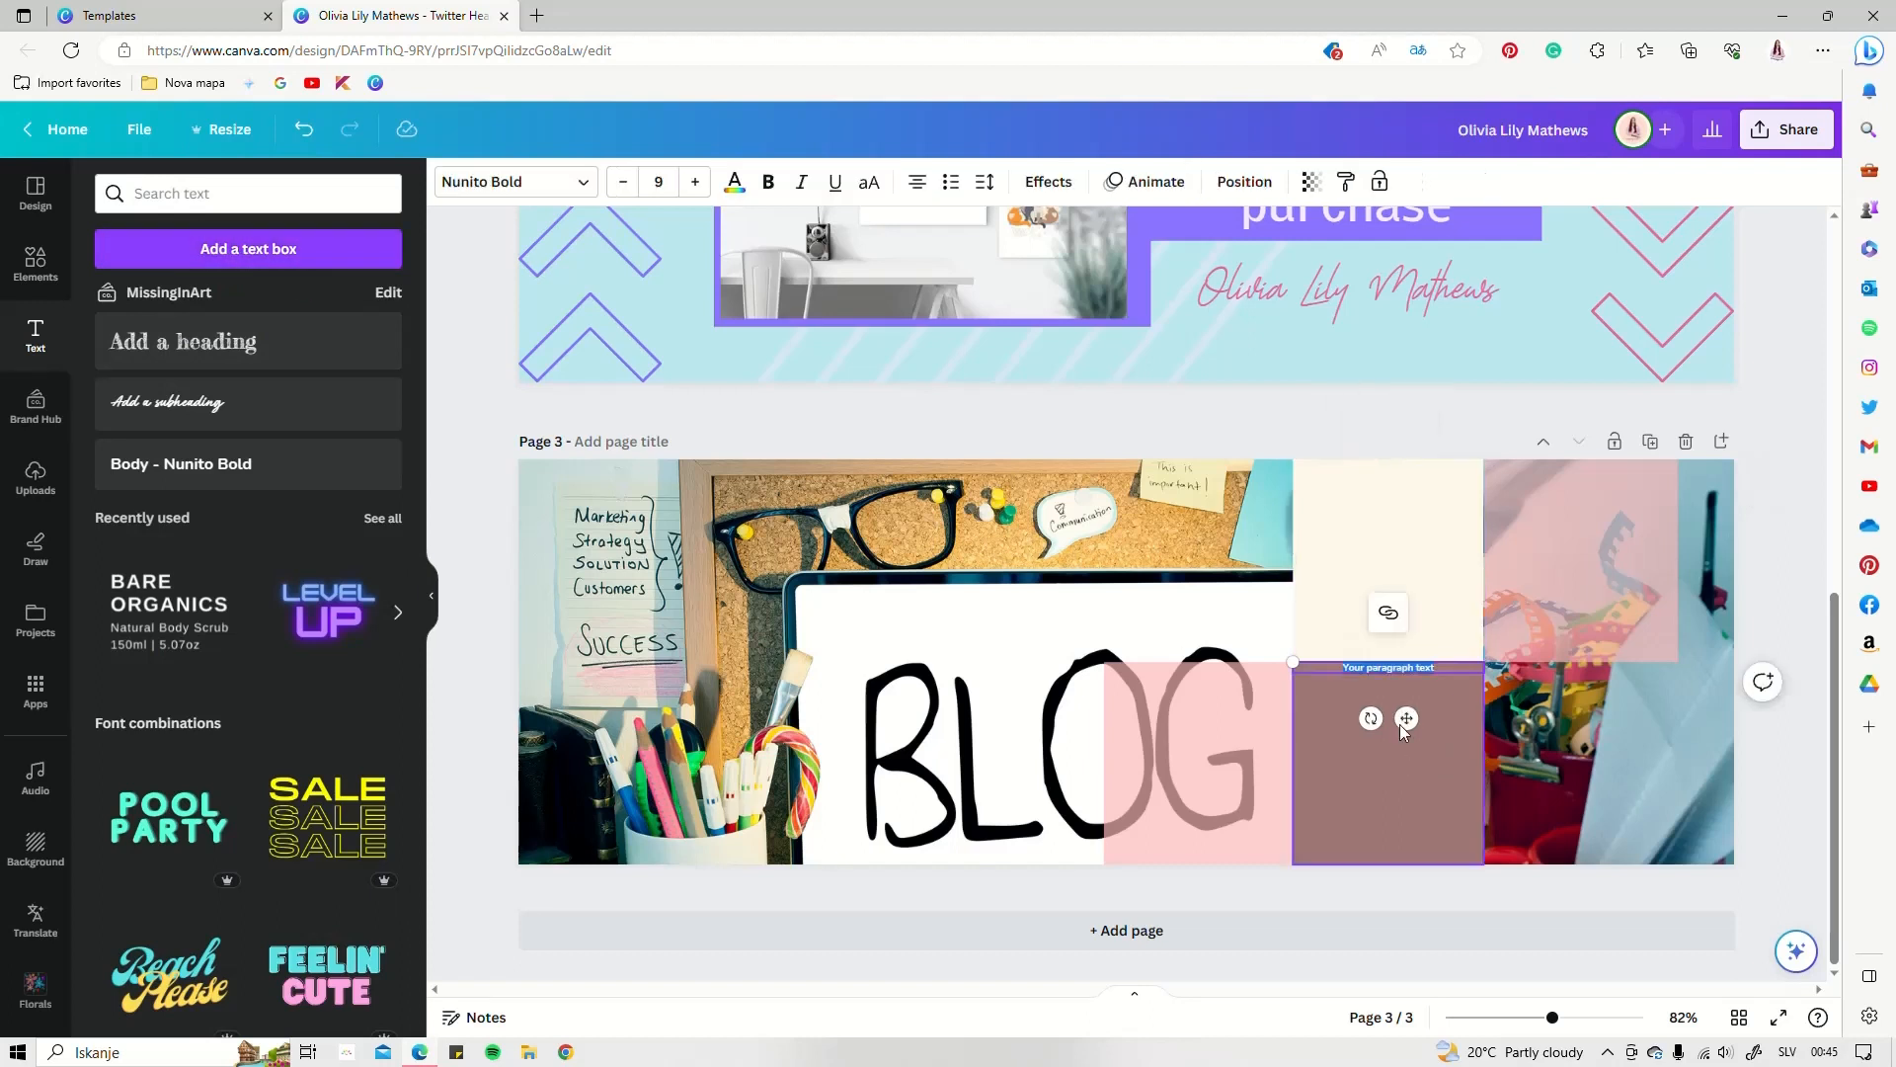
# Add a larger 'Friday Blog' text box and narrow it
pyautogui.click(698, 185)
pyautogui.click(697, 185)
pyautogui.click(697, 184)
pyautogui.click(697, 185)
pyautogui.click(698, 185)
pyautogui.click(697, 184)
pyautogui.click(697, 185)
pyautogui.click(697, 184)
pyautogui.click(697, 186)
pyautogui.click(697, 185)
pyautogui.click(697, 186)
pyautogui.click(697, 185)
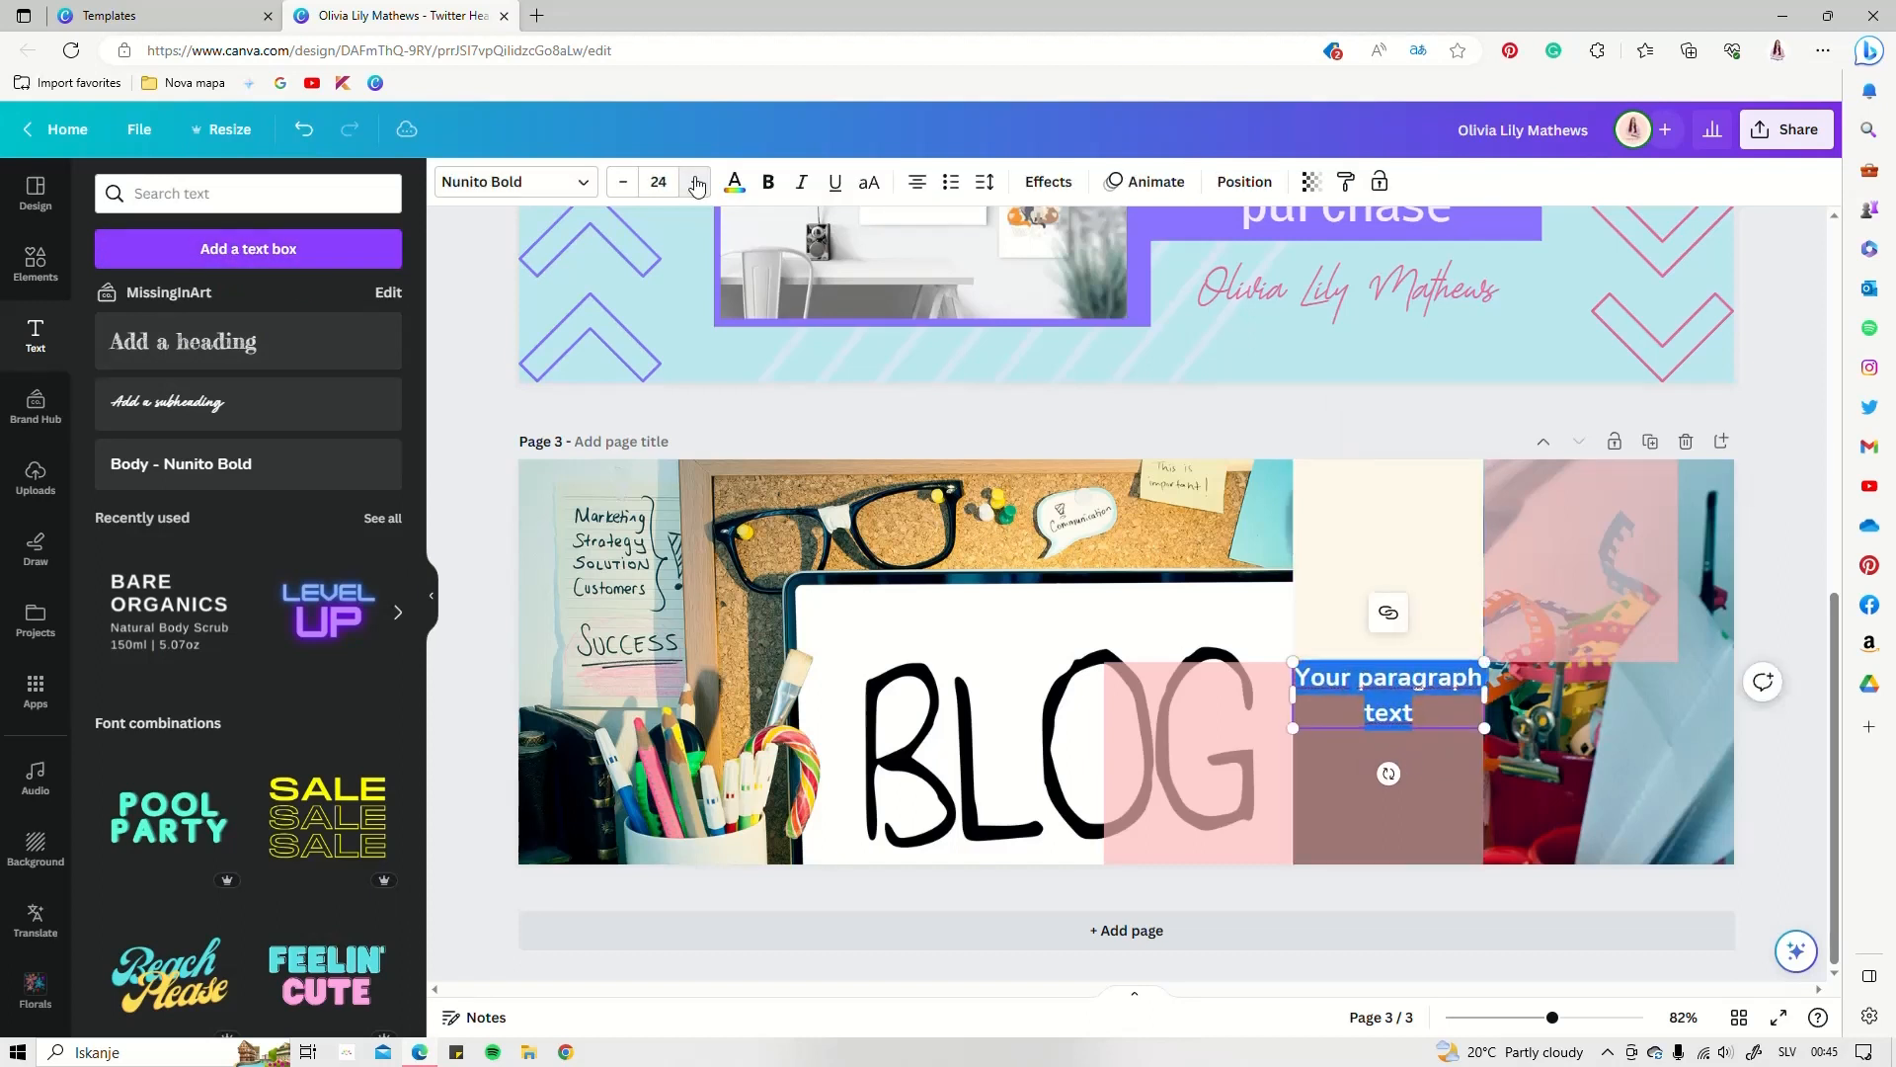
pyautogui.click(697, 186)
pyautogui.click(697, 186)
pyautogui.click(698, 186)
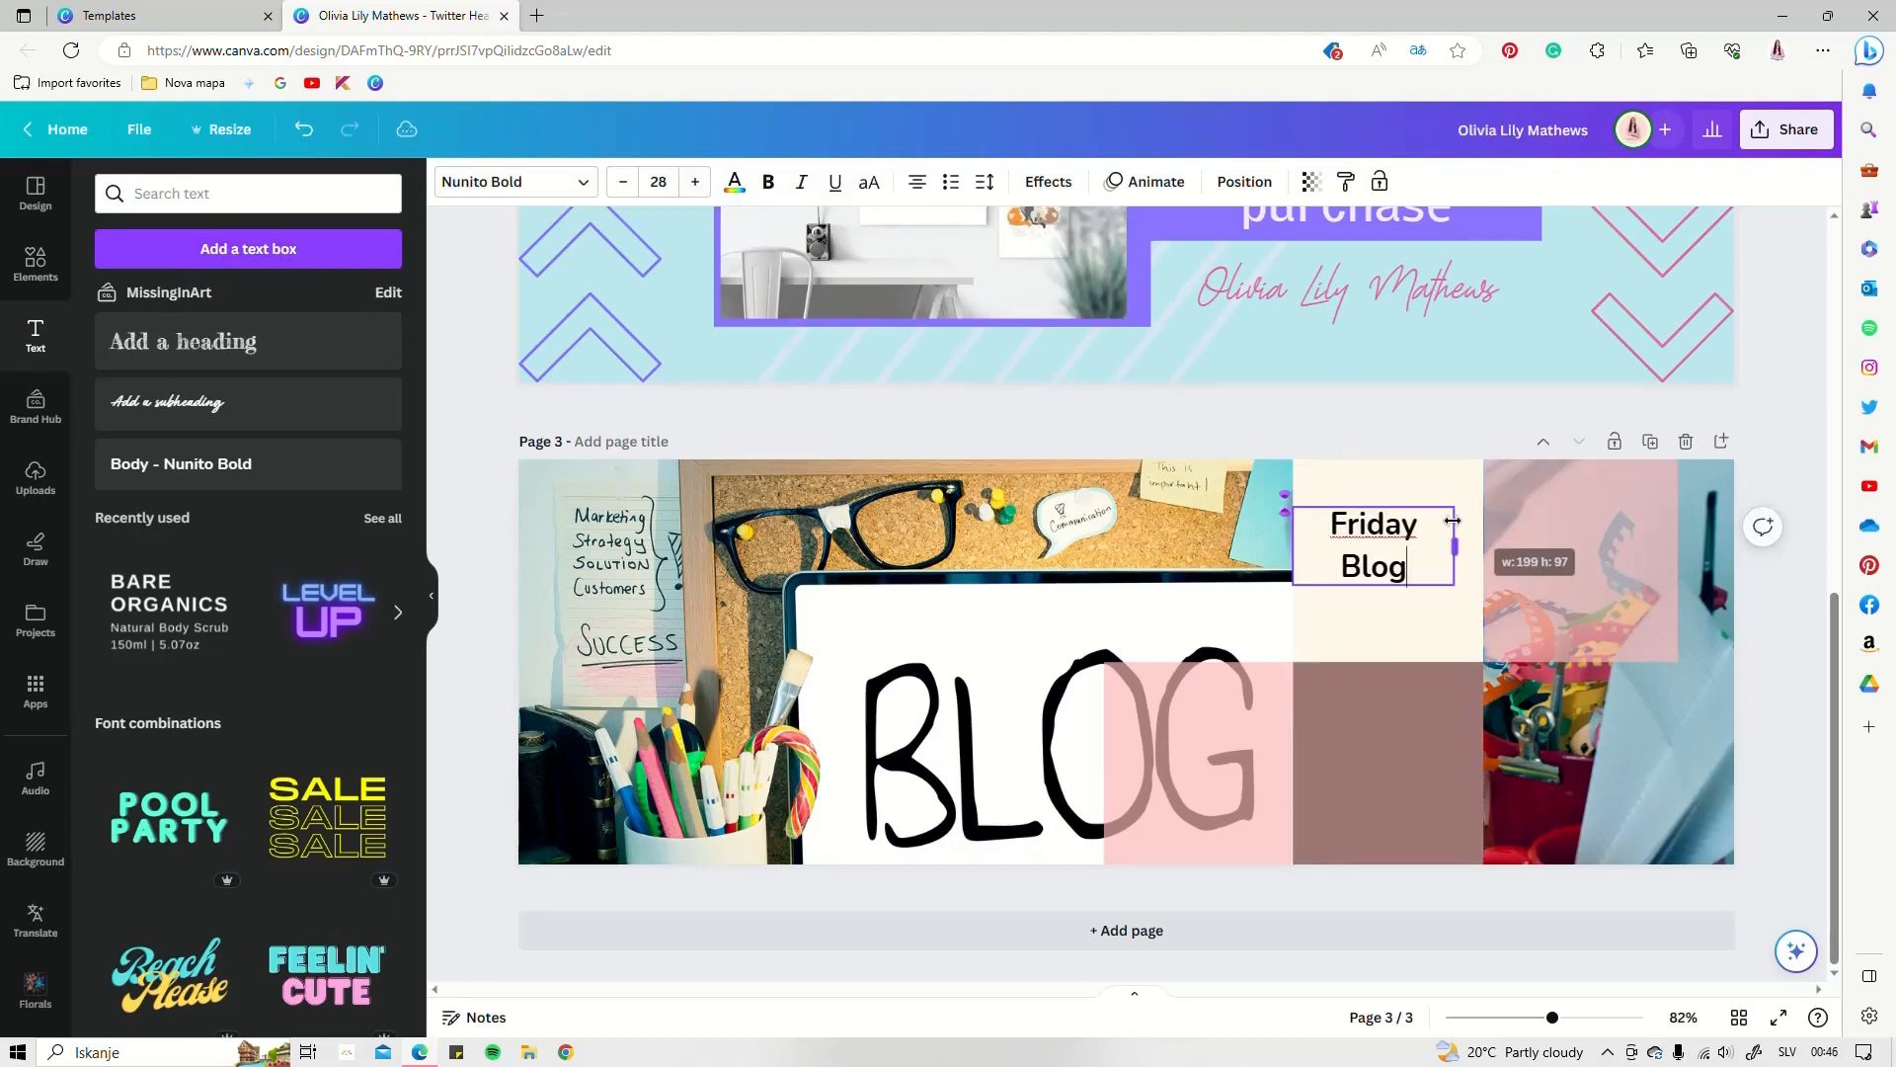
pyautogui.moveTo(1461, 527); pyautogui.dragTo(1464, 605)
# Style the text in bold mauve Atkinson Hyperlegible, size 41.5, letter spacing 149
pyautogui.click(531, 180)
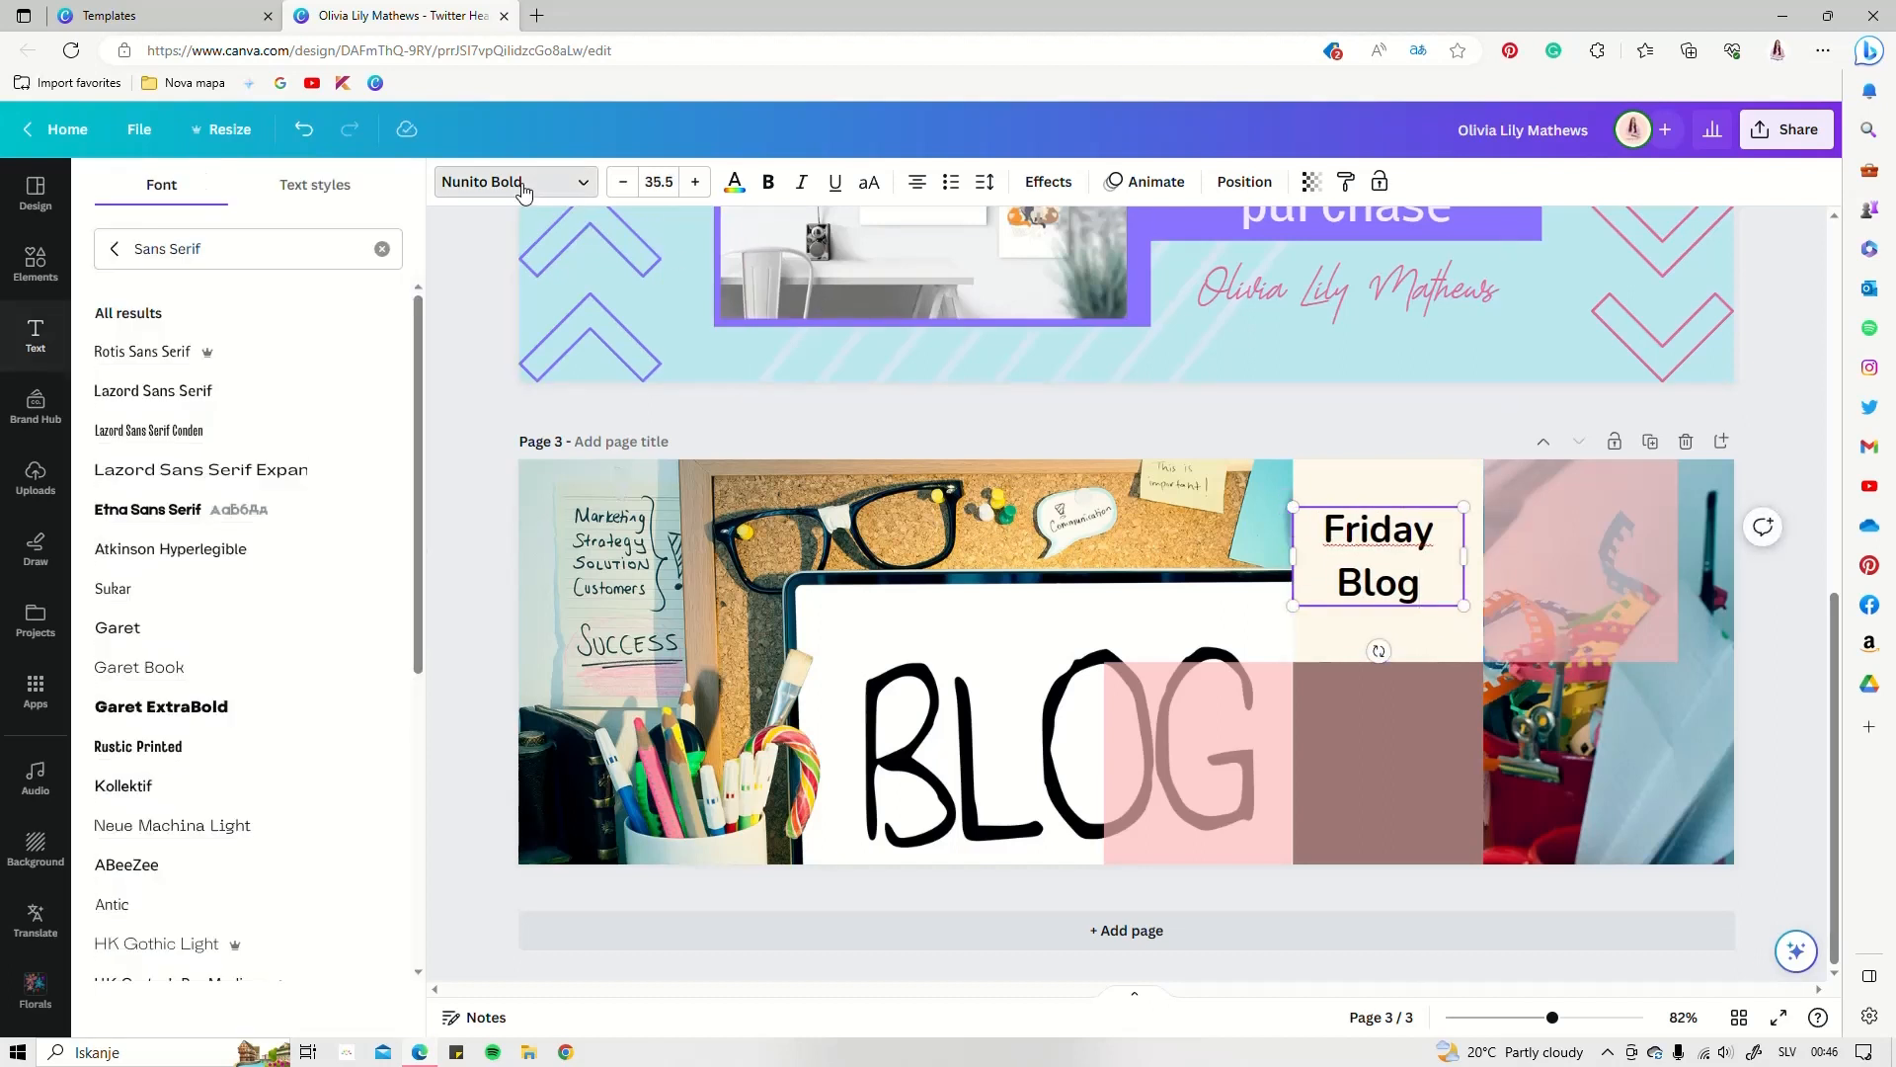
pyautogui.click(170, 549)
pyautogui.click(768, 182)
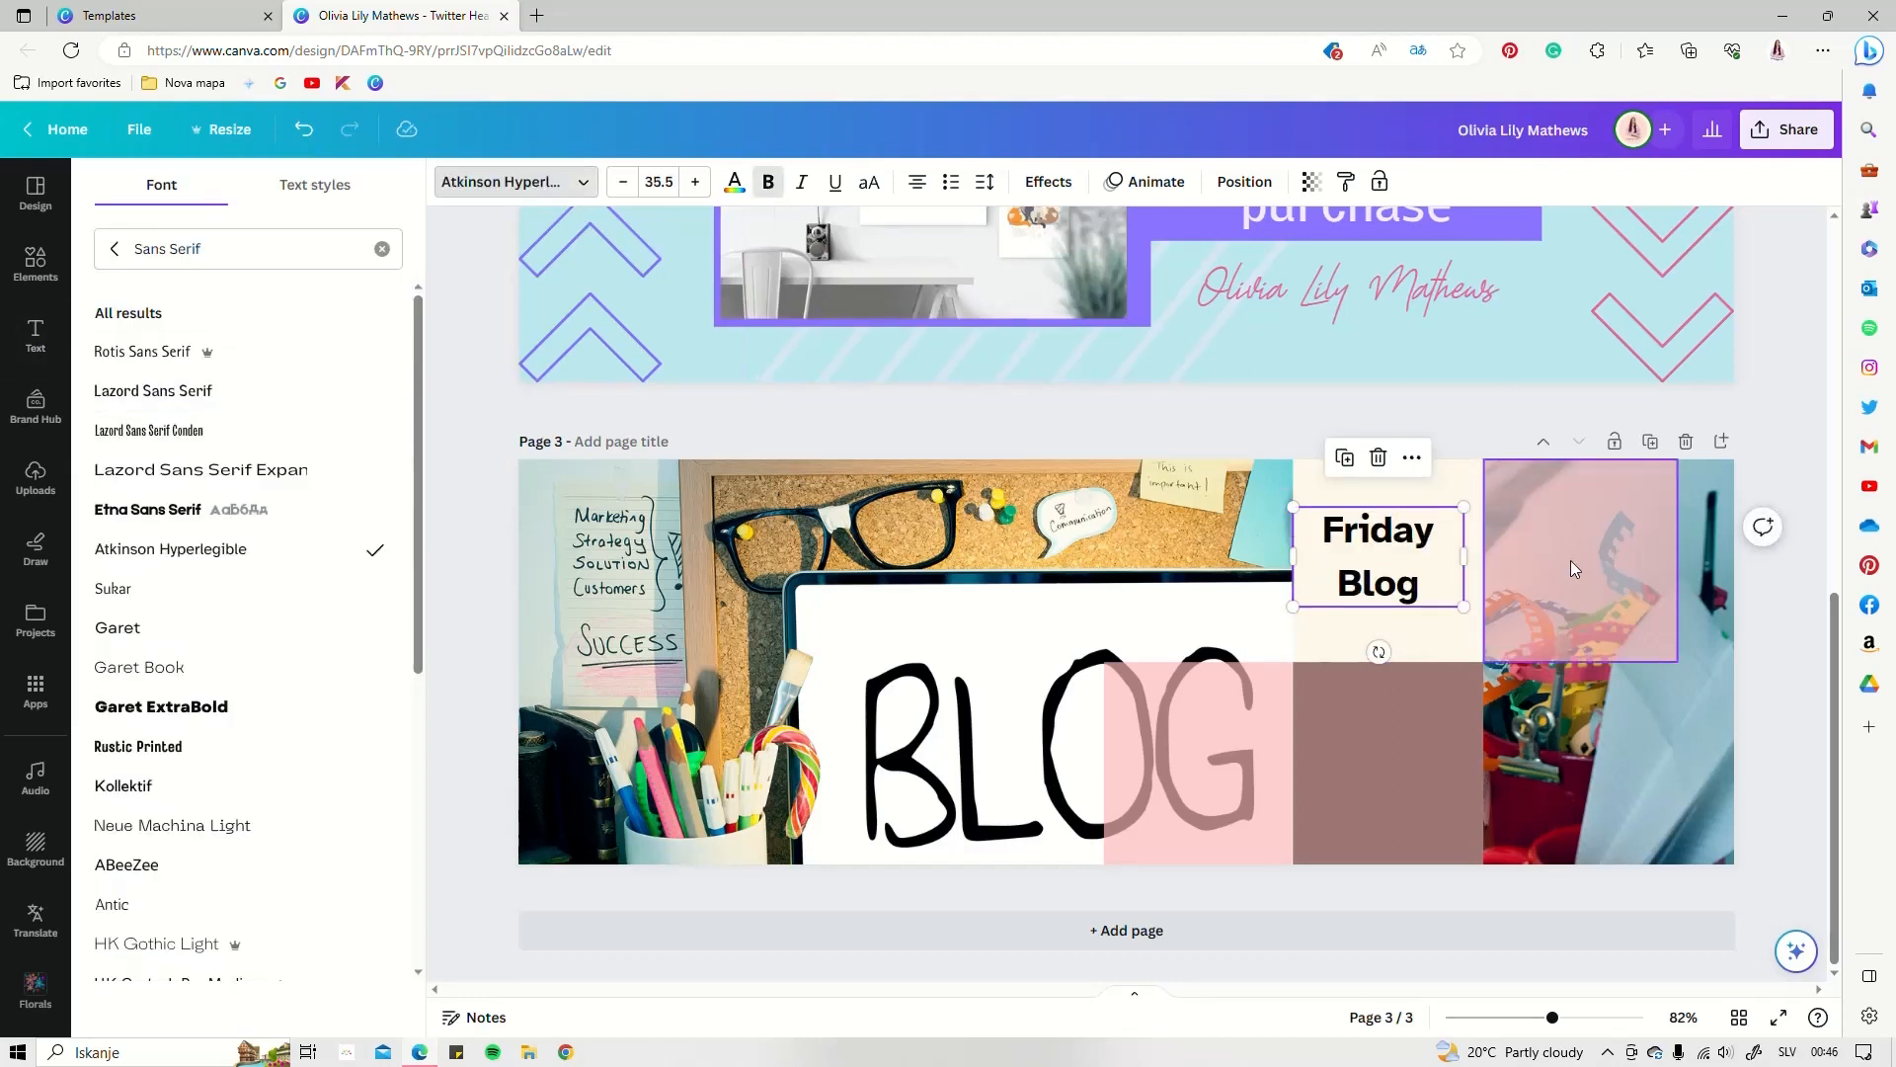
pyautogui.click(985, 182)
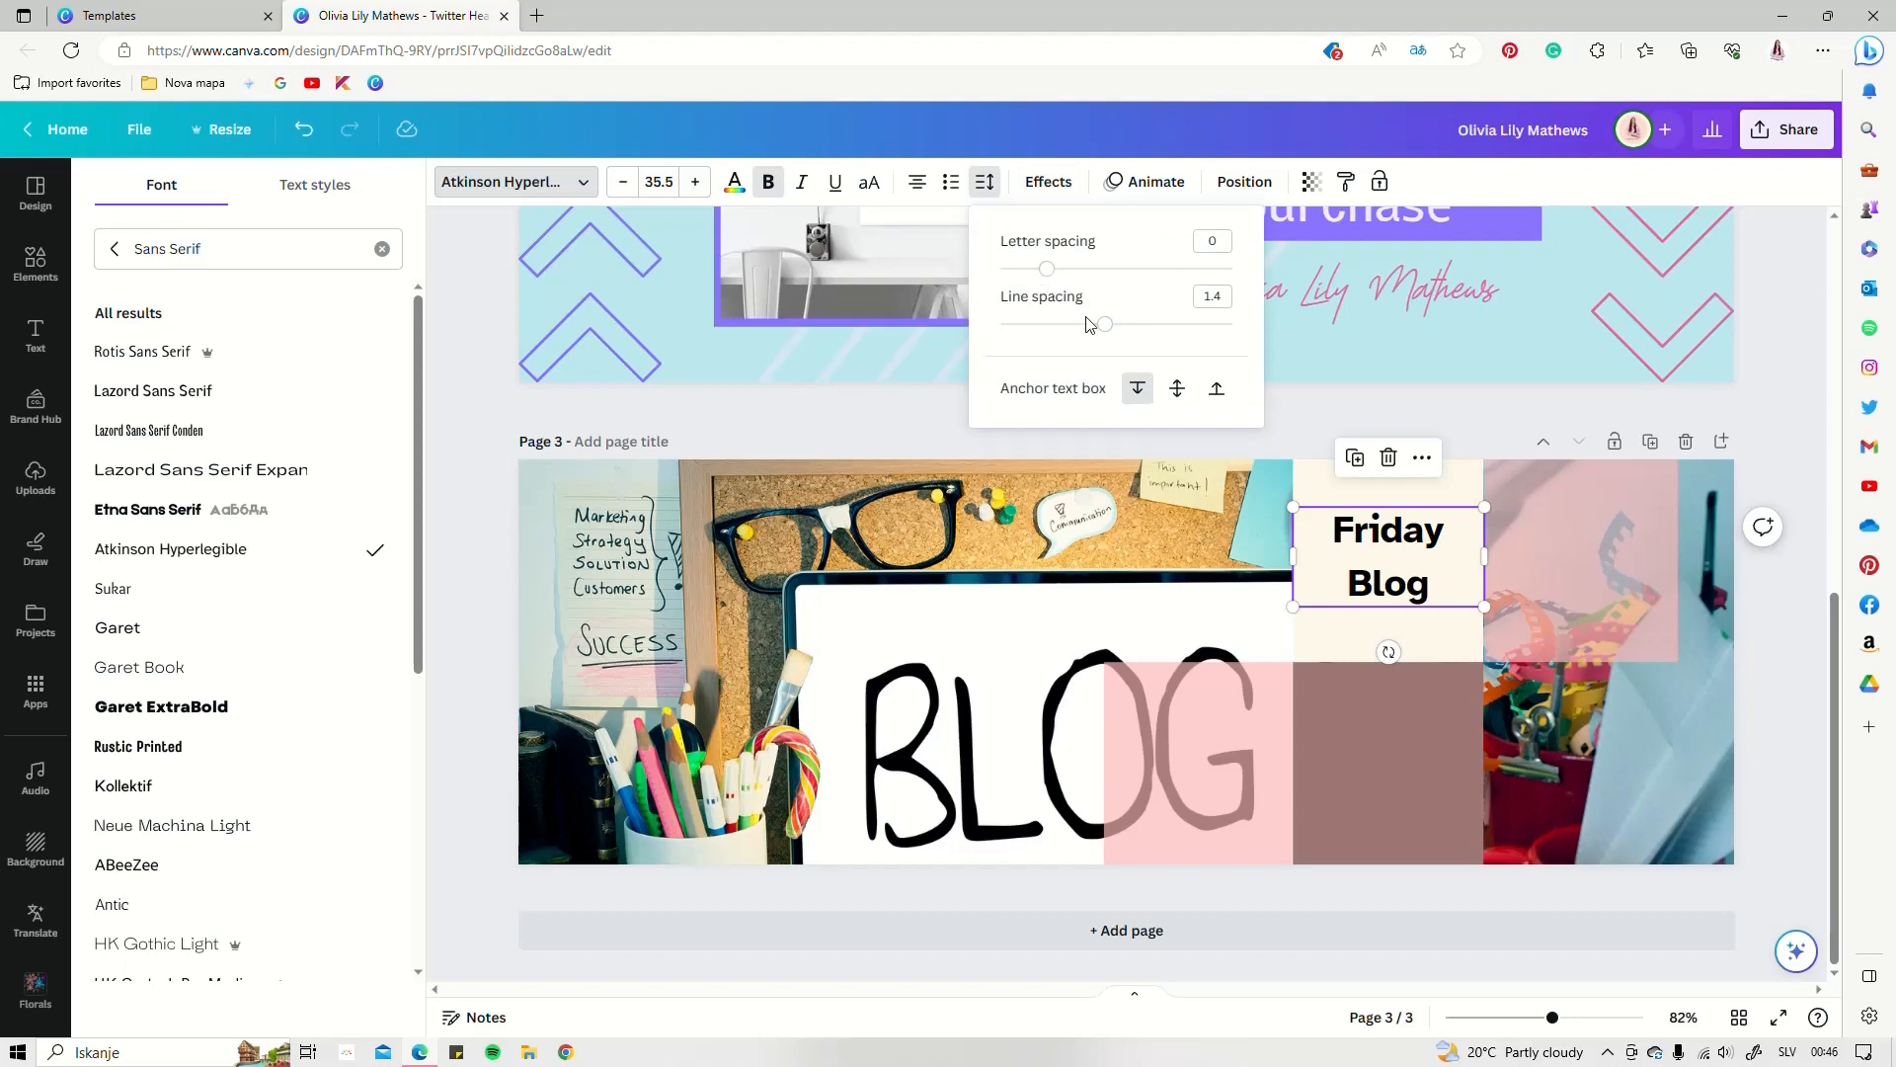
pyautogui.moveTo(1052, 277); pyautogui.dragTo(1084, 283)
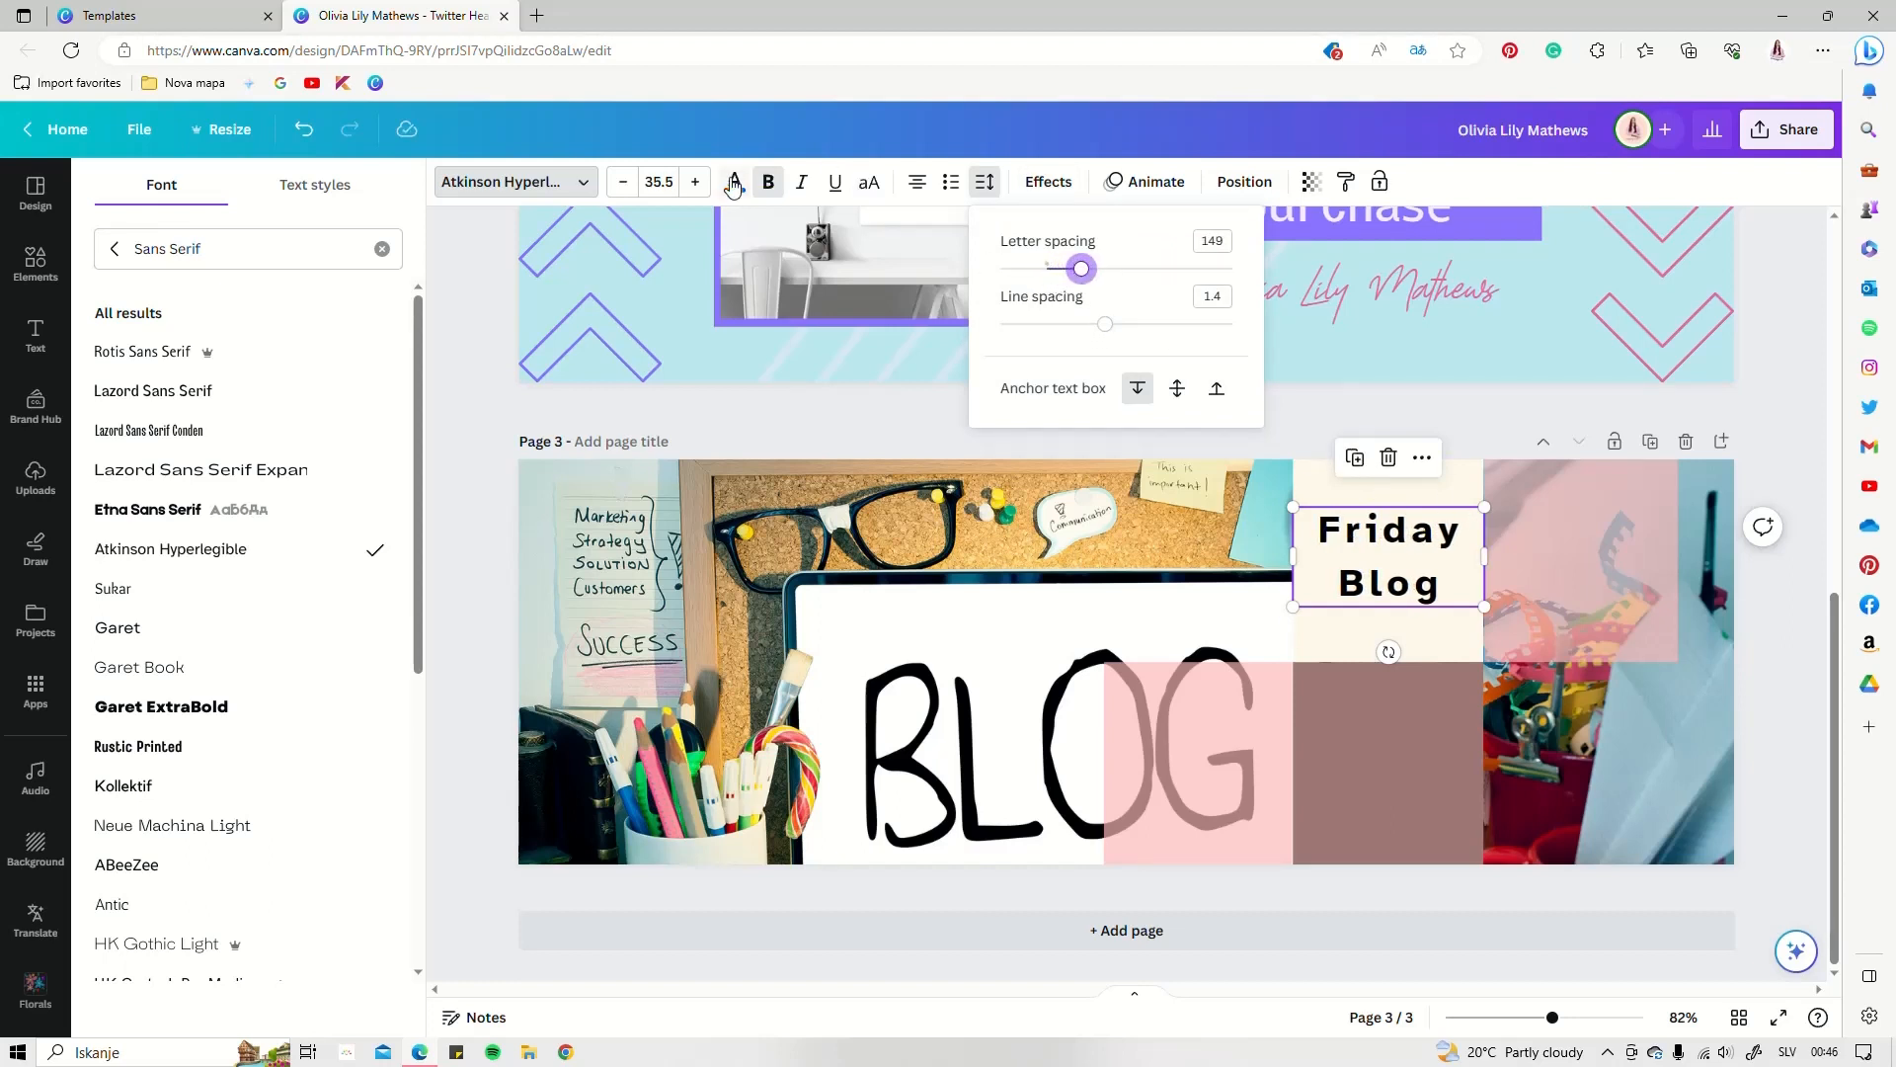
pyautogui.click(695, 181)
pyautogui.click(695, 182)
pyautogui.click(695, 181)
pyautogui.click(696, 181)
pyautogui.click(695, 182)
pyautogui.click(696, 182)
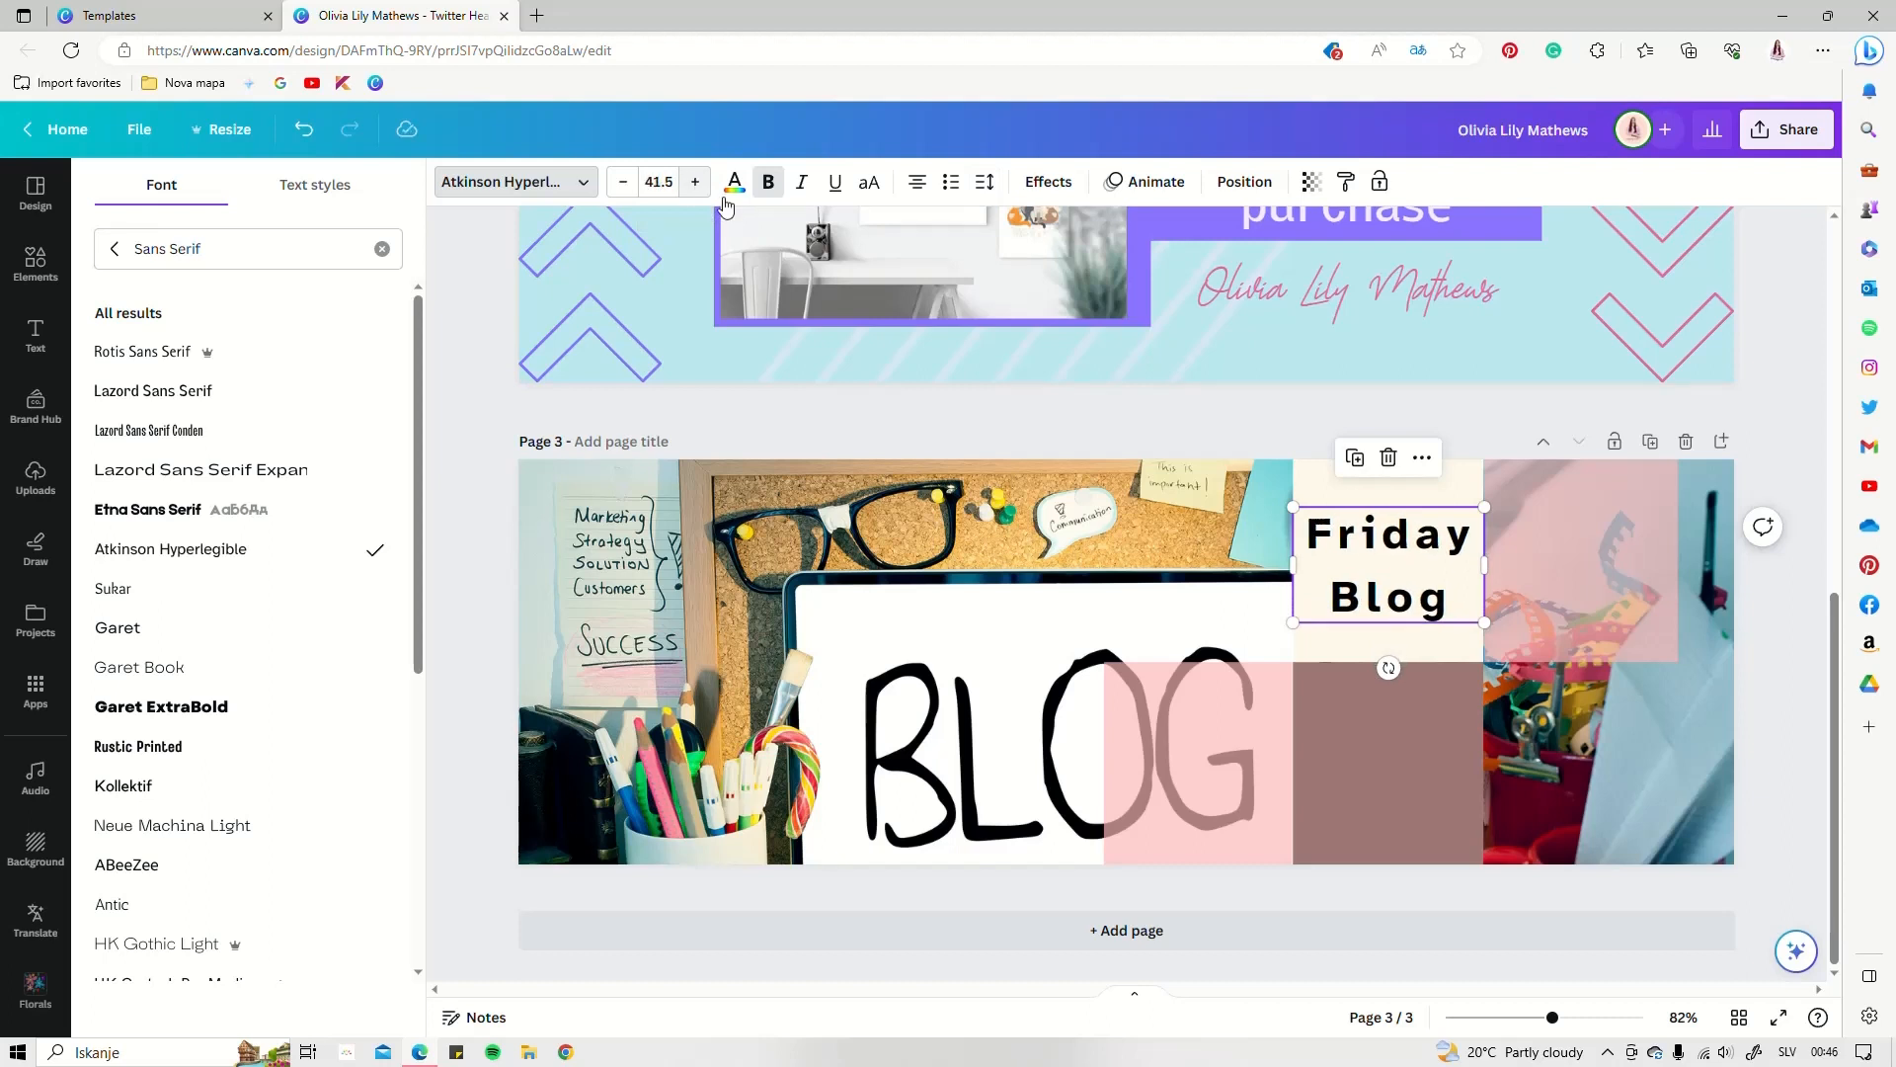
pyautogui.click(734, 182)
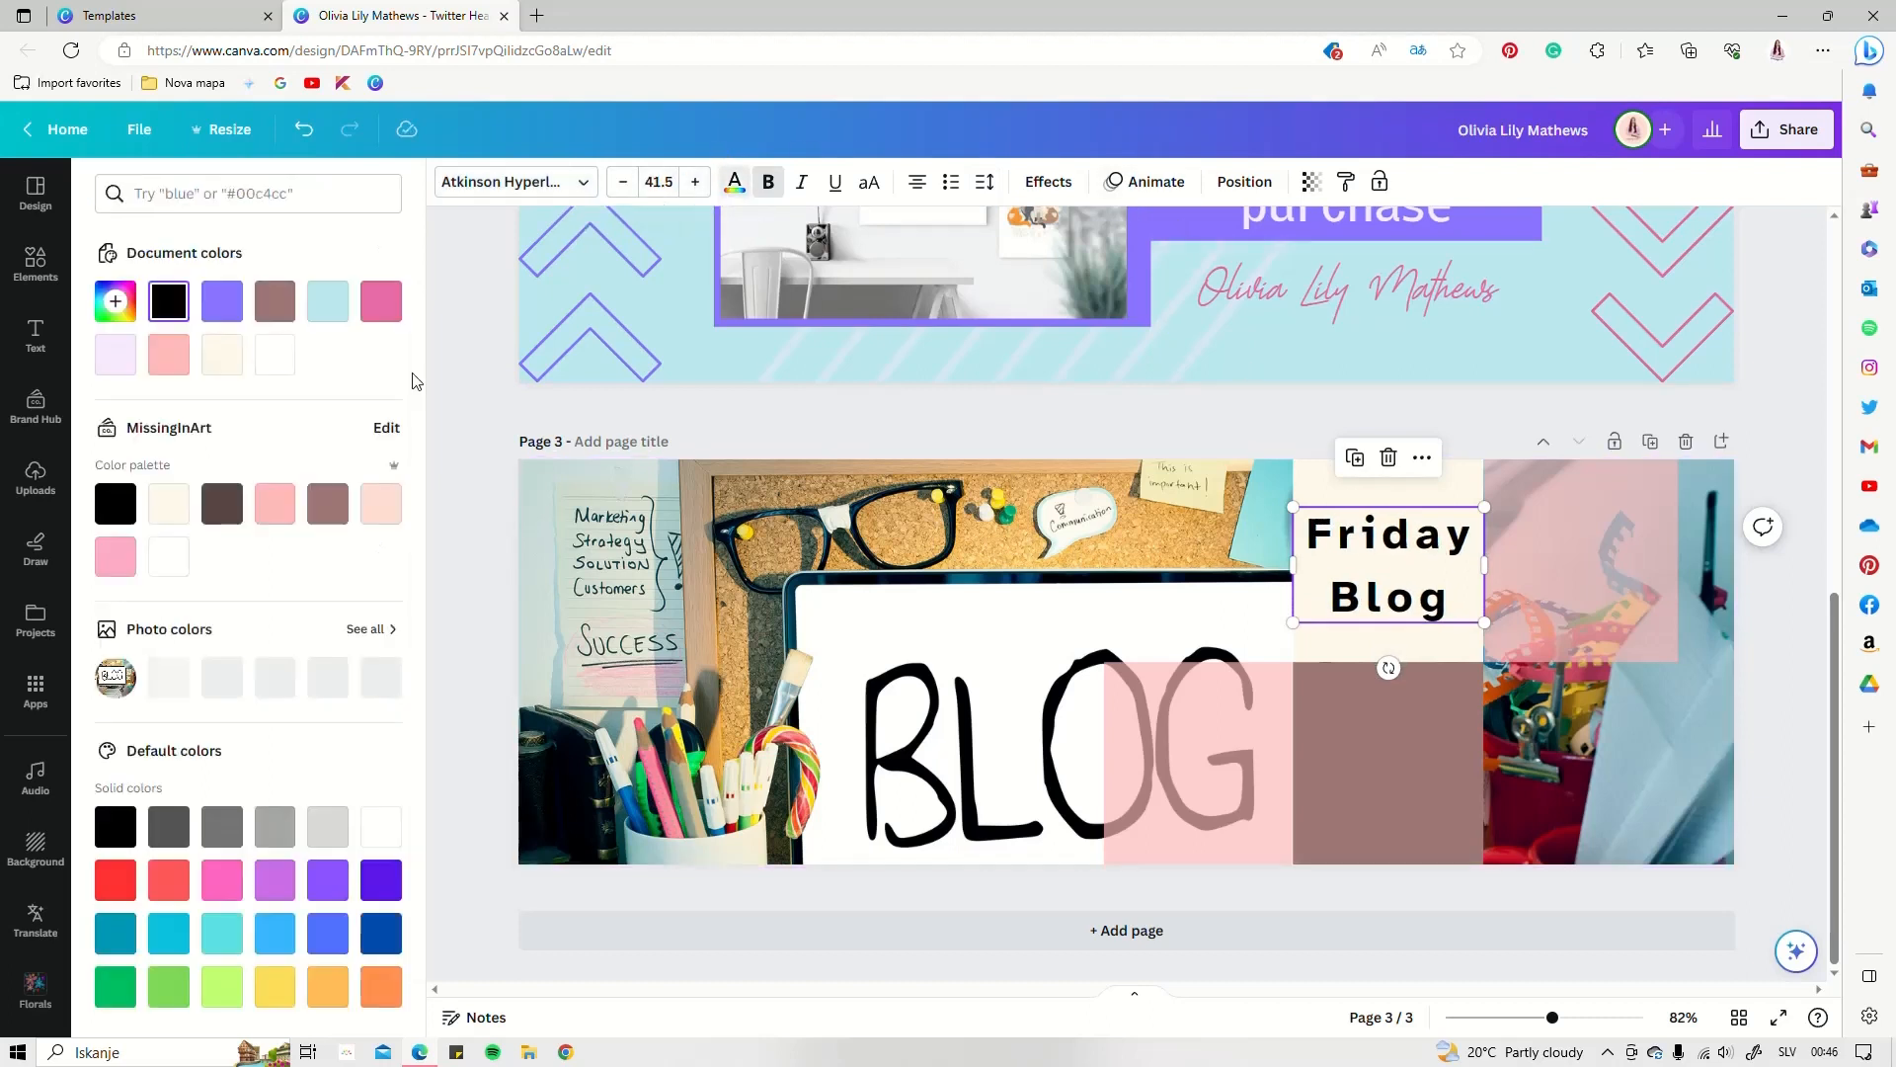
pyautogui.click(329, 503)
pyautogui.click(1403, 759)
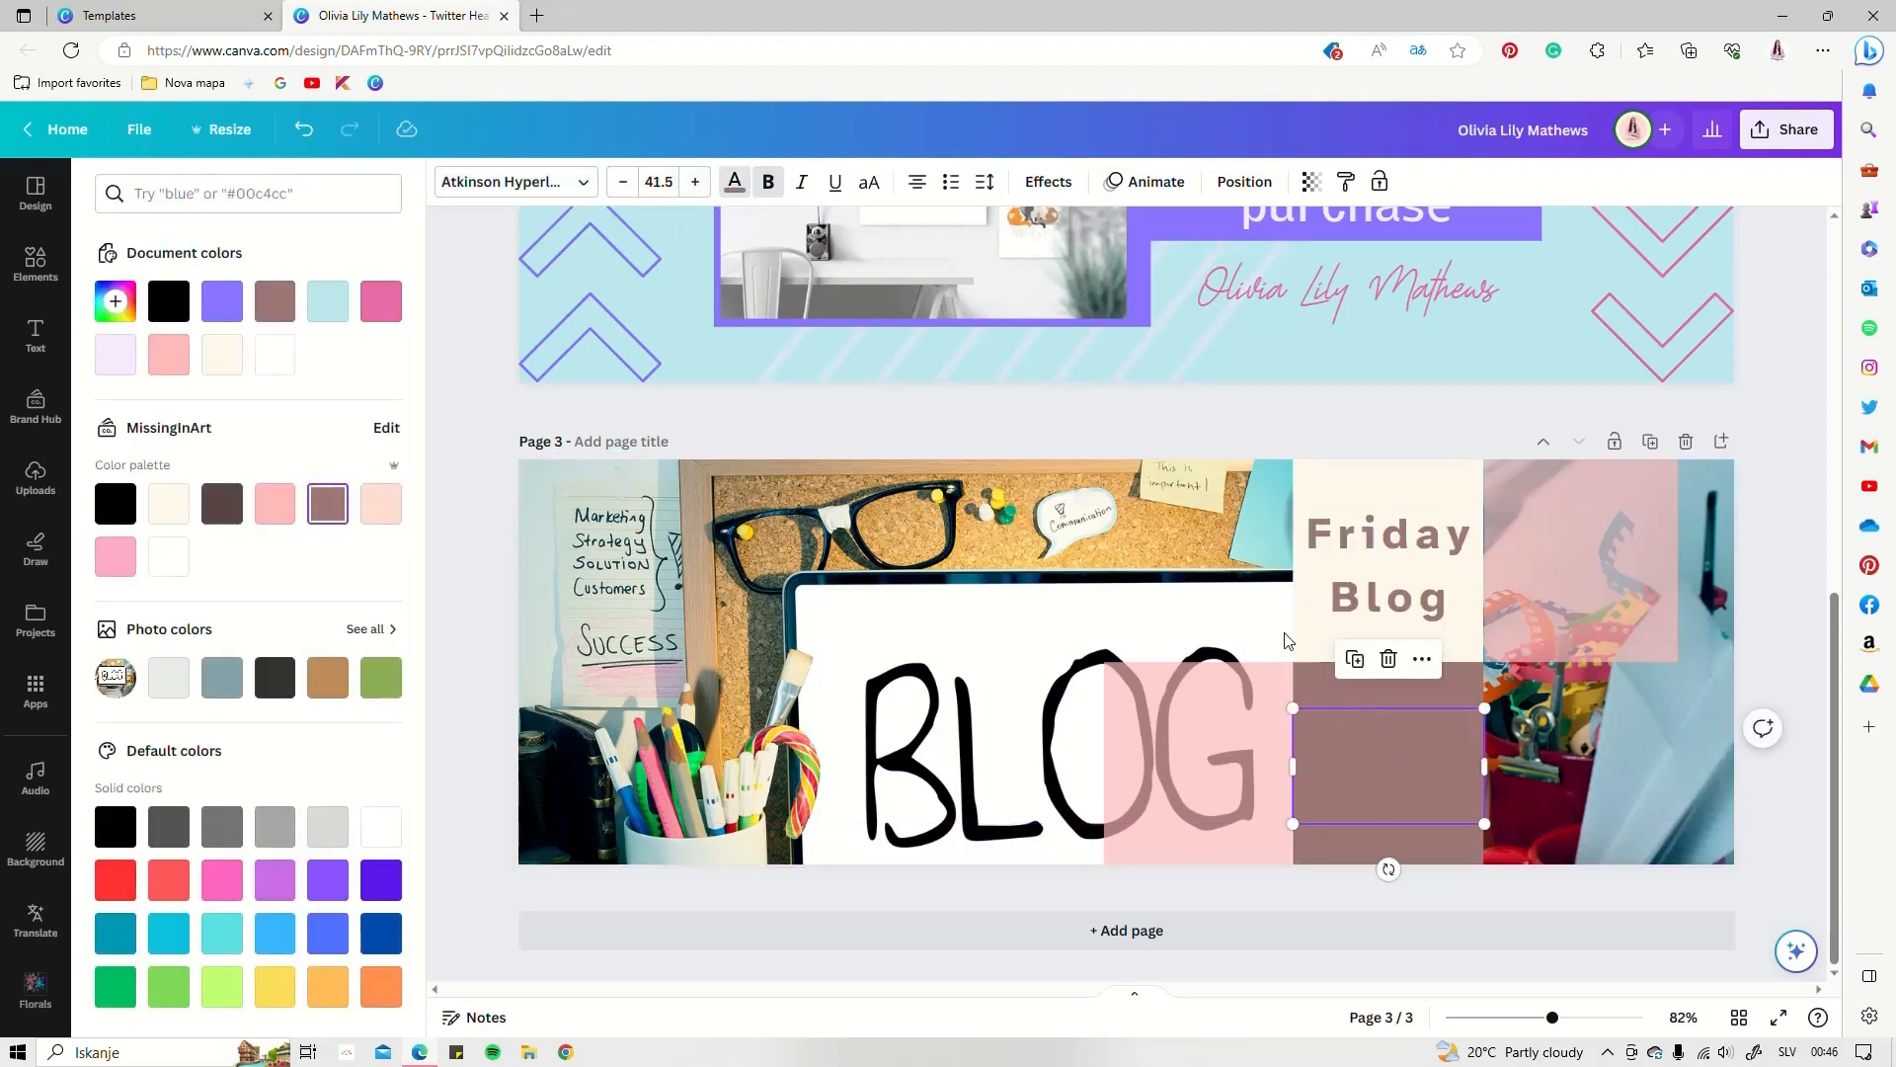
# Tighten the lower text's letter spacing and change its font to Wire One
pyautogui.click(222, 354)
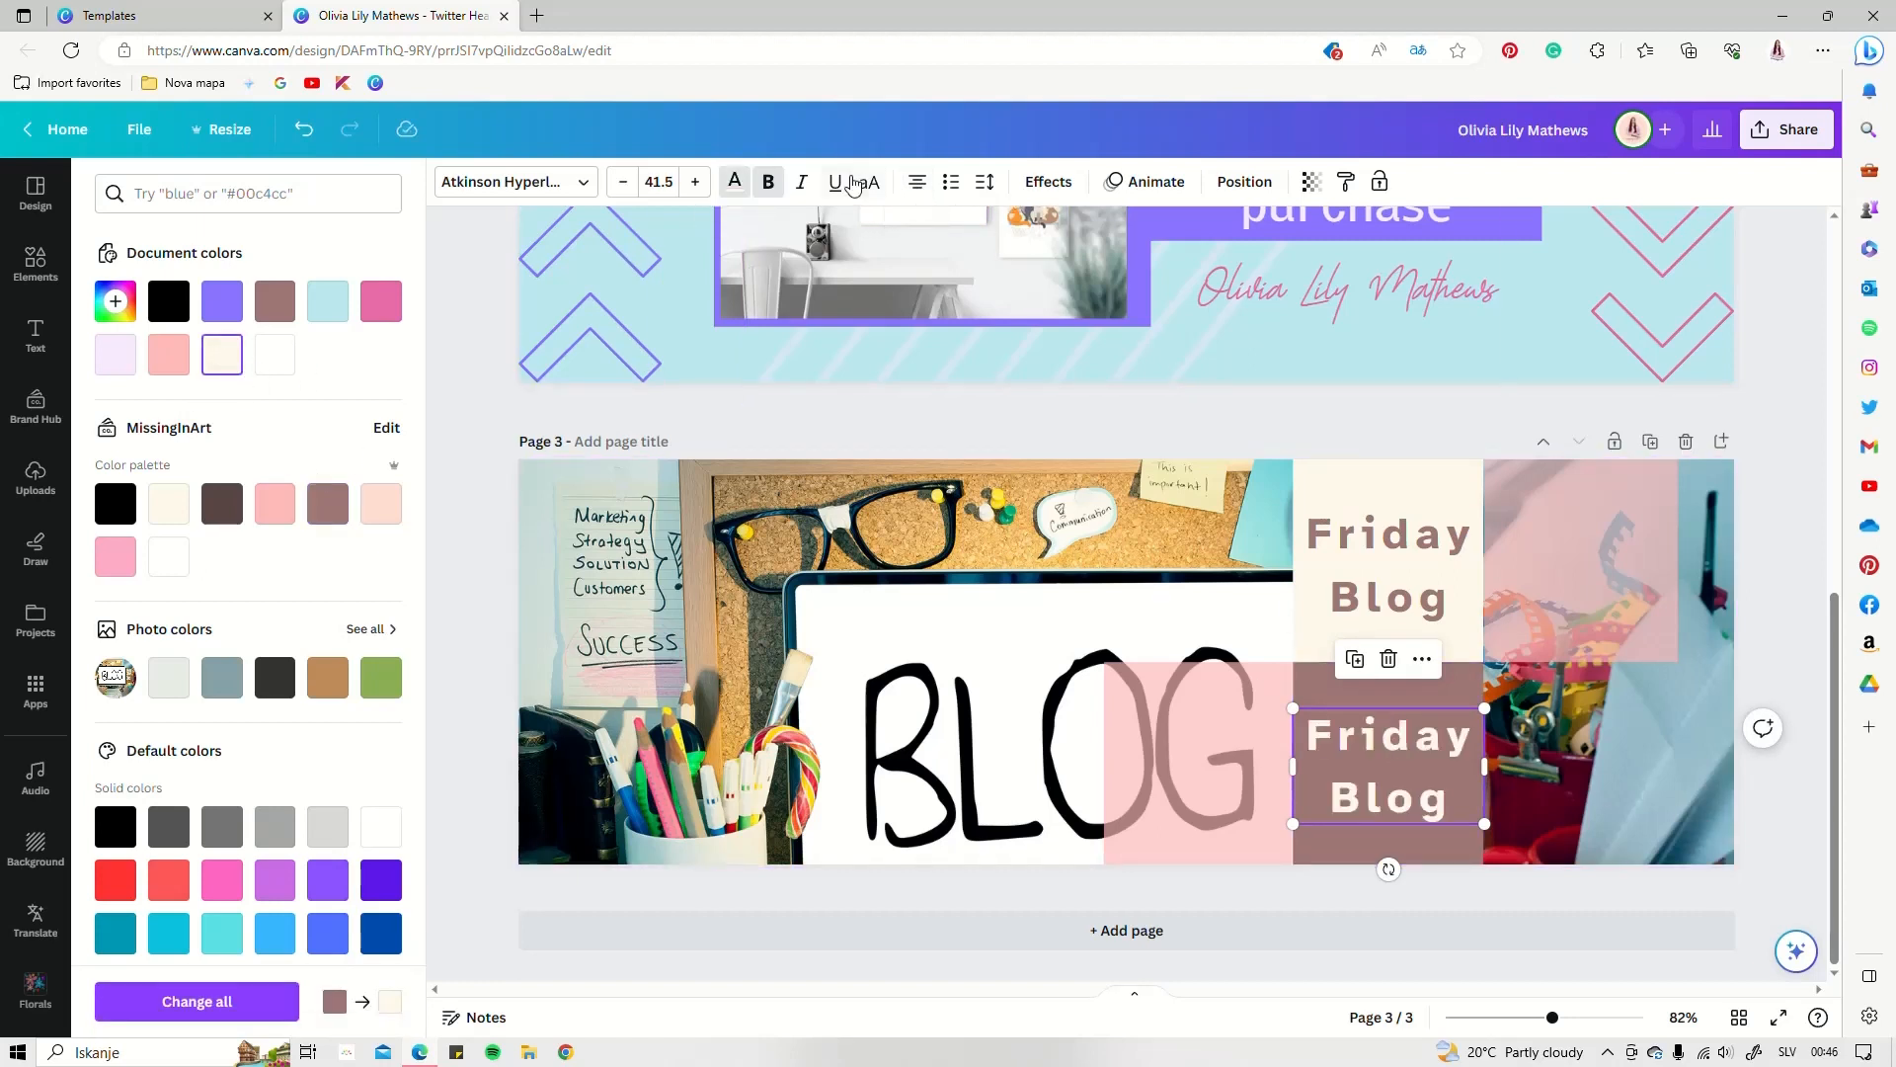
pyautogui.click(1048, 187)
pyautogui.click(988, 186)
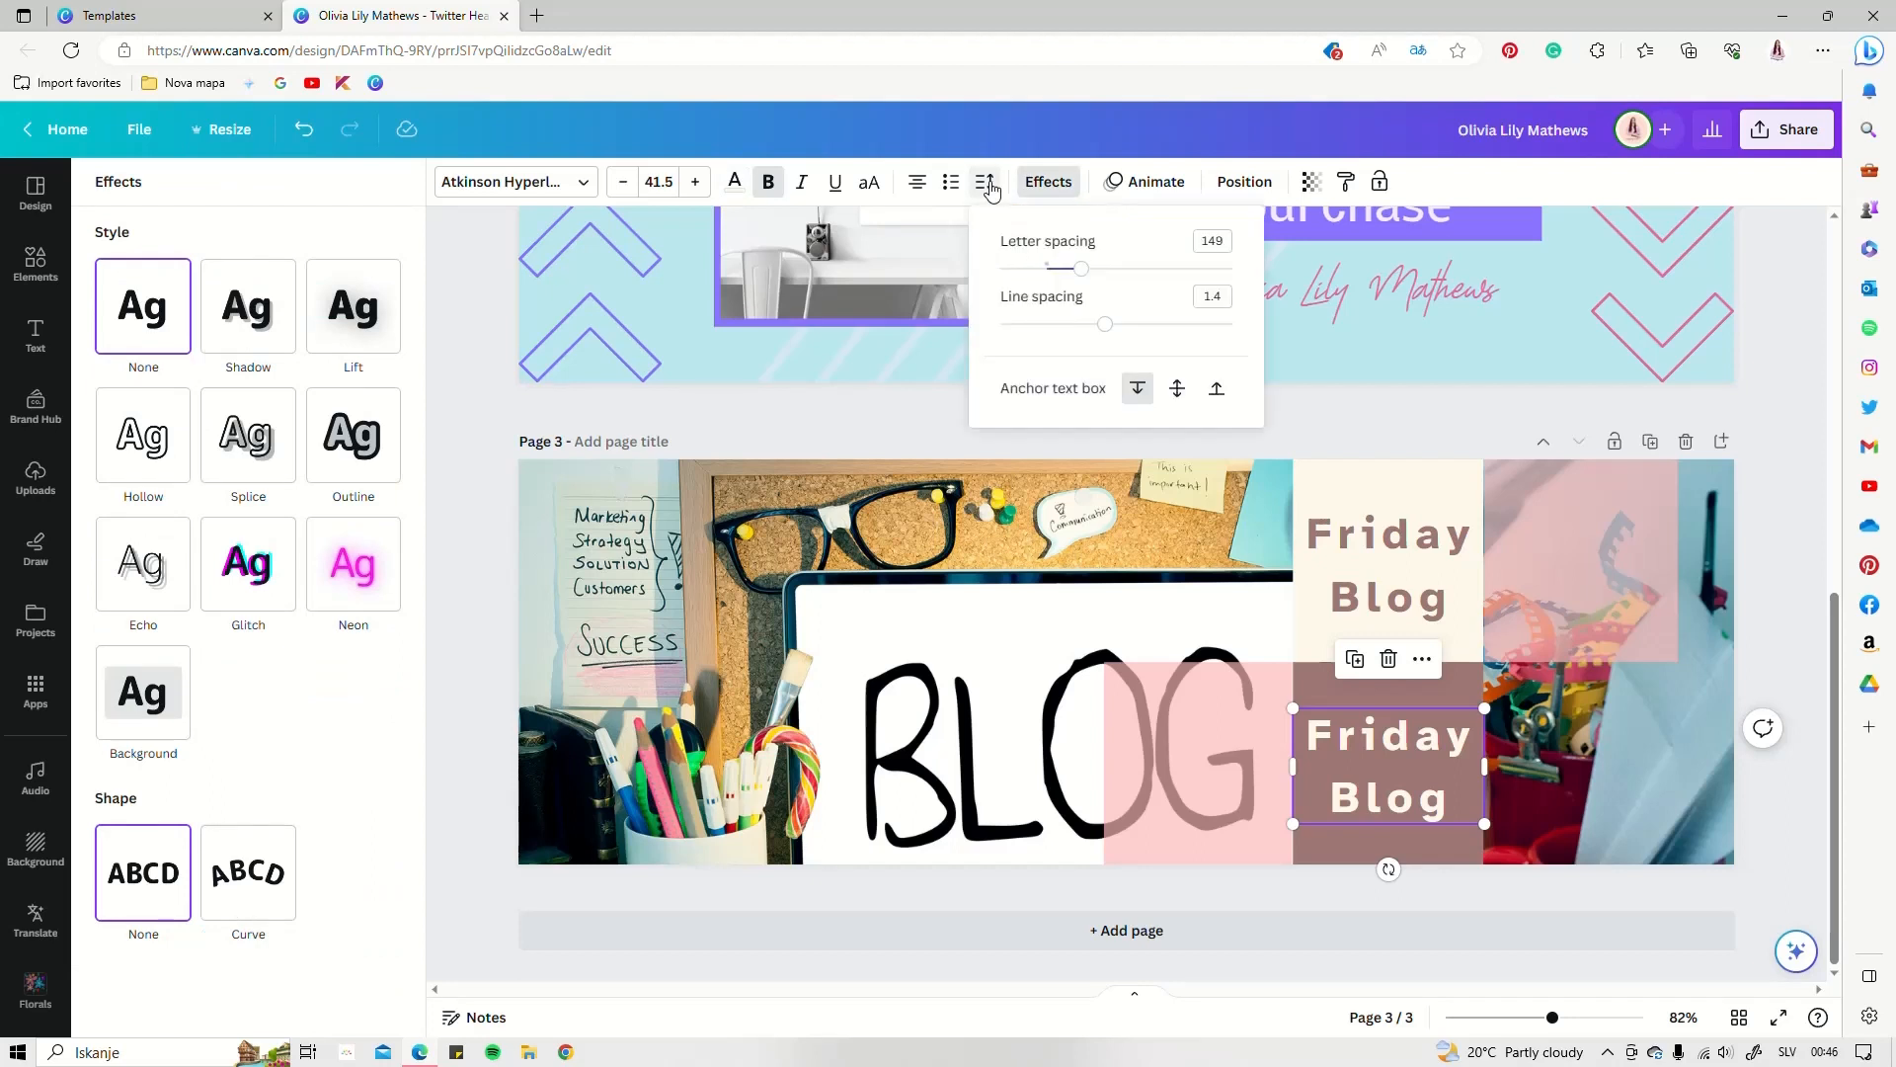
pyautogui.moveTo(1086, 265); pyautogui.dragTo(1055, 274)
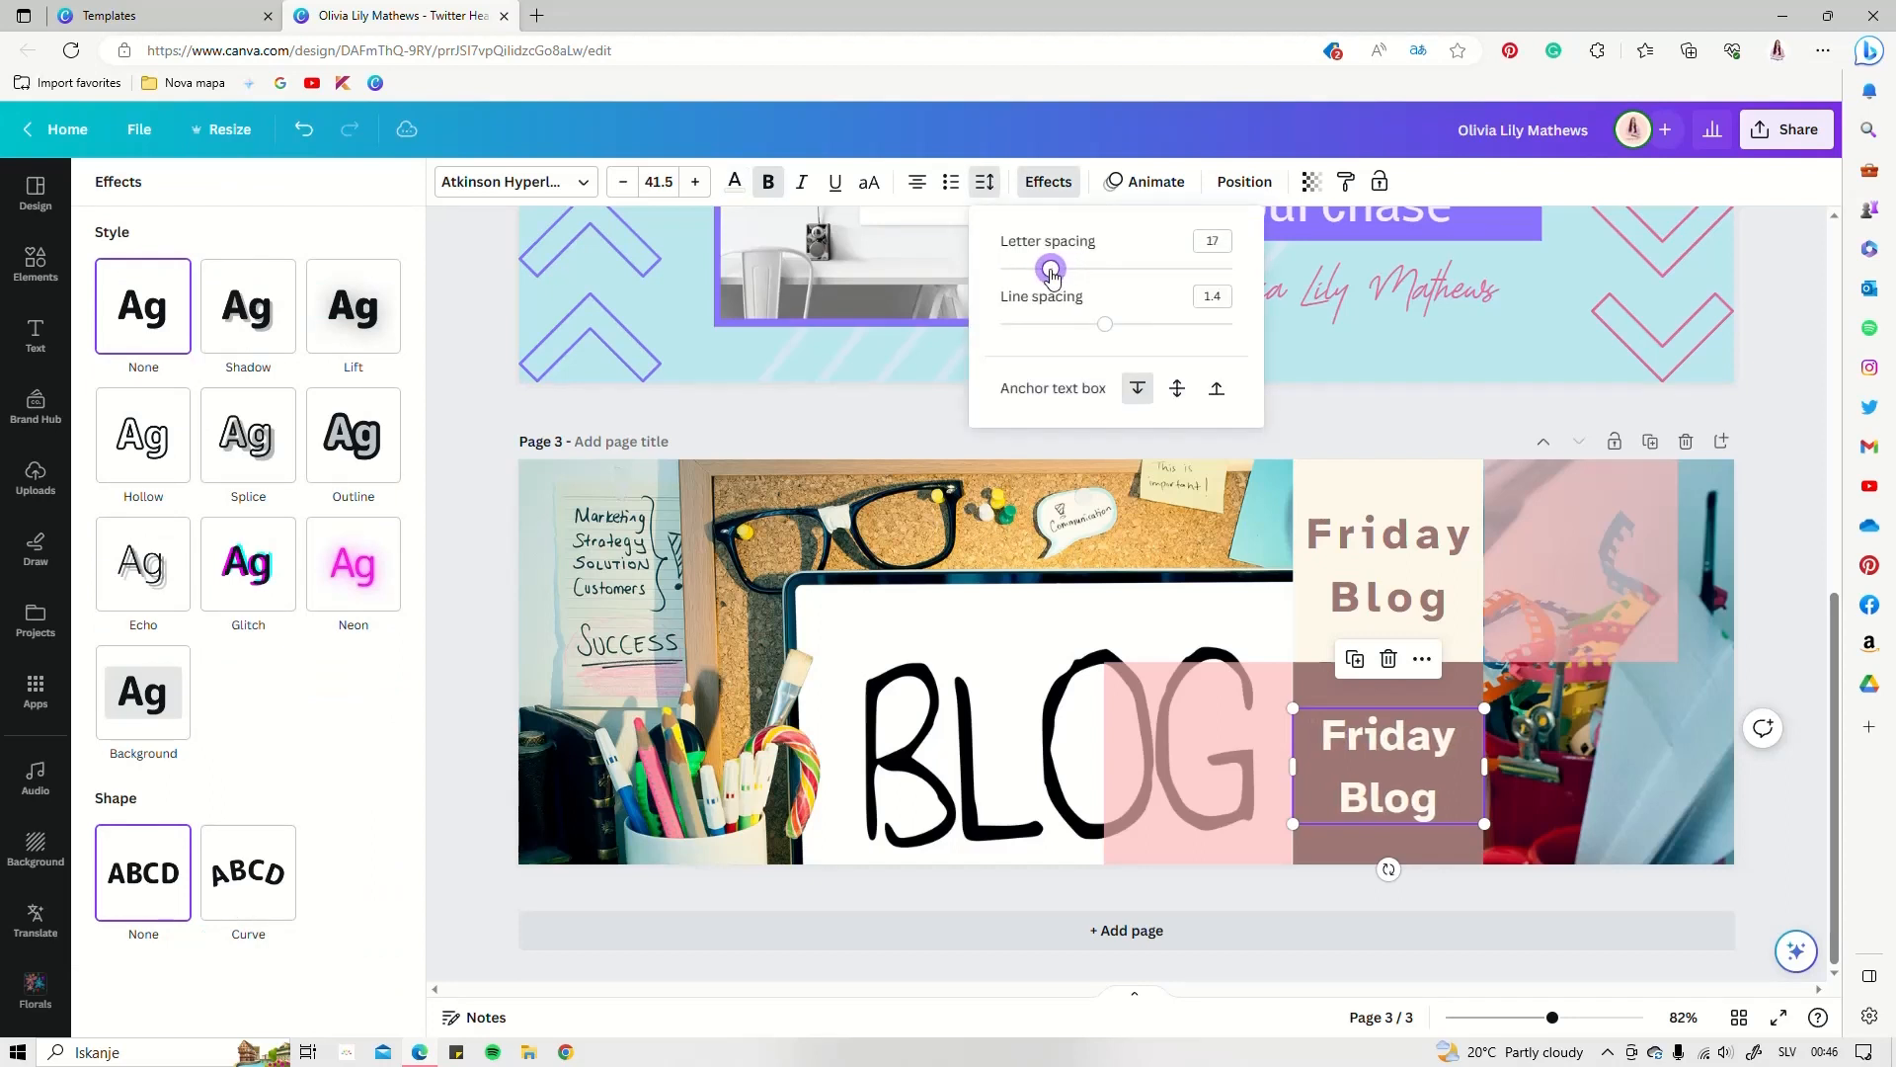
pyautogui.click(573, 182)
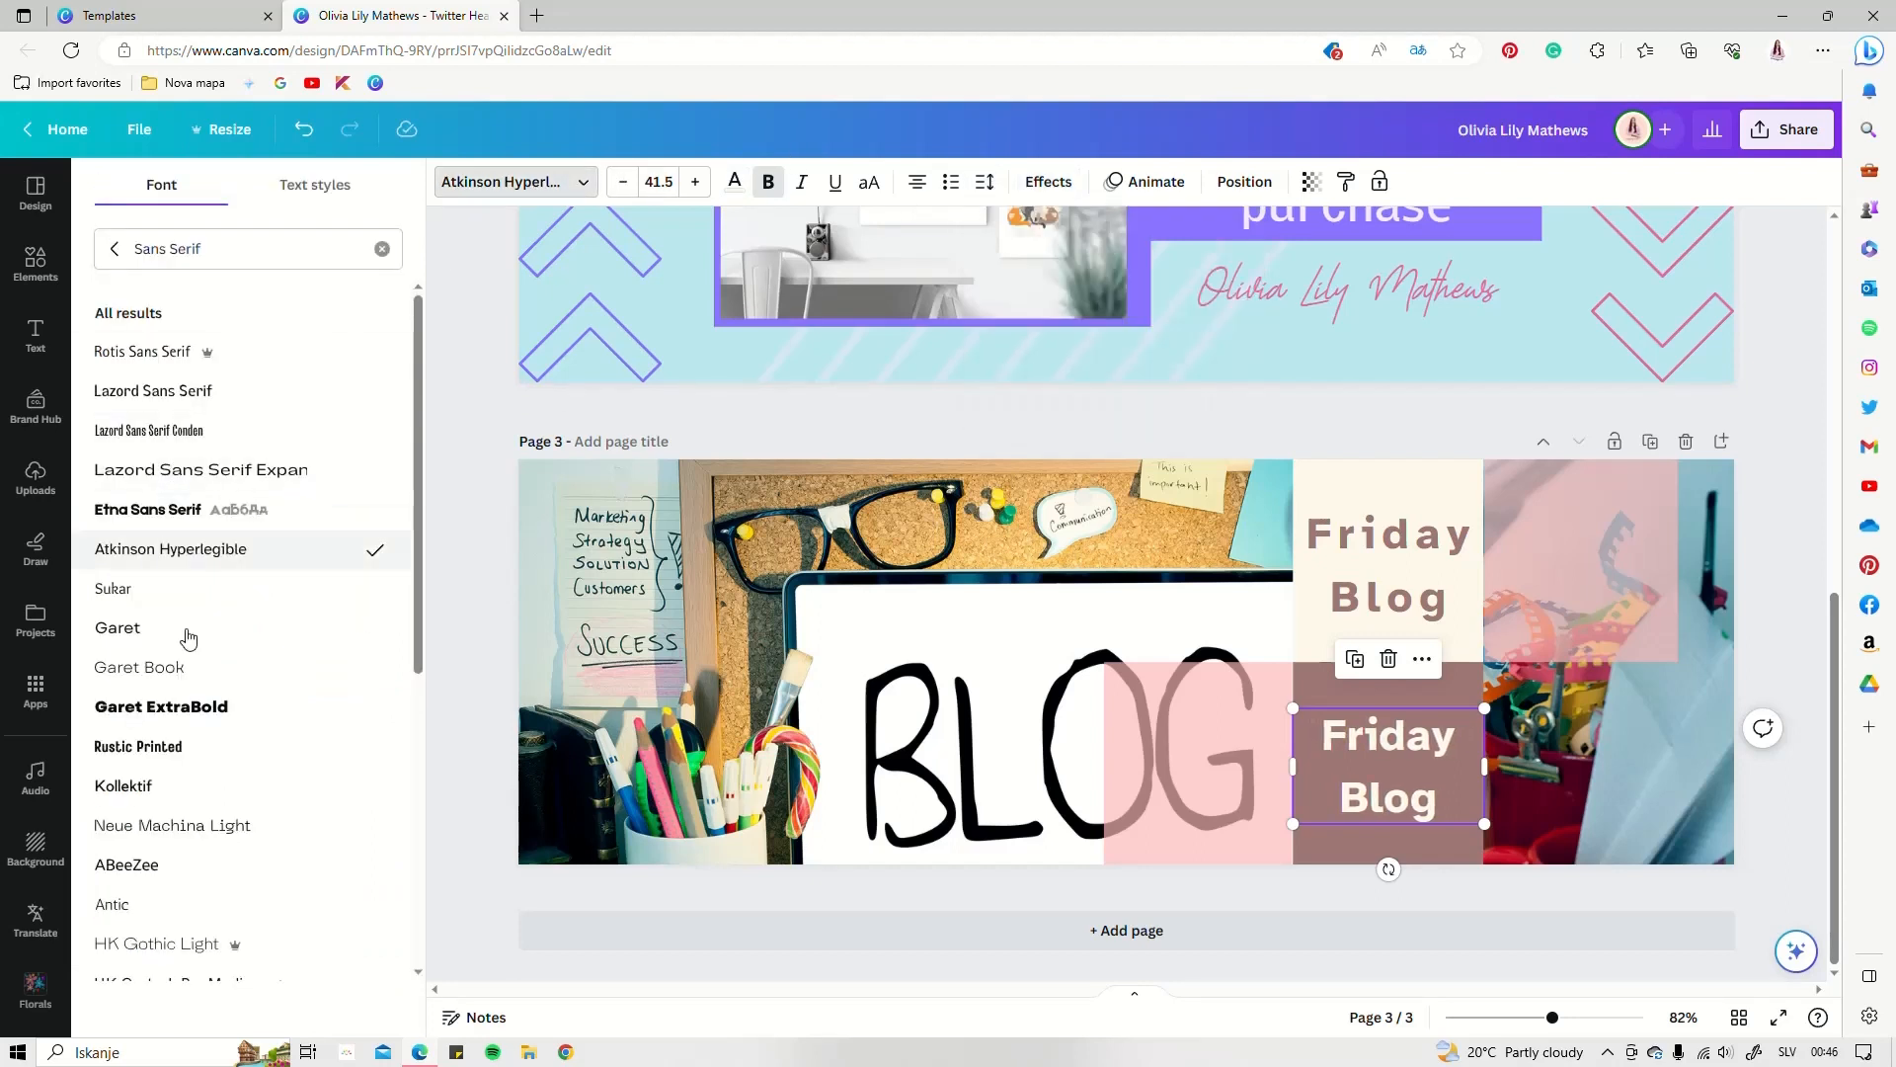
pyautogui.scroll(-4, 201, 796)
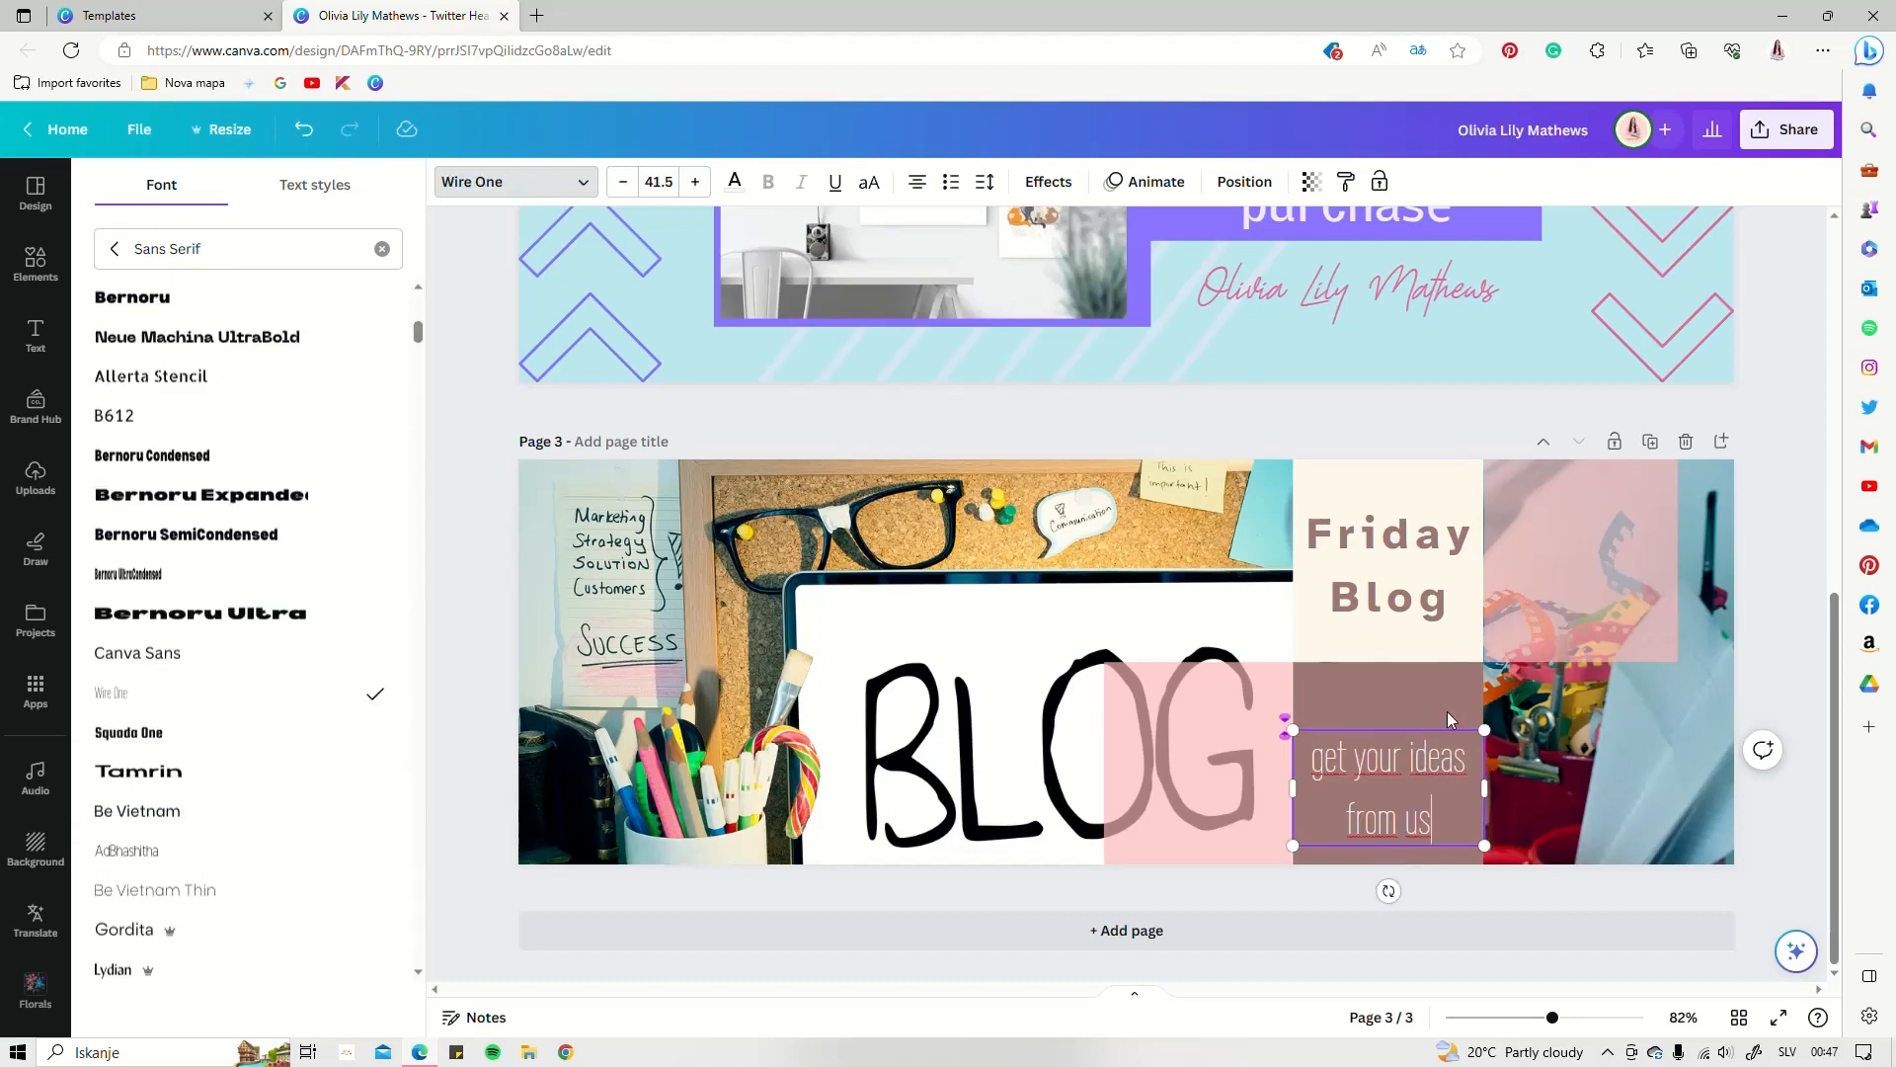
pyautogui.click(1448, 711)
# Set 'get your ideas from us' to line spacing 1 and nudge it slightly up
pyautogui.click(1420, 766)
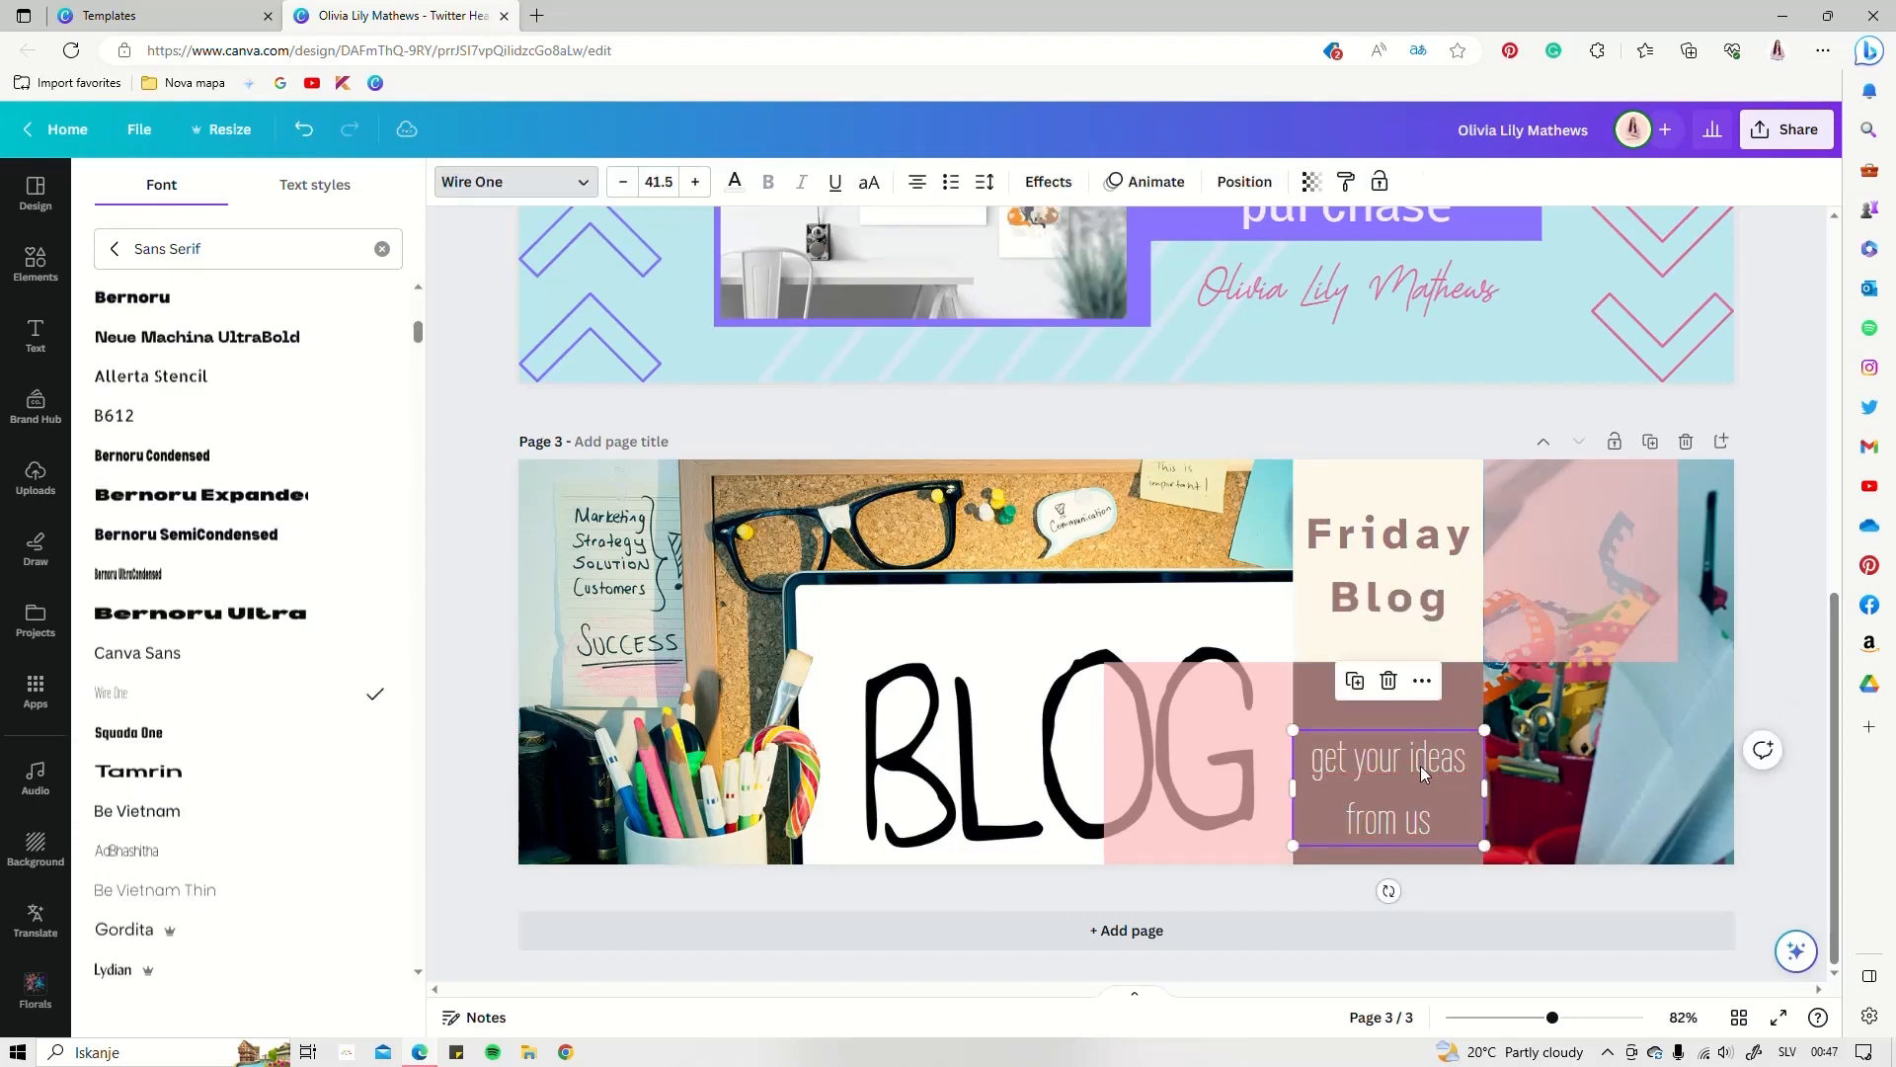
pyautogui.click(984, 181)
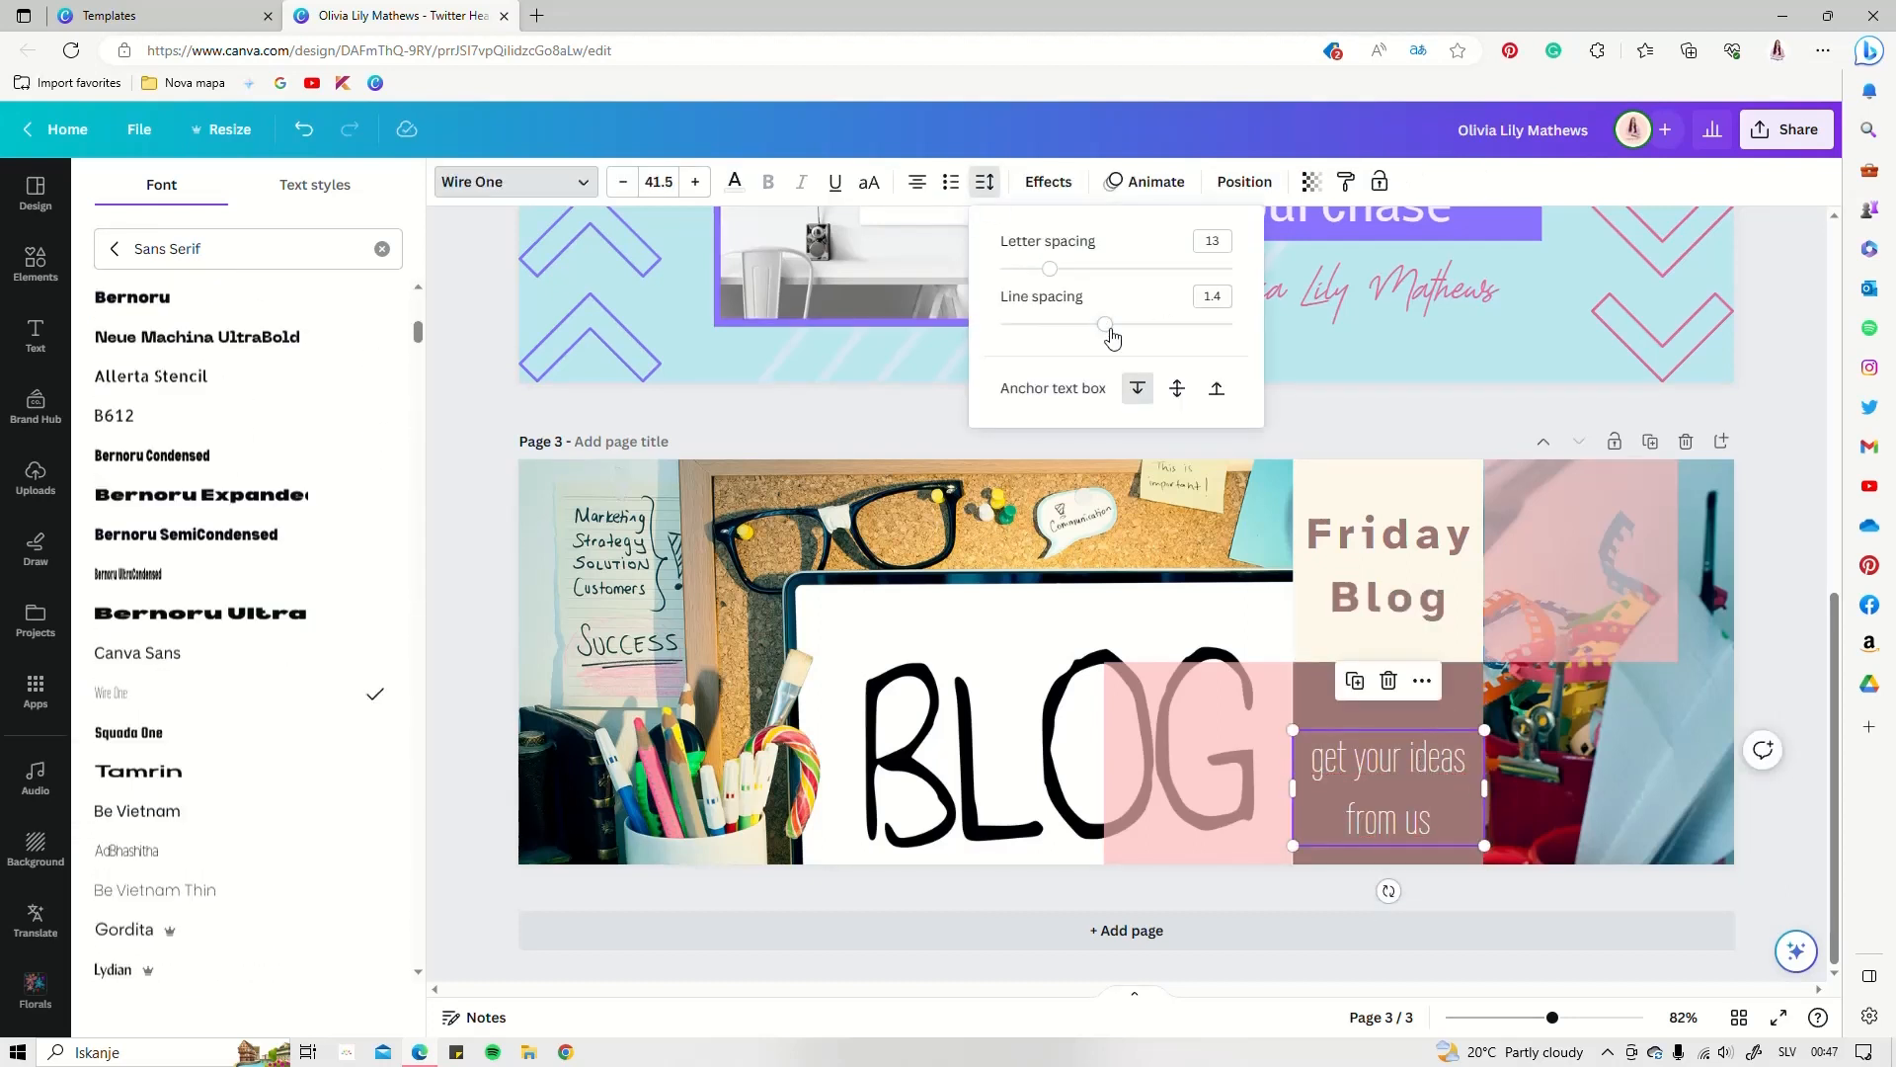
pyautogui.moveTo(1112, 338); pyautogui.dragTo(1059, 336)
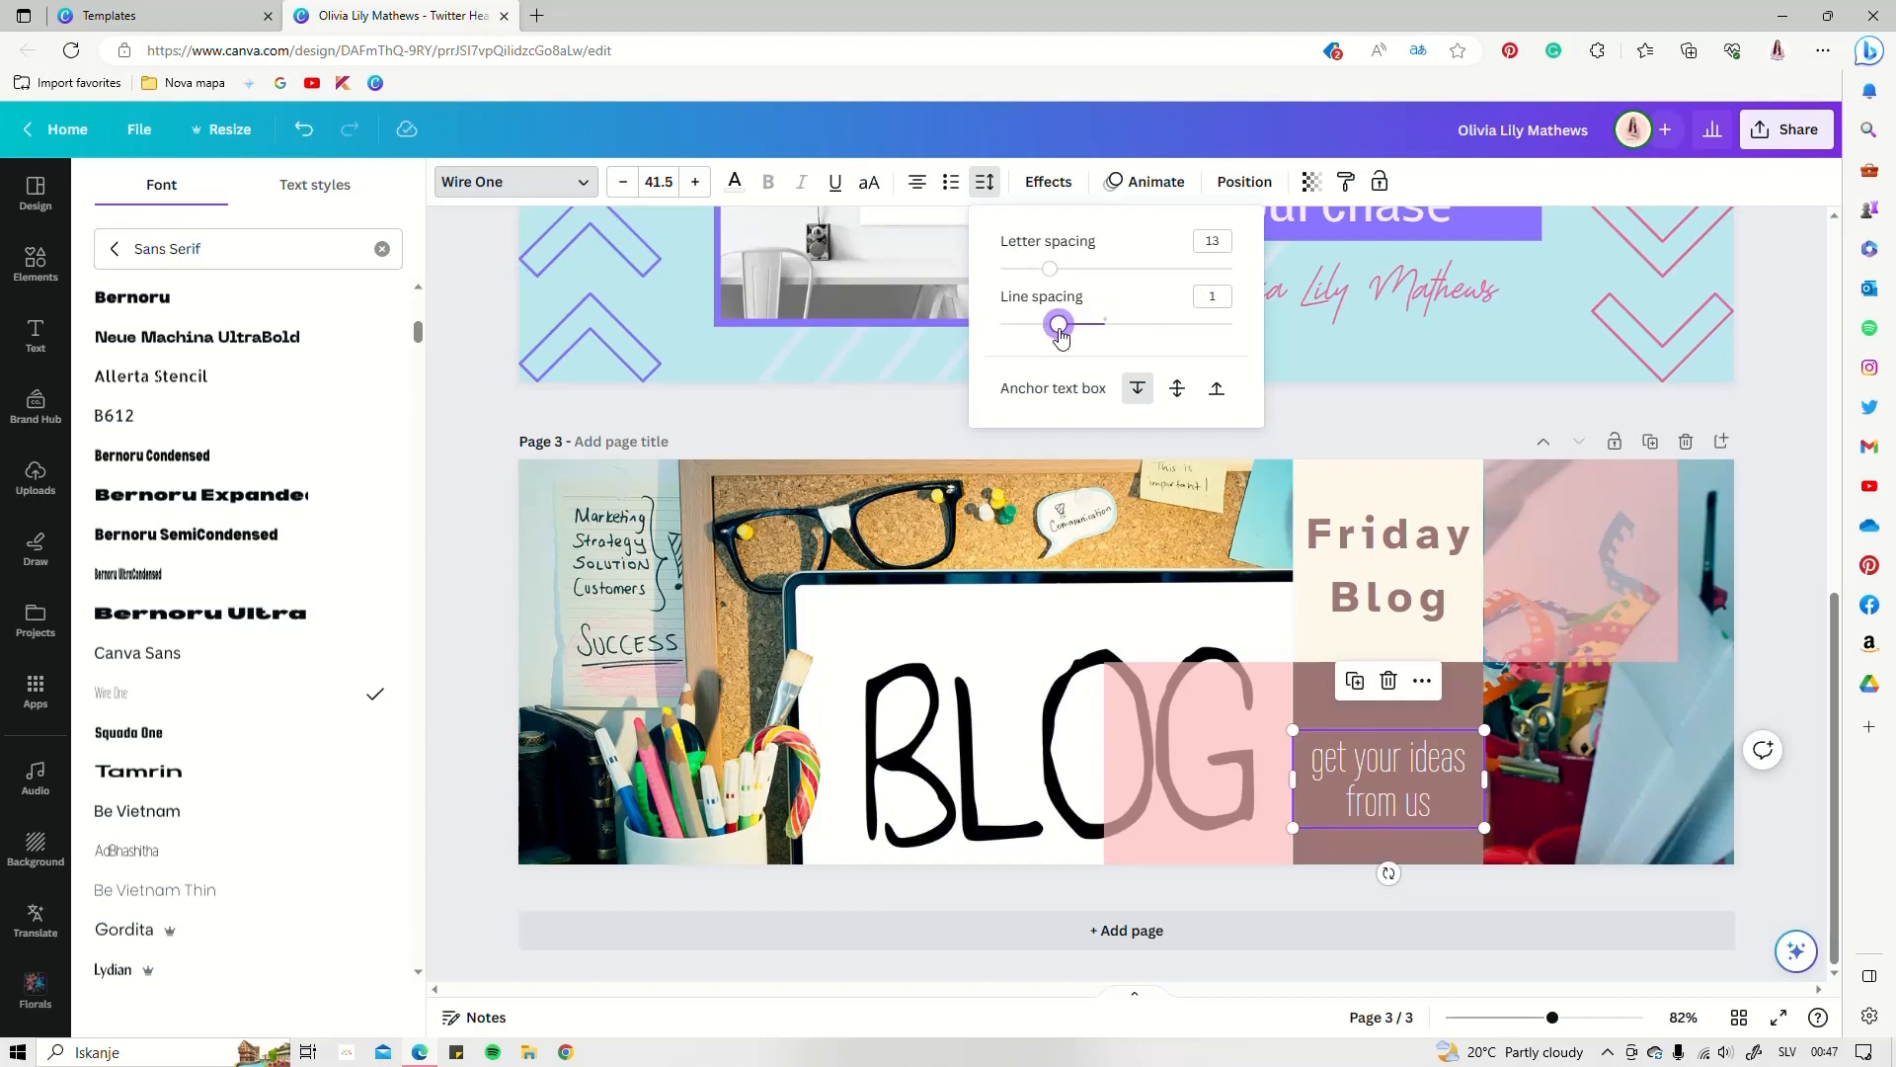
pyautogui.moveTo(1402, 768); pyautogui.dragTo(1403, 757)
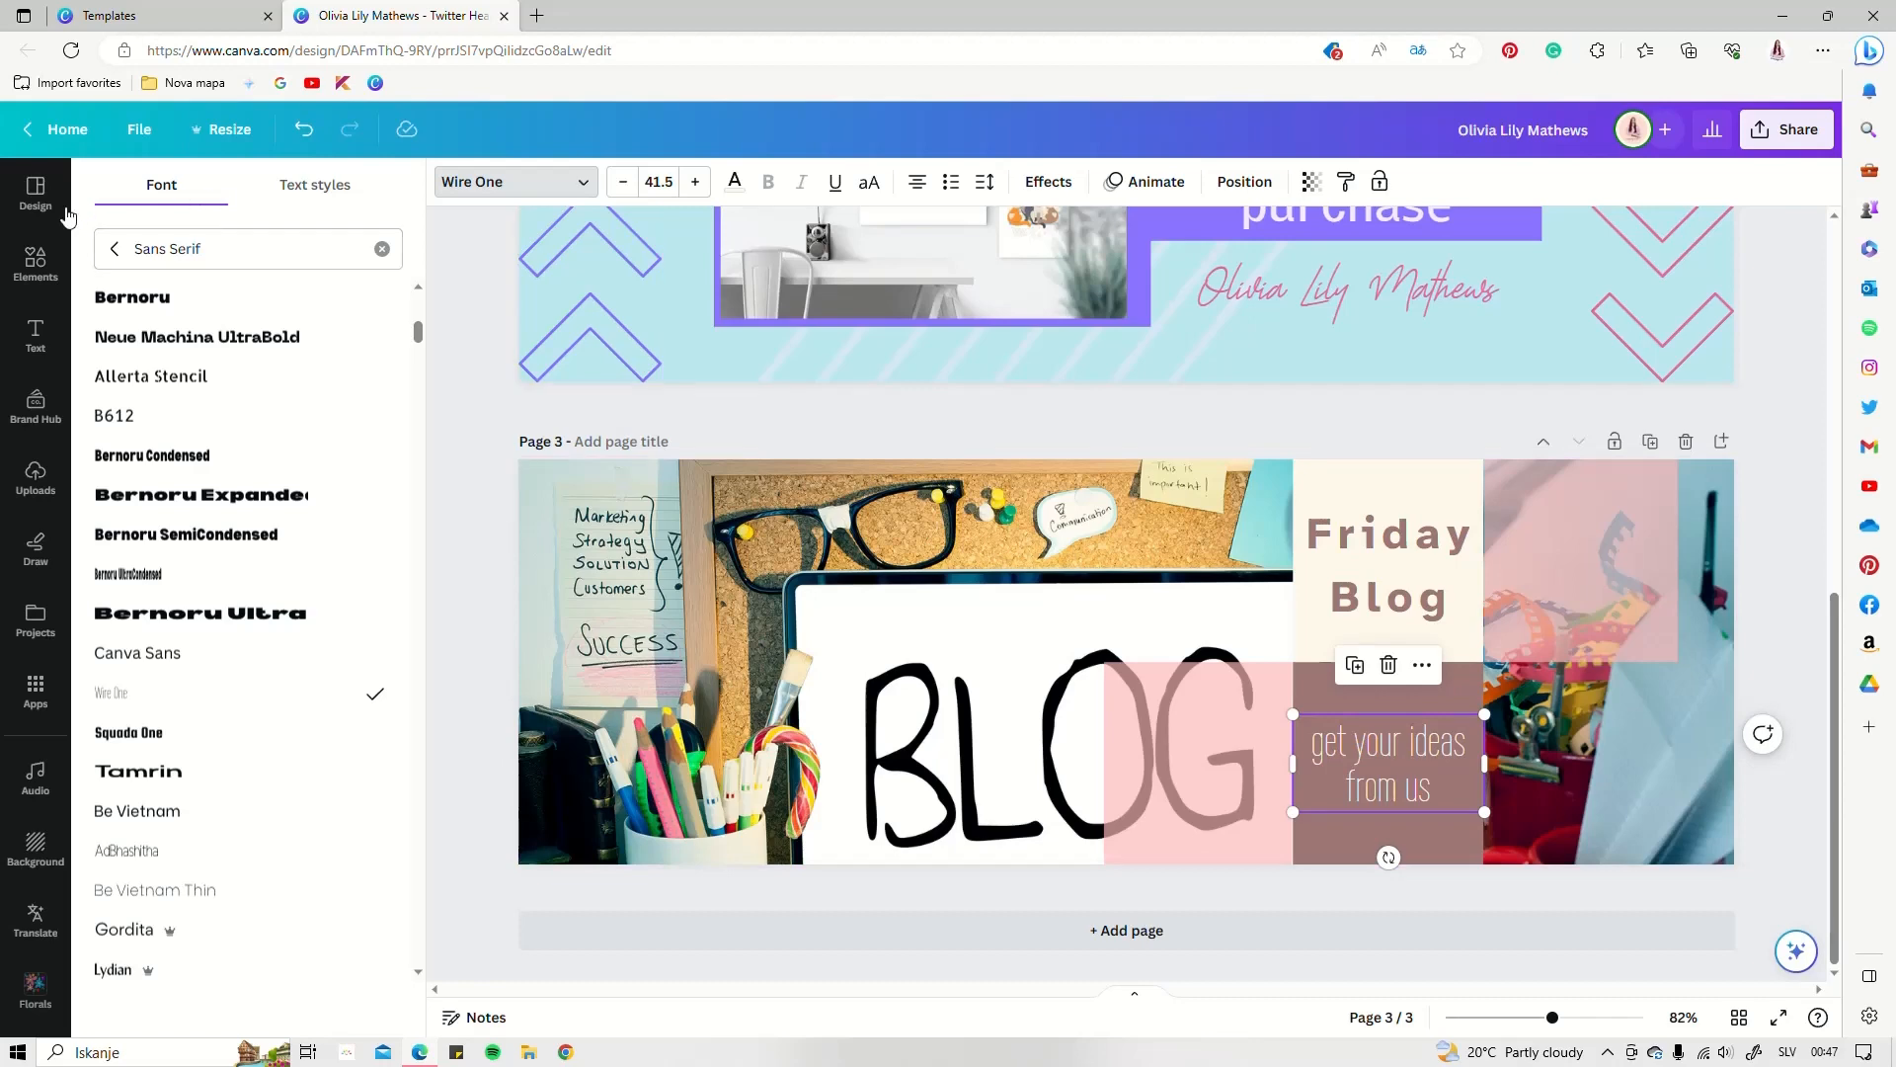
pyautogui.click(35, 192)
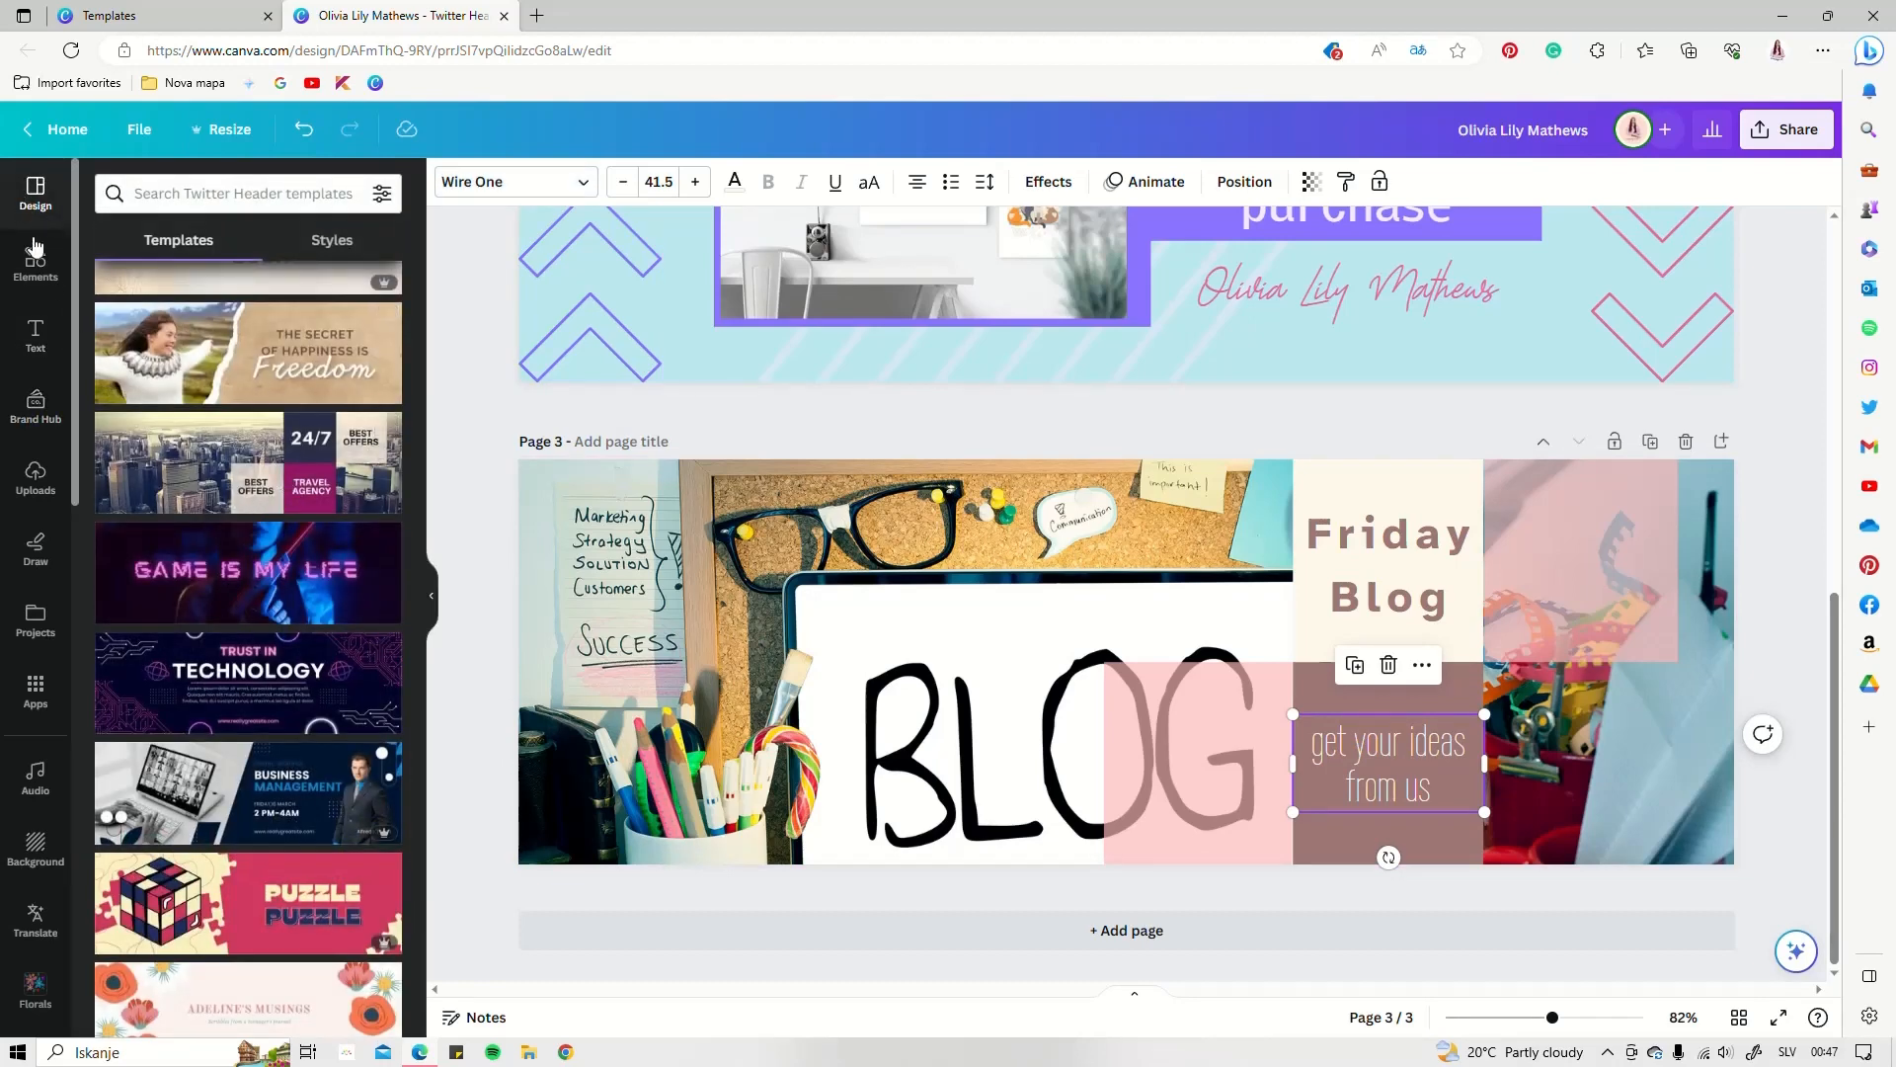
# Place a copy of BEST BUSINESS IDEAS in page 3's top-right pink cell
pyautogui.click(35, 349)
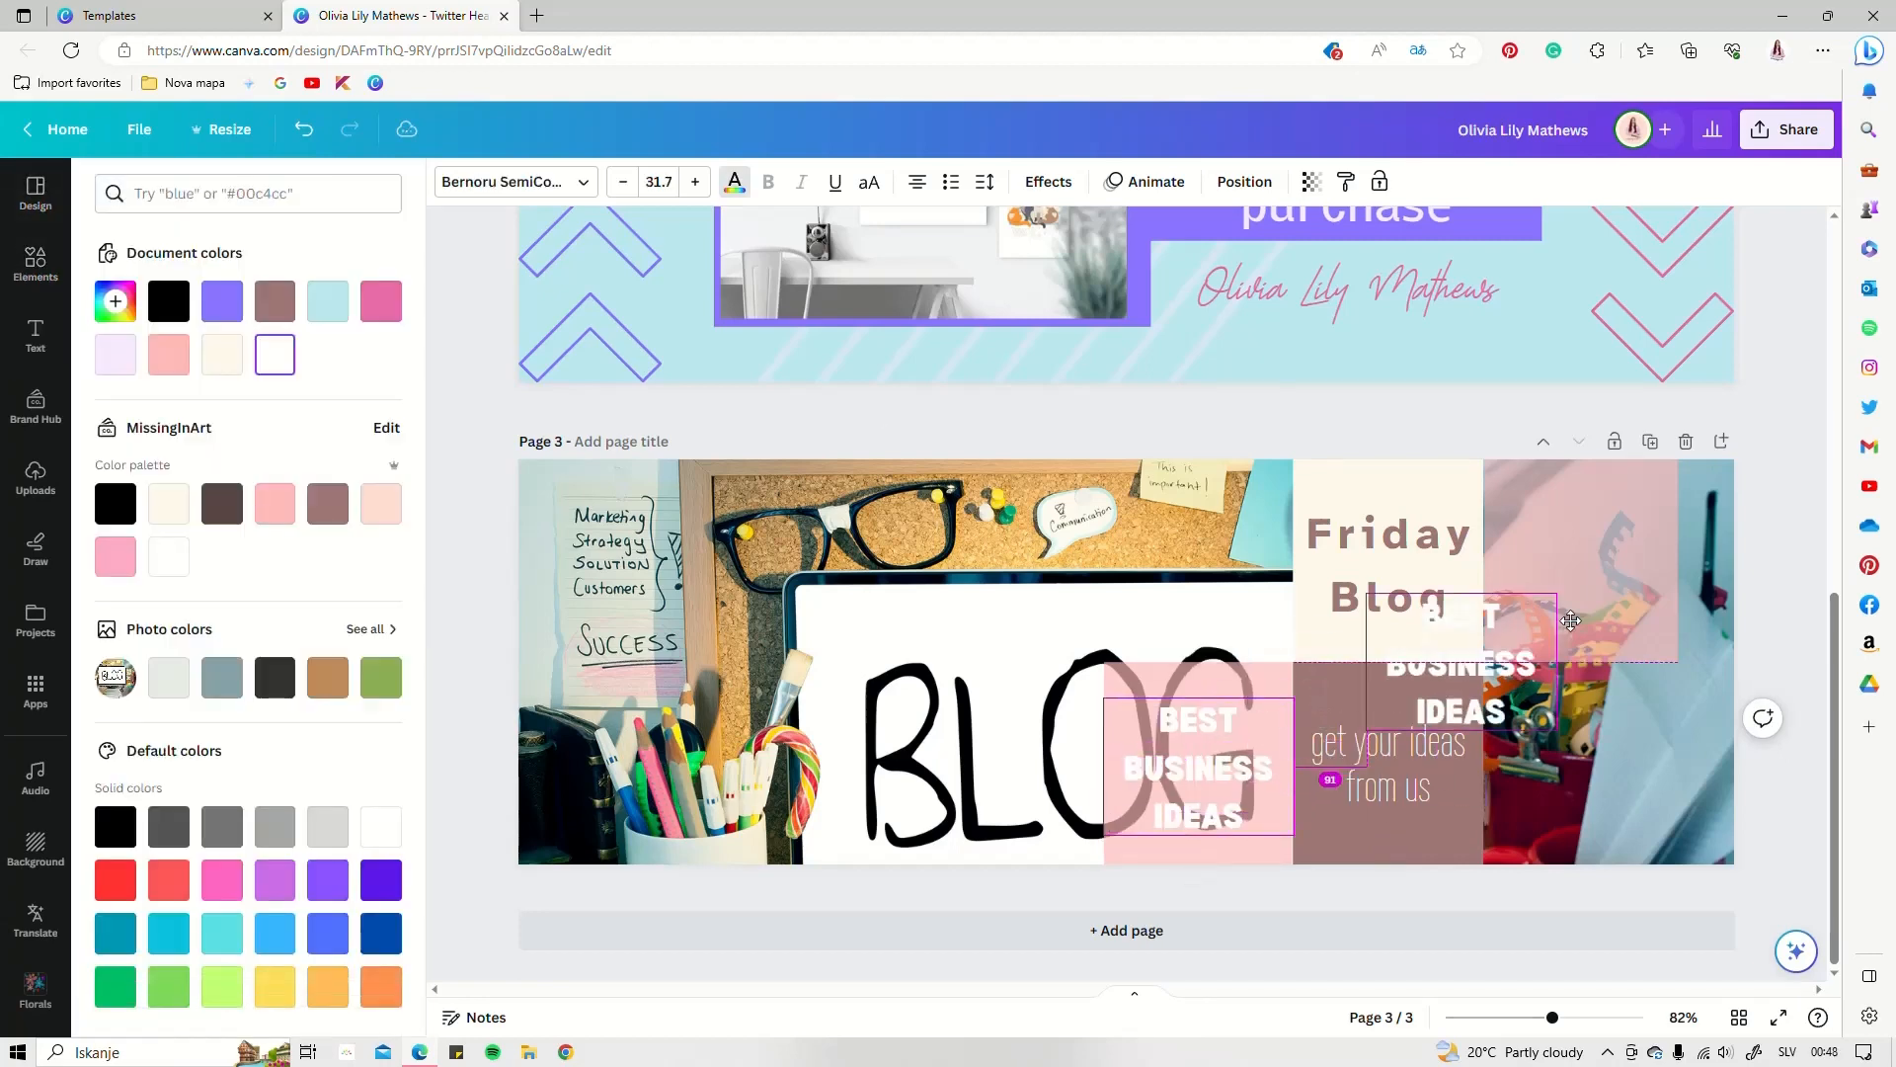
pyautogui.moveTo(1571, 620); pyautogui.dragTo(1586, 562)
pyautogui.click(1641, 800)
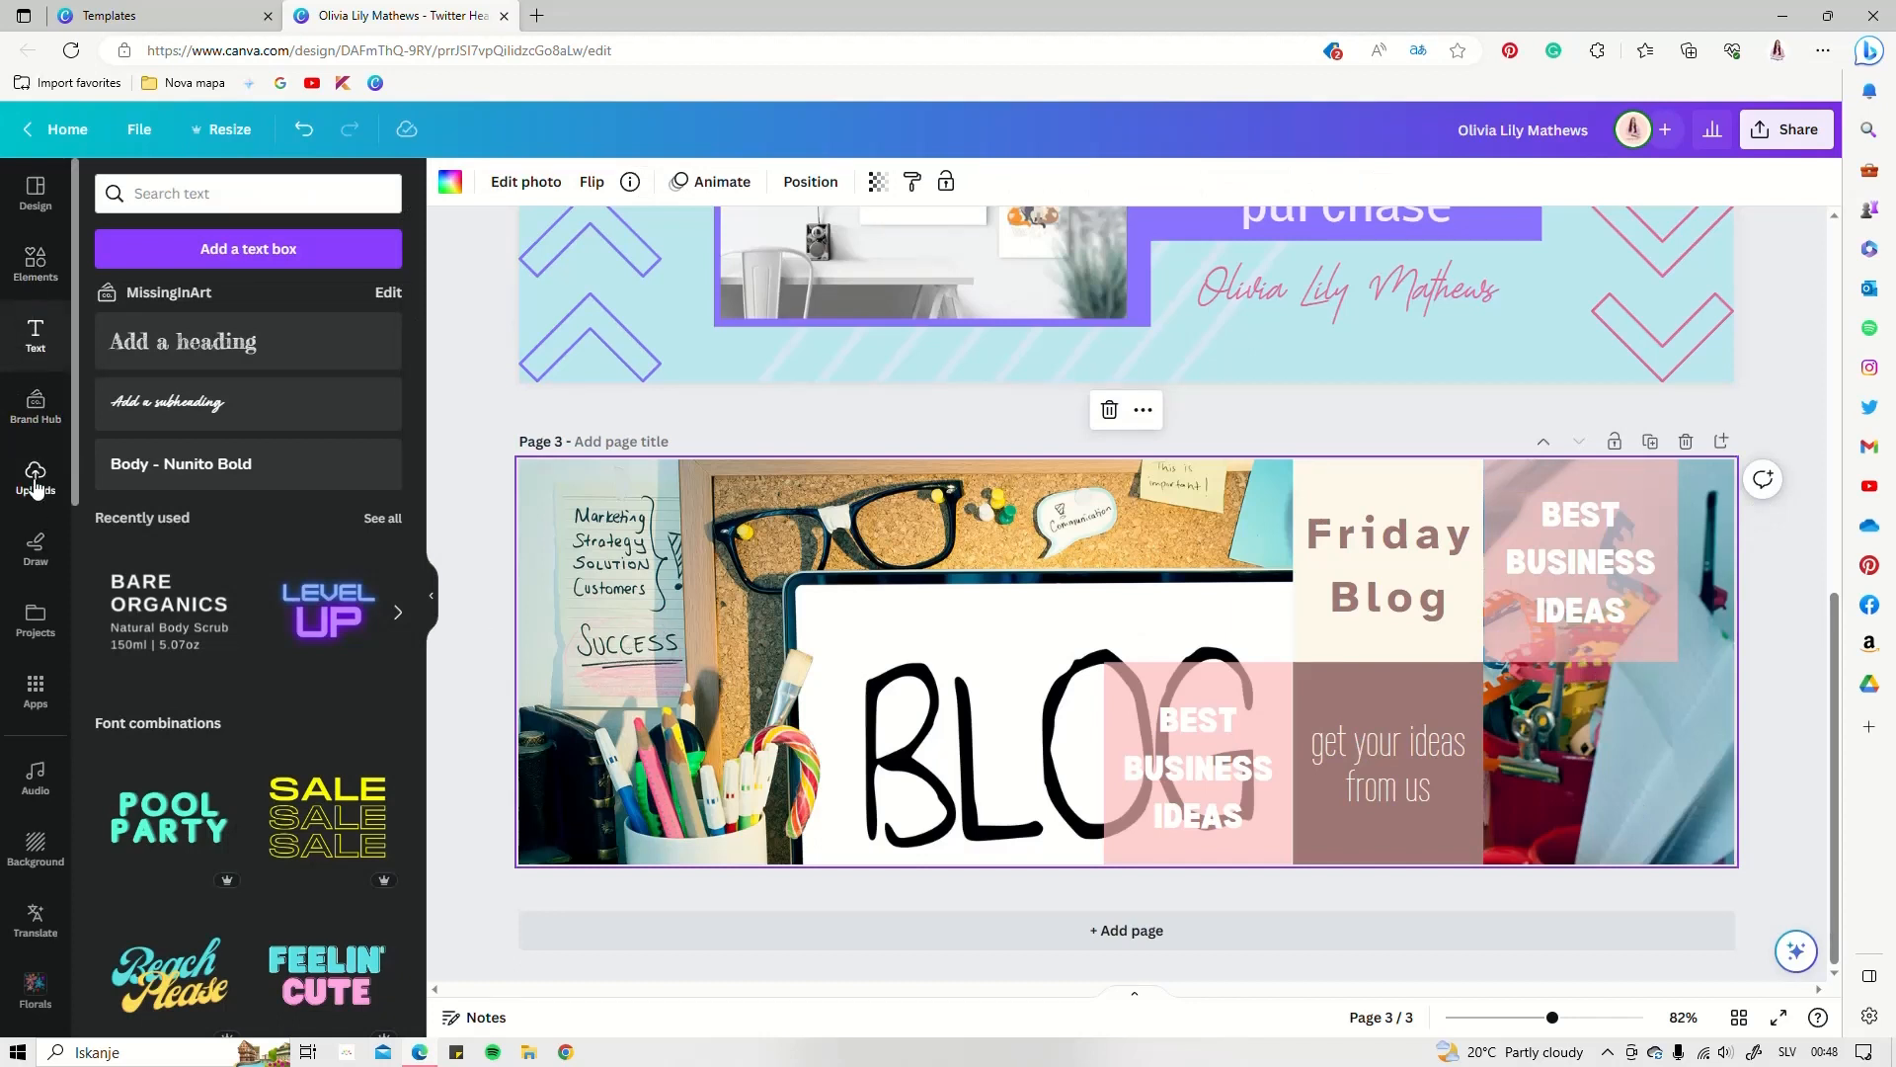
# Add the round brand logo from the brand kit, sized into the bottom-right cell
pyautogui.click(35, 405)
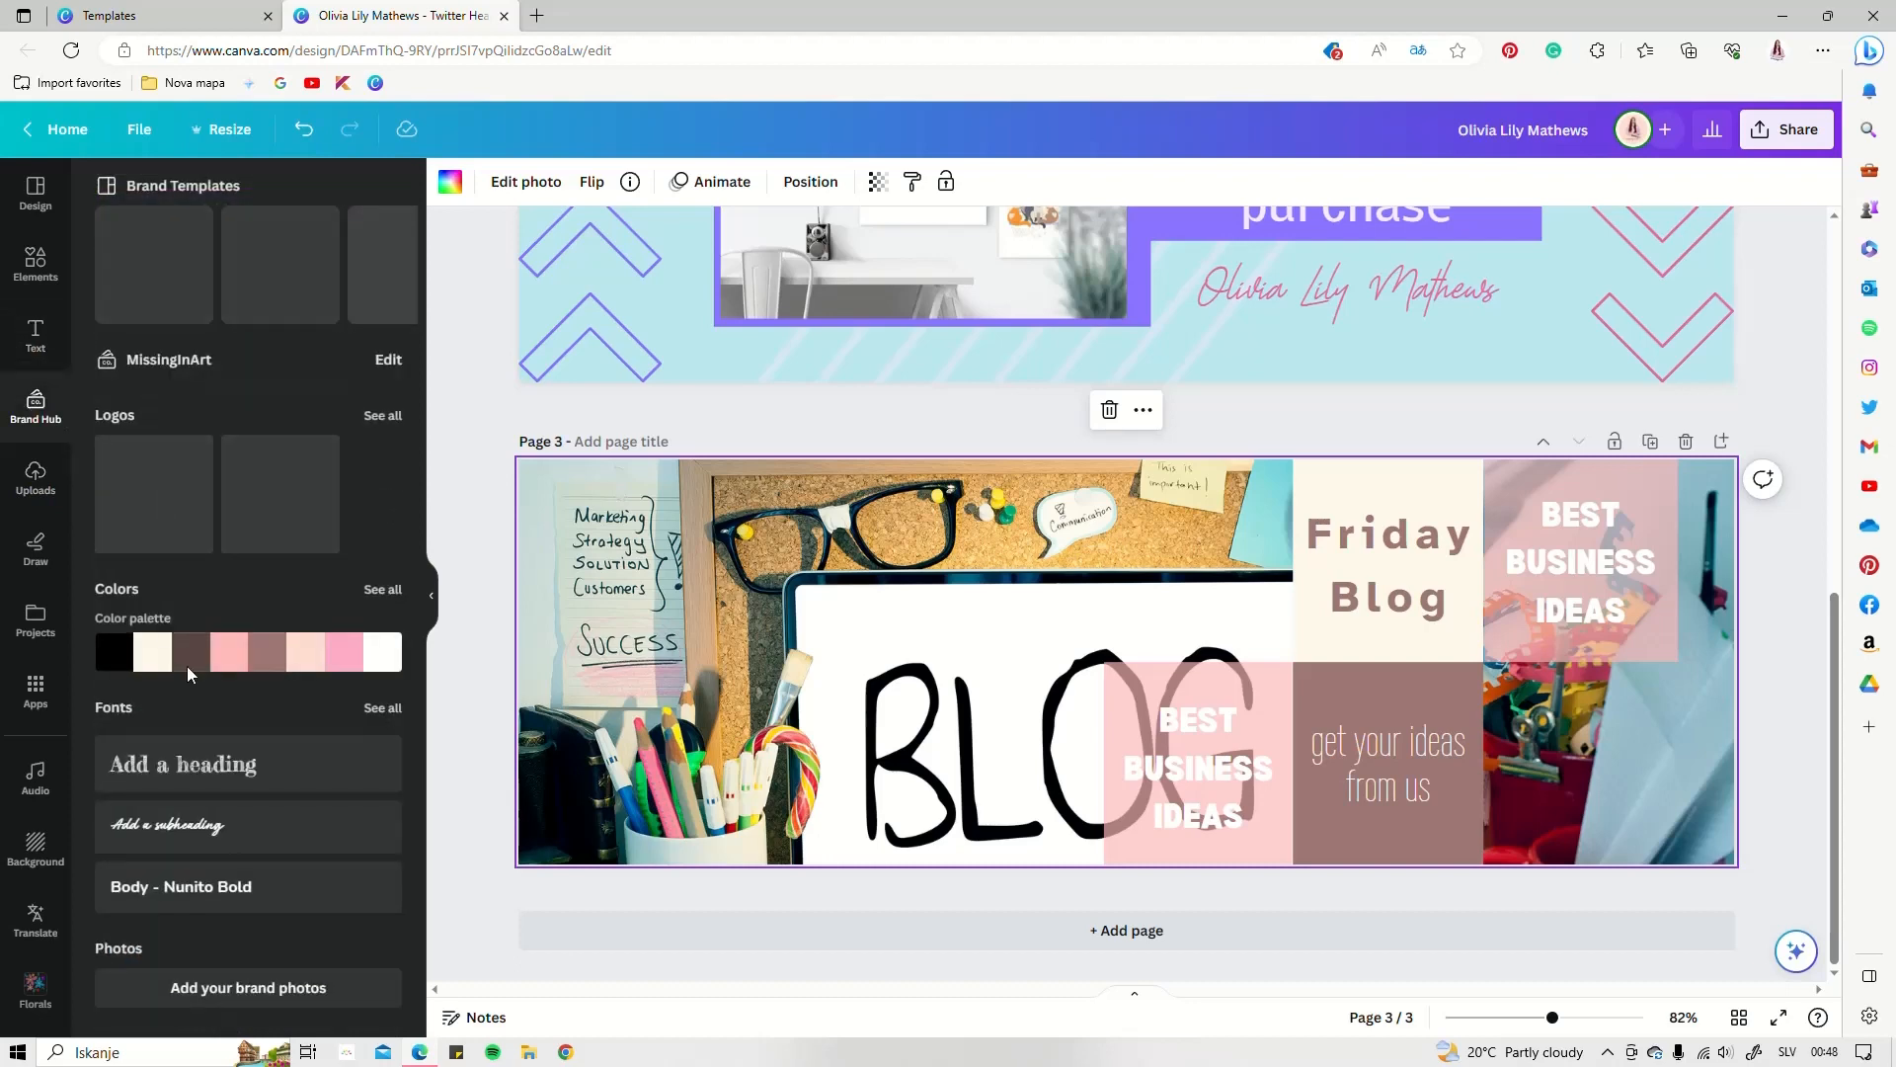
pyautogui.click(280, 640)
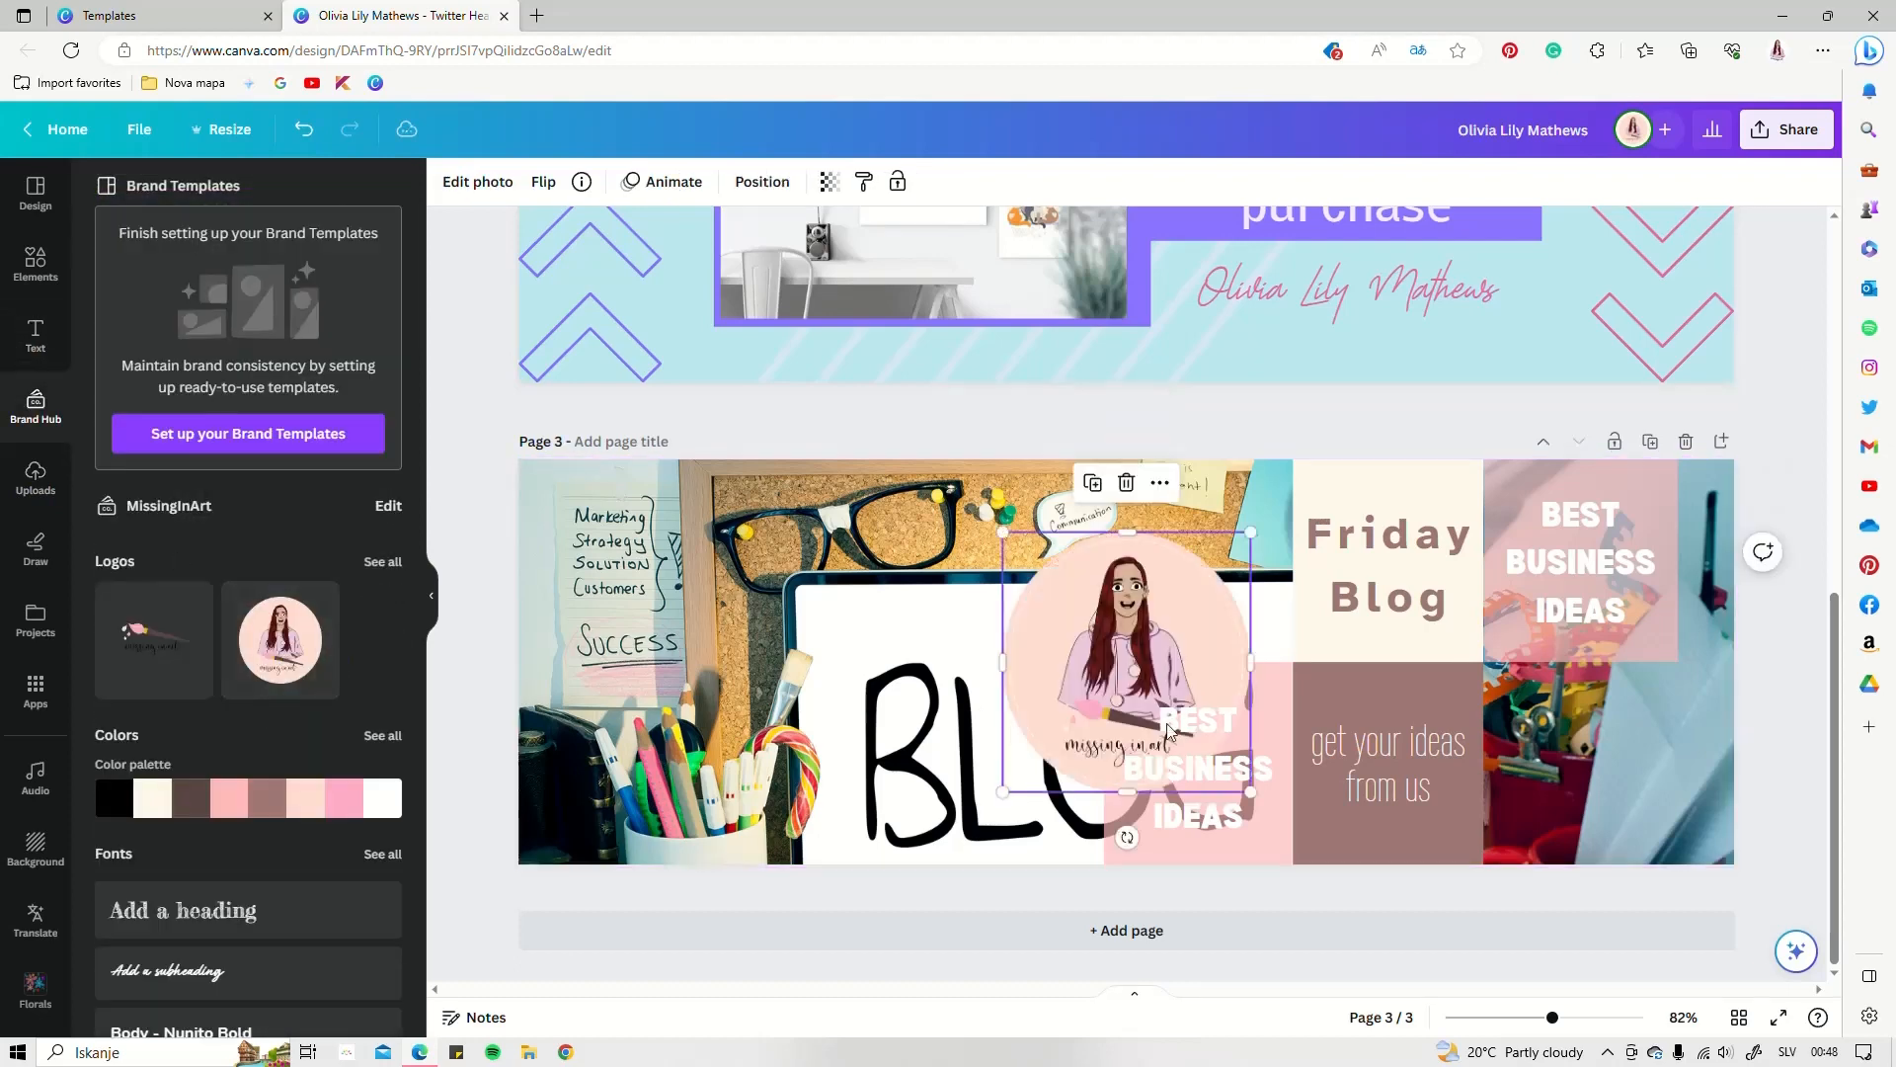
pyautogui.moveTo(1251, 535); pyautogui.dragTo(1665, 669)
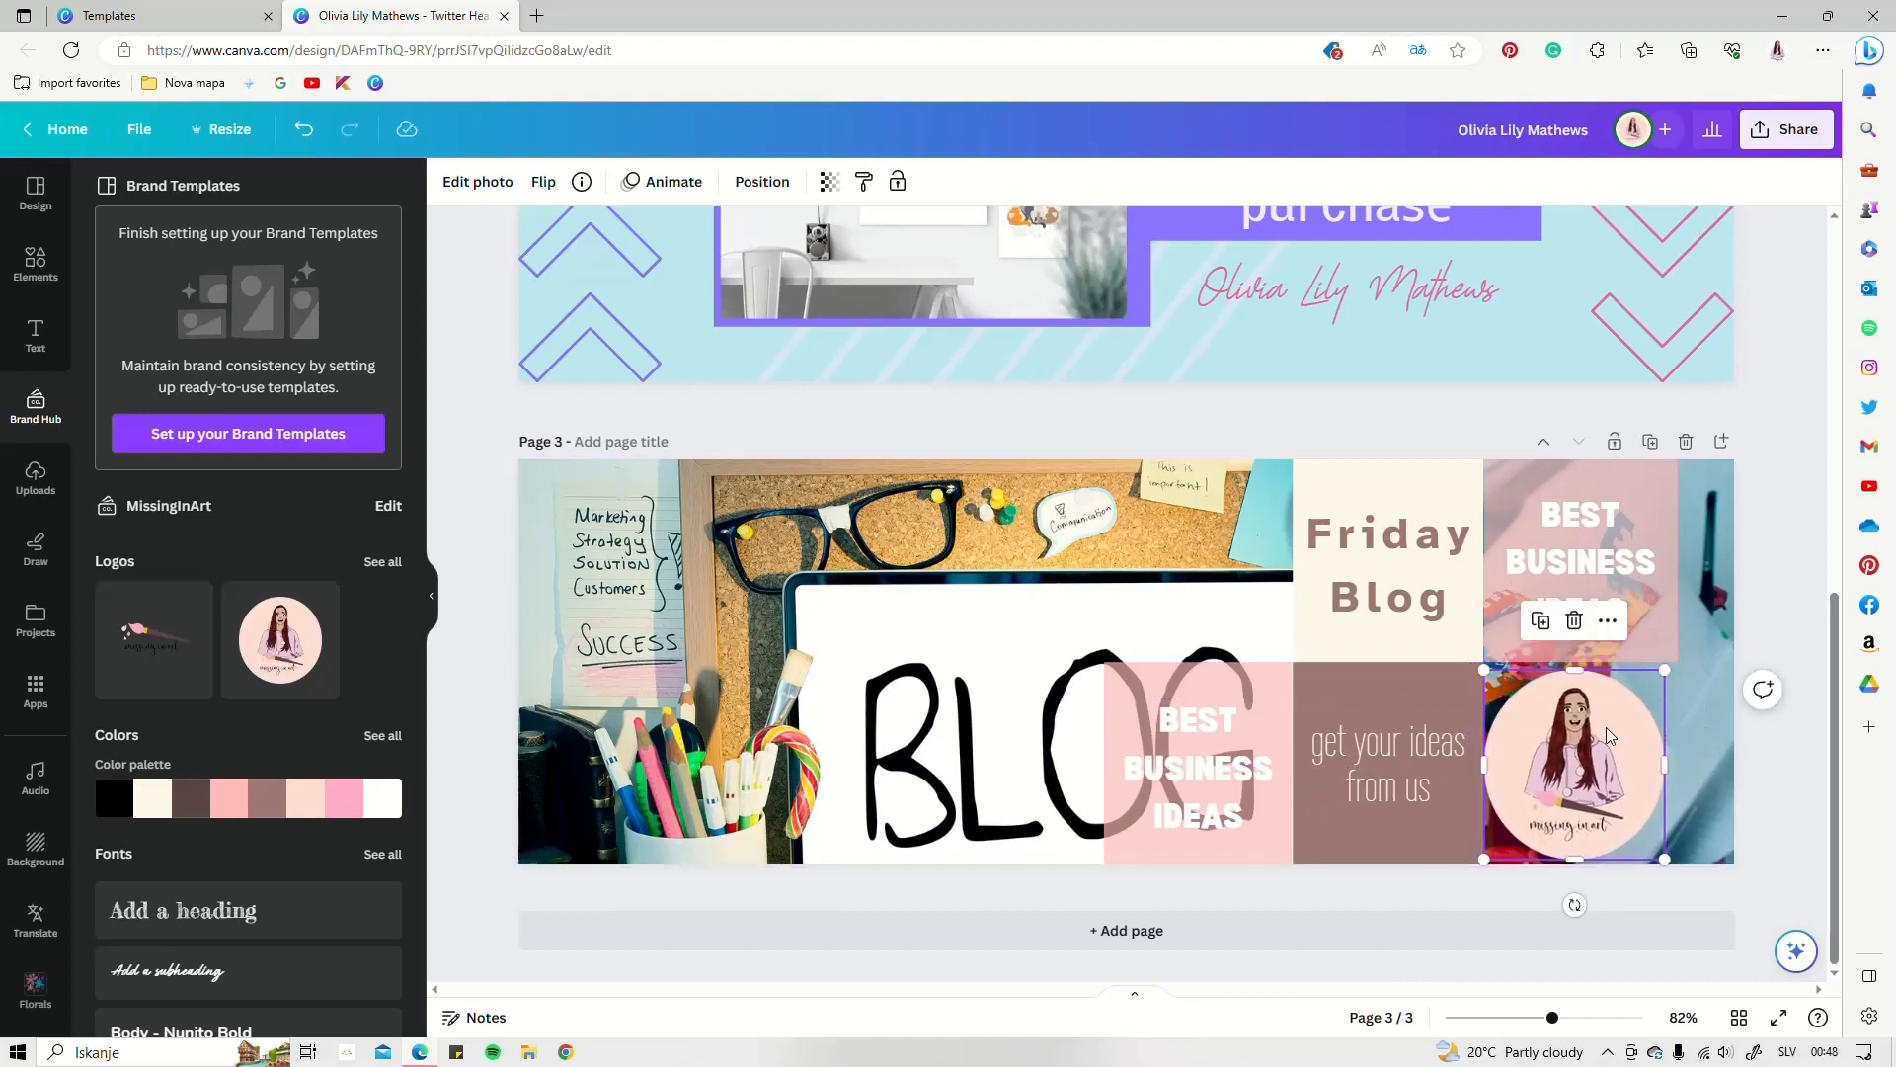
pyautogui.moveTo(1606, 728); pyautogui.dragTo(1613, 726)
pyautogui.click(1794, 812)
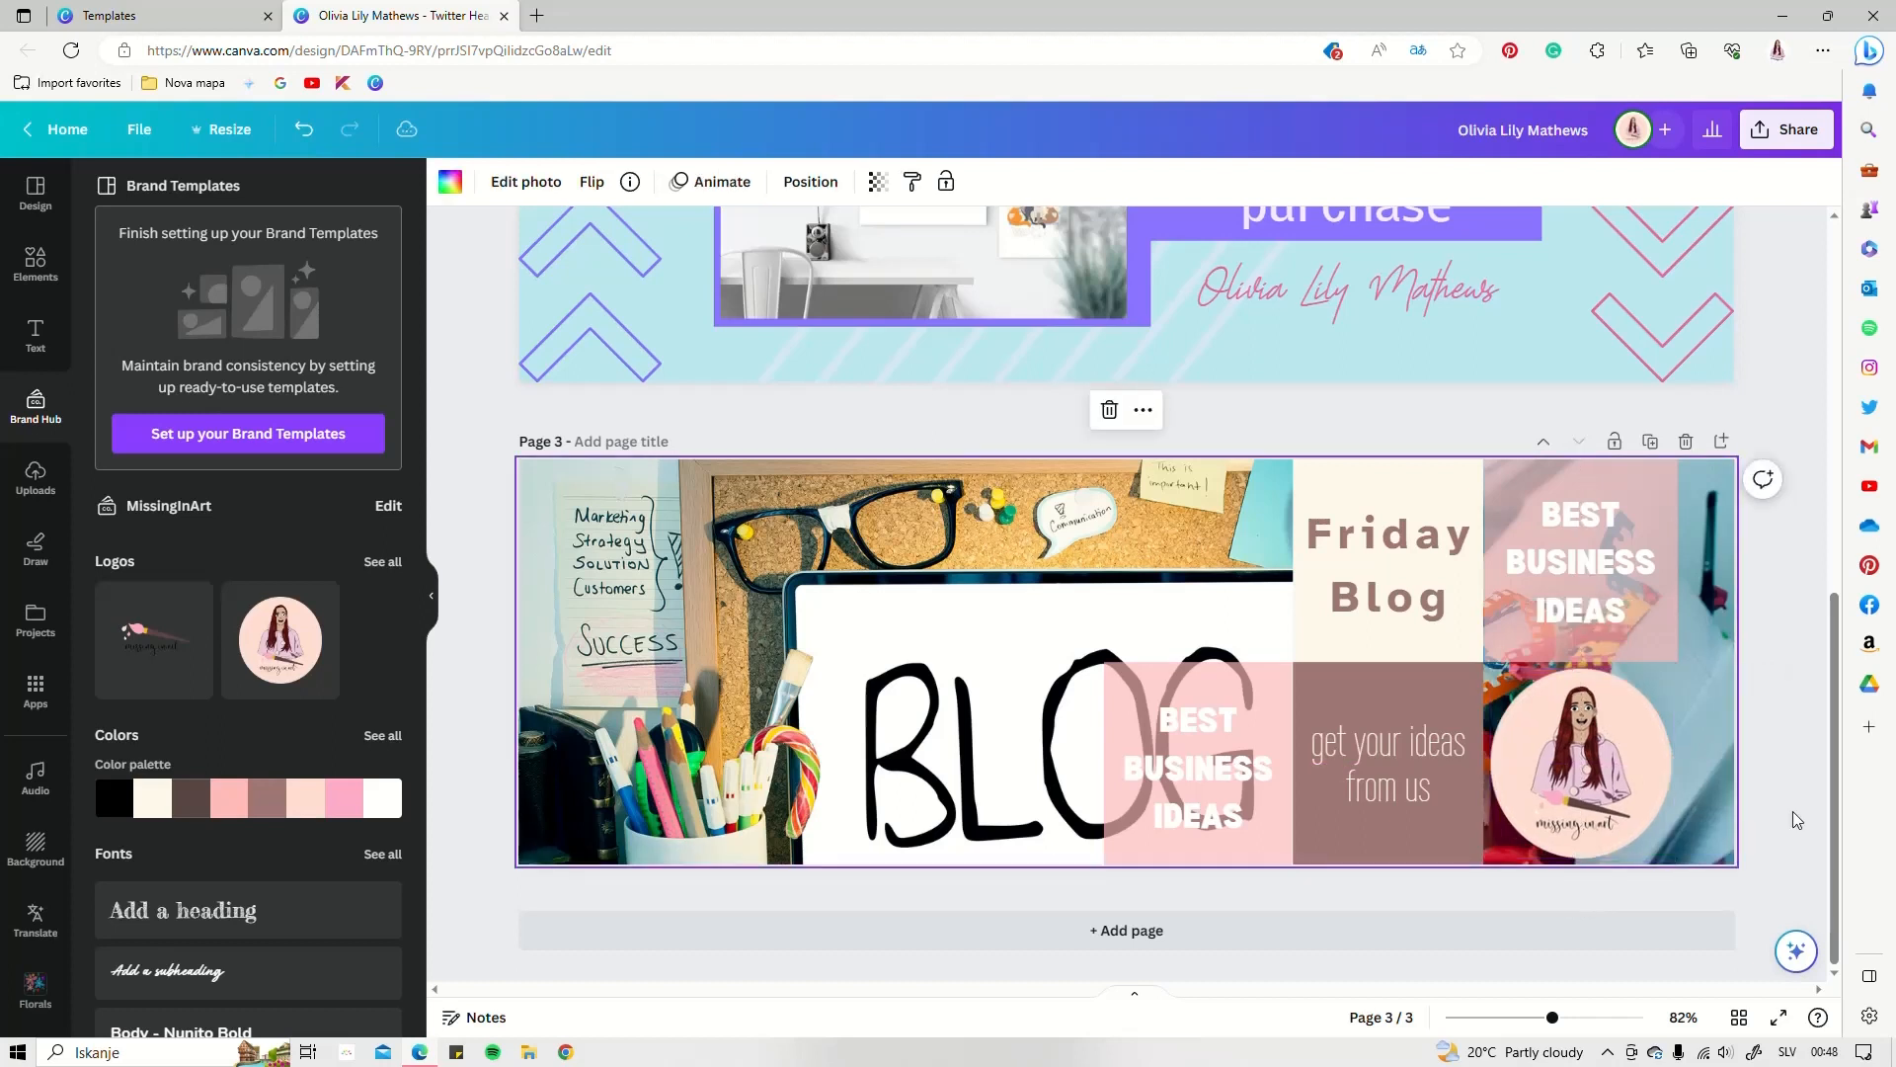
pyautogui.click(1782, 791)
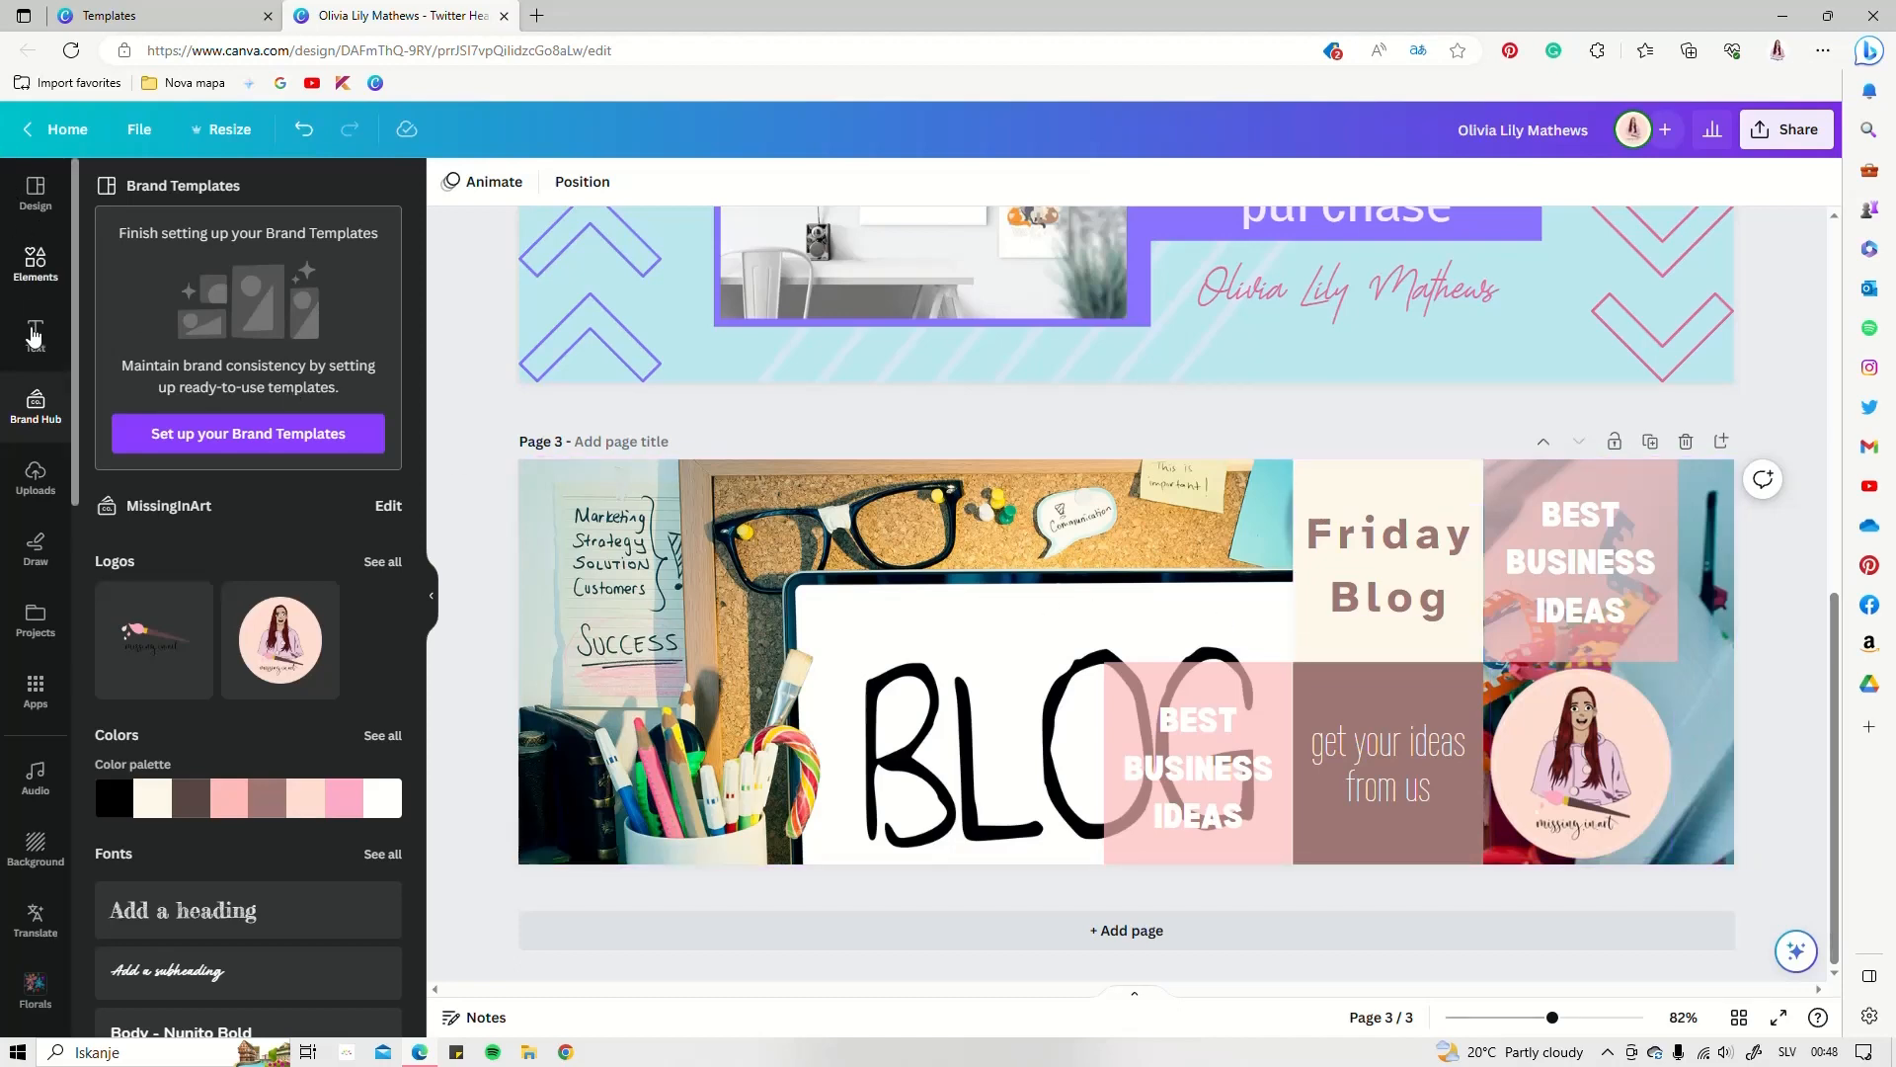
# Bring back the Twitter Header templates and review pages 1 to 3 of the design
pyautogui.click(35, 197)
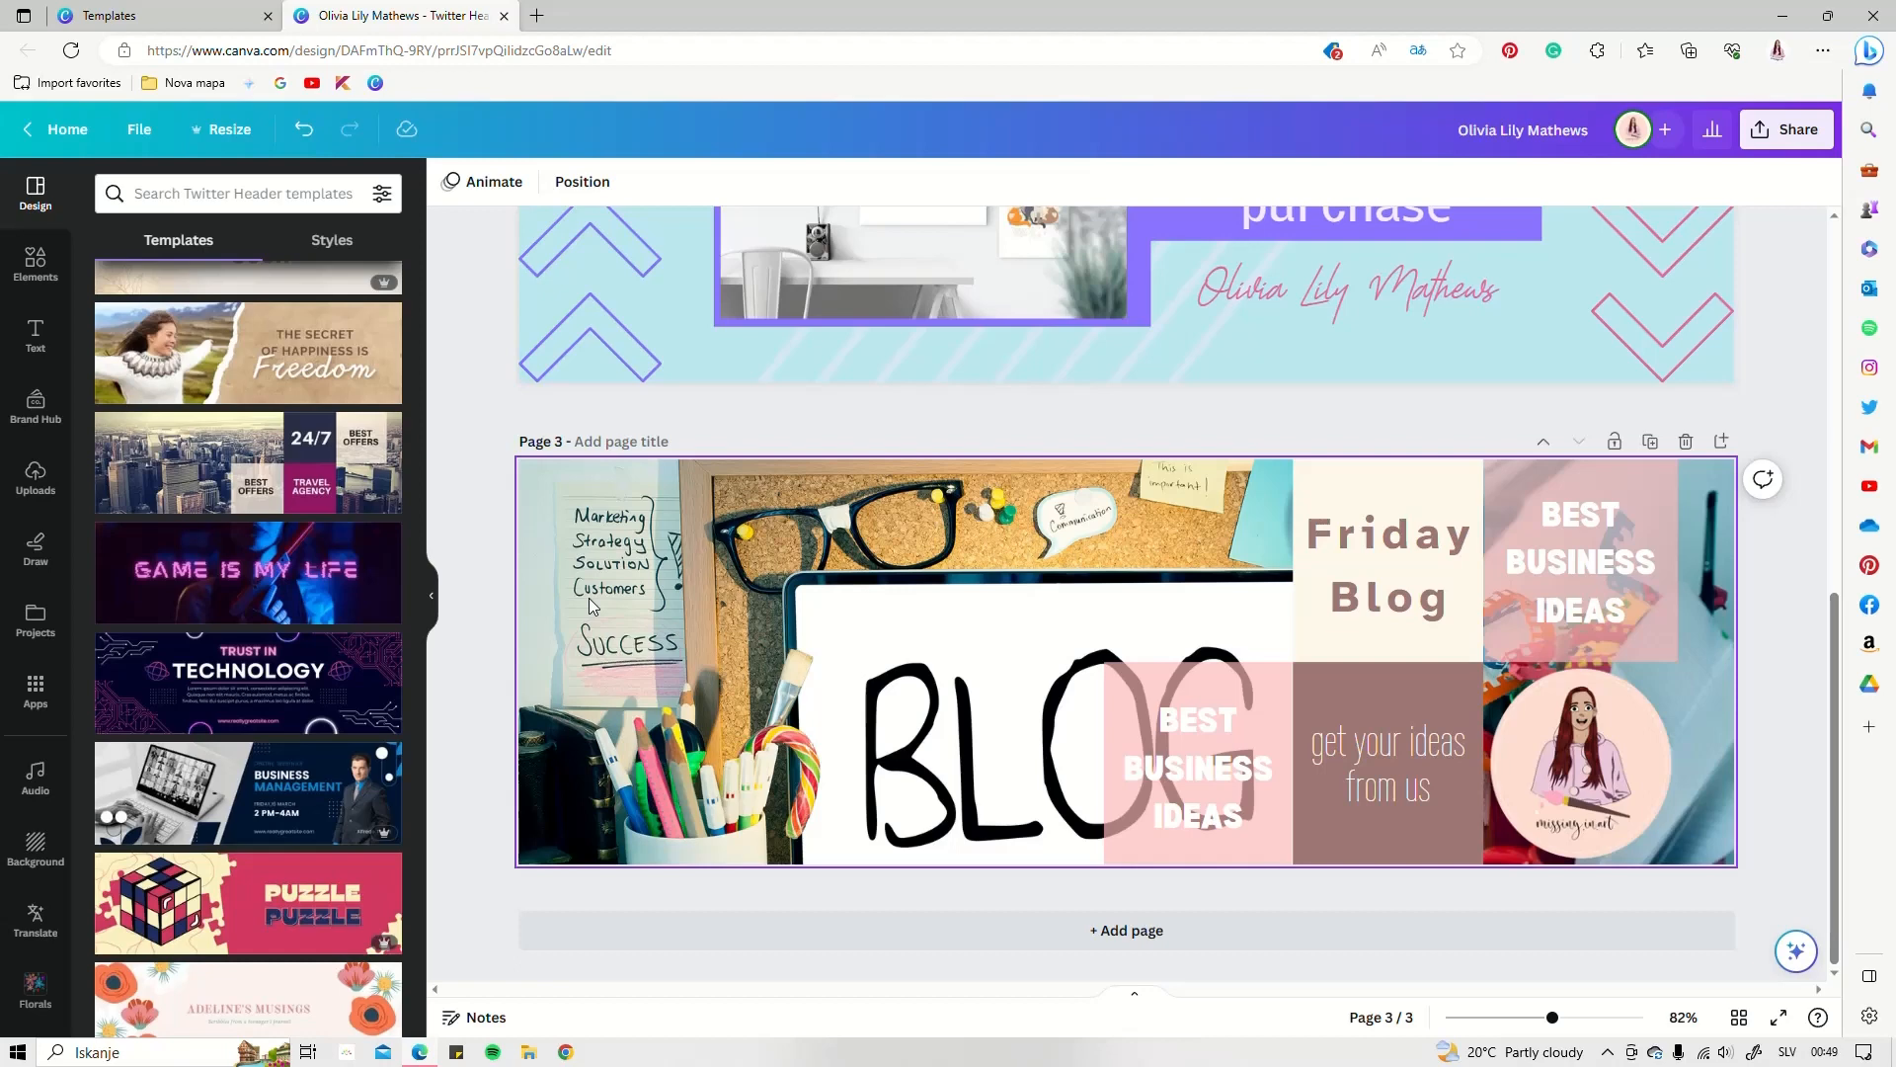
pyautogui.scroll(5, 1788, 626)
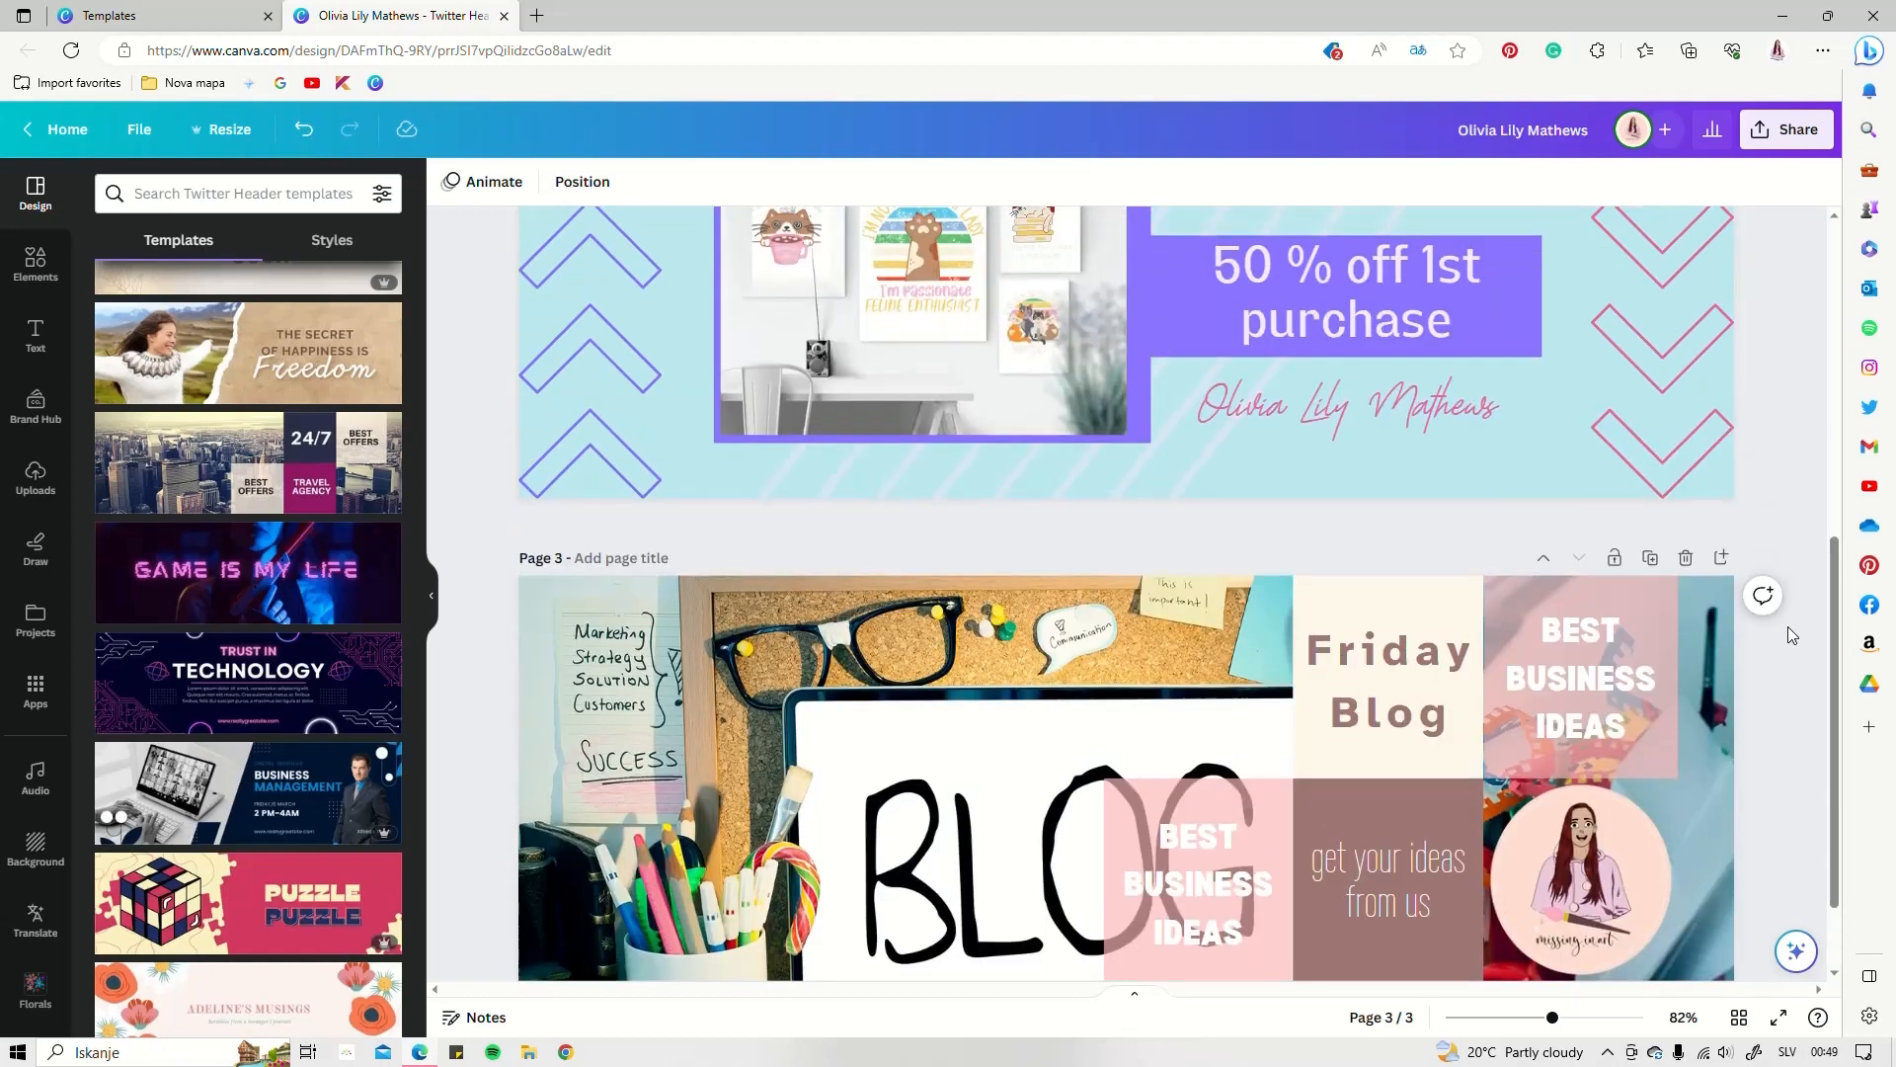
pyautogui.scroll(3, 1780, 627)
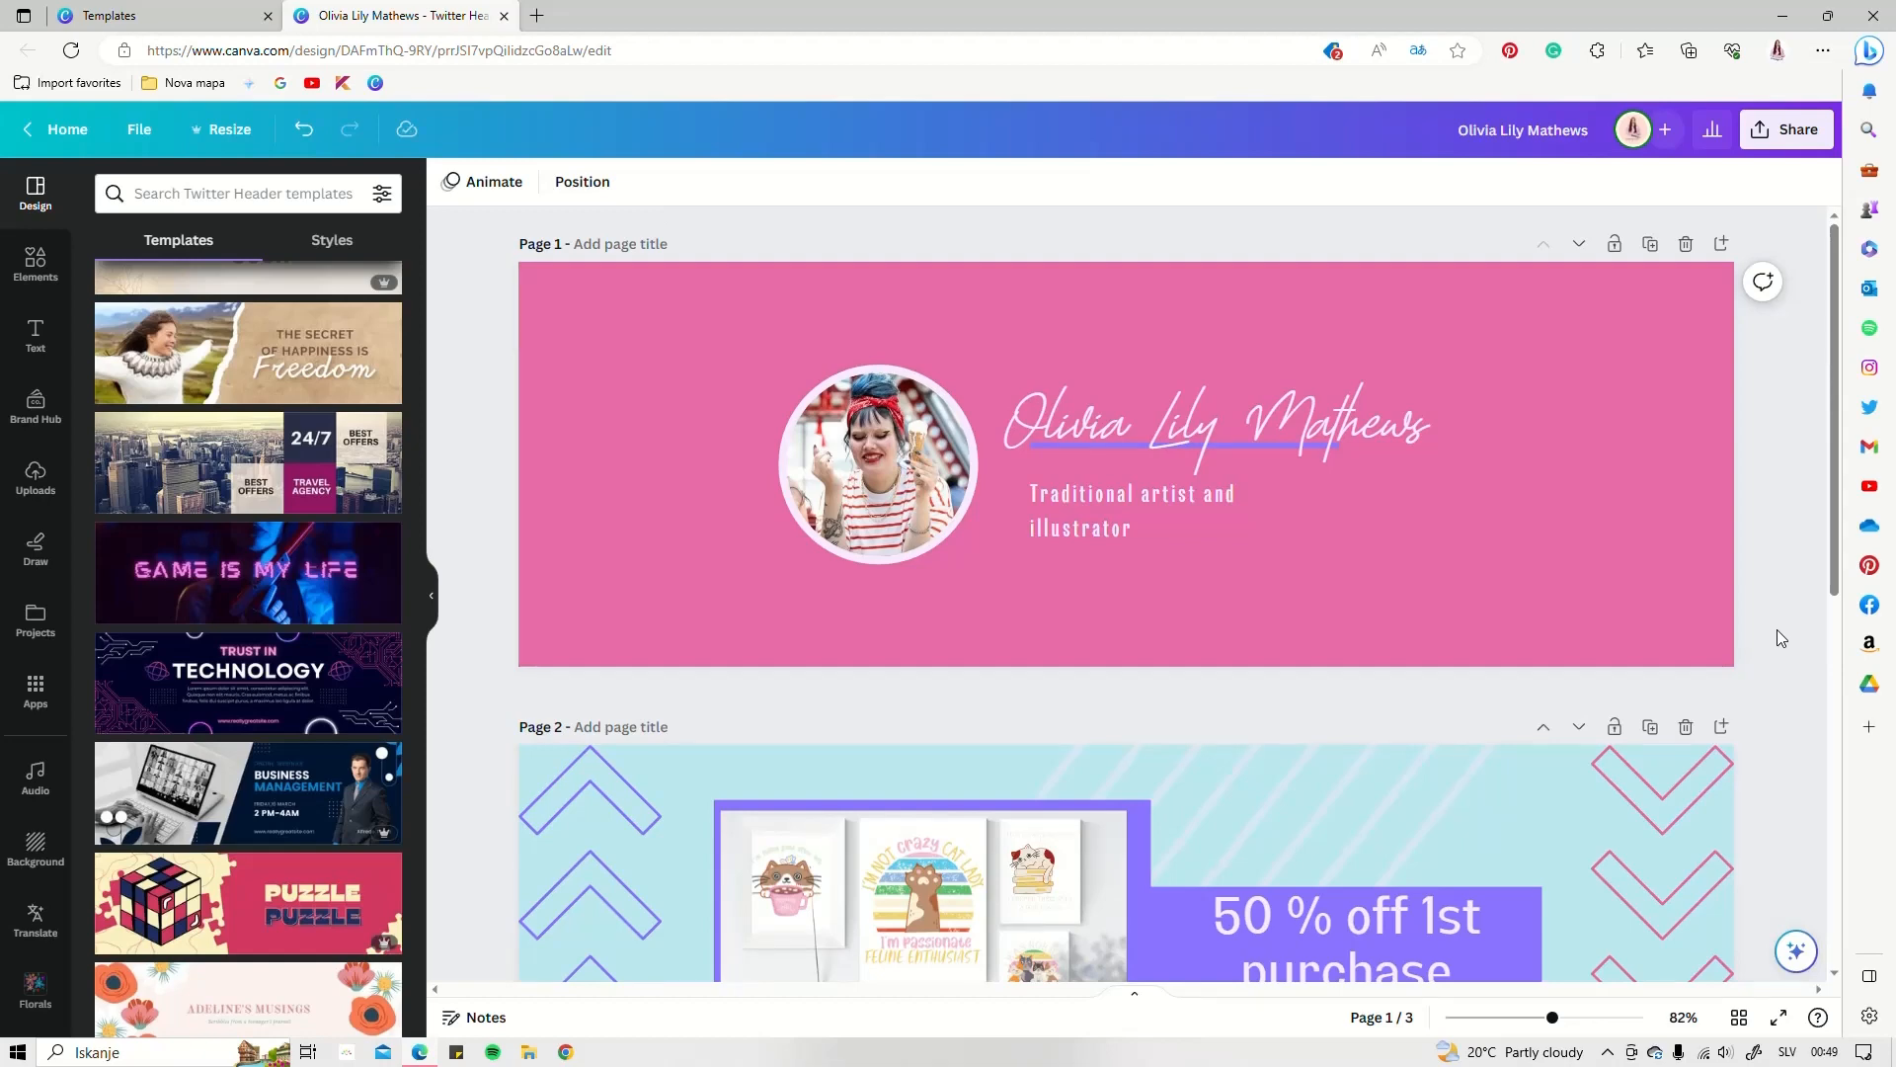
pyautogui.scroll(-8, 1776, 630)
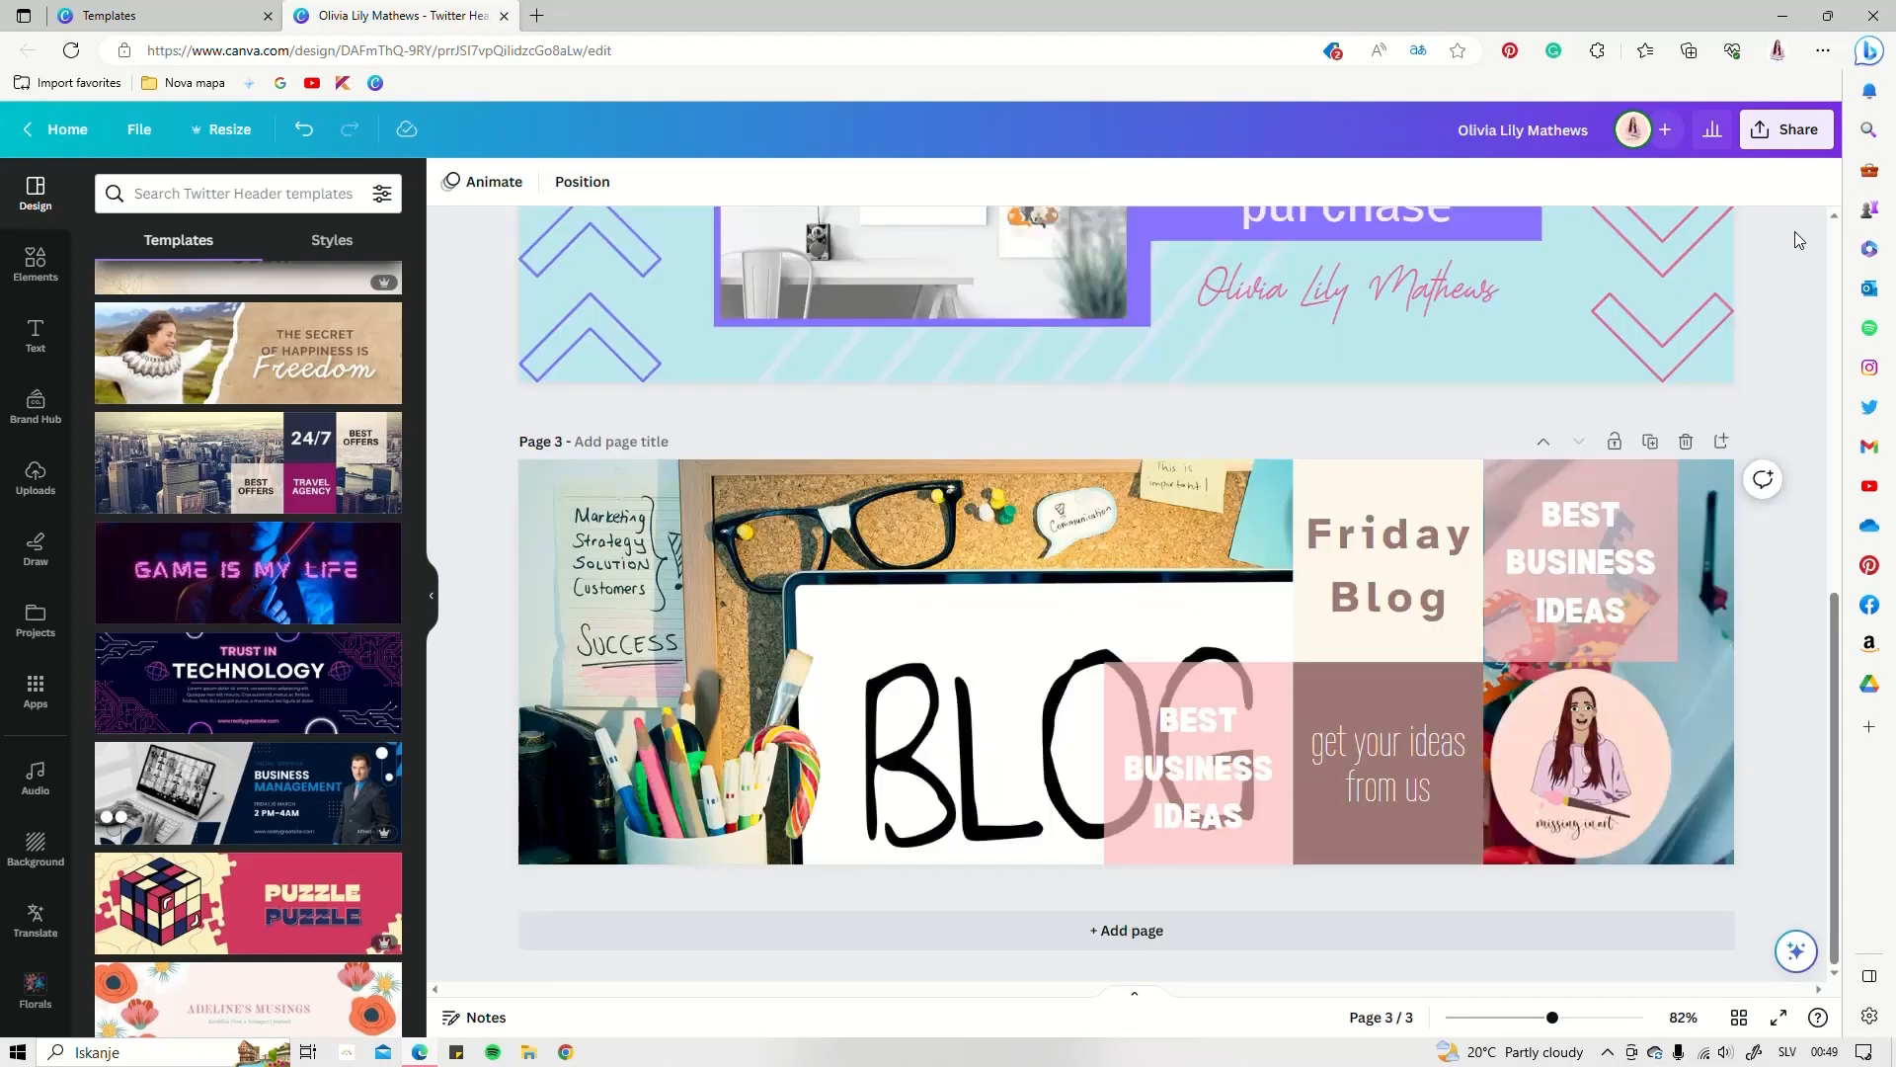
# Export only Page 1, the pink profile banner, as a PNG through Share > Download
pyautogui.click(1789, 146)
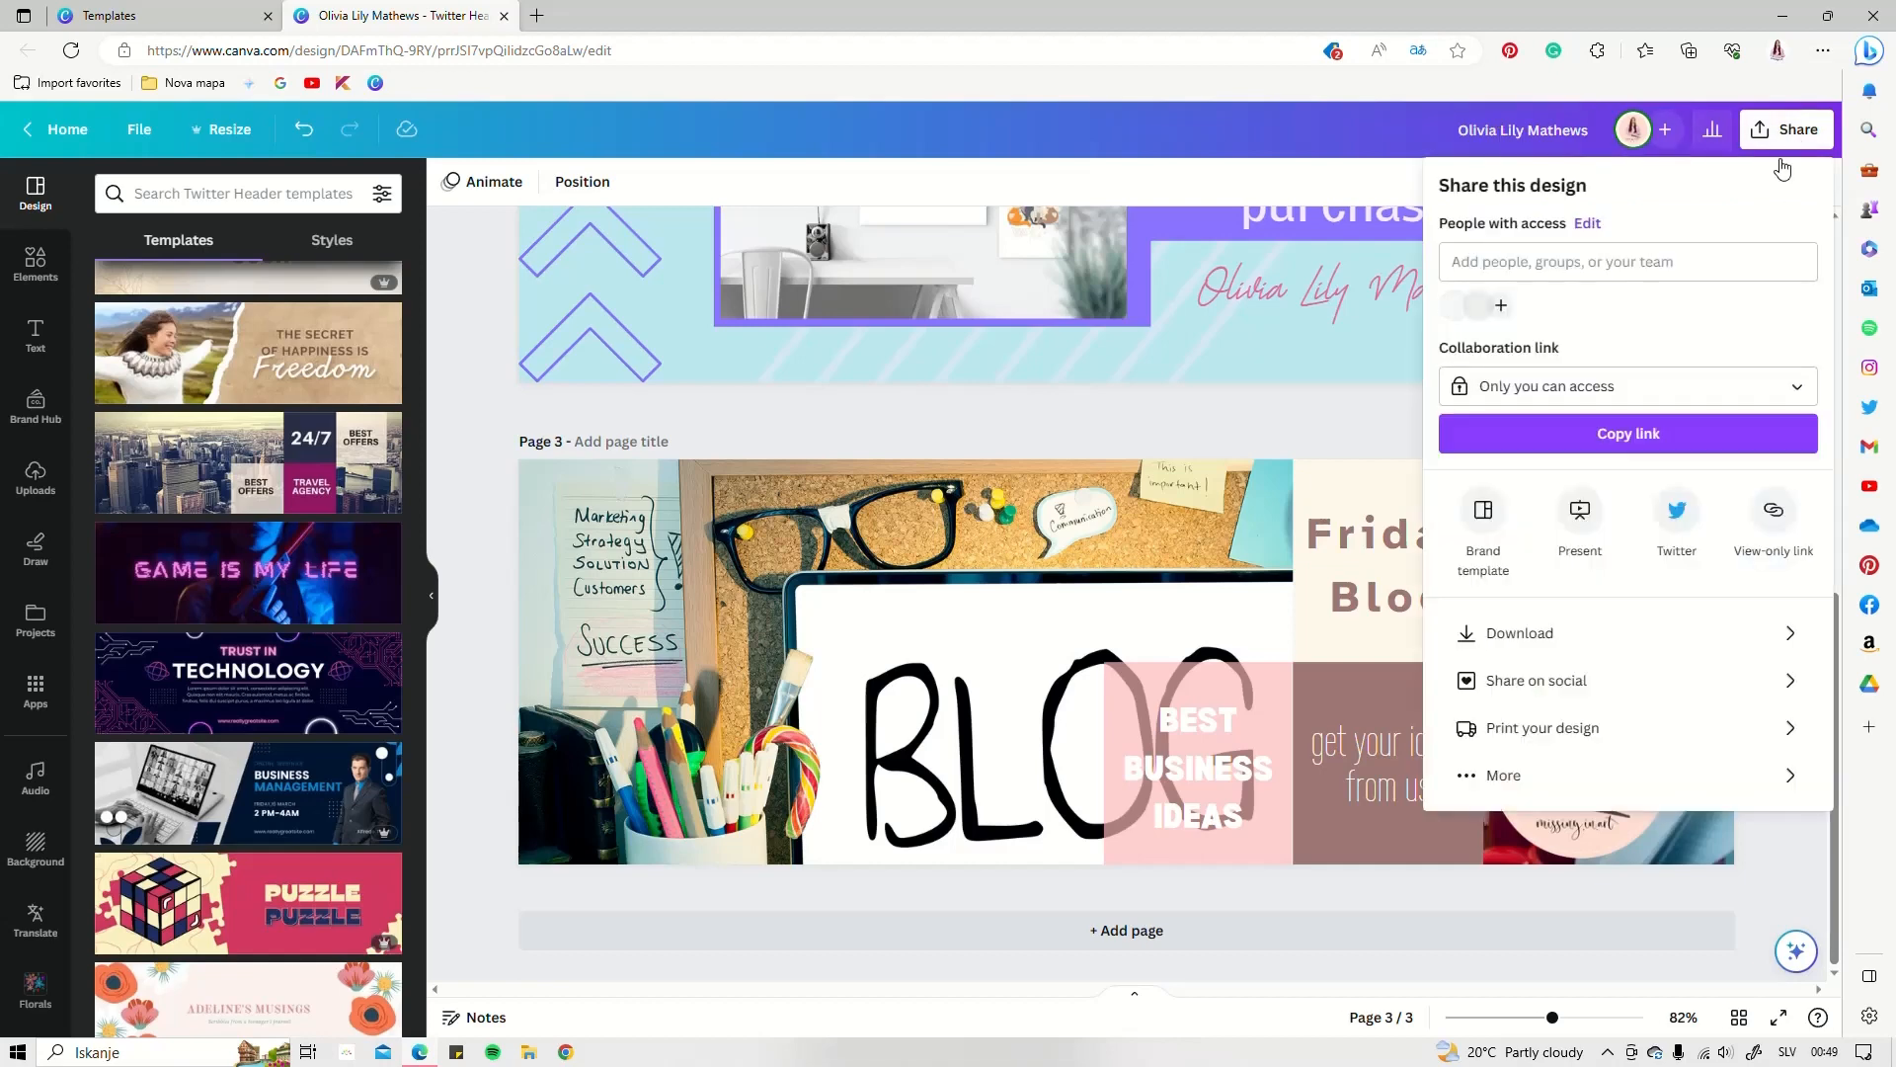
pyautogui.click(1522, 645)
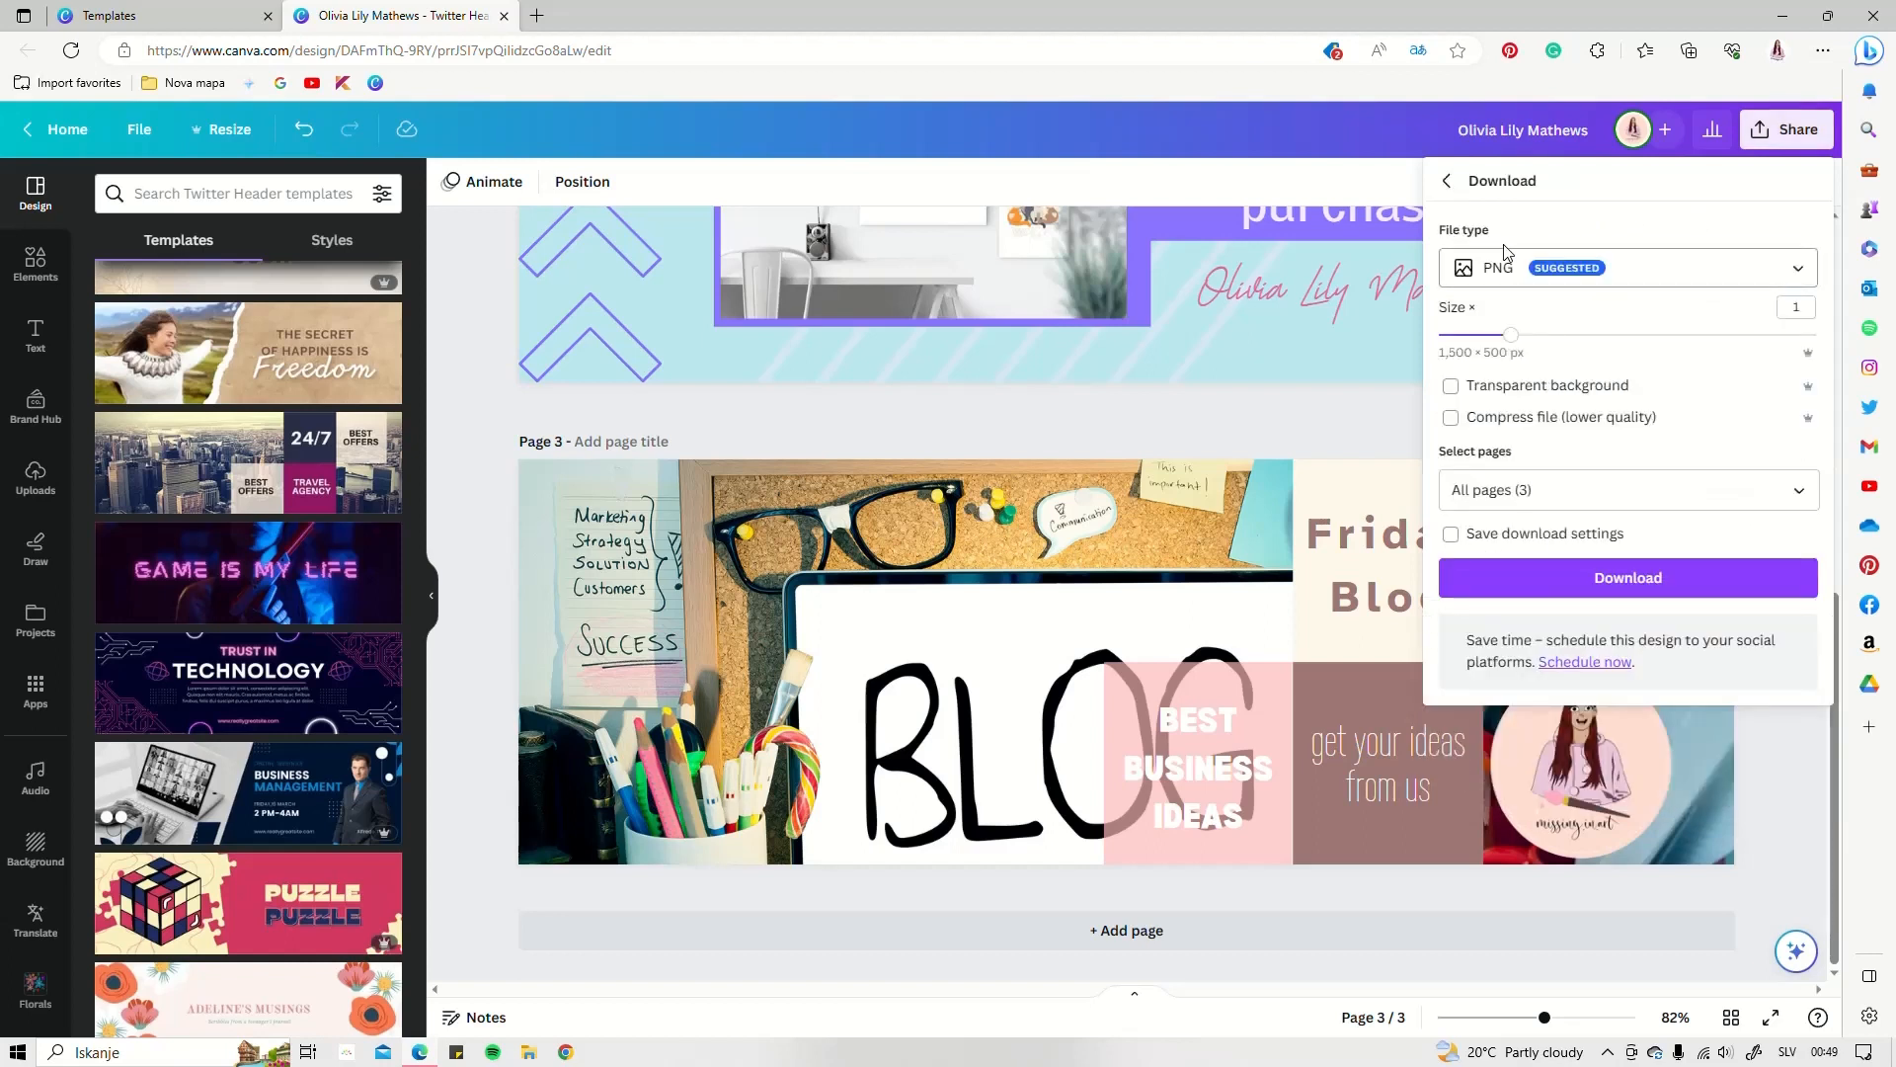
pyautogui.click(1500, 273)
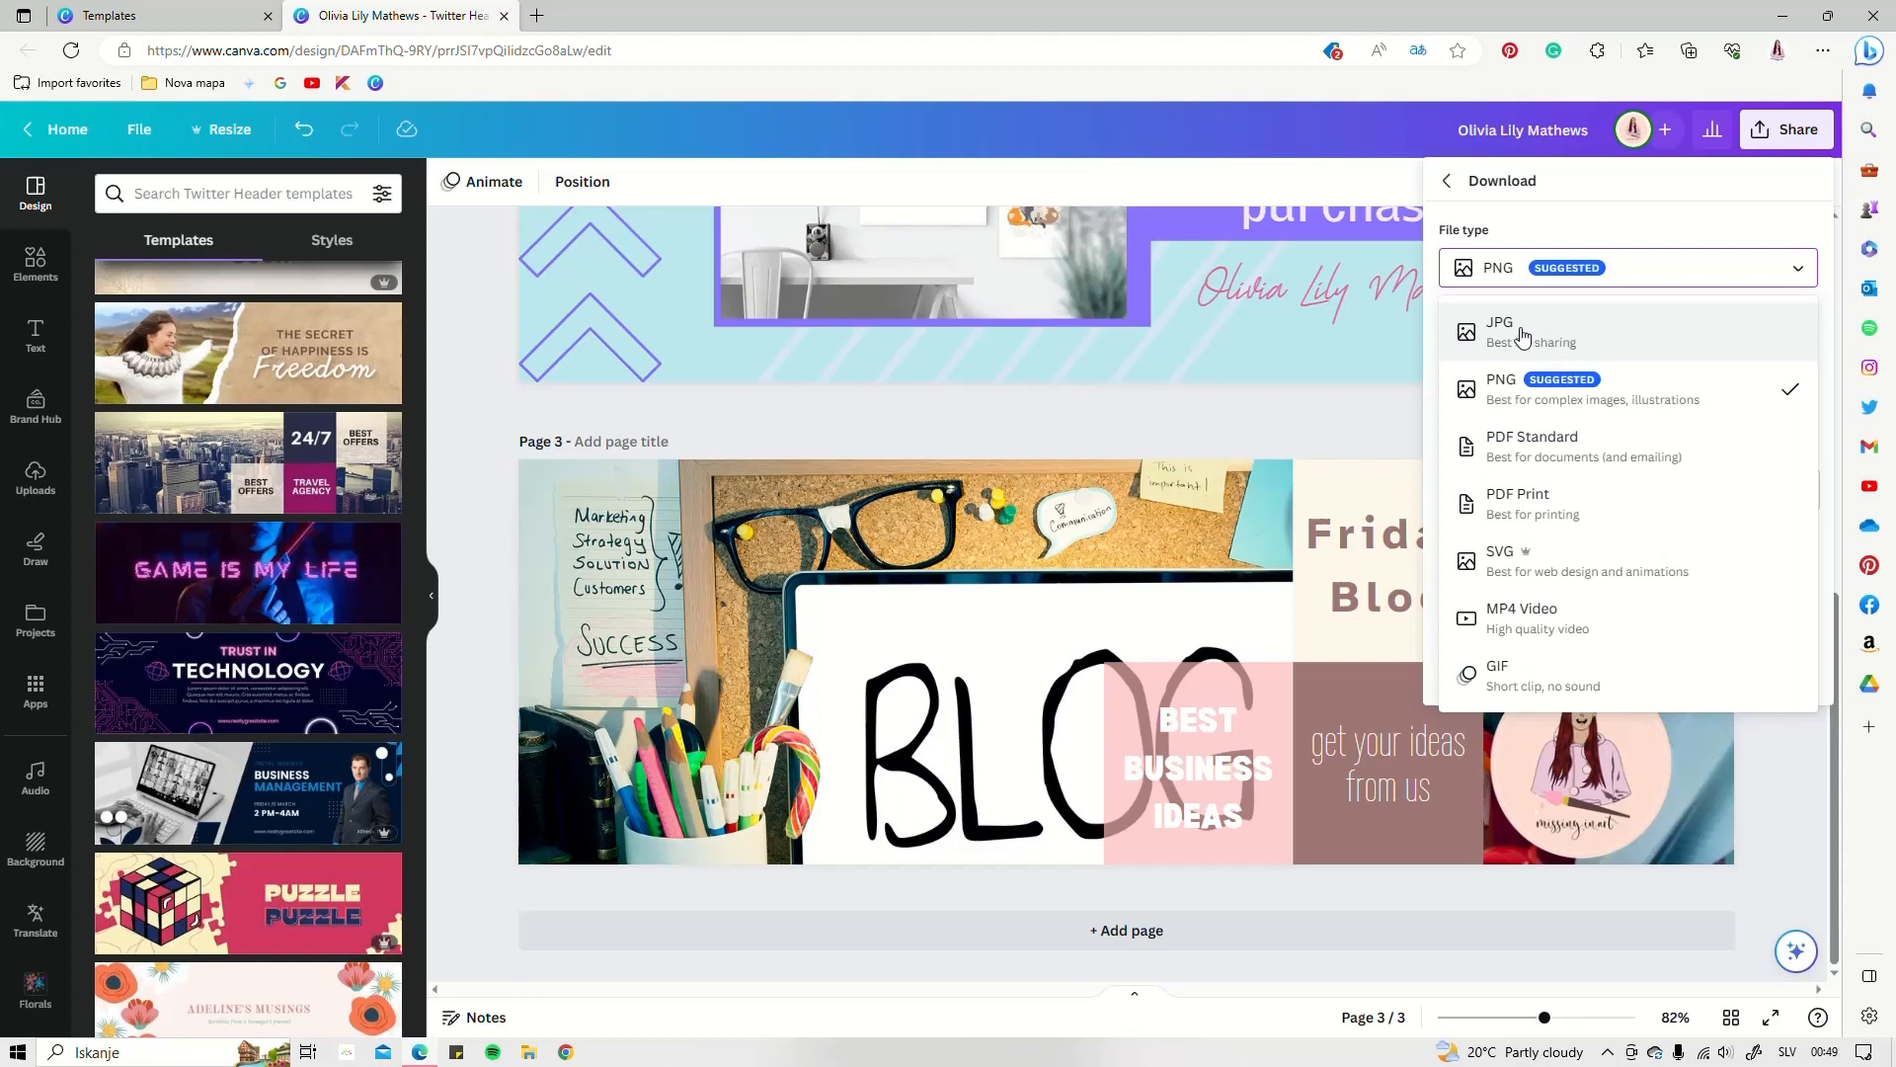
pyautogui.click(1505, 381)
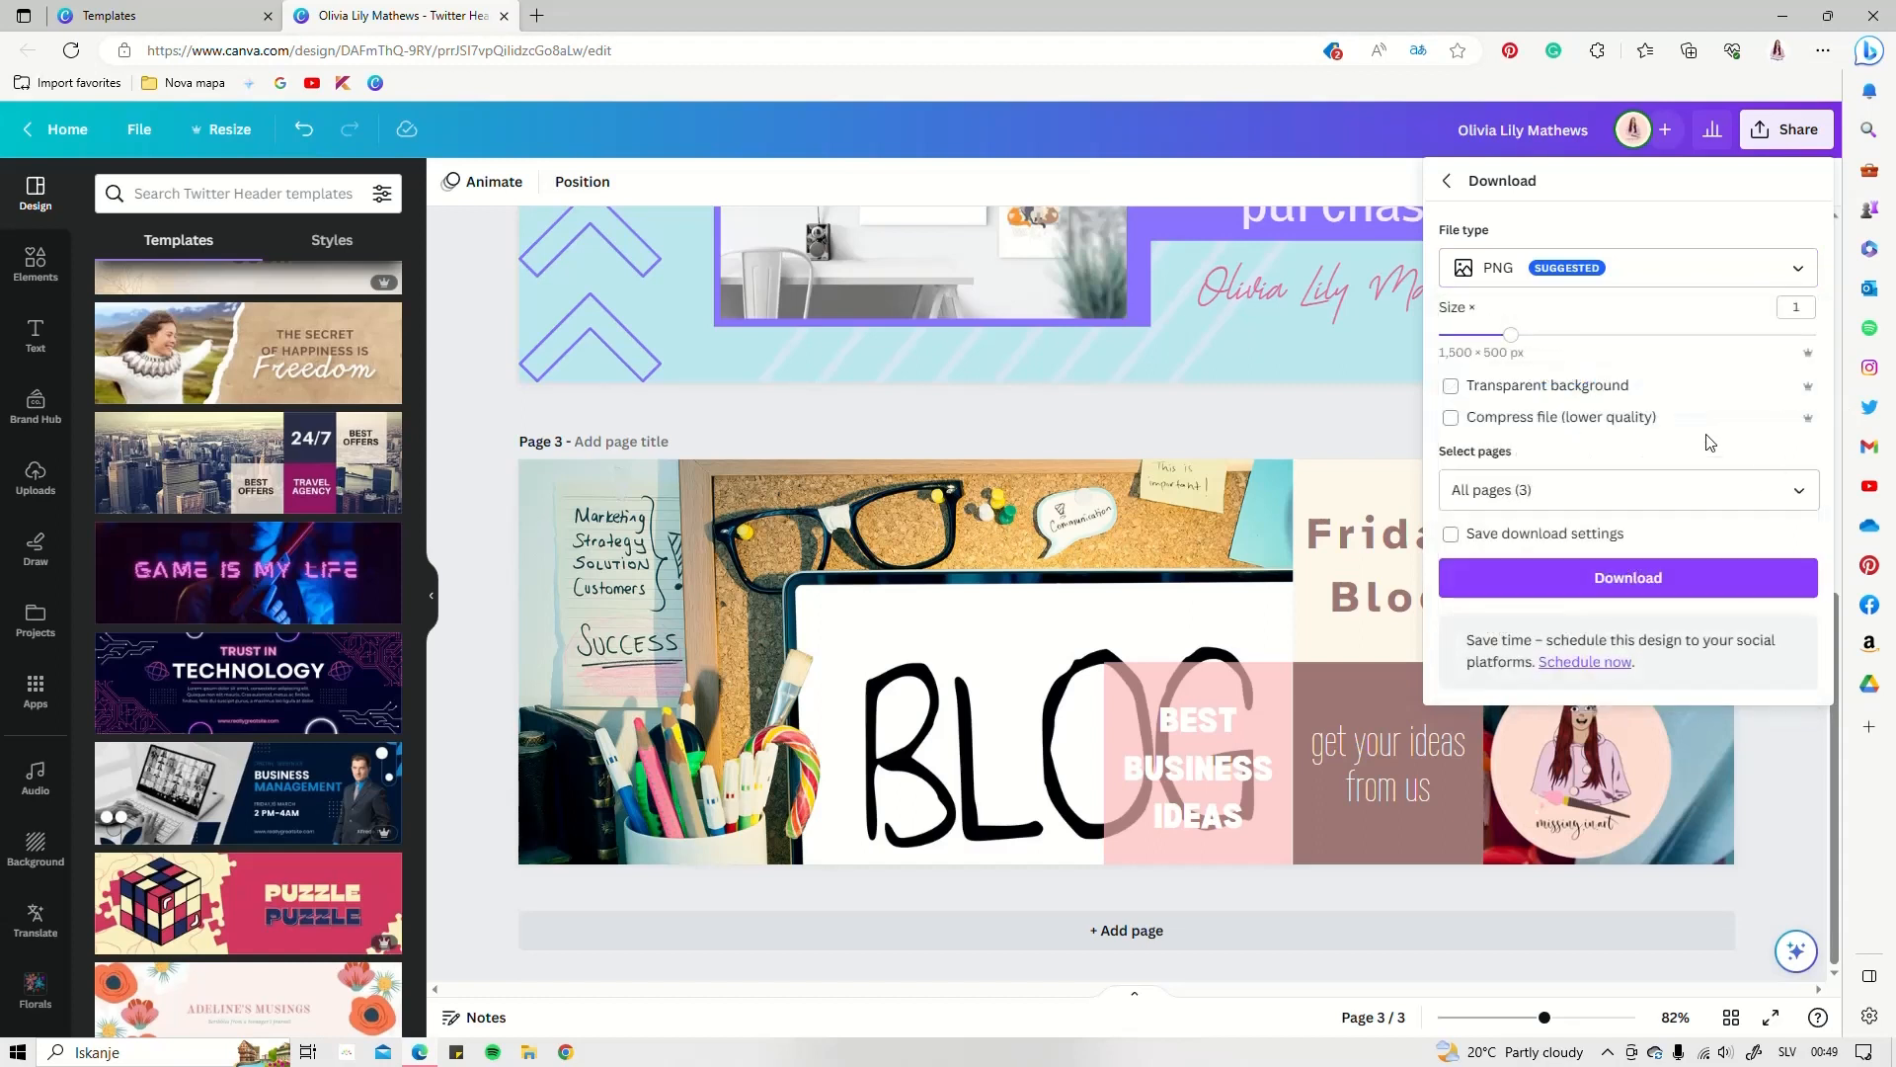
pyautogui.click(1803, 492)
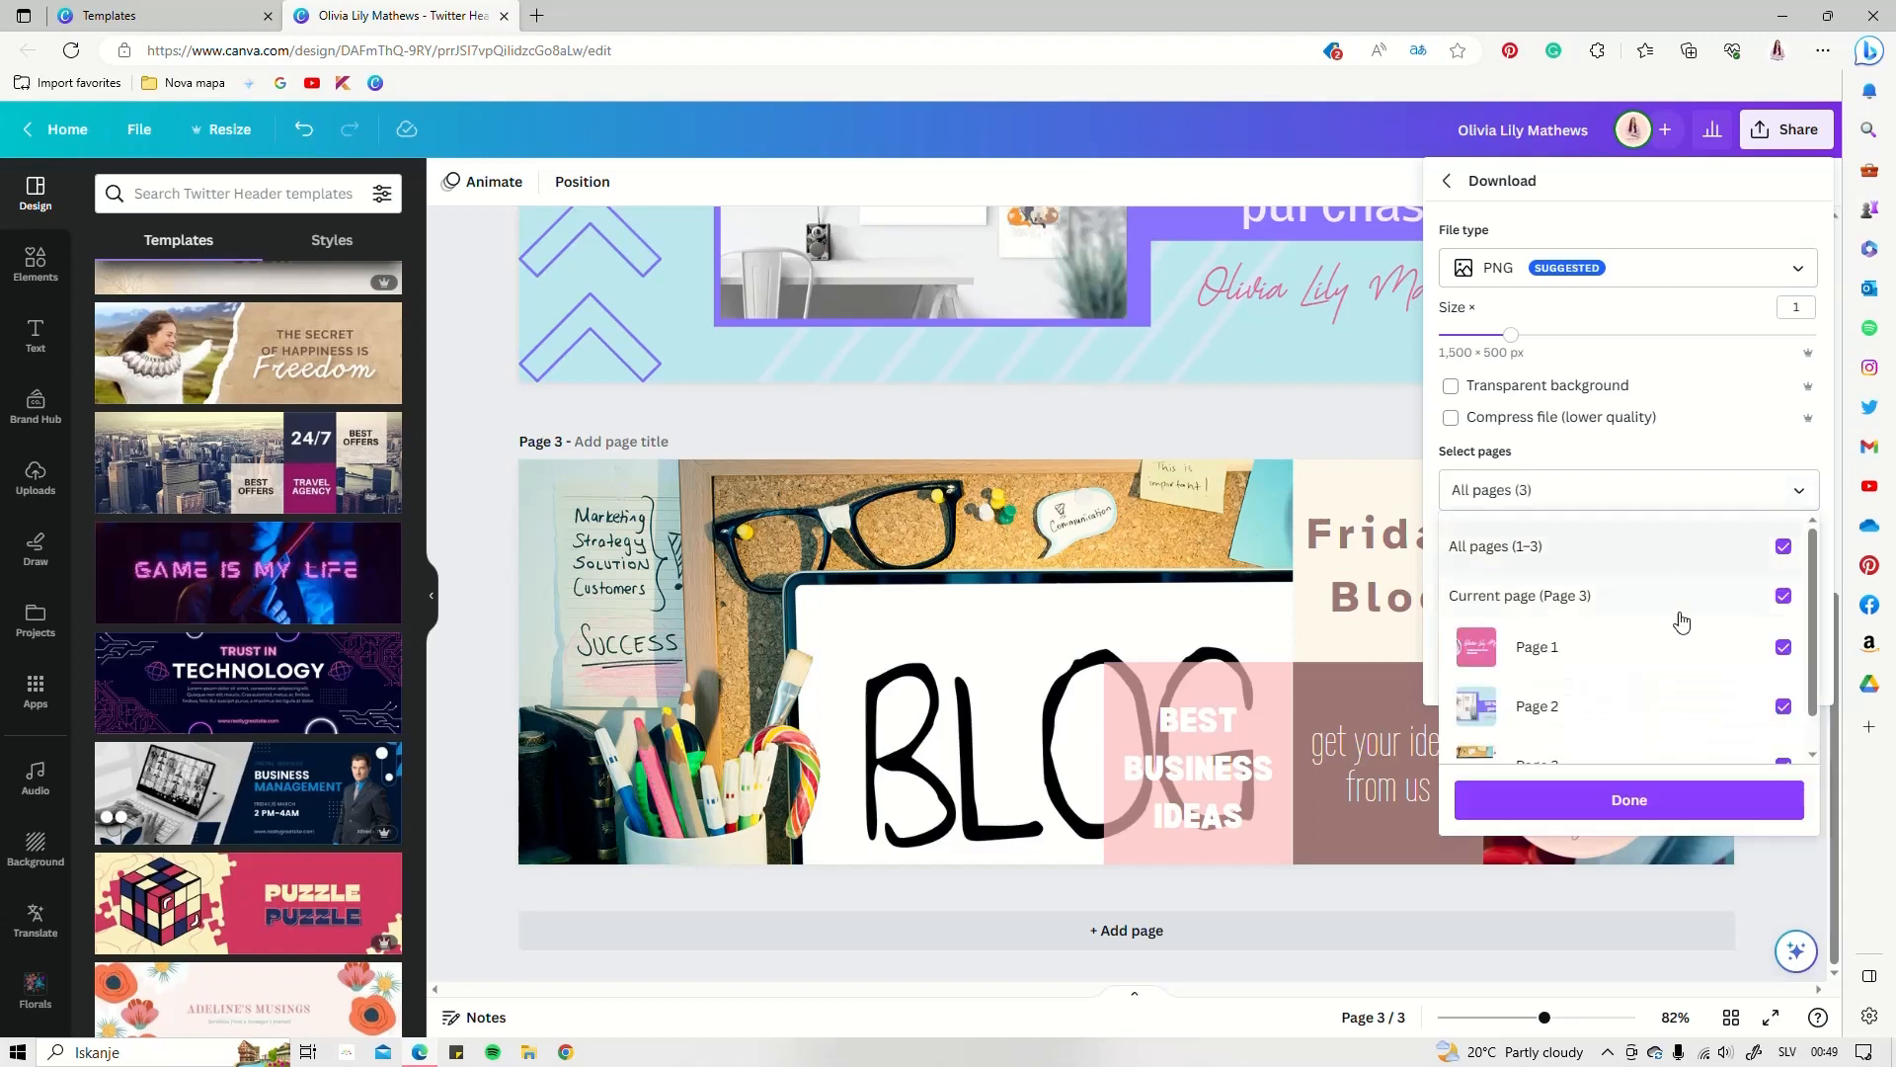
pyautogui.click(1784, 549)
pyautogui.click(1785, 648)
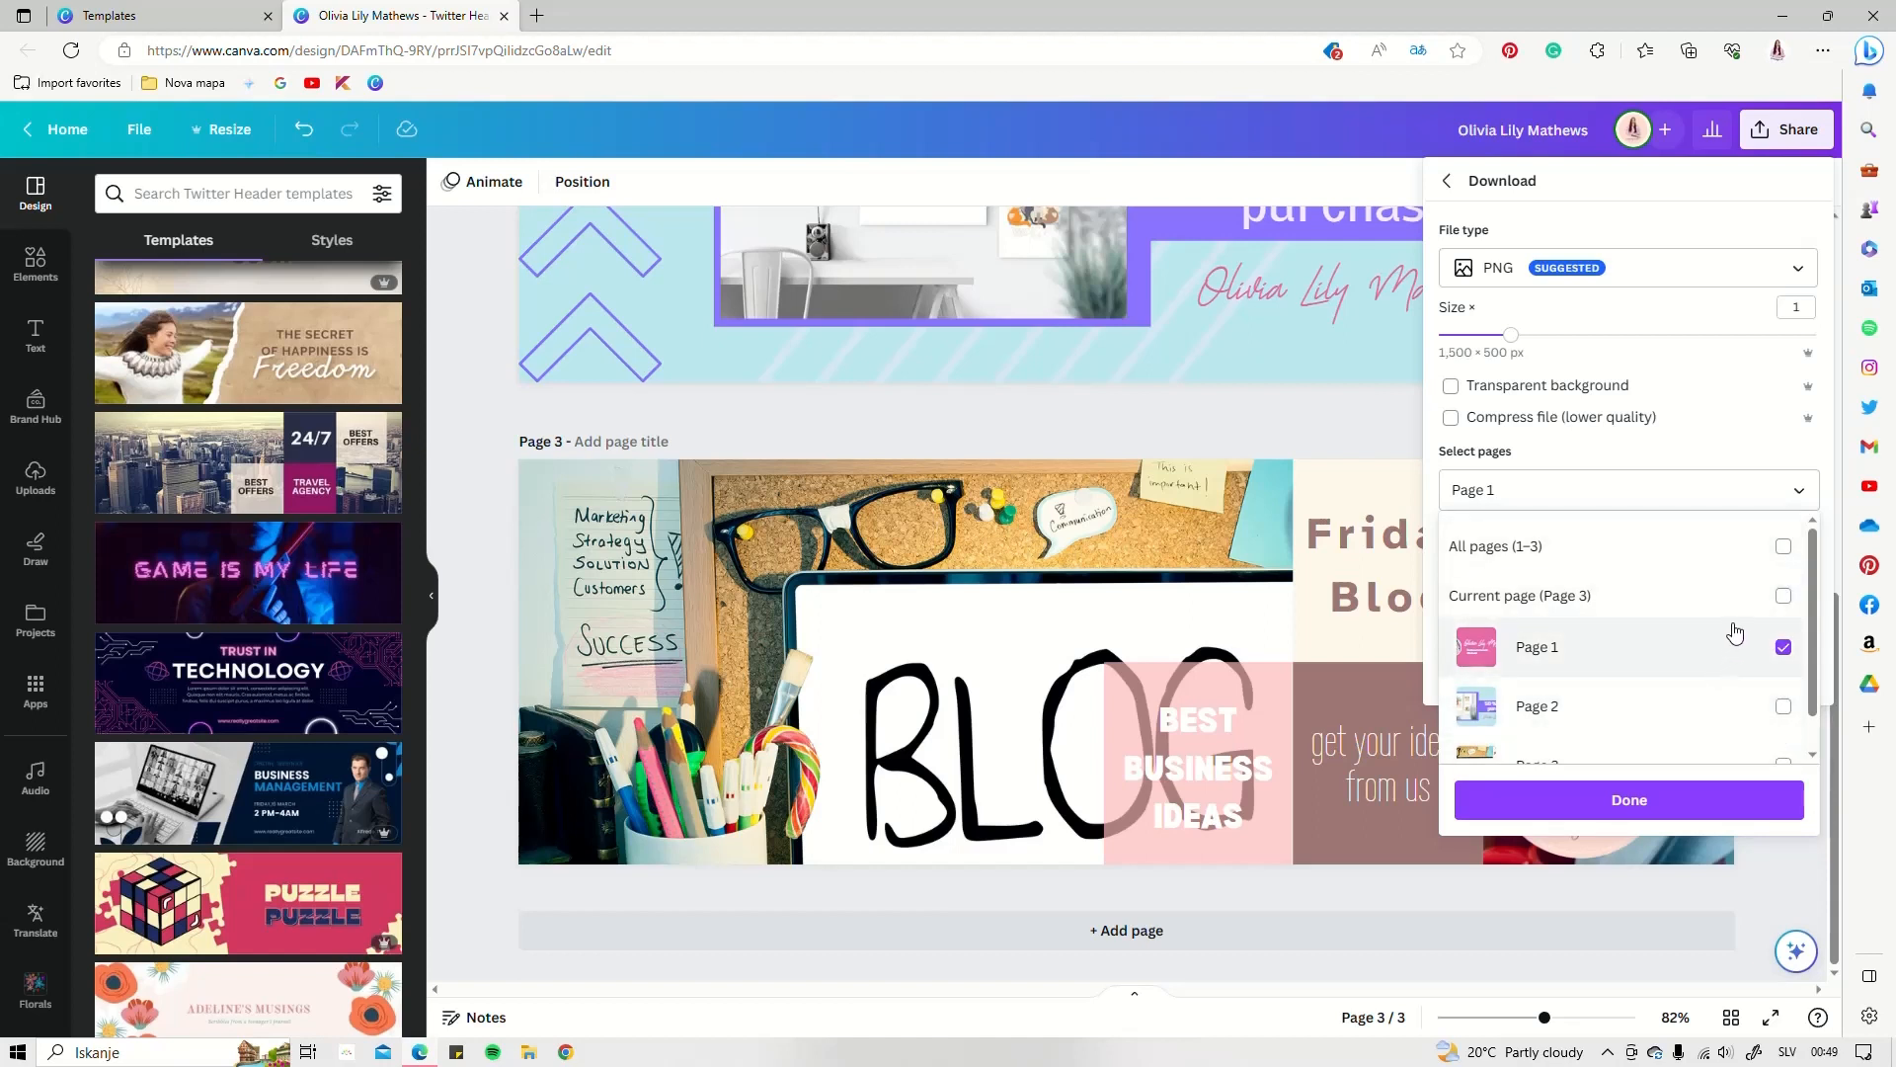
pyautogui.scroll(-1, 1733, 632)
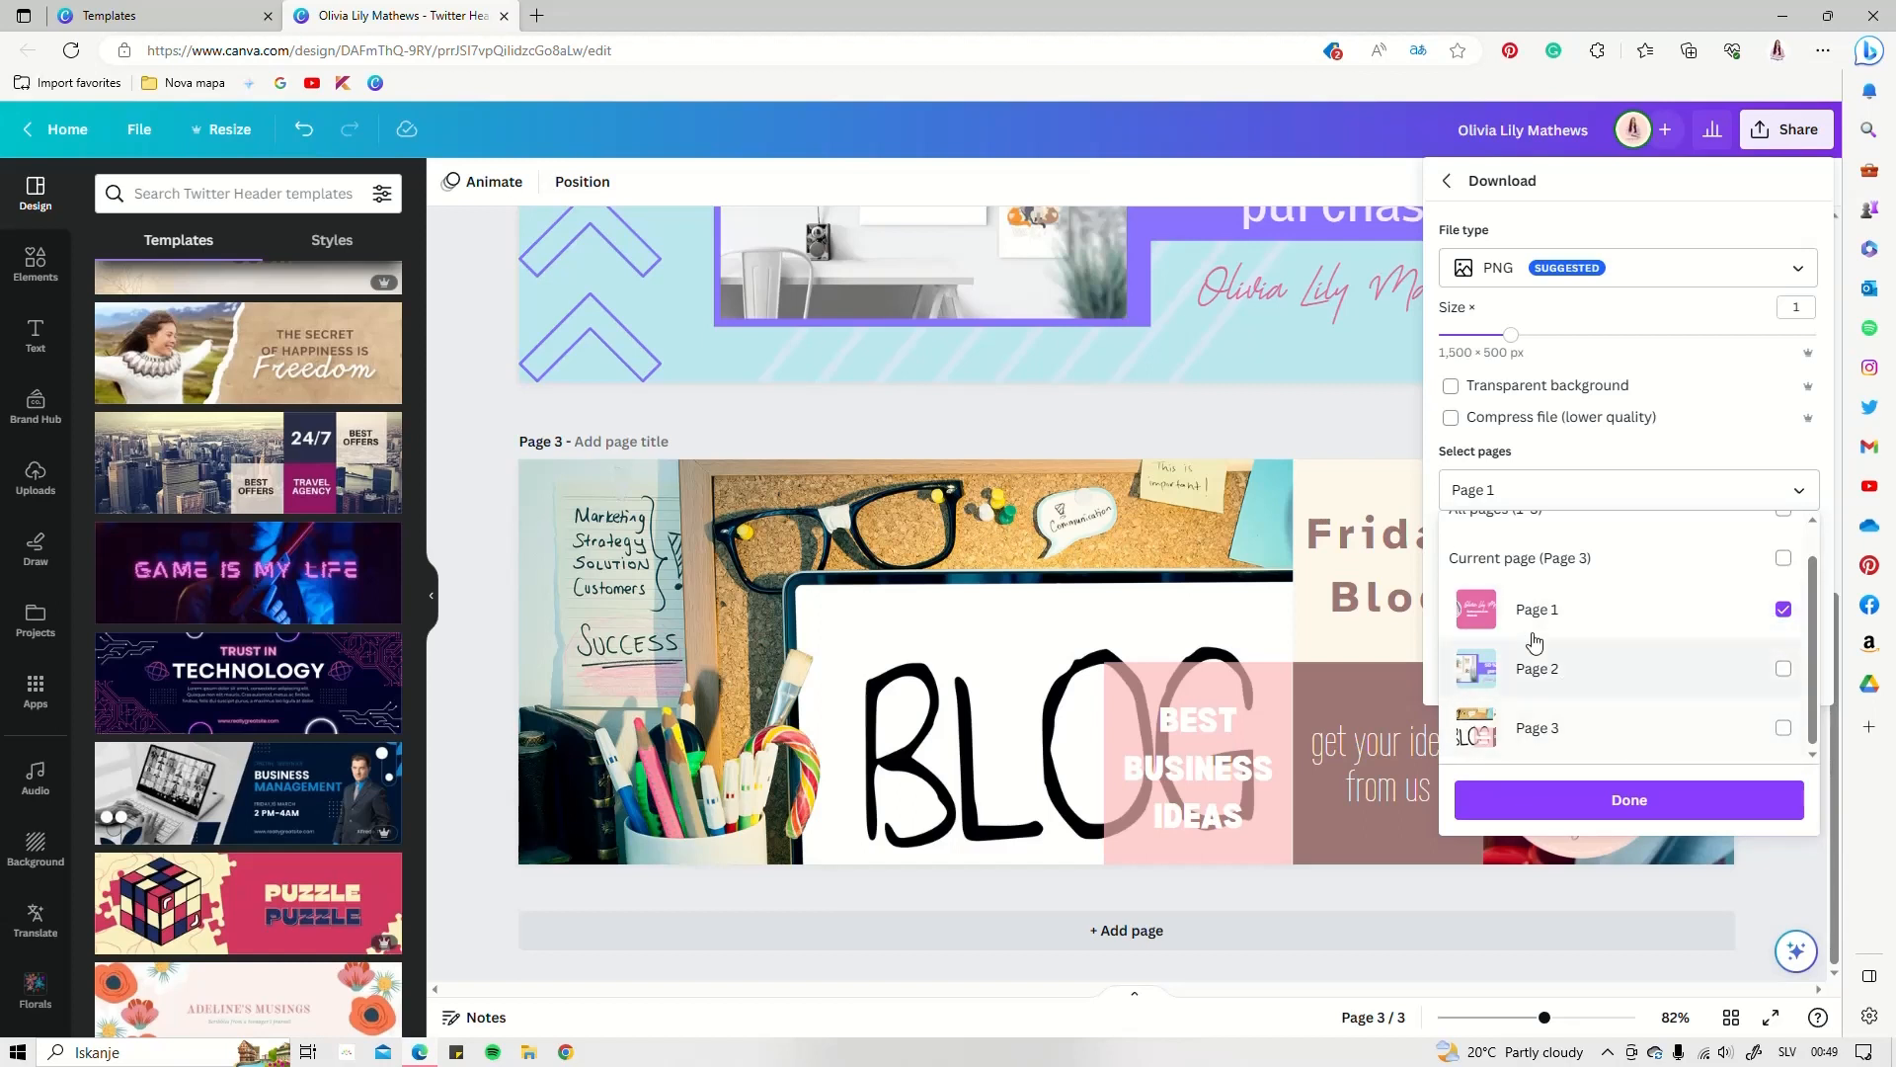
pyautogui.click(1657, 798)
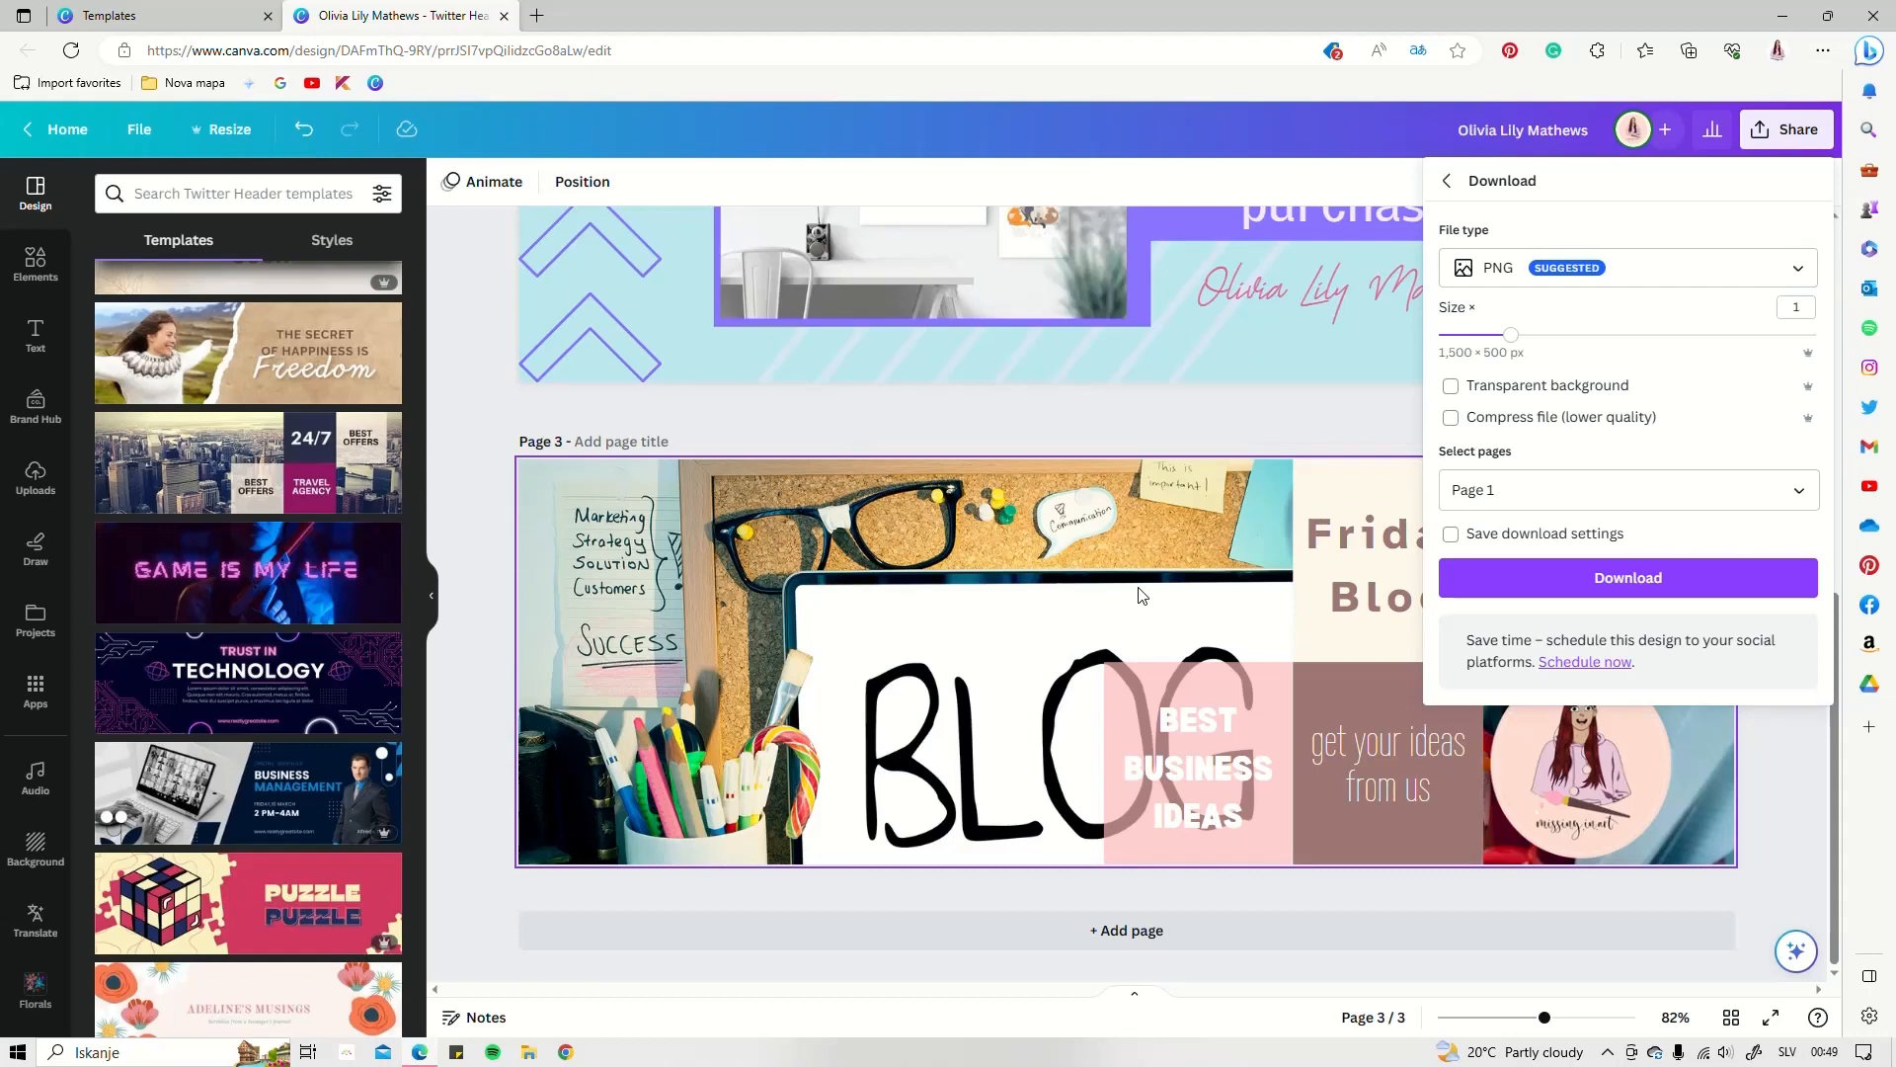
pyautogui.click(1620, 587)
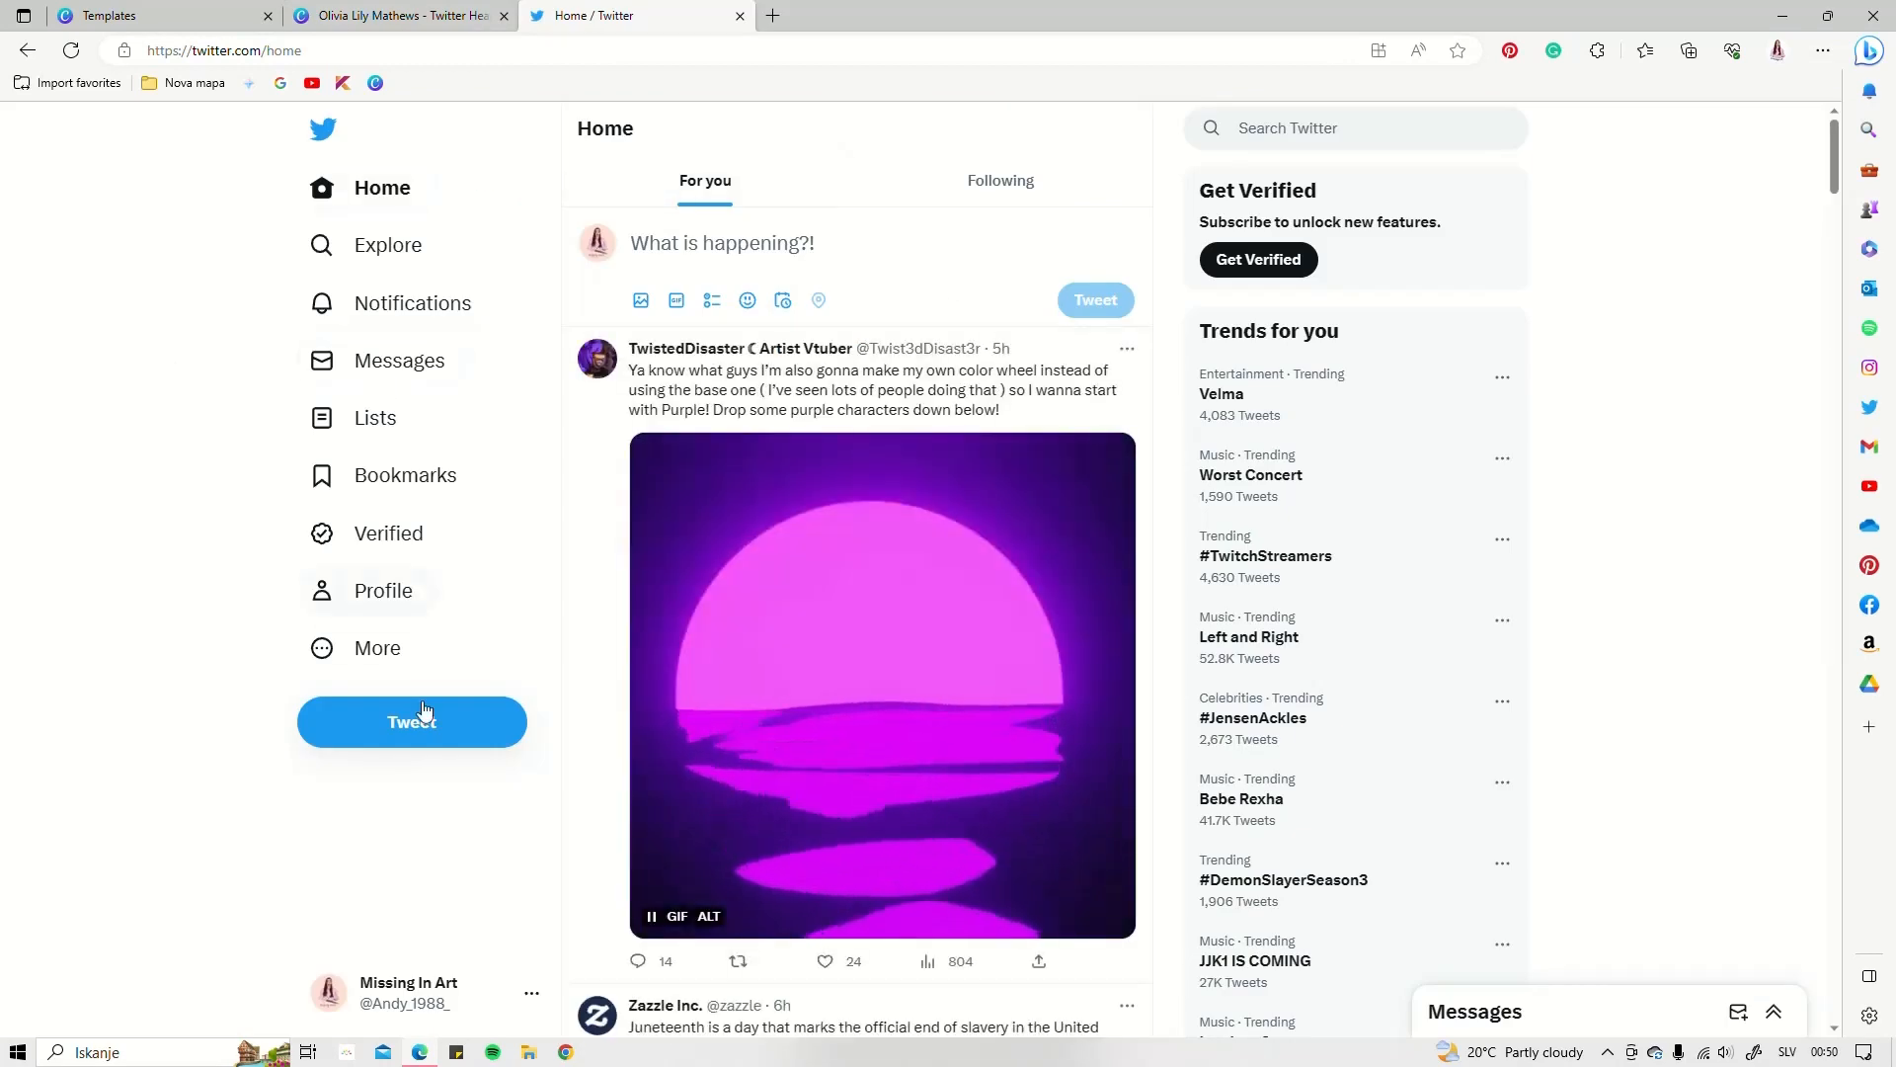
# Go to the Twitter profile page and open Edit profile
pyautogui.click(365, 593)
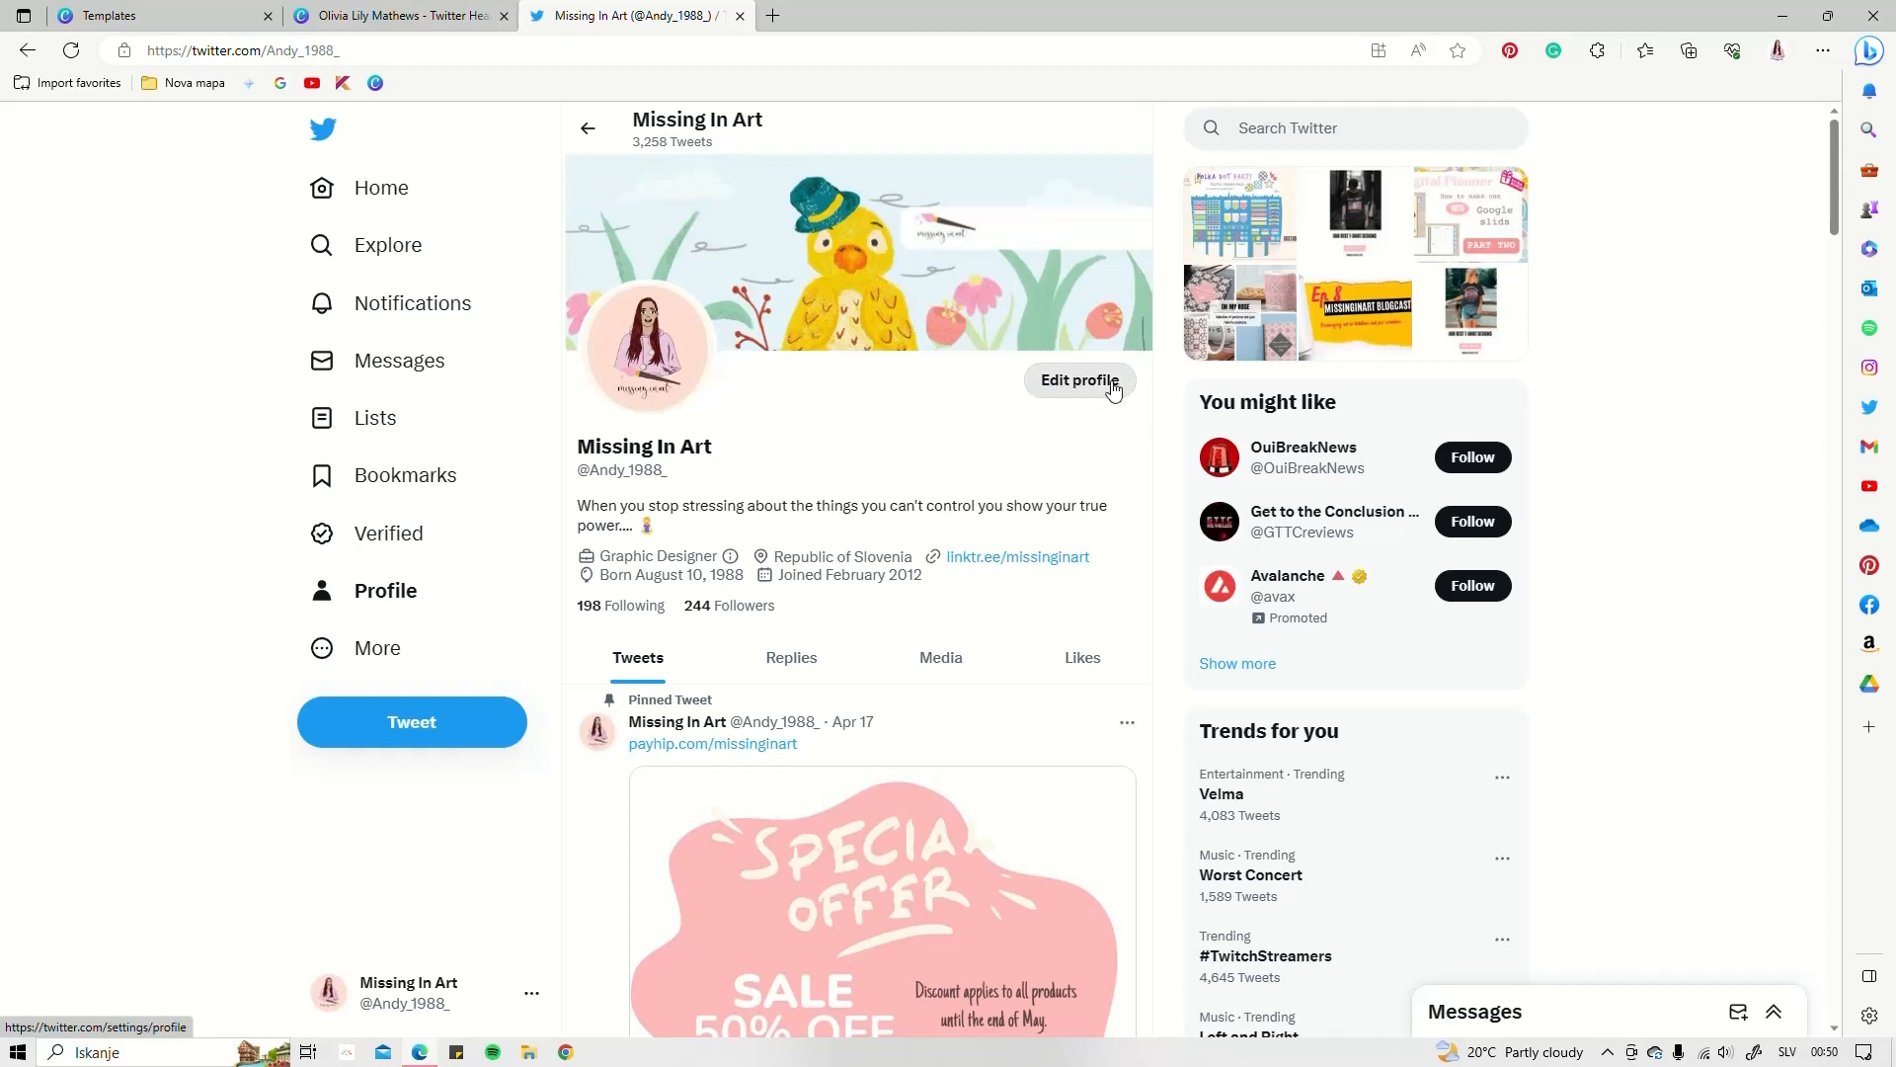
pyautogui.click(1080, 381)
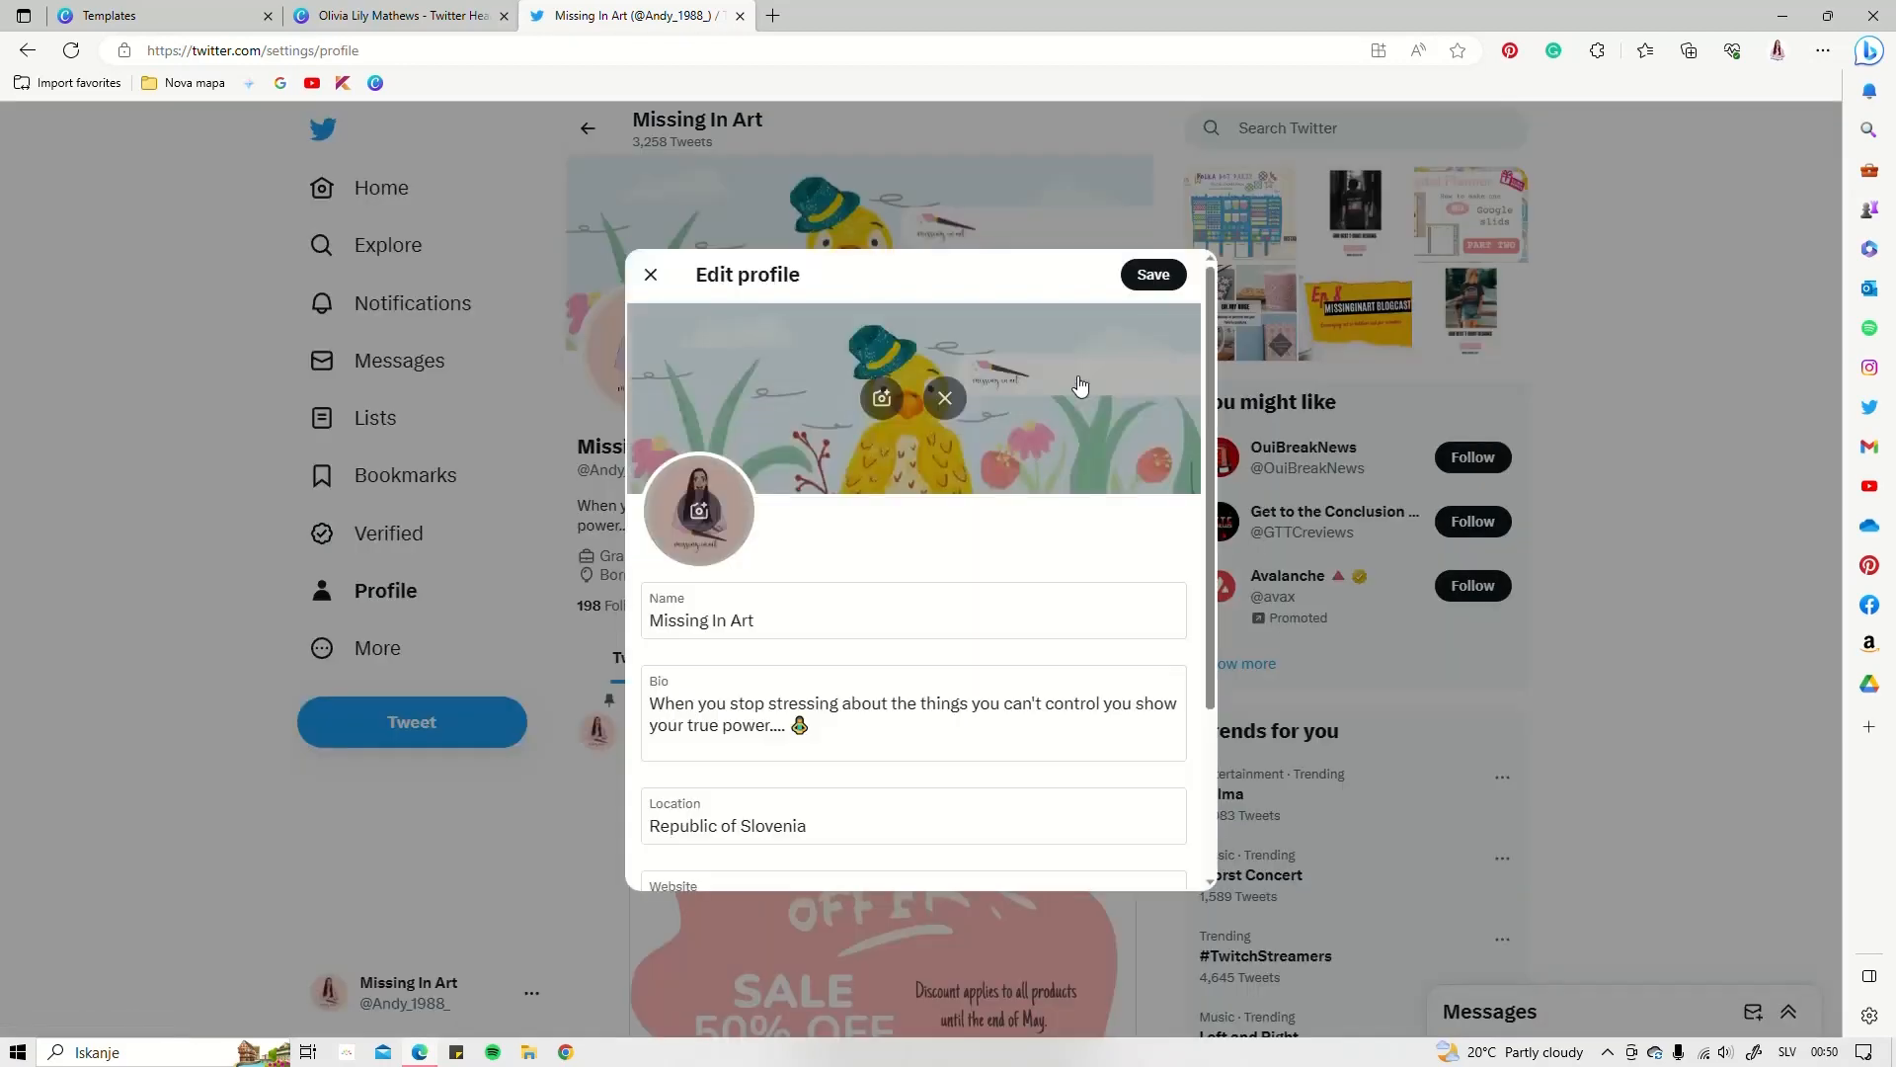
# Load the exported pink banner PNG as the header, zoom in slightly and apply
pyautogui.click(882, 400)
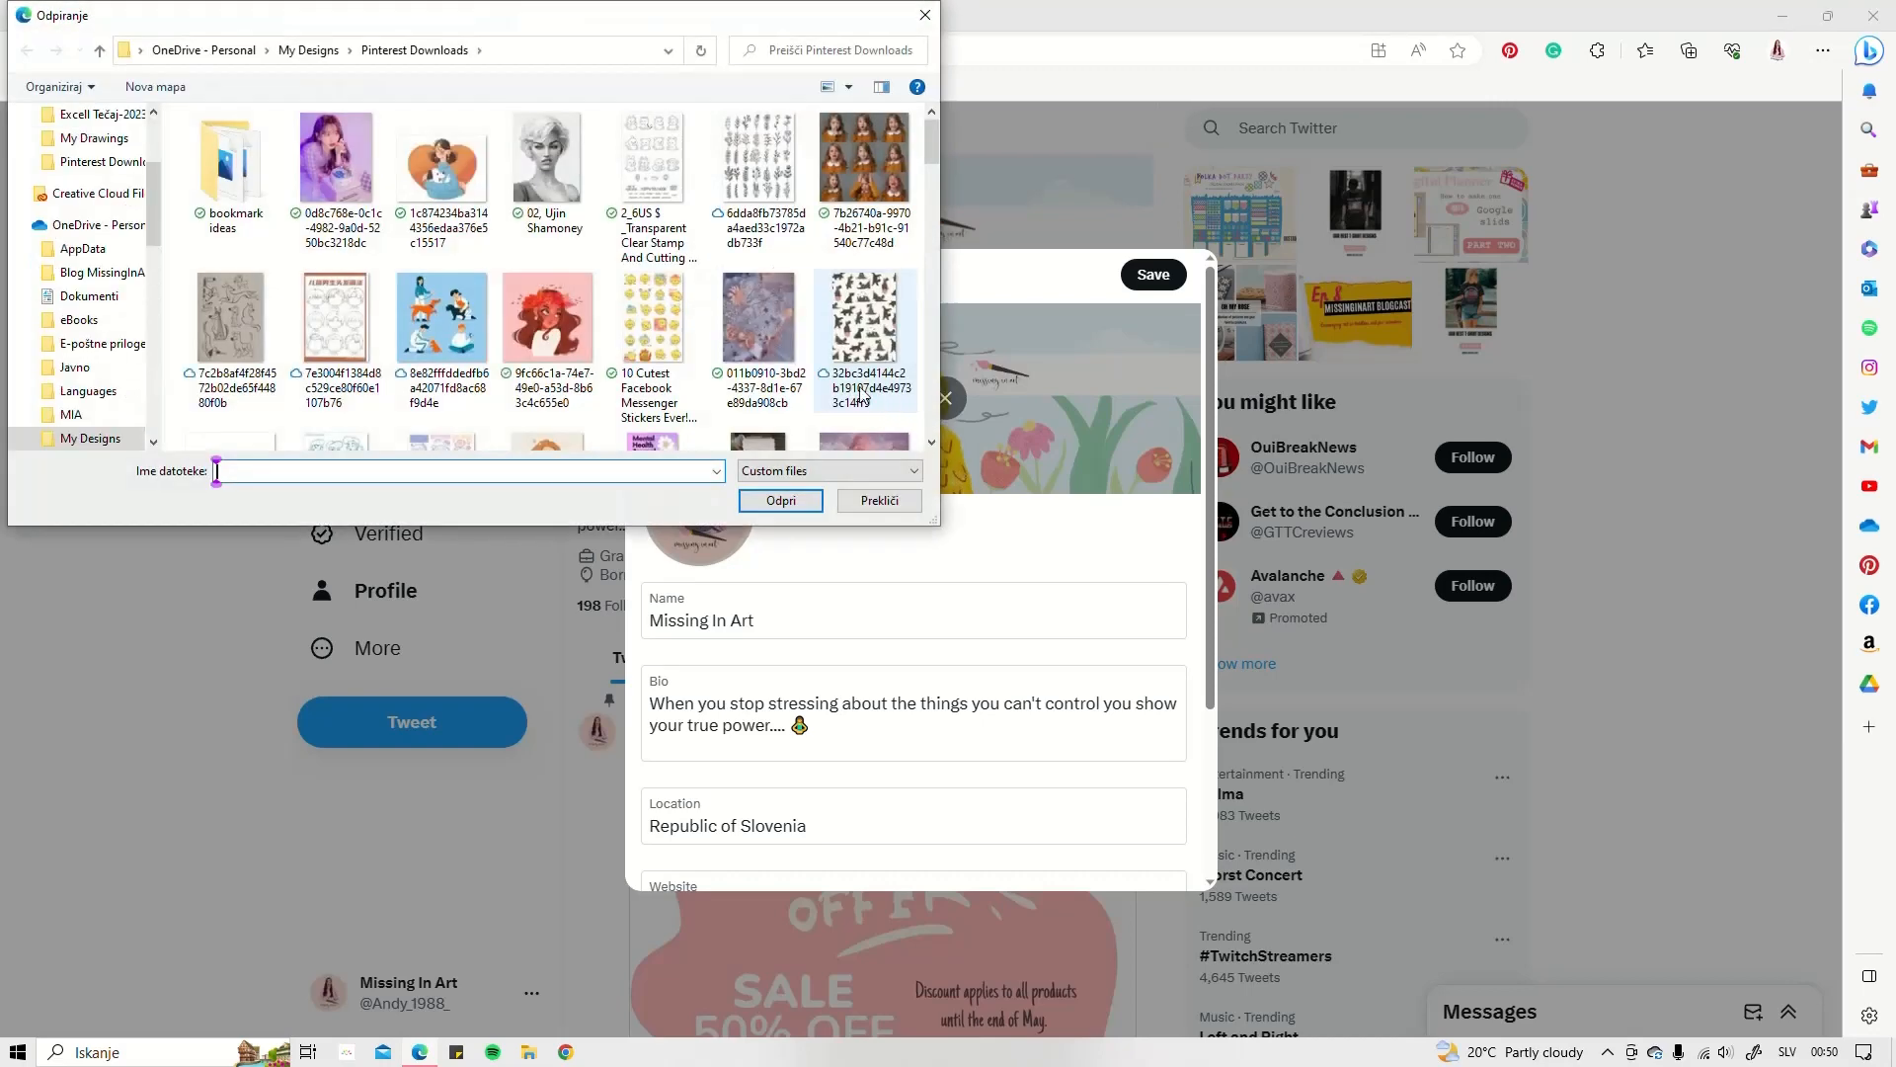
pyautogui.click(359, 202)
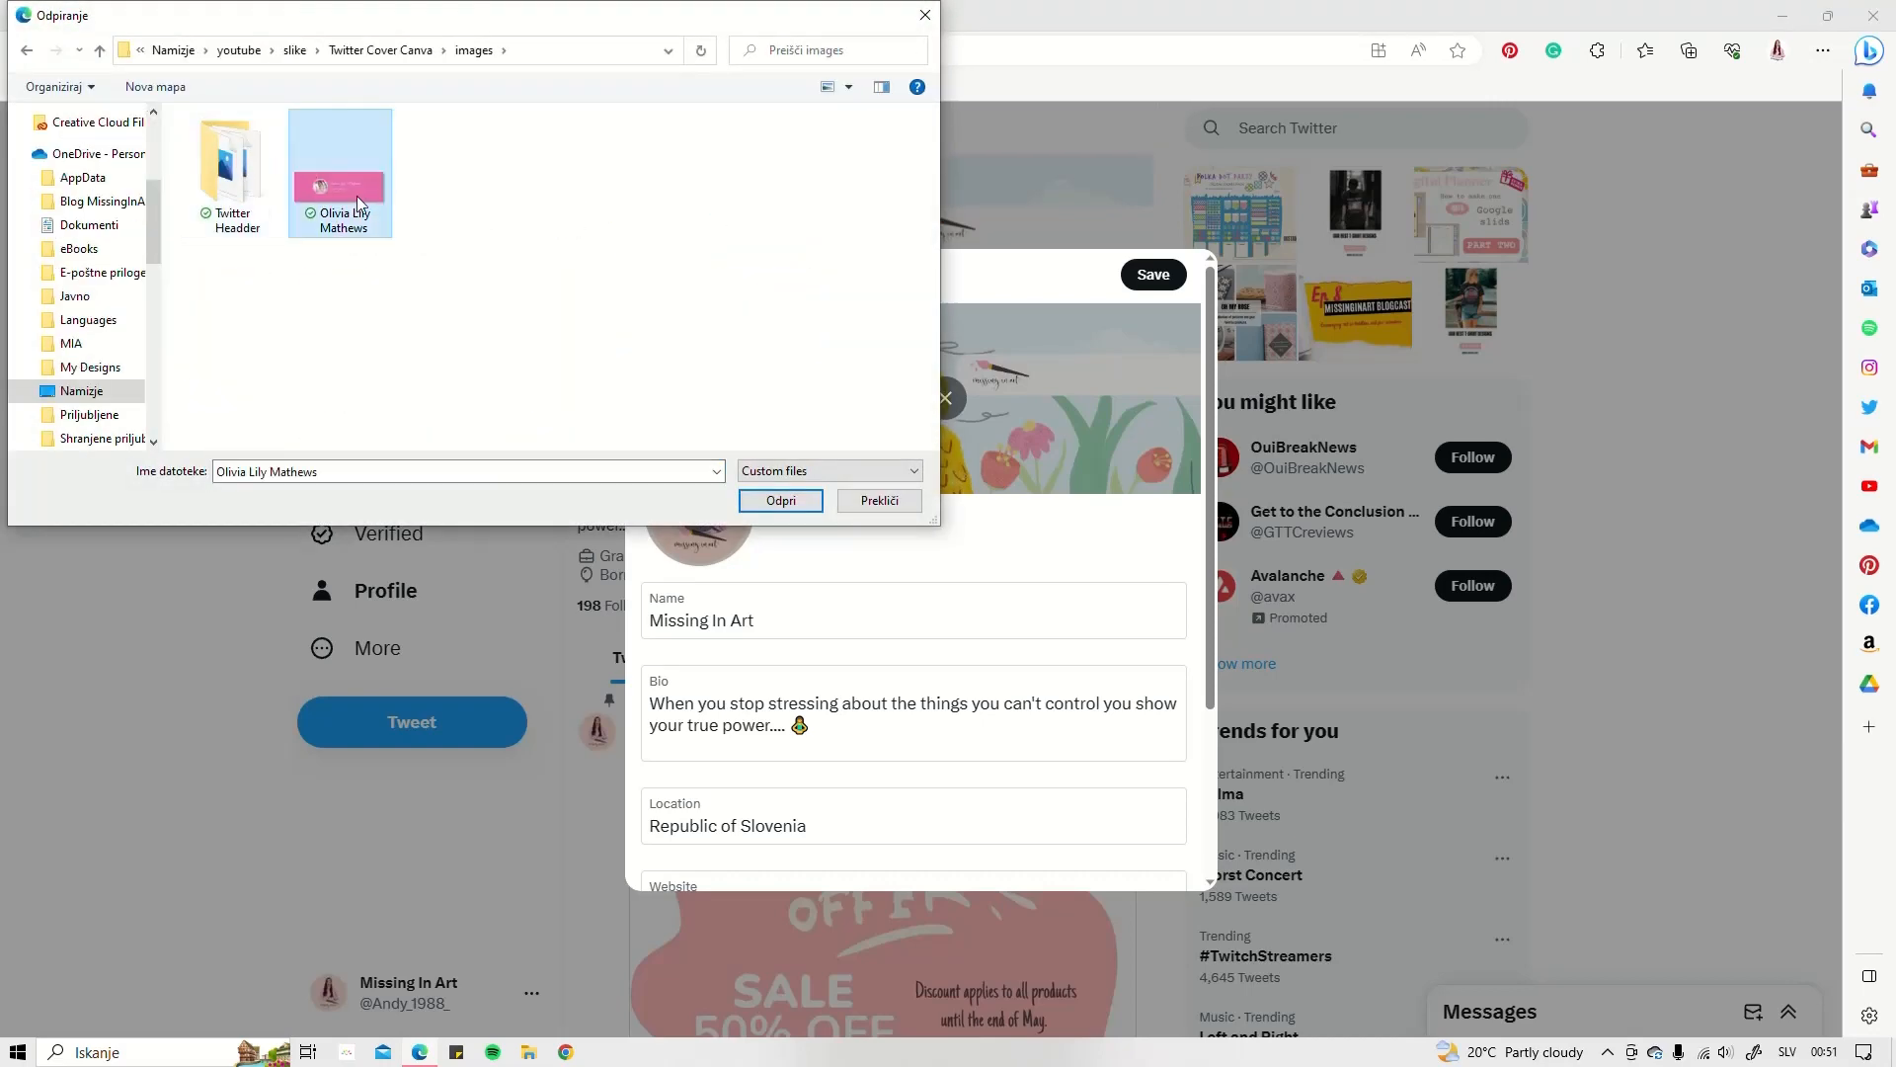
pyautogui.click(775, 500)
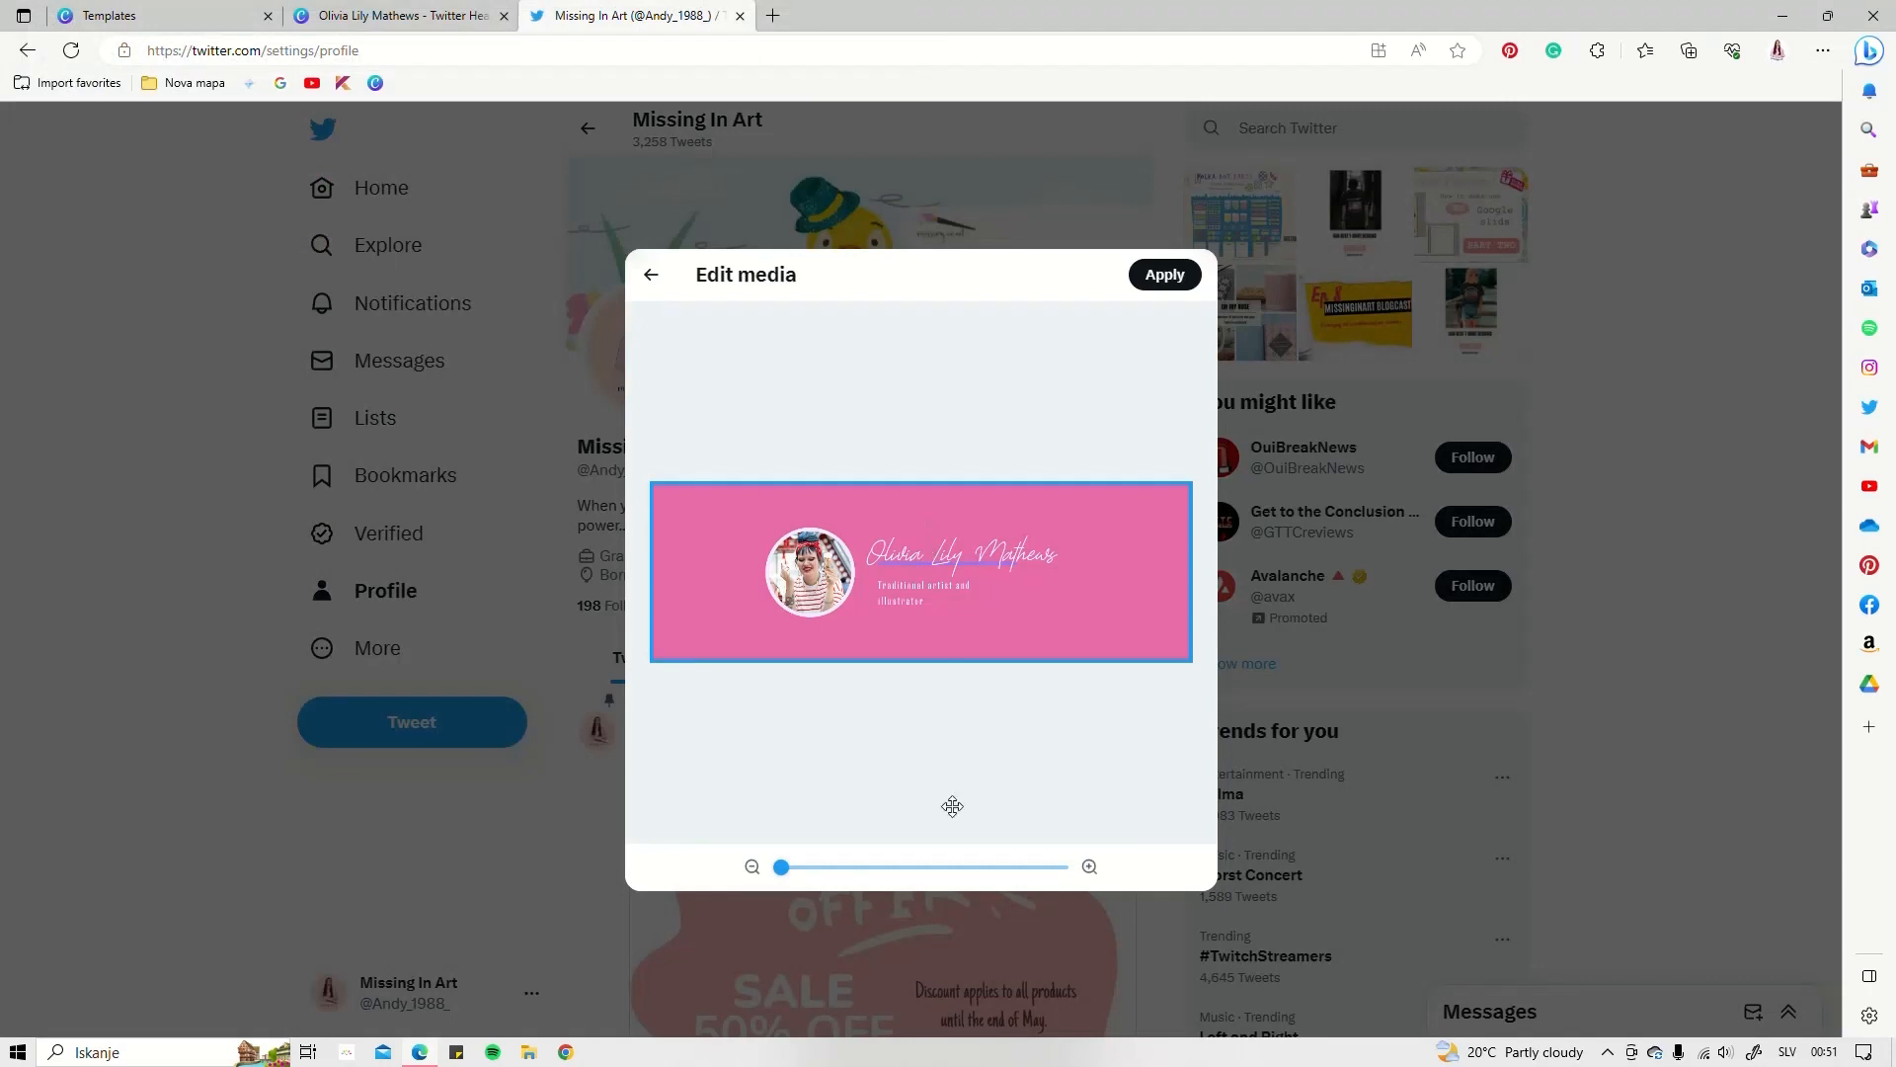
pyautogui.moveTo(786, 873); pyautogui.dragTo(822, 889)
pyautogui.click(1158, 282)
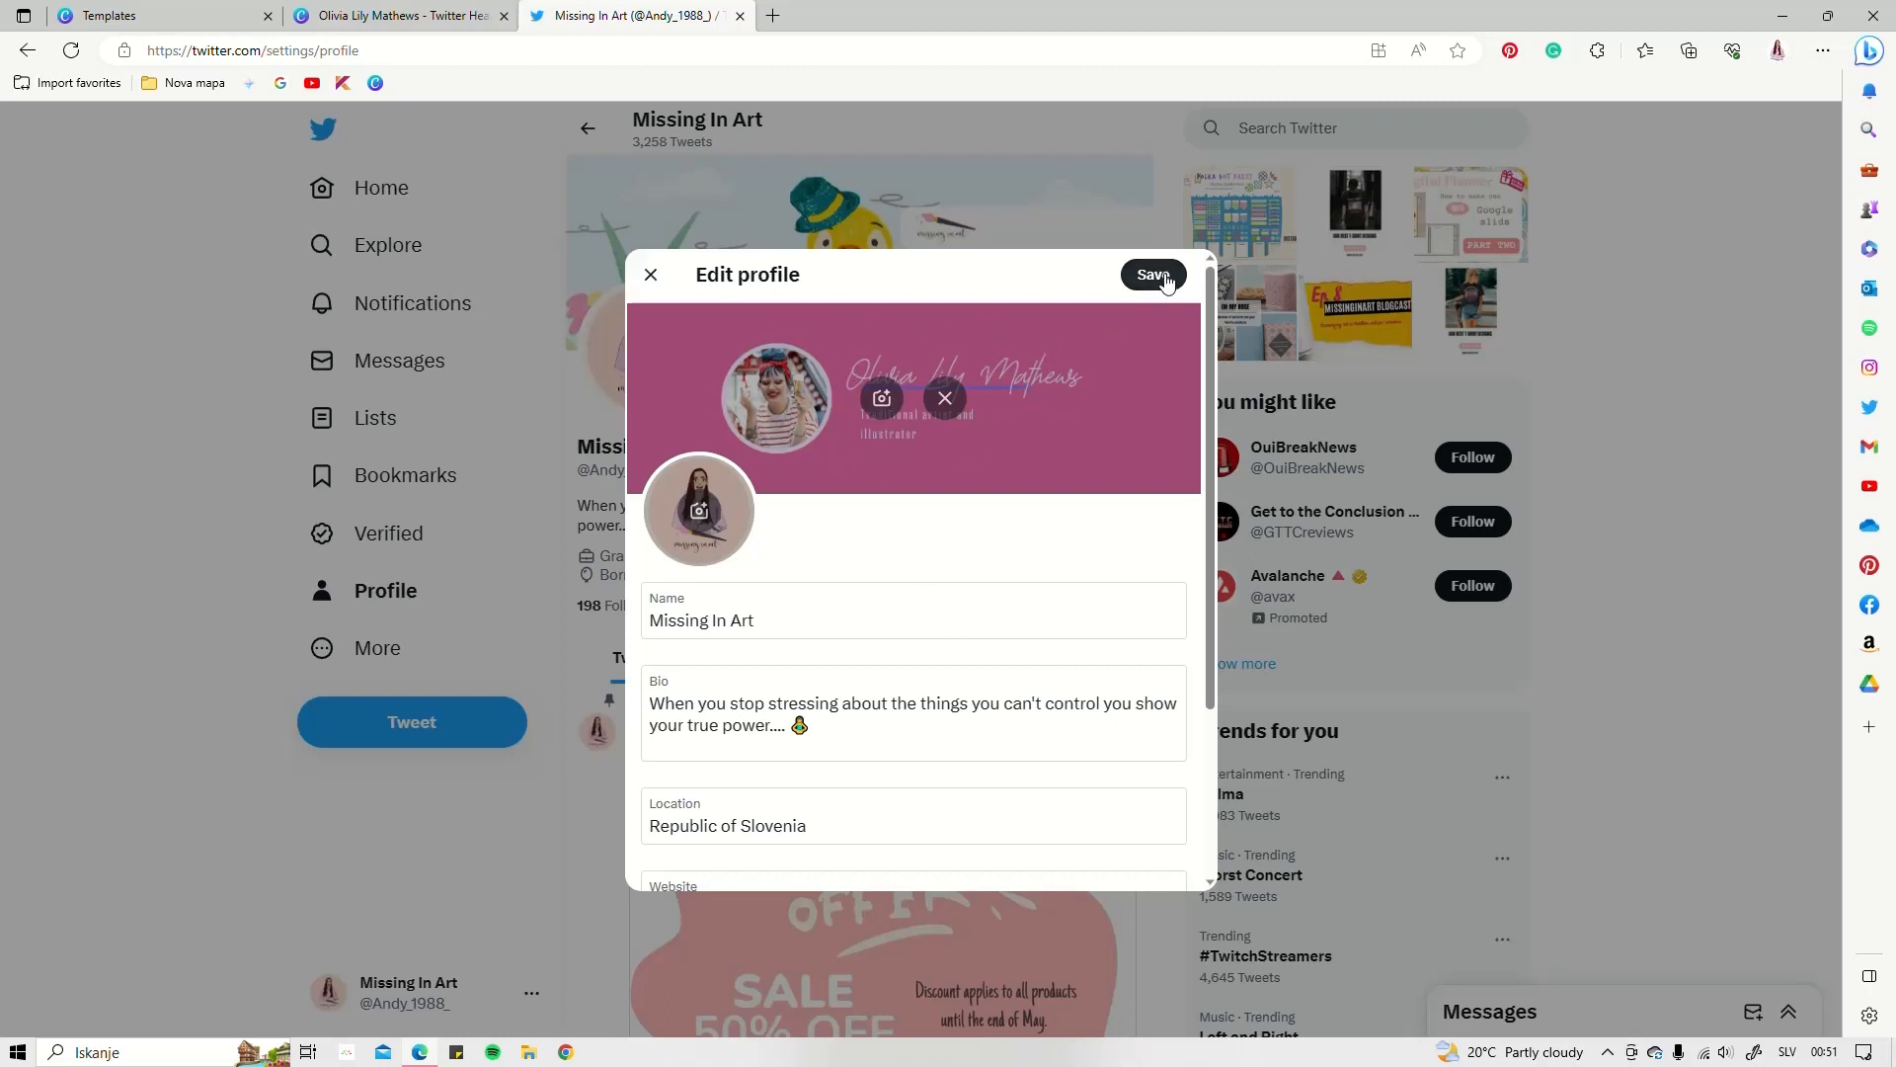
# Reload the pink banner as header, enlarge it further, shift it right and confirm the crop
pyautogui.click(880, 401)
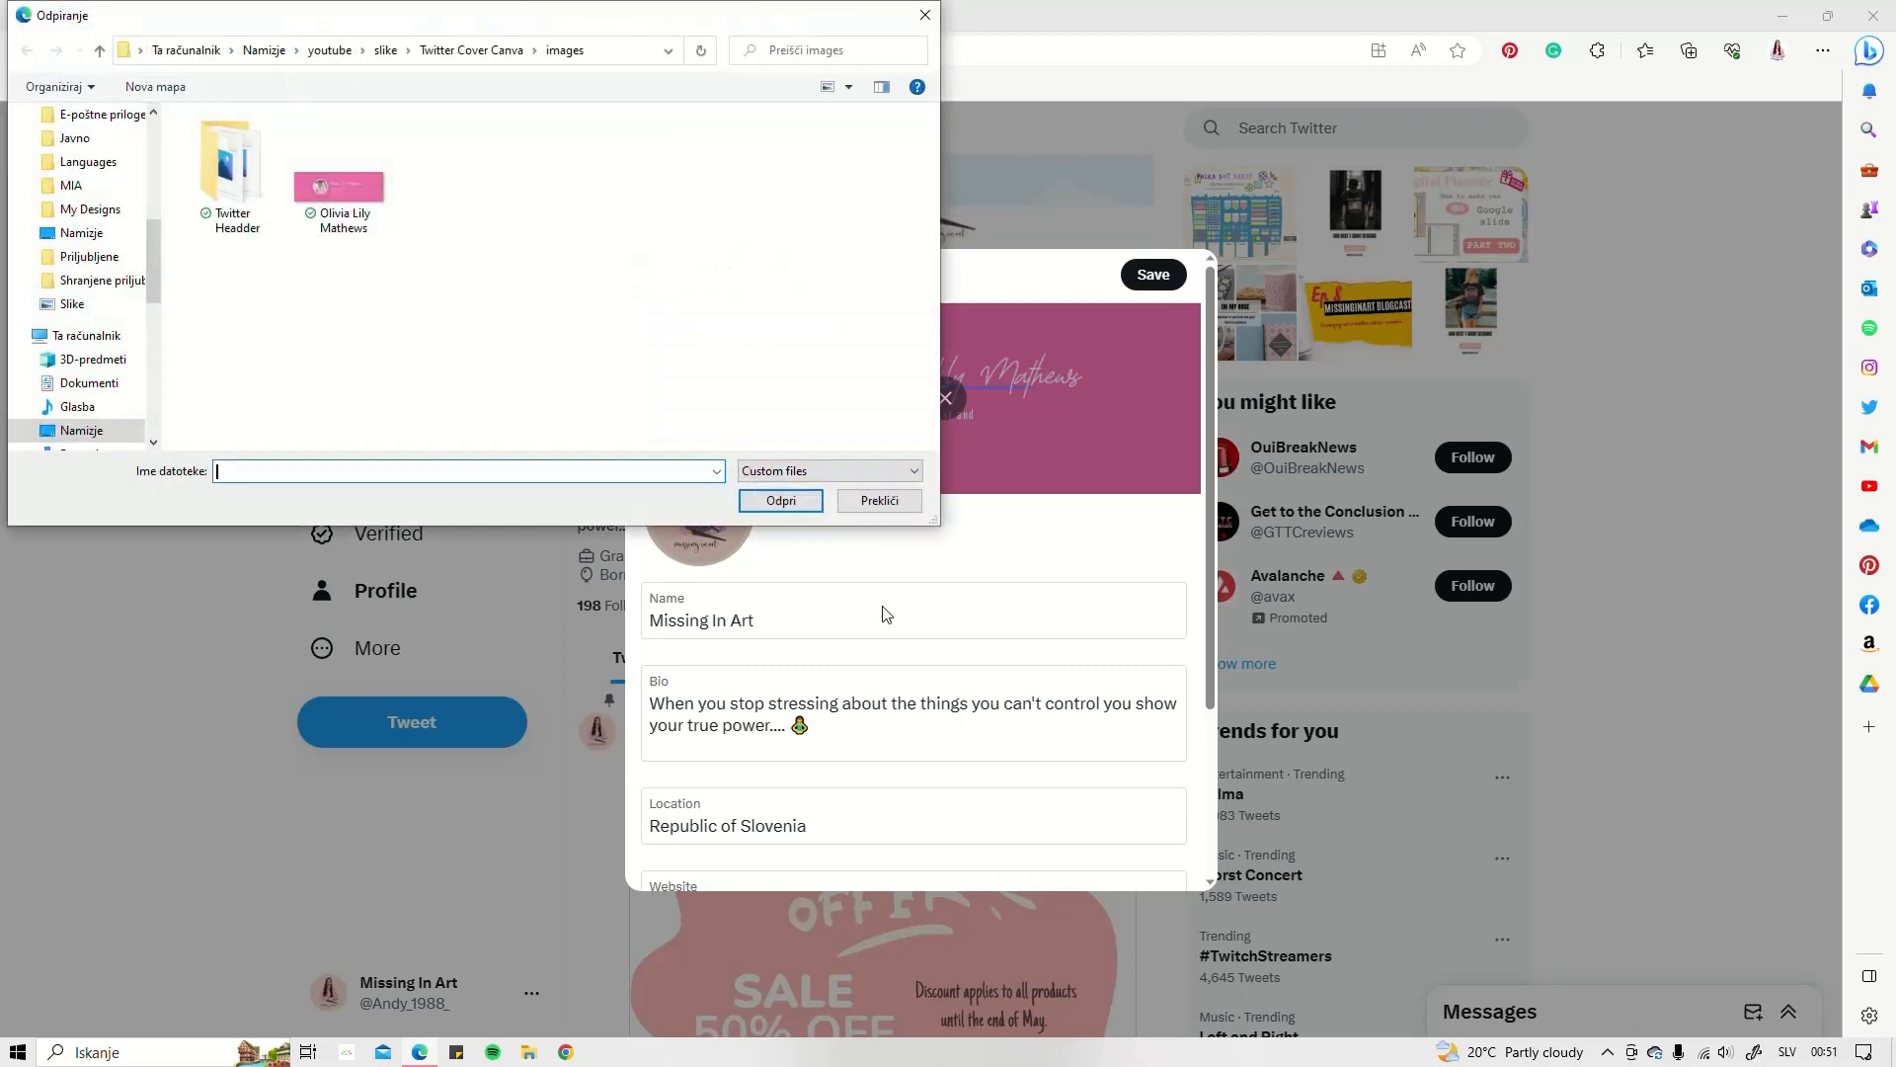
pyautogui.click(339, 187)
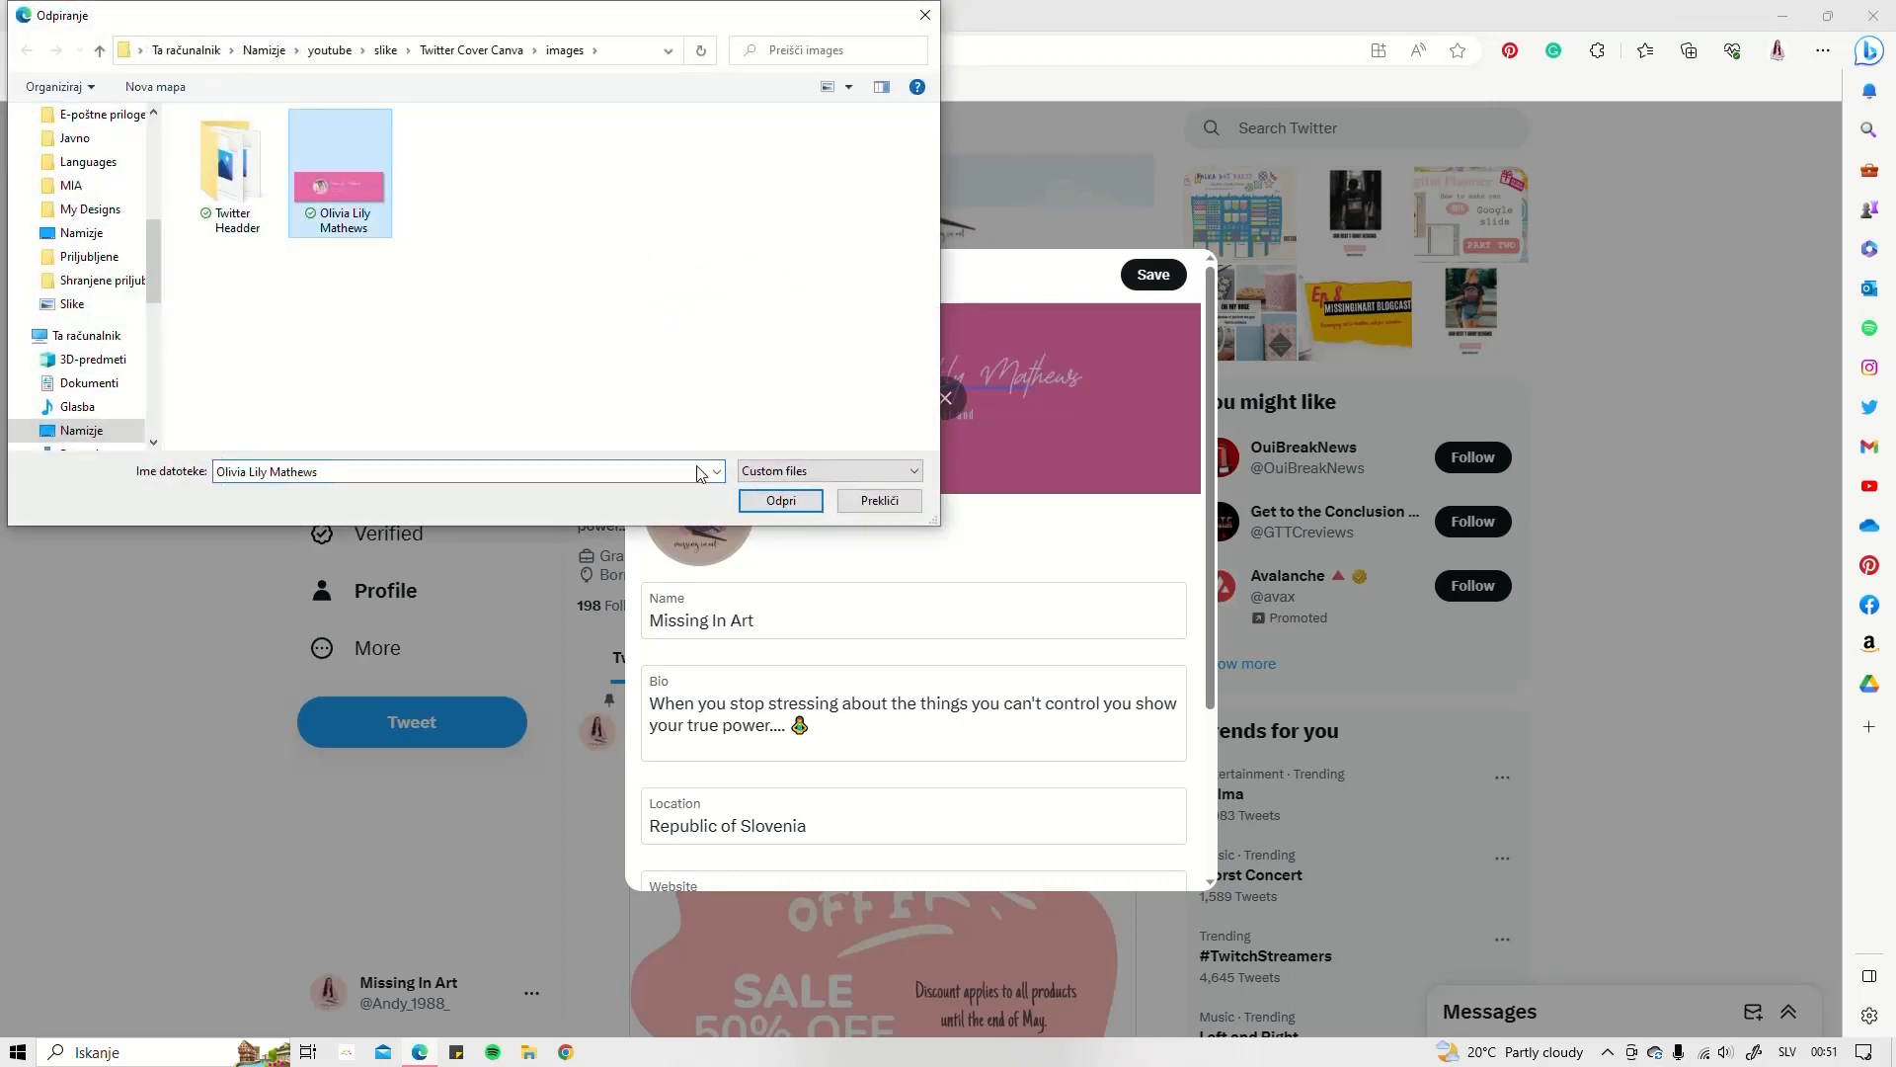
pyautogui.click(780, 501)
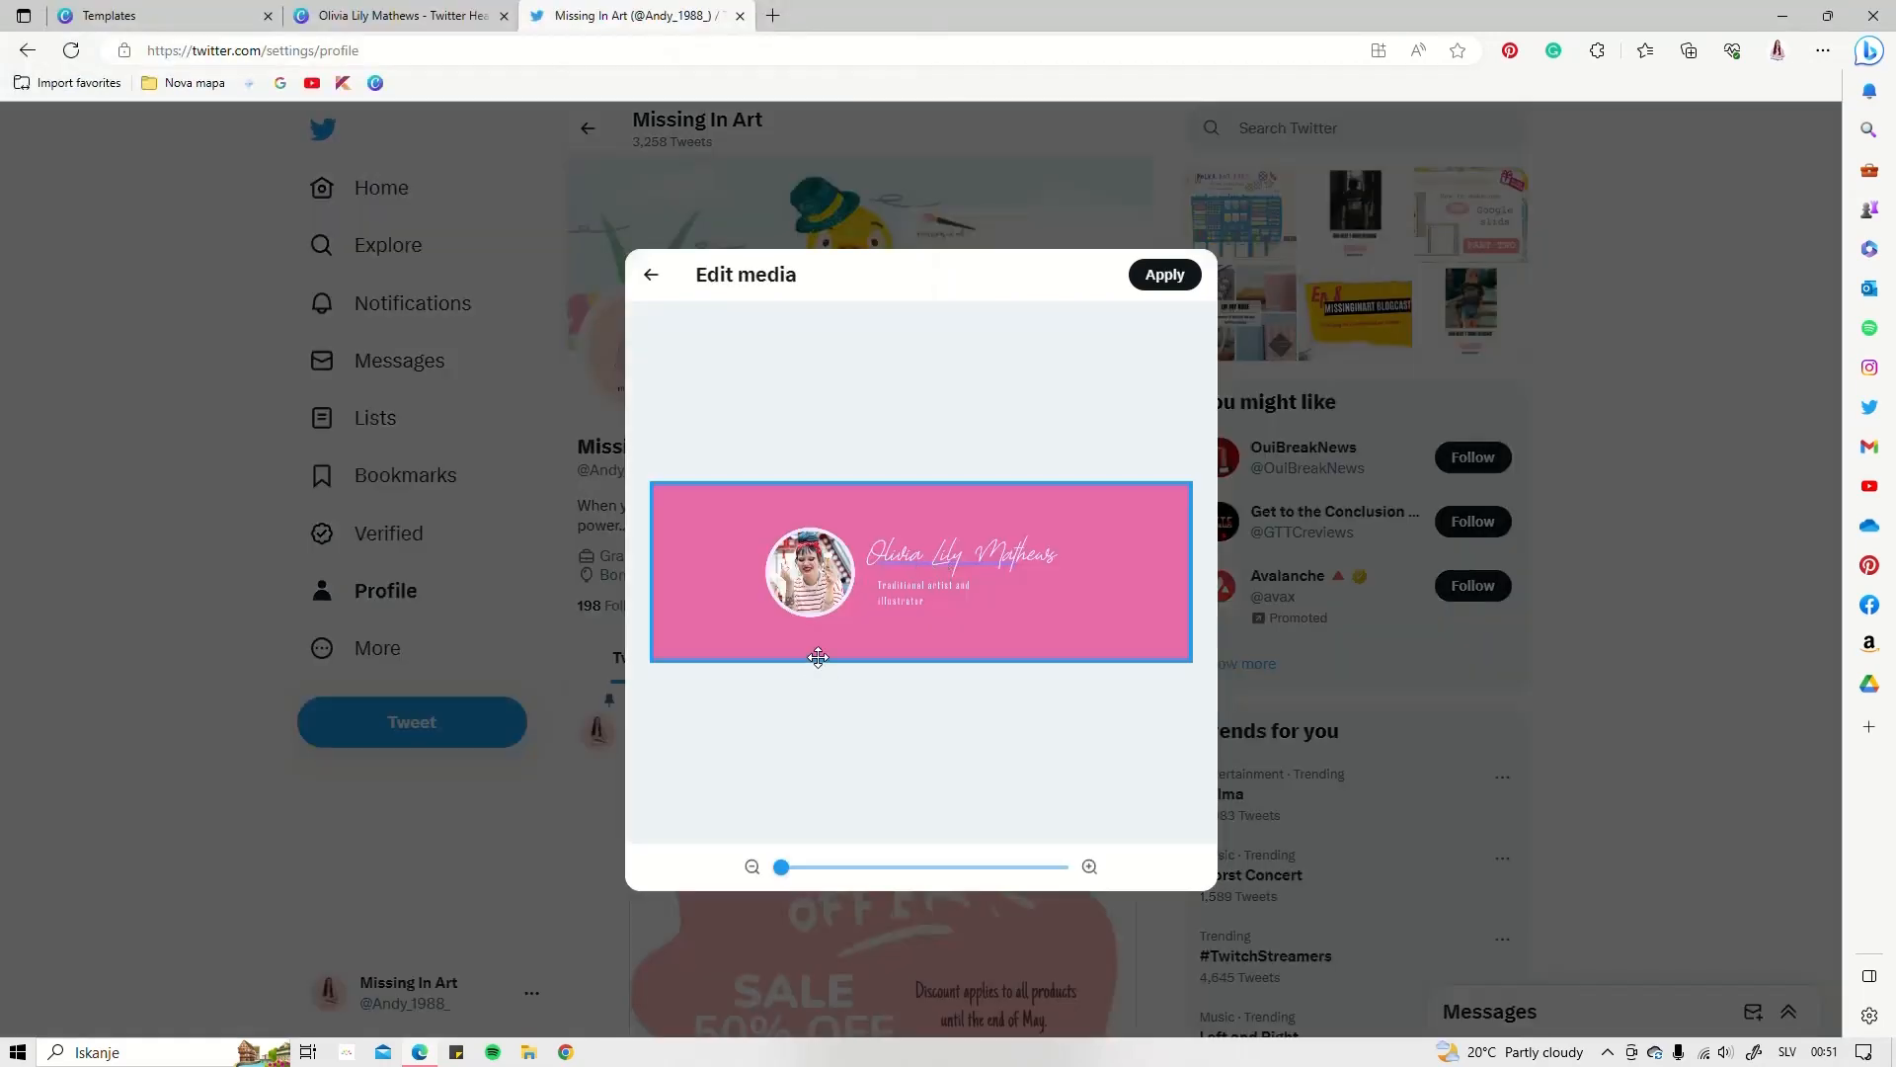
pyautogui.moveTo(780, 866); pyautogui.dragTo(830, 871)
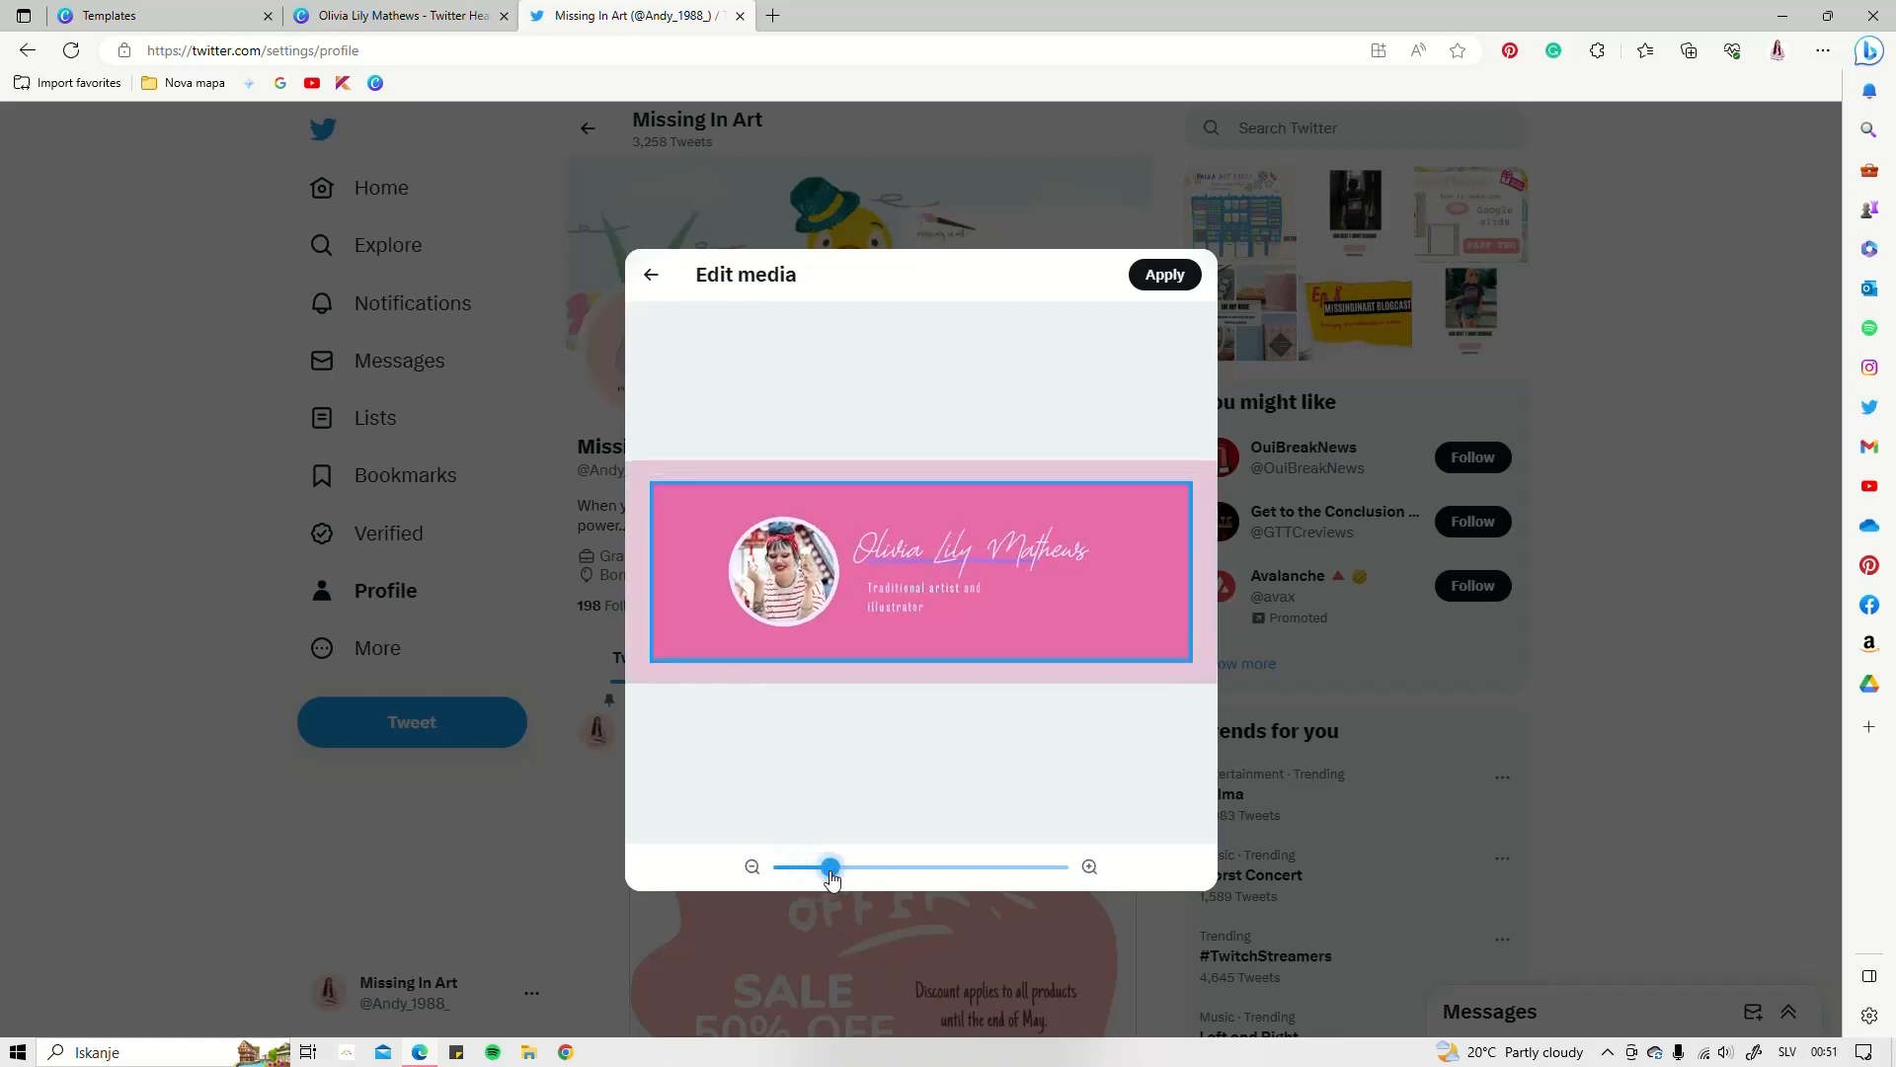
pyautogui.moveTo(769, 634); pyautogui.dragTo(818, 629)
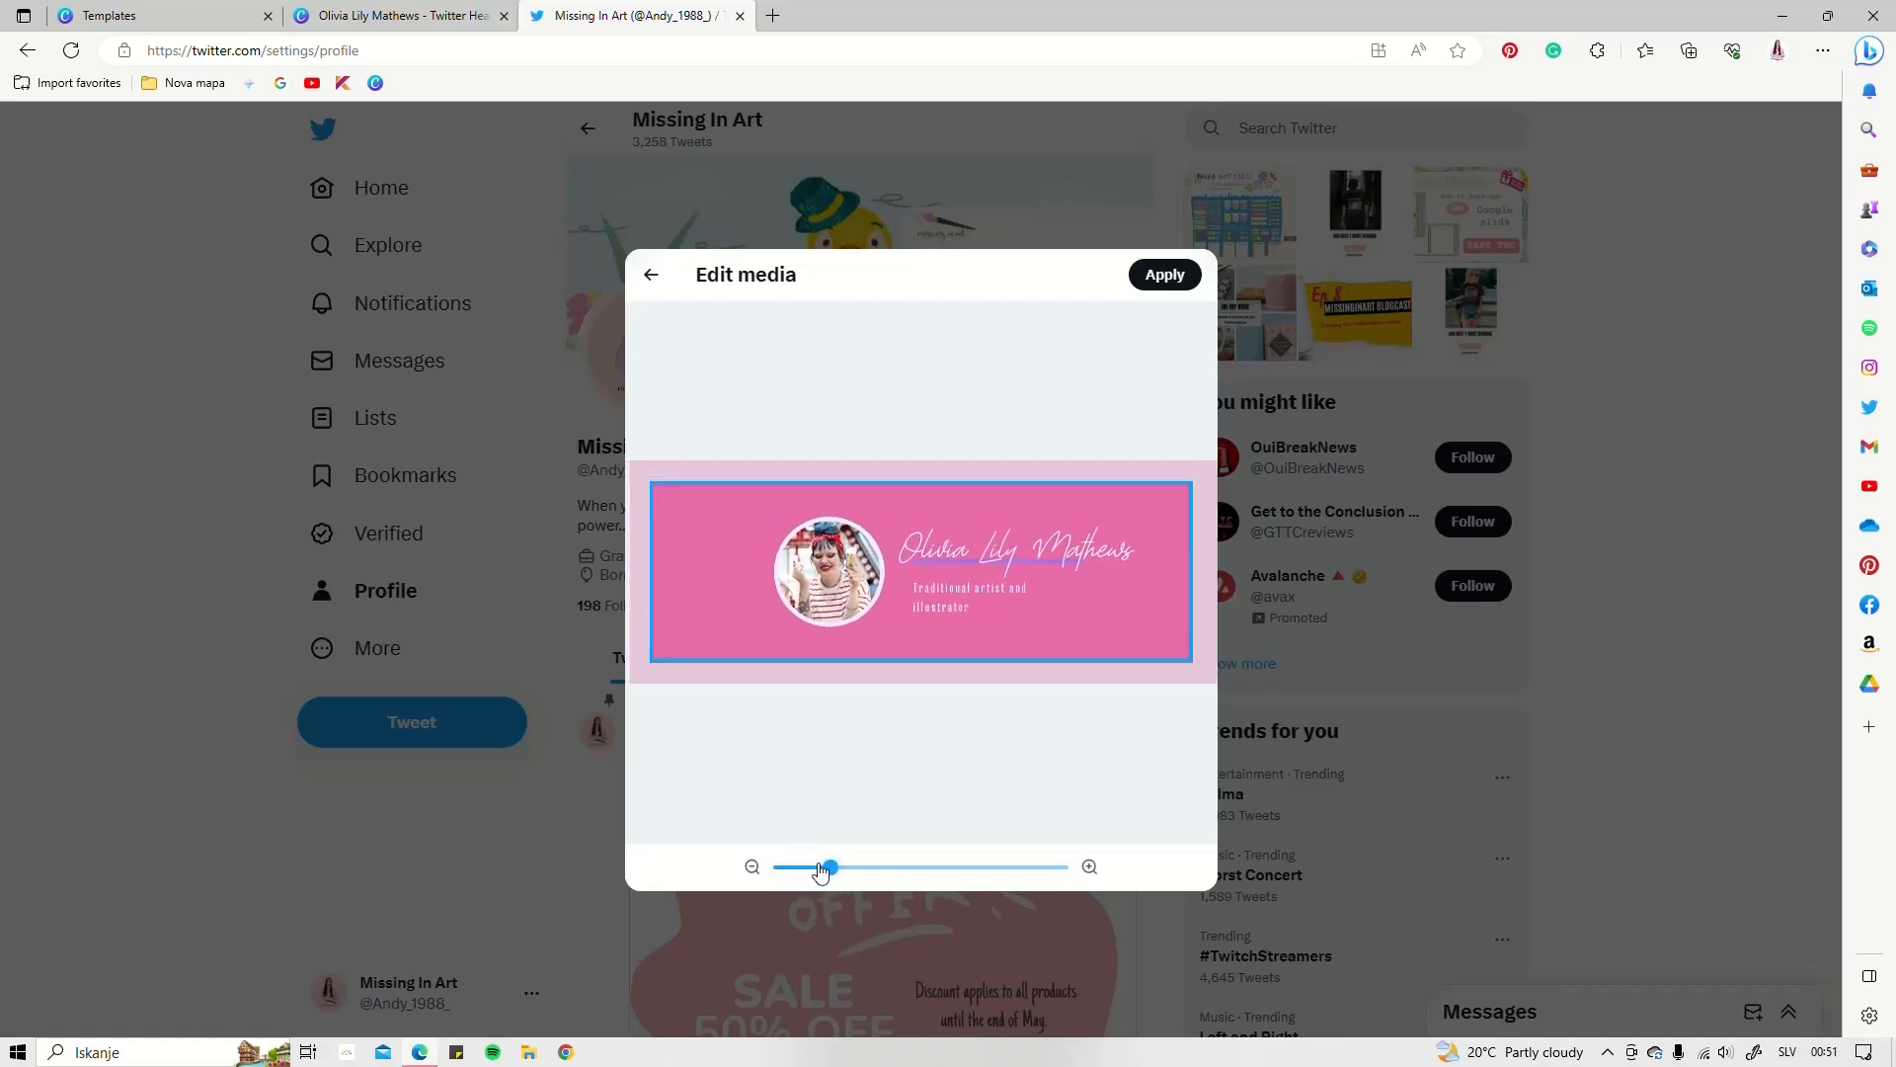
pyautogui.moveTo(820, 867); pyautogui.dragTo(842, 867)
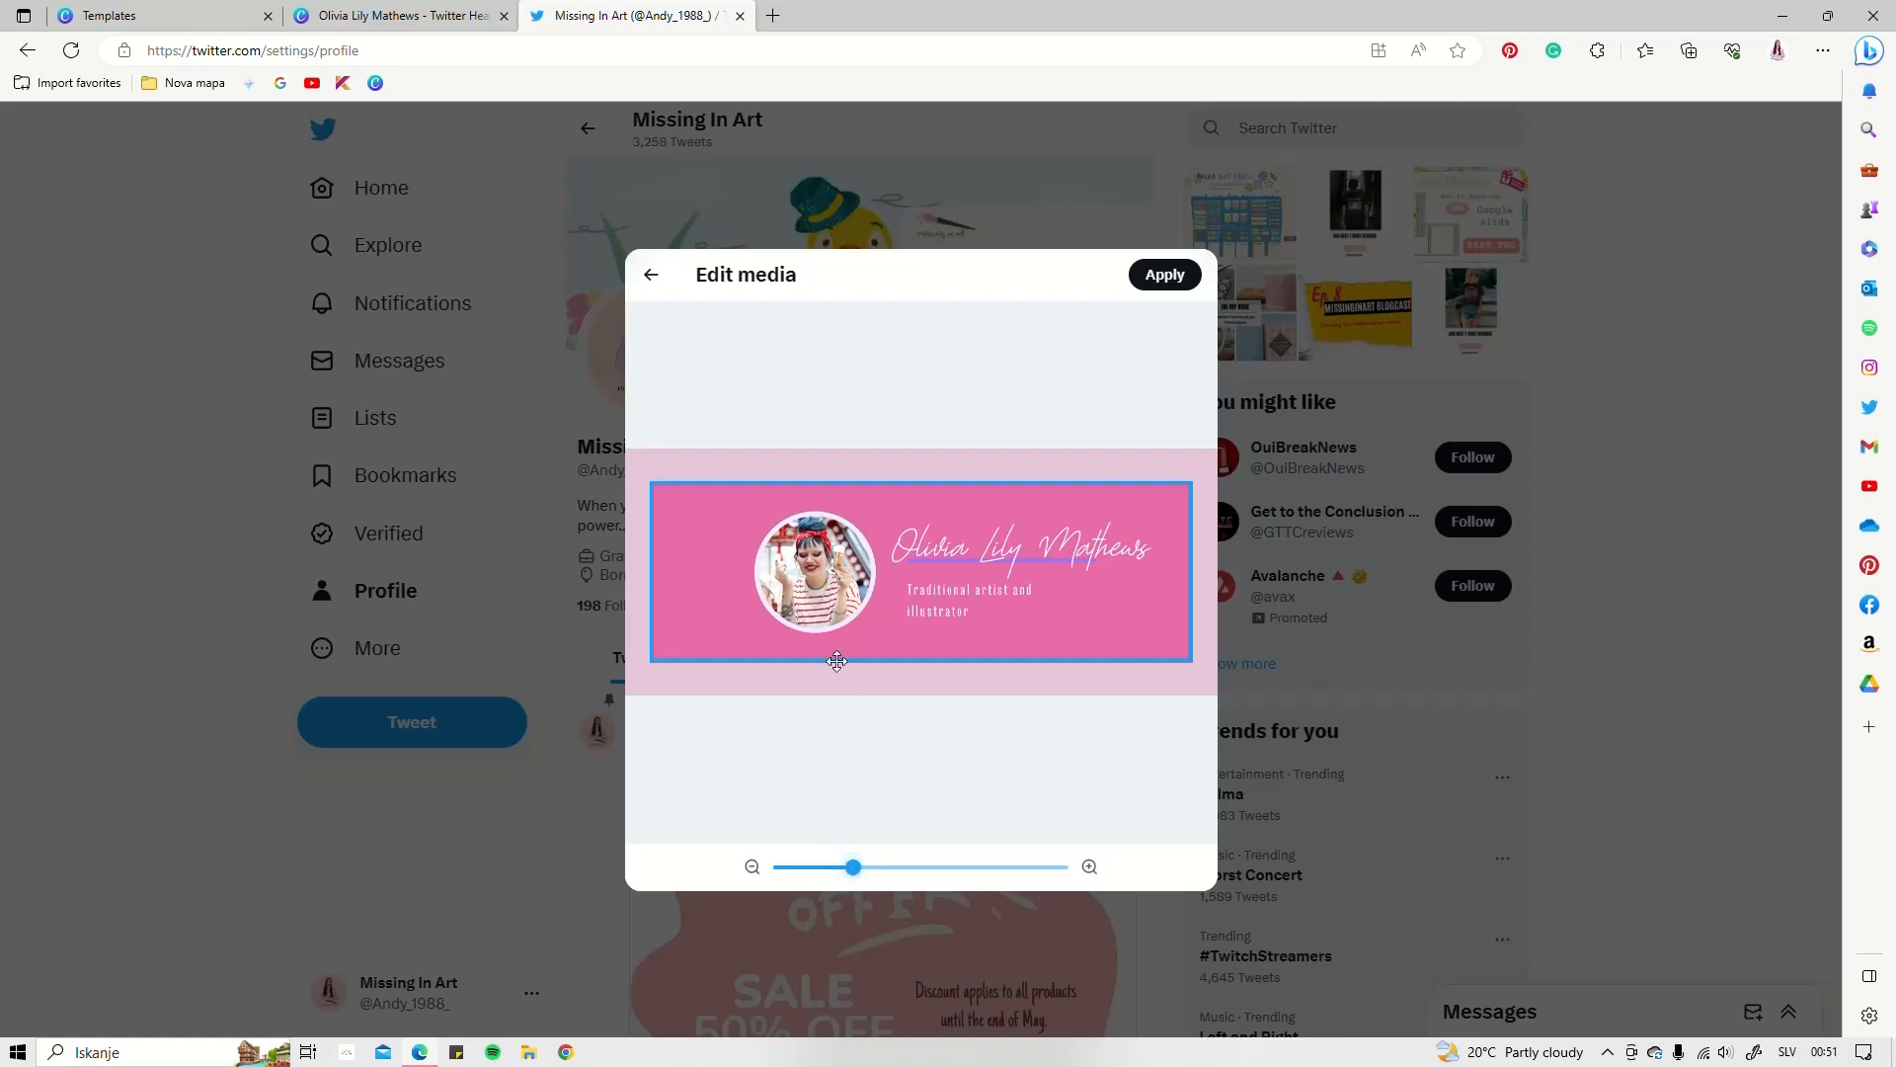
pyautogui.moveTo(836, 660); pyautogui.dragTo(851, 635)
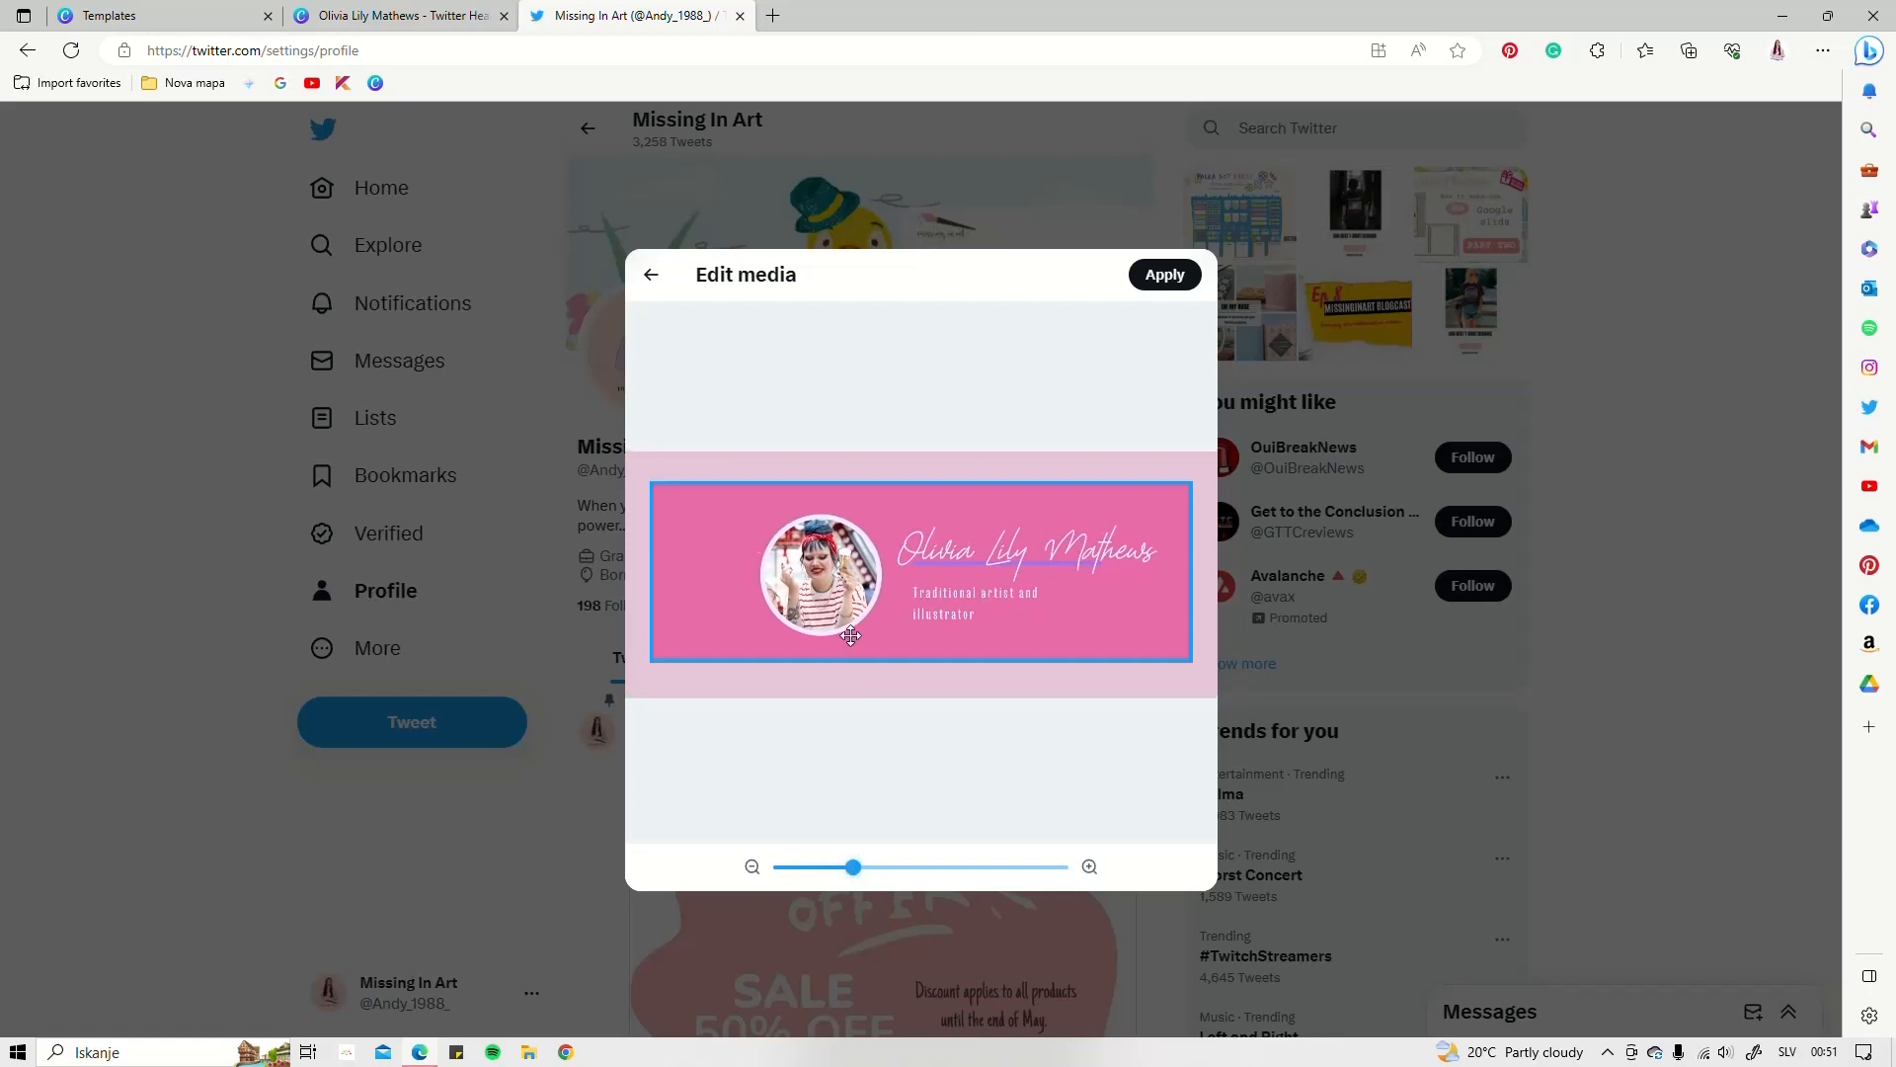
pyautogui.click(1144, 289)
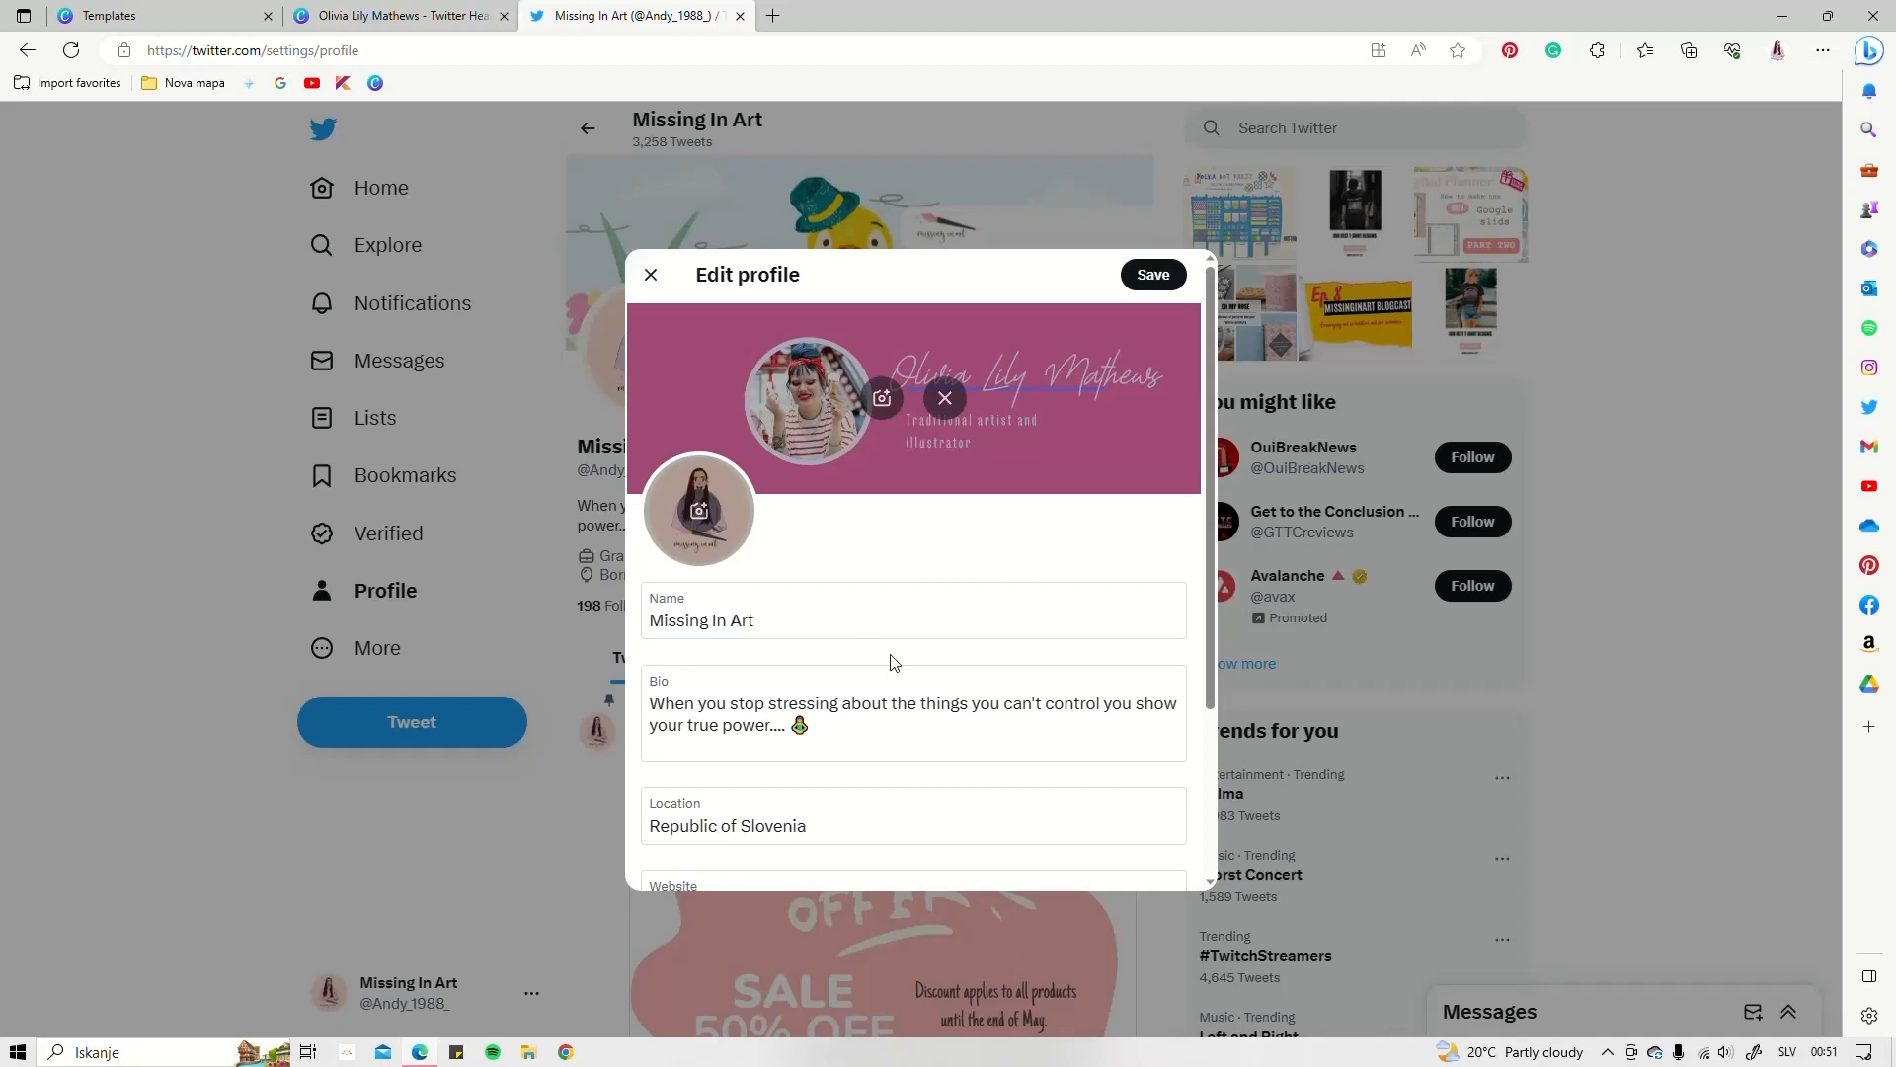
# Review the Edit profile fields and save the profile with the new header
pyautogui.scroll(-3, 820, 588)
pyautogui.scroll(3, 821, 587)
pyautogui.scroll(-3, 702, 686)
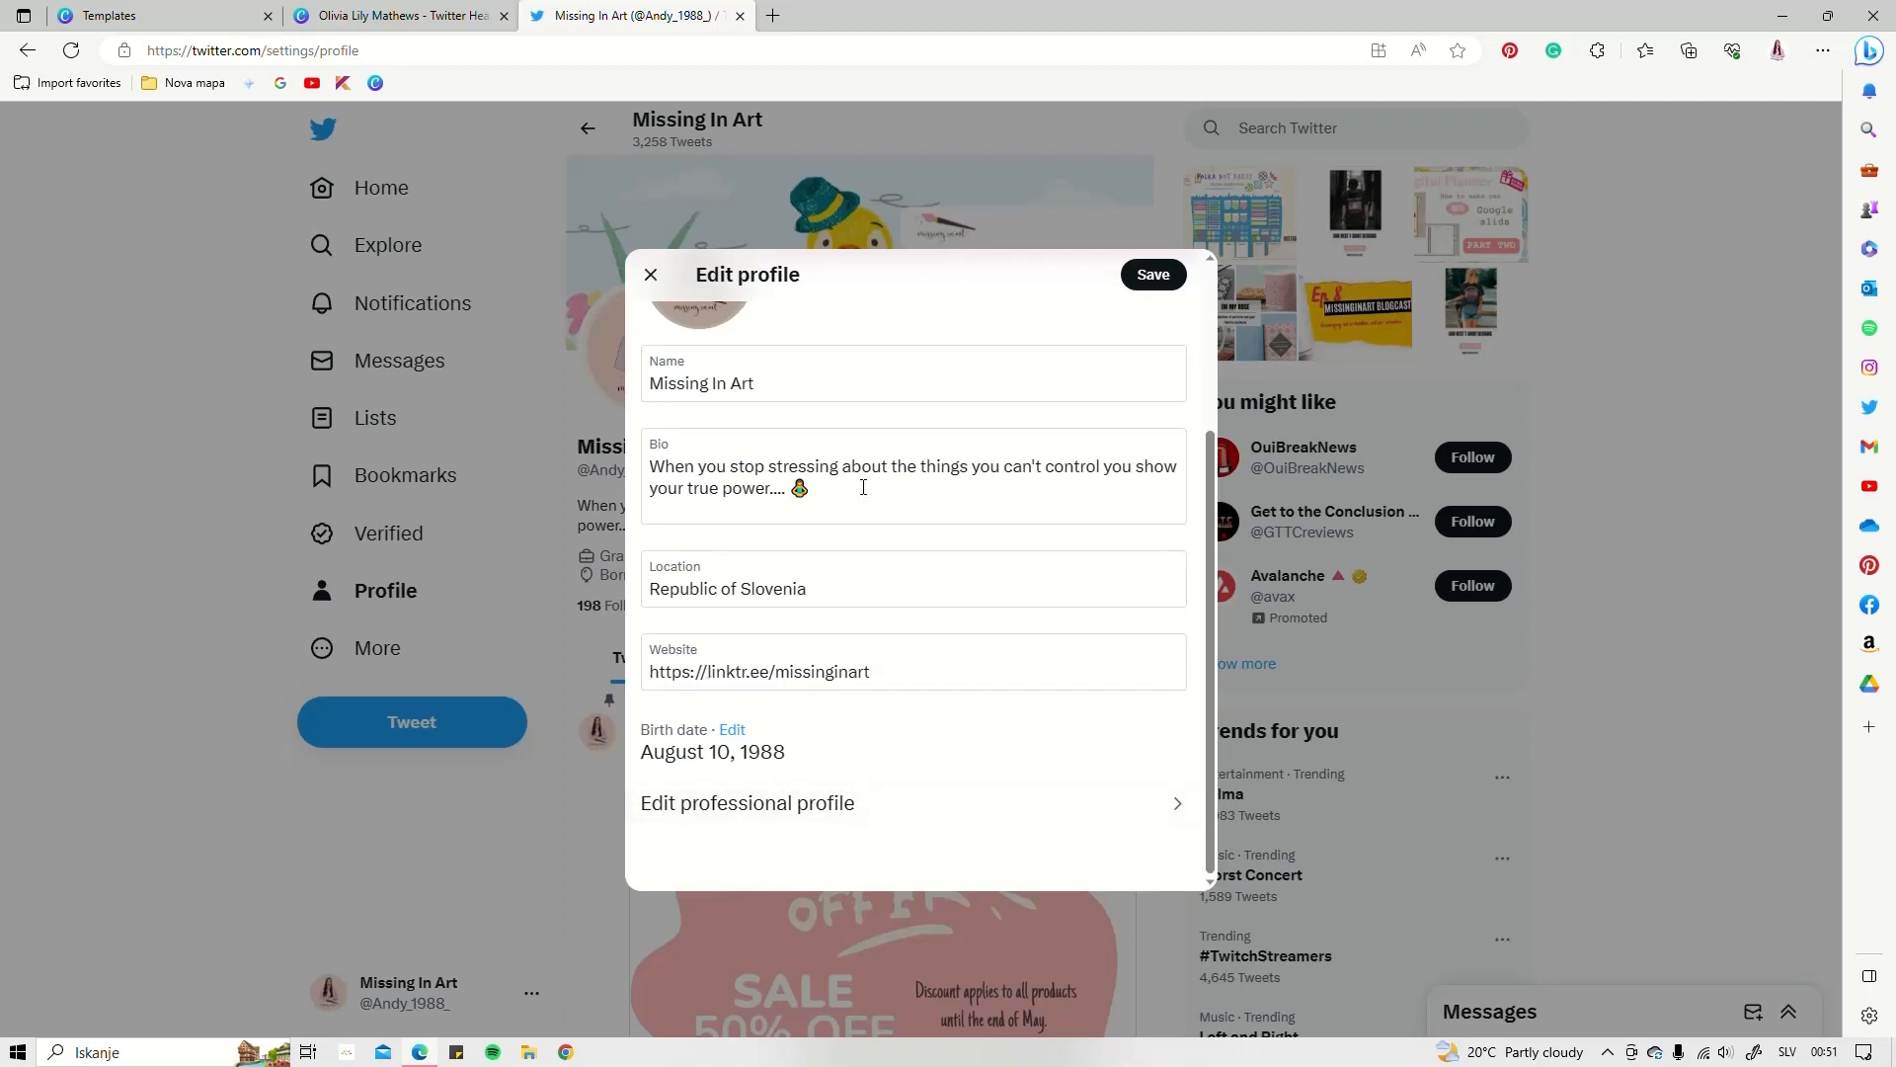
pyautogui.scroll(3, 863, 486)
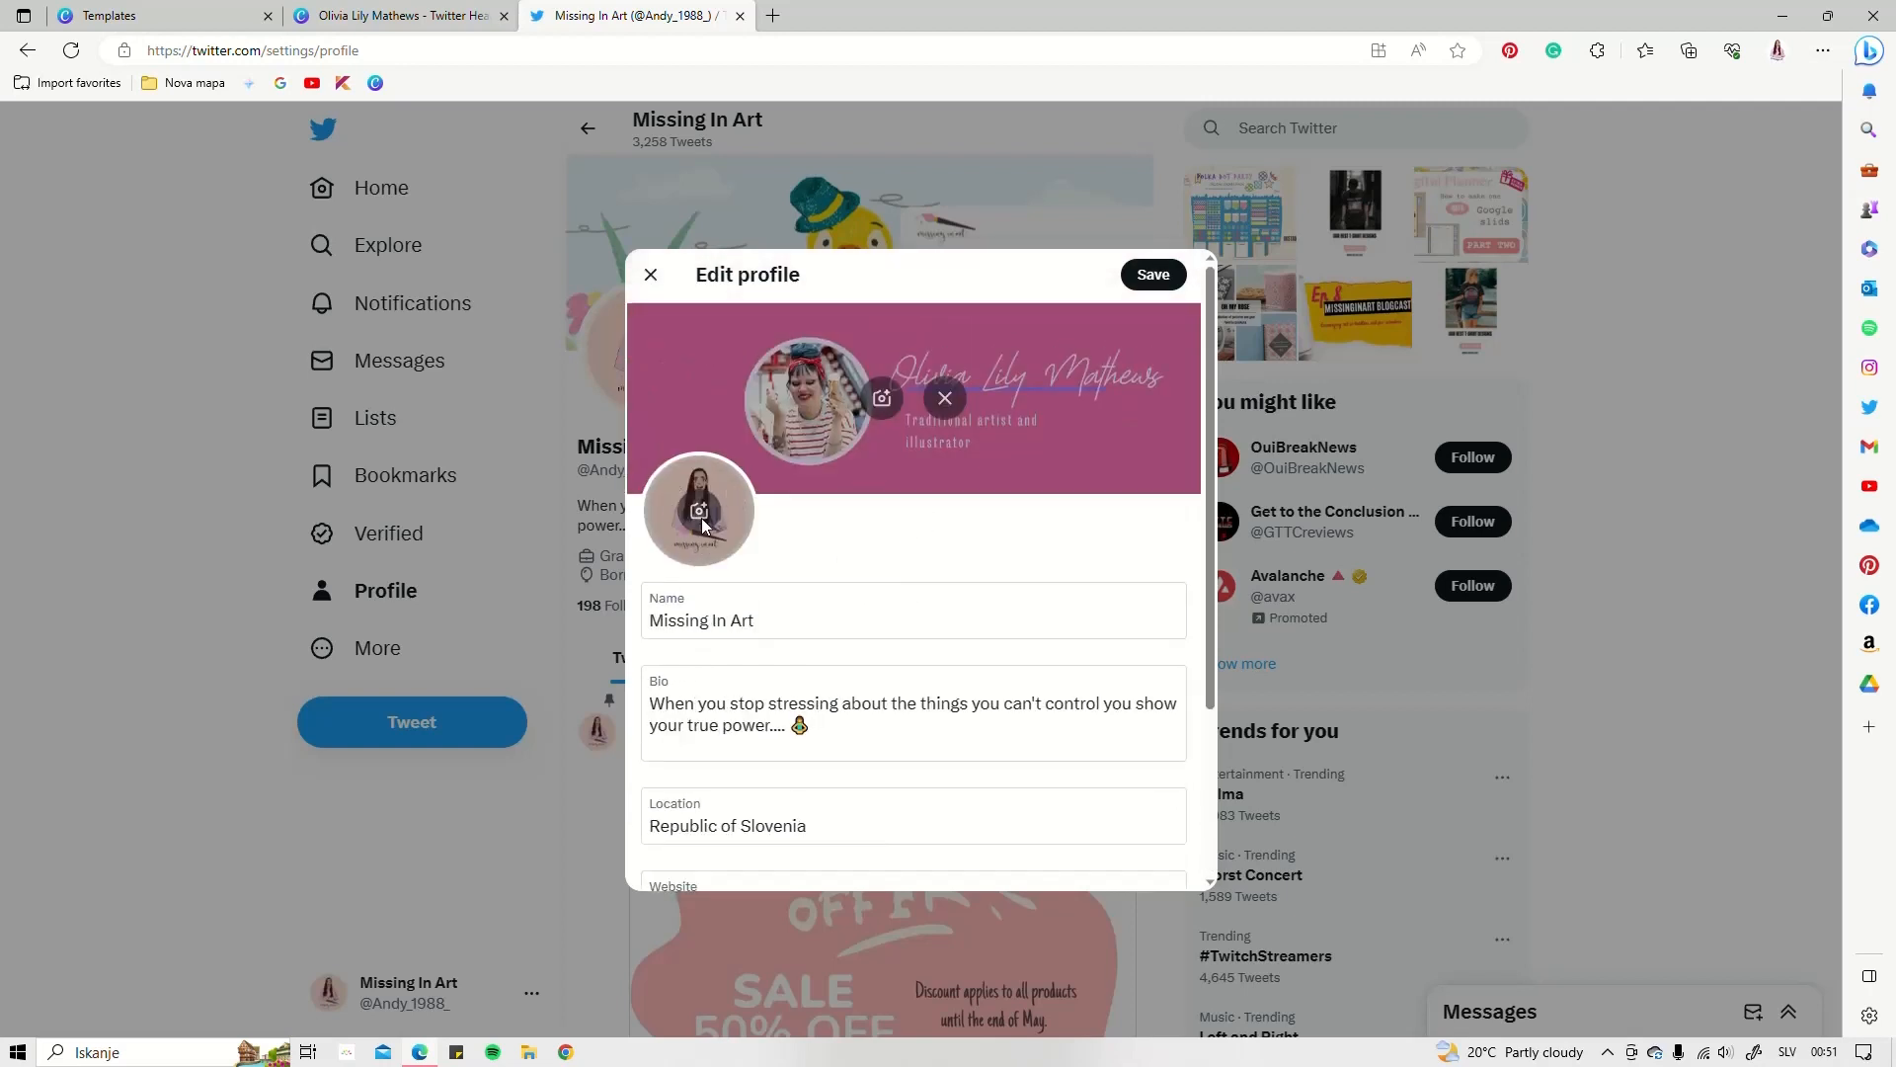
pyautogui.click(1152, 282)
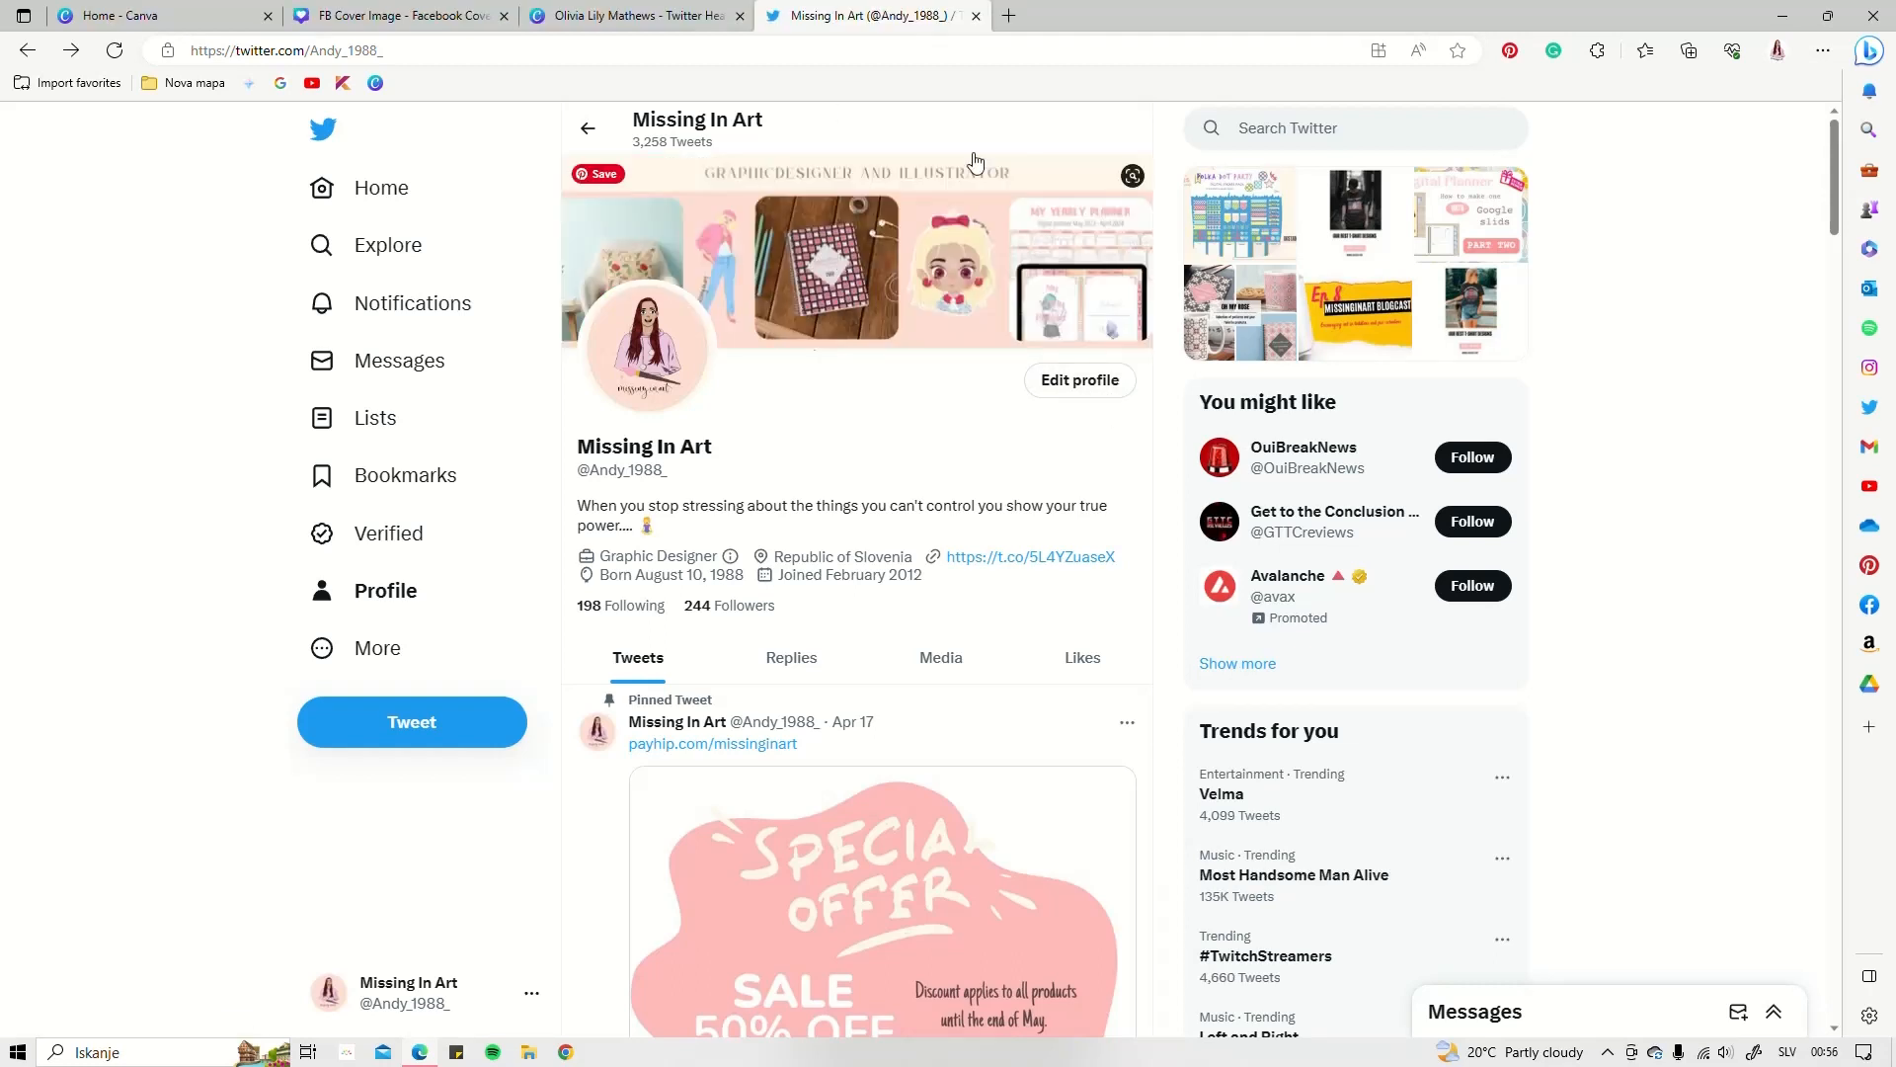
# Close the Twitter tab, dismiss the download notice, close FB Cover Image and go to Canva home
pyautogui.click(977, 16)
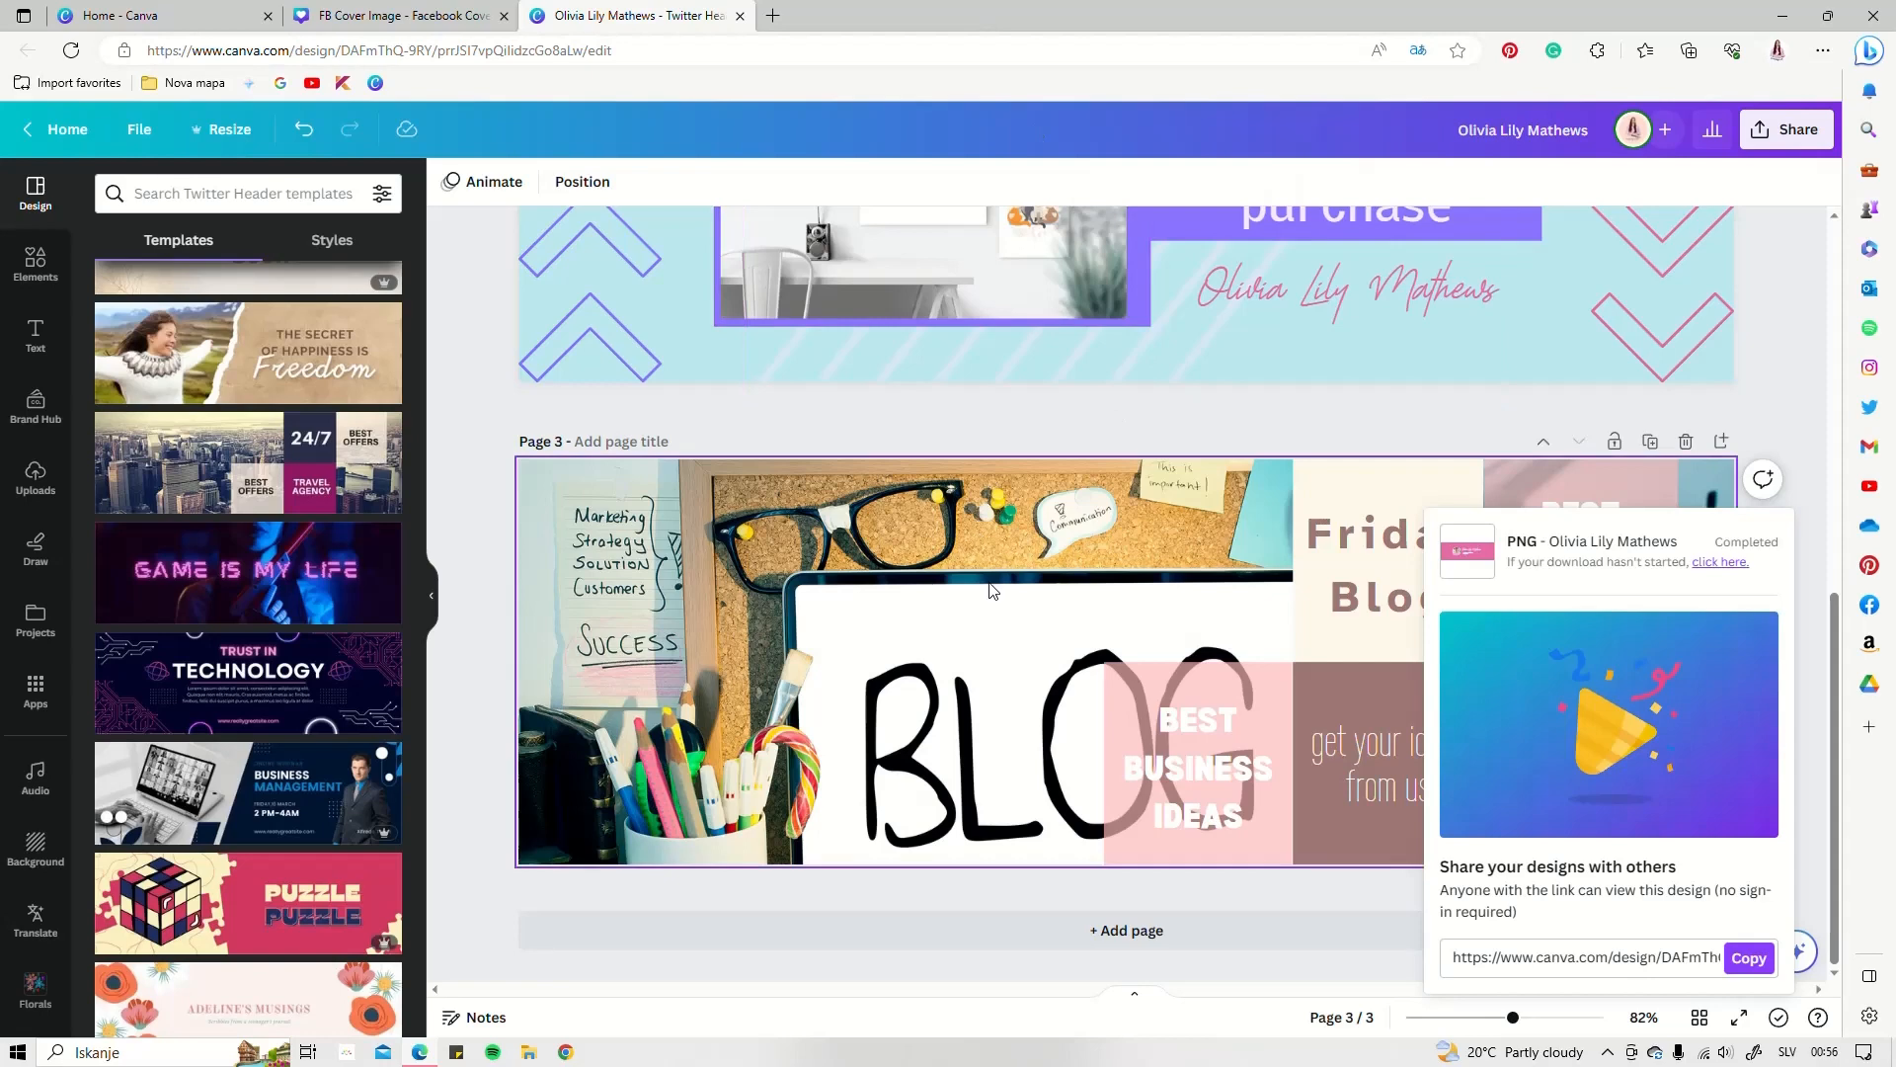
pyautogui.click(1703, 419)
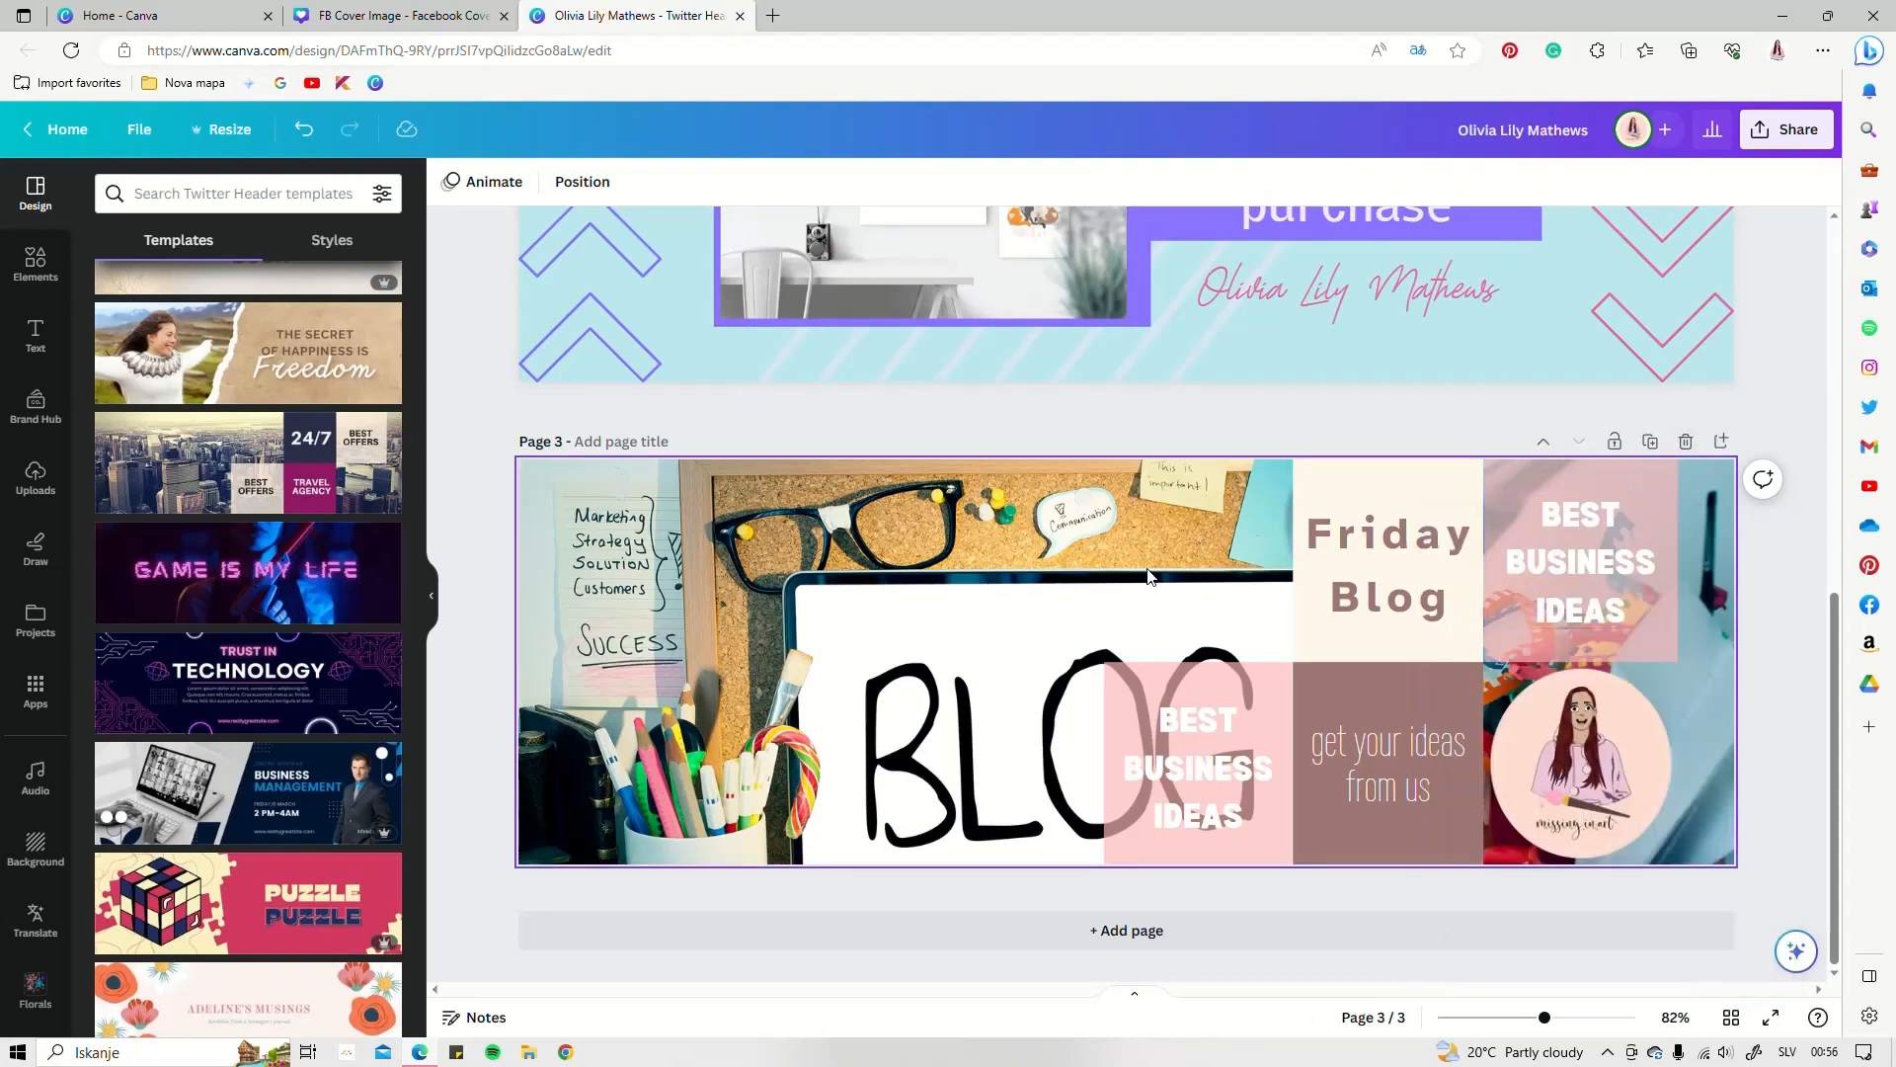
pyautogui.scroll(8, 1150, 576)
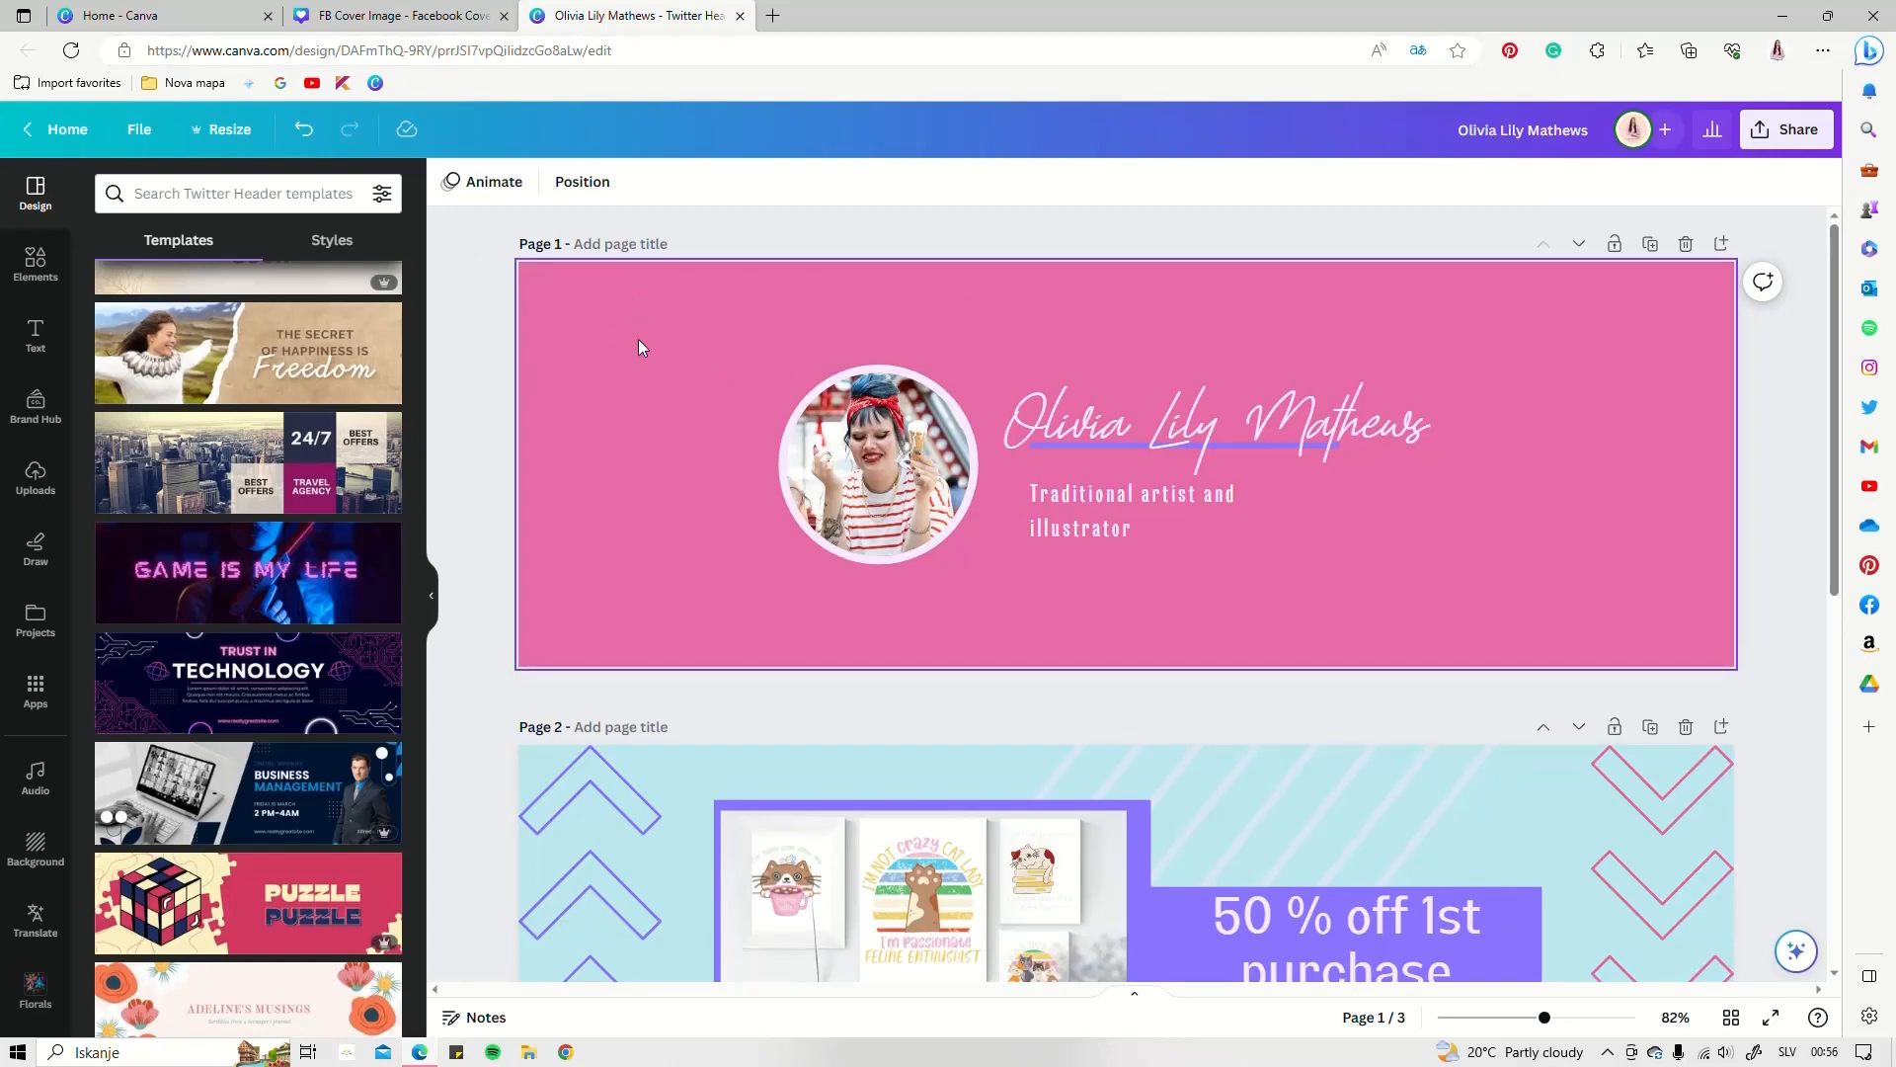
pyautogui.click(362, 22)
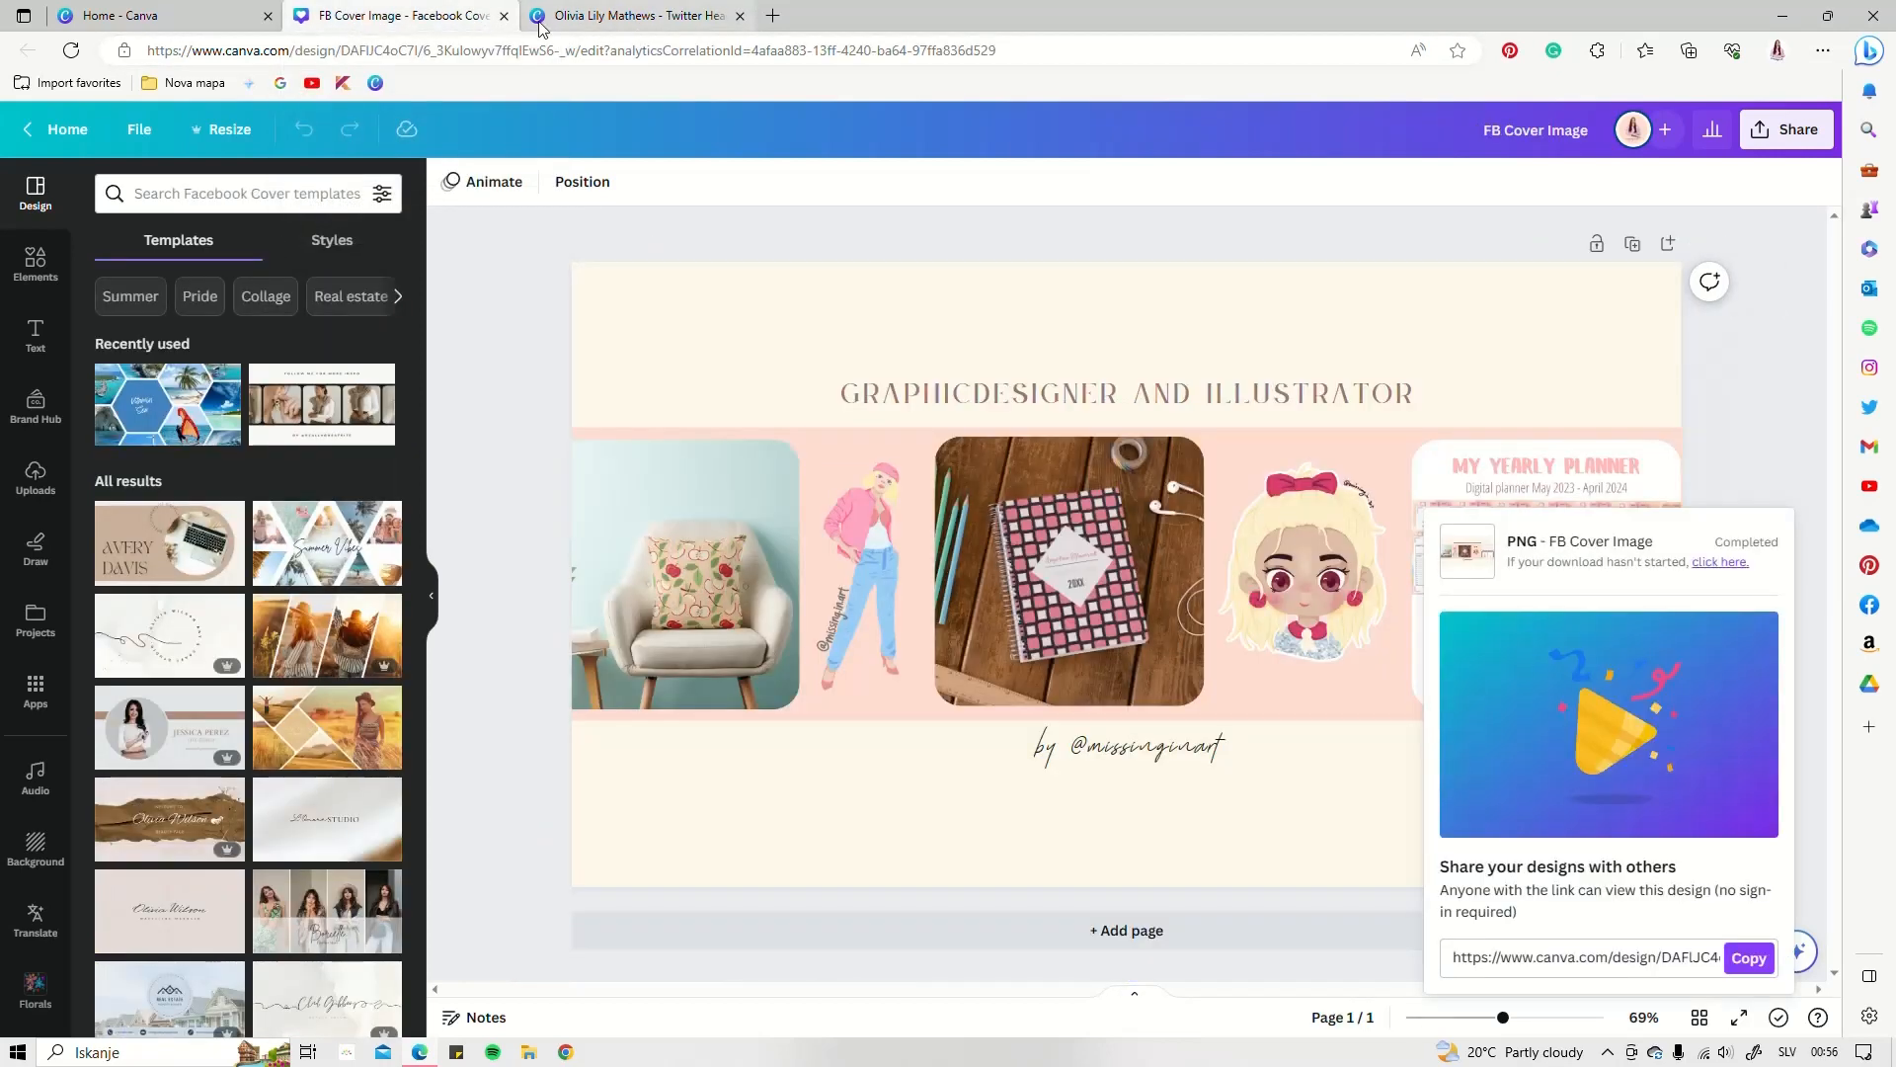
pyautogui.click(504, 16)
pyautogui.click(165, 20)
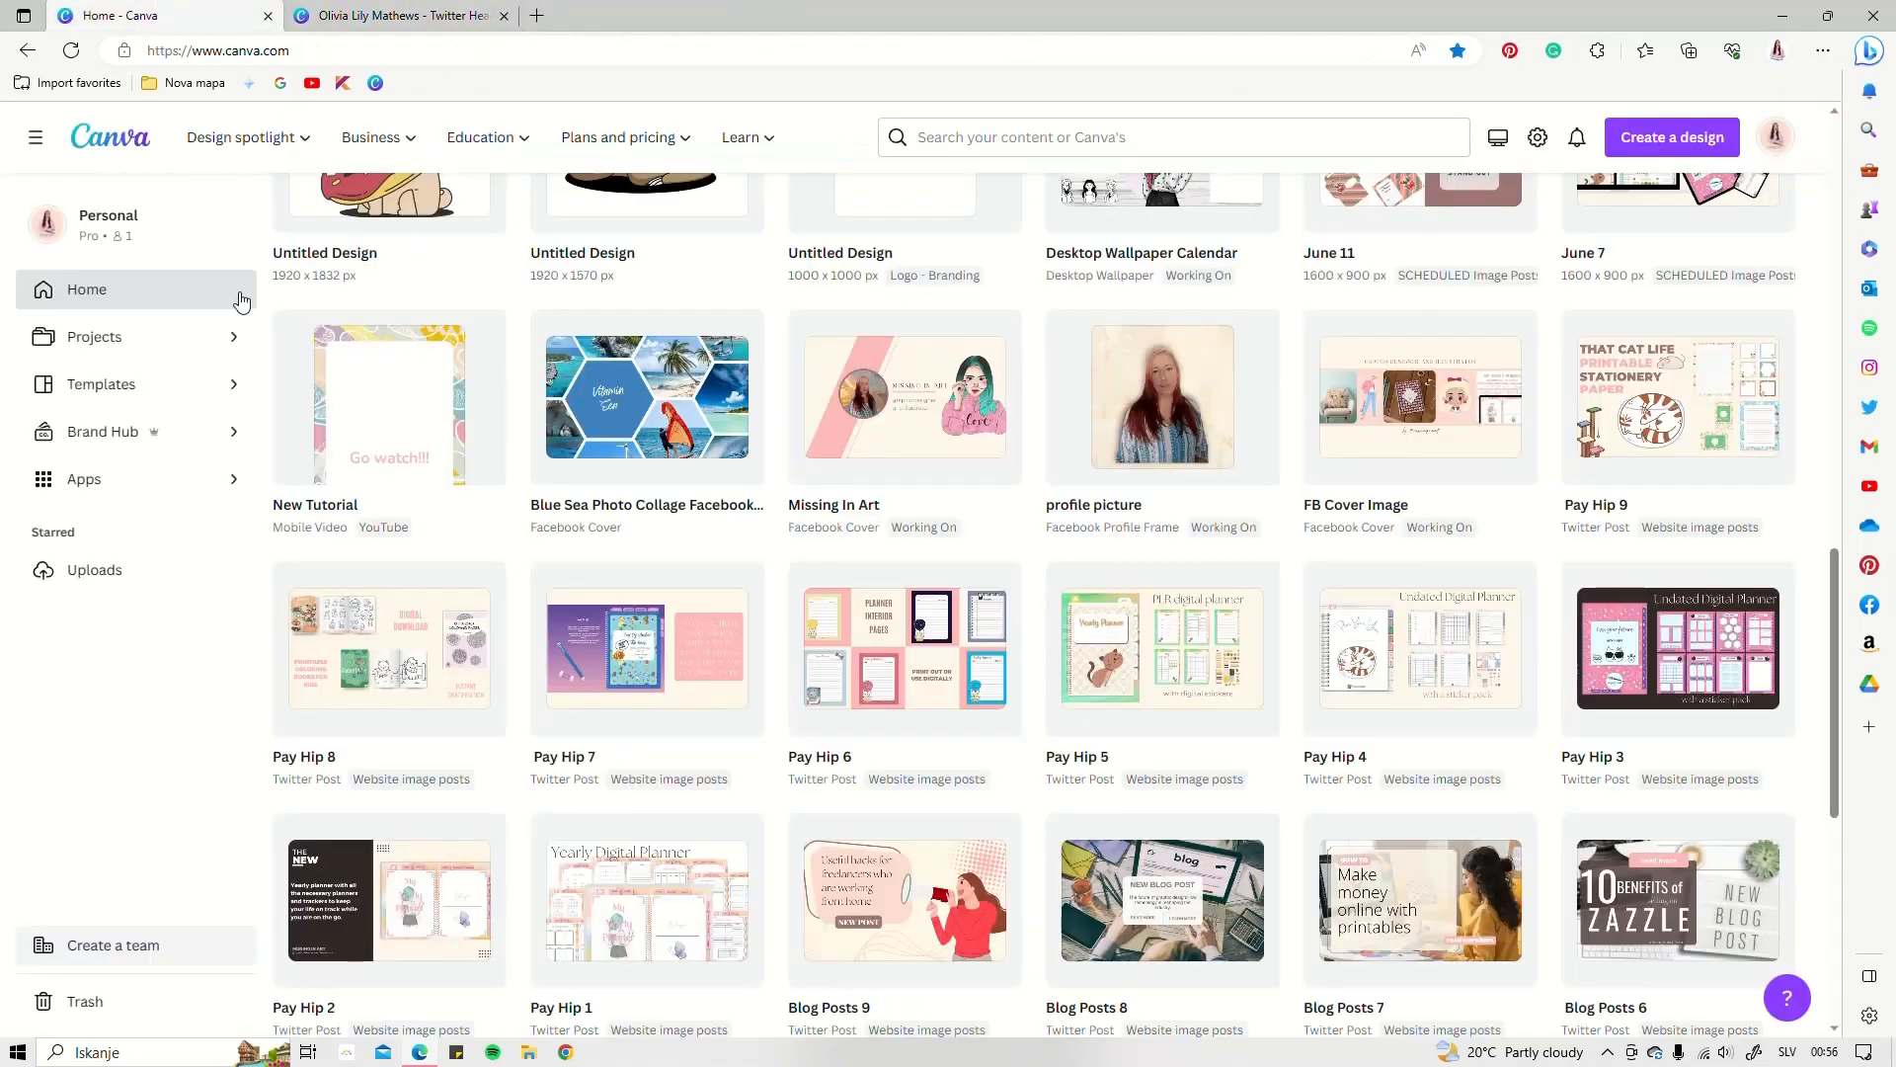
pyautogui.scroll(10, 592, 493)
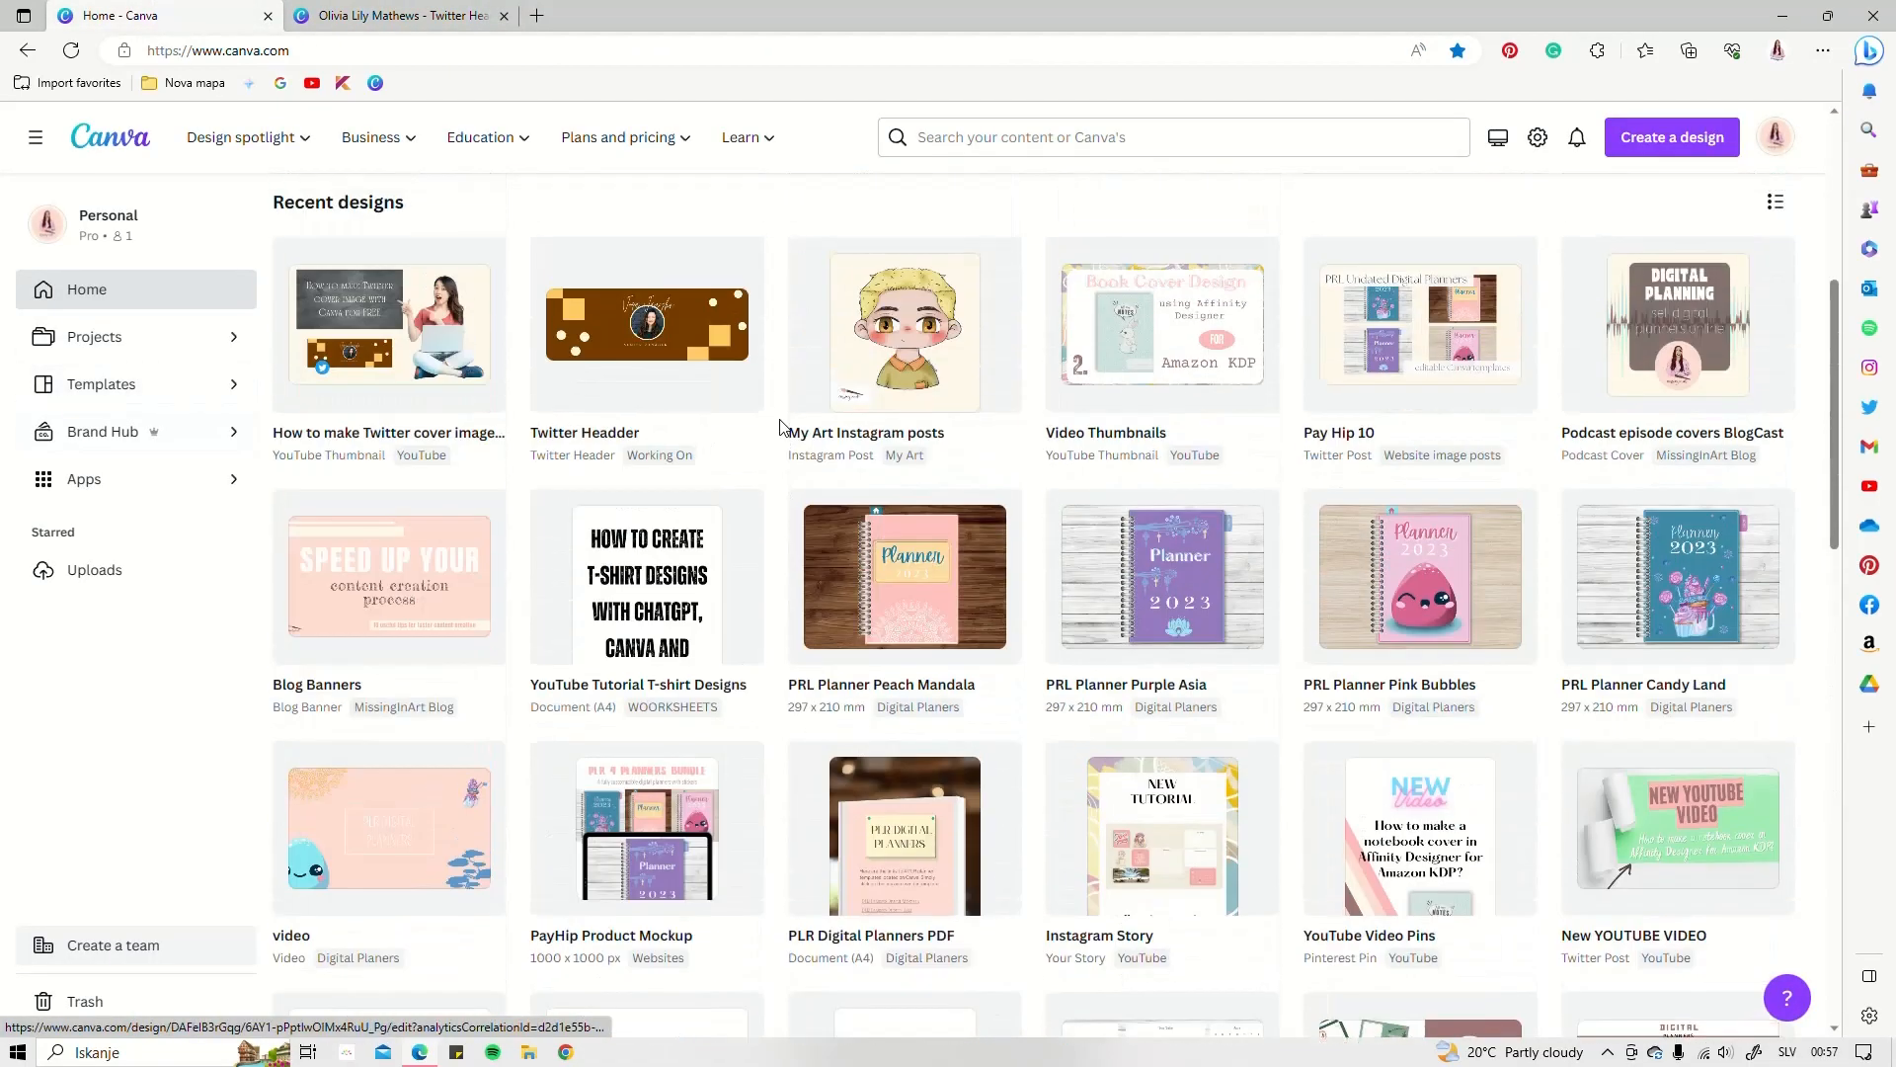
pyautogui.scroll(-4, 672, 554)
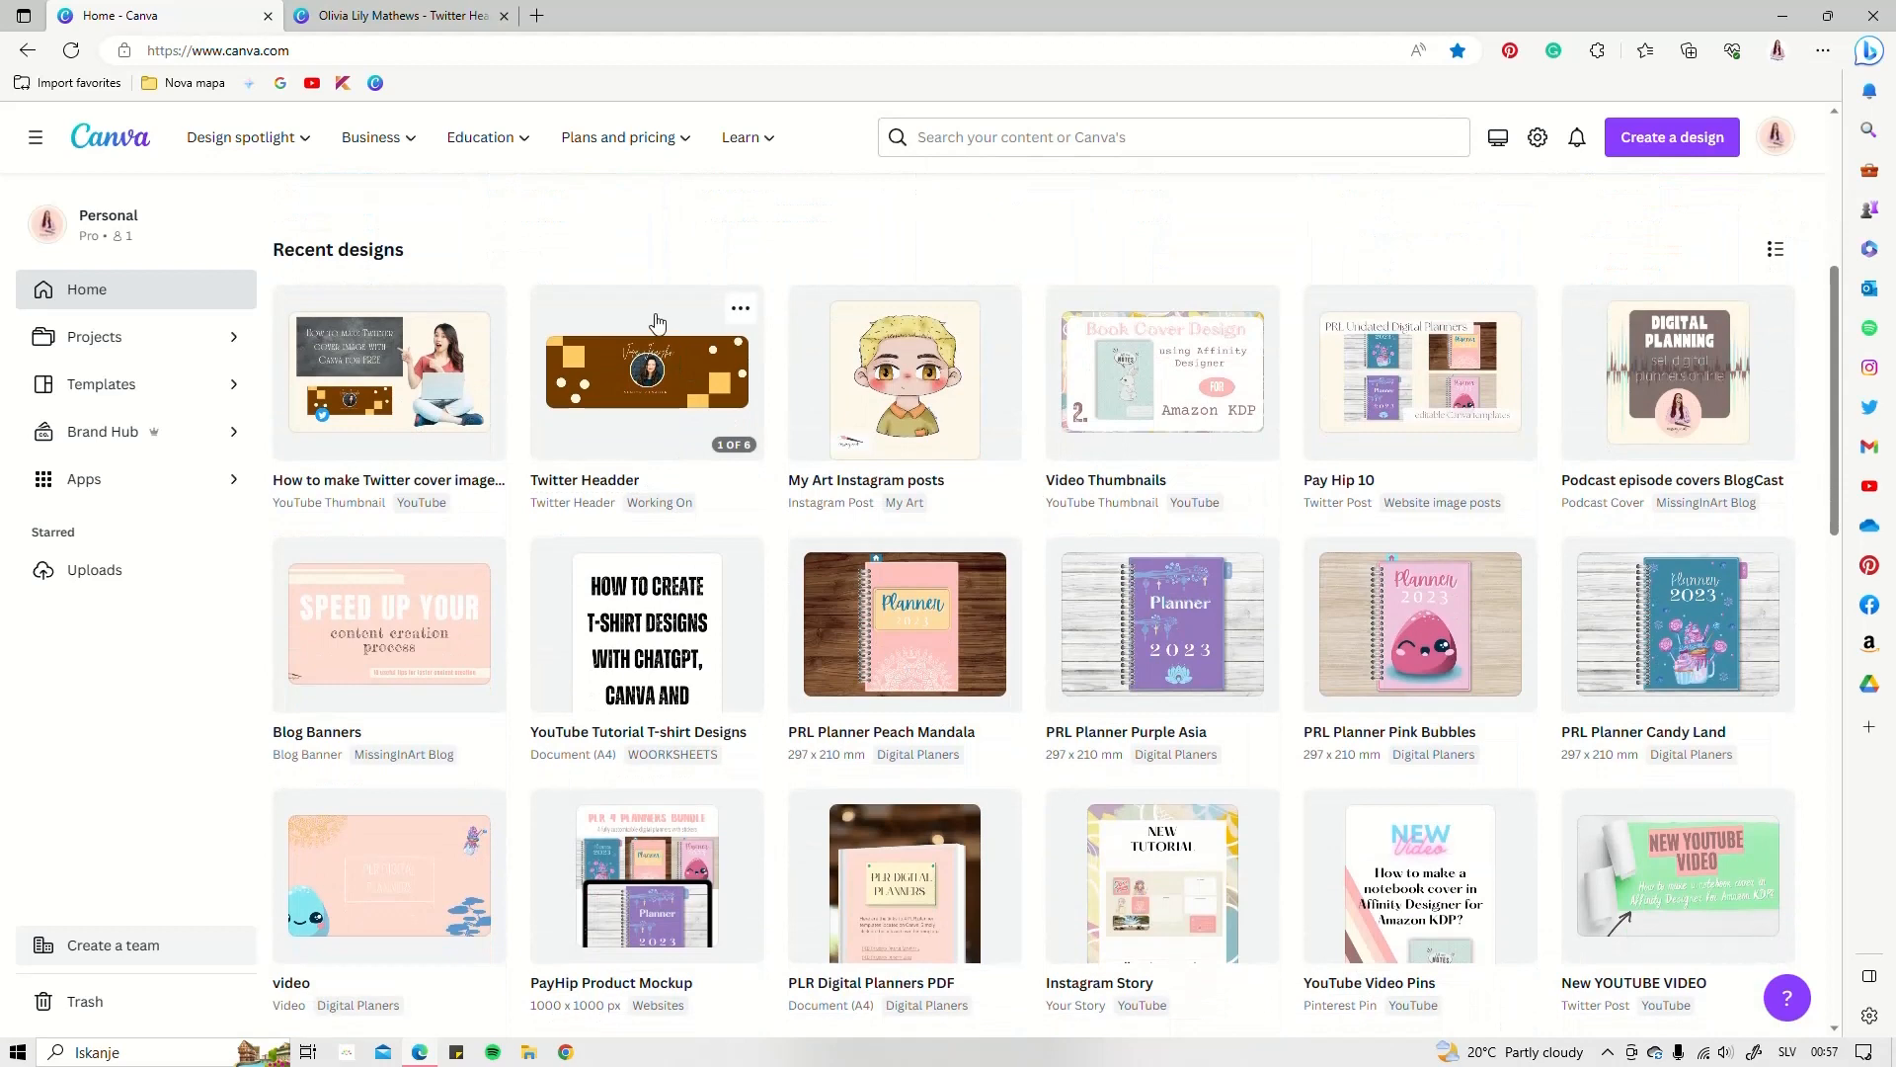
# Open the Twitter Headder design and scroll through its six pages back to Page 1
pyautogui.click(658, 326)
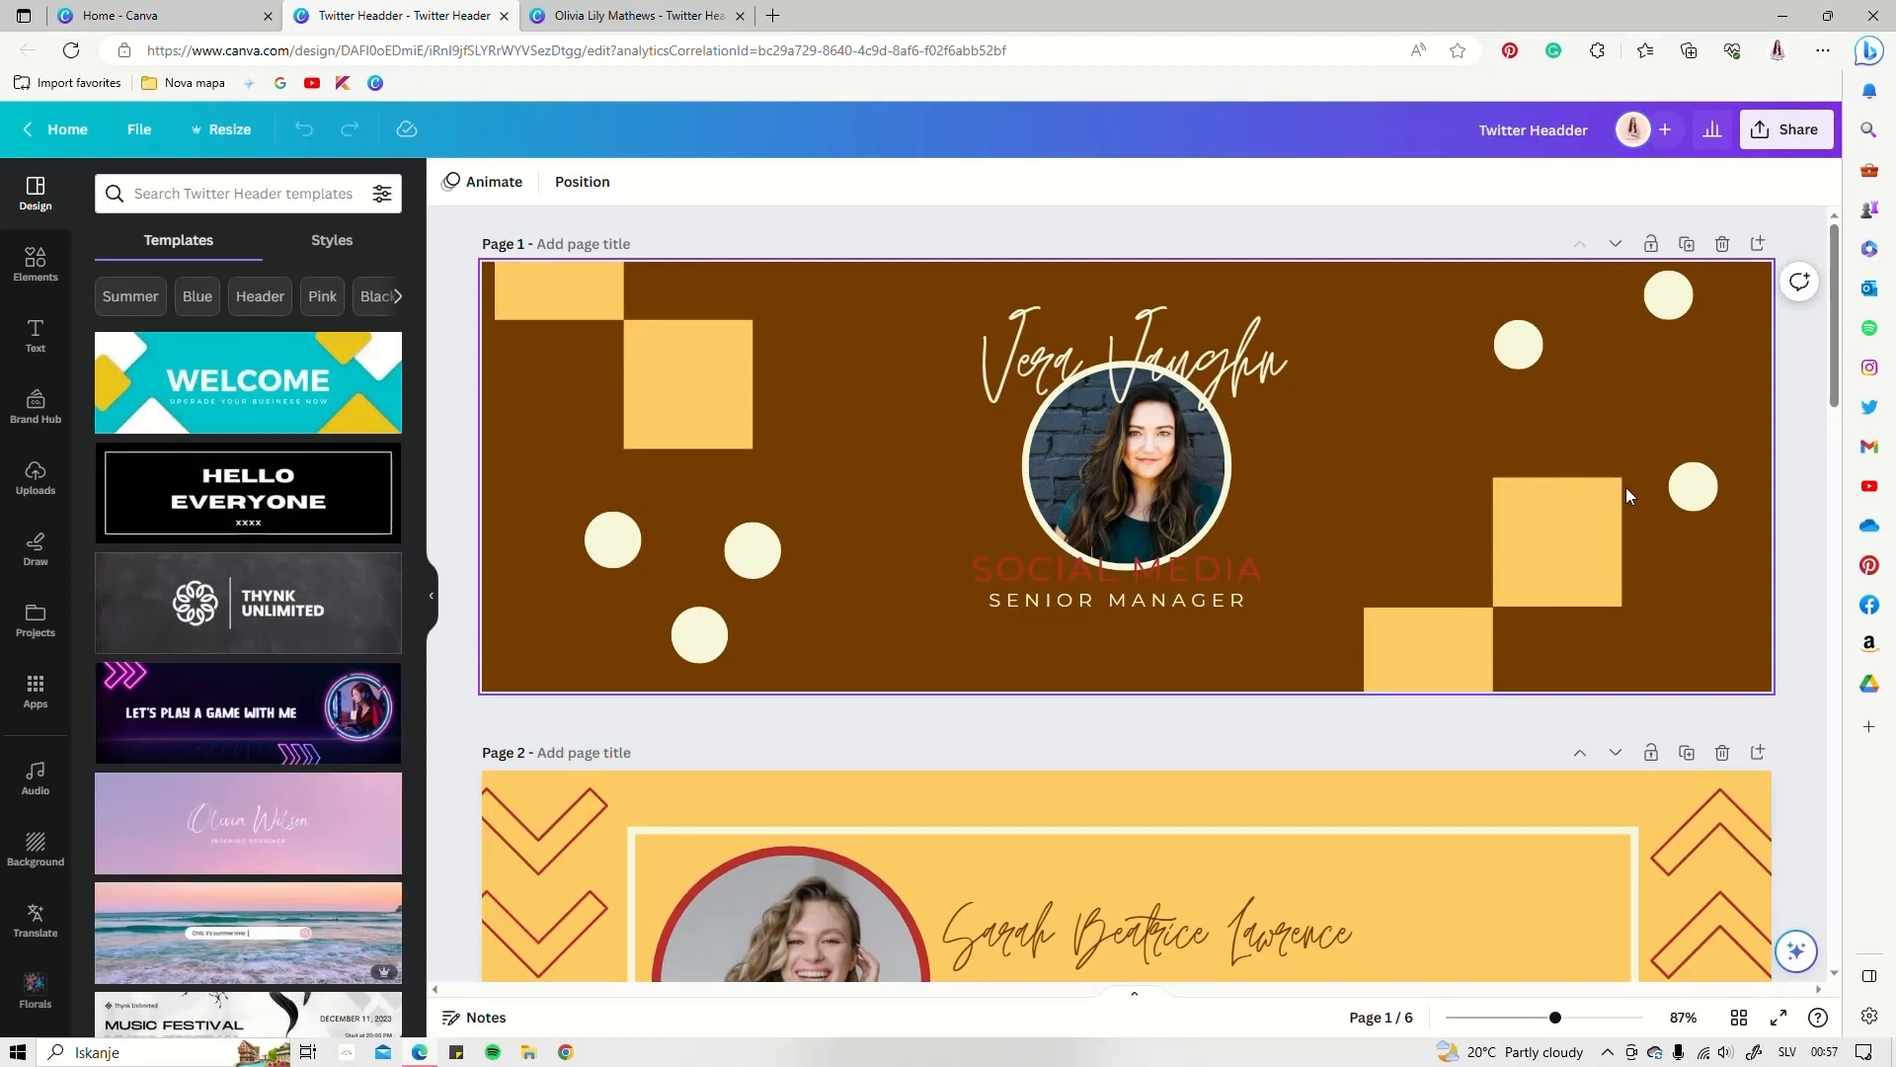
pyautogui.scroll(-10, 1257, 496)
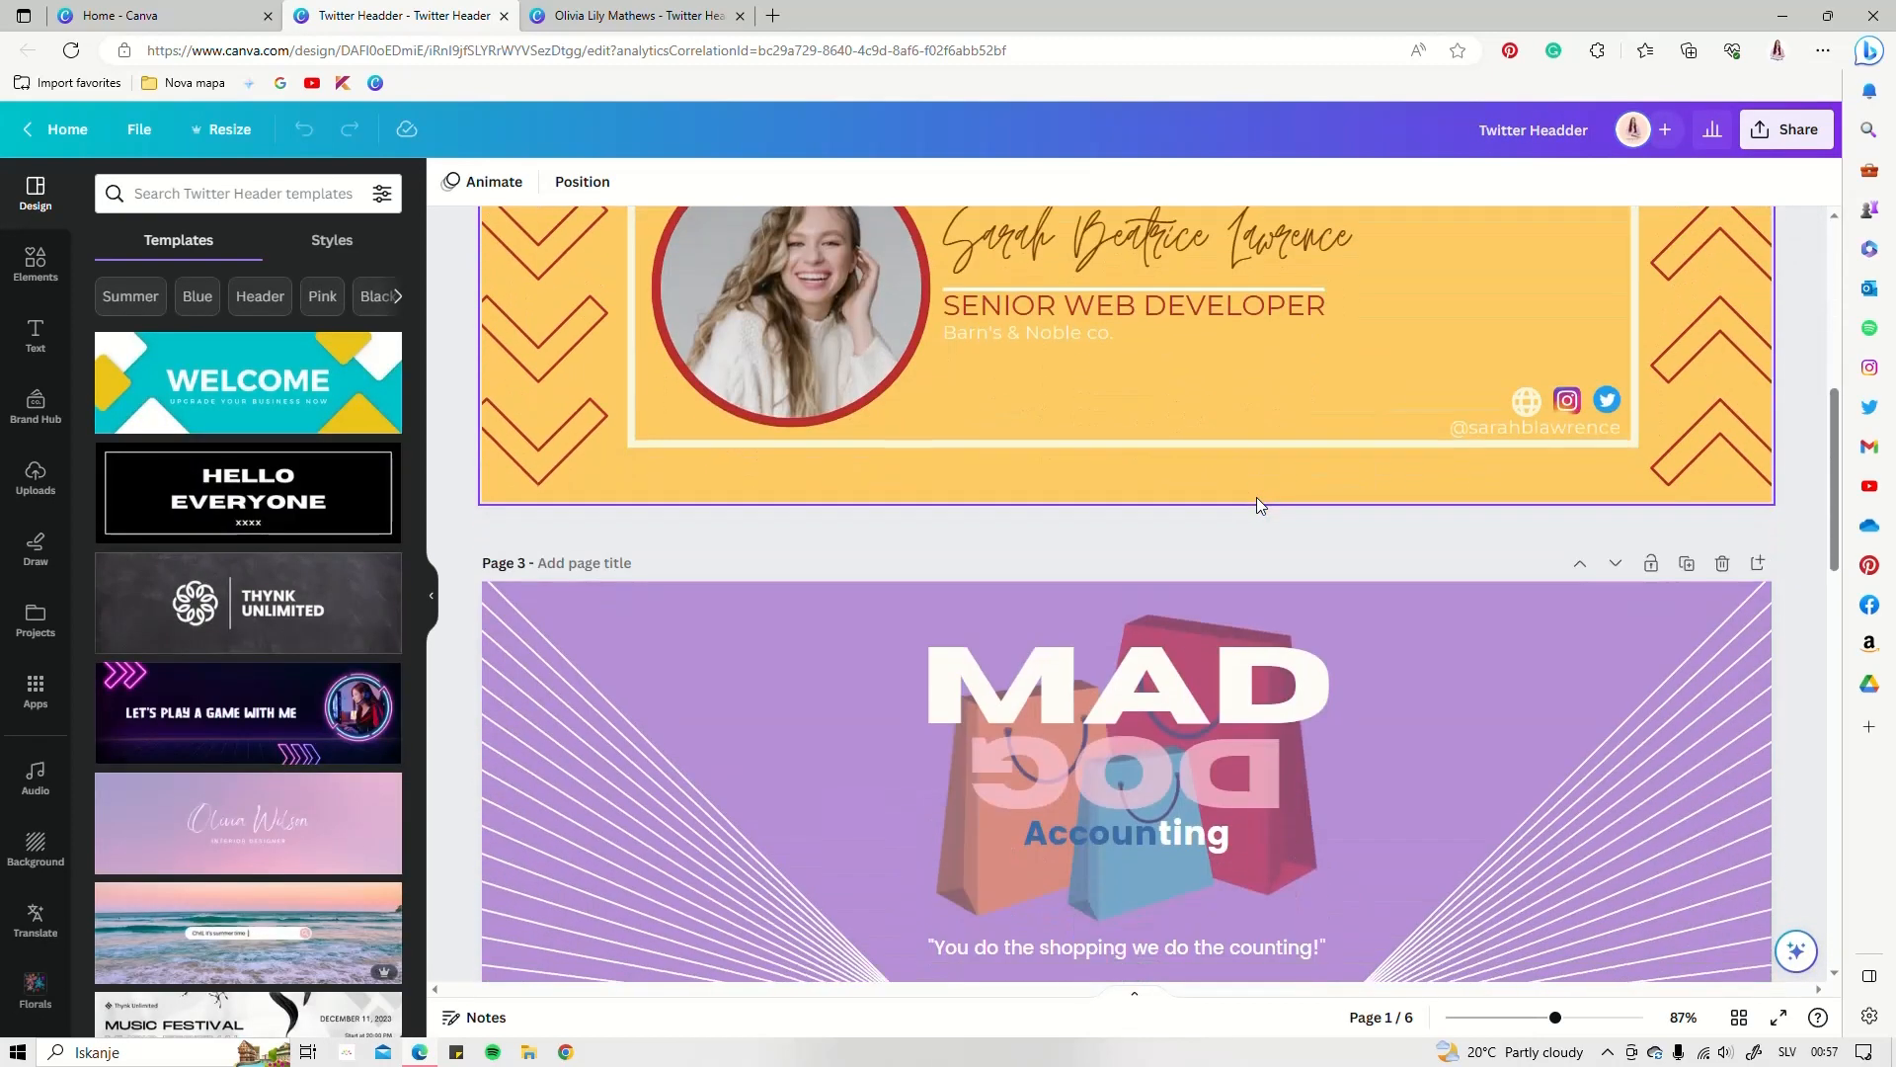
pyautogui.scroll(-12, 1256, 496)
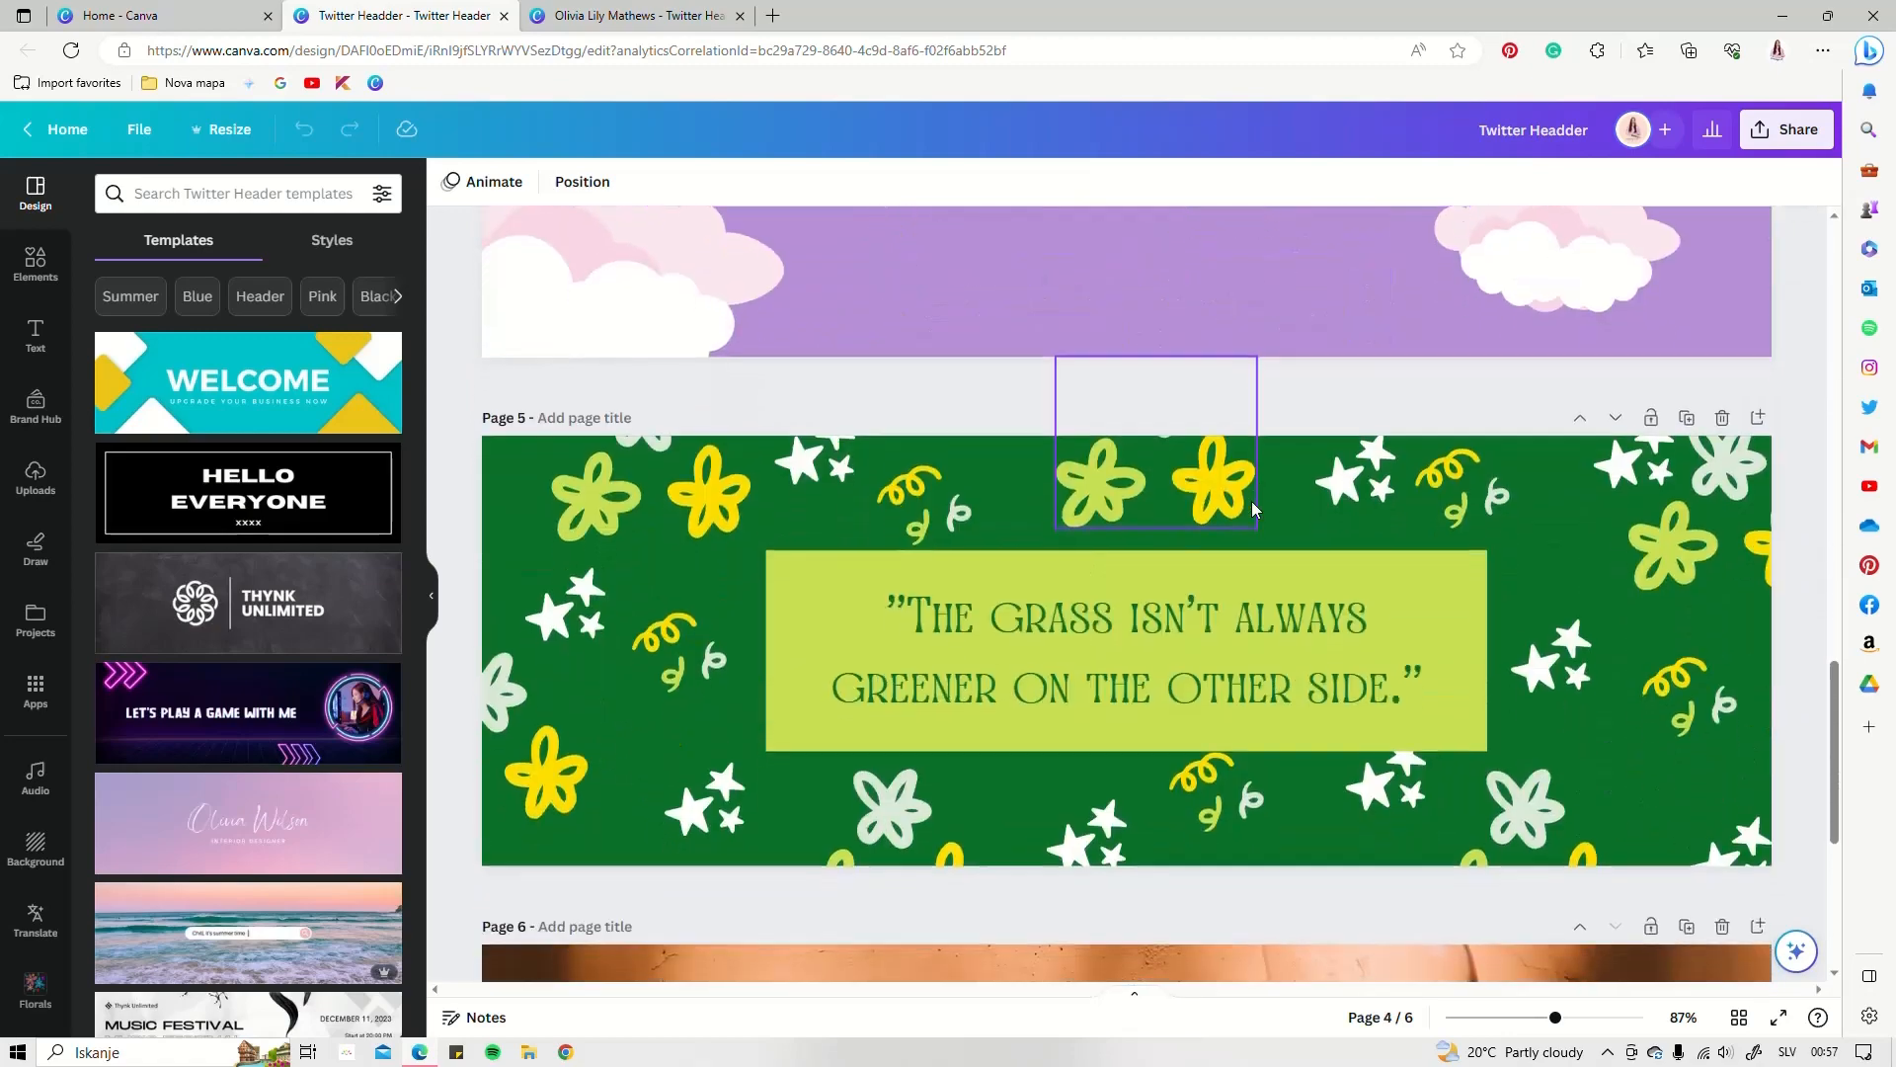
pyautogui.scroll(-2, 1253, 501)
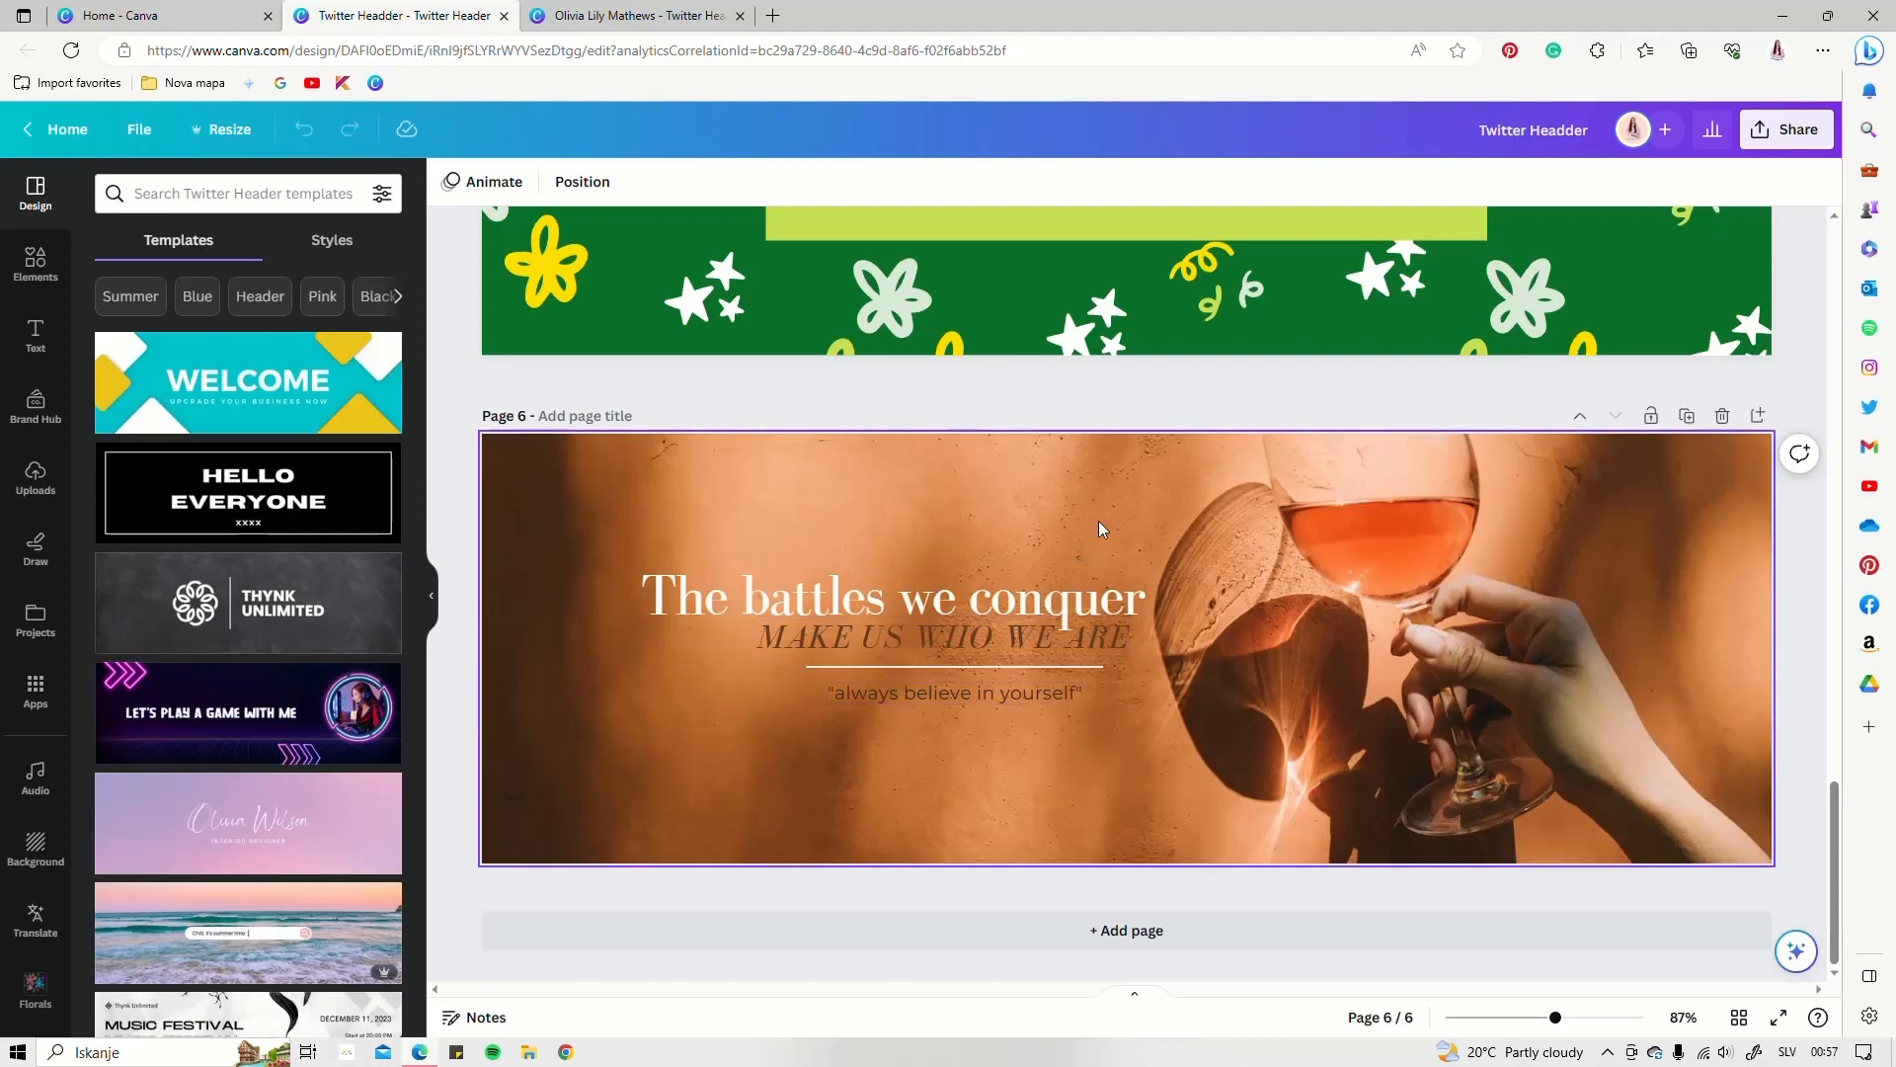
pyautogui.scroll(5, 1264, 624)
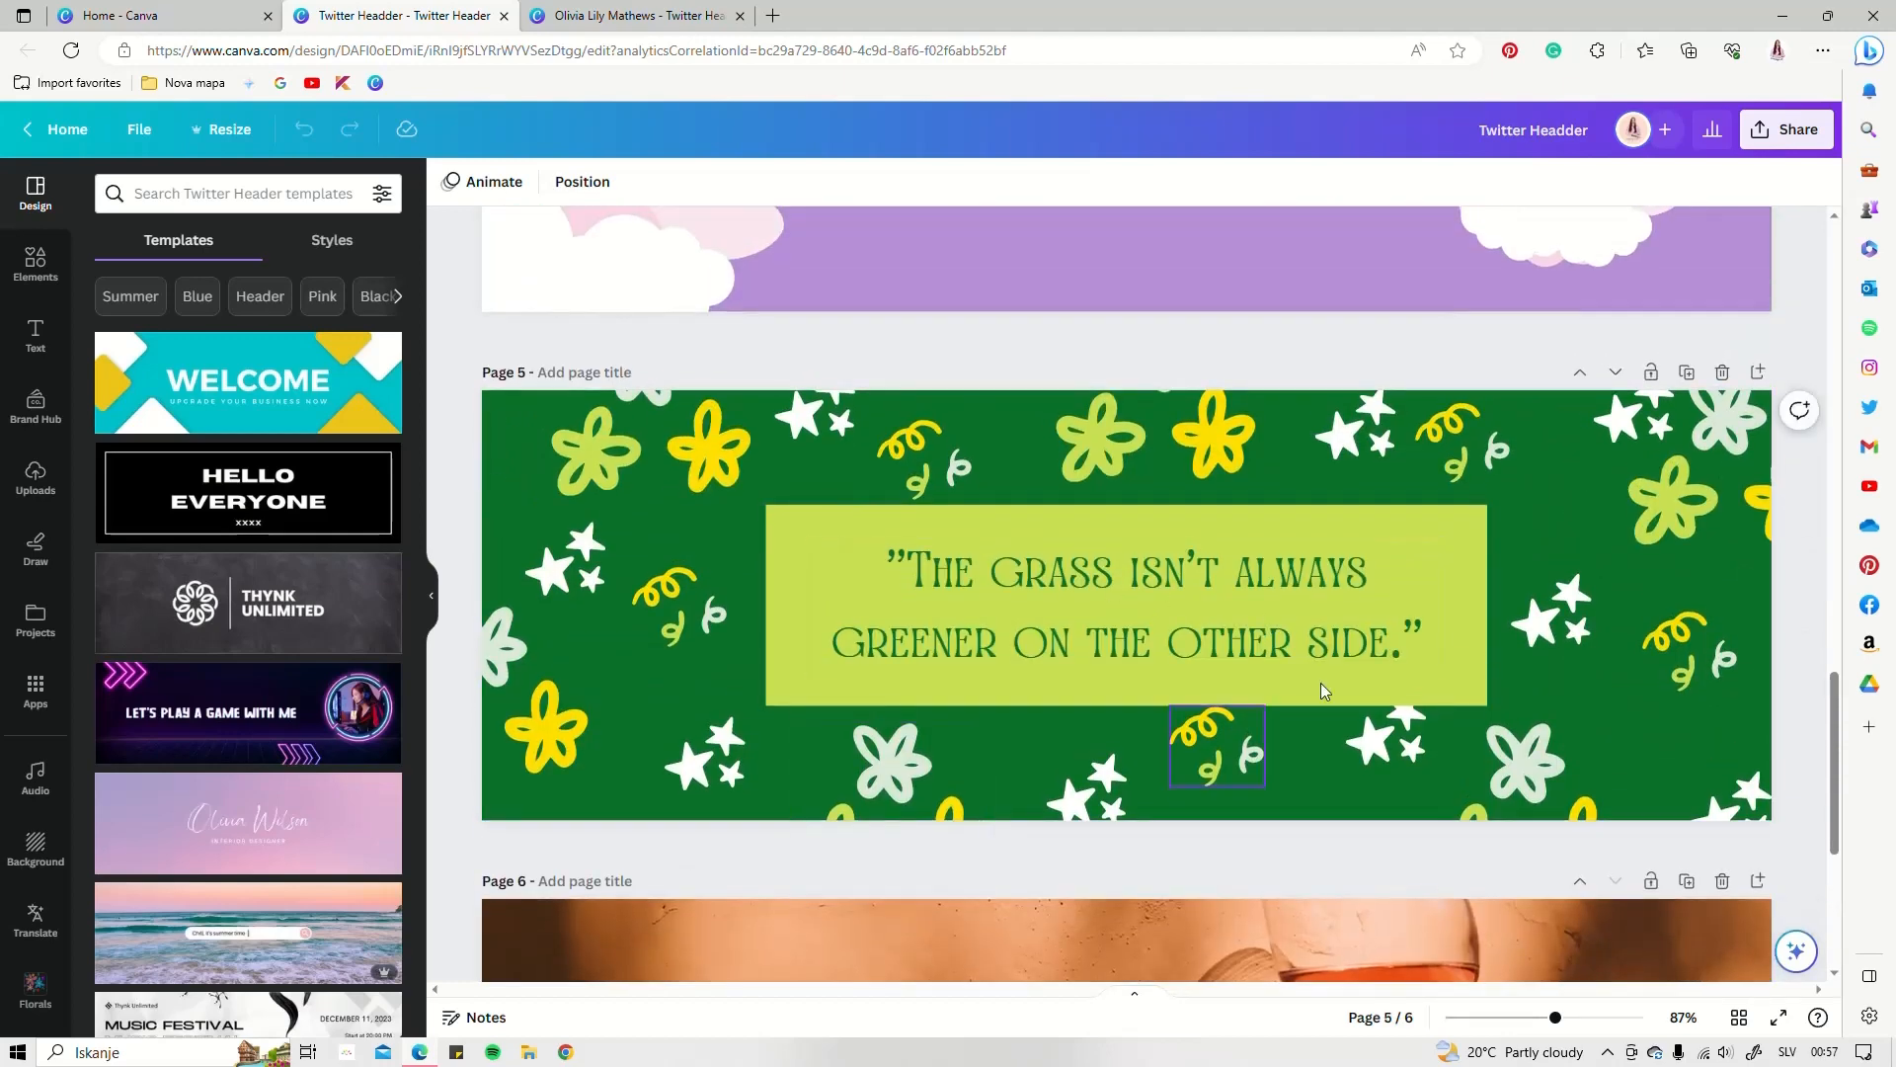
pyautogui.scroll(5, 1373, 589)
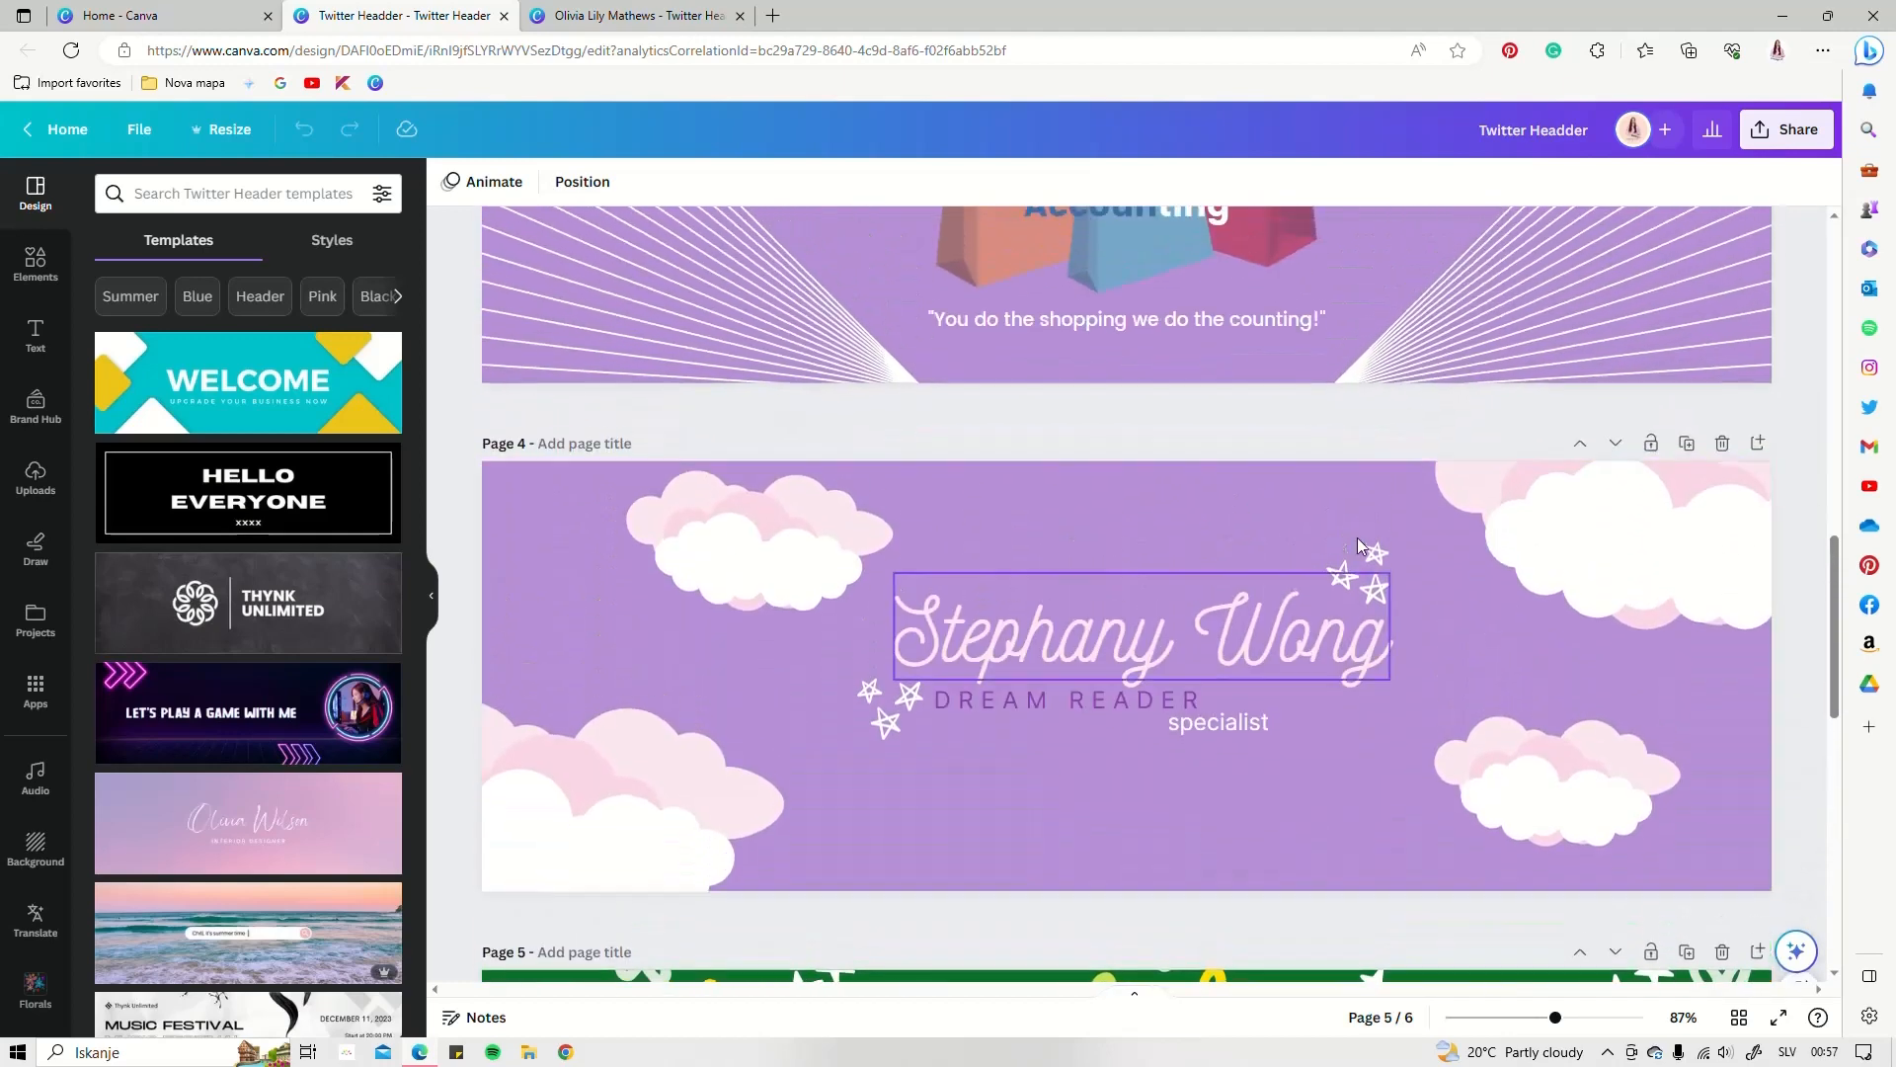
pyautogui.scroll(5, 1217, 592)
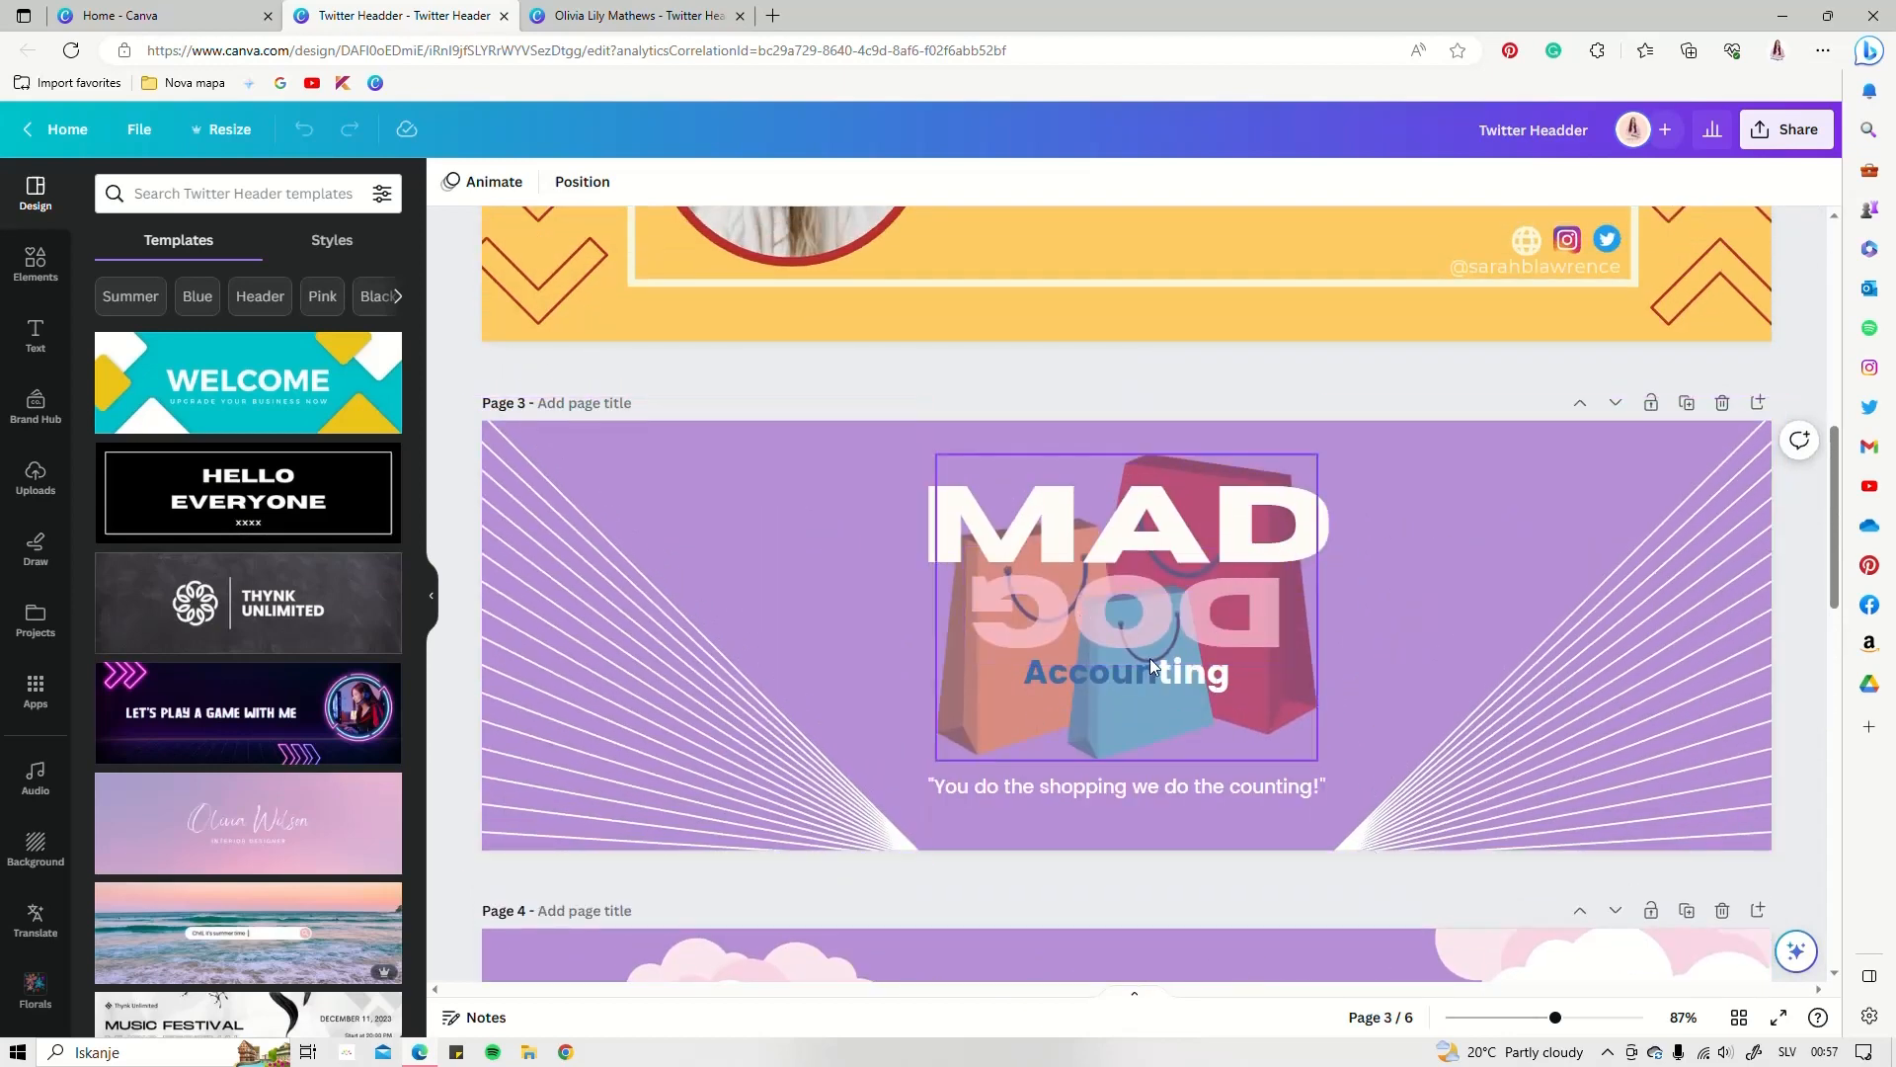
pyautogui.scroll(5, 1149, 658)
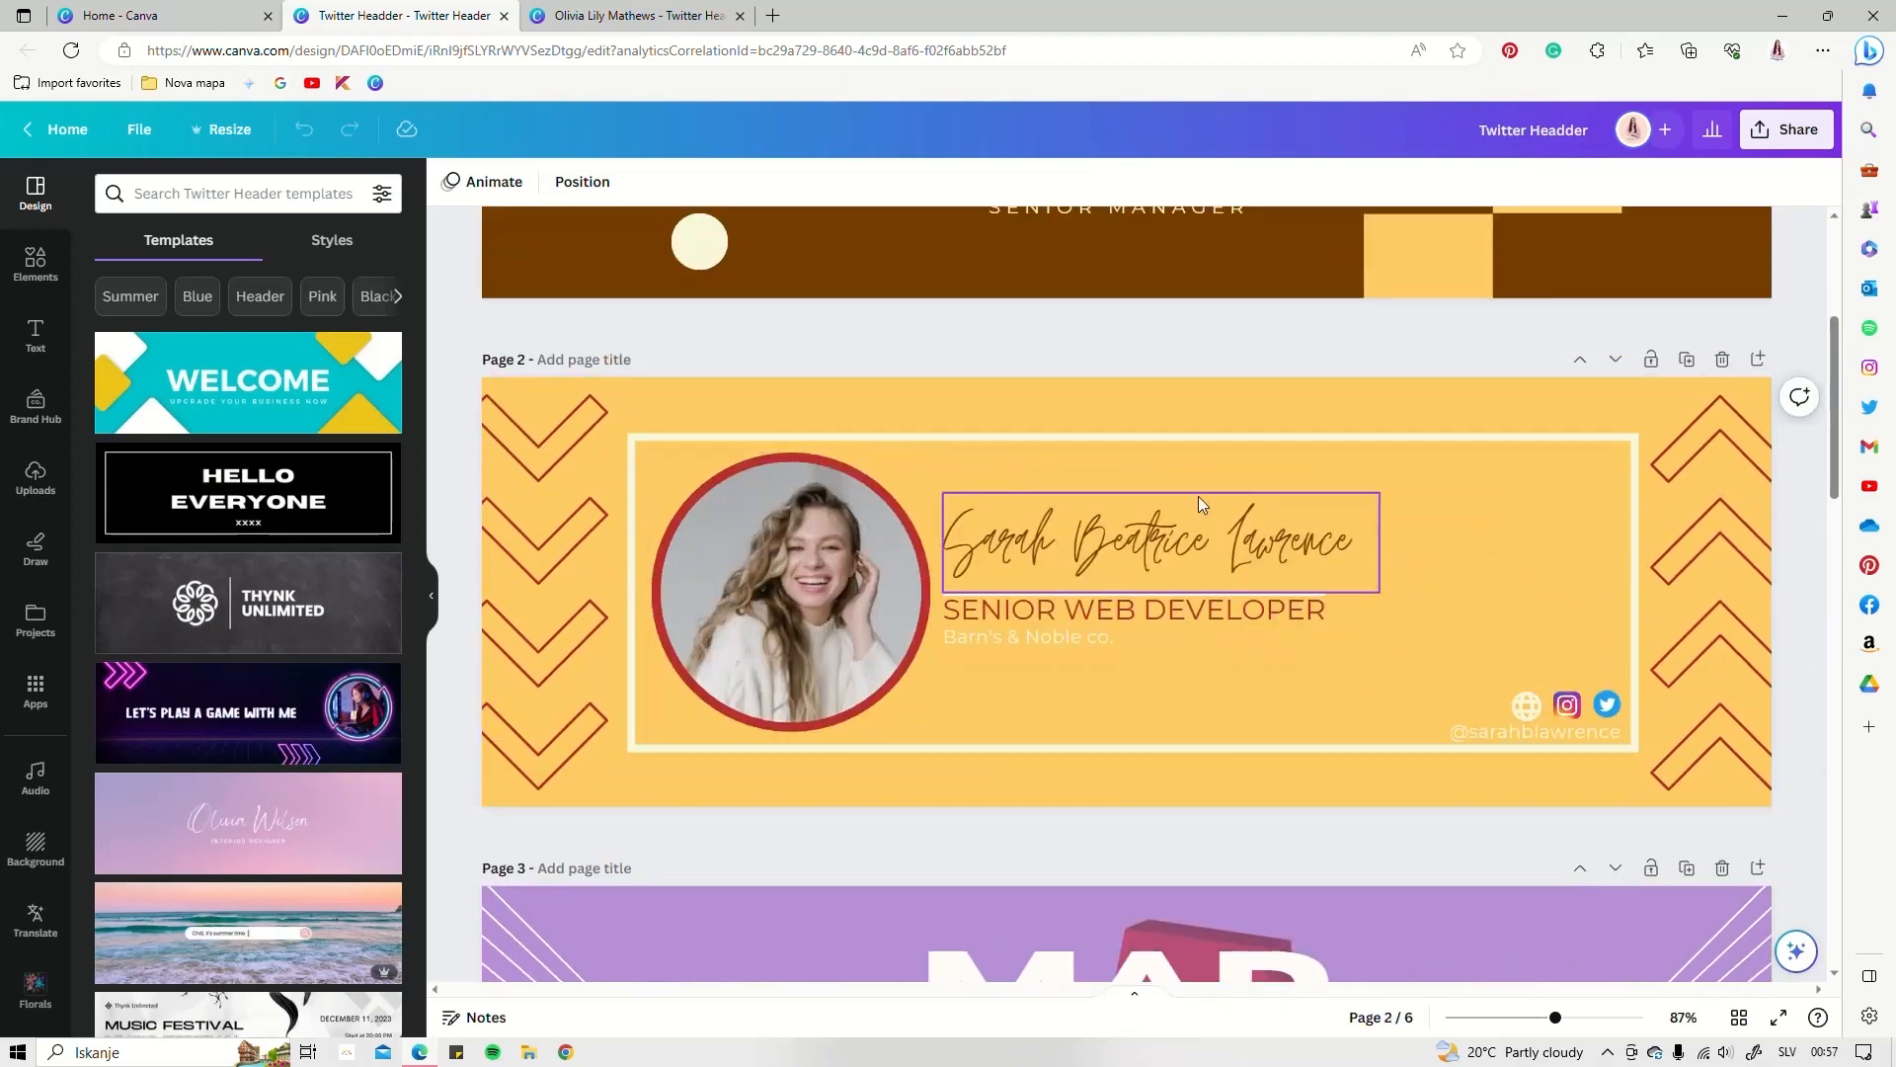
pyautogui.scroll(4, 980, 605)
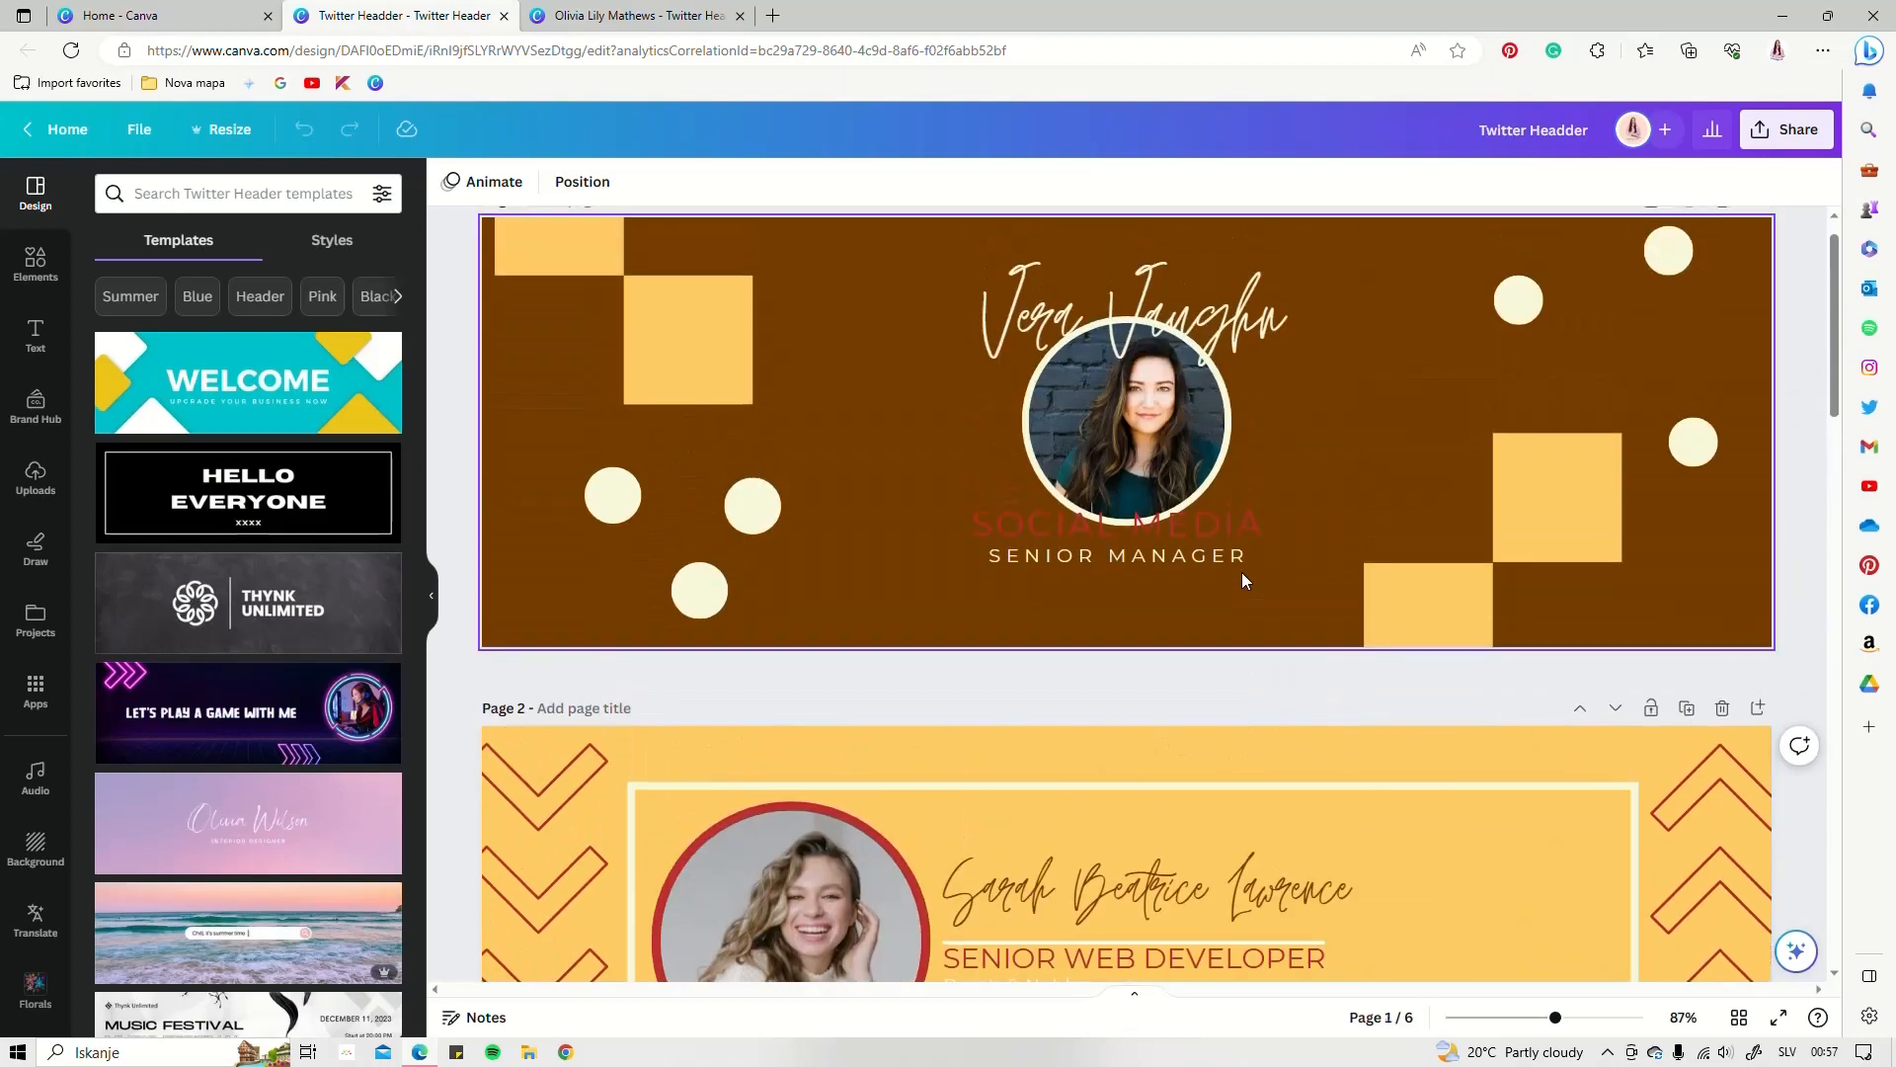